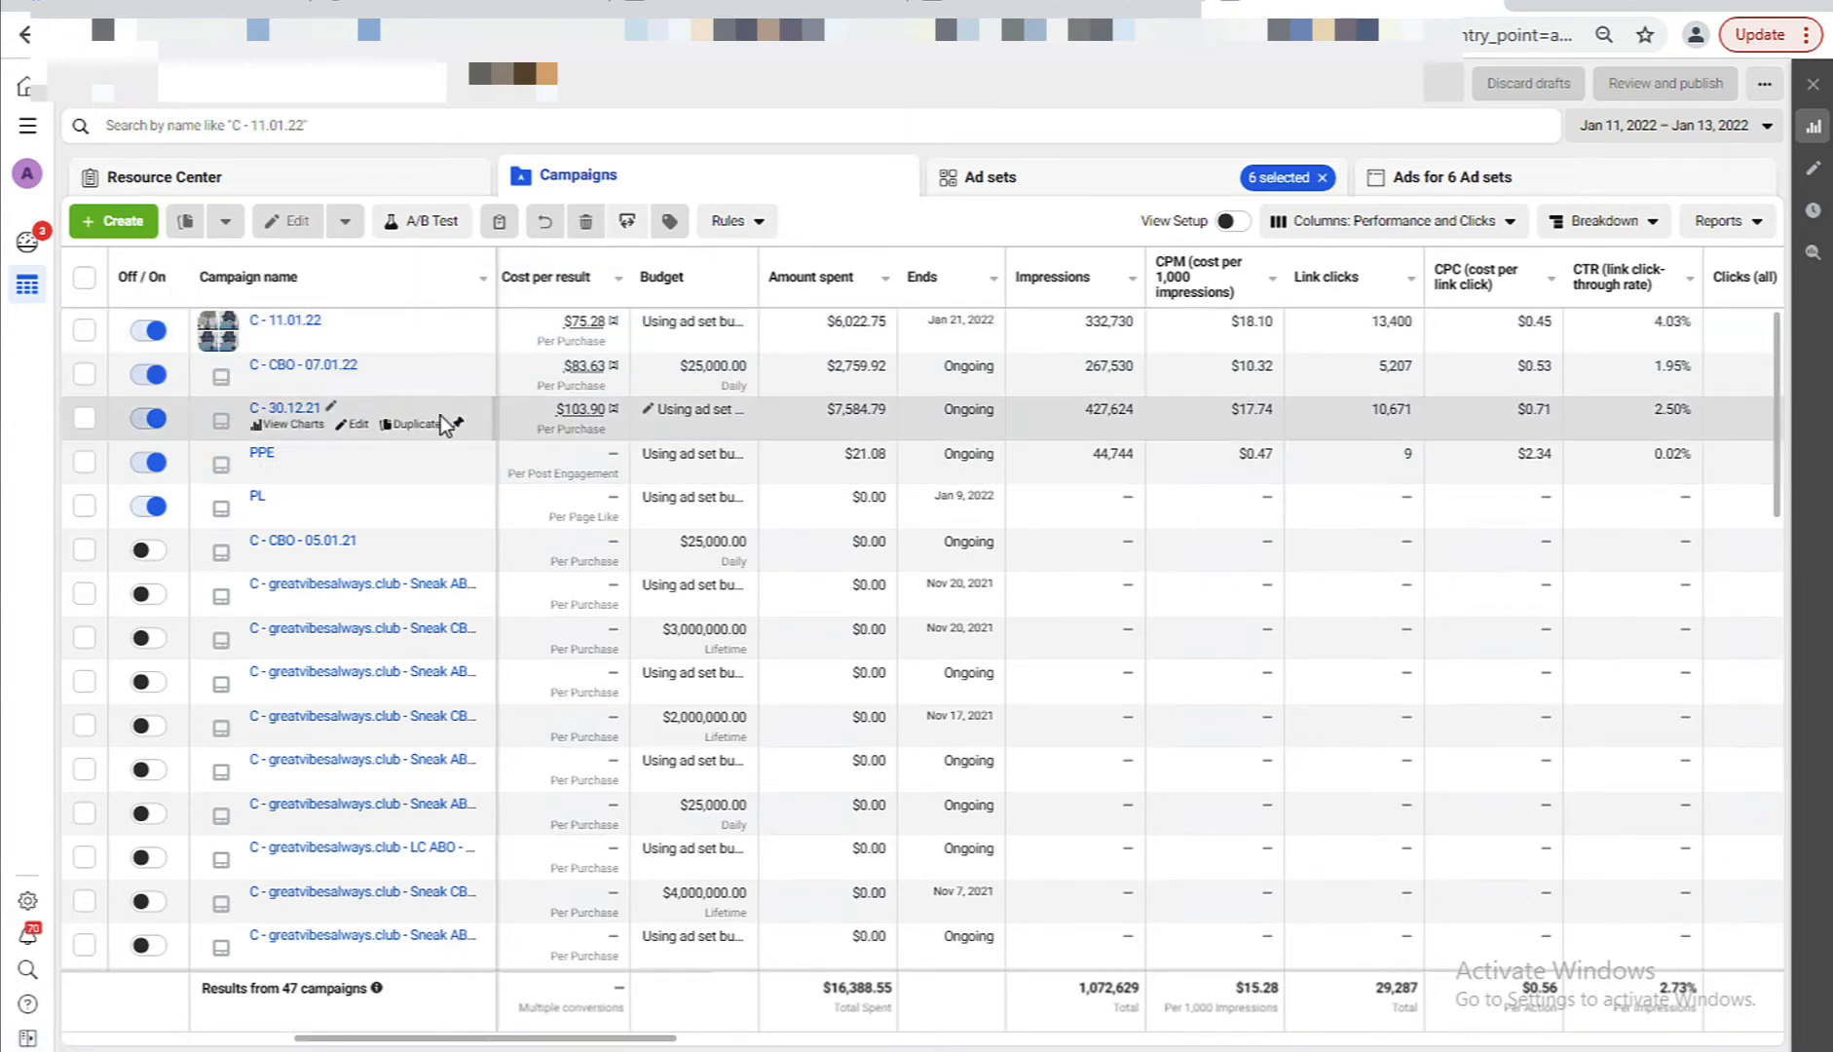
Filter the campaign list to C - 11.01.22, C - CBO - 07.01.22 and C - 30.12.21, and clear the selection.
{"action": "left_click", "coordinate": [85, 374]}
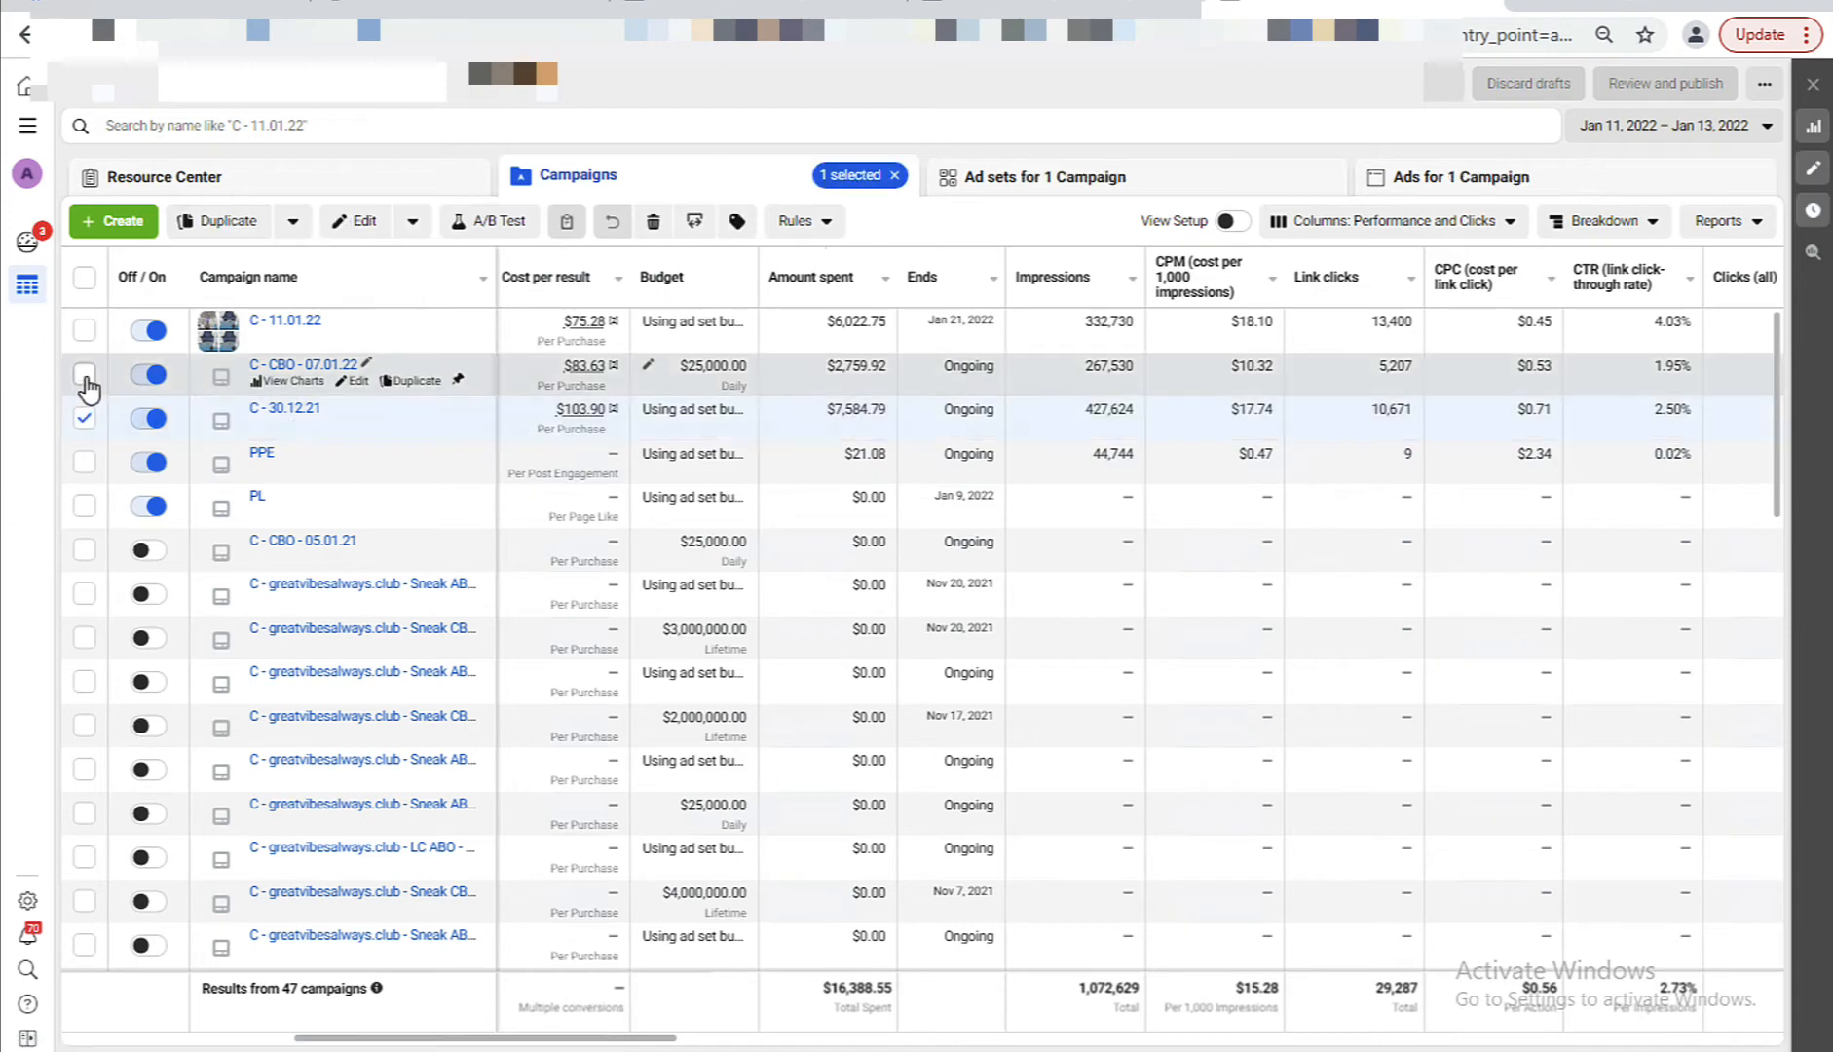
{"action": "left_click", "coordinate": [85, 418]}
{"action": "left_click", "coordinate": [85, 330]}
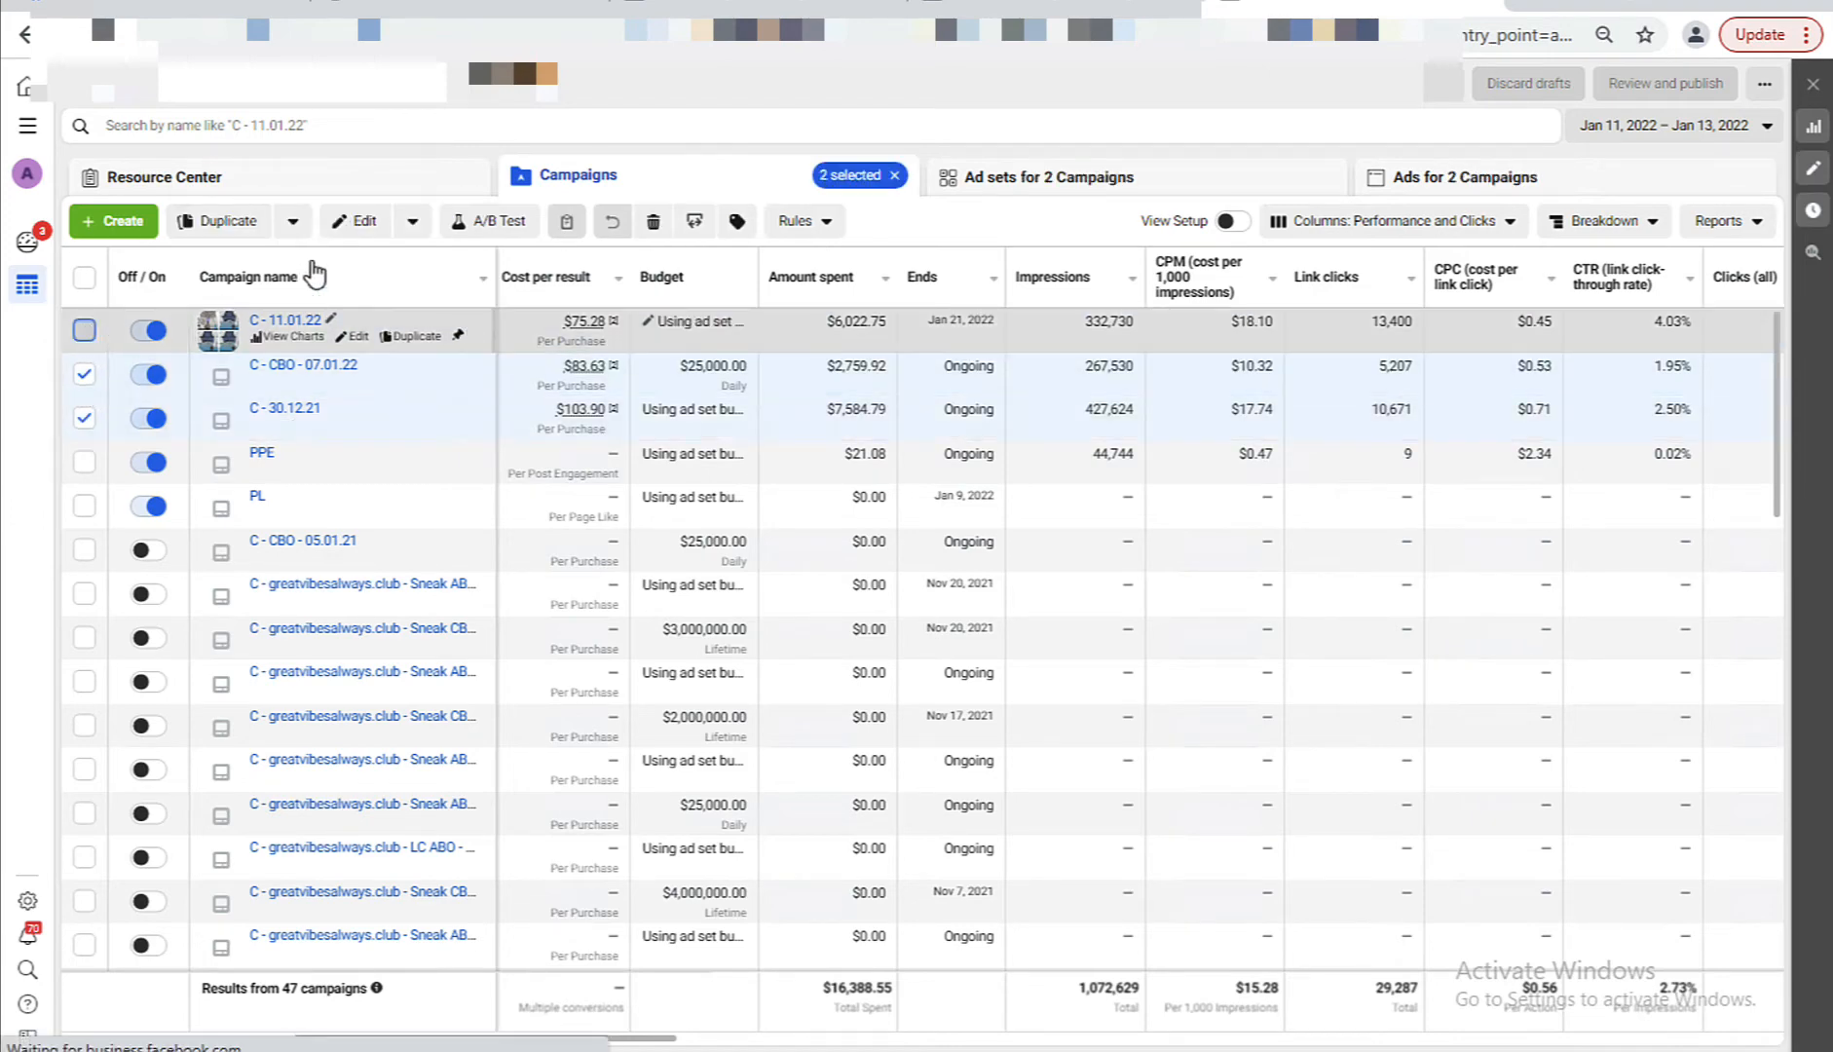
{"action": "left_click", "coordinate": [376, 126]}
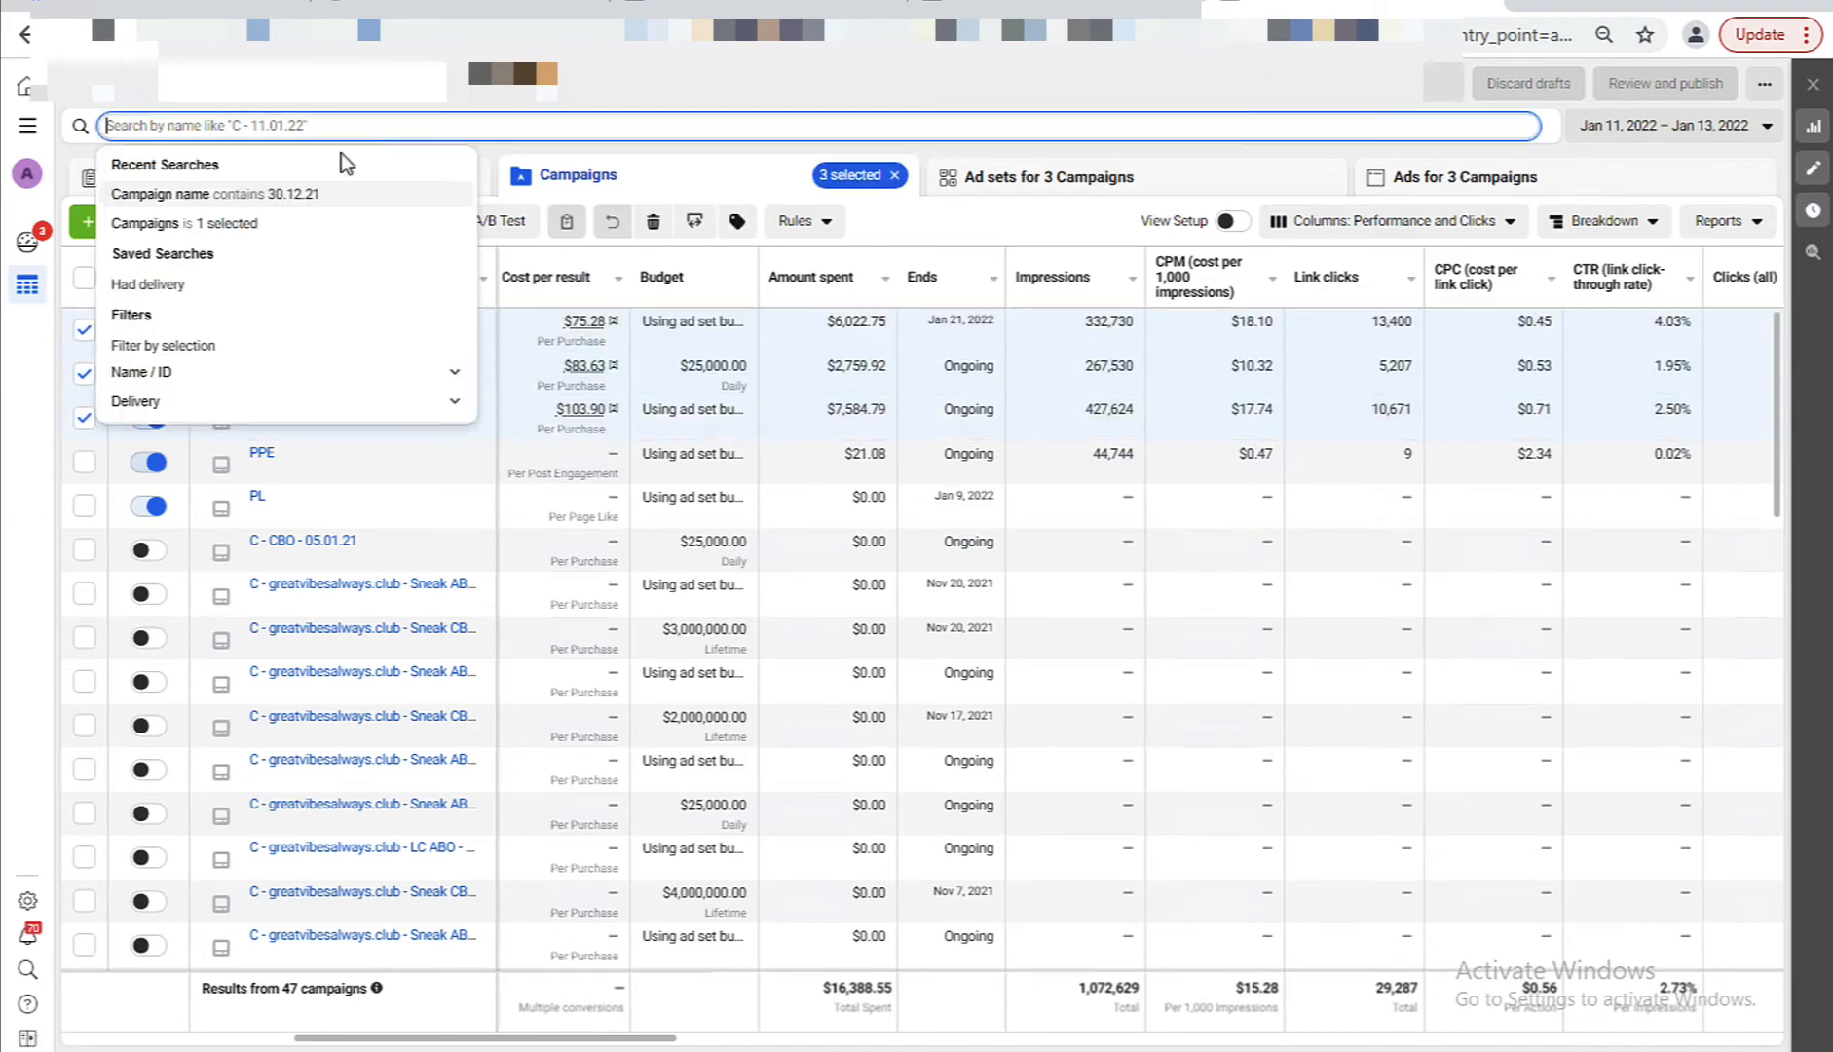
{"action": "left_click", "coordinate": [166, 346]}
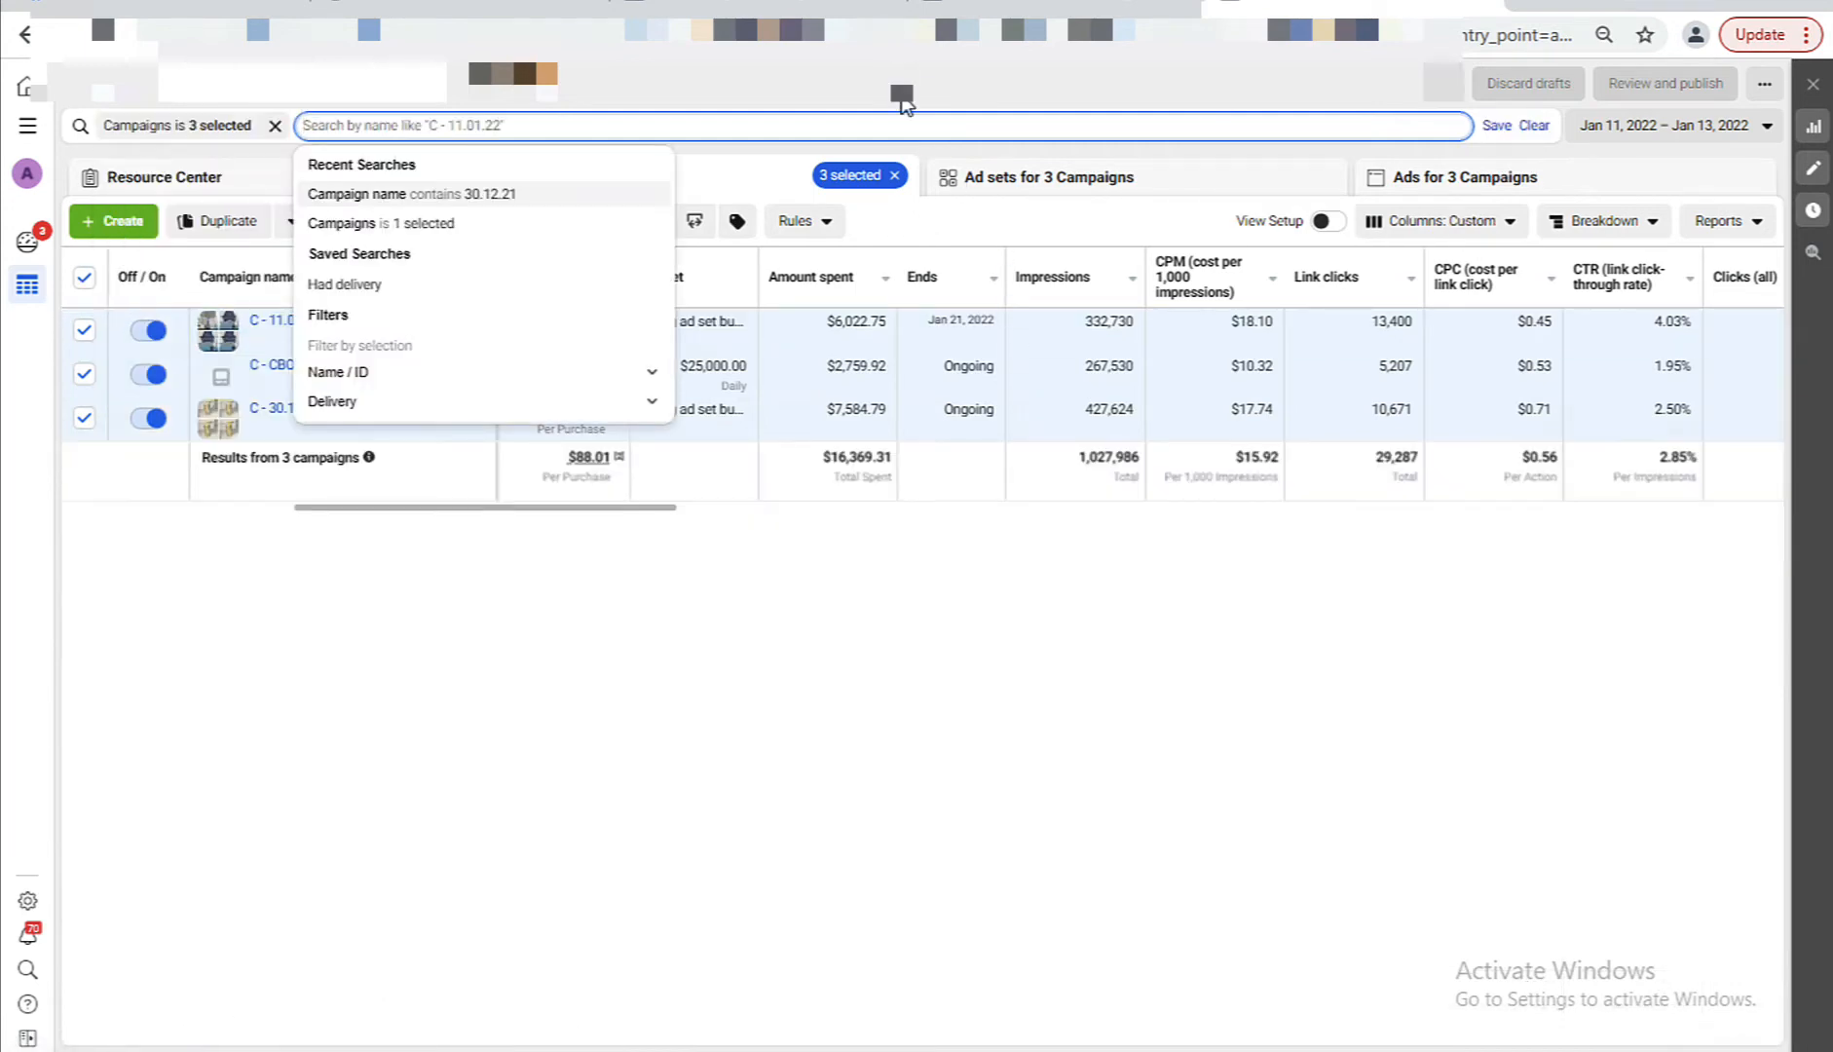
{"action": "left_click", "coordinate": [899, 89]}
{"action": "left_click", "coordinate": [85, 279]}
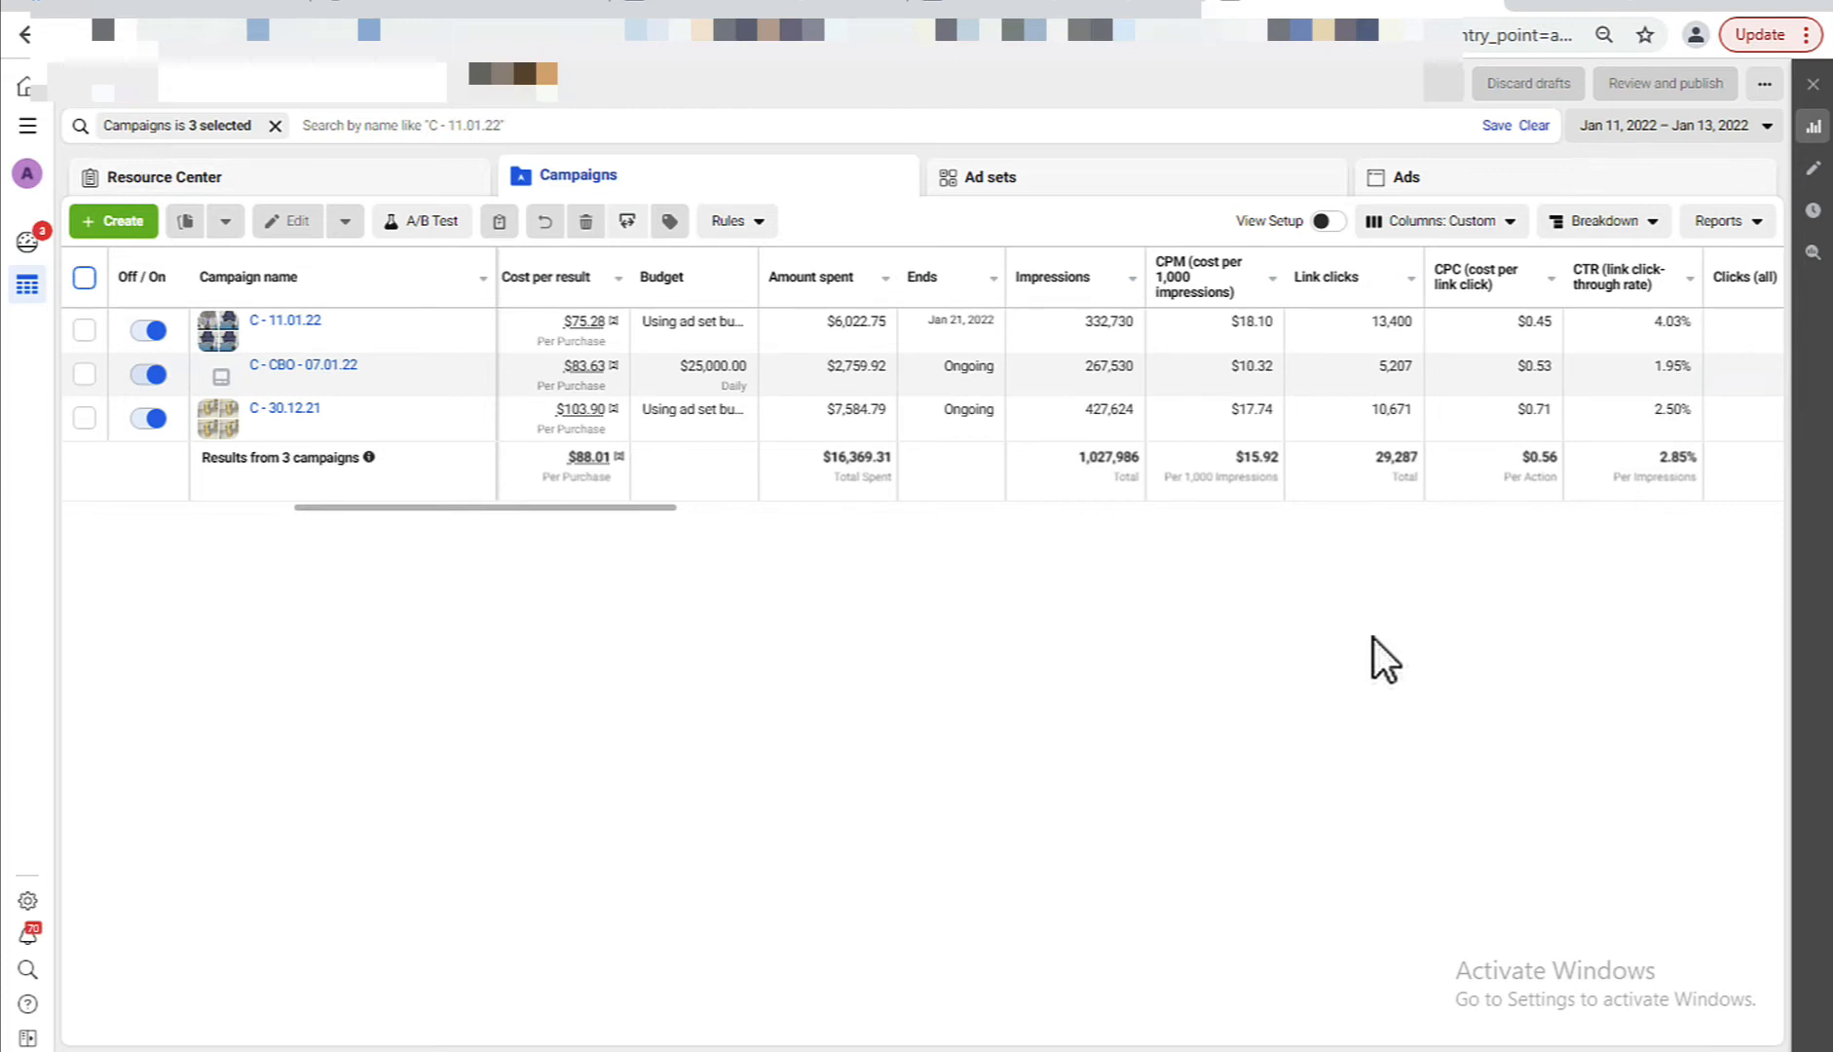
Examine the total CPM, CPC and amount spent, along with the CPM and CTR of campaign C - CBO - 07.01.22.
{"action": "left_click_drag", "start_coordinate": [1233, 458], "coordinate": [1242, 458]}
{"action": "left_click", "coordinate": [1210, 651]}
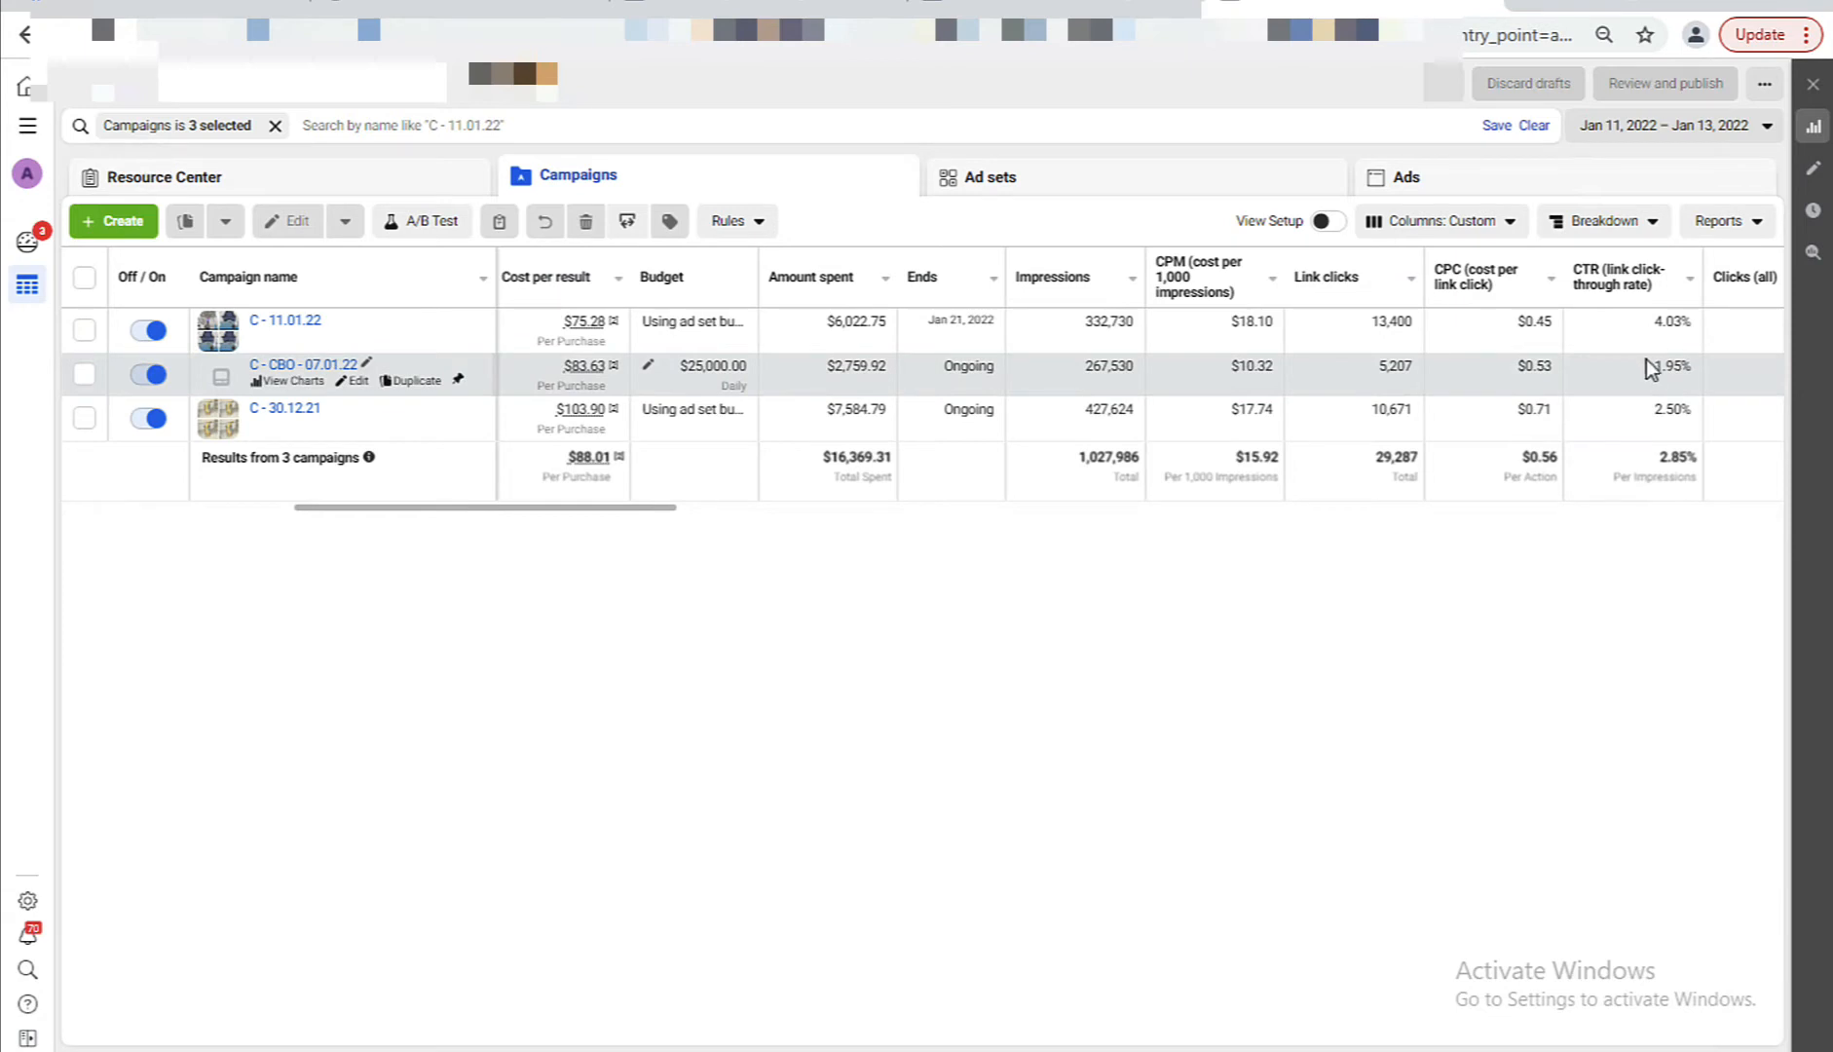
{"action": "left_click", "coordinate": [1672, 362]}
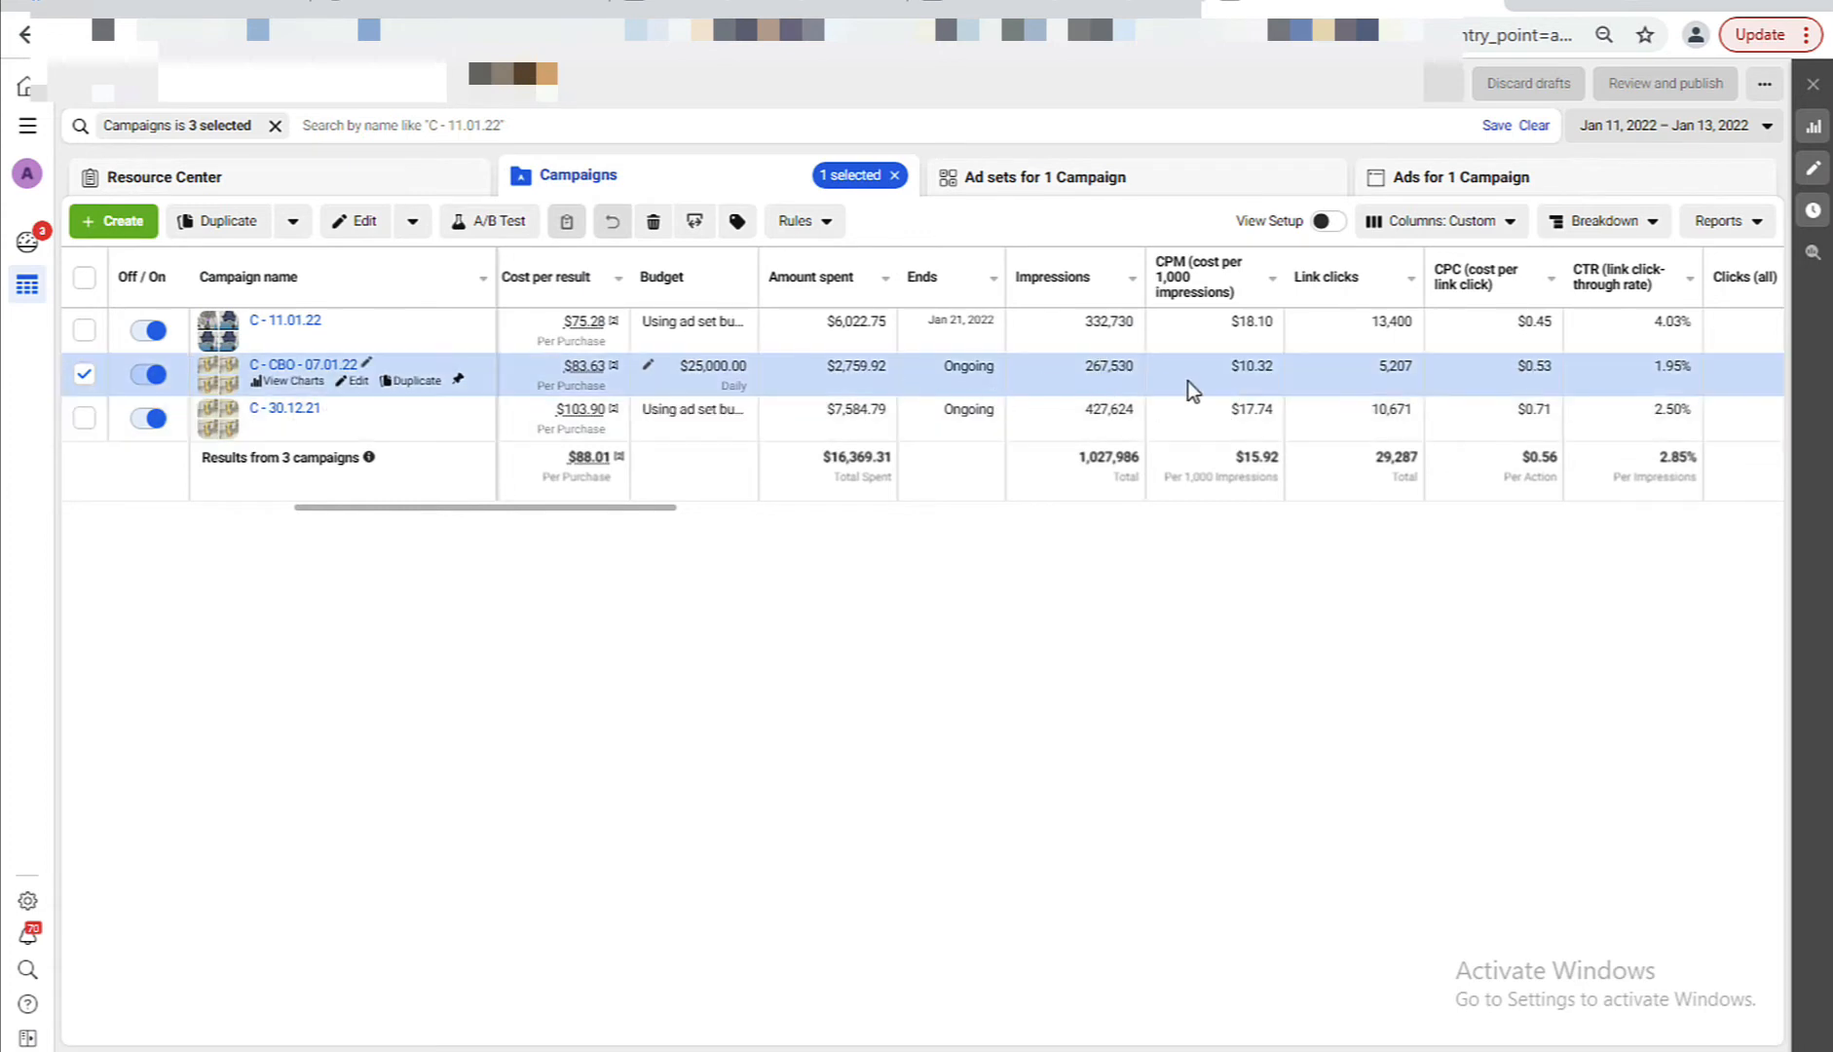
{"action": "double_click", "coordinate": [1264, 371]}
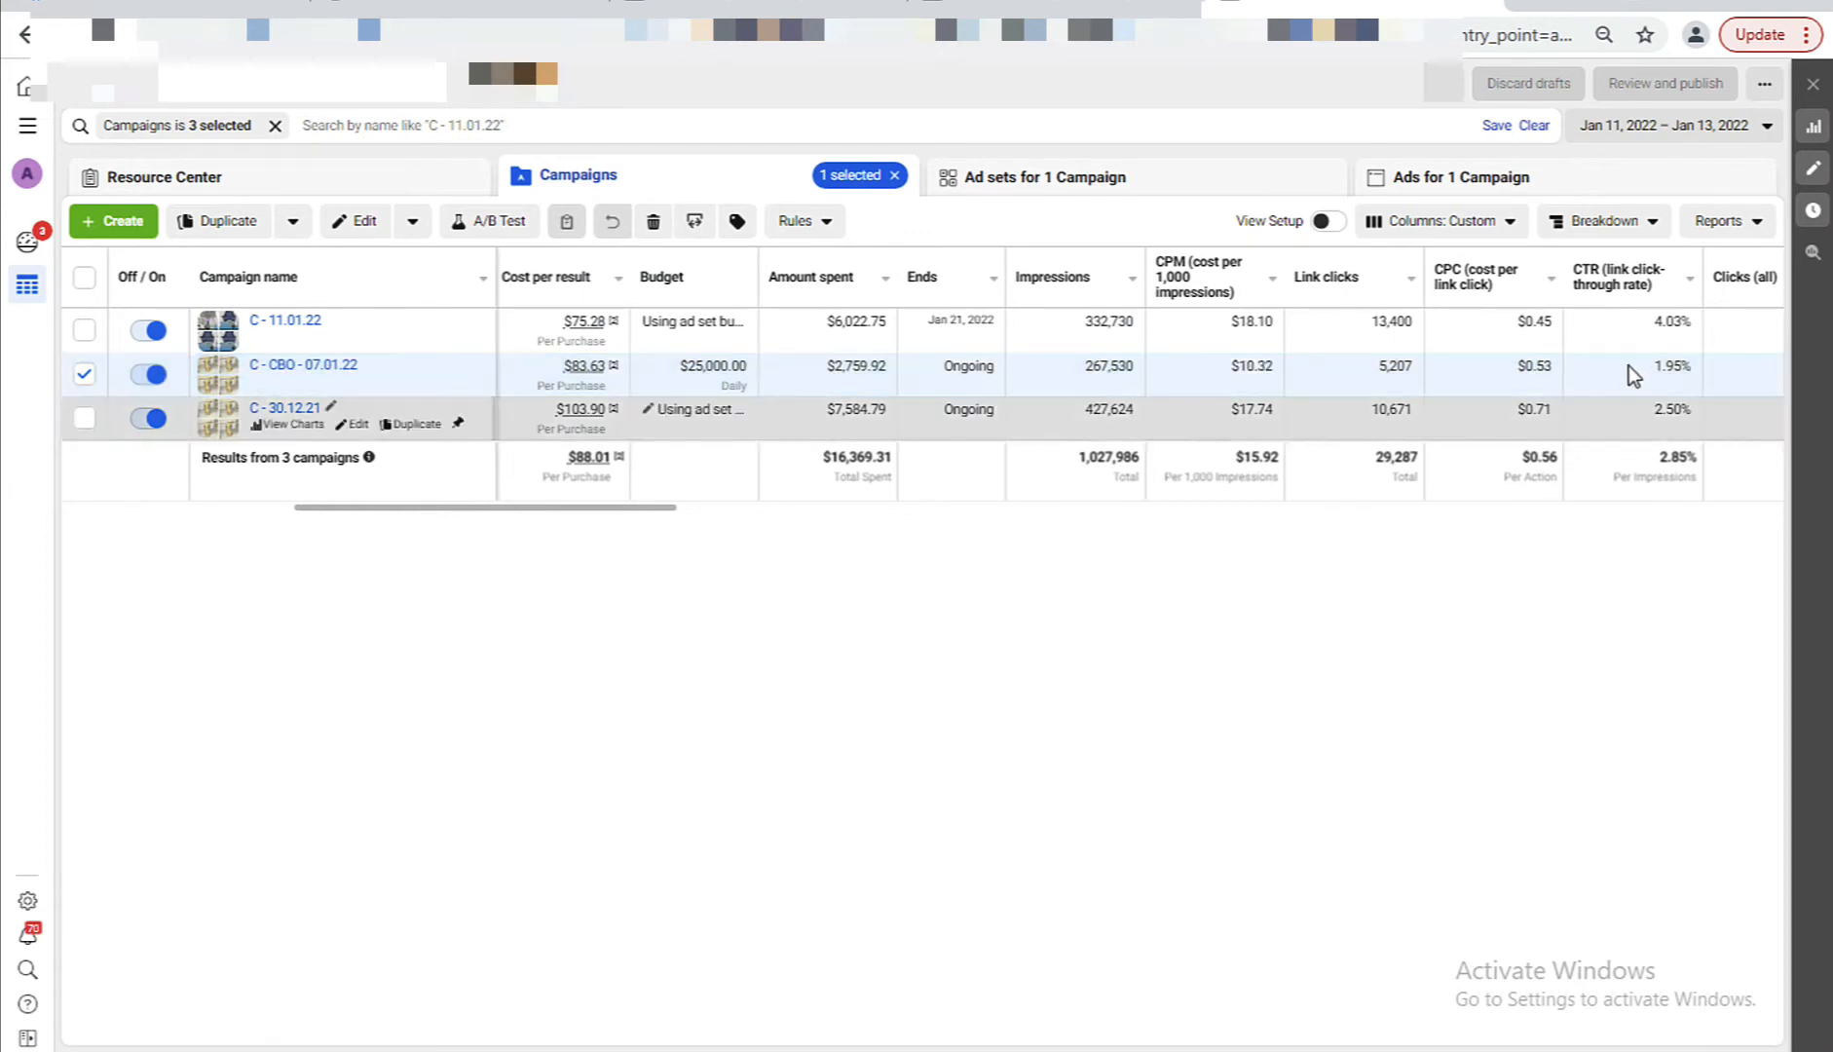
{"action": "left_click_drag", "start_coordinate": [1653, 366], "coordinate": [1685, 366]}
{"action": "left_click", "coordinate": [1583, 682]}
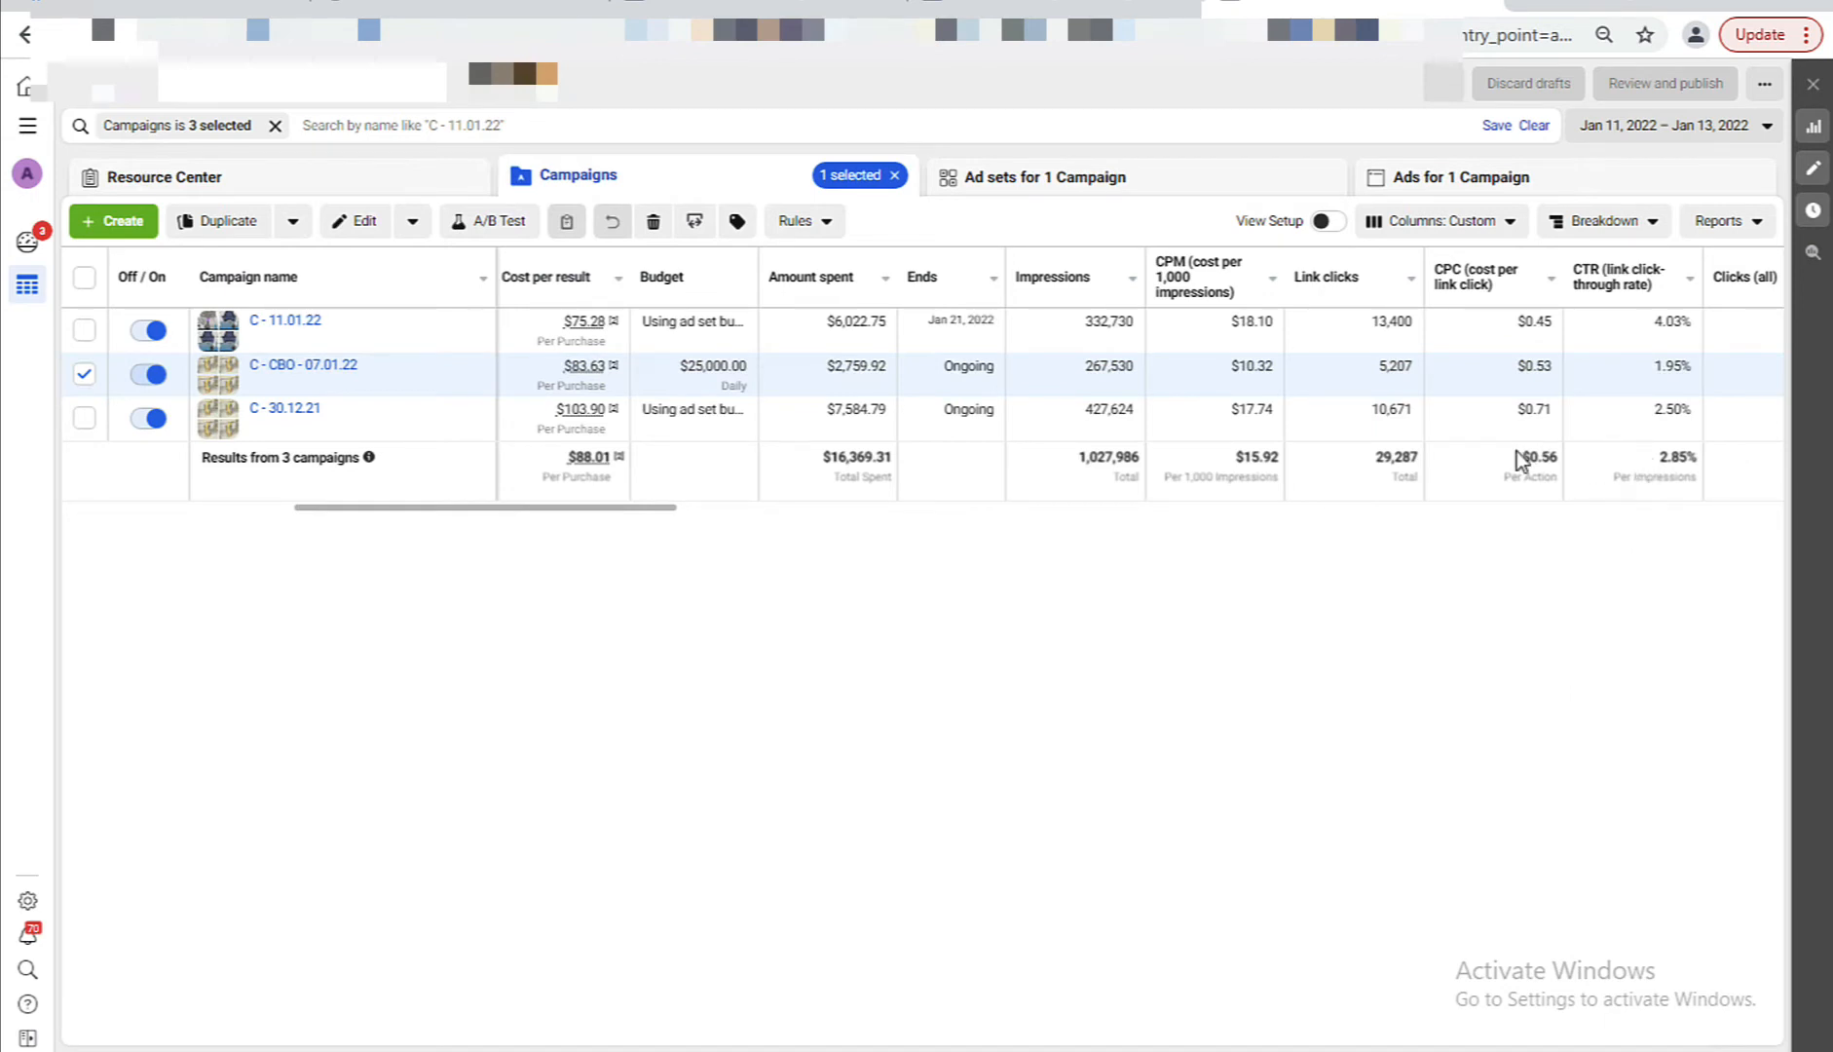
{"action": "left_click_drag", "start_coordinate": [1520, 457], "coordinate": [1559, 458]}
{"action": "left_click", "coordinate": [1497, 740]}
{"action": "left_click_drag", "start_coordinate": [818, 457], "coordinate": [893, 457]}
{"action": "left_click", "coordinate": [351, 645]}
{"action": "left_click", "coordinate": [443, 881]}
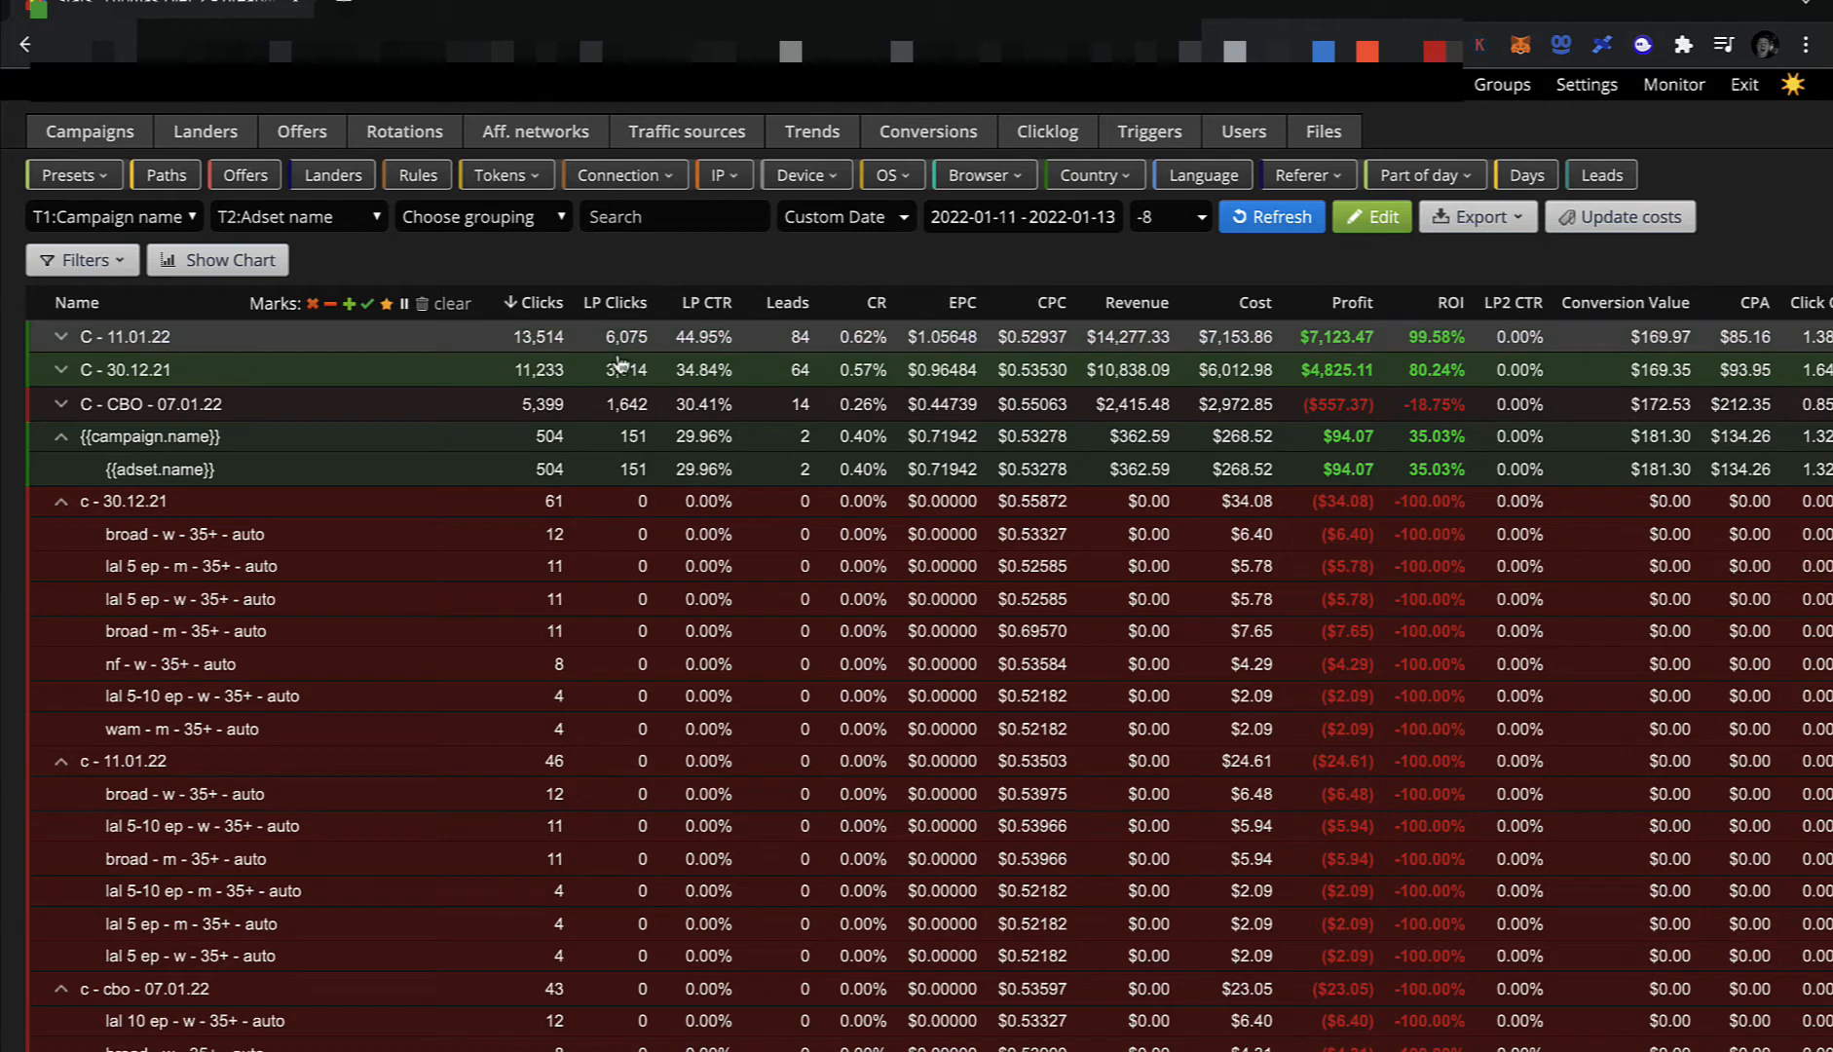
Check the revenue of campaign C - 11.01.22 in the tracker report.
{"action": "left_click_drag", "start_coordinate": [79, 337], "coordinate": [181, 337]}
{"action": "left_click", "coordinate": [560, 268]}
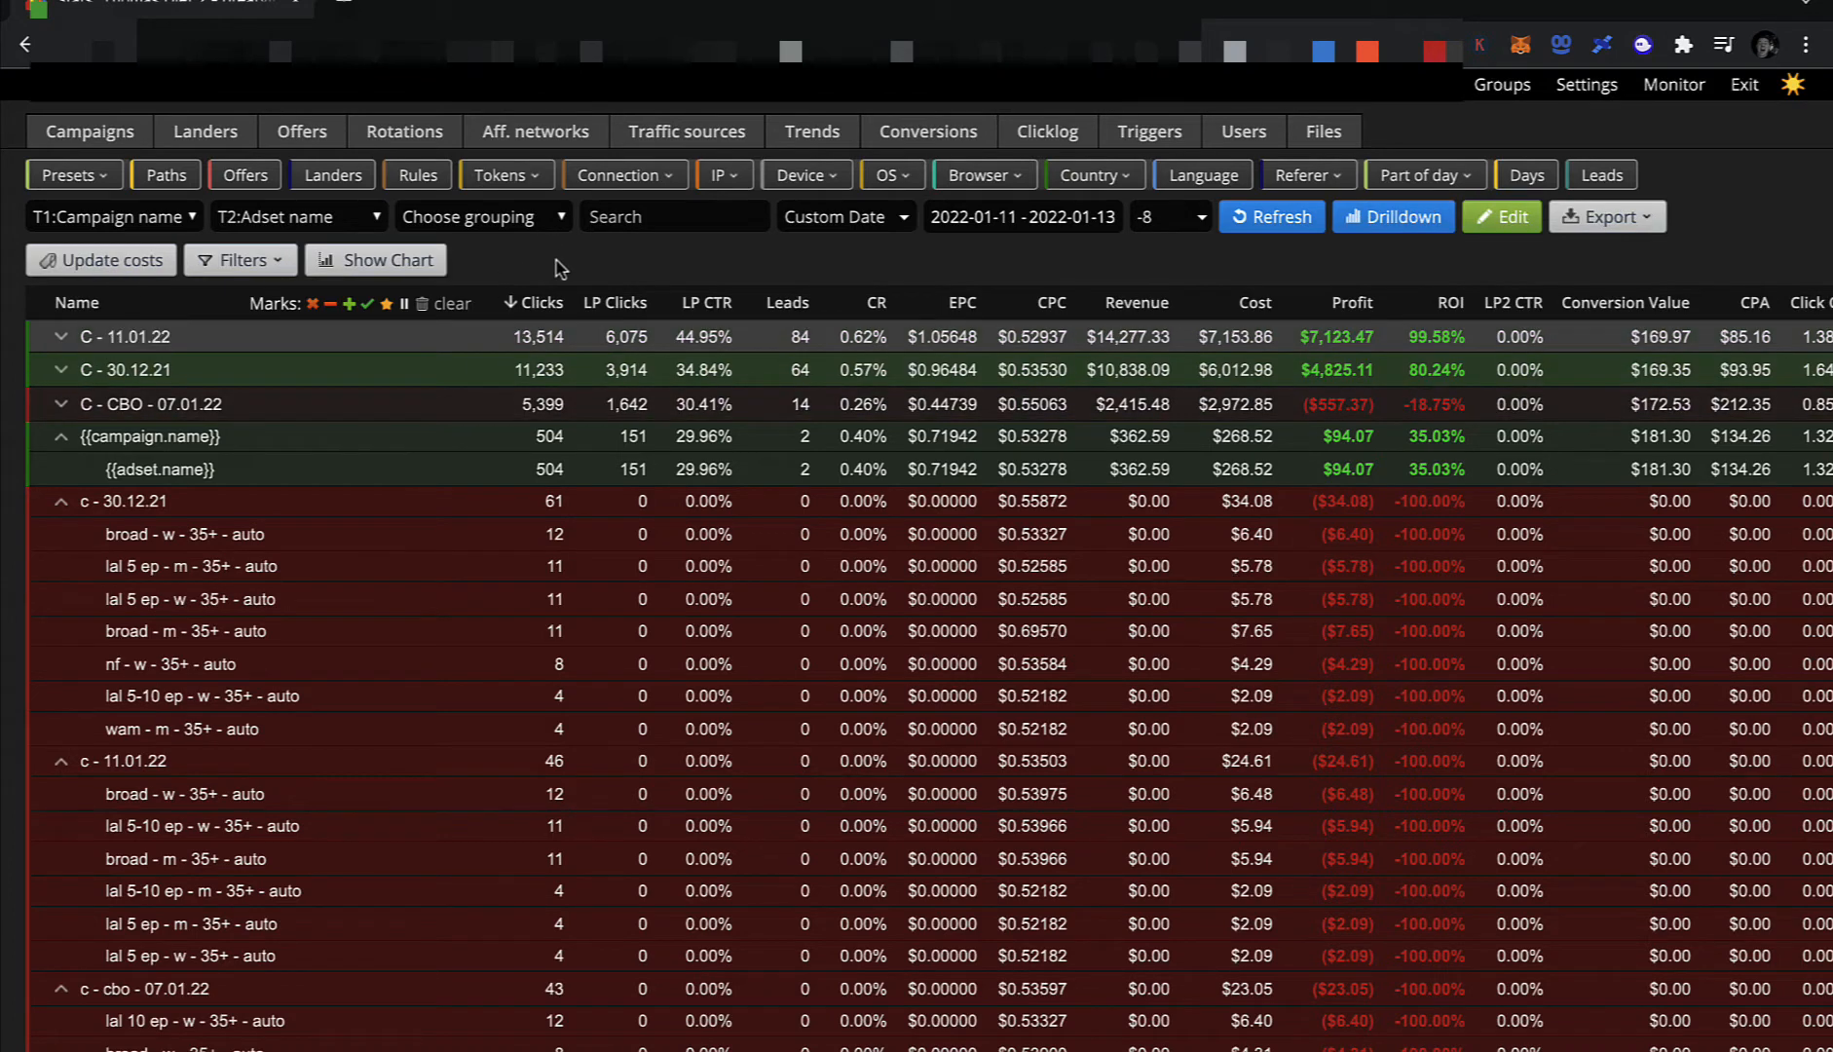
{"action": "left_click_drag", "start_coordinate": [1086, 336], "coordinate": [1186, 335]}
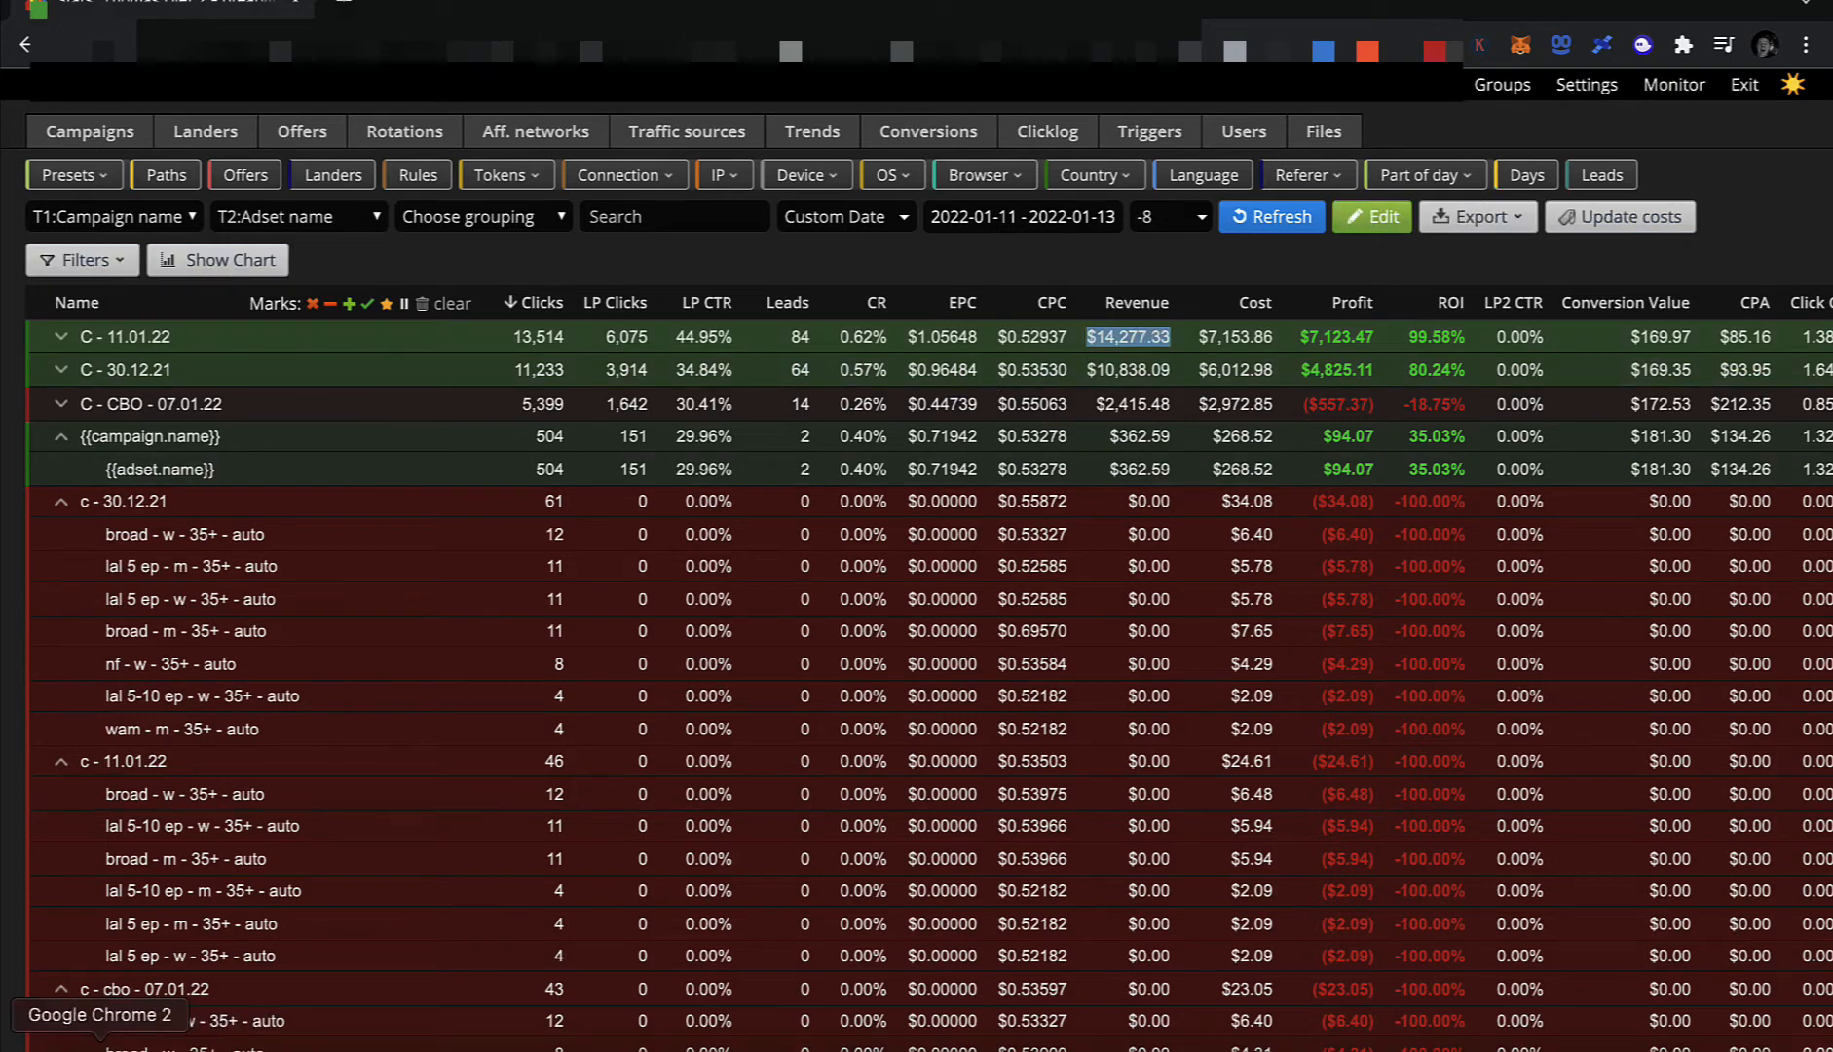
Switch to Ads Manager and look up the amount spent on campaign C - 11.01.22.
{"action": "left_click", "coordinate": [269, 1048]}
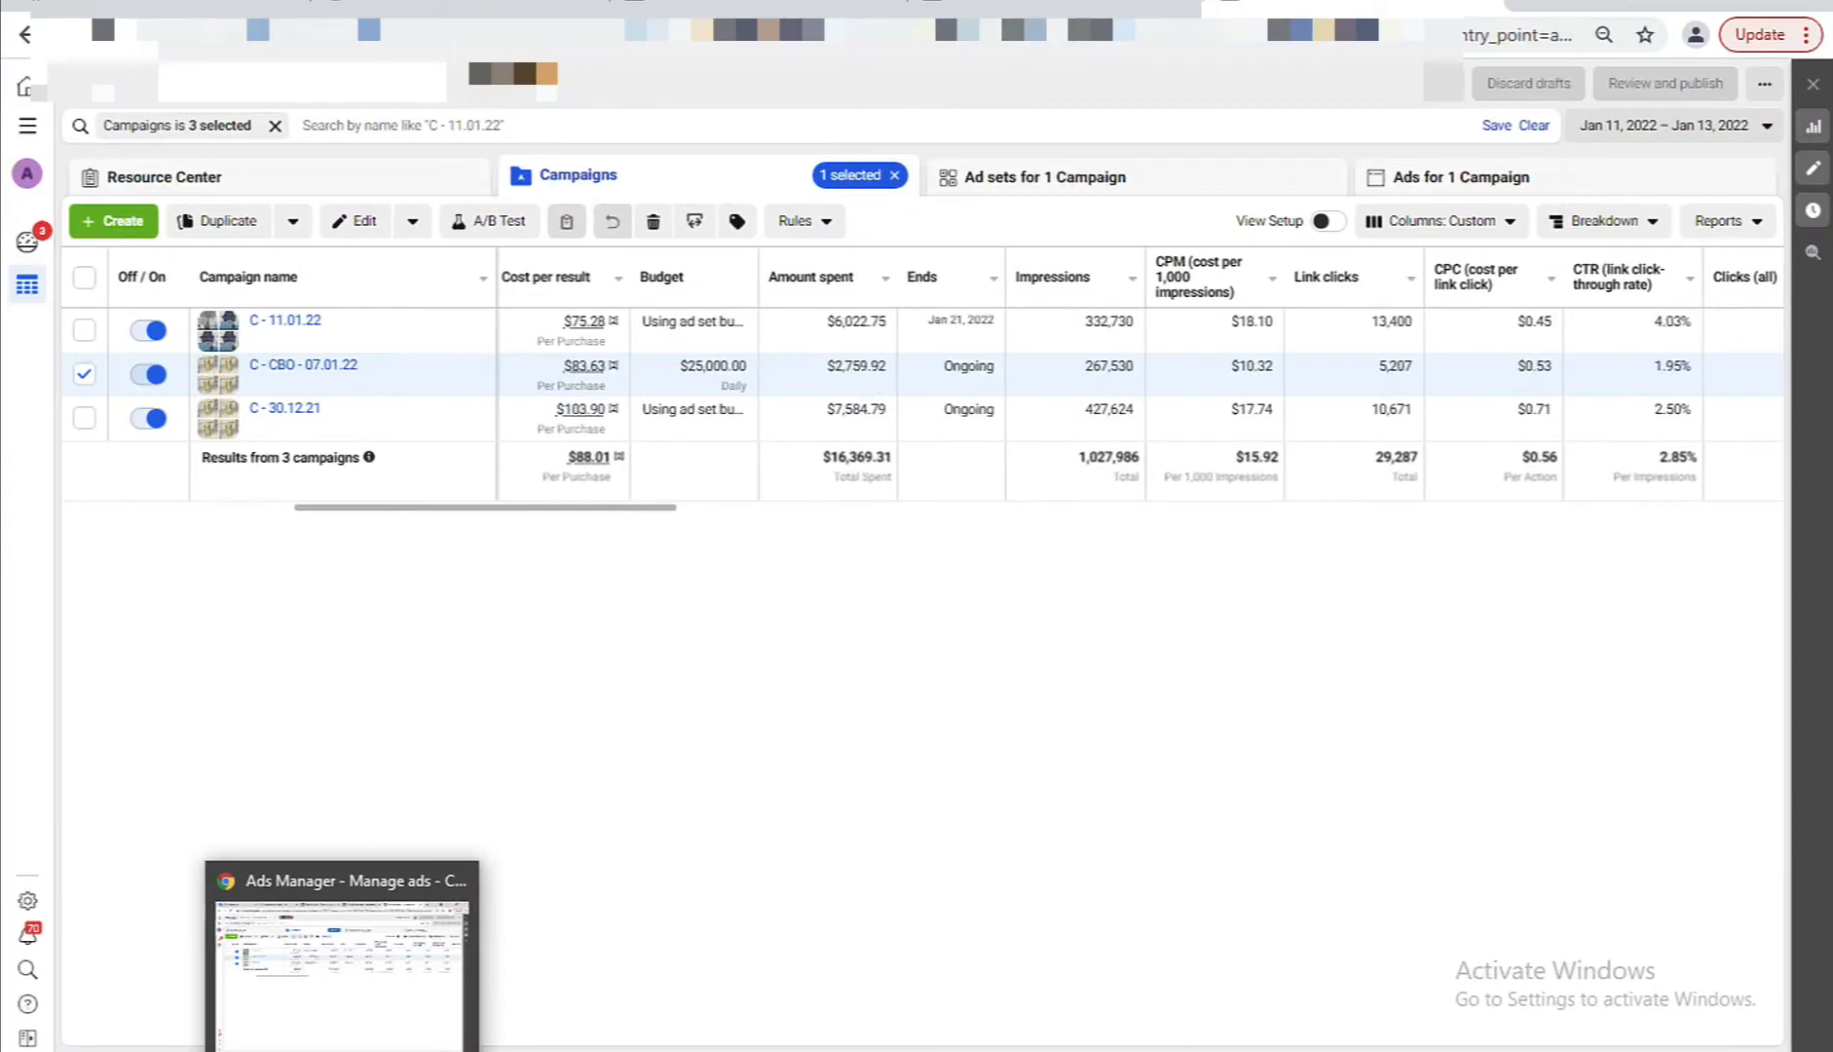
{"action": "left_click", "coordinate": [440, 326]}
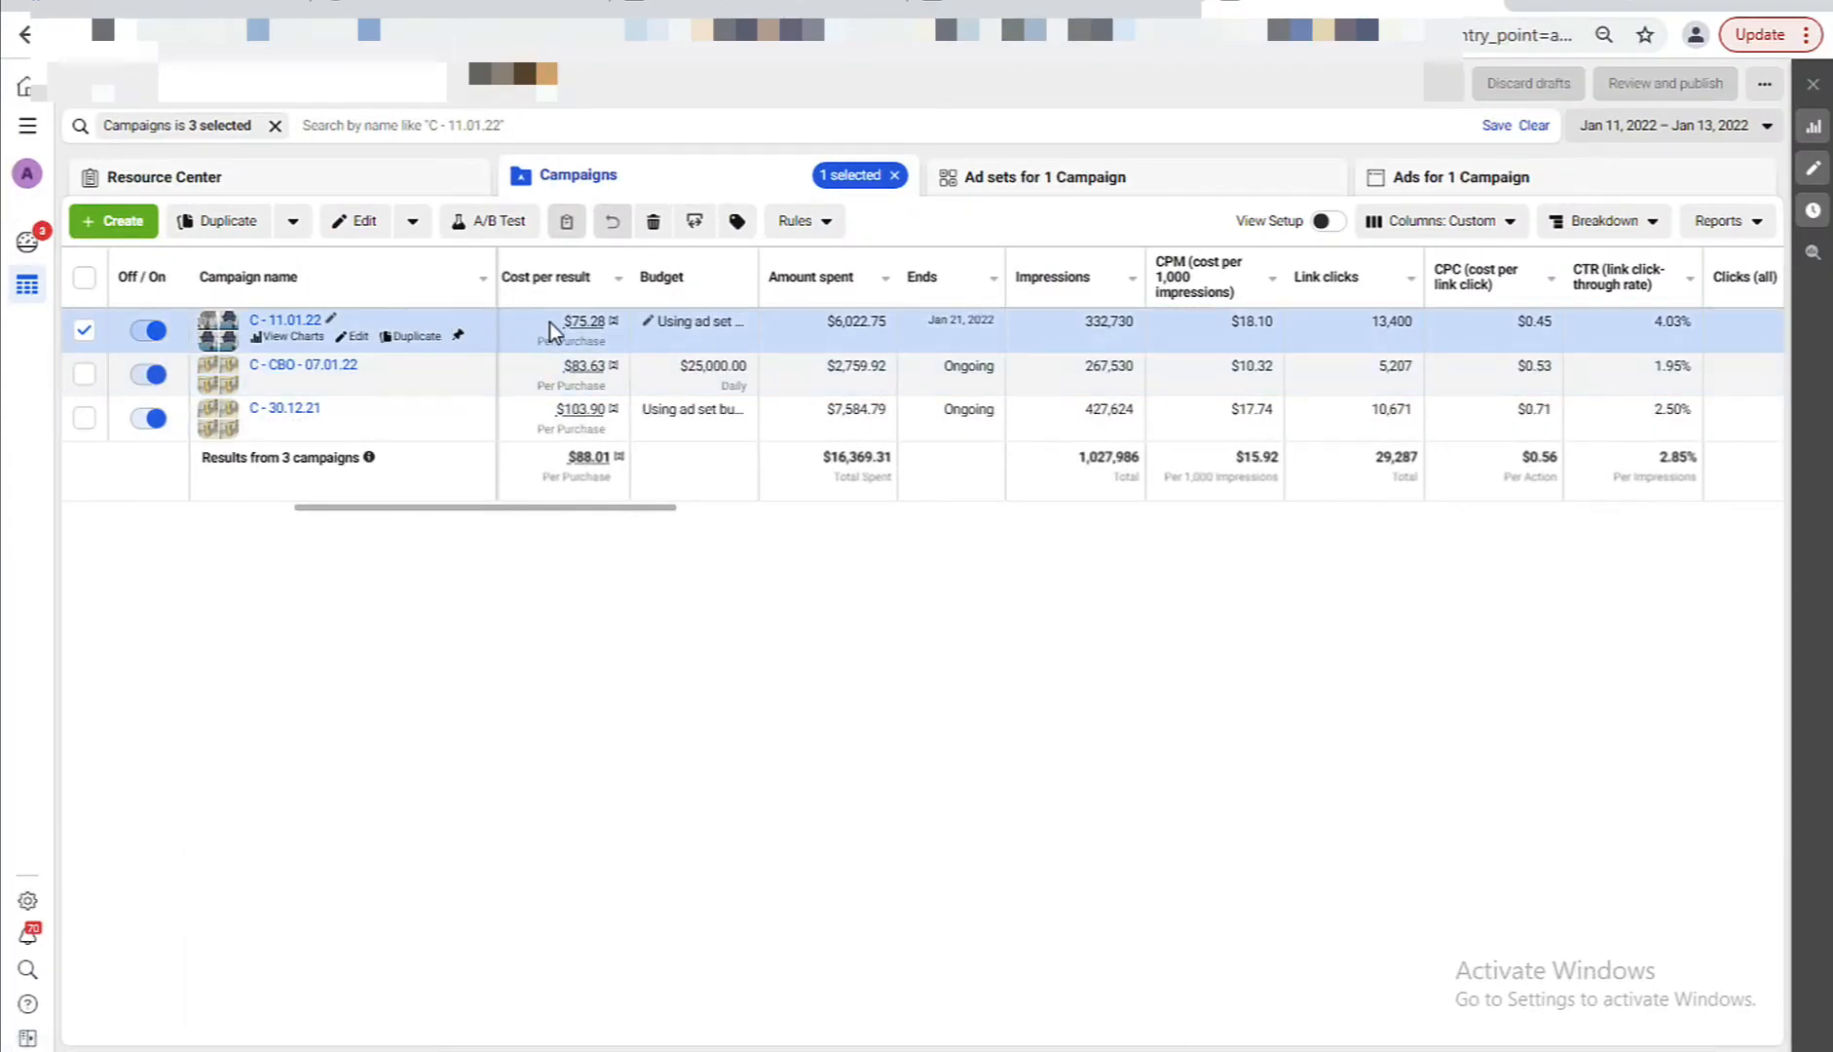
{"action": "left_click_drag", "start_coordinate": [826, 322], "coordinate": [901, 326]}
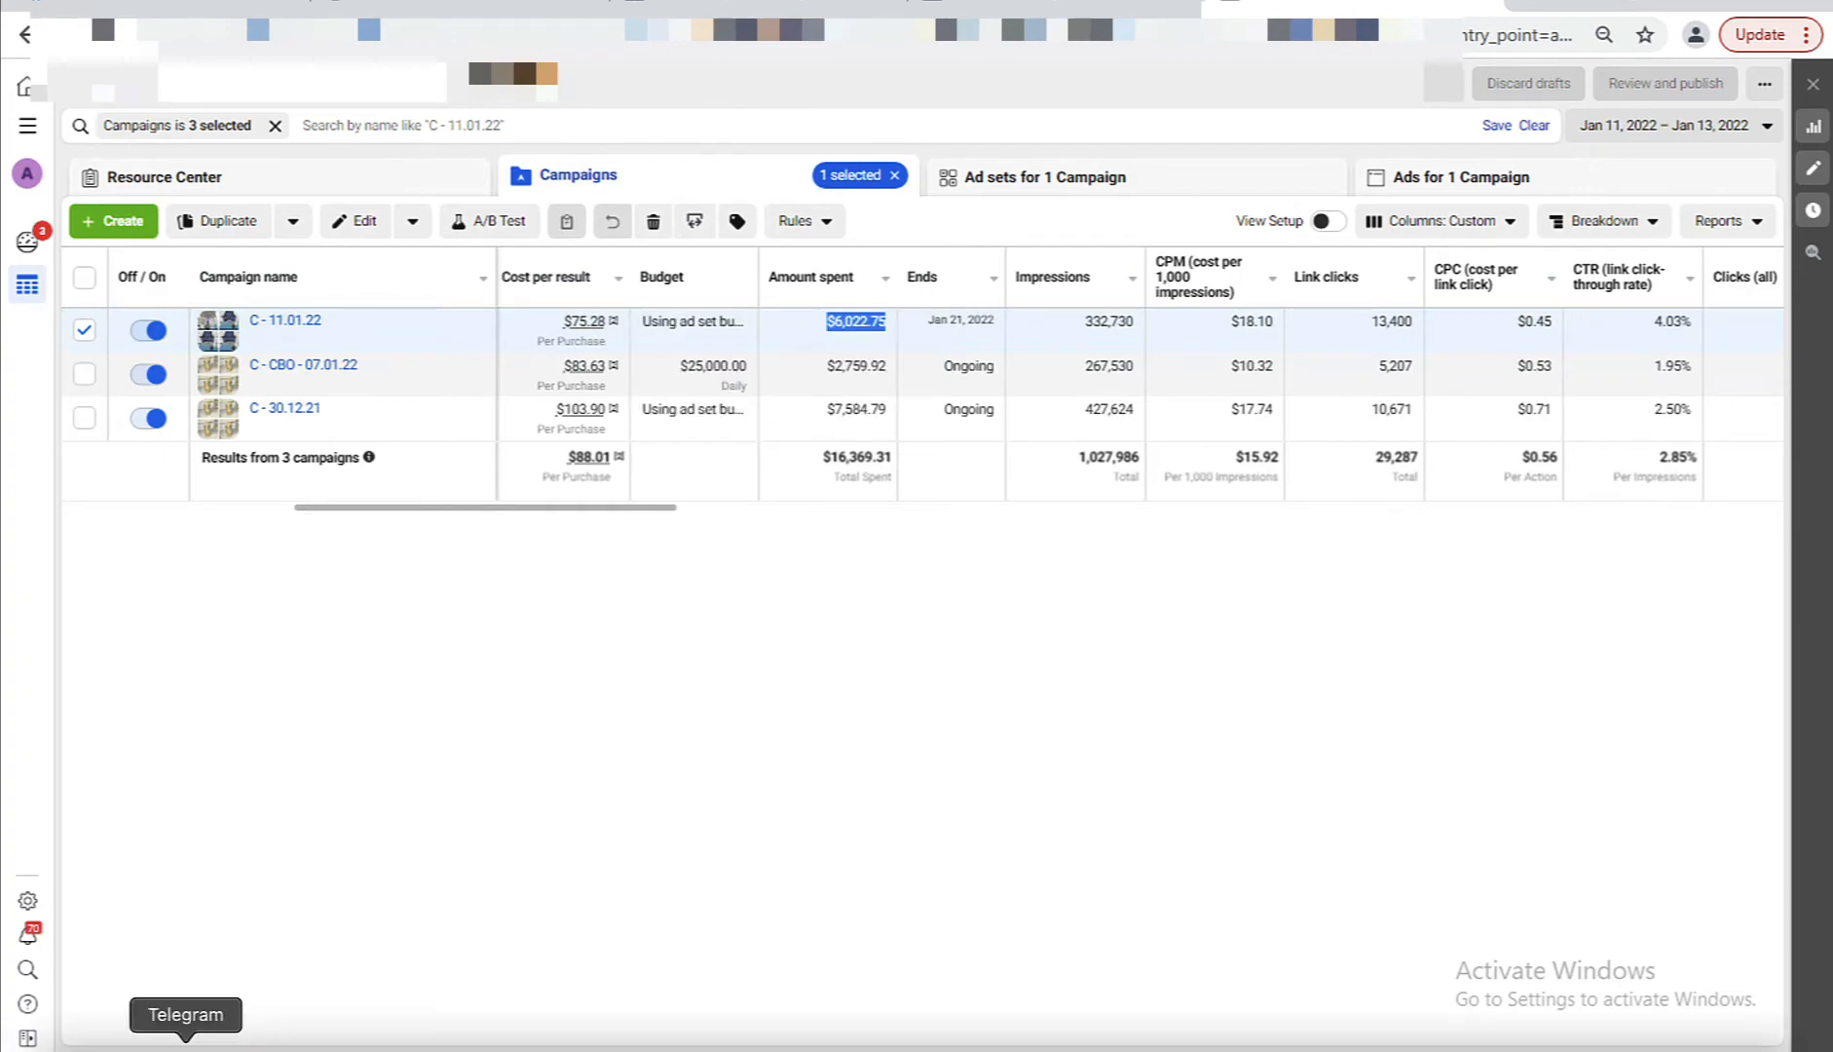
Switch to the tracker and update the 2022-01-11 to 2022-01-13 cost of C - 11.01.22 to its Ads Manager spend, about 6,023 USD.
{"action": "left_click", "coordinate": [99, 1044]}
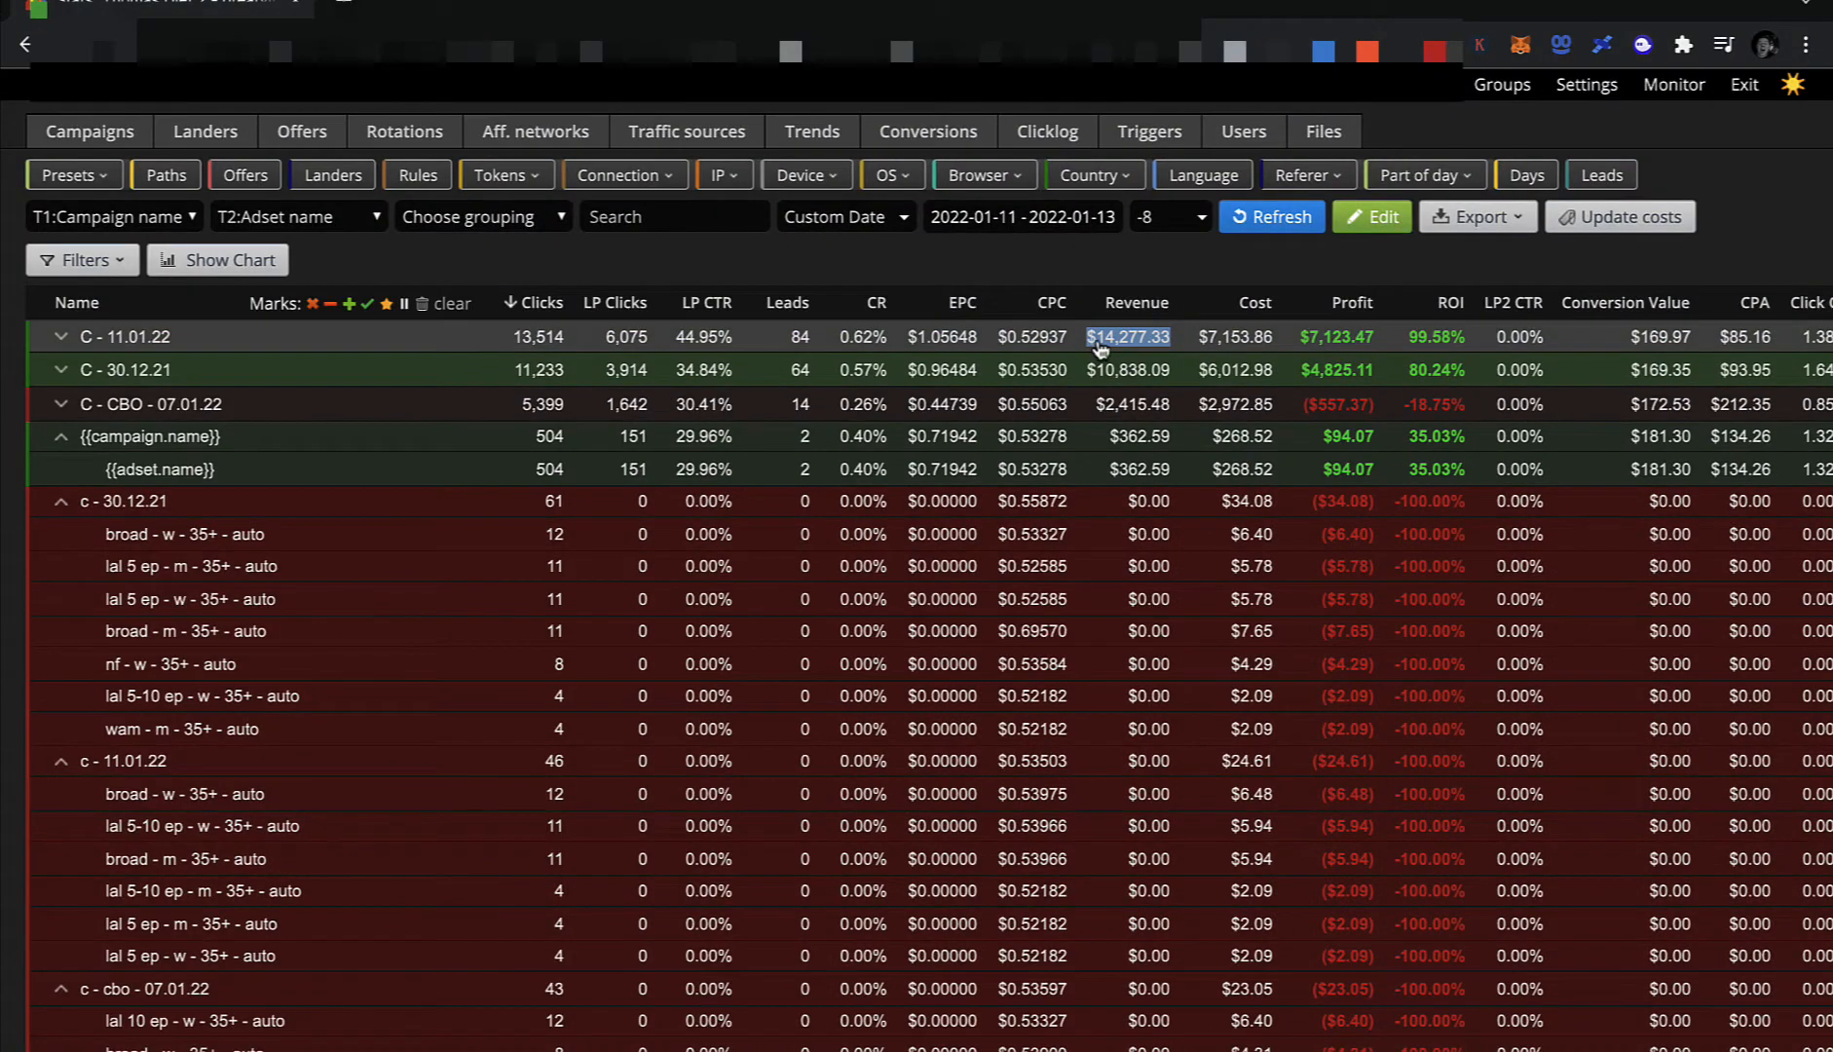
{"action": "right_click", "coordinate": [1147, 345]}
{"action": "left_click", "coordinate": [1217, 435]}
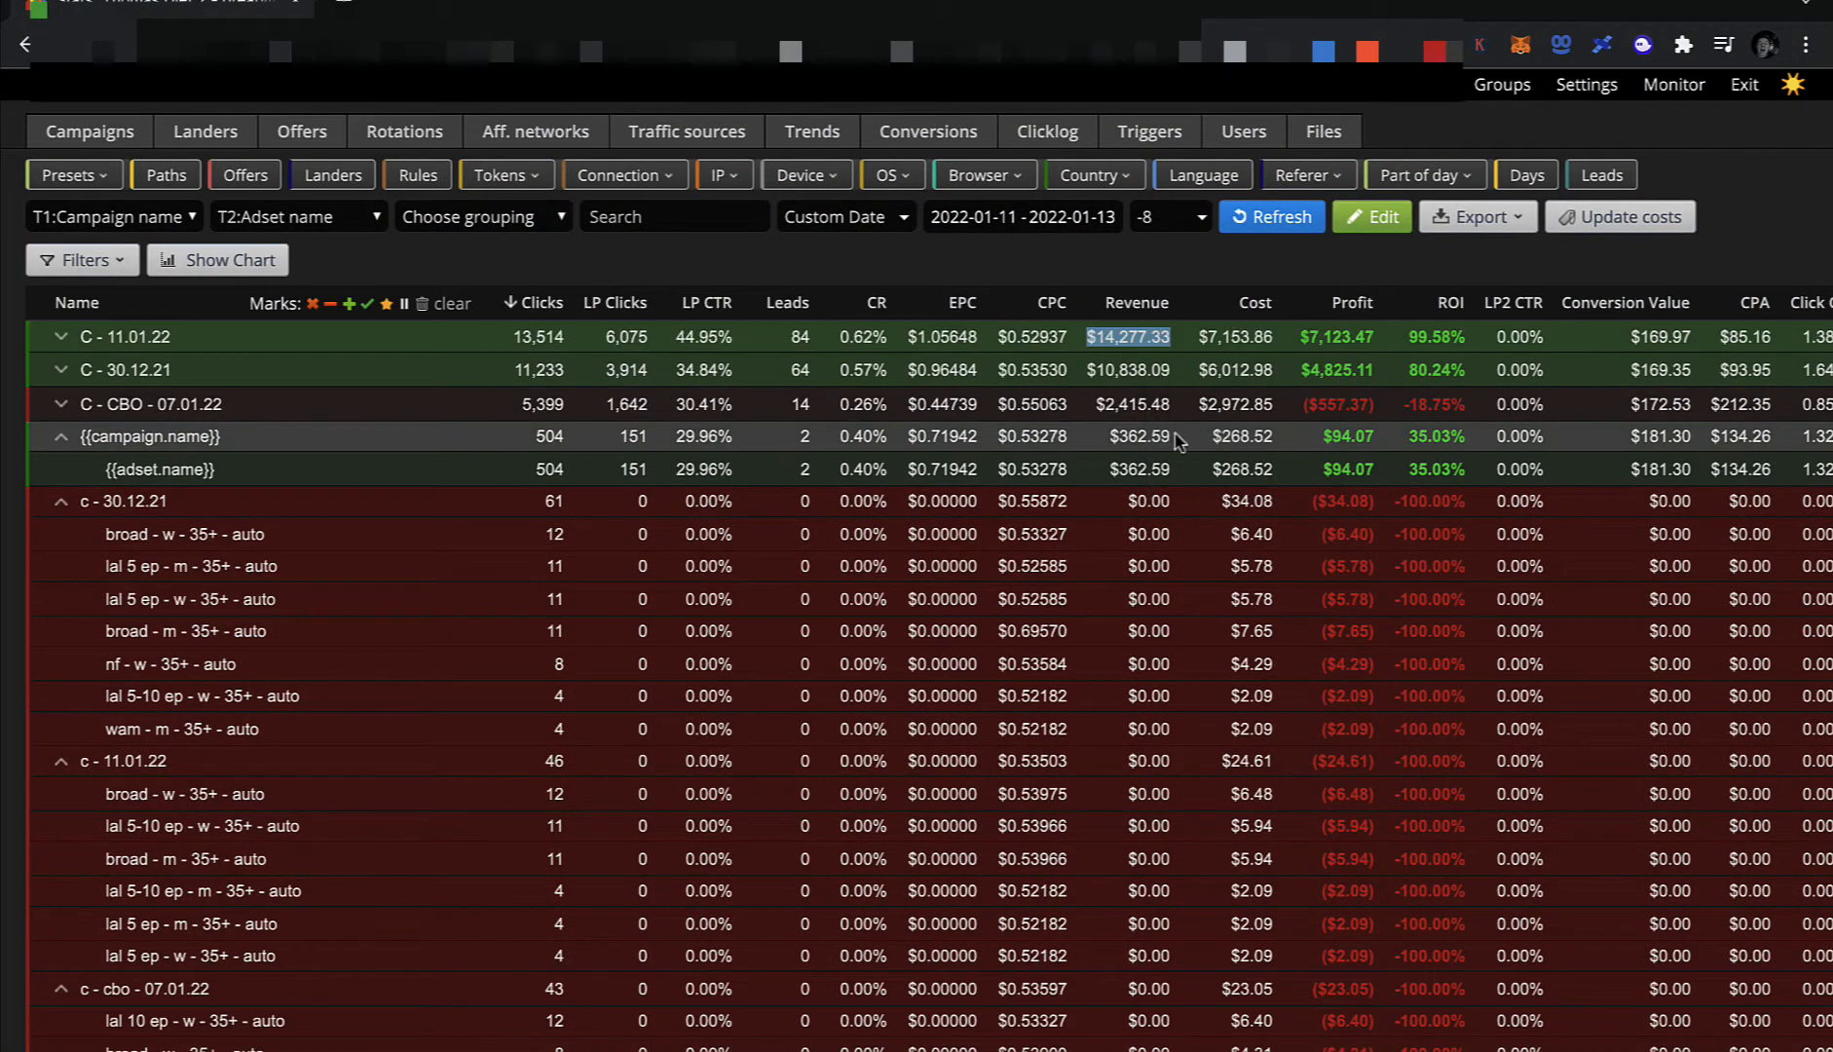
{"action": "type", "text": "5"}
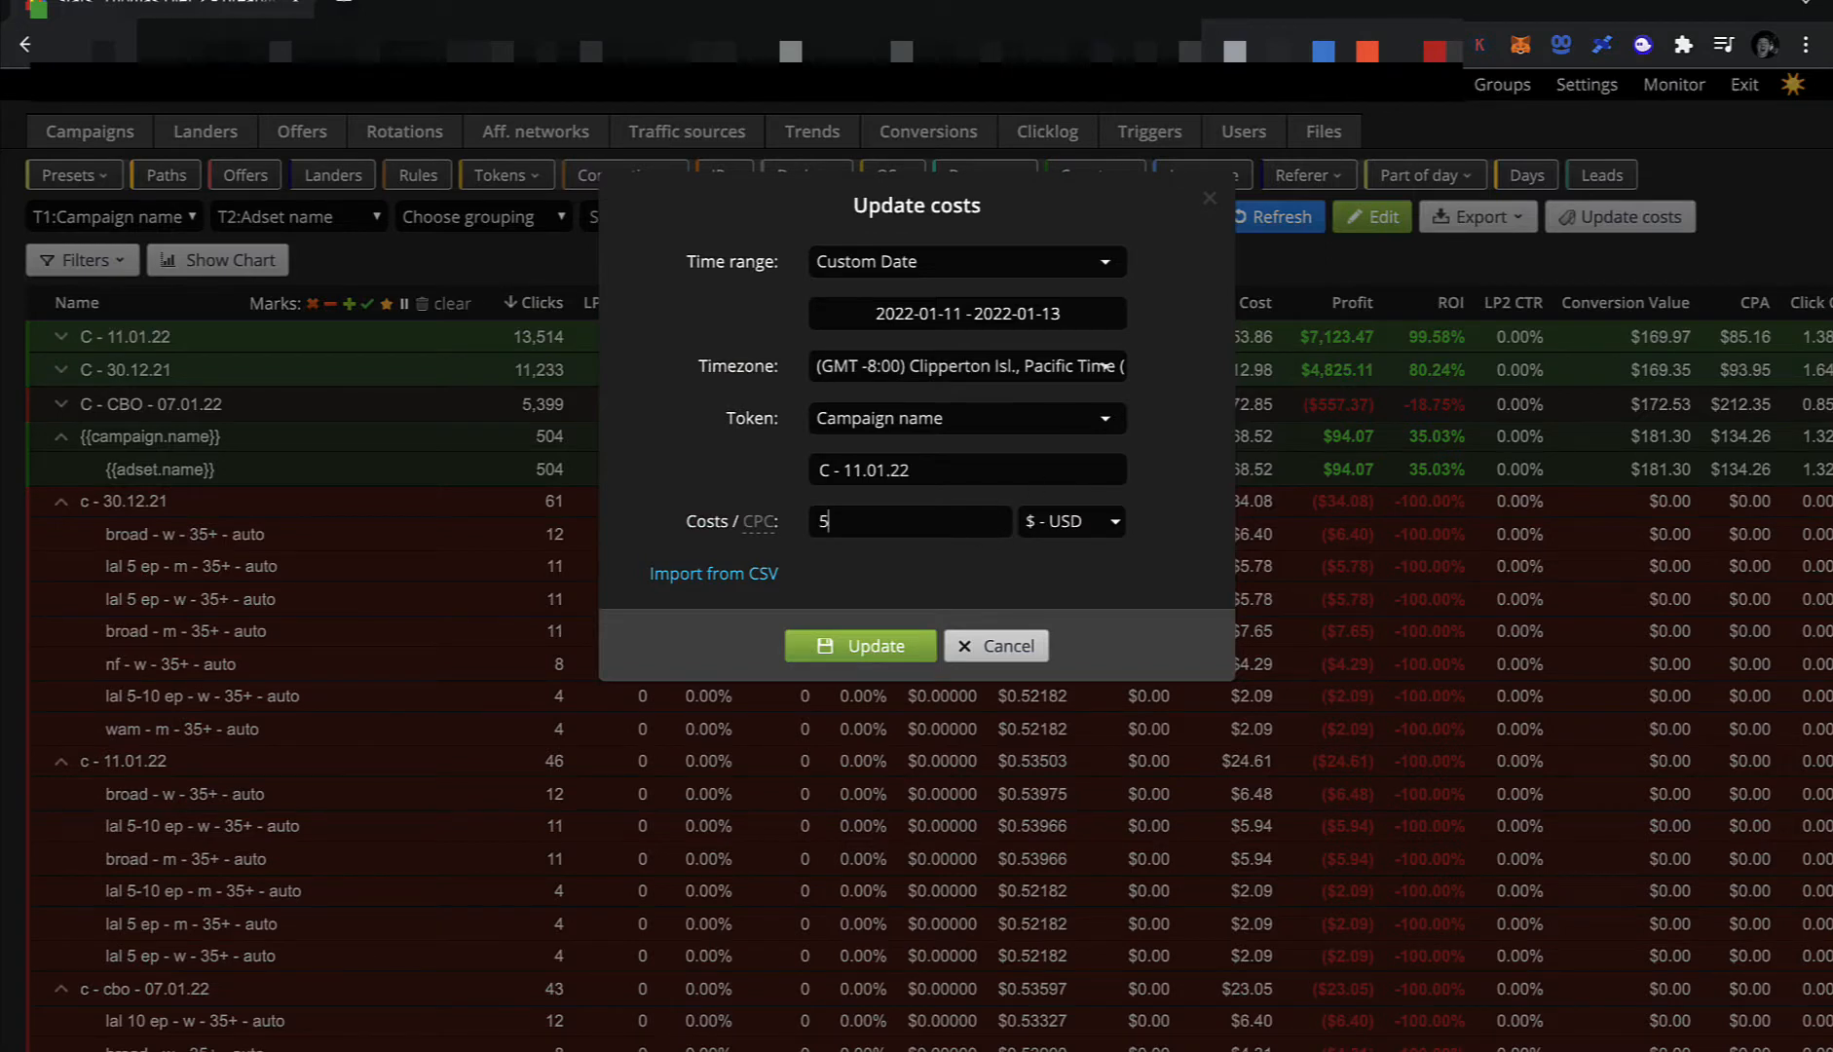
{"action": "type", "text": "022"}
{"action": "left_click", "coordinate": [905, 662]}
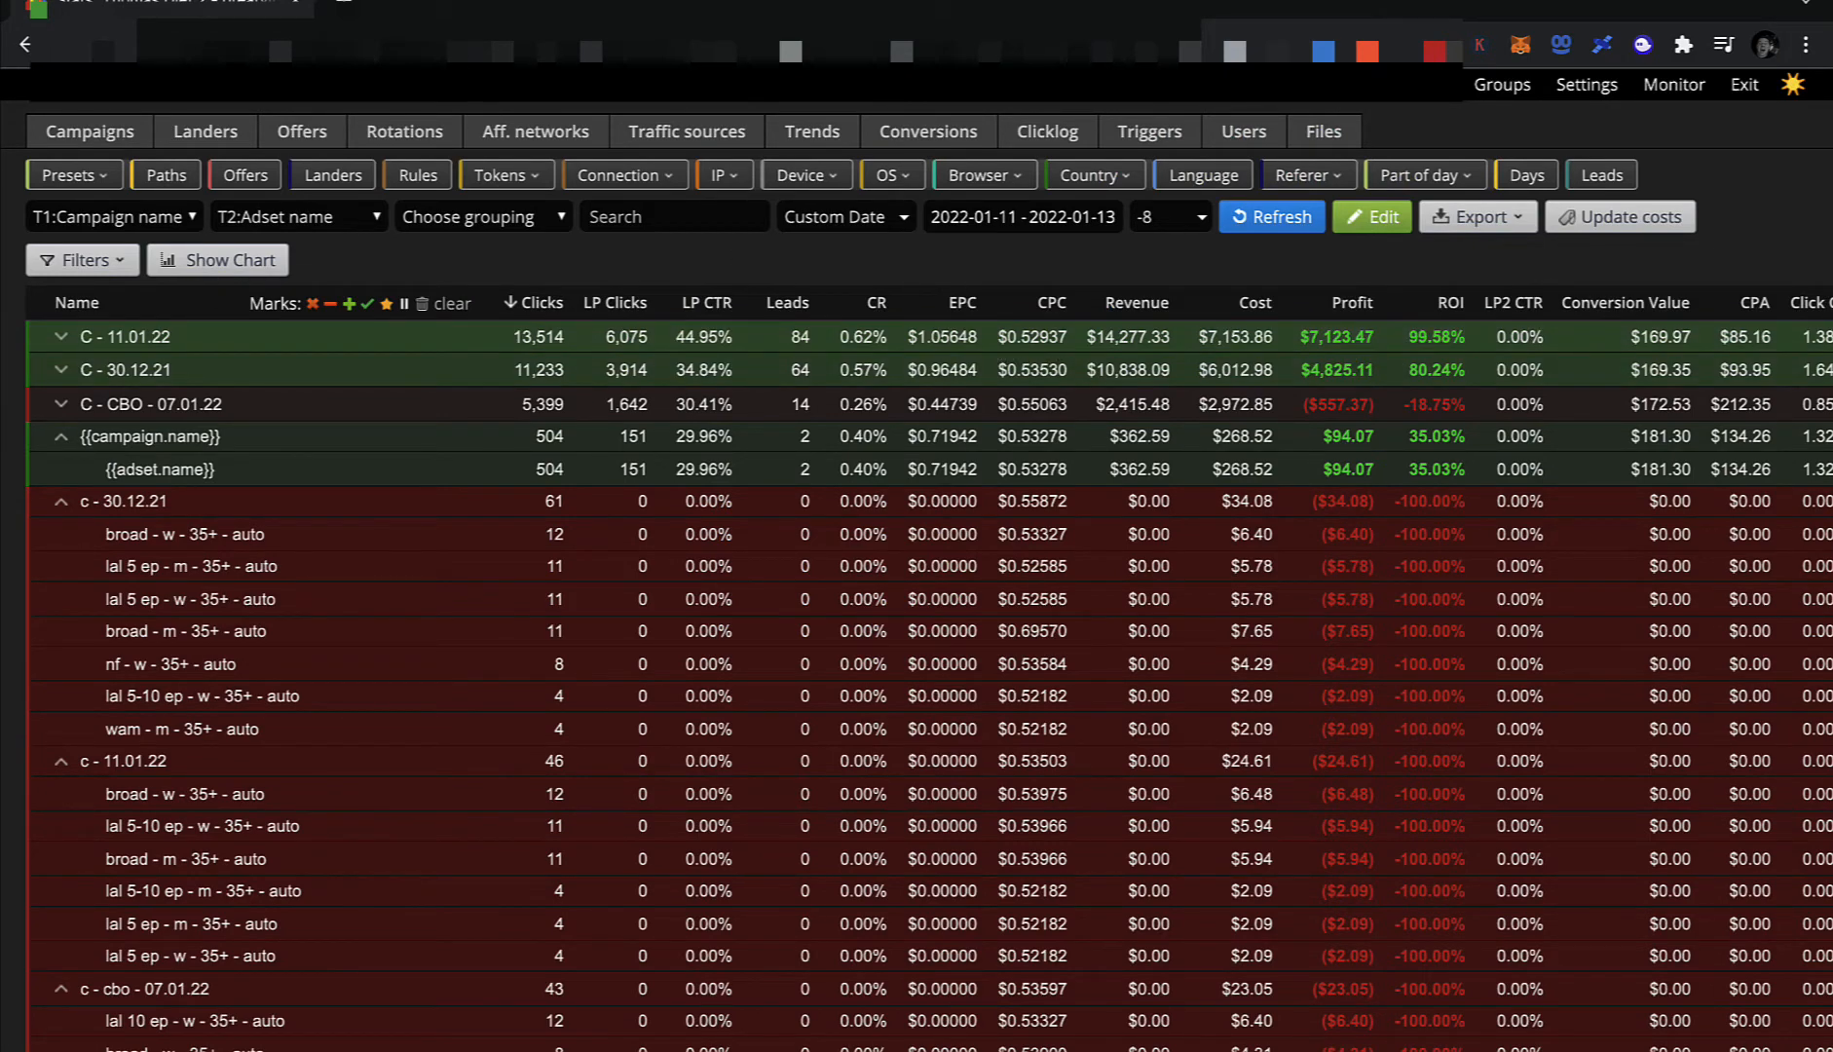
Look up the amount spent on C - CBO - 07.01.22 in Ads Manager and update that campaign's tracker cost to 2760 USD.
{"action": "left_click", "coordinate": [270, 1048]}
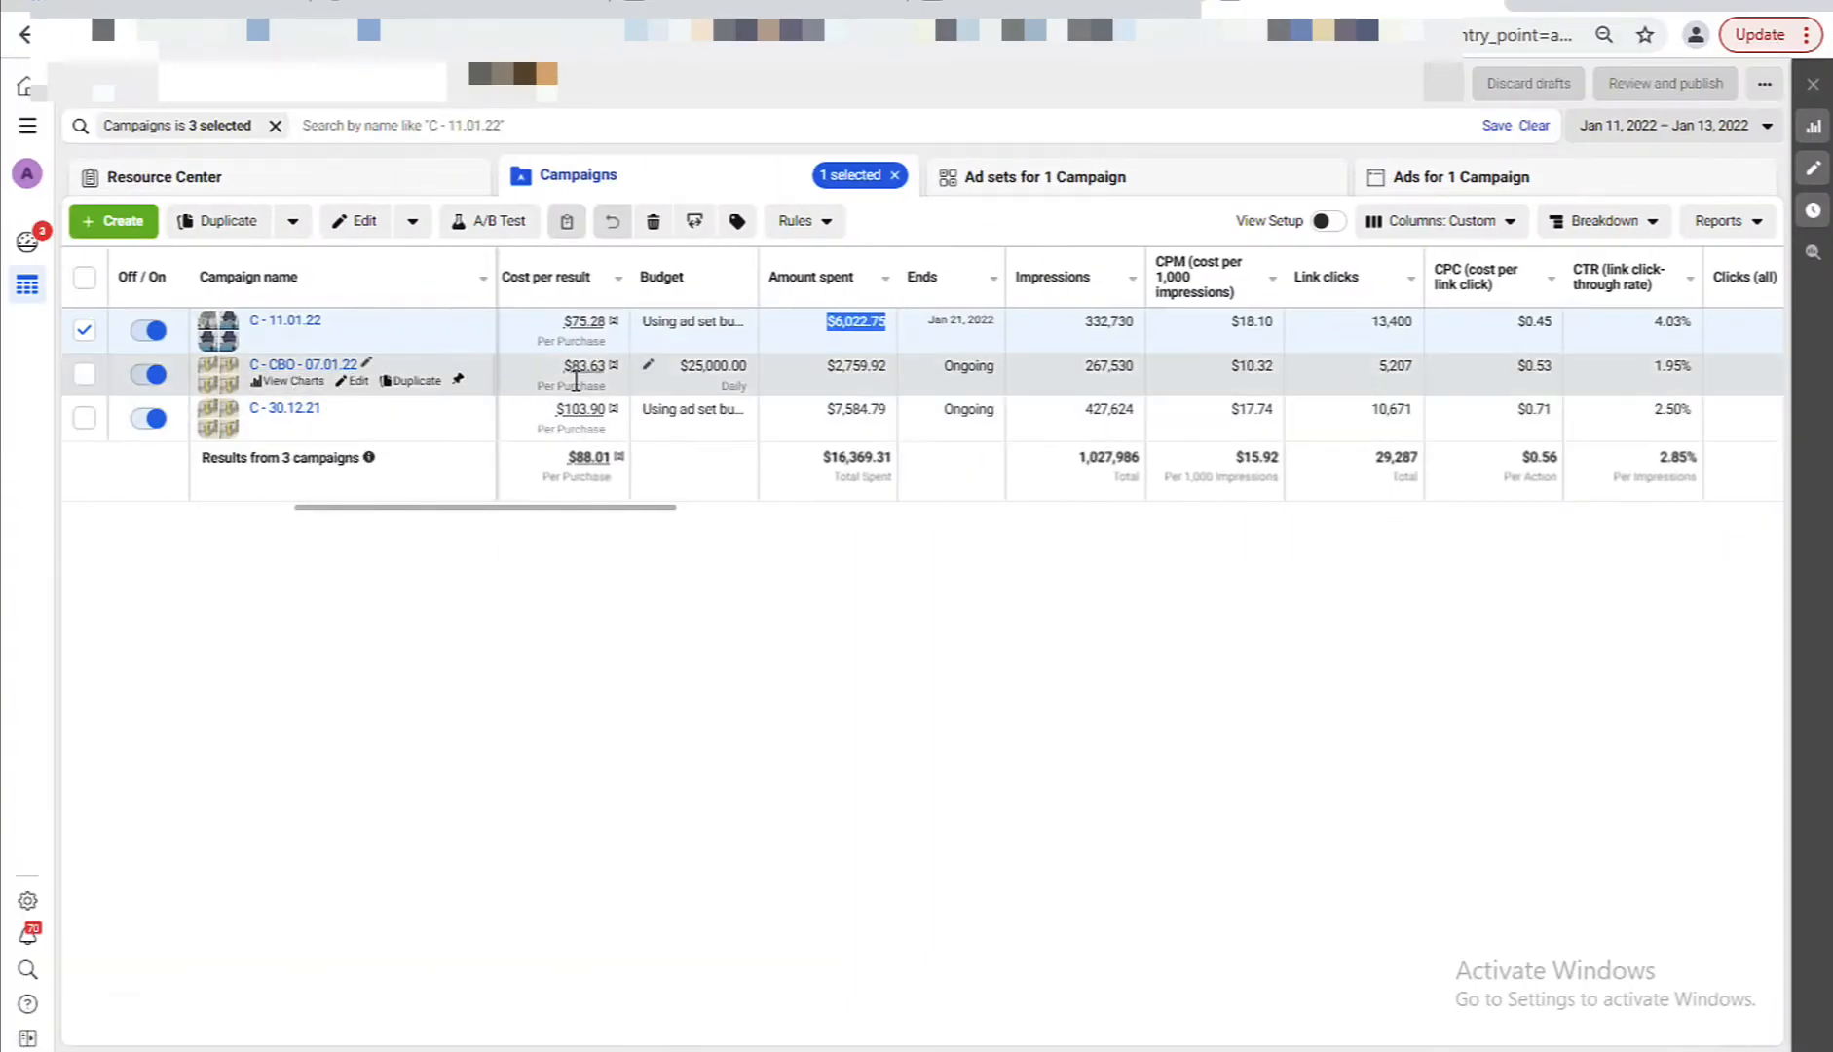
{"action": "left_click_drag", "start_coordinate": [826, 366], "coordinate": [884, 370]}
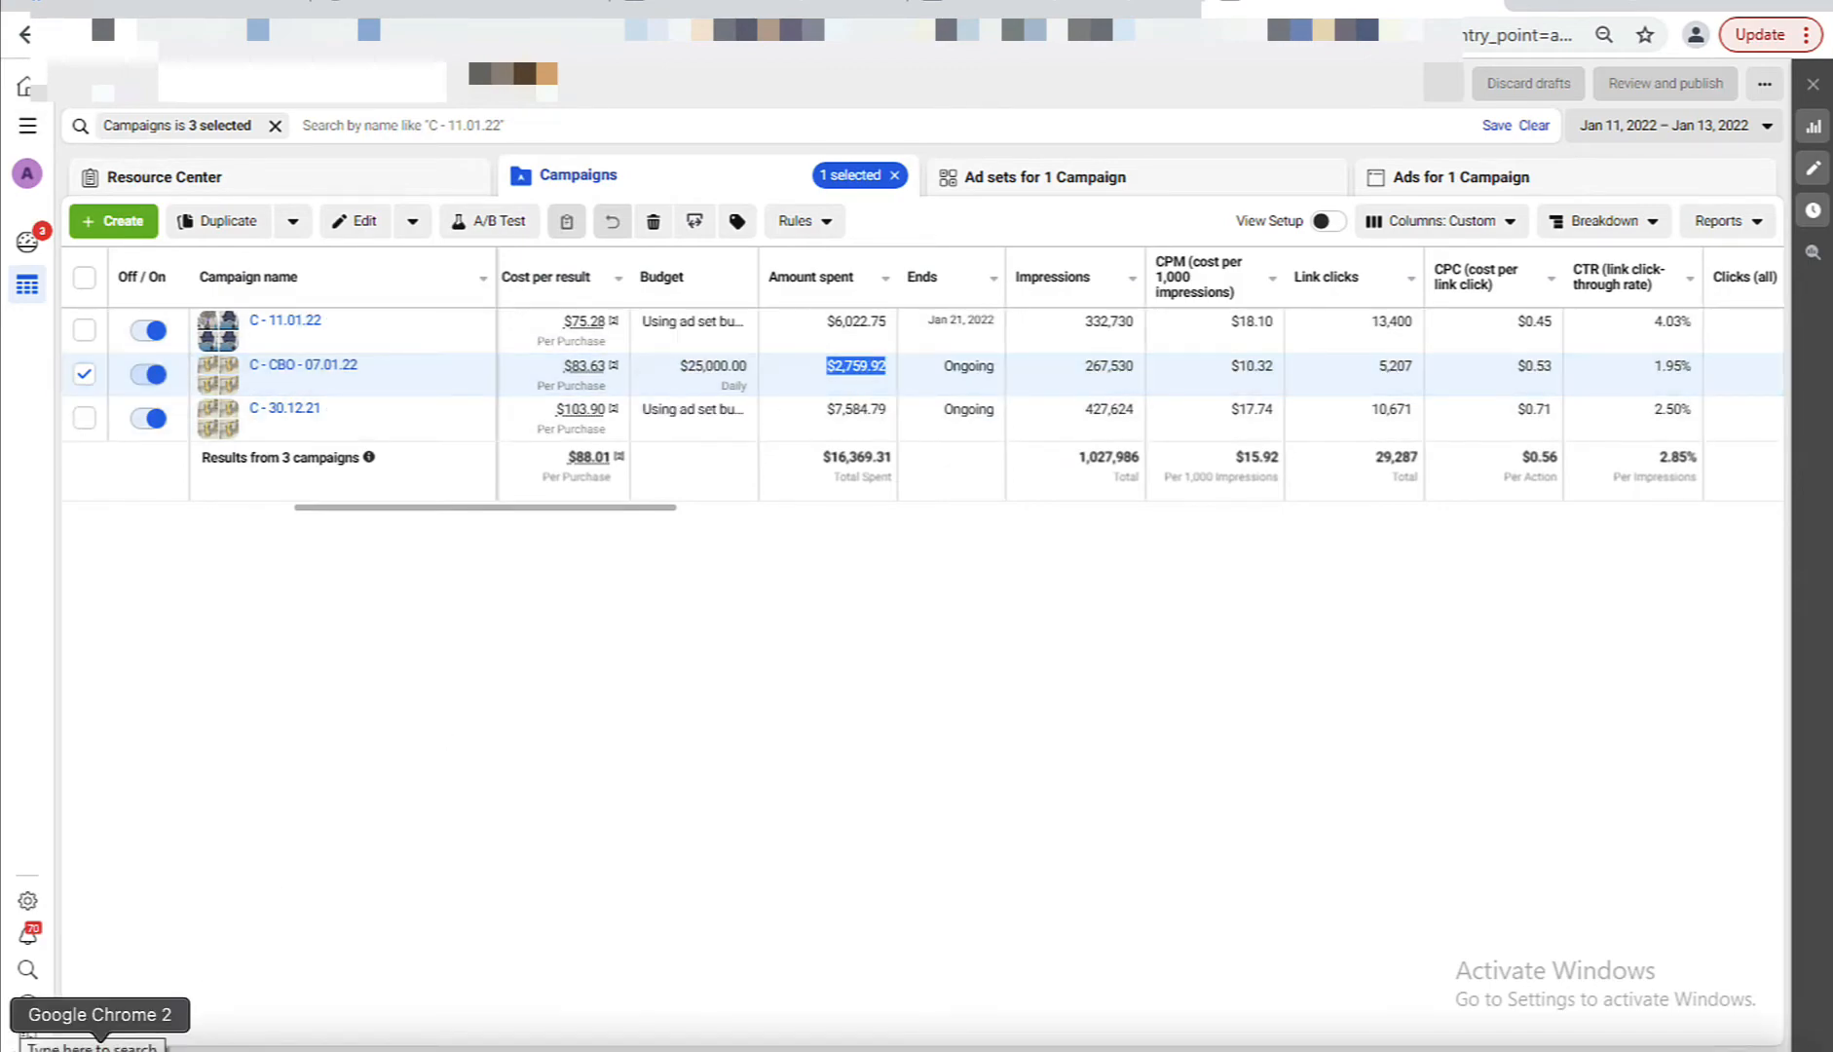
{"action": "left_click", "coordinate": [99, 1049]}
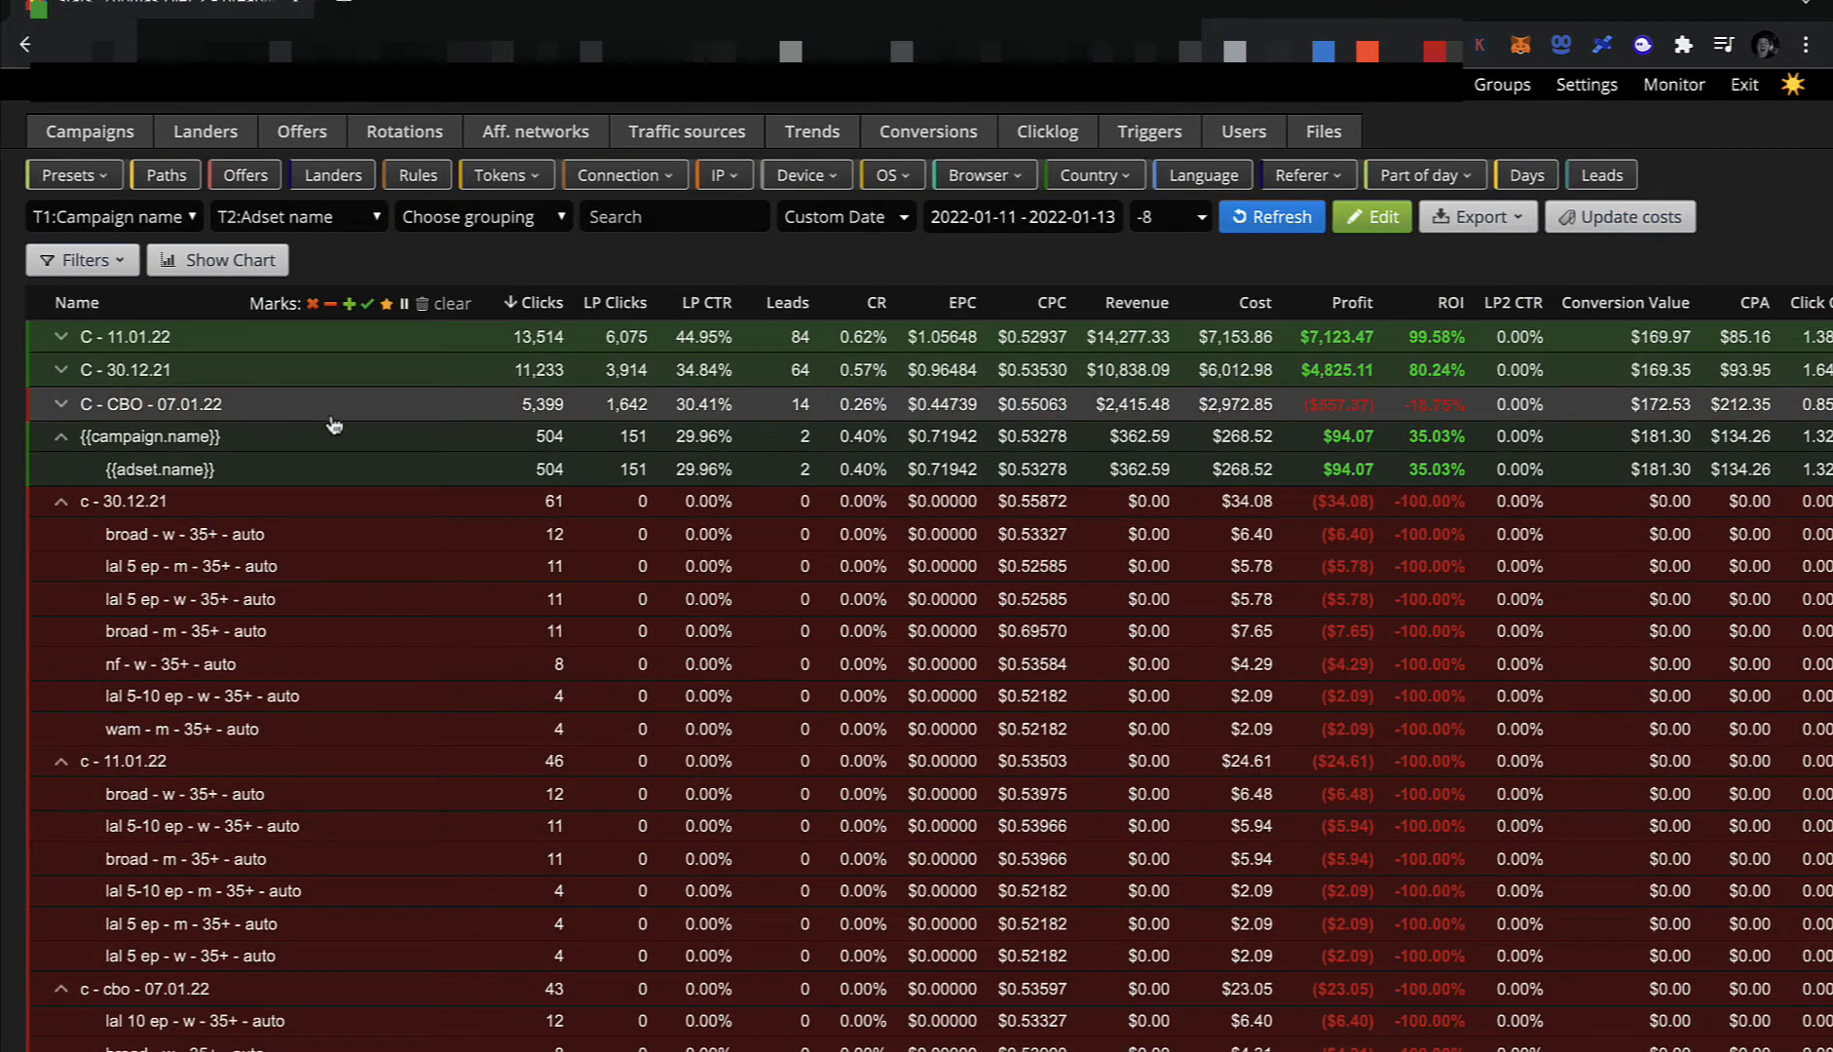
{"action": "right_click", "coordinate": [1190, 407]}
{"action": "left_click", "coordinate": [1213, 450]}
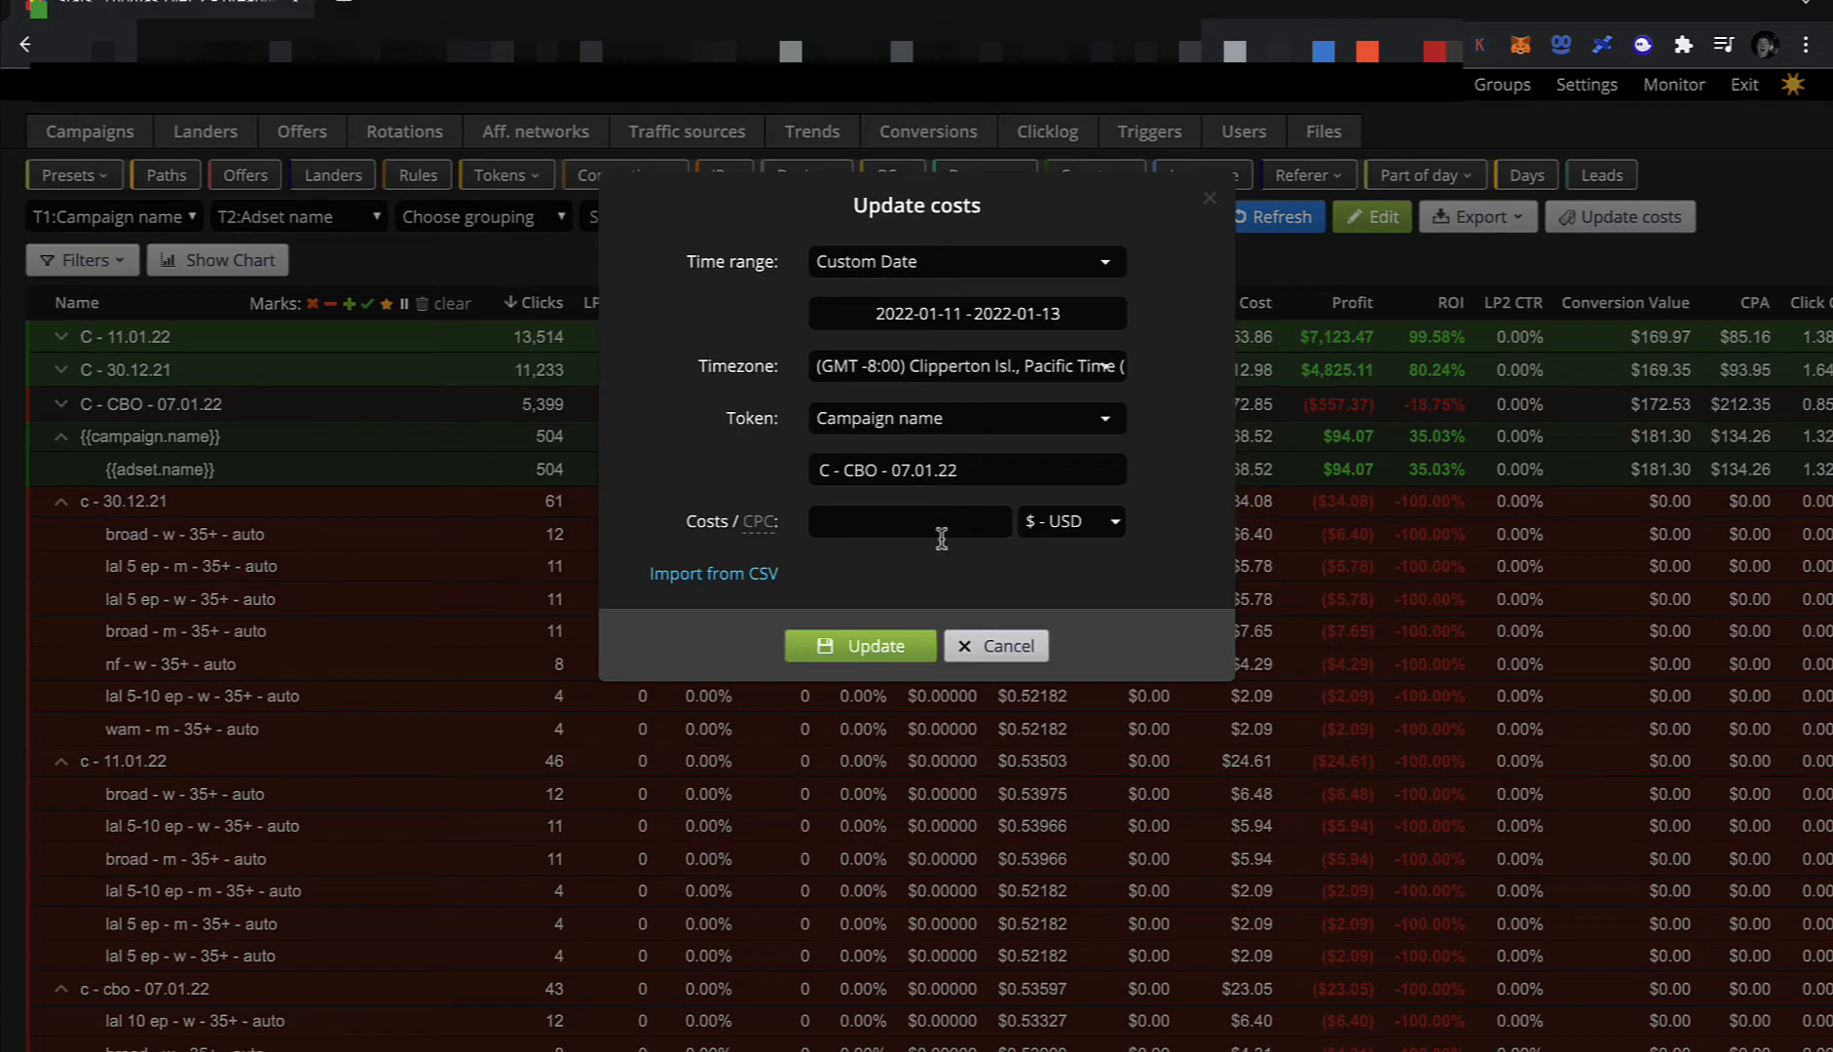
{"action": "left_click", "coordinate": [938, 521]}
{"action": "type", "text": "2760"}
{"action": "left_click", "coordinate": [888, 652]}
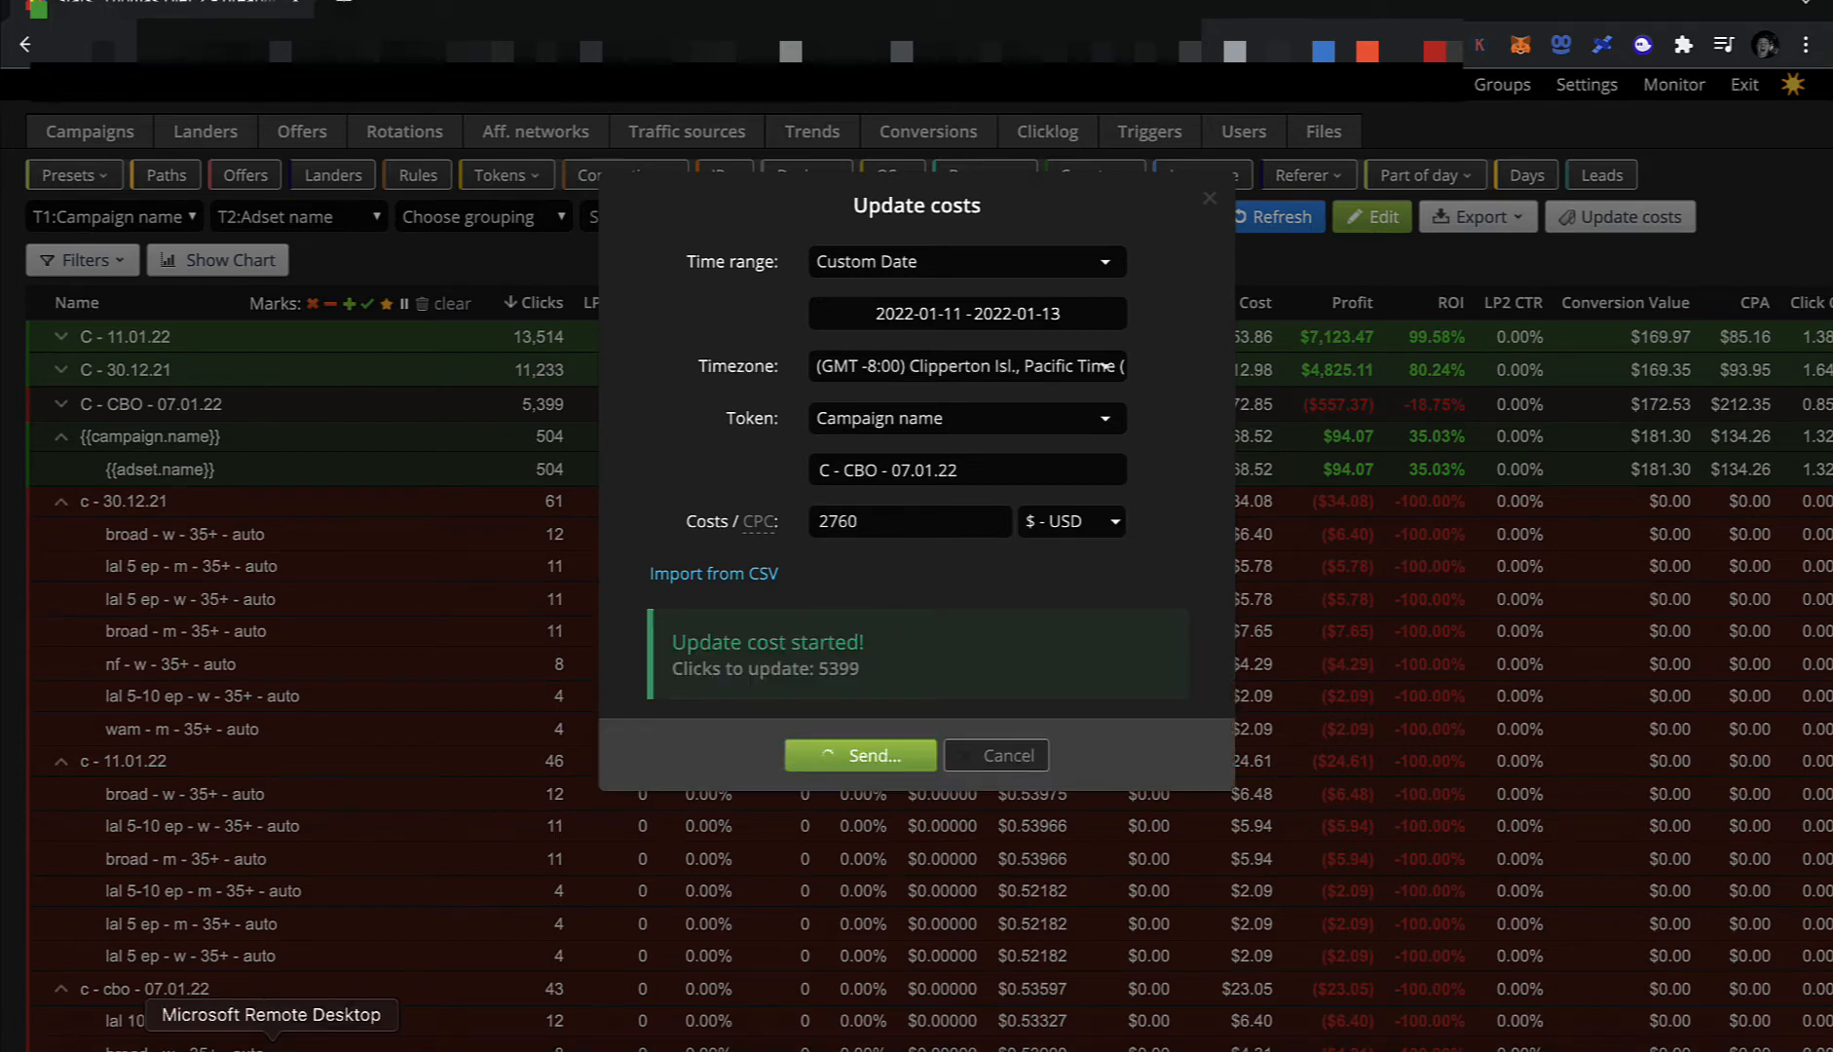
Look up the amount spent on C - 30.12.21 in Ads Manager and update that campaign's tracker cost to match, about 7,586 USD.
{"action": "left_click", "coordinate": [273, 1049]}
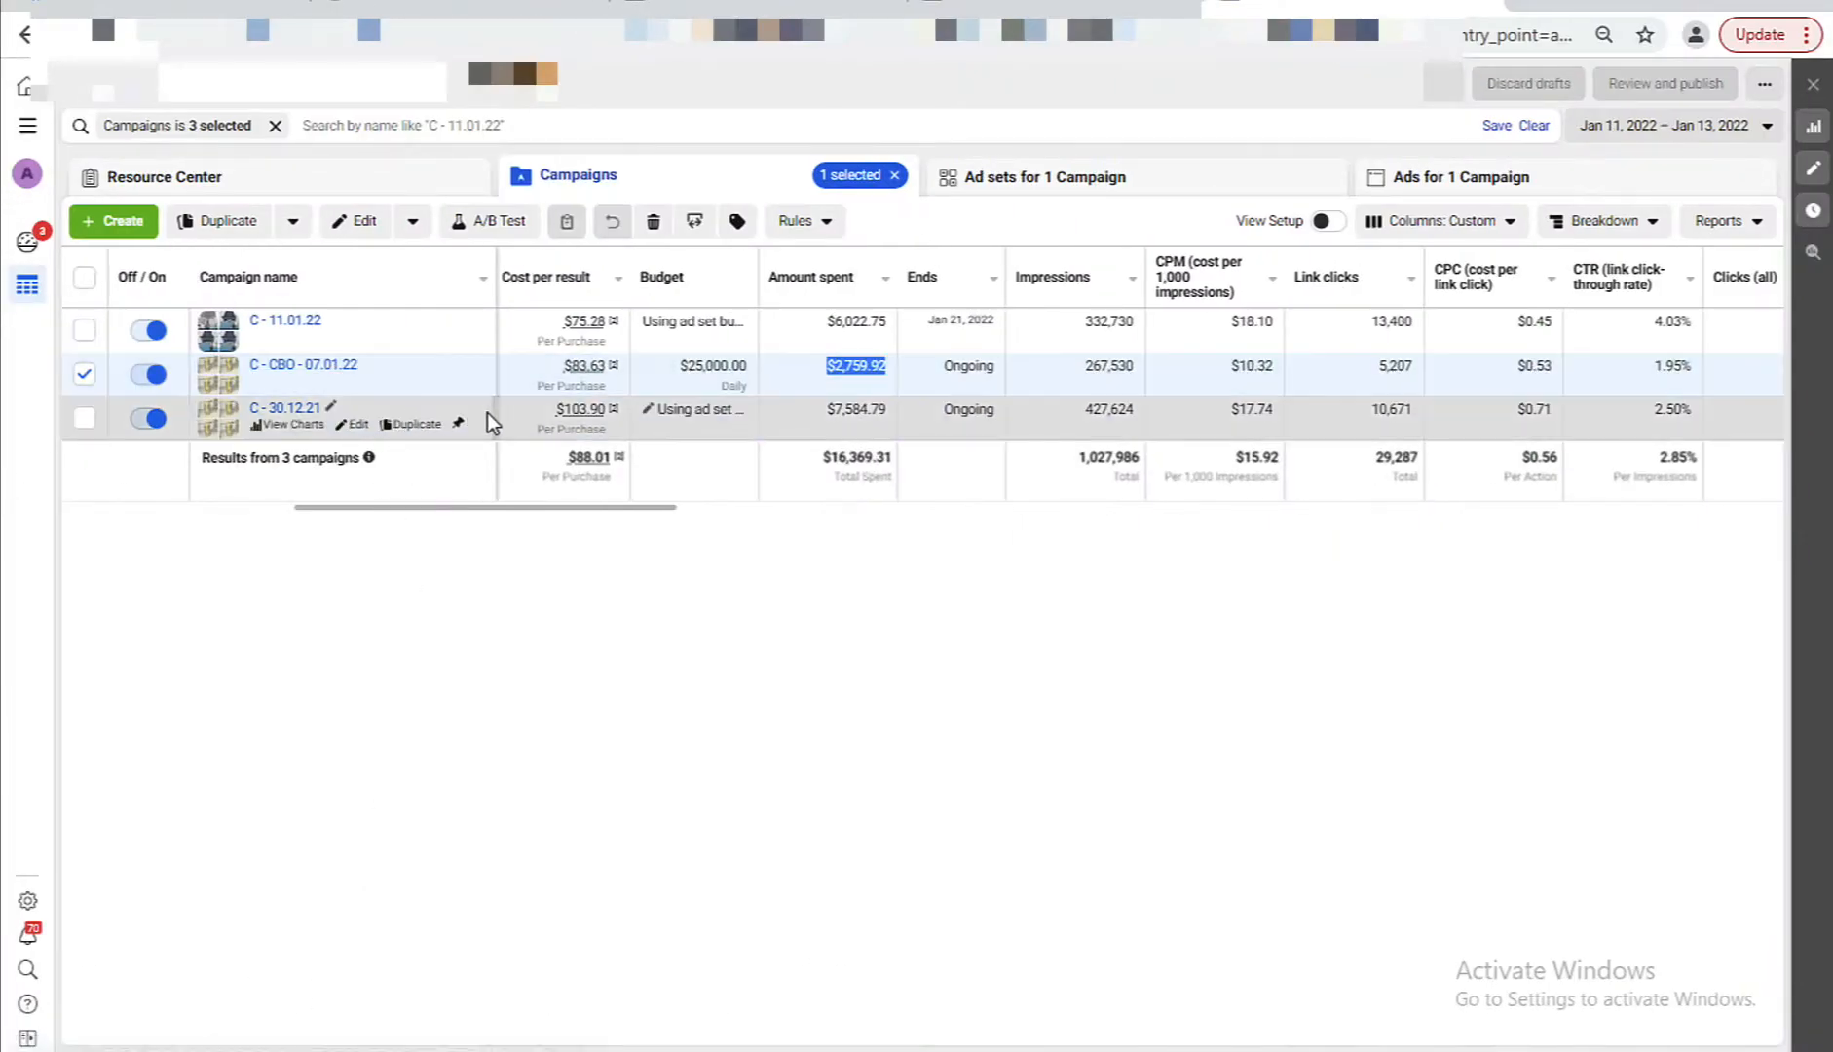
{"action": "left_click", "coordinate": [666, 435]}
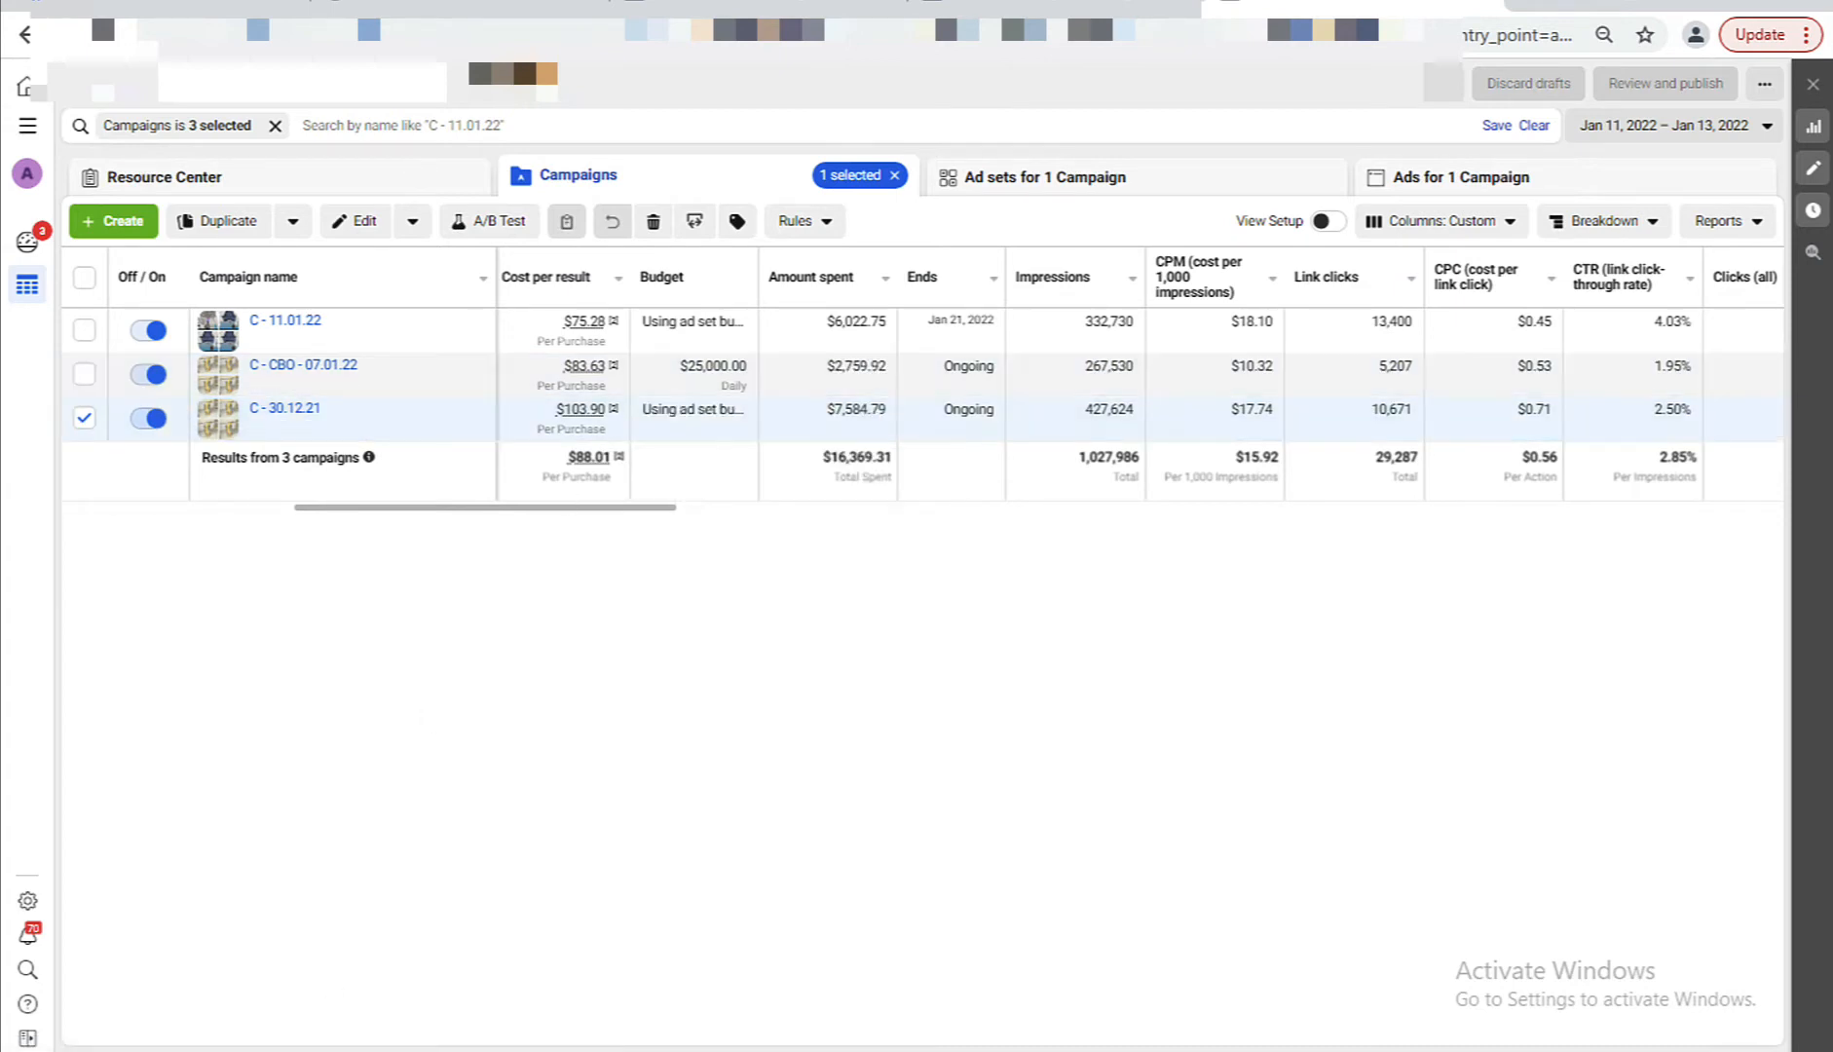
{"action": "left_click", "coordinate": [102, 1035]}
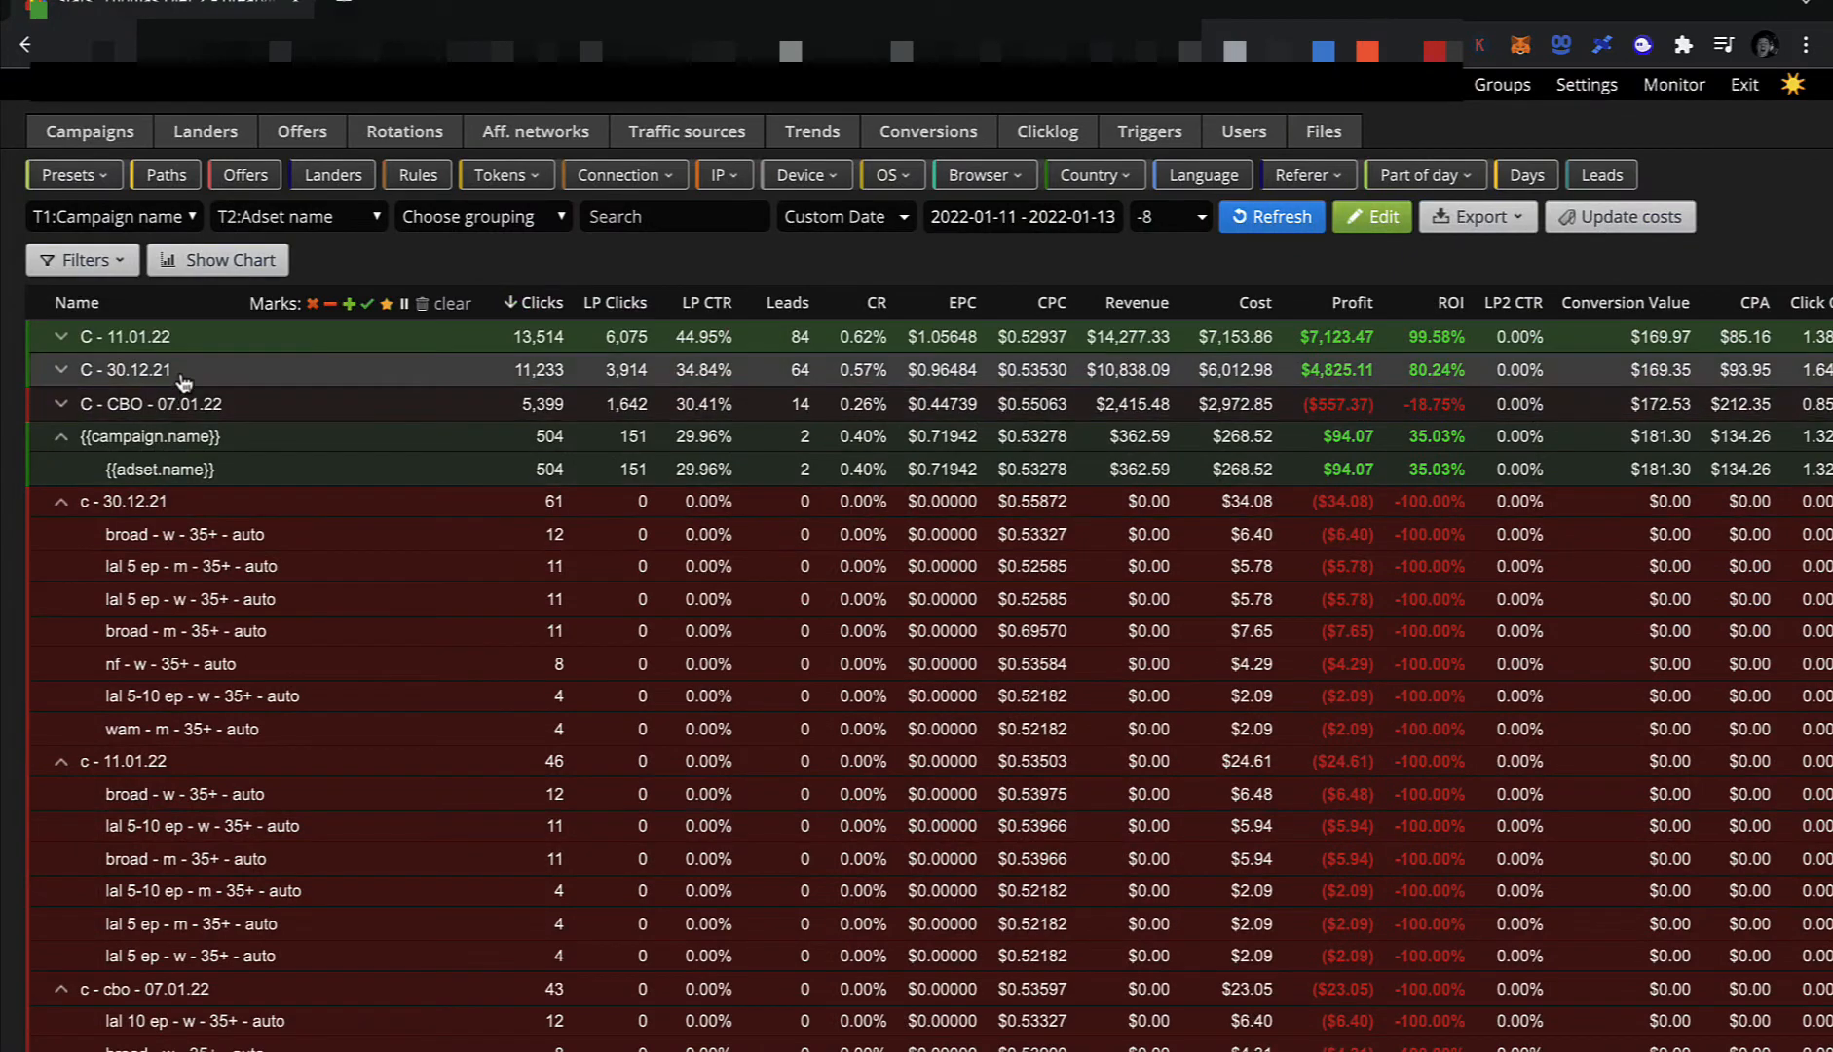
{"action": "right_click", "coordinate": [184, 381]}
{"action": "left_click", "coordinate": [278, 435]}
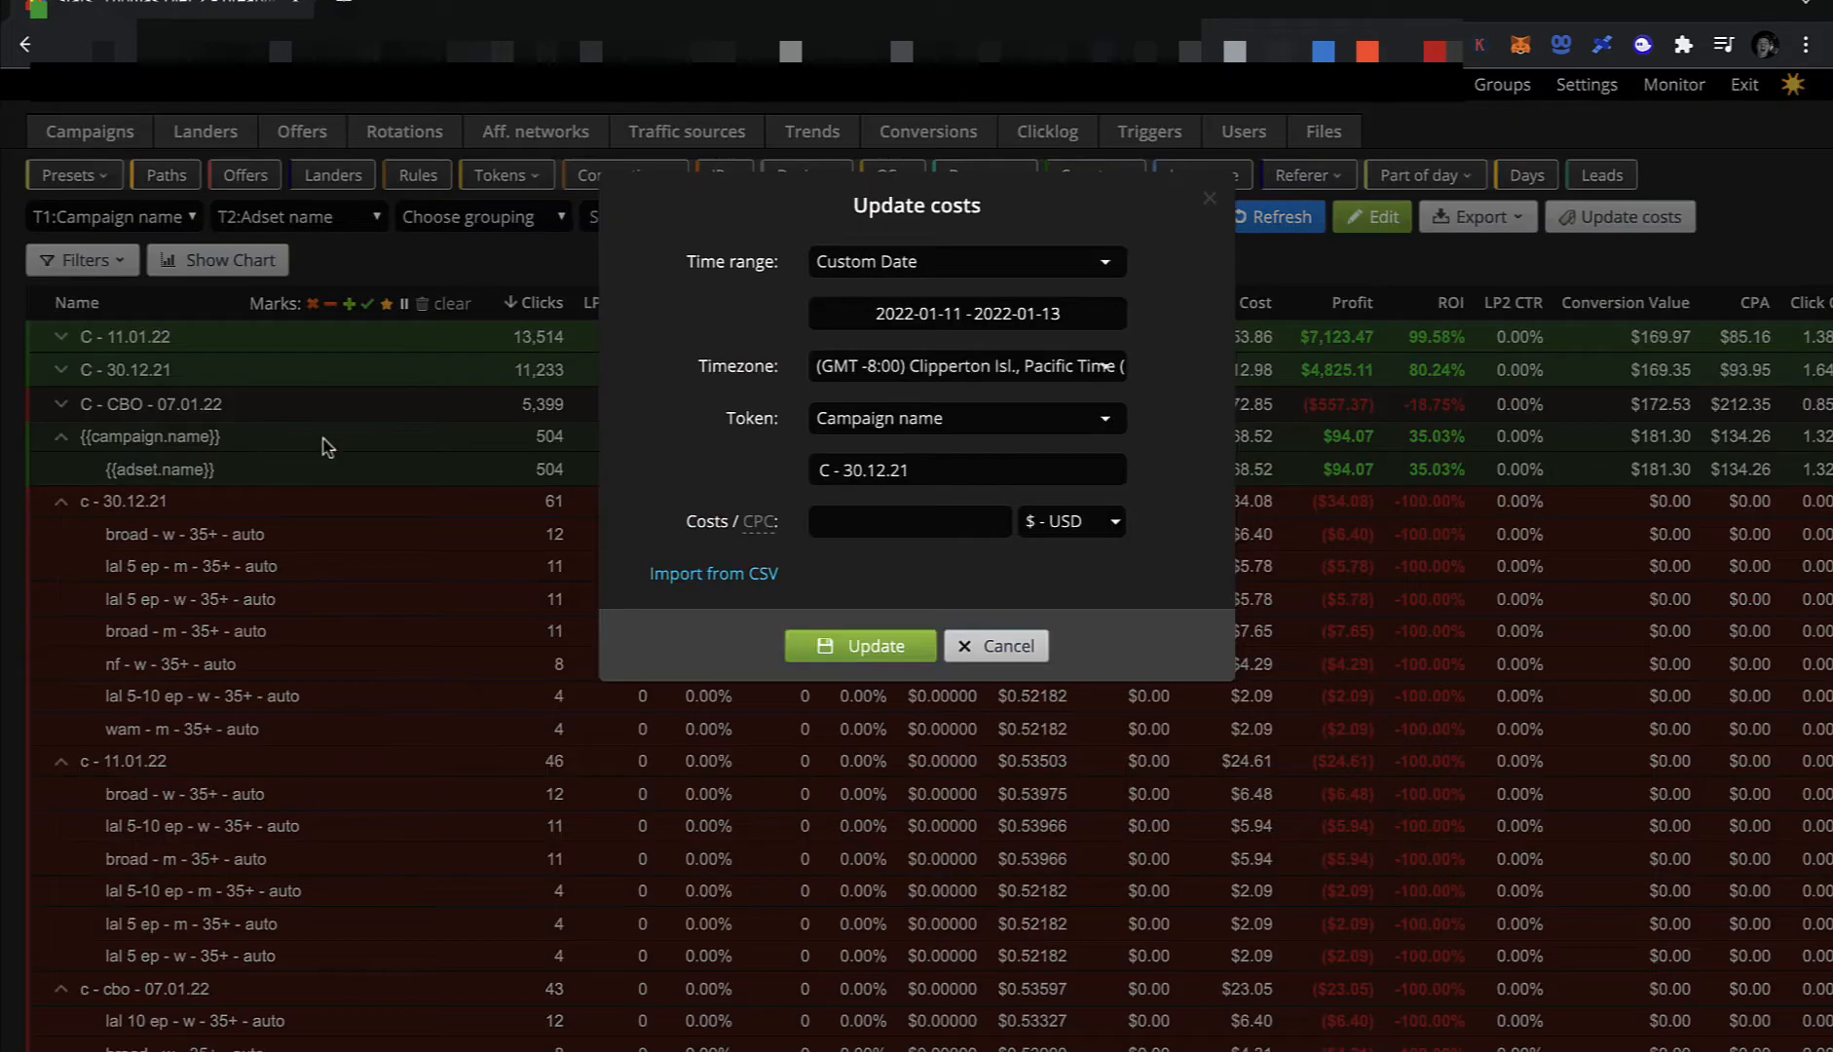
{"action": "left_click", "coordinate": [824, 520]}
{"action": "left_click", "coordinate": [874, 651]}
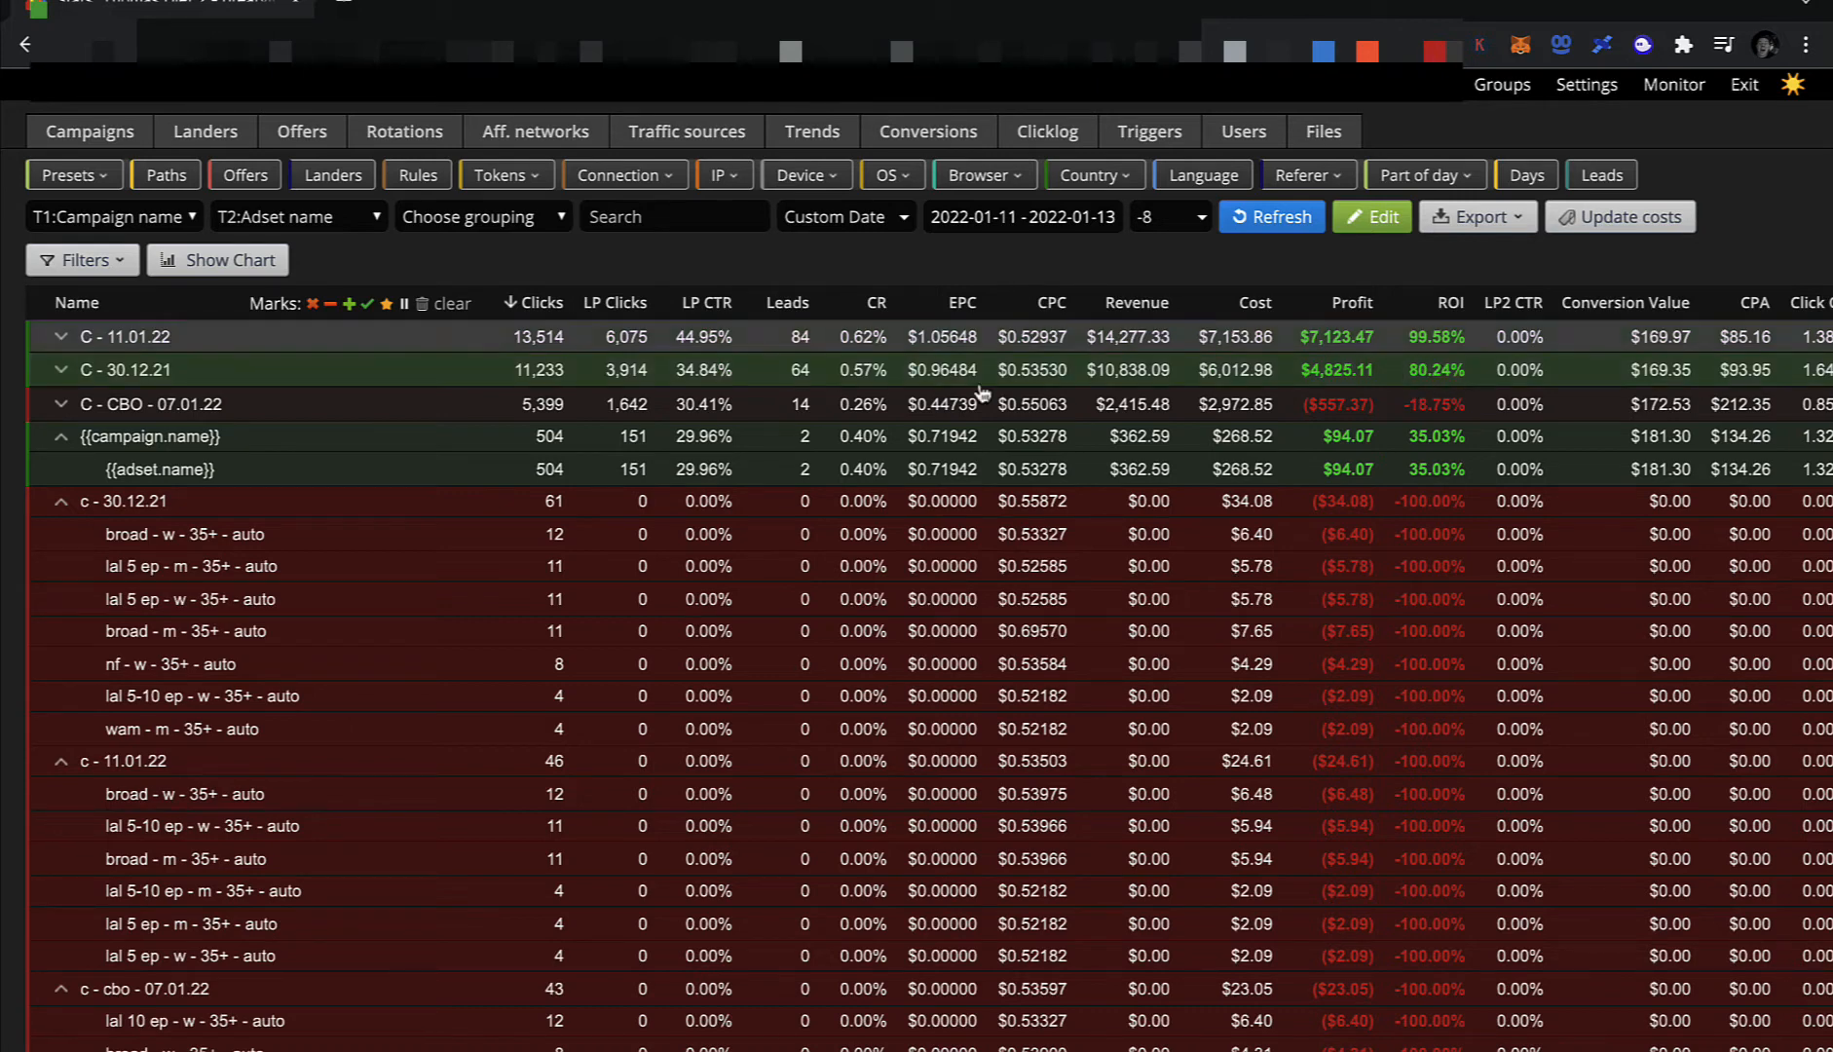
Refresh the tracker report to load the updated campaign costs.
{"action": "left_click", "coordinate": [1275, 217]}
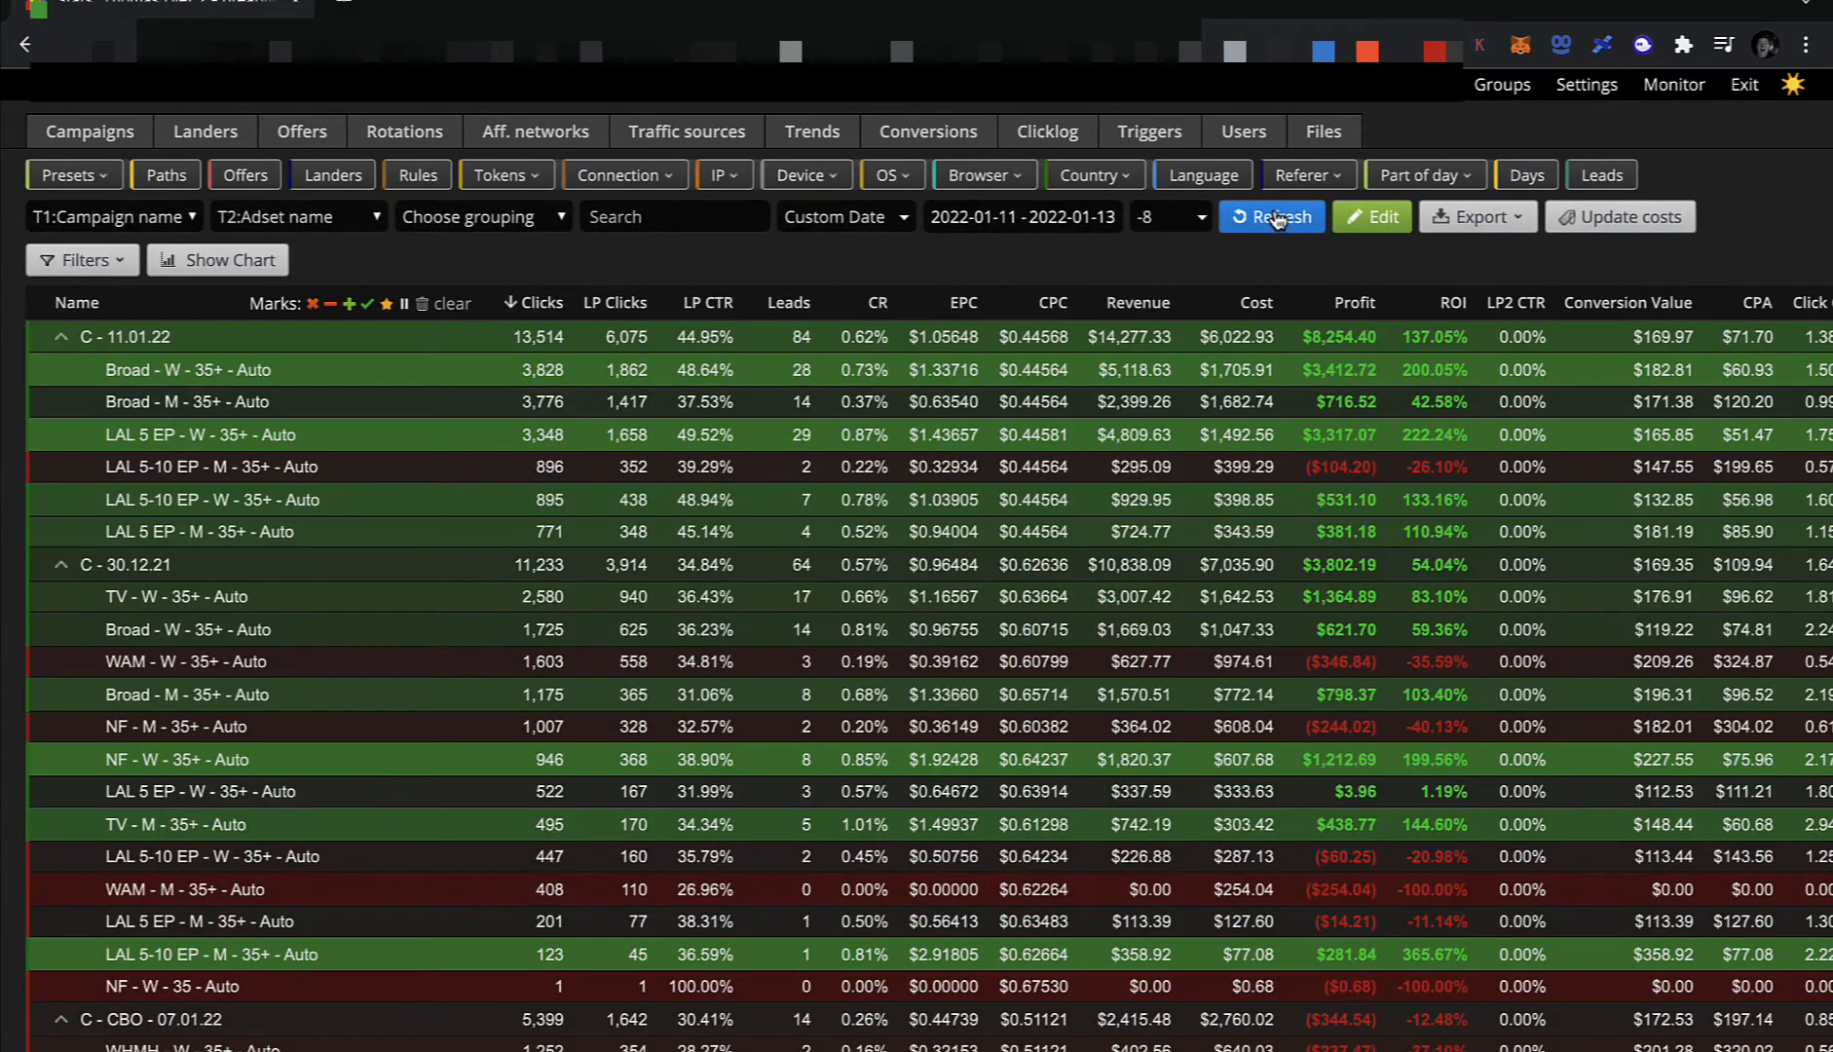
{"action": "left_click", "coordinate": [1277, 219]}
{"action": "left_click", "coordinate": [1278, 219]}
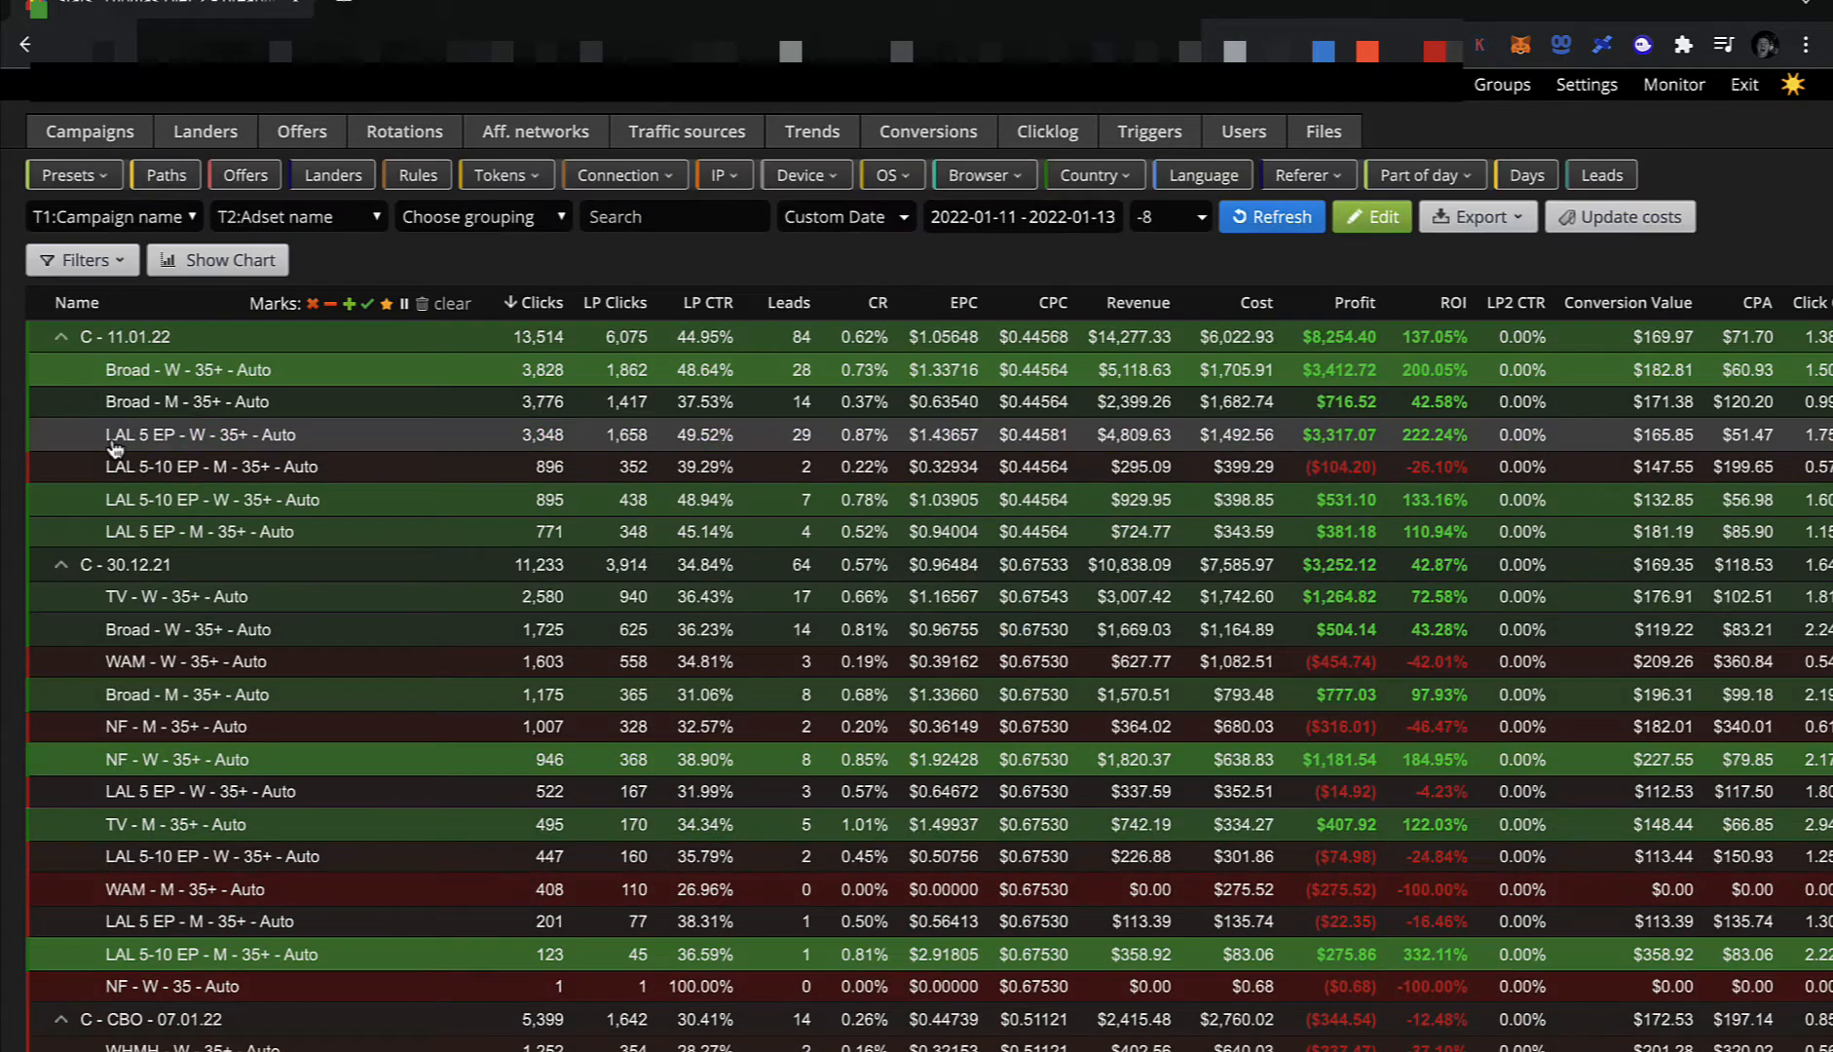
Collapse the ad sets of C - 11.01.22, C - 30.12.21 and C - CBO - 07.01.22, and check the cost of lowercase campaign c - 30.12.21.
{"action": "left_click", "coordinate": [60, 337]}
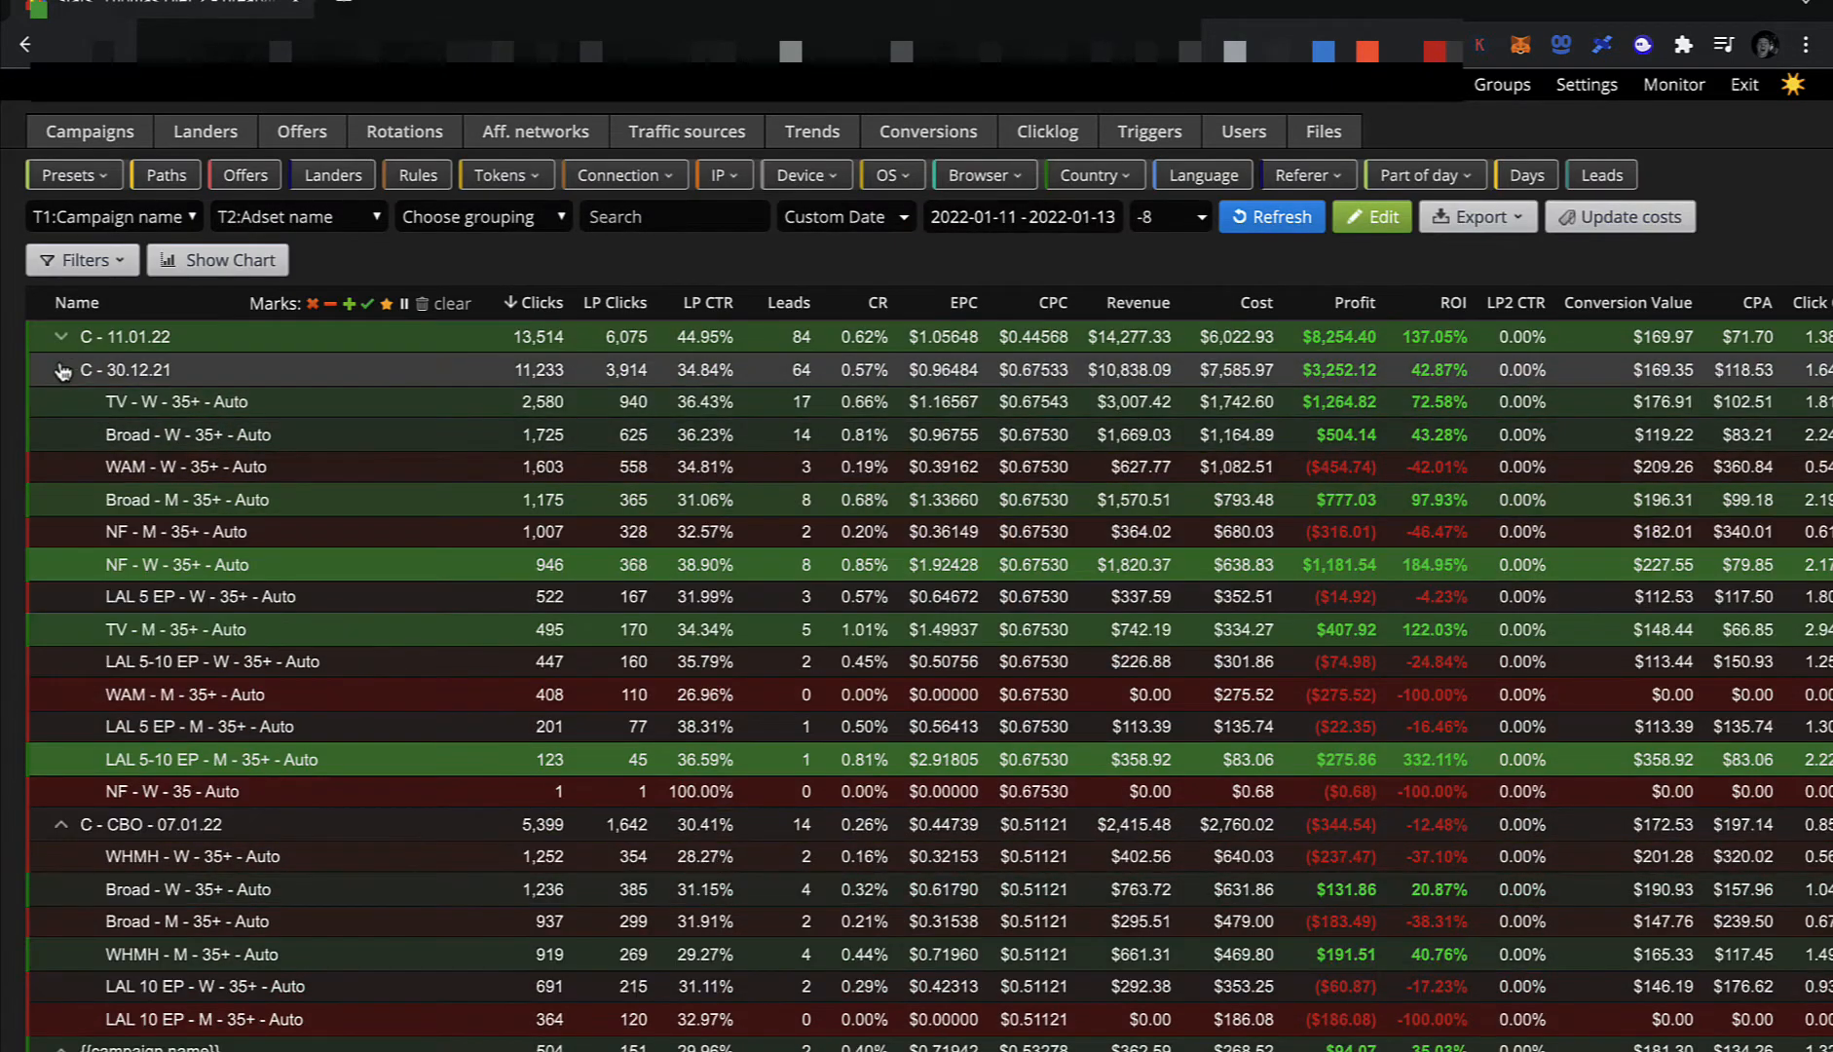
{"action": "left_click", "coordinate": [63, 370]}
{"action": "left_click", "coordinate": [62, 403]}
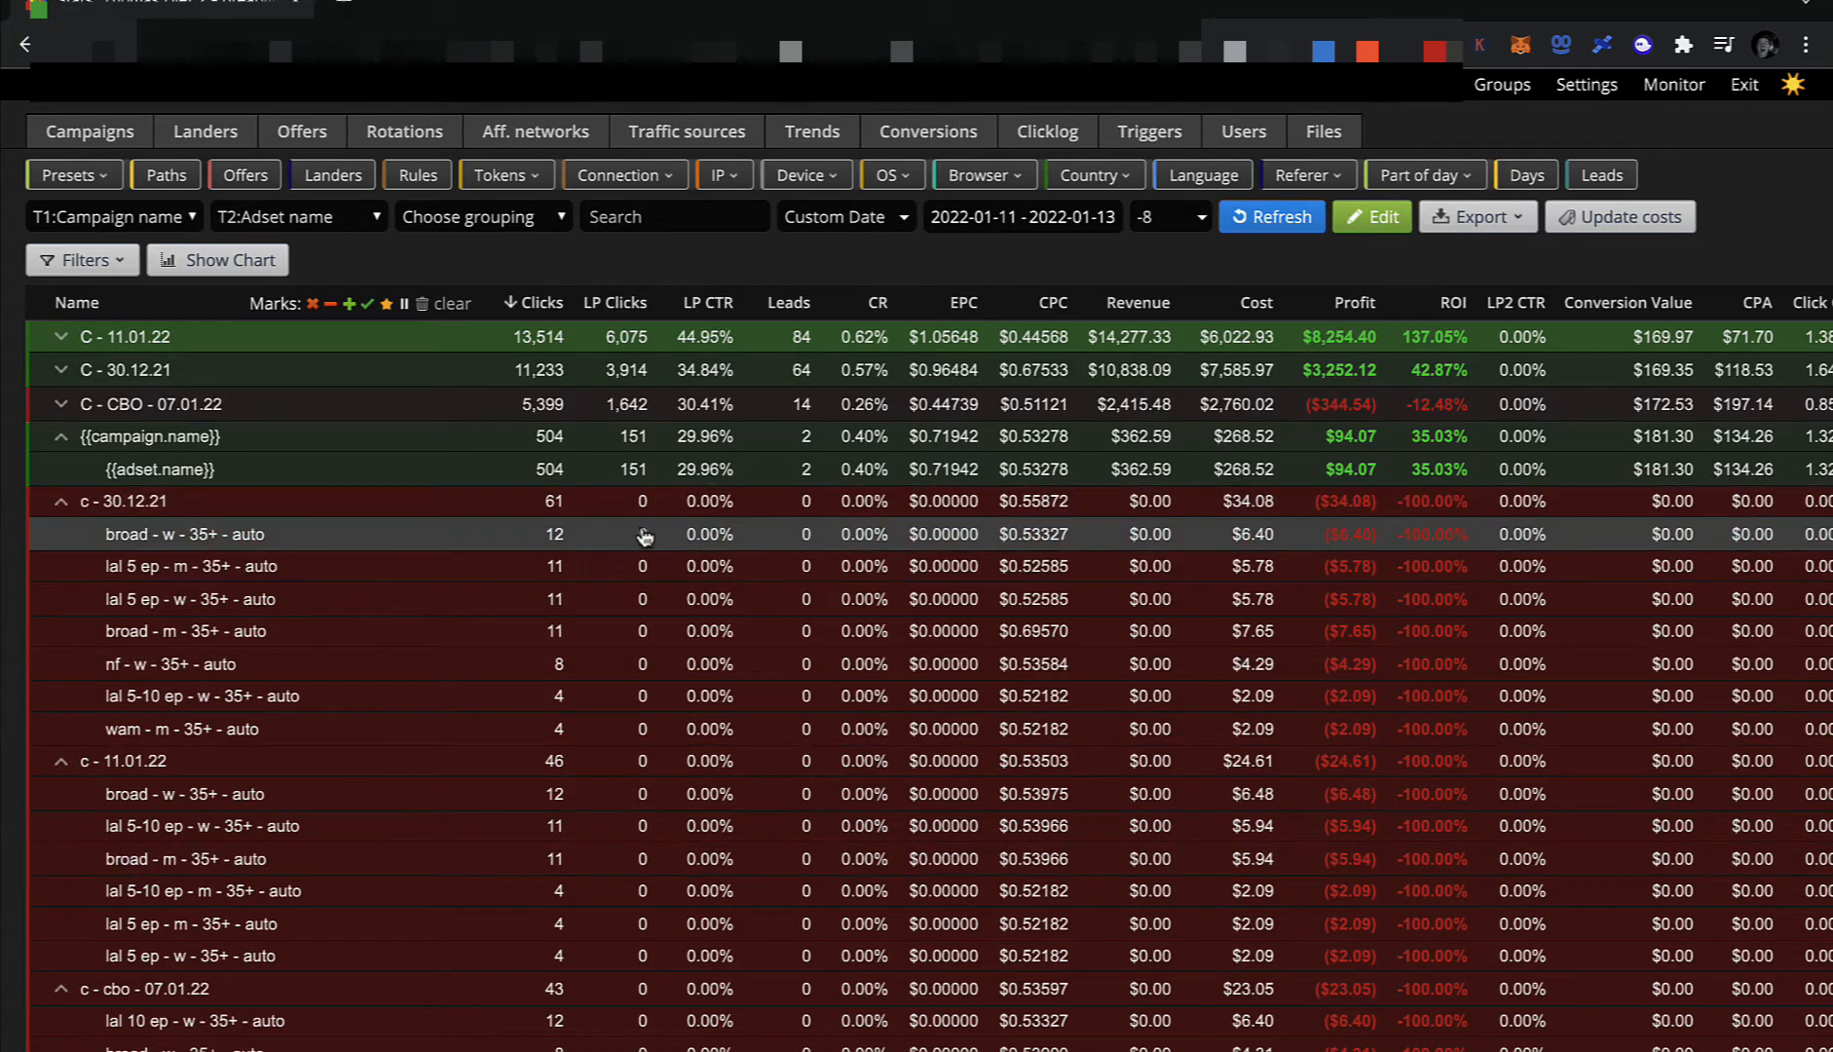
{"action": "double_click", "coordinate": [1251, 501]}
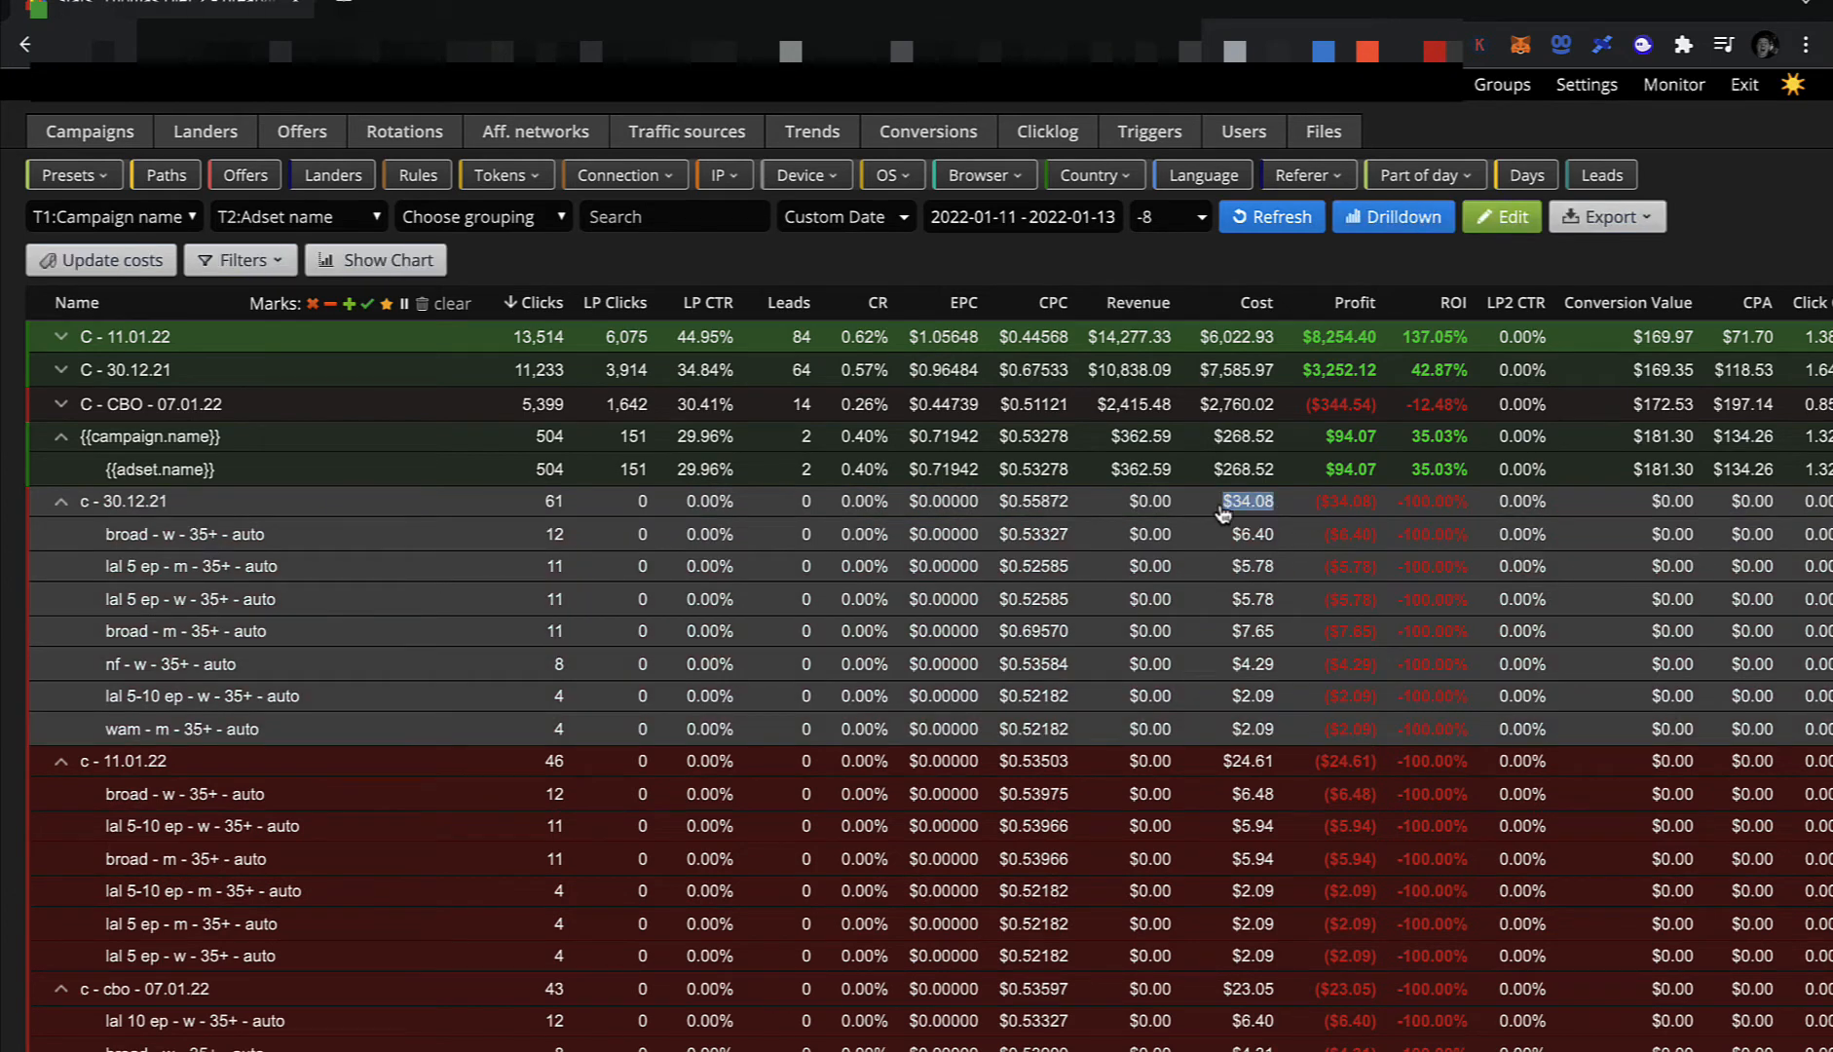
{"action": "left_click", "coordinate": [1228, 509]}
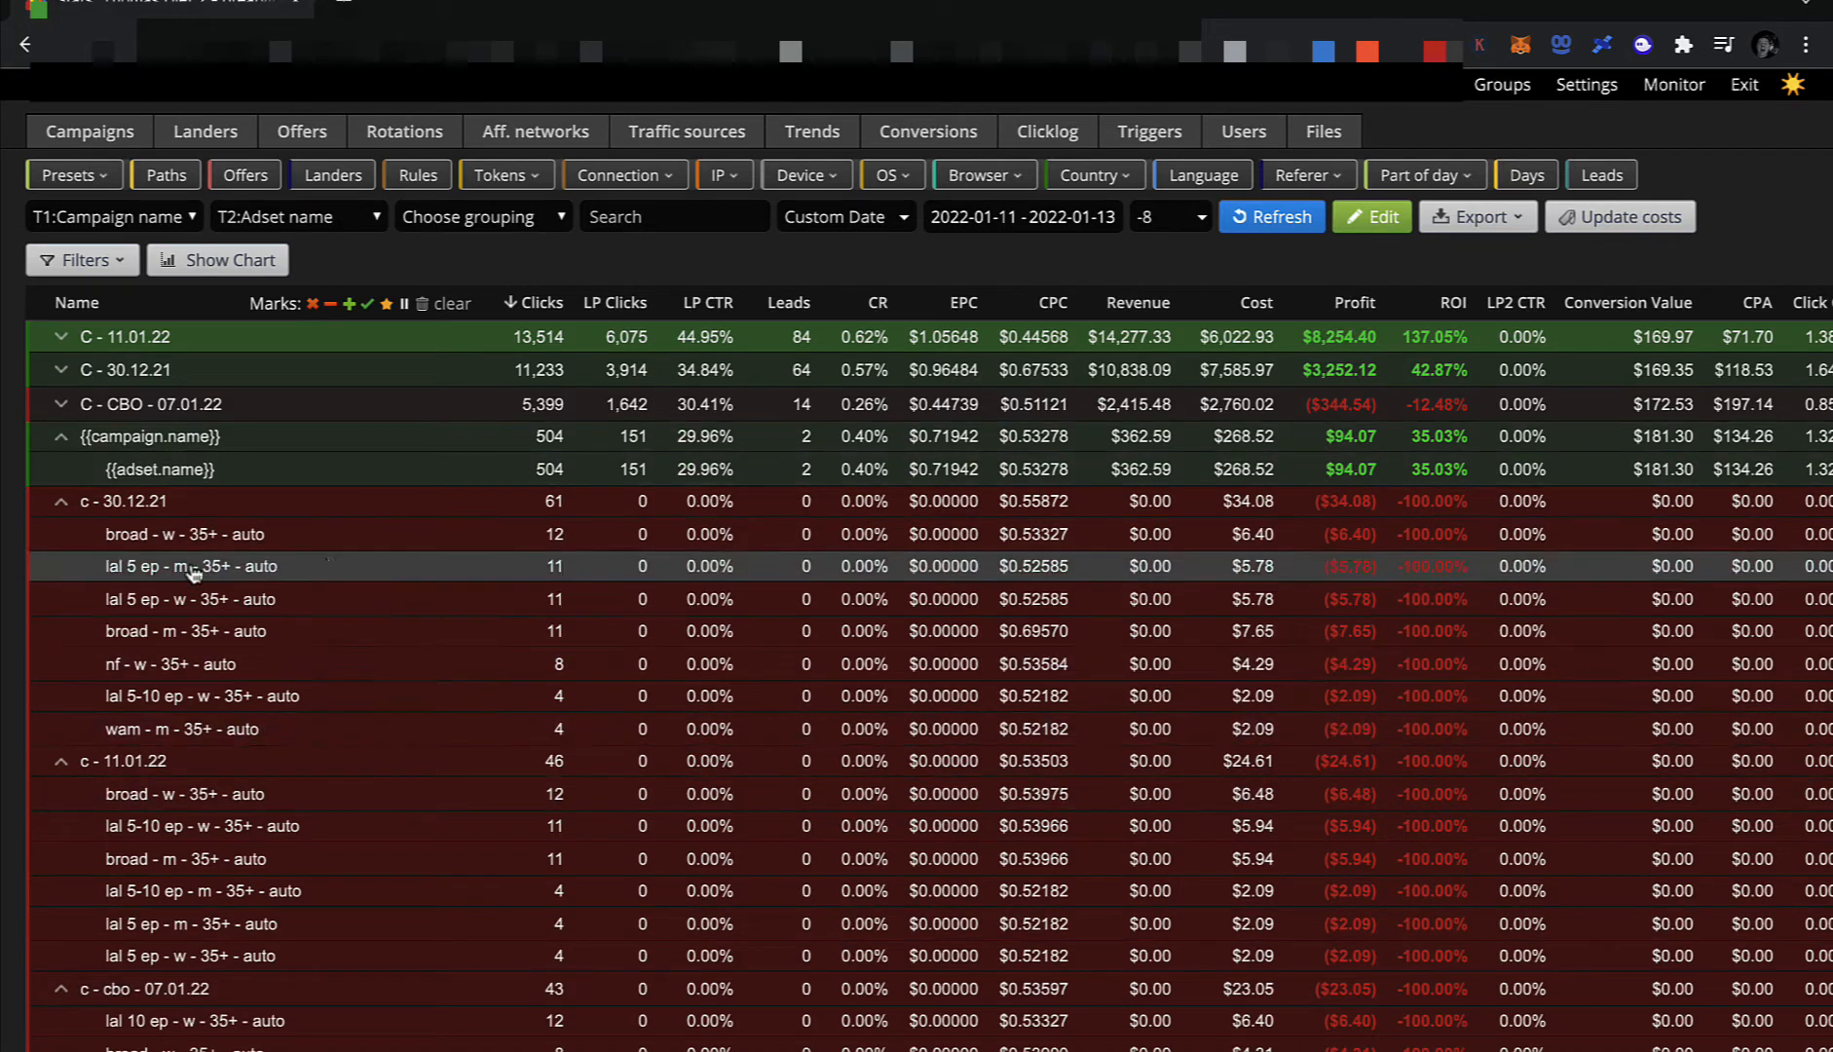
Collapse the ad sets of all the lowercase and plus-sign campaigns in the tracker report.
{"action": "left_click", "coordinate": [58, 503]}
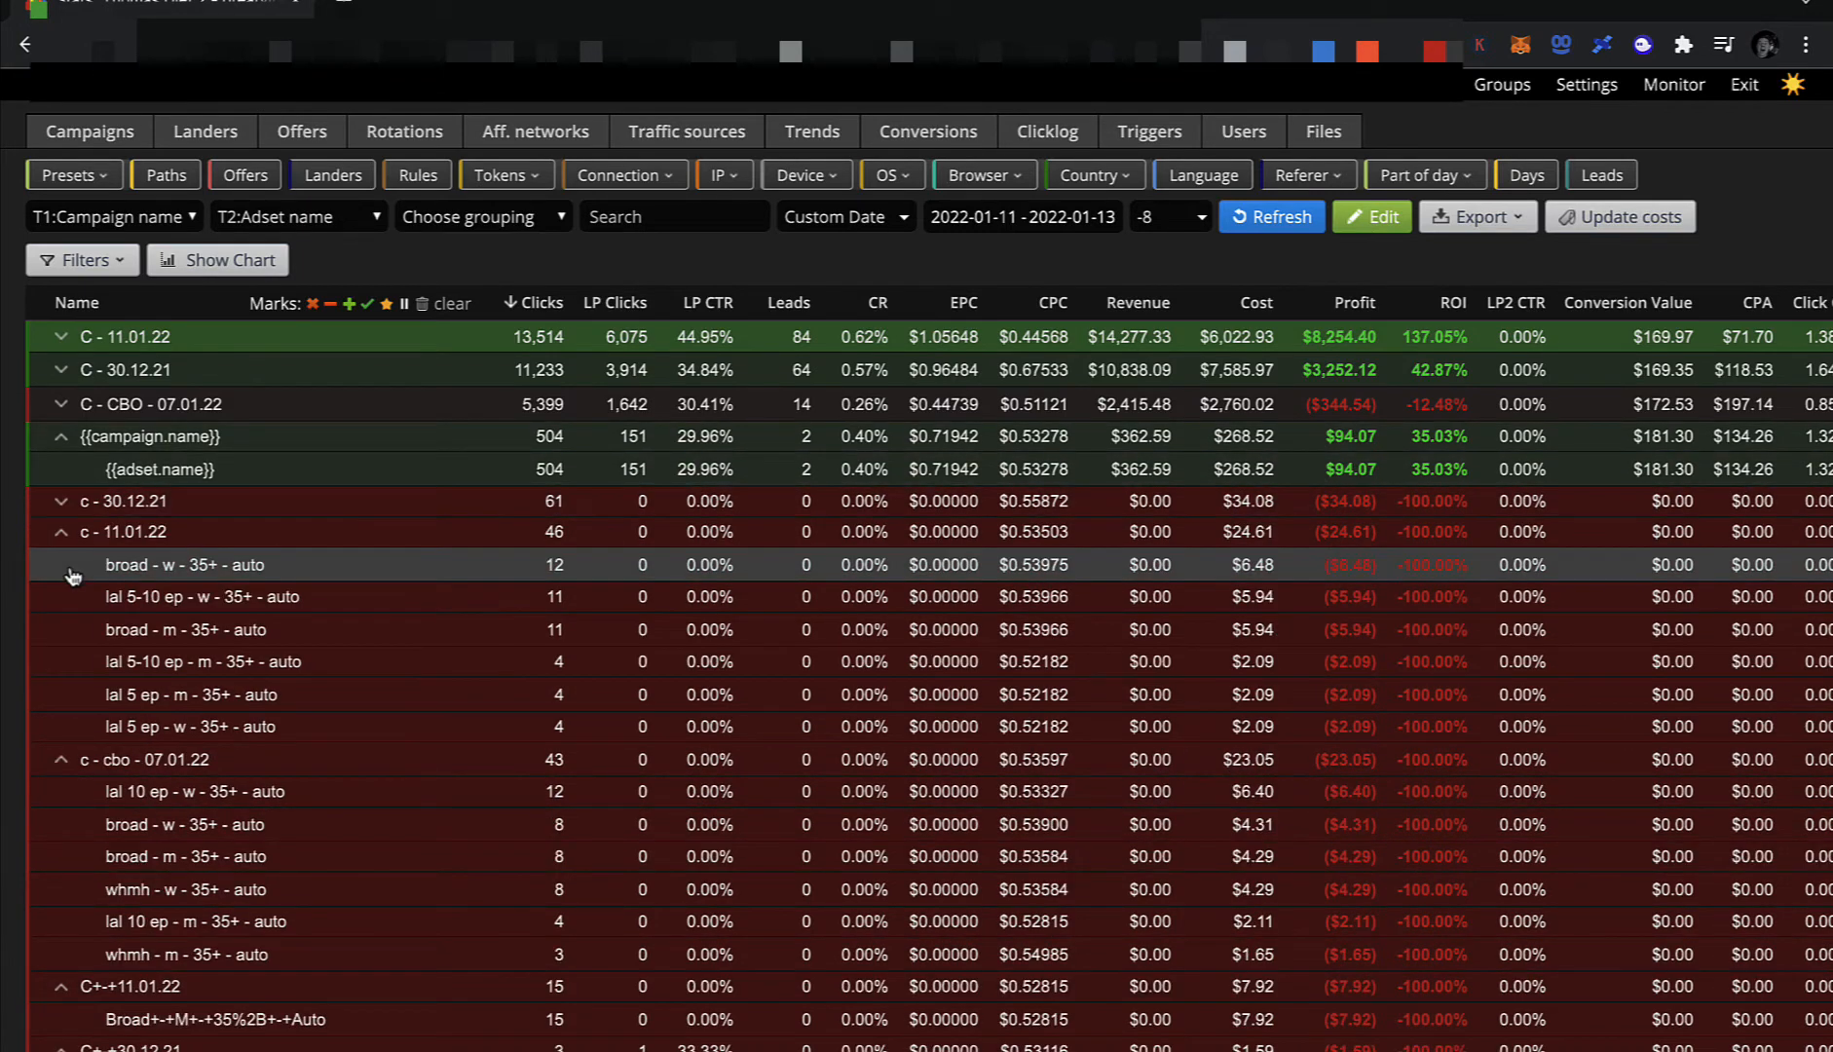
{"action": "left_click", "coordinate": [61, 533]}
{"action": "left_click", "coordinate": [62, 566]}
{"action": "left_click", "coordinate": [60, 597]}
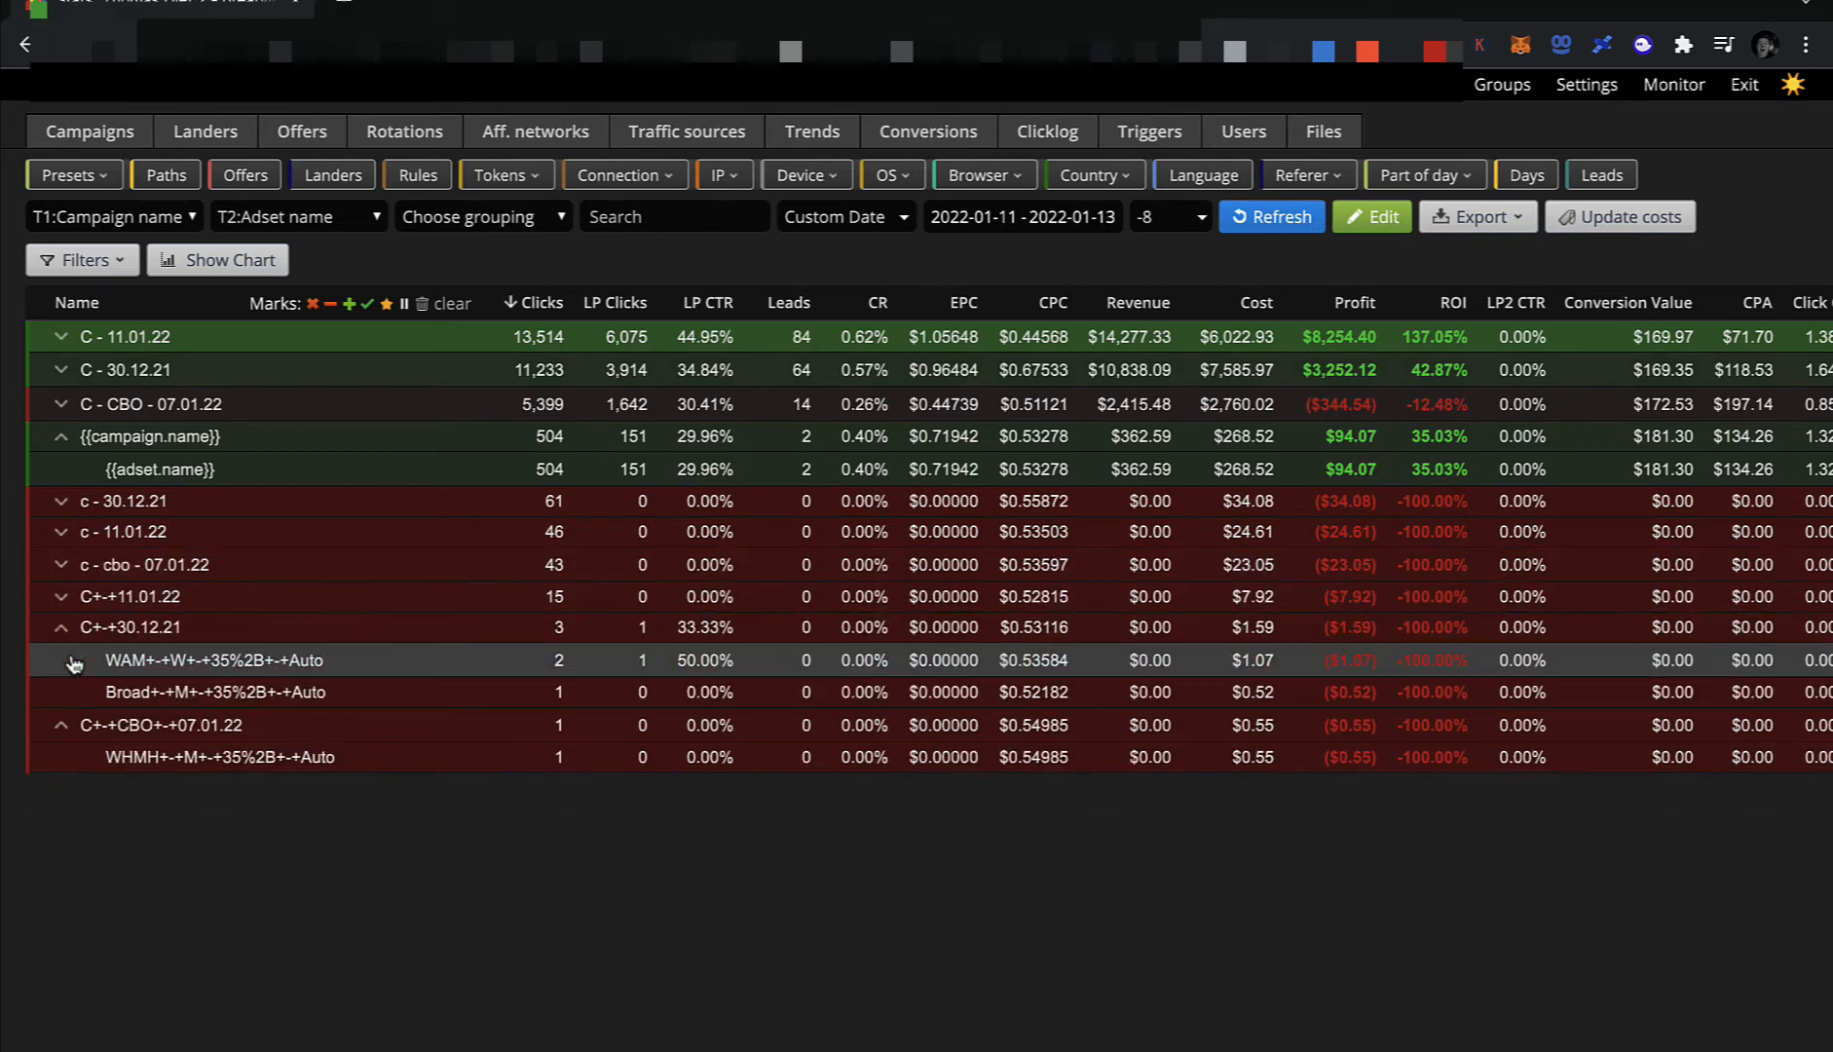
{"action": "left_click", "coordinate": [60, 628]}
{"action": "left_click", "coordinate": [61, 661]}
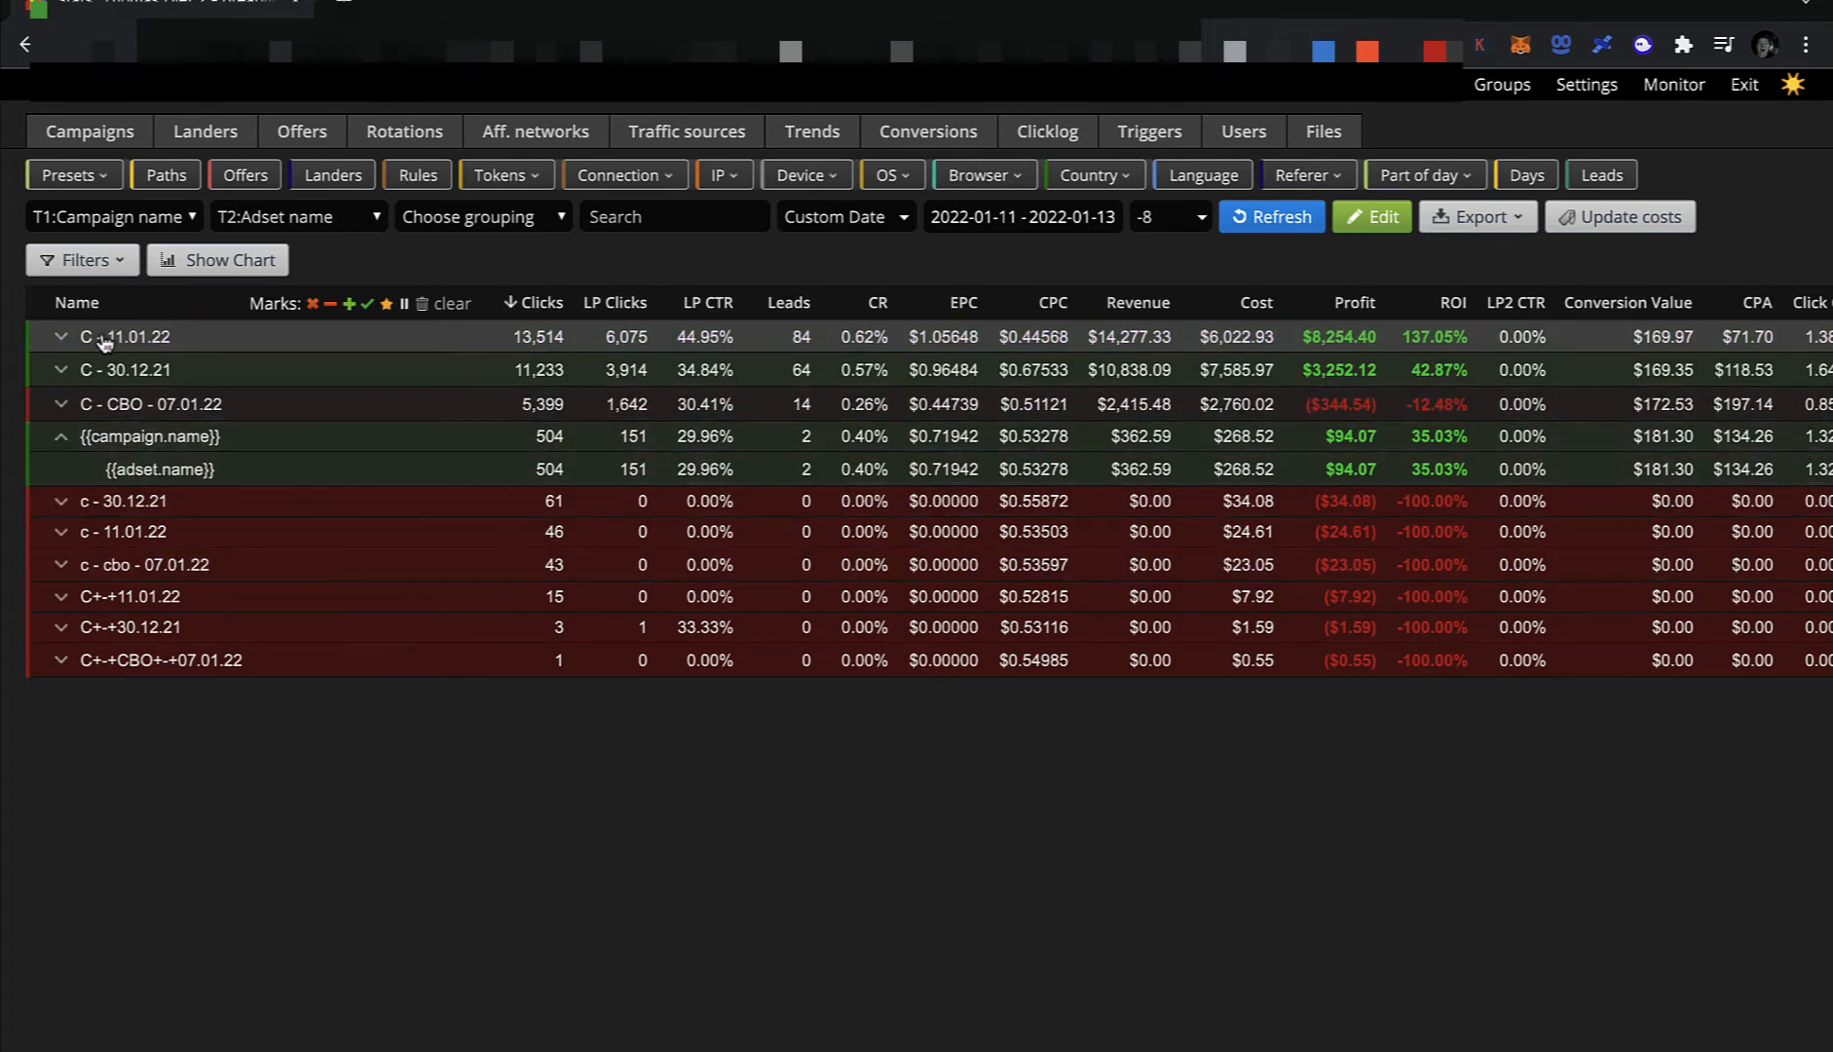
Check the profit and ROI of campaign C - 11.01.22 and expand its ad sets in the tracker.
{"action": "left_click", "coordinate": [1456, 341]}
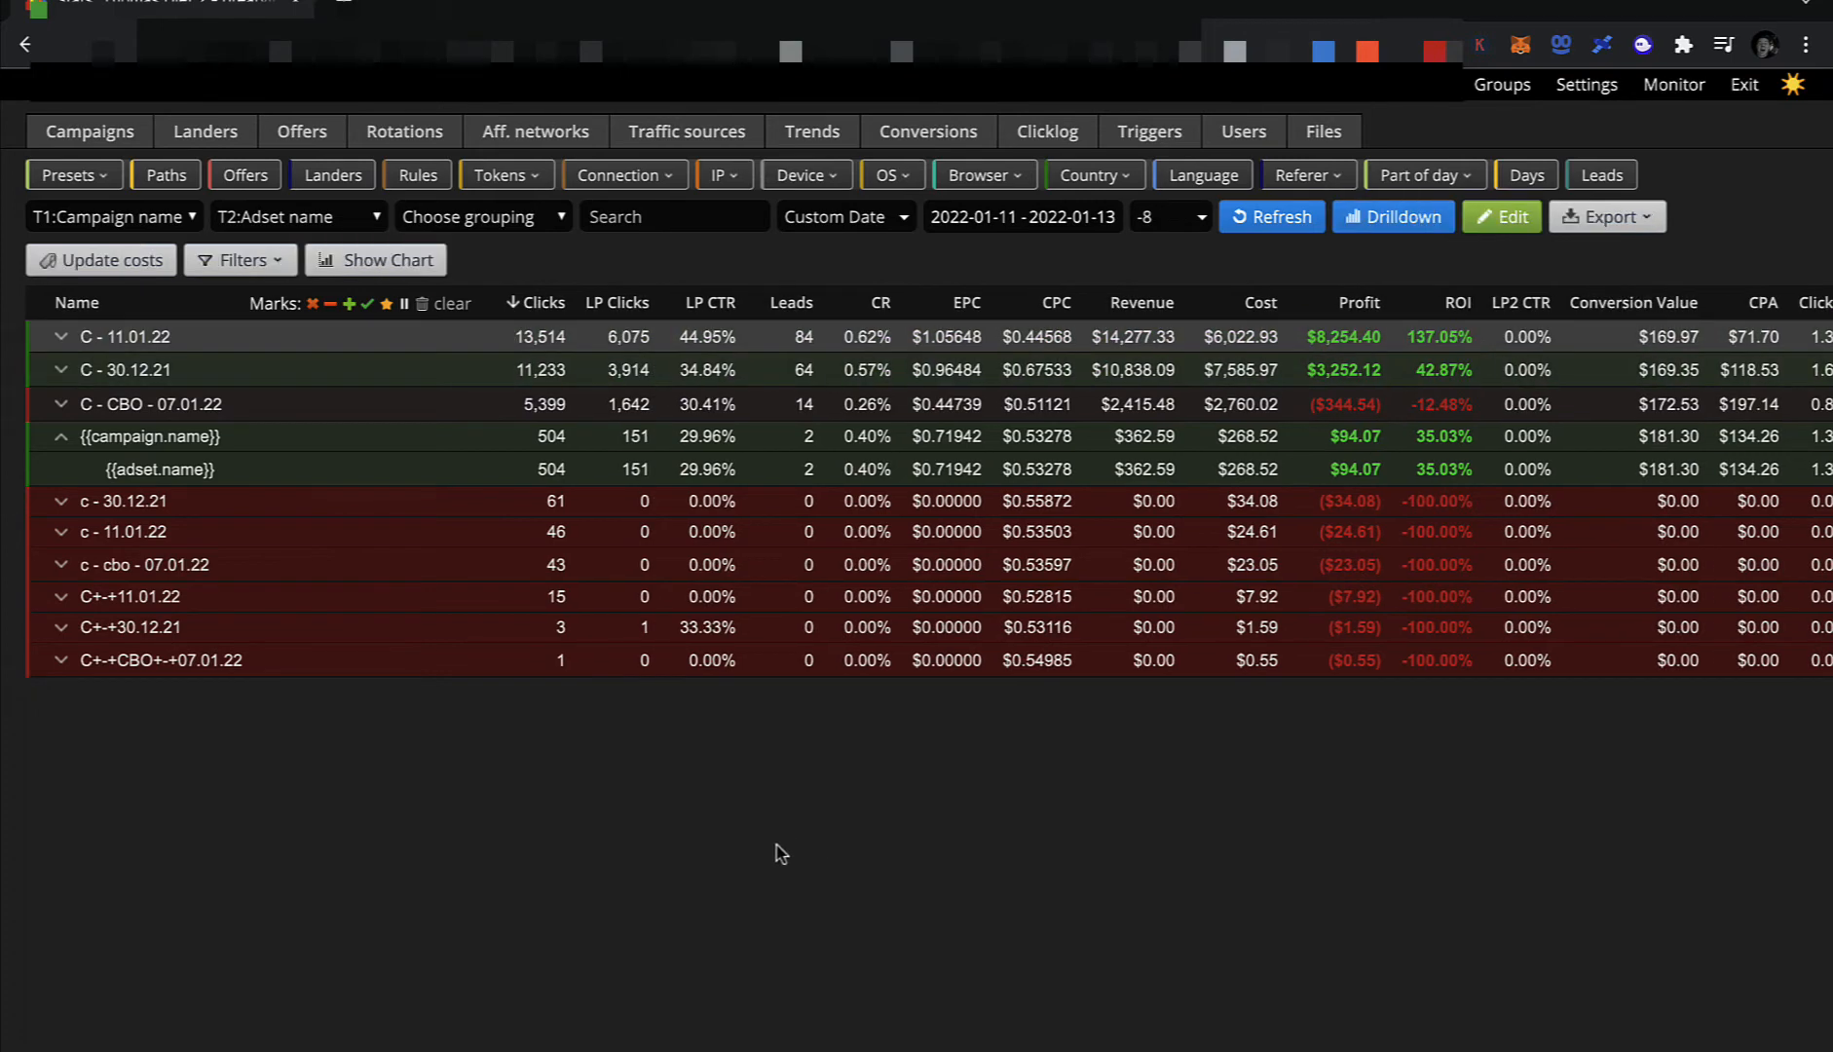
{"action": "left_click", "coordinate": [62, 339]}
{"action": "left_click", "coordinate": [61, 339]}
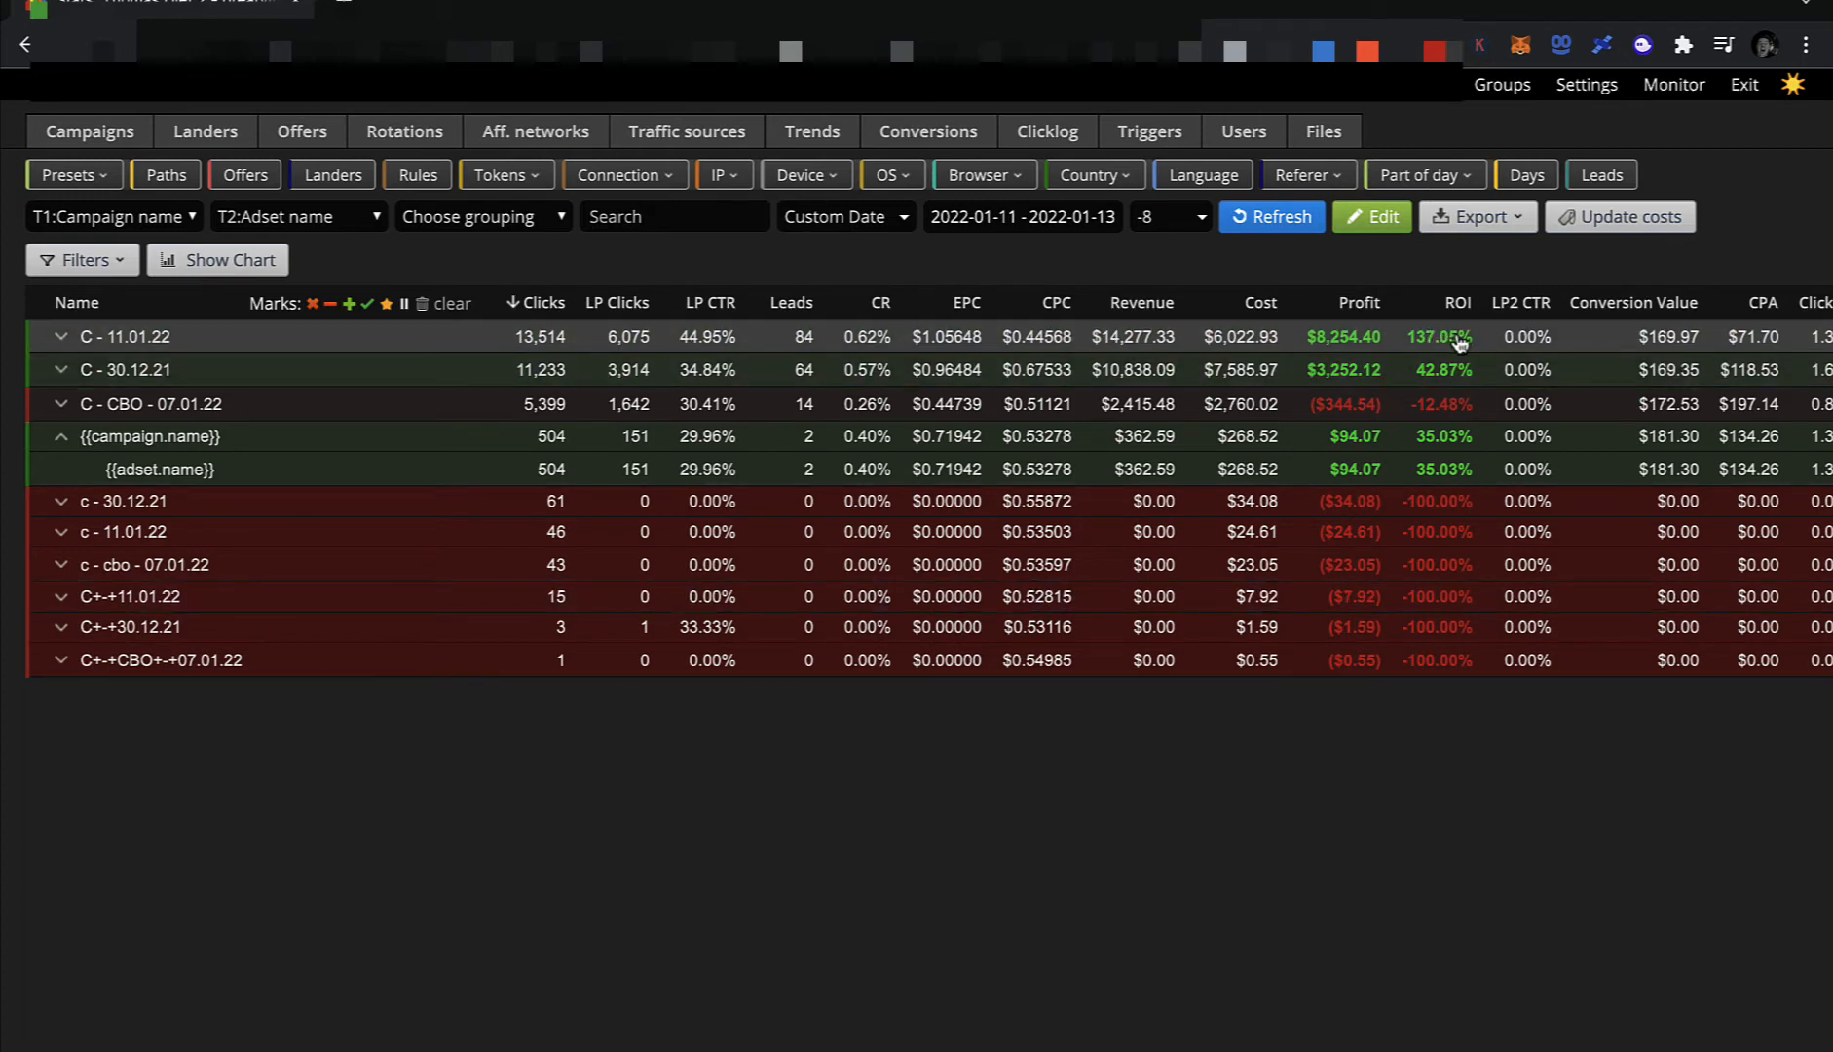
{"action": "left_click", "coordinate": [61, 337]}
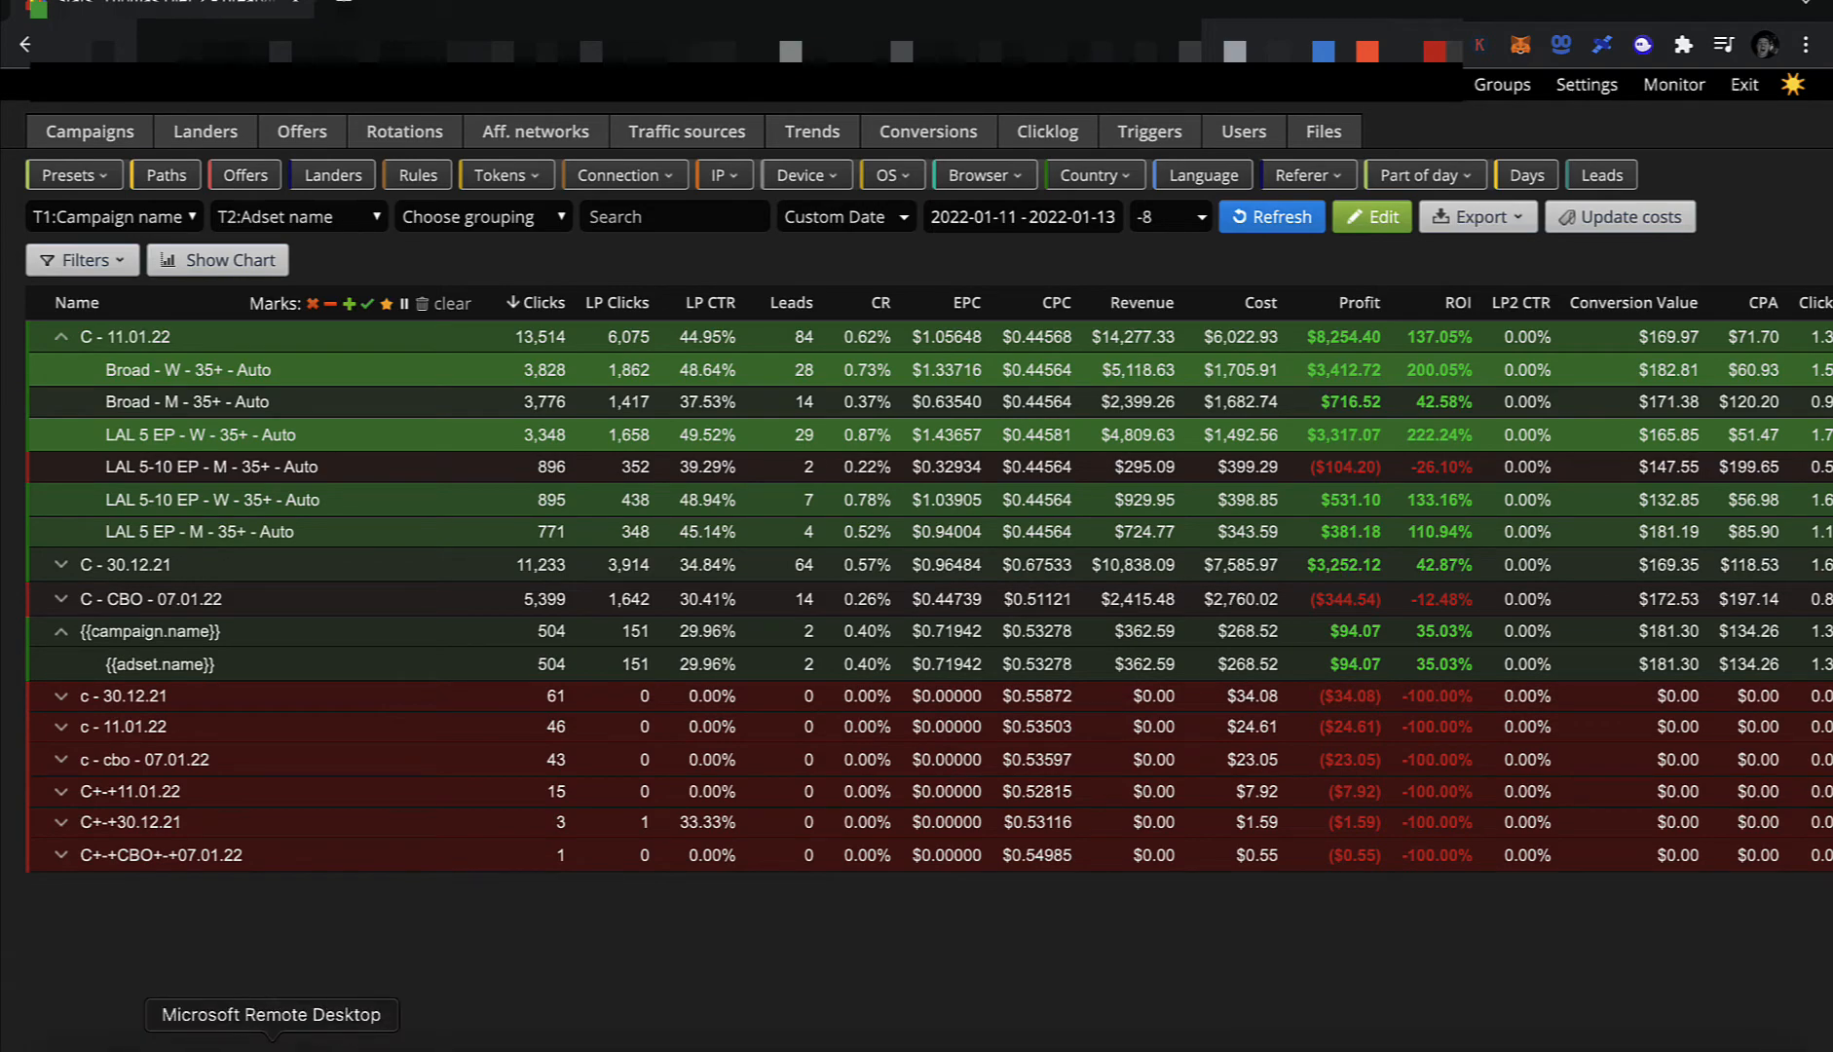
Switch to Ads Manager and open the ad sets of campaign C - 11.01.22.
{"action": "left_click", "coordinate": [273, 1044]}
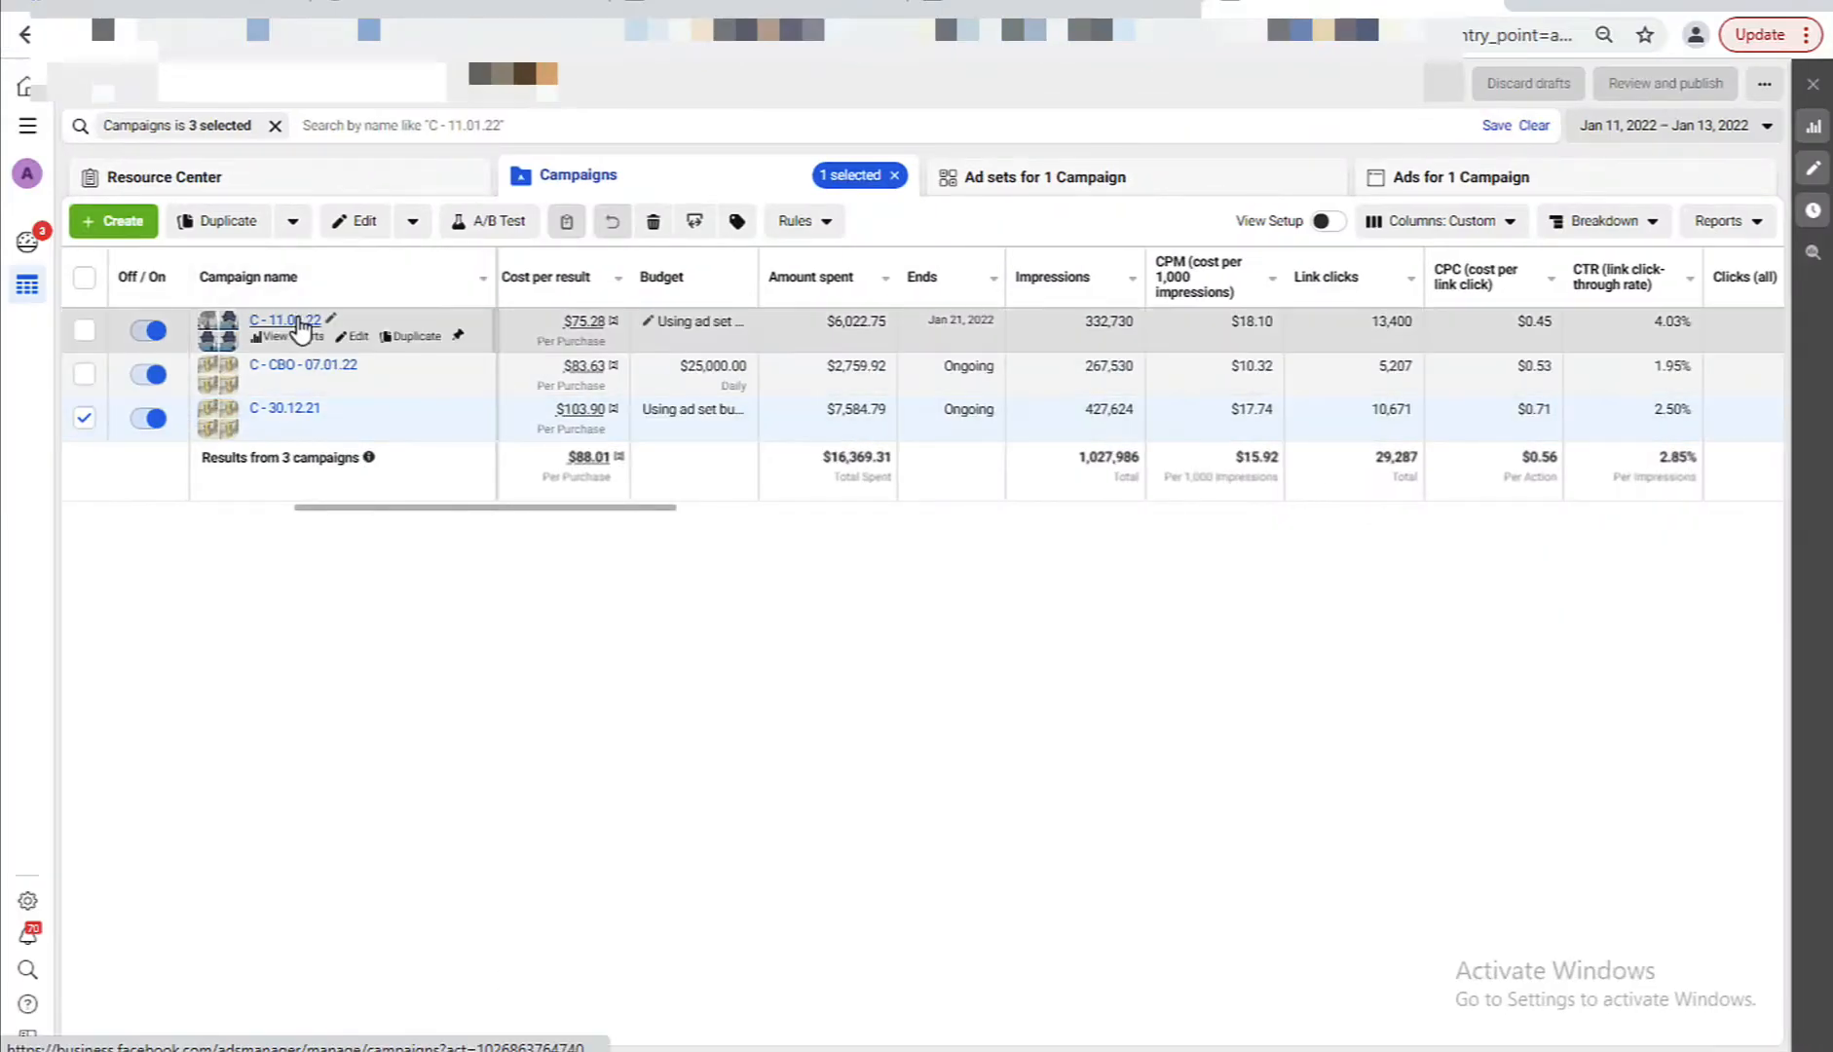
{"action": "left_click", "coordinate": [299, 324]}
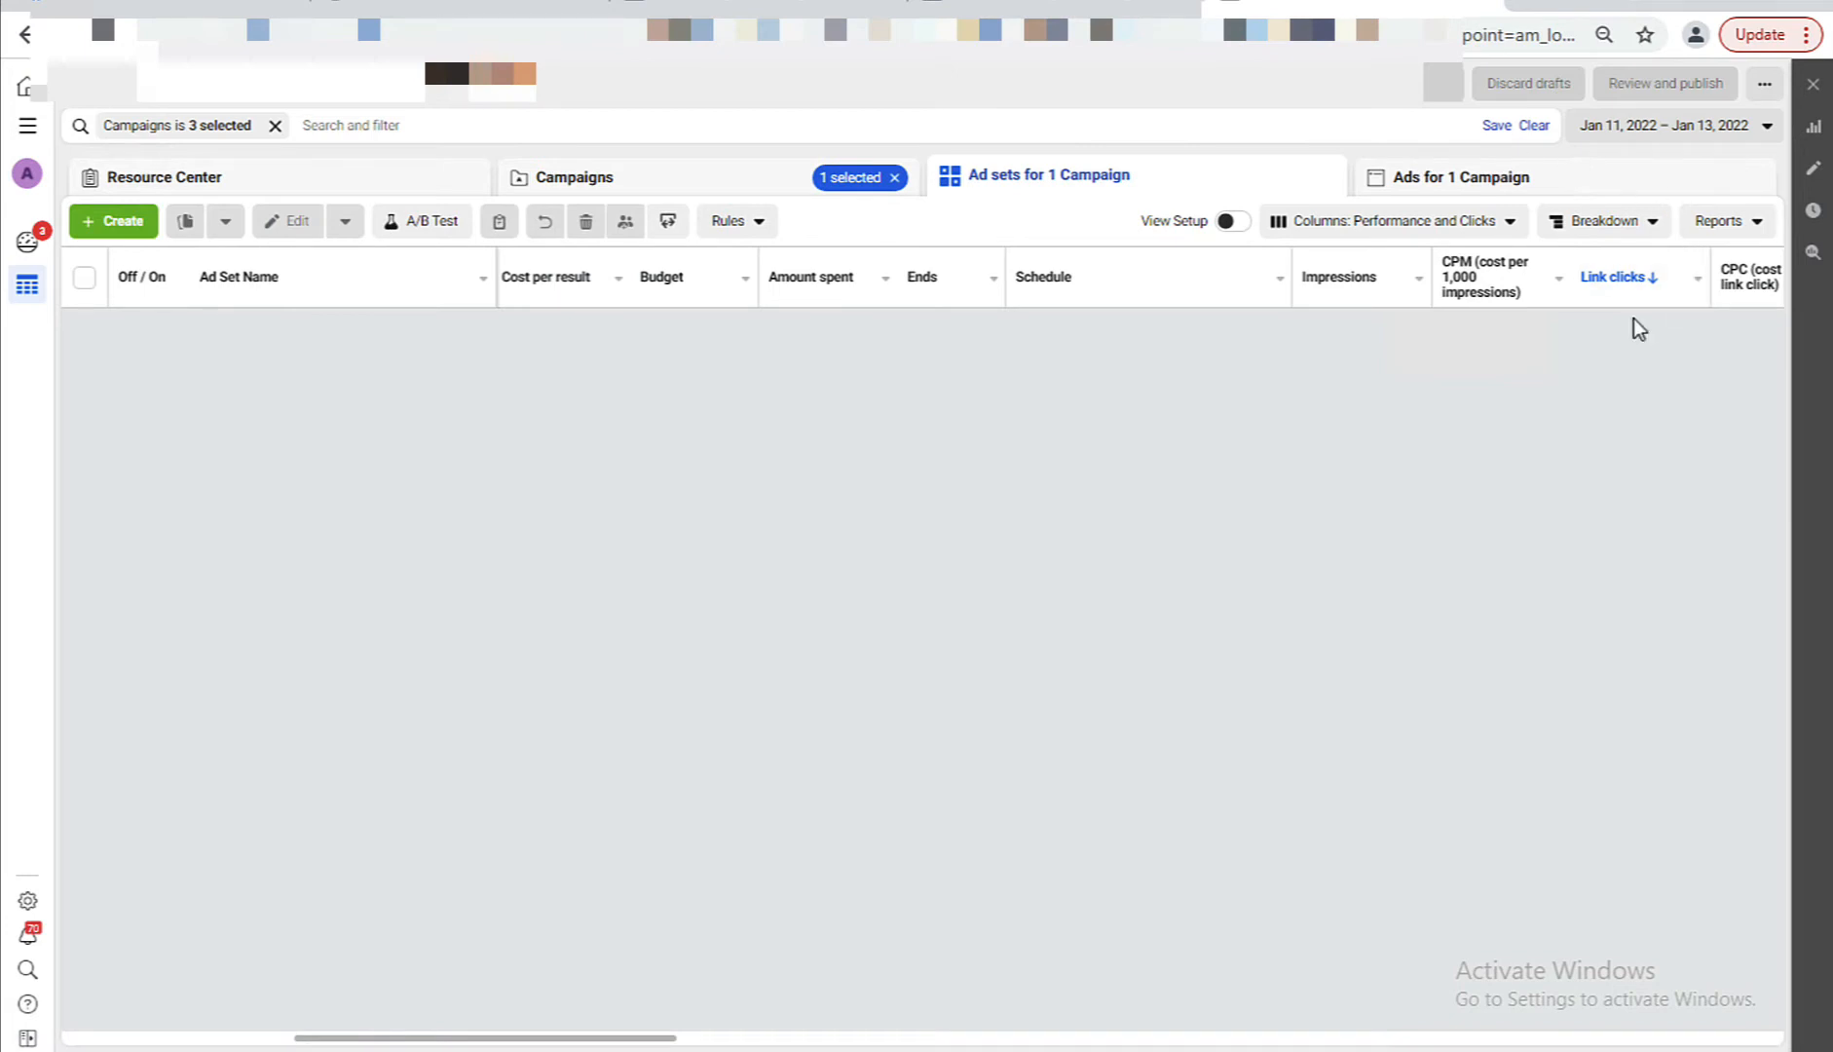
{"action": "mouse_move", "coordinate": [1621, 292]}
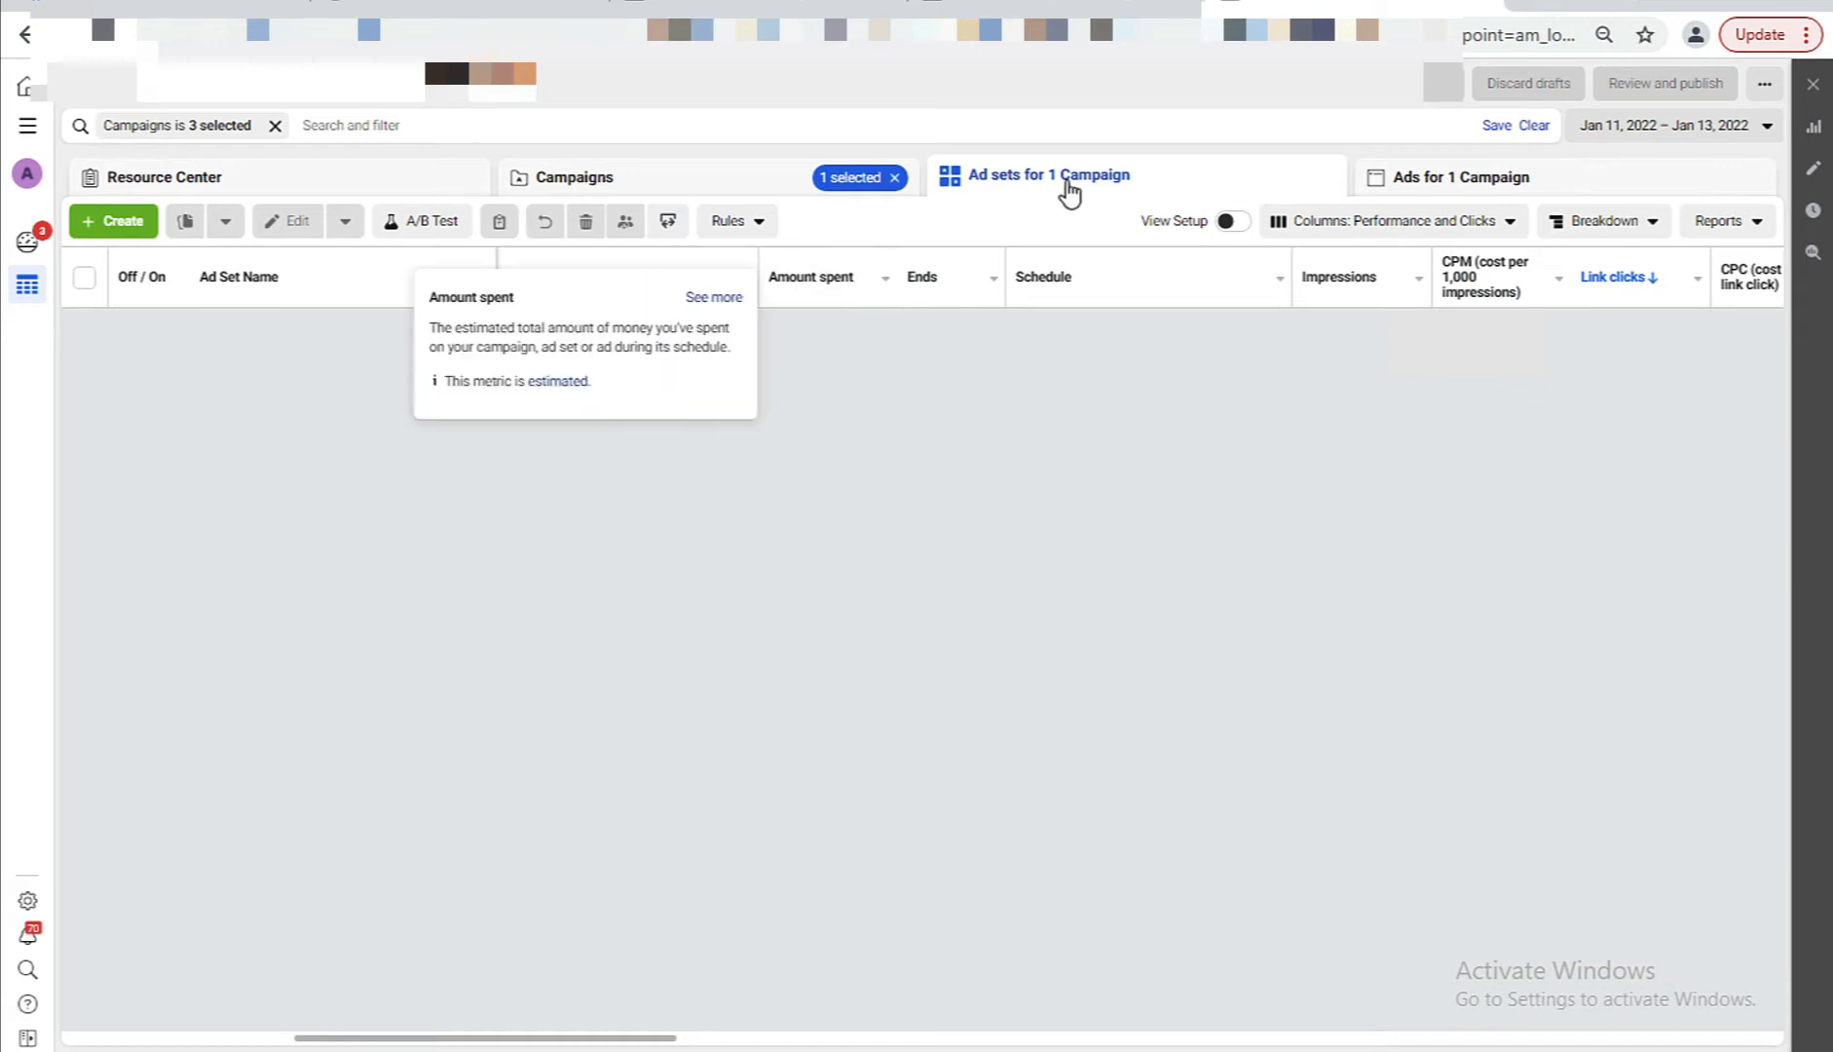
{"action": "left_click", "coordinate": [680, 179]}
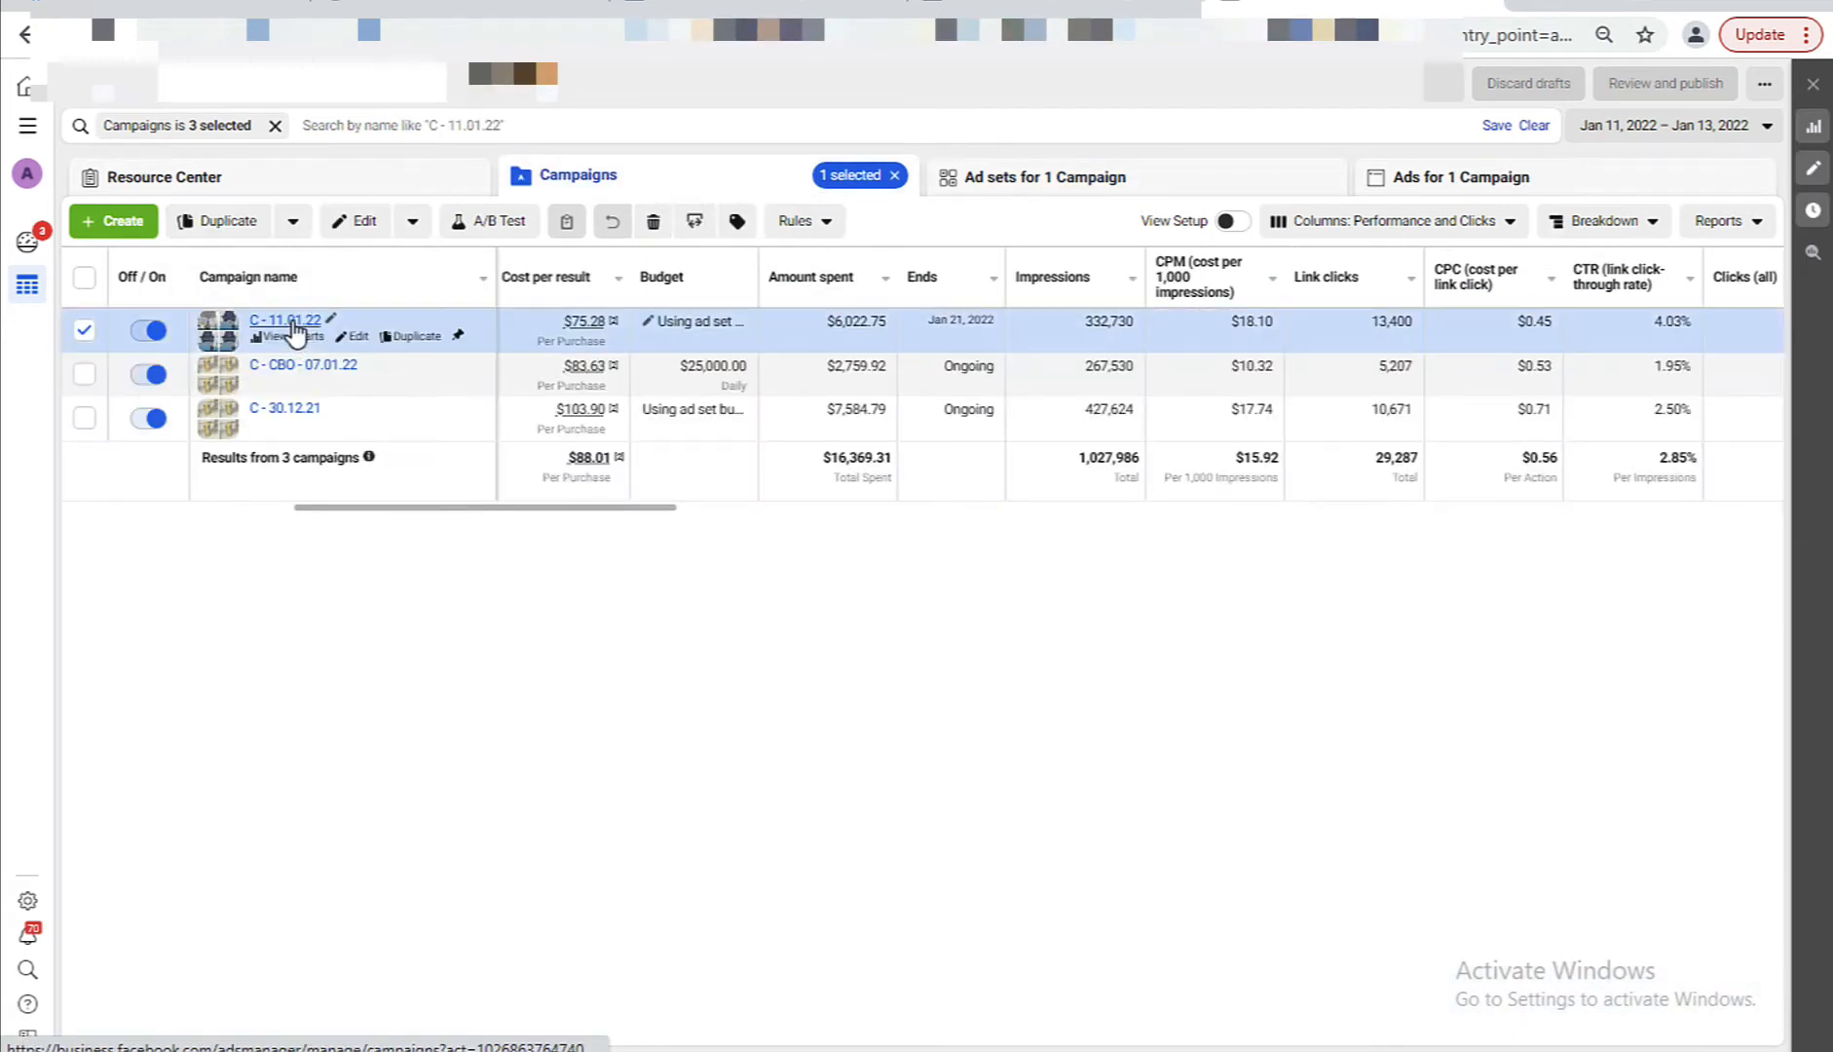
{"action": "left_click", "coordinate": [292, 324]}
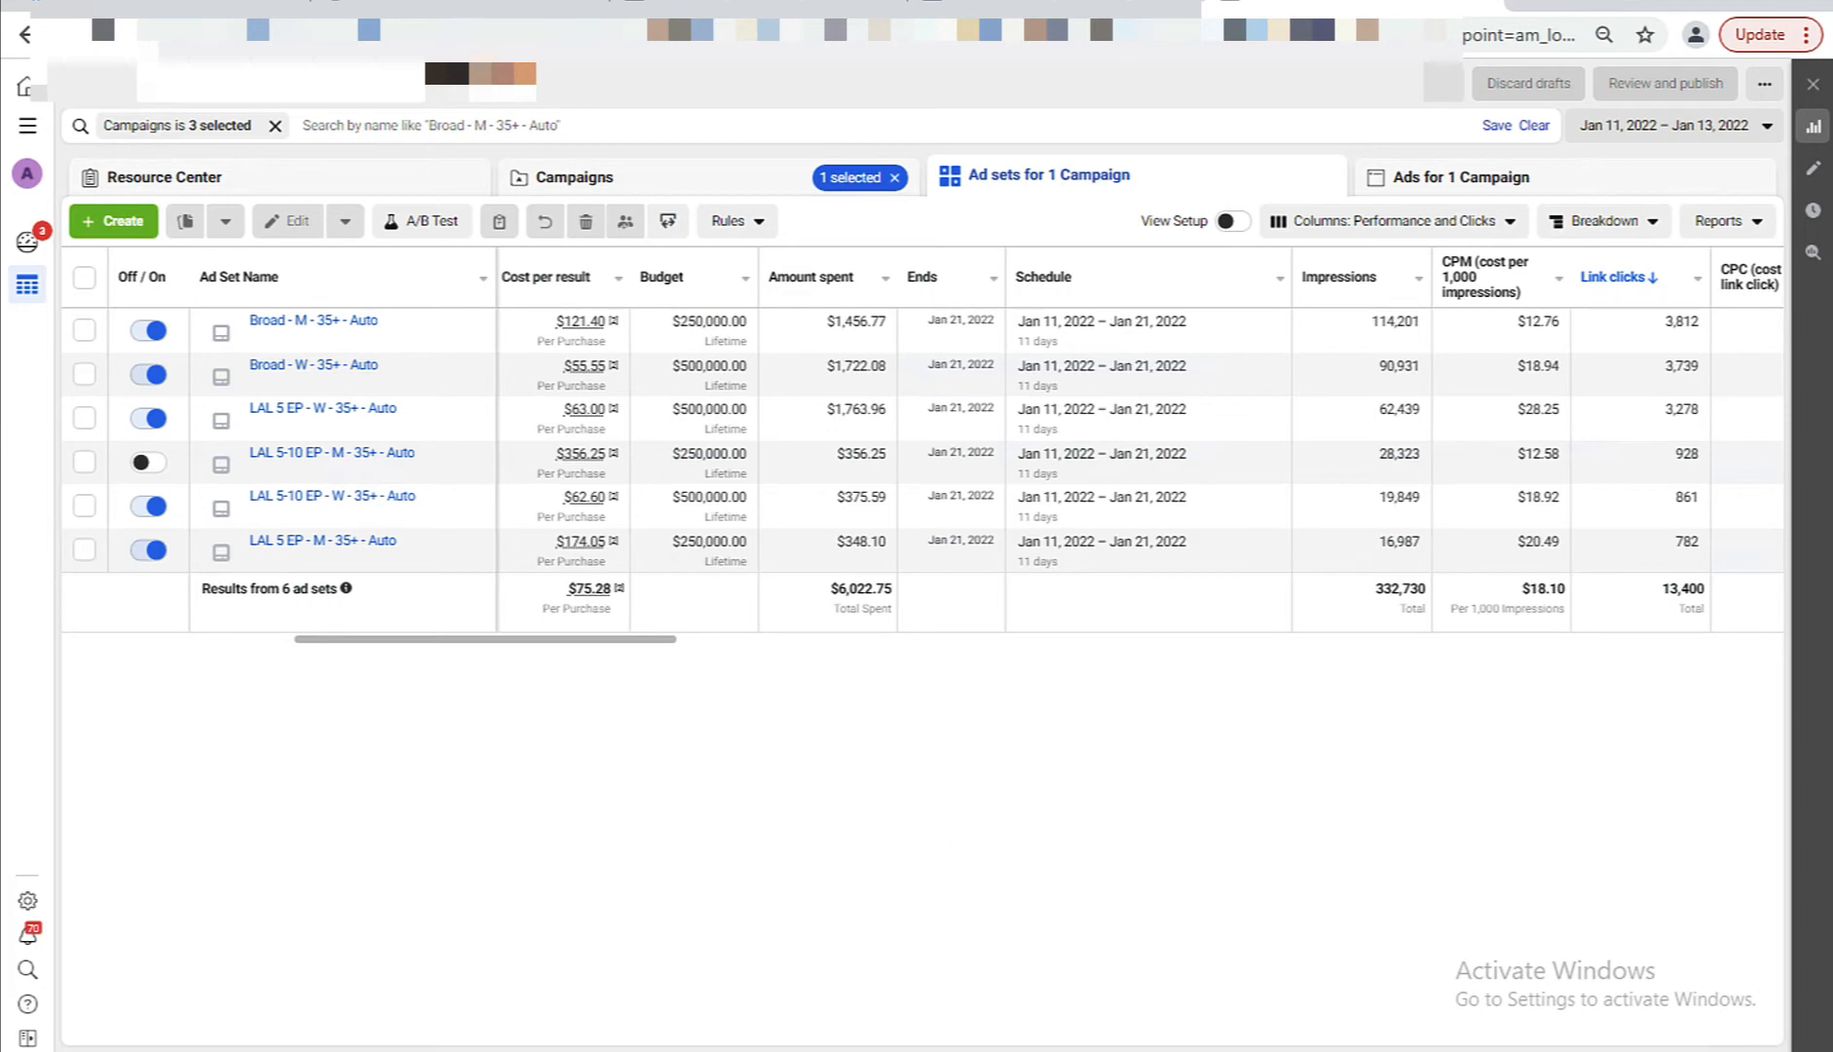
Compare the Broad - M - 35+ - Auto and Broad - W - 35+ - Auto ad sets between the tracker and Ads Manager.
{"action": "left_click", "coordinate": [99, 1047]}
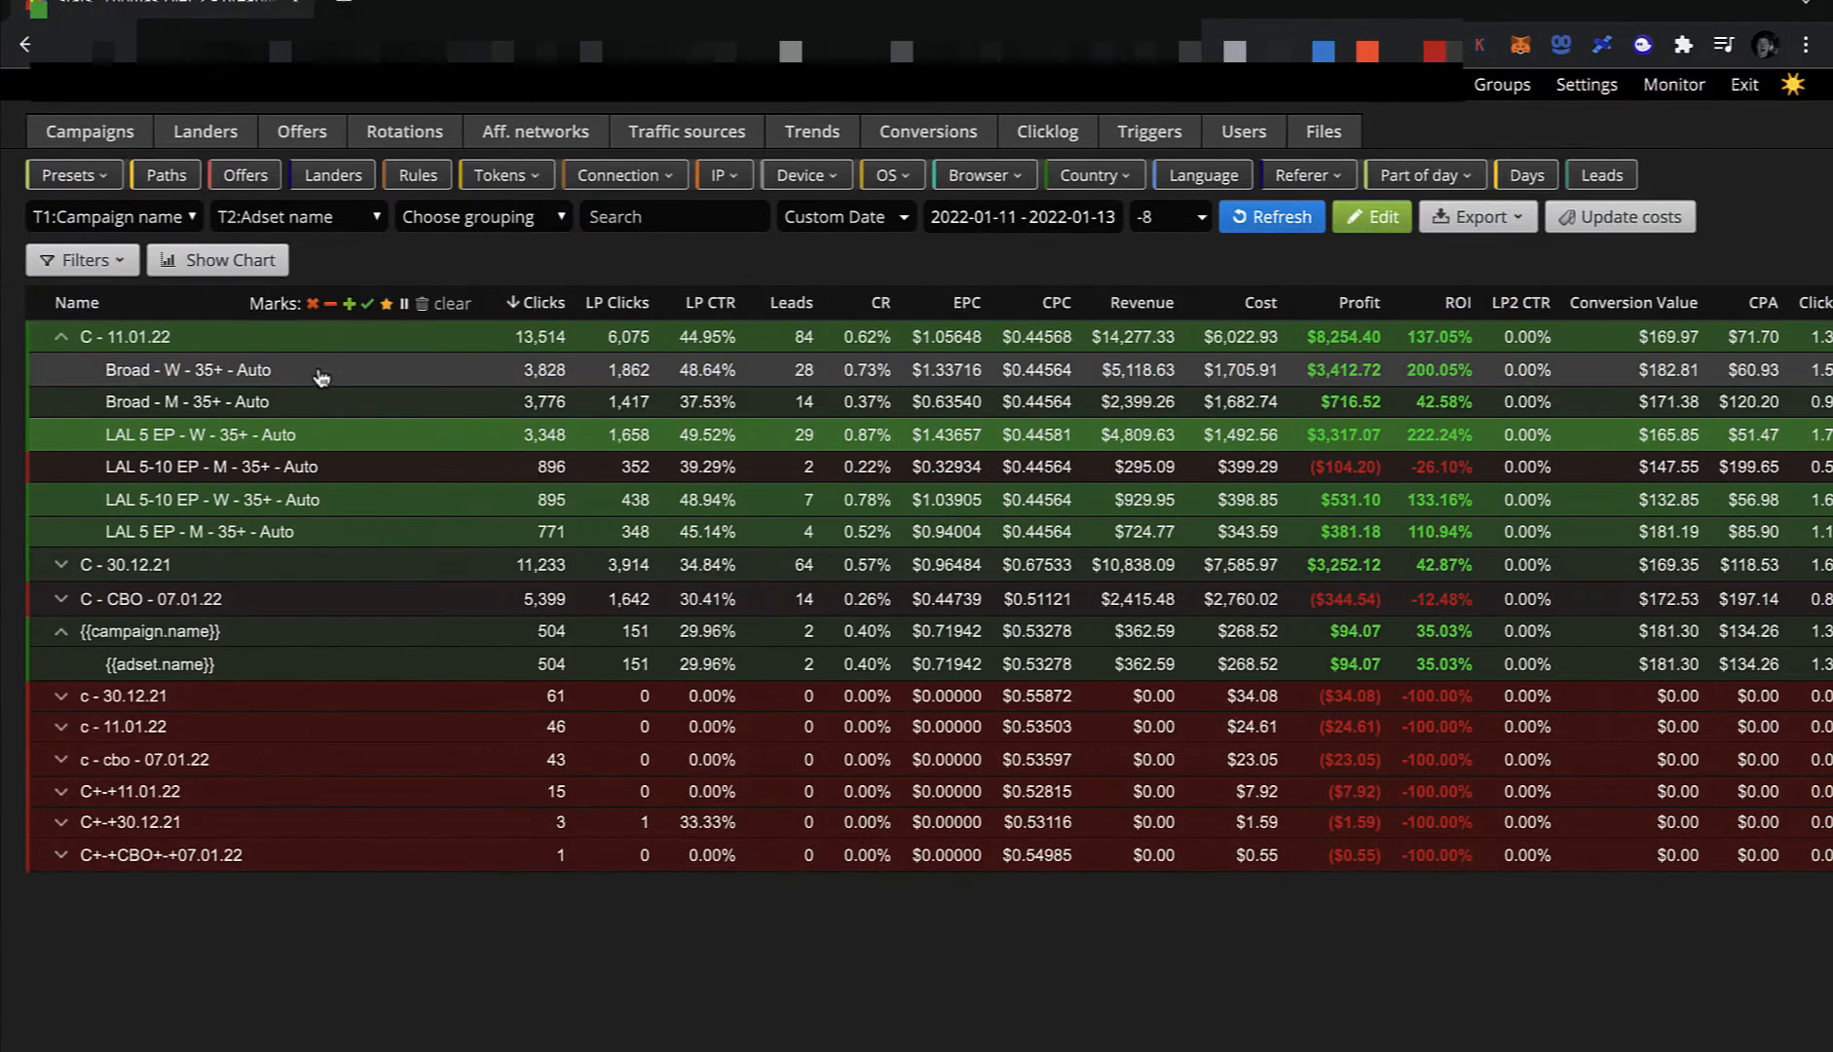
{"action": "left_click", "coordinate": [304, 405]}
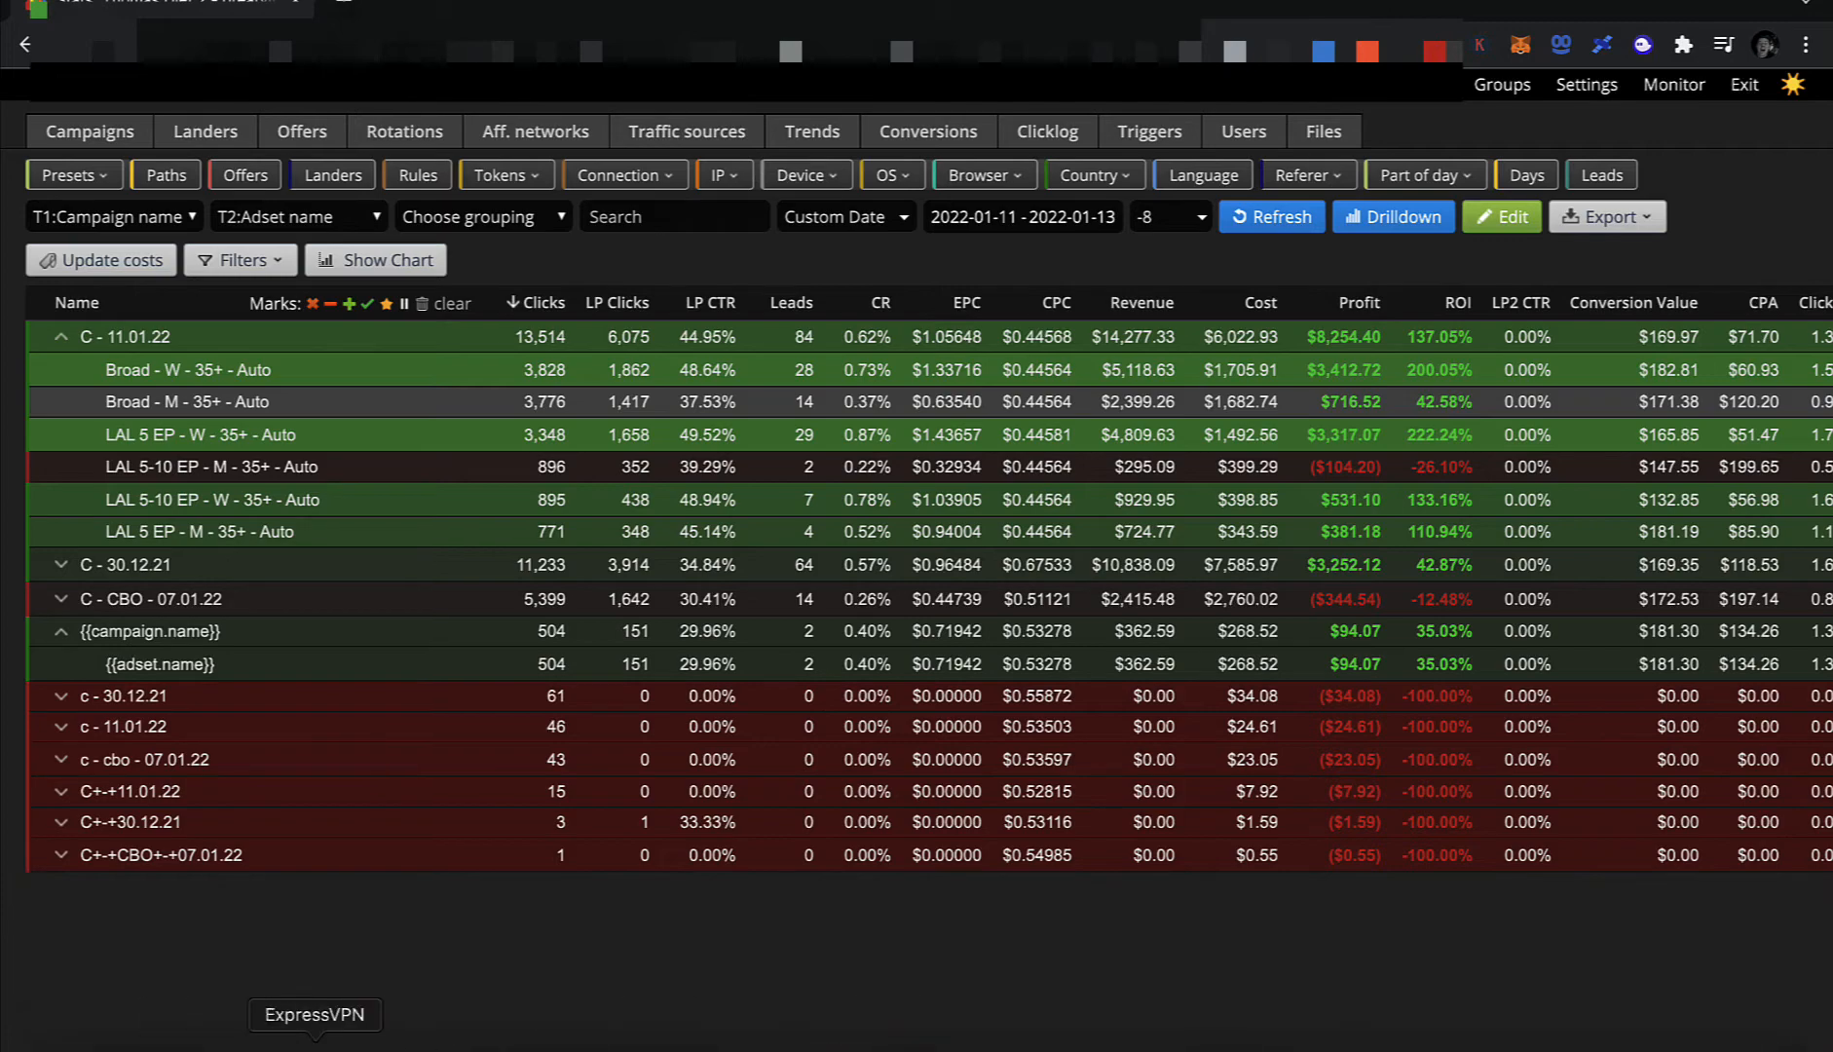
{"action": "left_click", "coordinate": [271, 1048]}
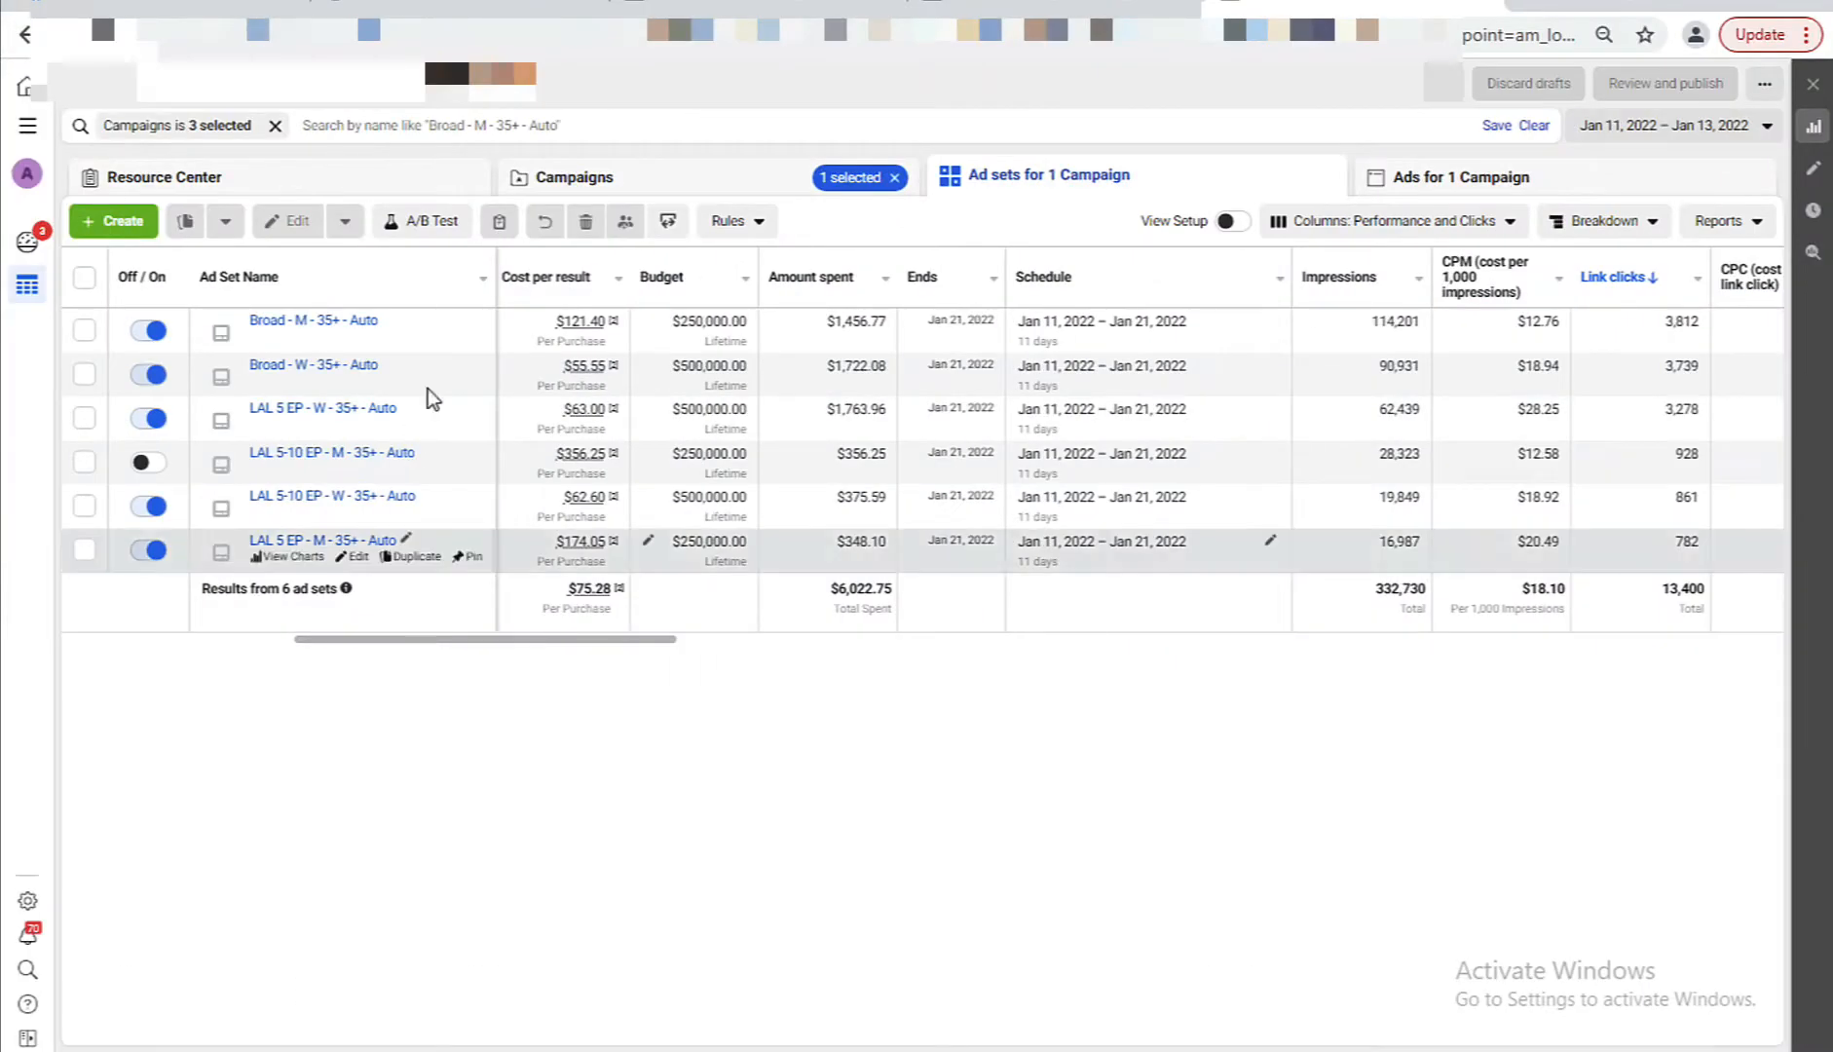
{"action": "left_click", "coordinate": [467, 369]}
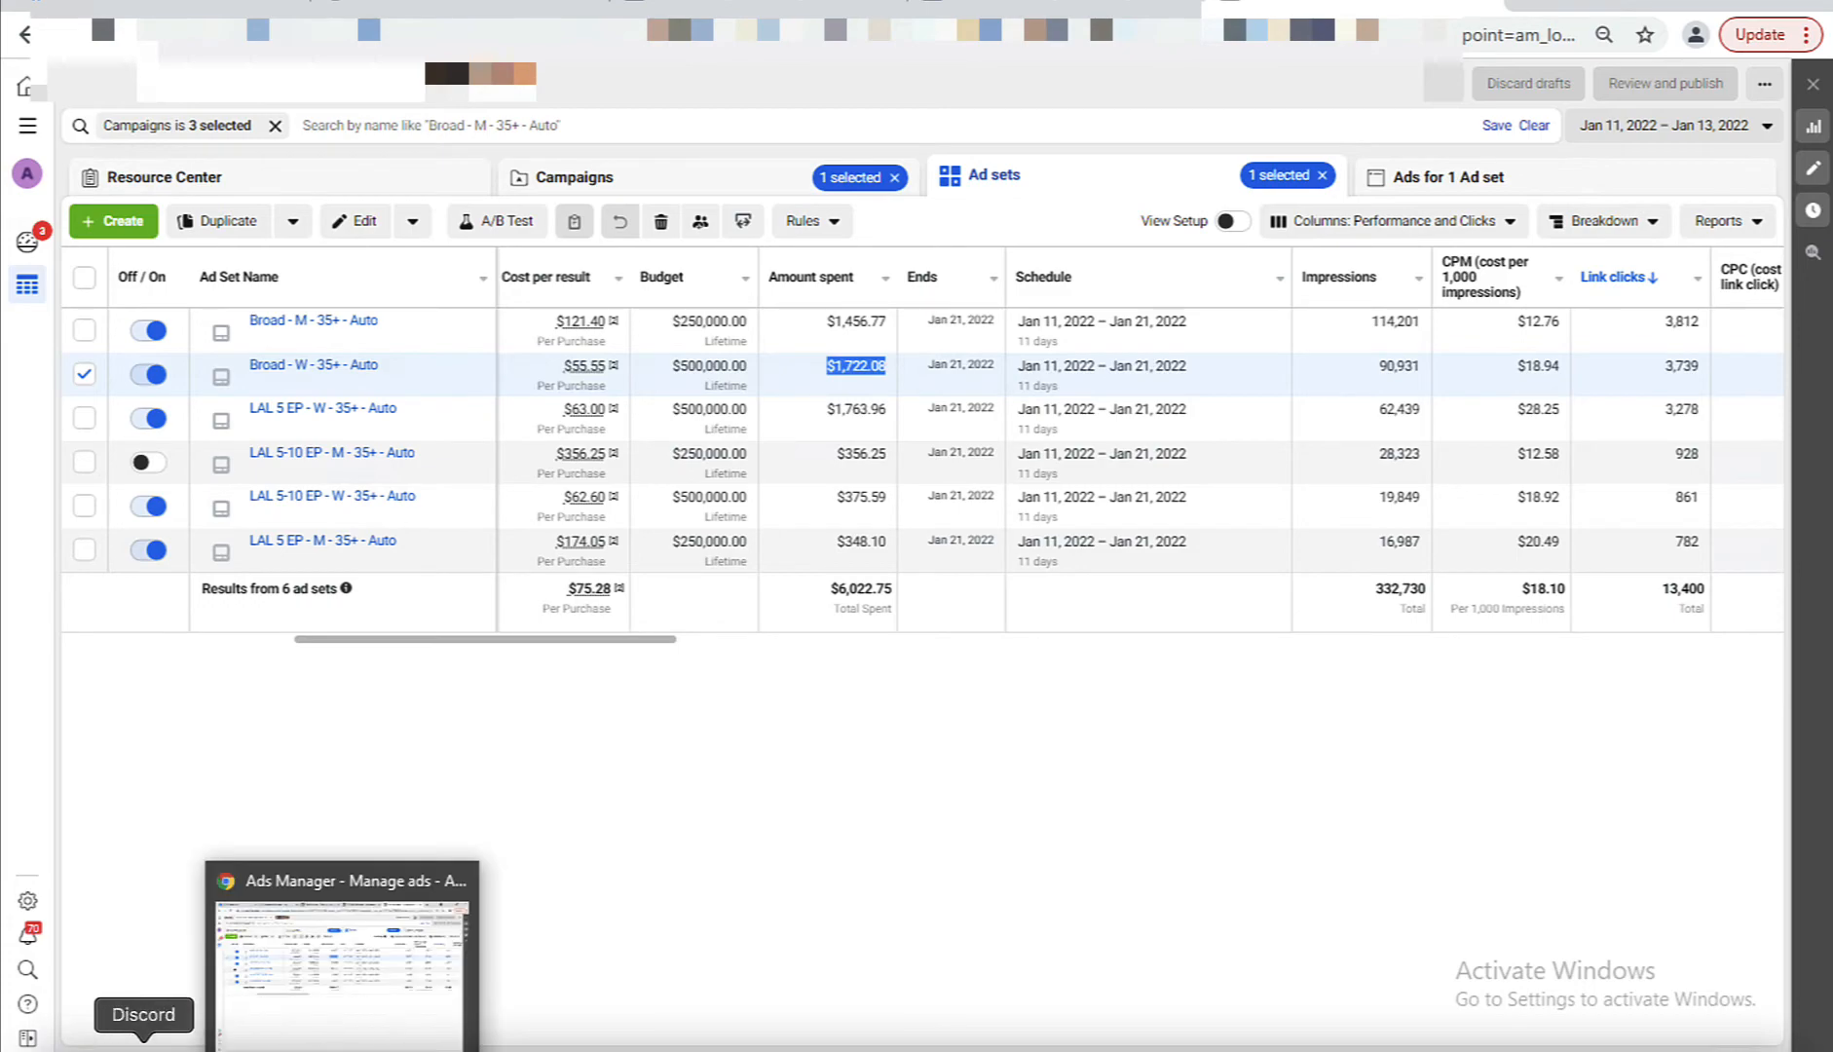
{"action": "left_click", "coordinate": [95, 1049]}
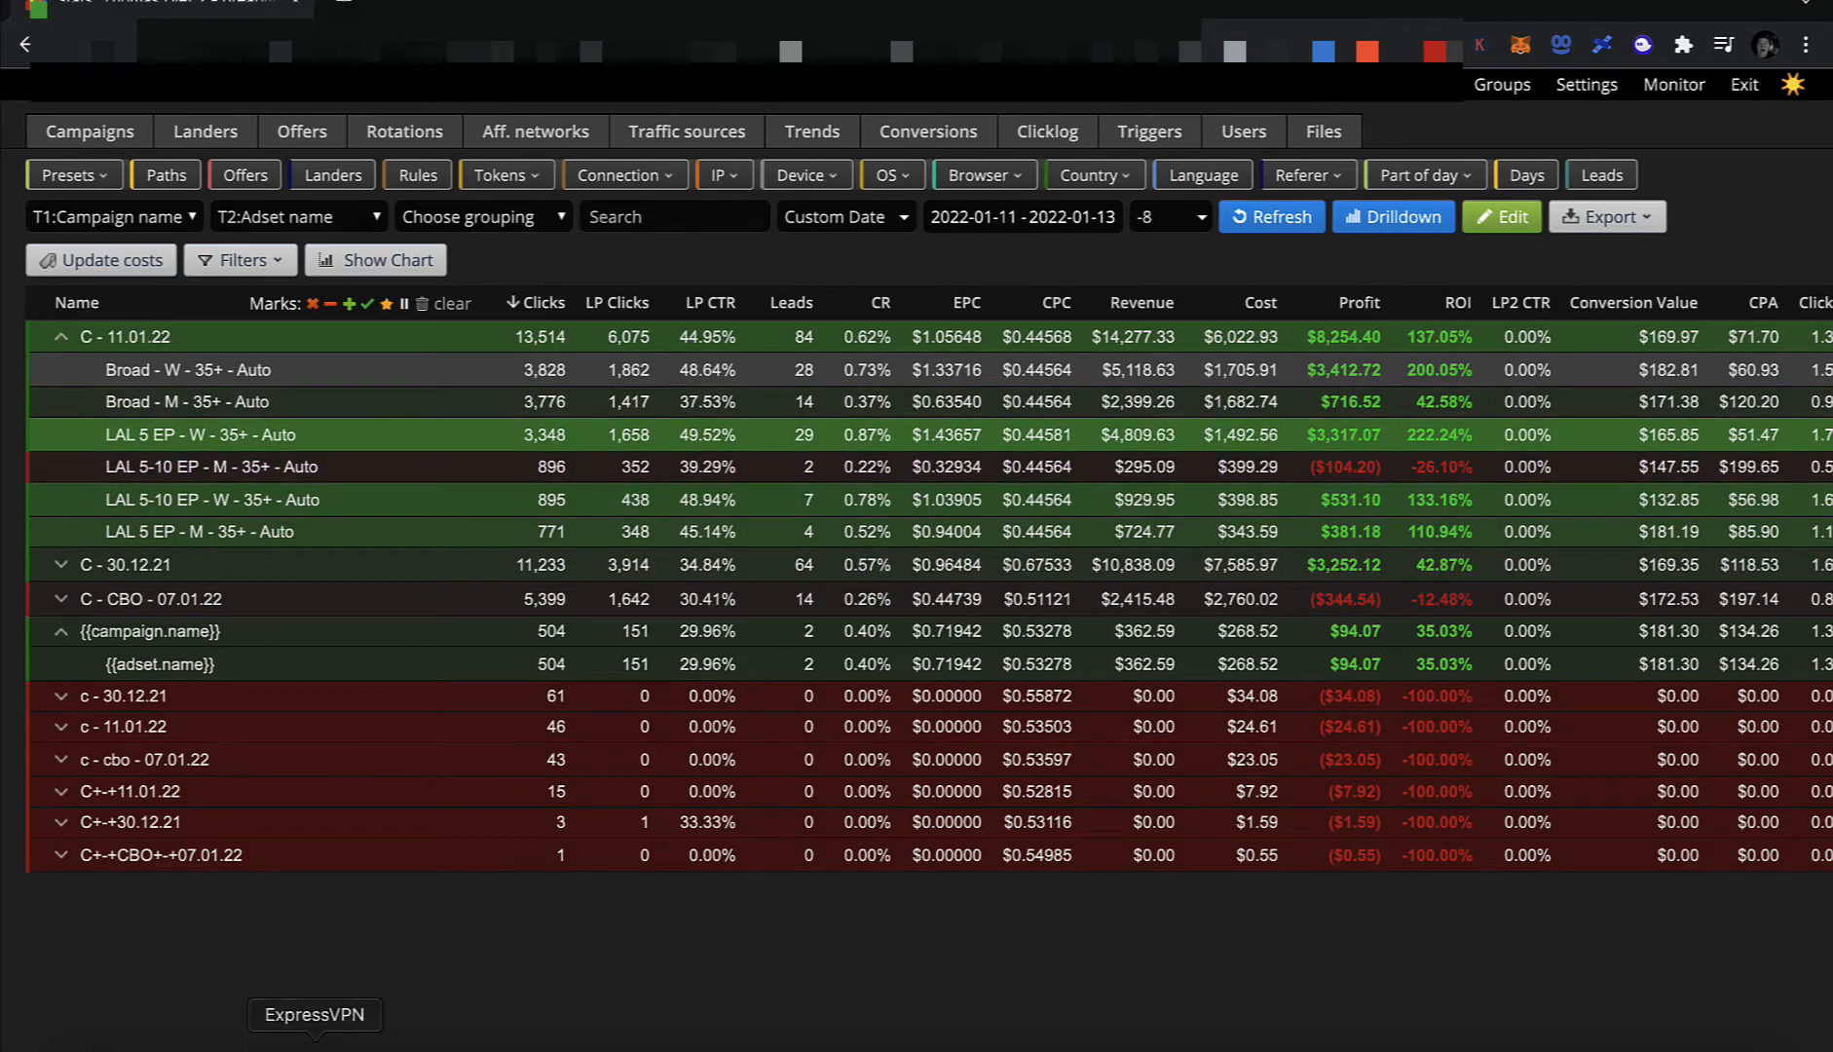
{"action": "left_click", "coordinate": [99, 1048]}
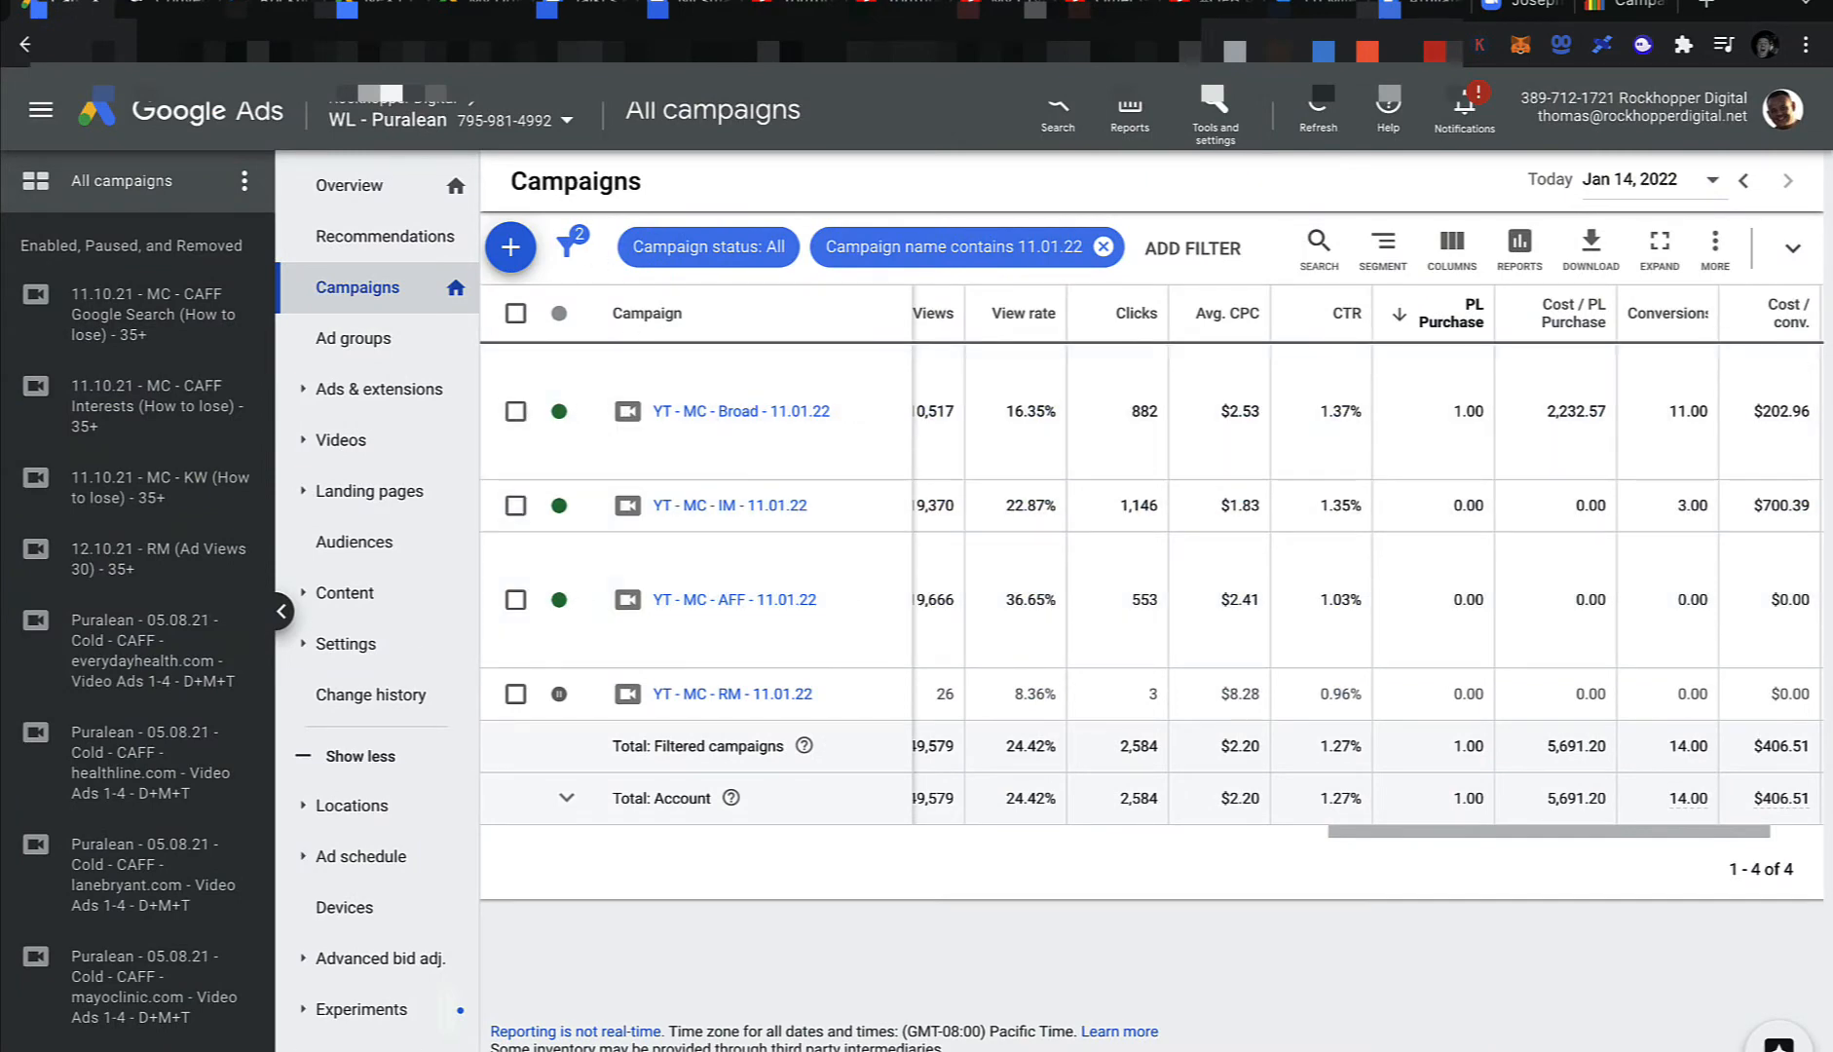
{"action": "left_click", "coordinate": [100, 1048]}
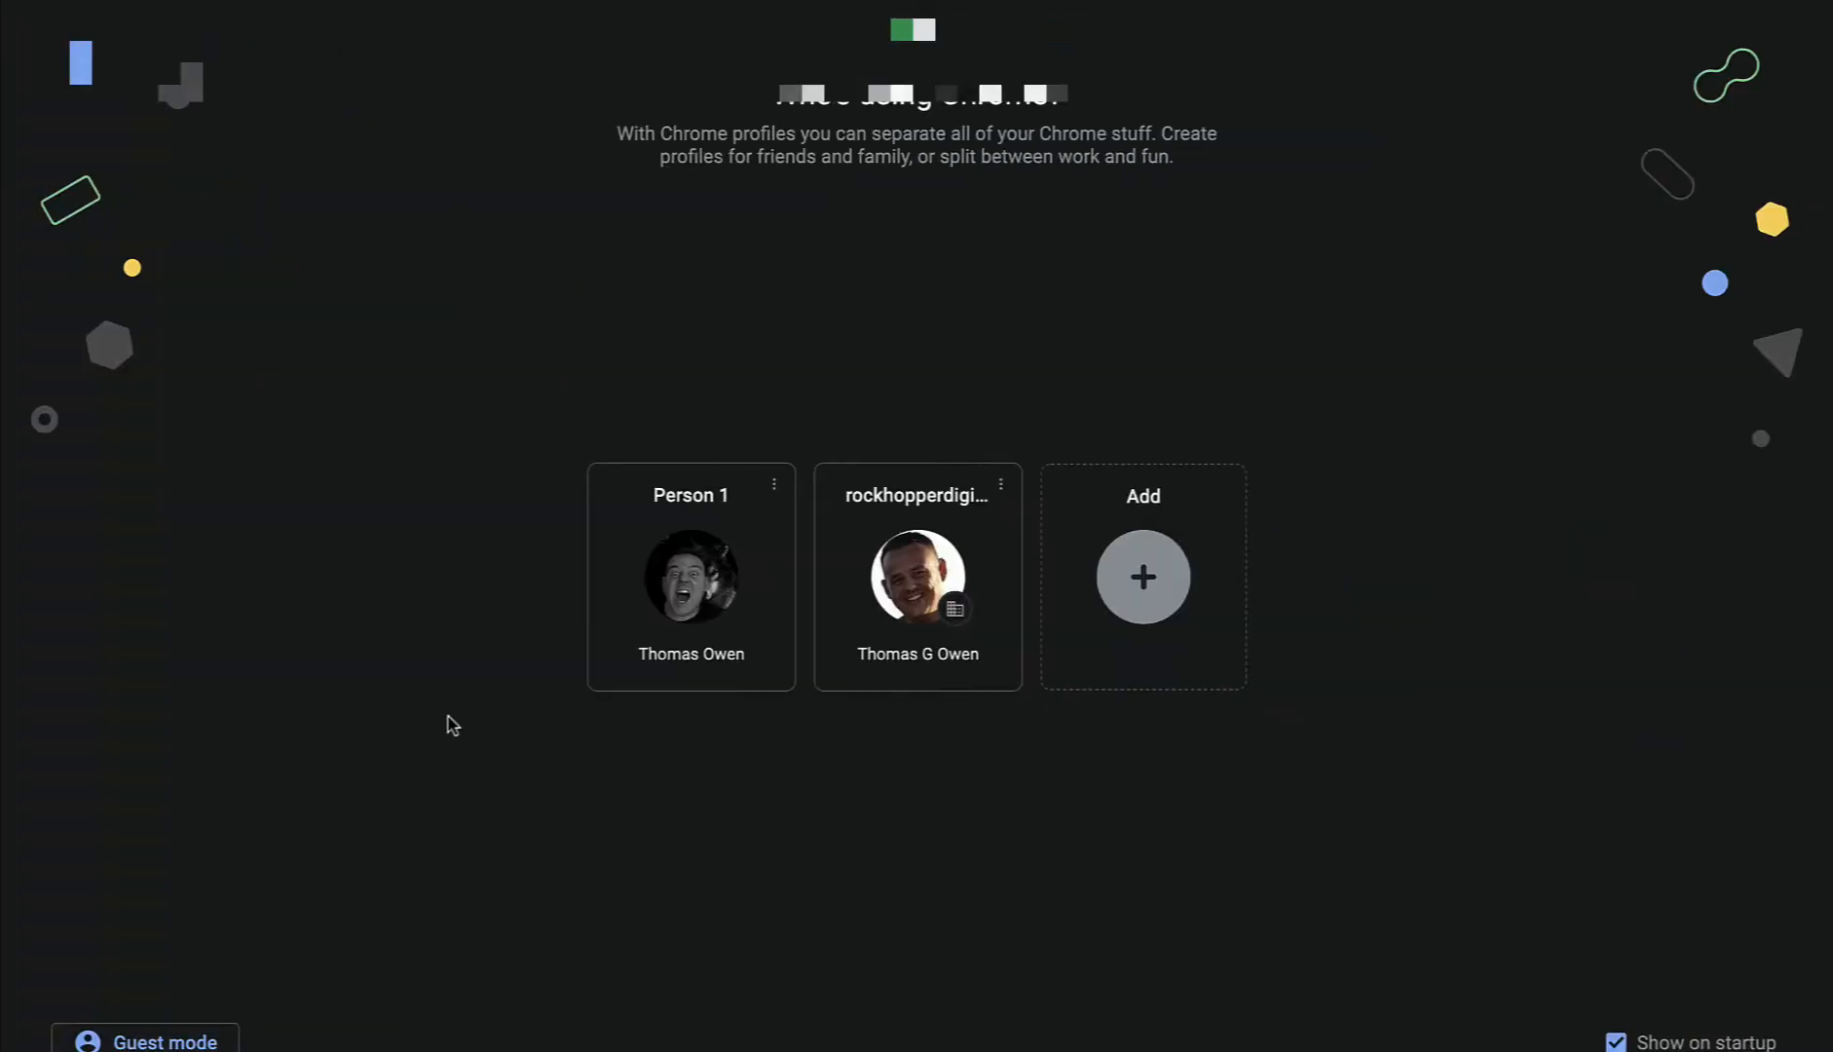
{"action": "left_click", "coordinate": [100, 1048]}
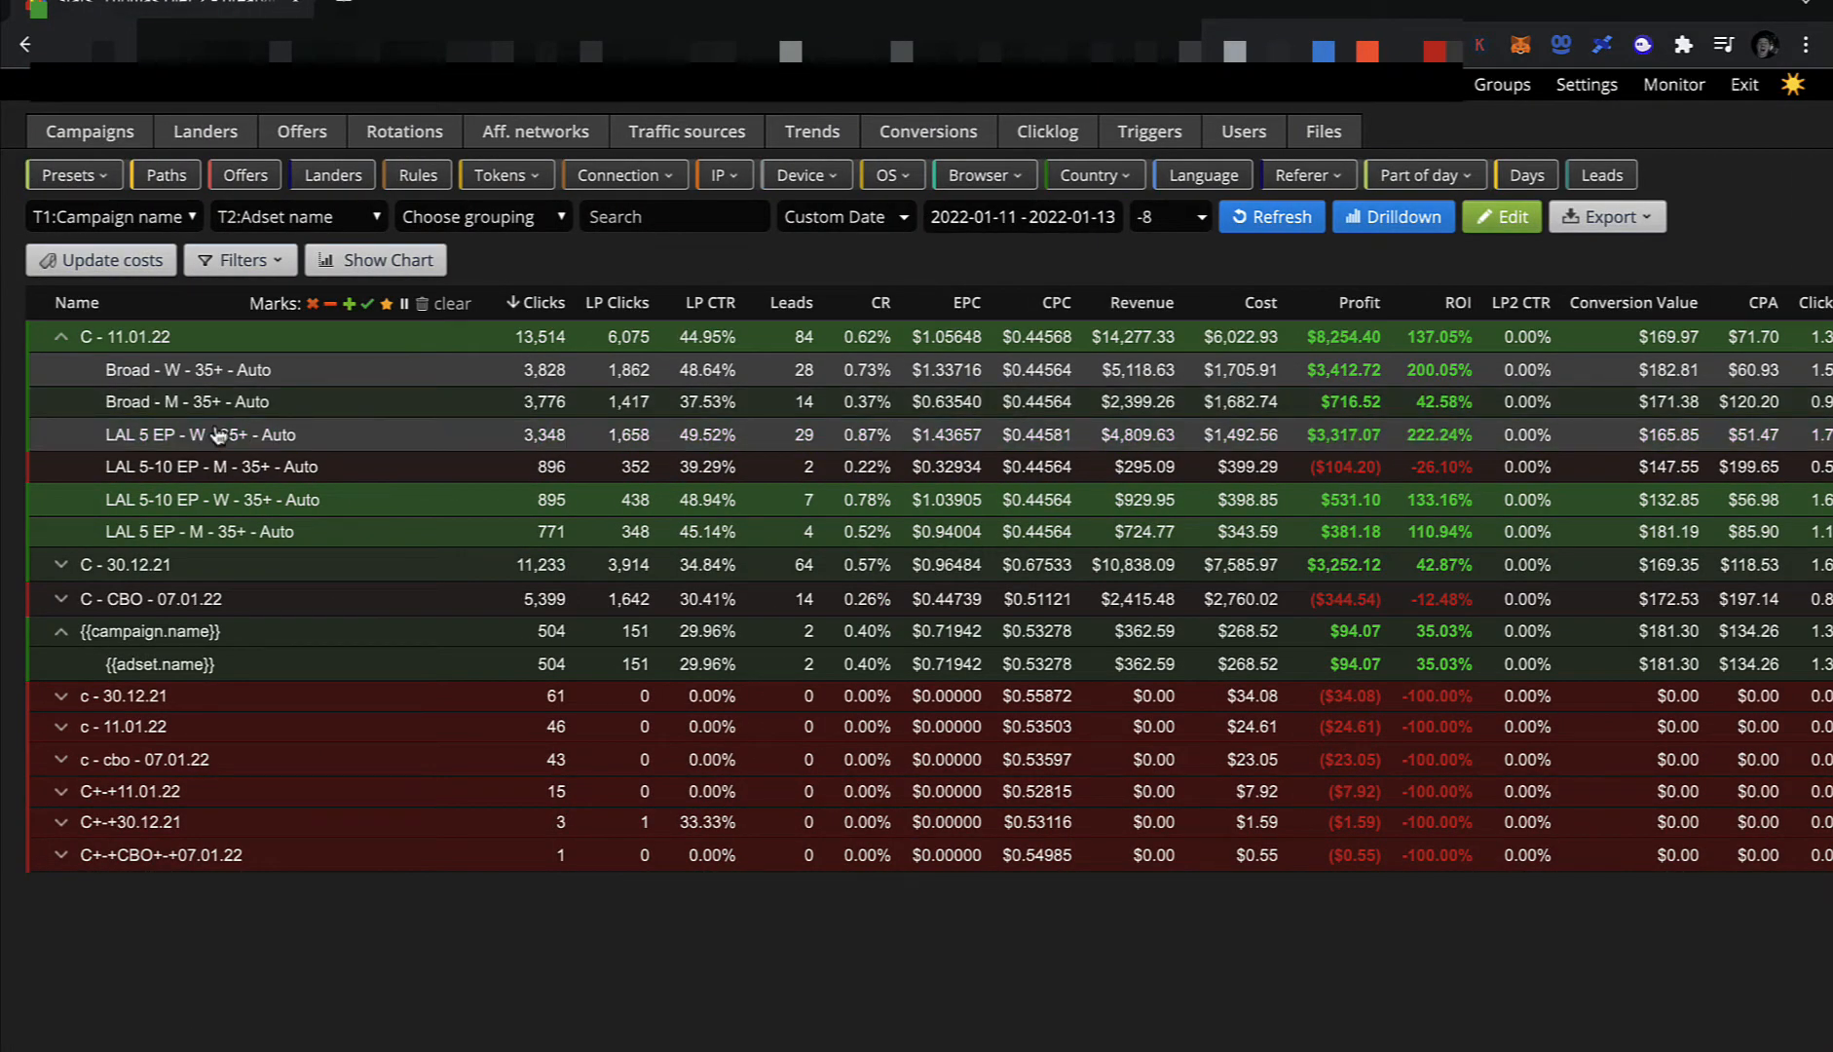
Compare the spend and cost per purchase of LAL 5 EP - W - 35+ - Auto in Ads Manager with the tracker's figures.
{"action": "left_click", "coordinate": [229, 378]}
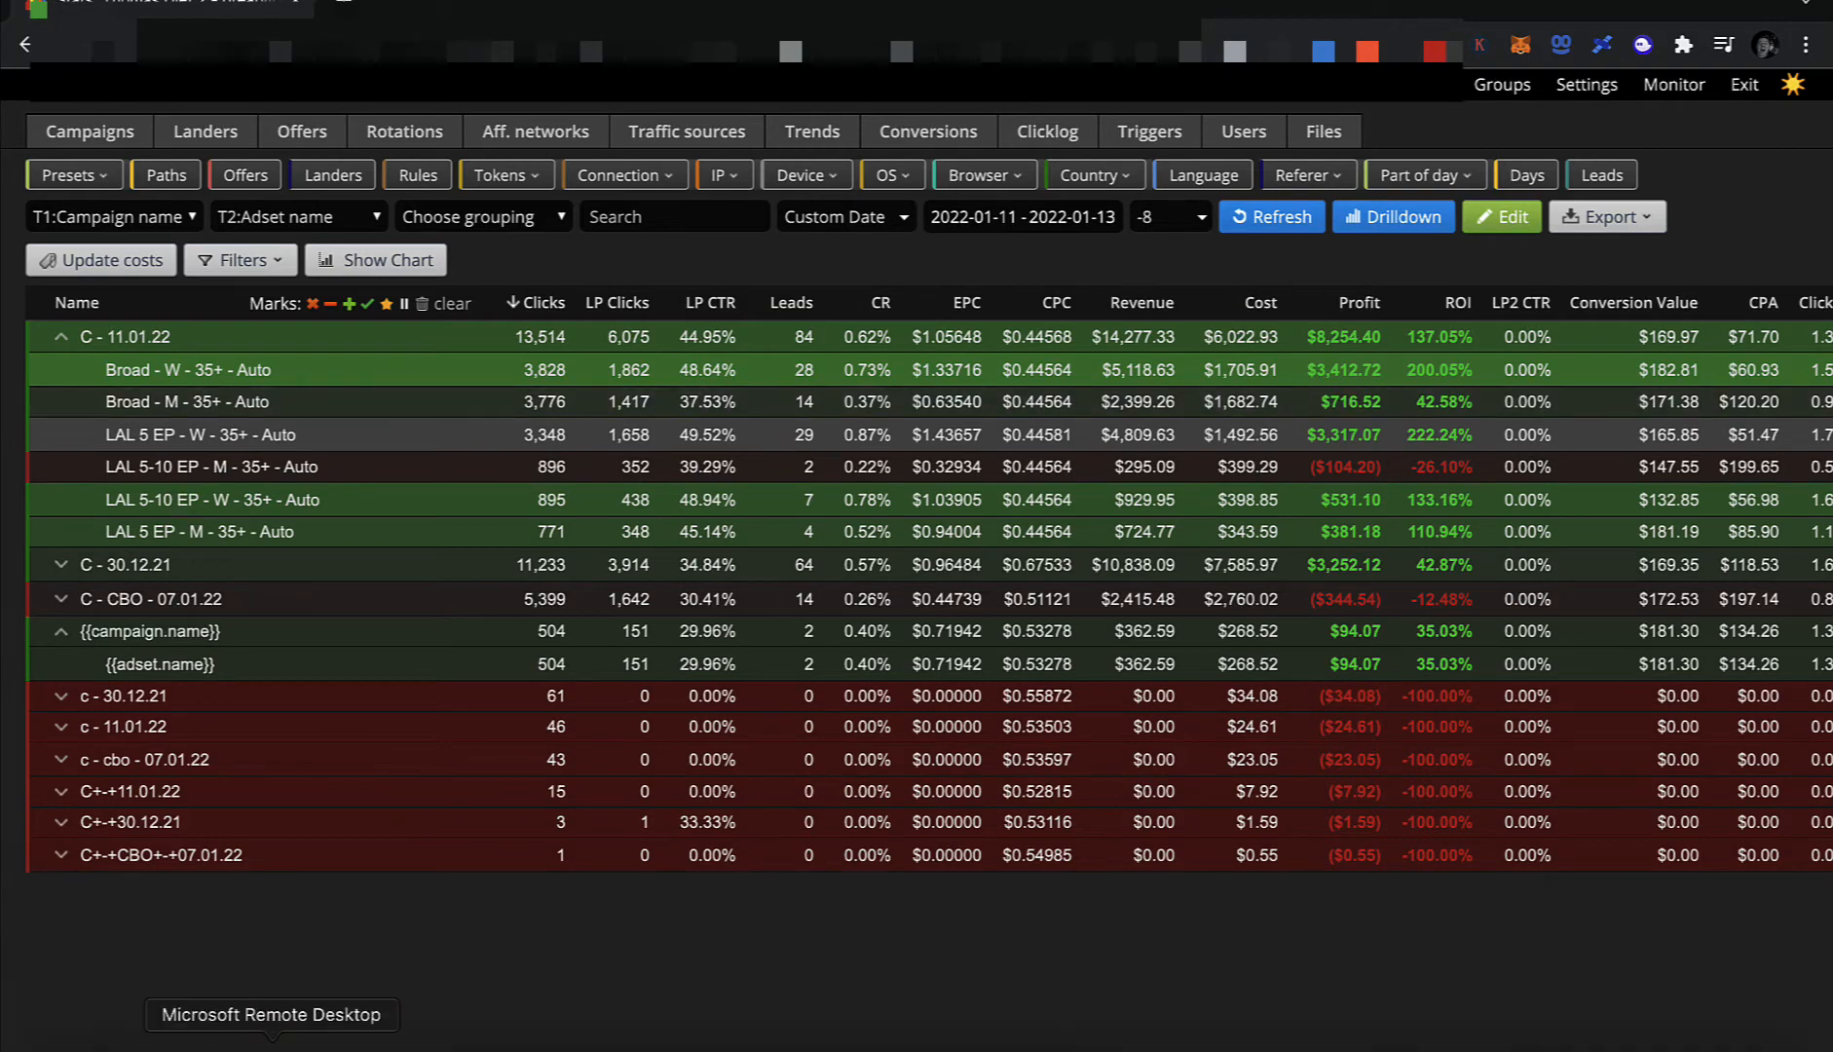
{"action": "left_click", "coordinate": [272, 1048]}
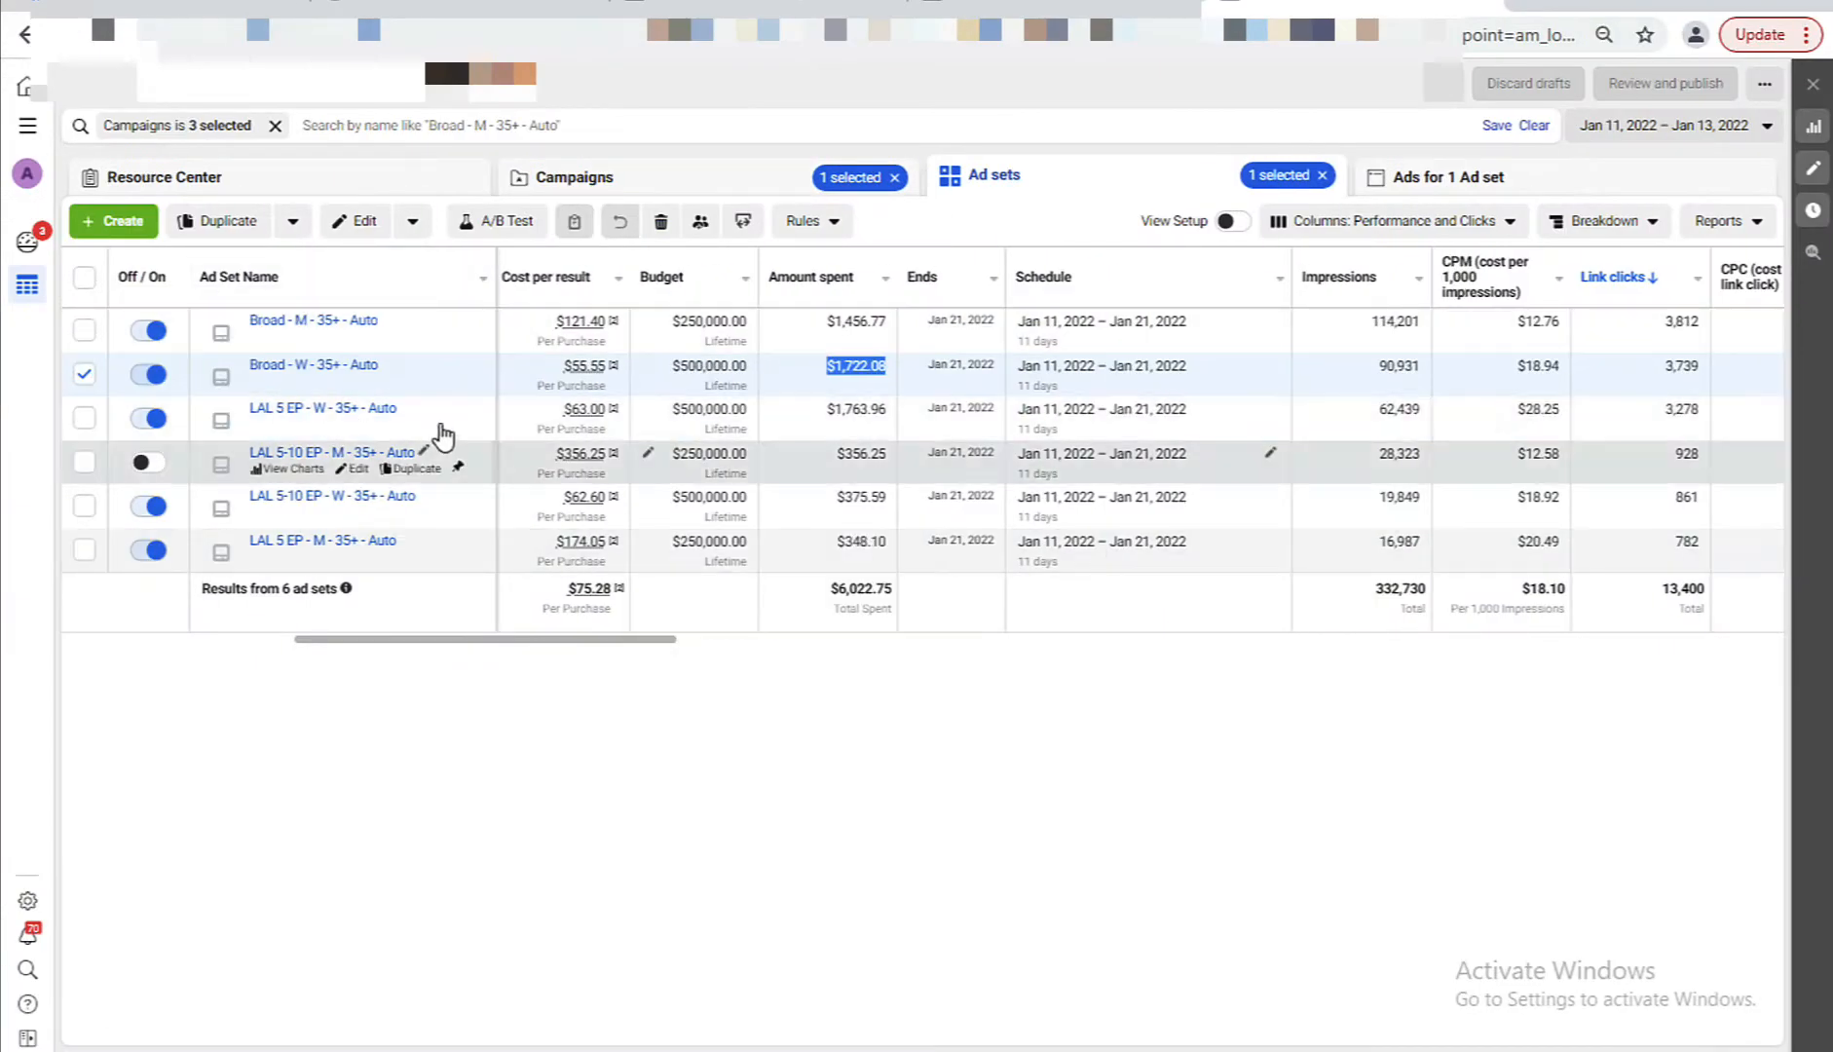
{"action": "left_click", "coordinate": [445, 409]}
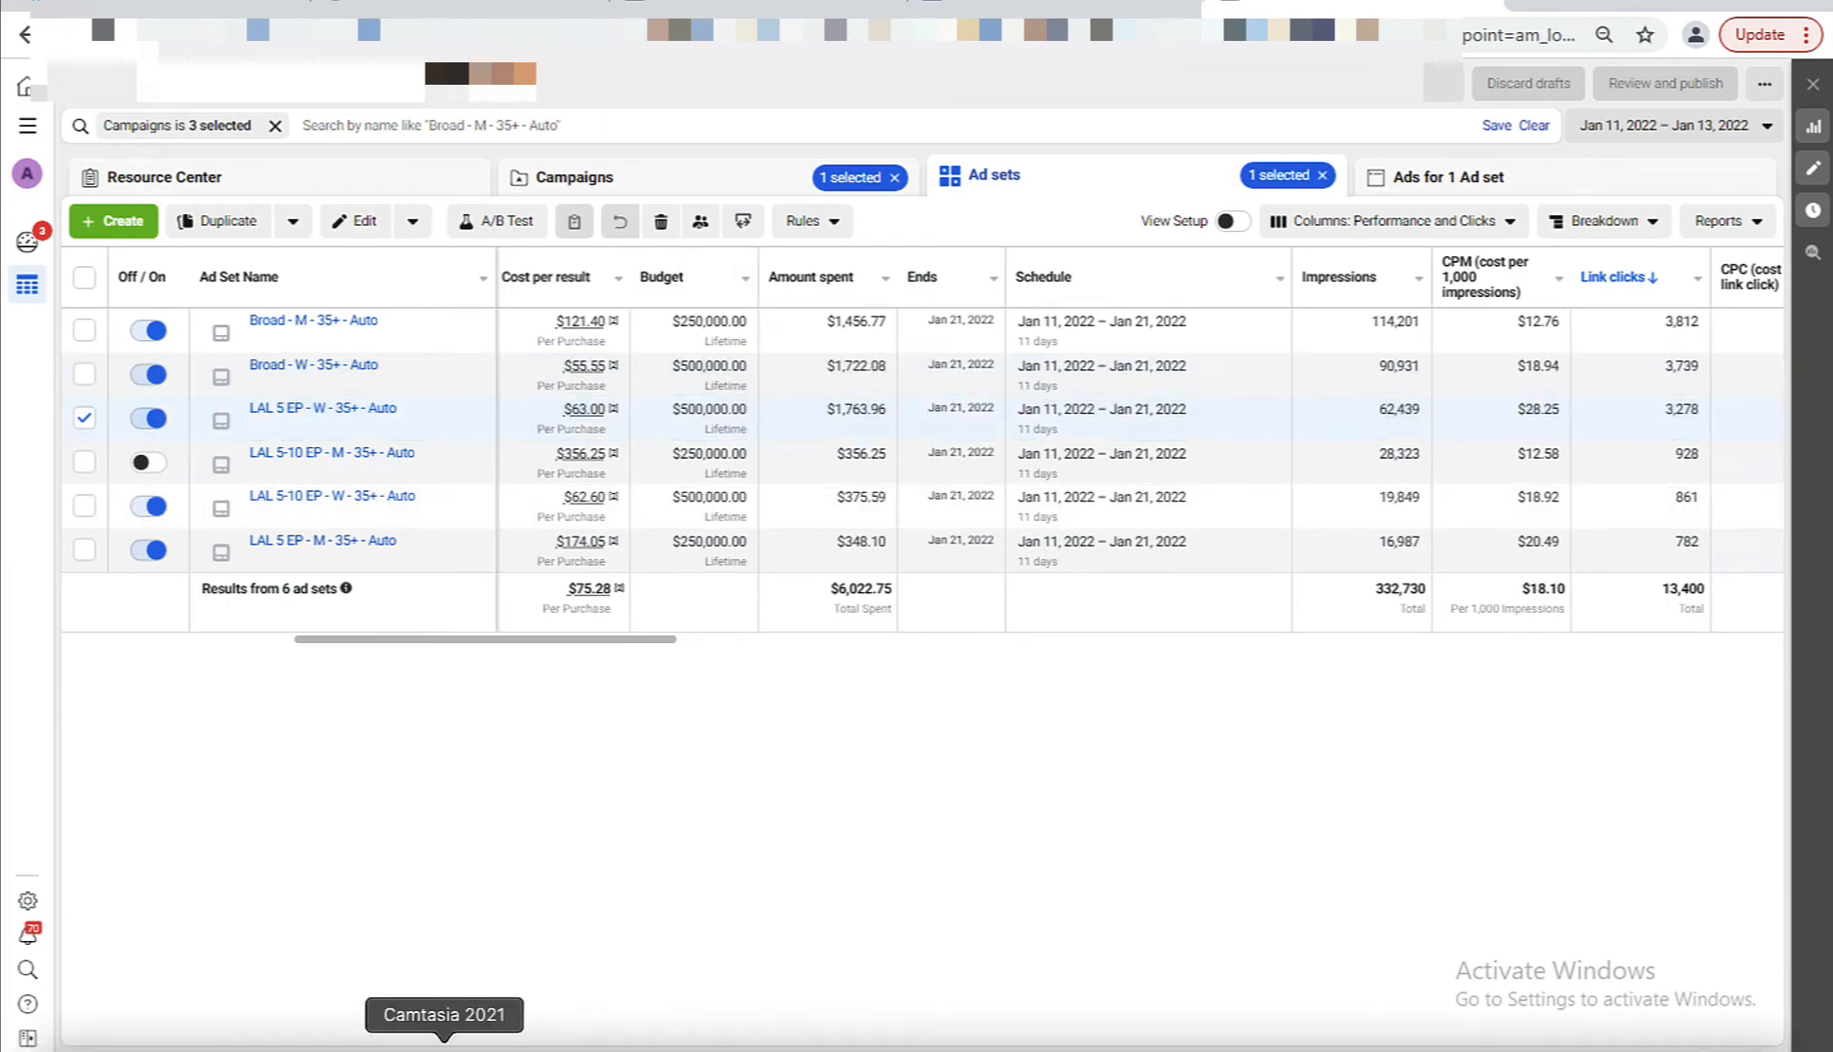
{"action": "left_click", "coordinate": [100, 1042]}
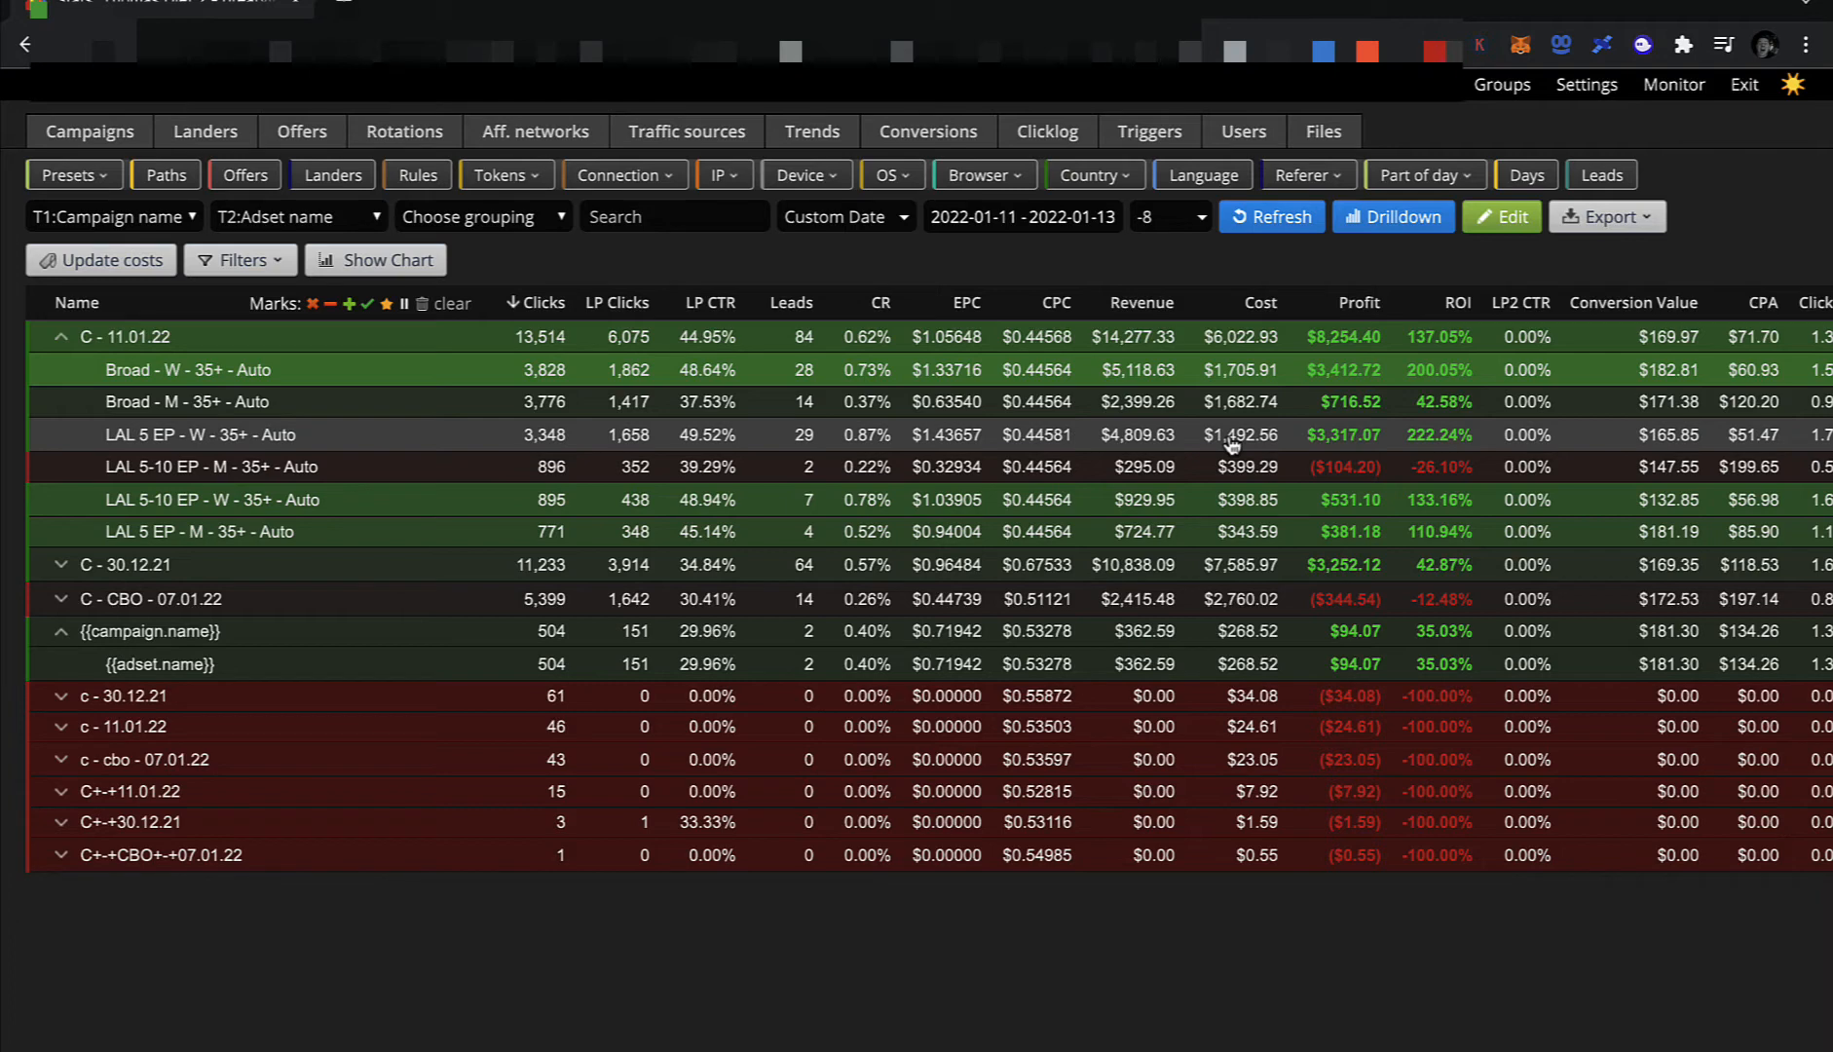
Select the Broad - W - 35+ - Auto and LAL 5 EP - W - 35+ - Auto rows in the tracker to examine their results.
{"action": "left_click", "coordinate": [1279, 441]}
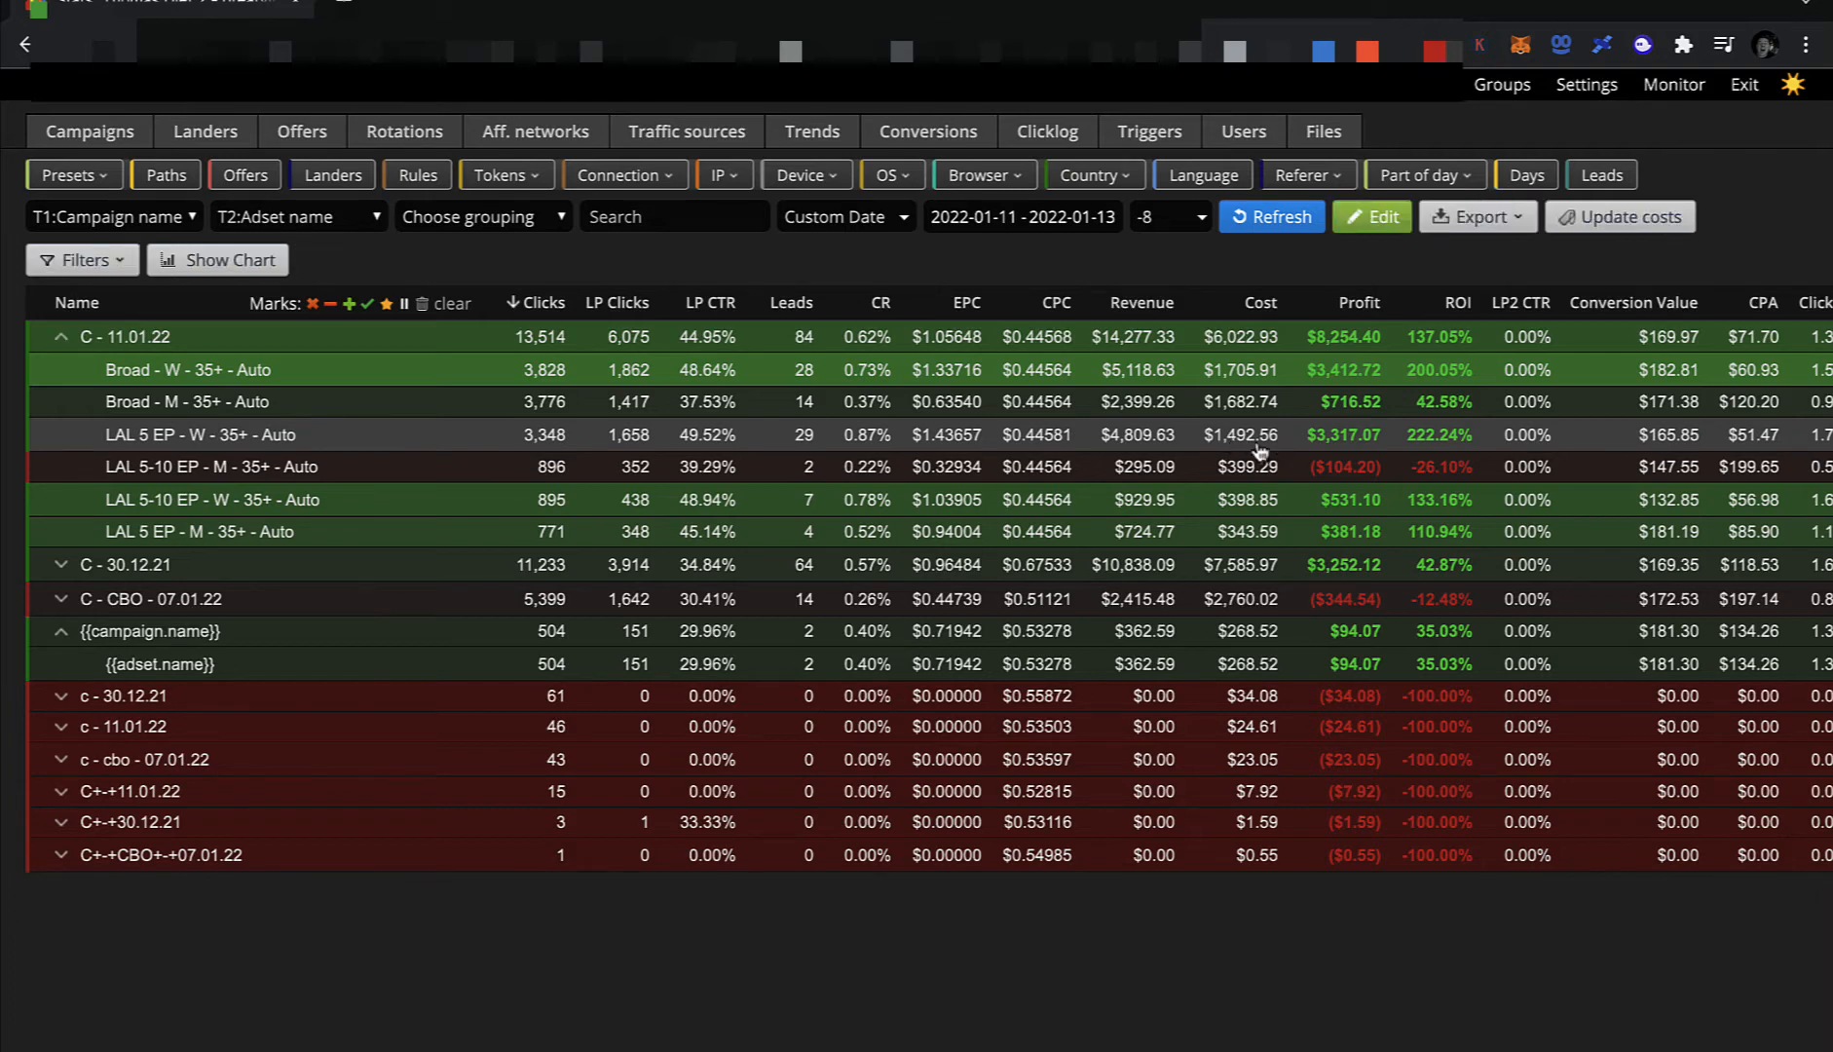
{"action": "left_click", "coordinate": [821, 375]}
{"action": "left_click", "coordinate": [928, 448]}
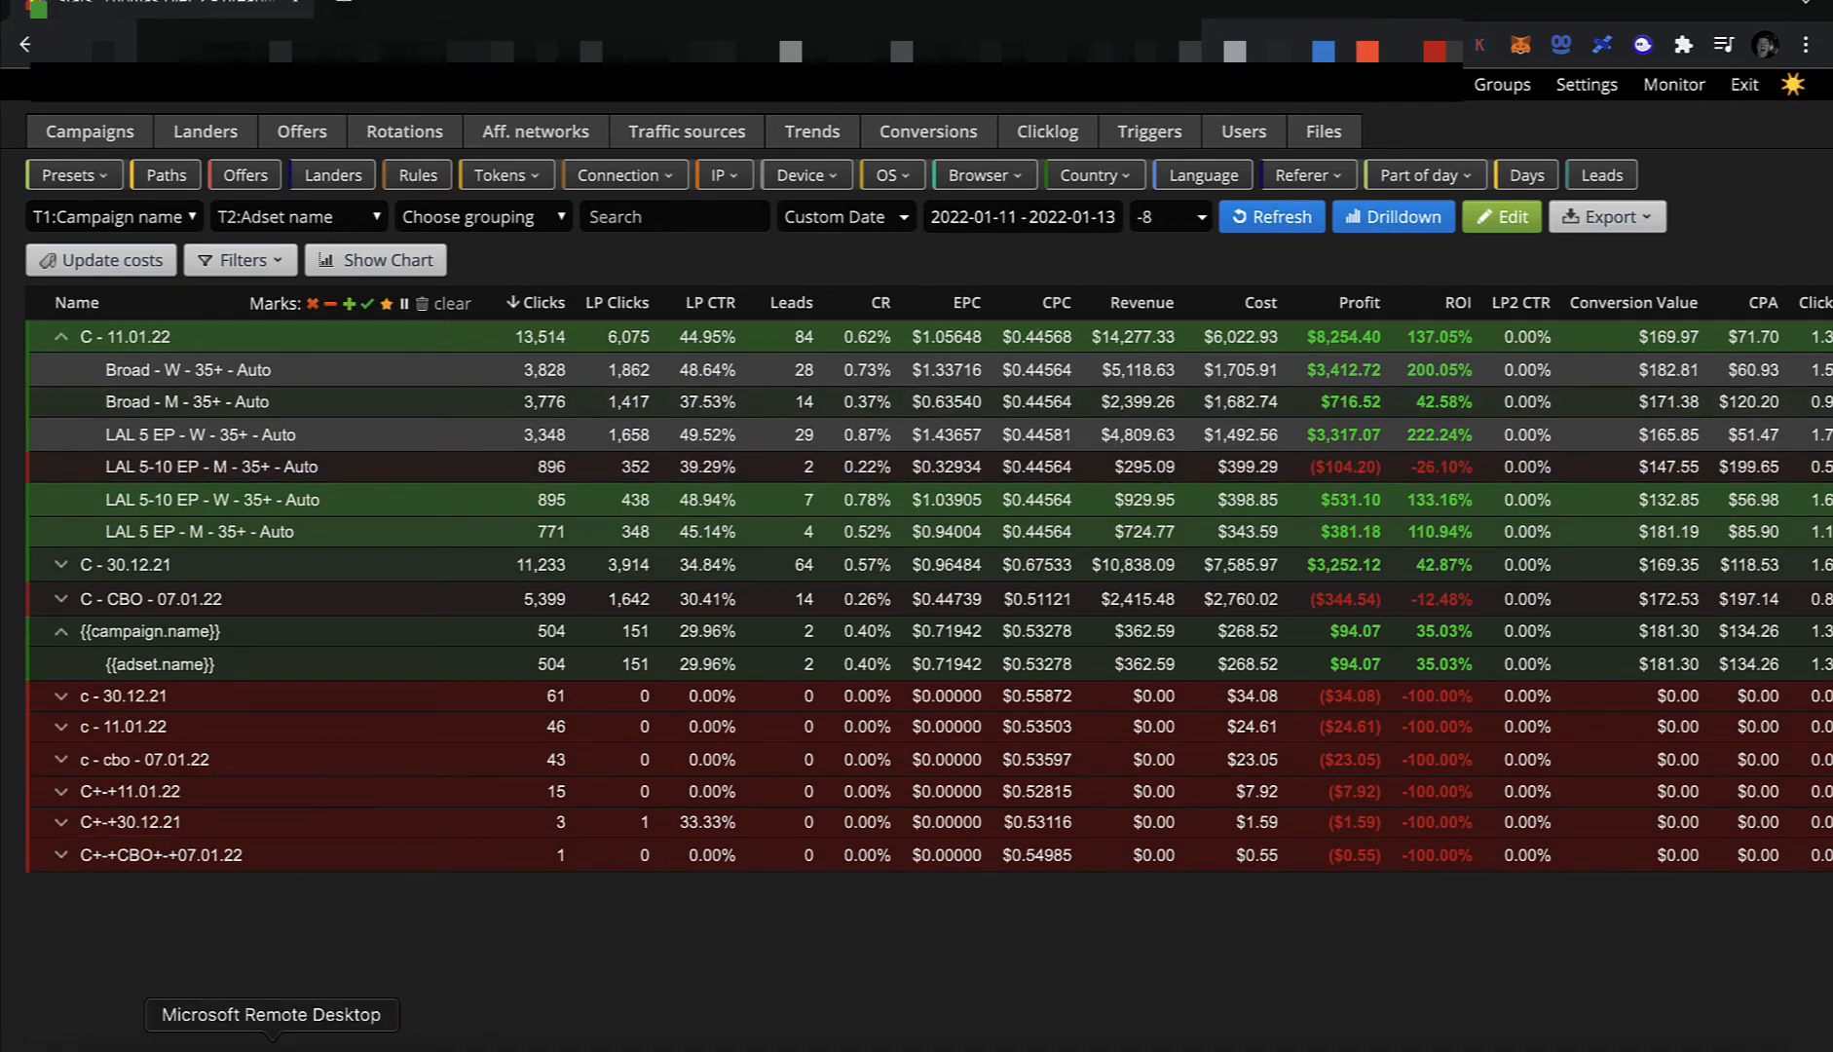
Compare the LAL 5-10 EP - M and LAL 5-10 EP - W ad sets' Ads Manager results with their tracker figures.
{"action": "left_click", "coordinate": [271, 1046]}
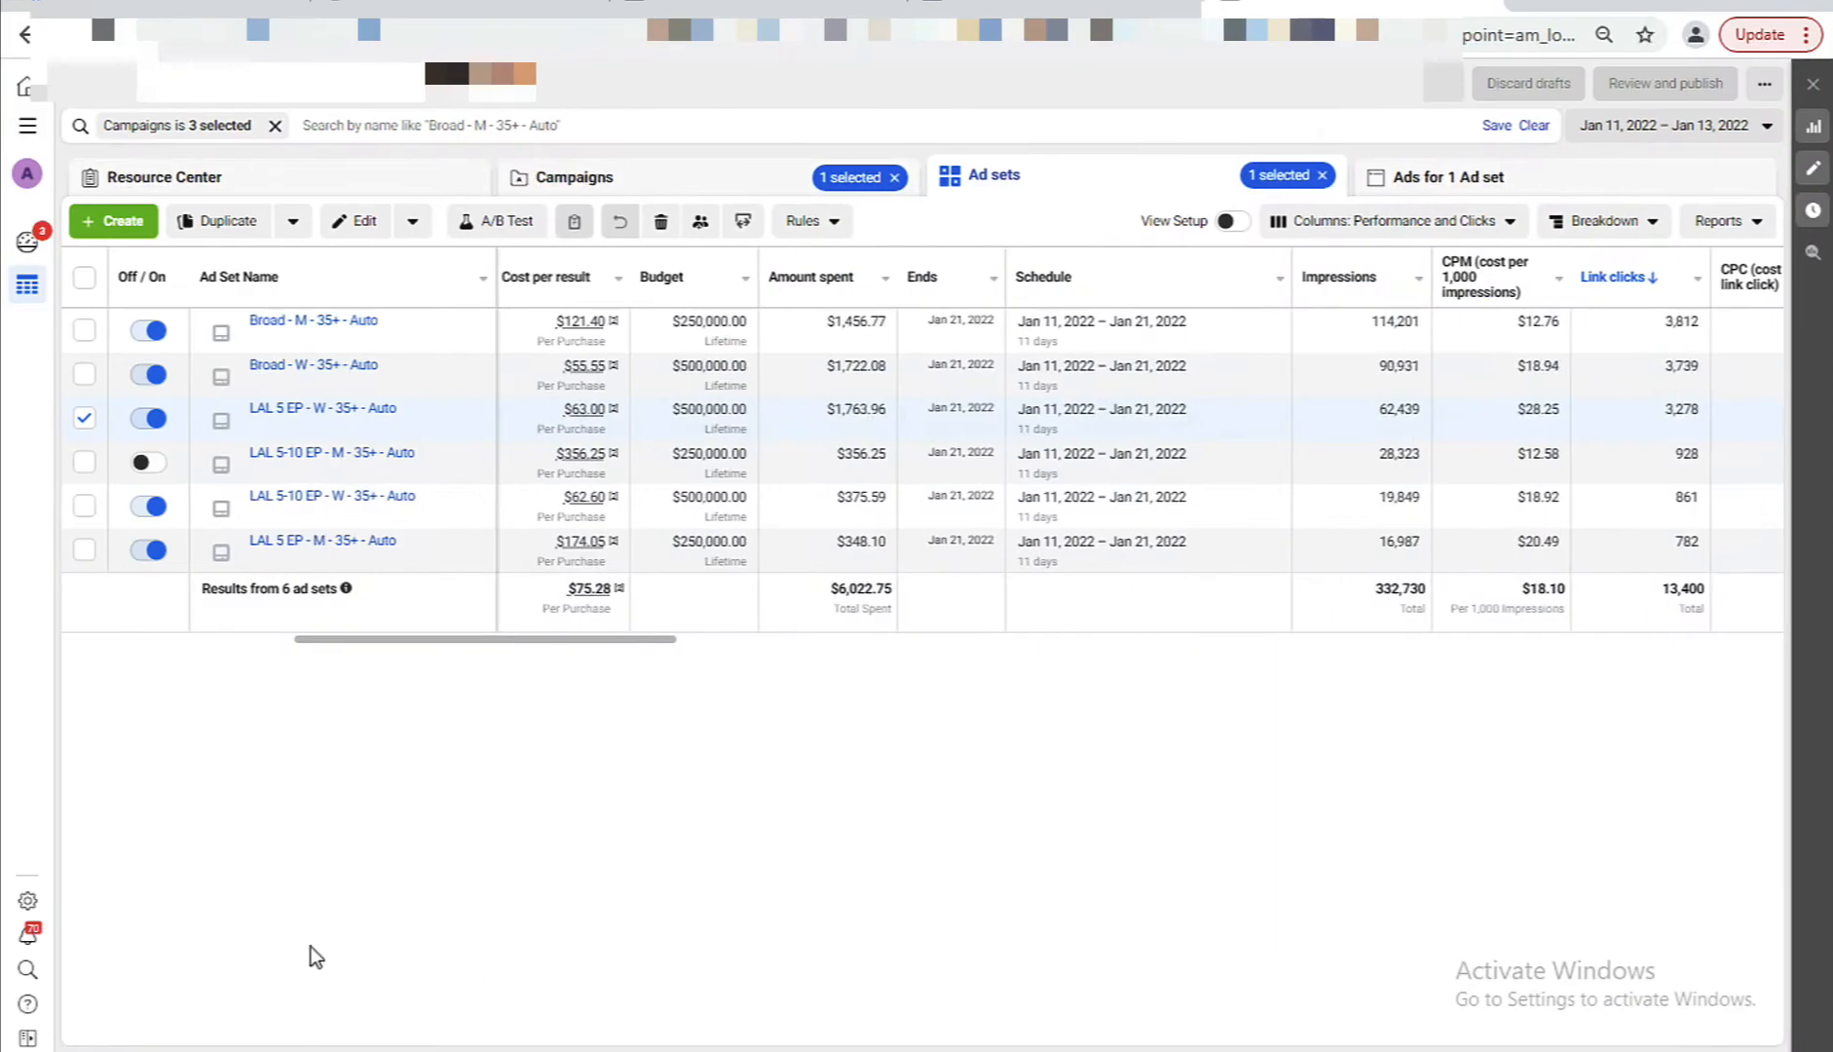
{"action": "left_click", "coordinate": [482, 453]}
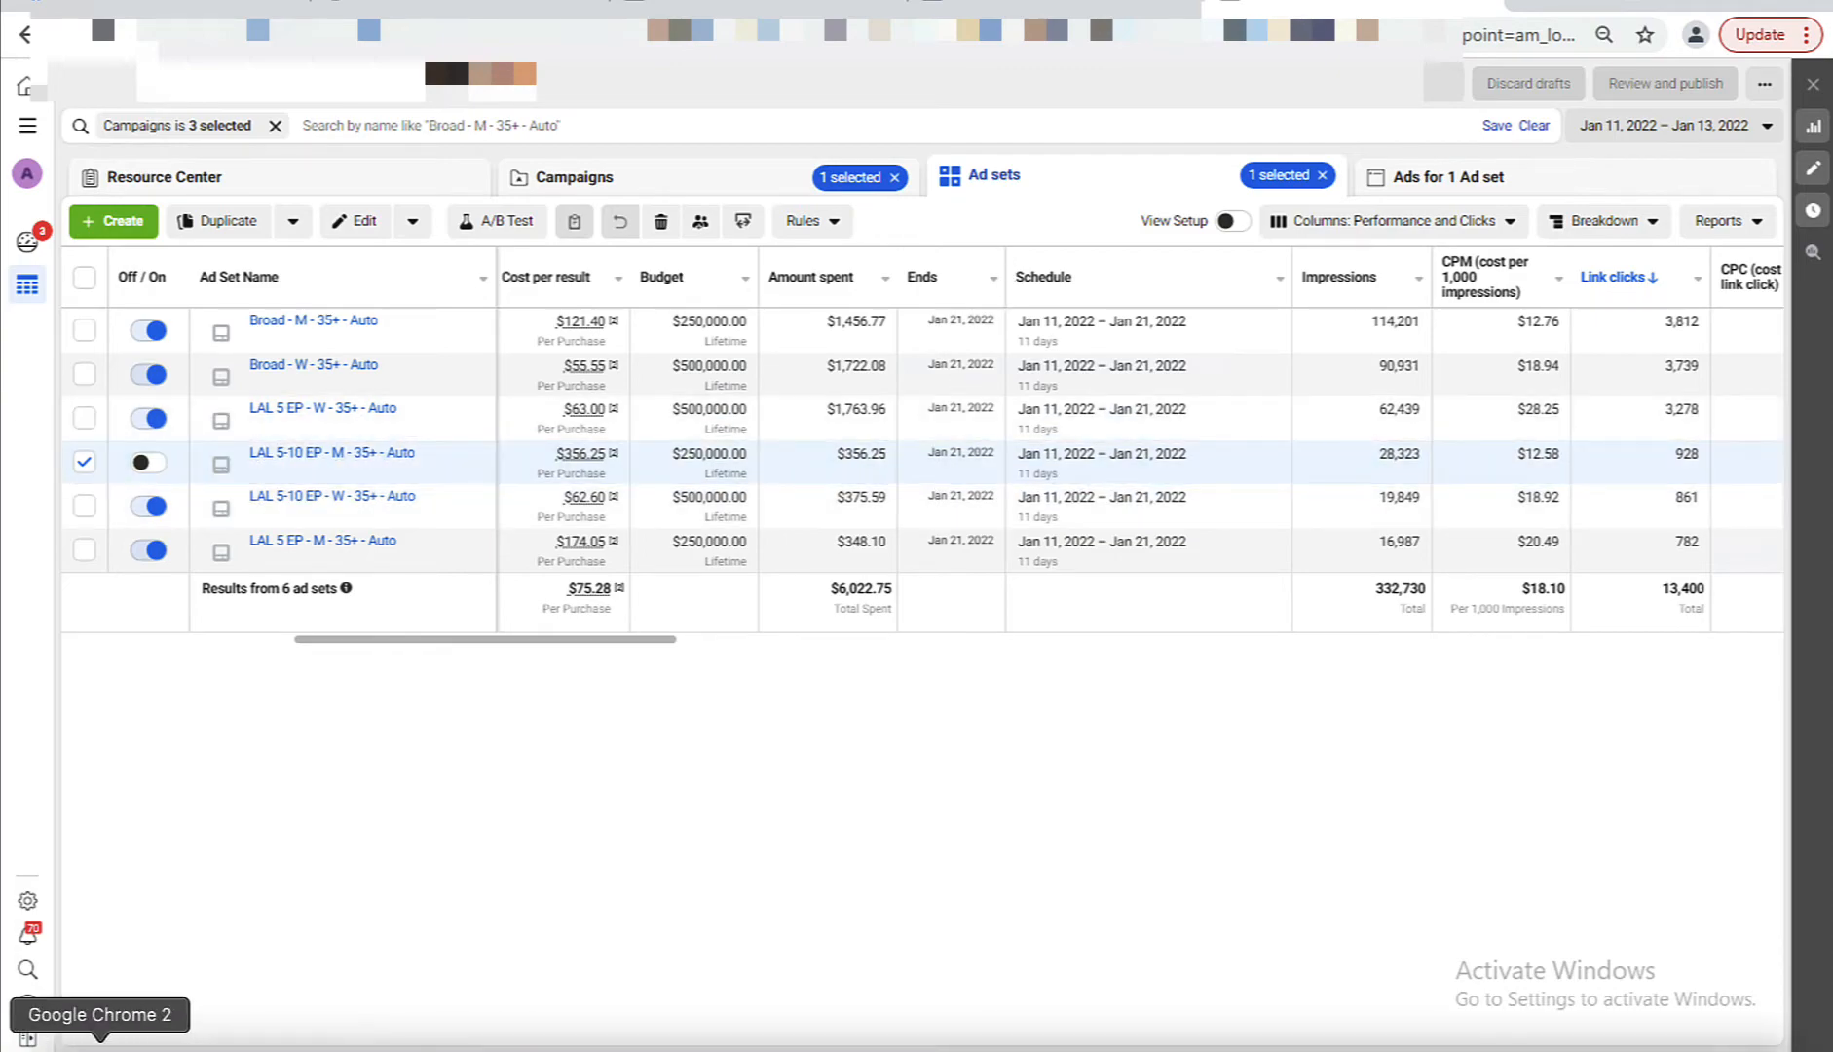
{"action": "left_click", "coordinate": [73, 1034]}
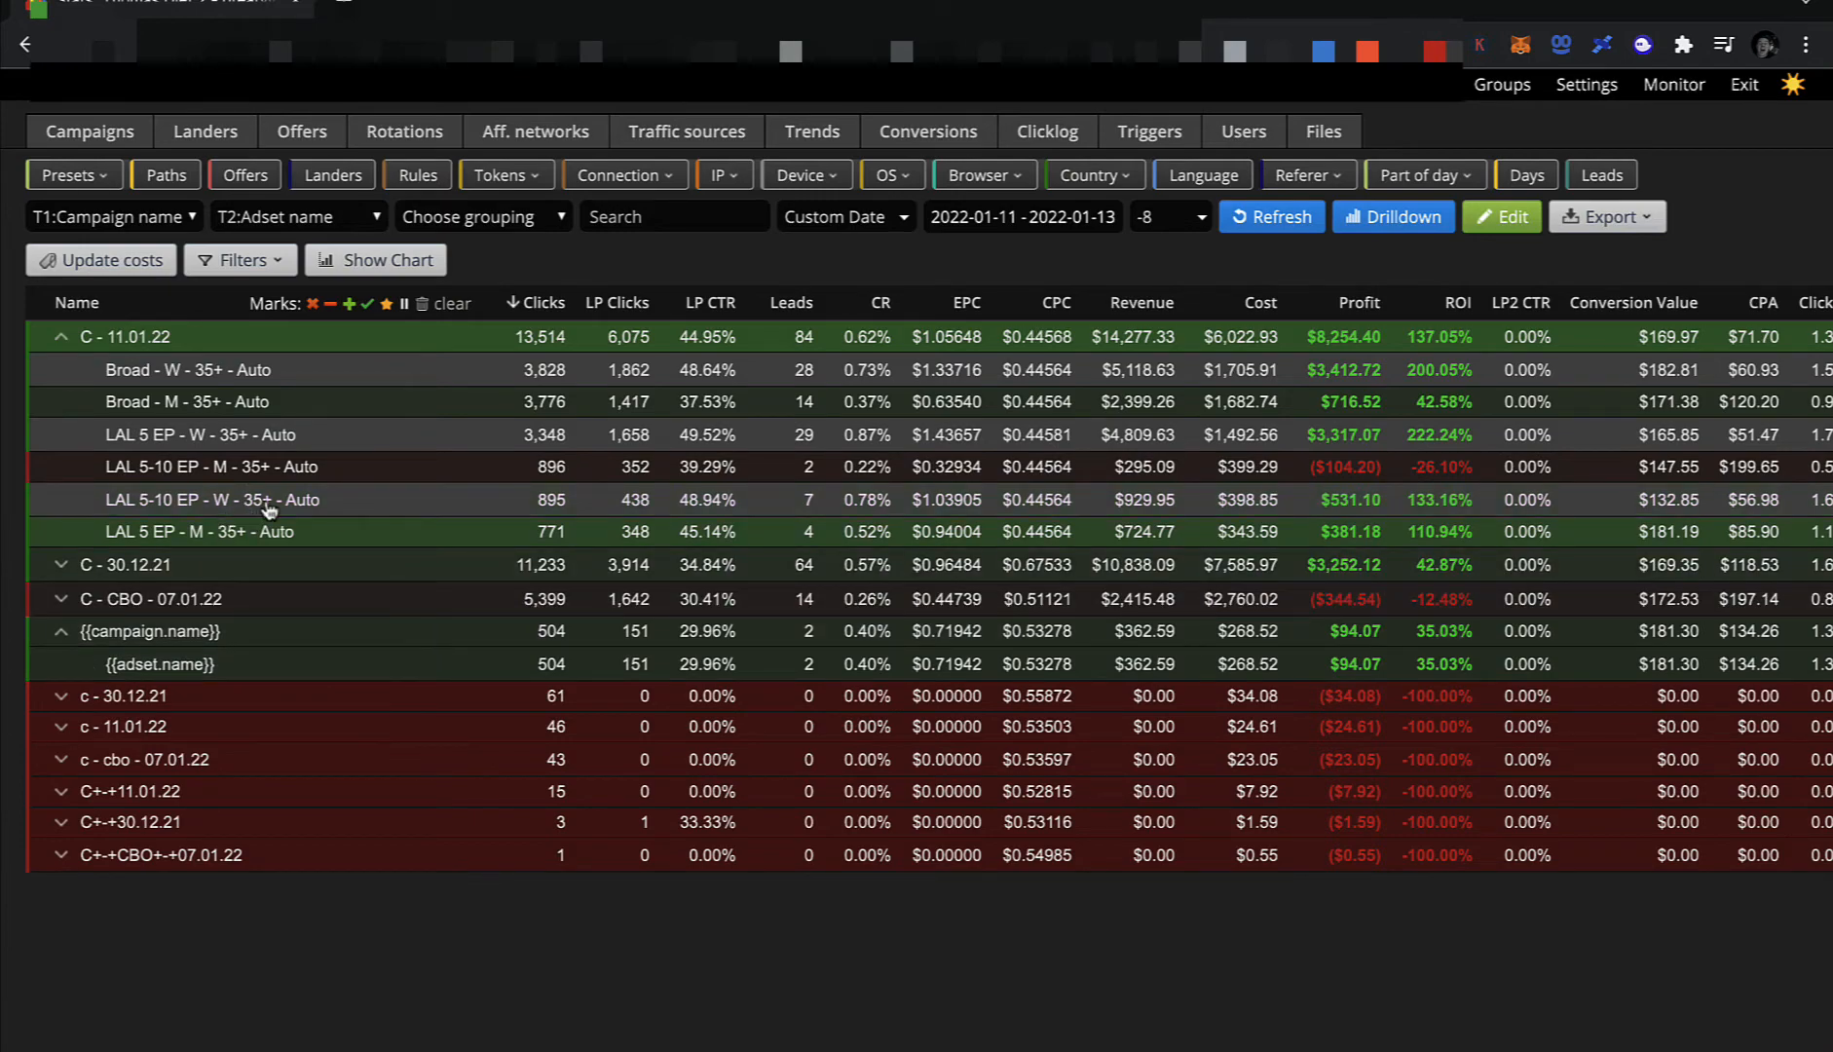
{"action": "left_click", "coordinate": [270, 1048]}
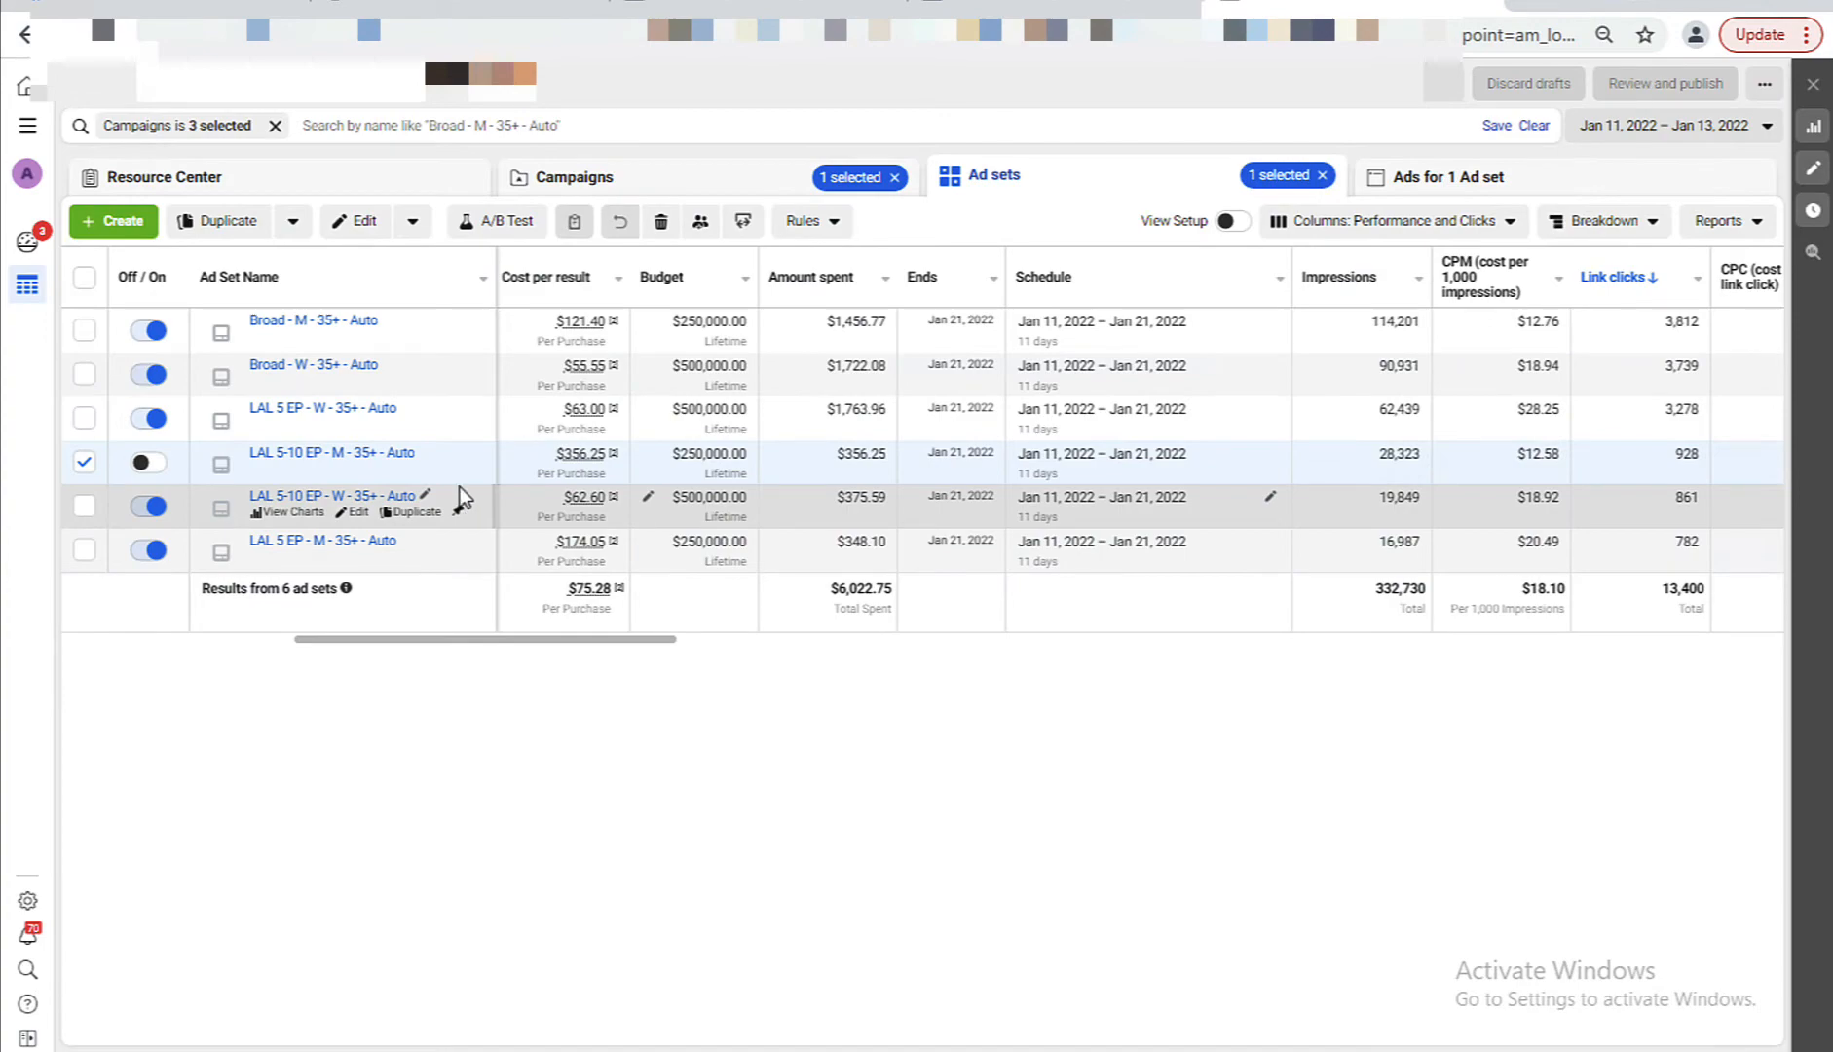
{"action": "left_click", "coordinate": [463, 498]}
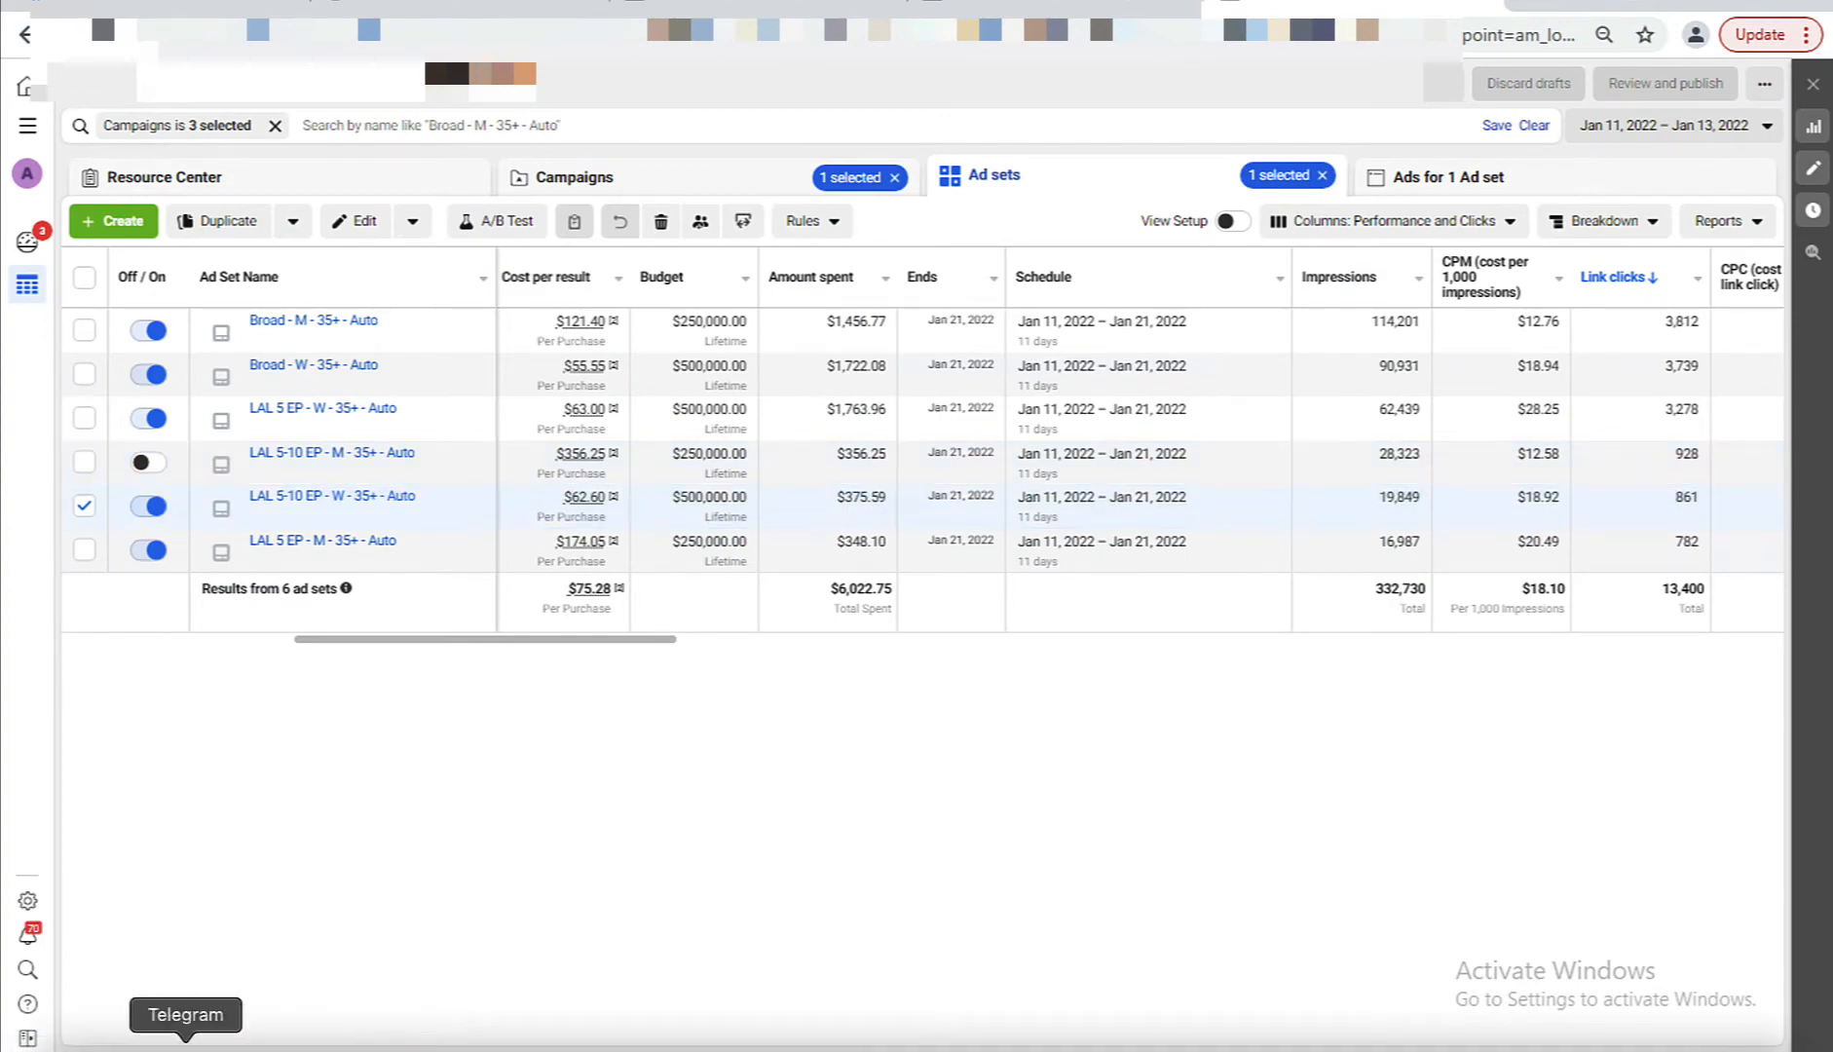
{"action": "left_click", "coordinate": [115, 1044]}
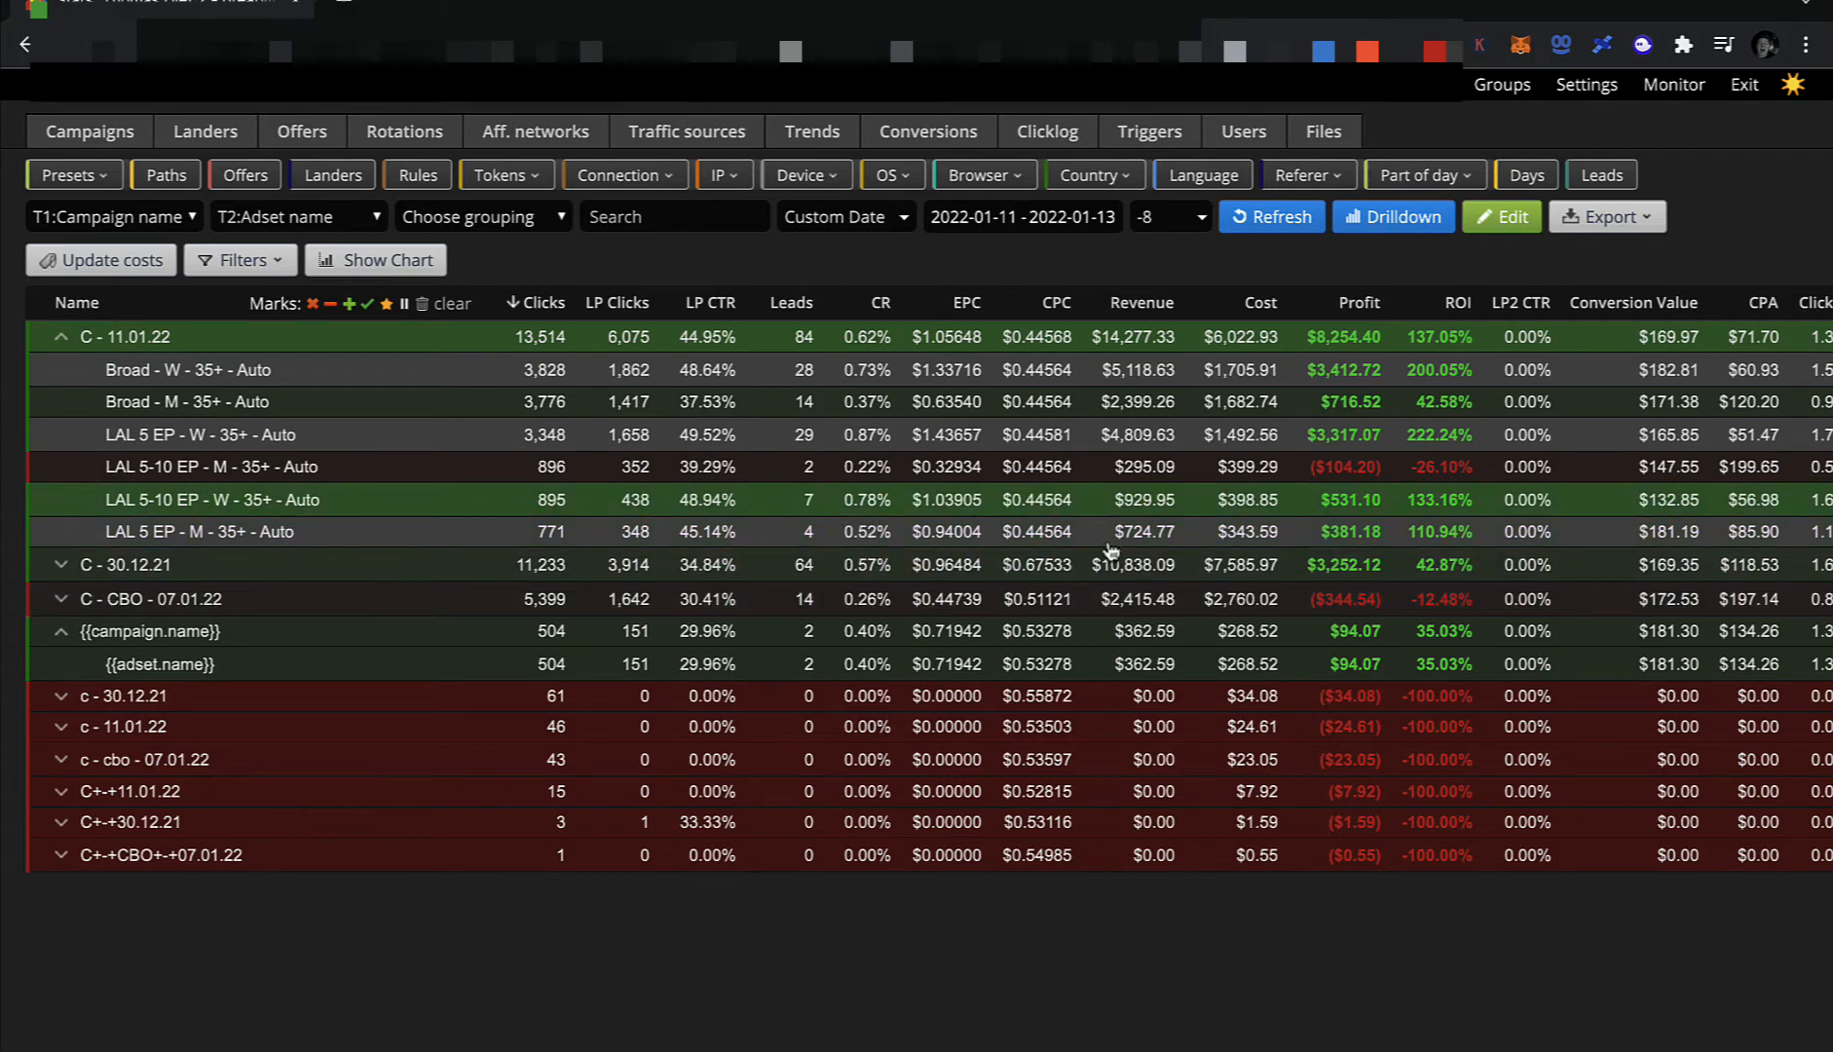
Compare the LAL 5 EP - M - 35+ - Auto ad set between Ads Manager and the tracker, ending in Ads Manager.
{"action": "left_click", "coordinate": [273, 1047]}
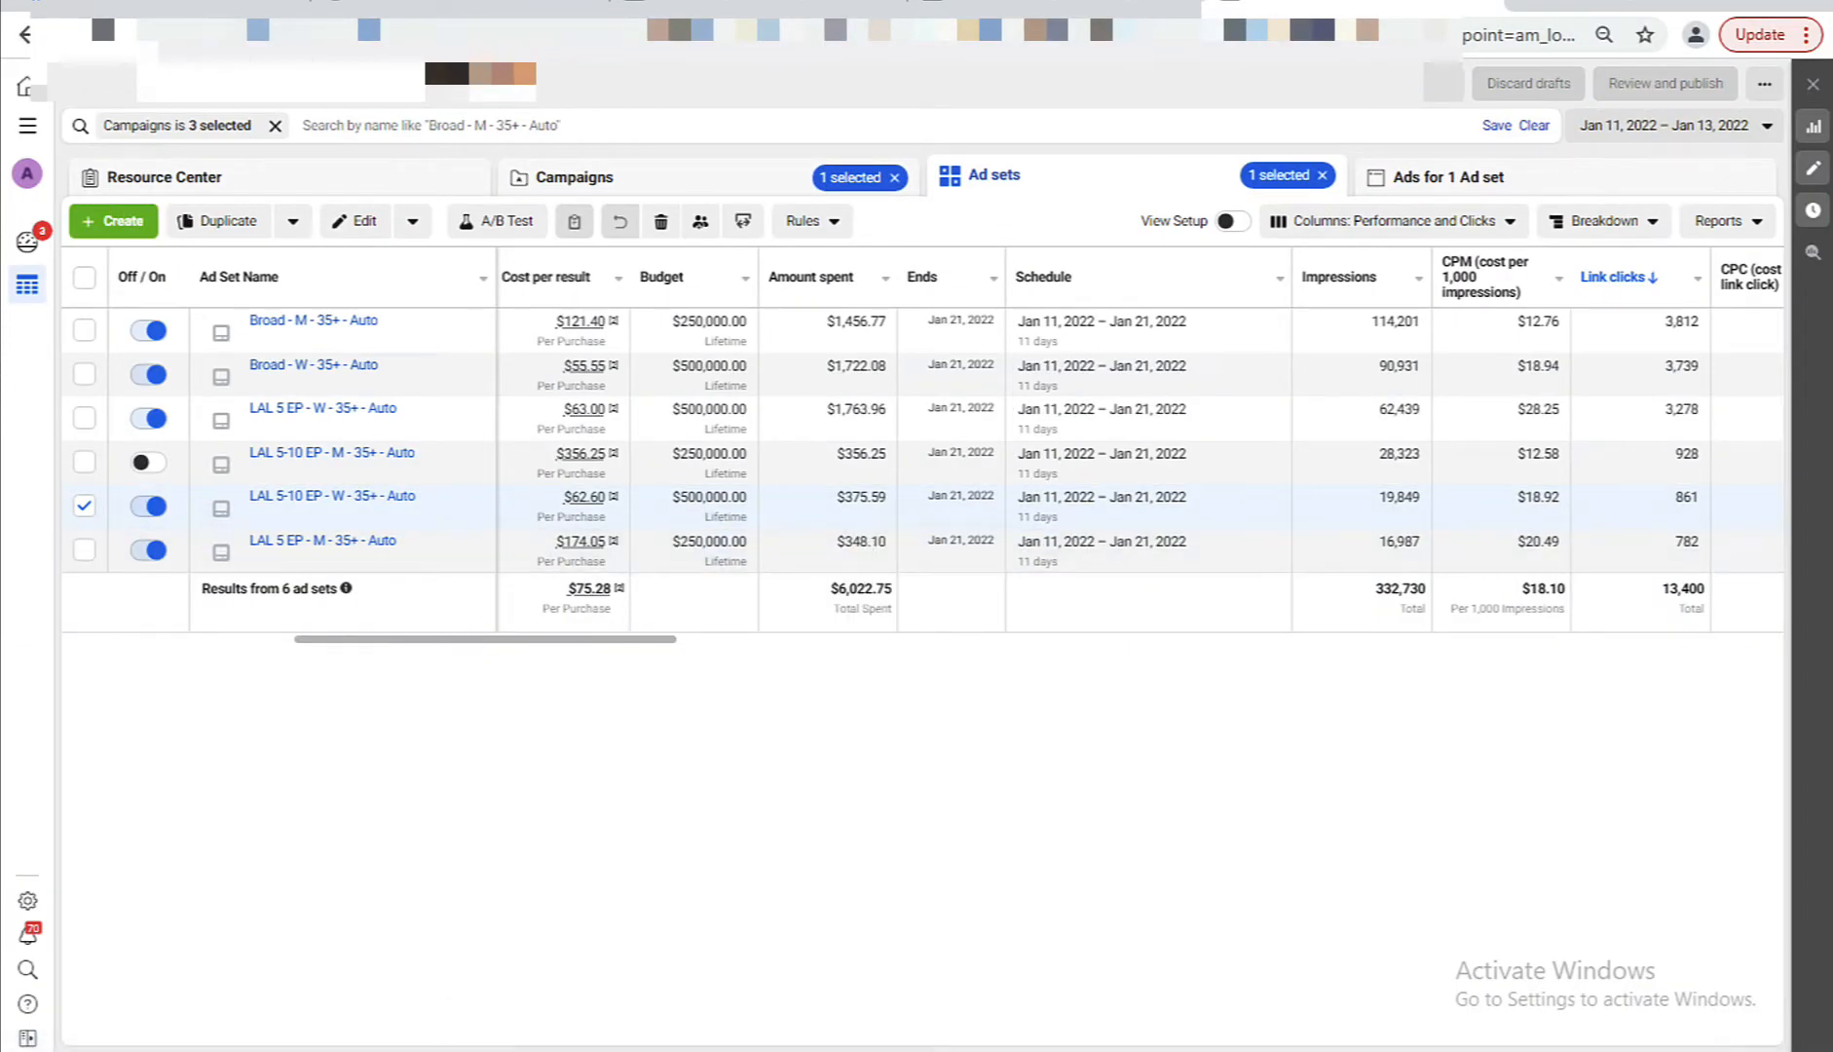
{"action": "left_click", "coordinate": [100, 1047]}
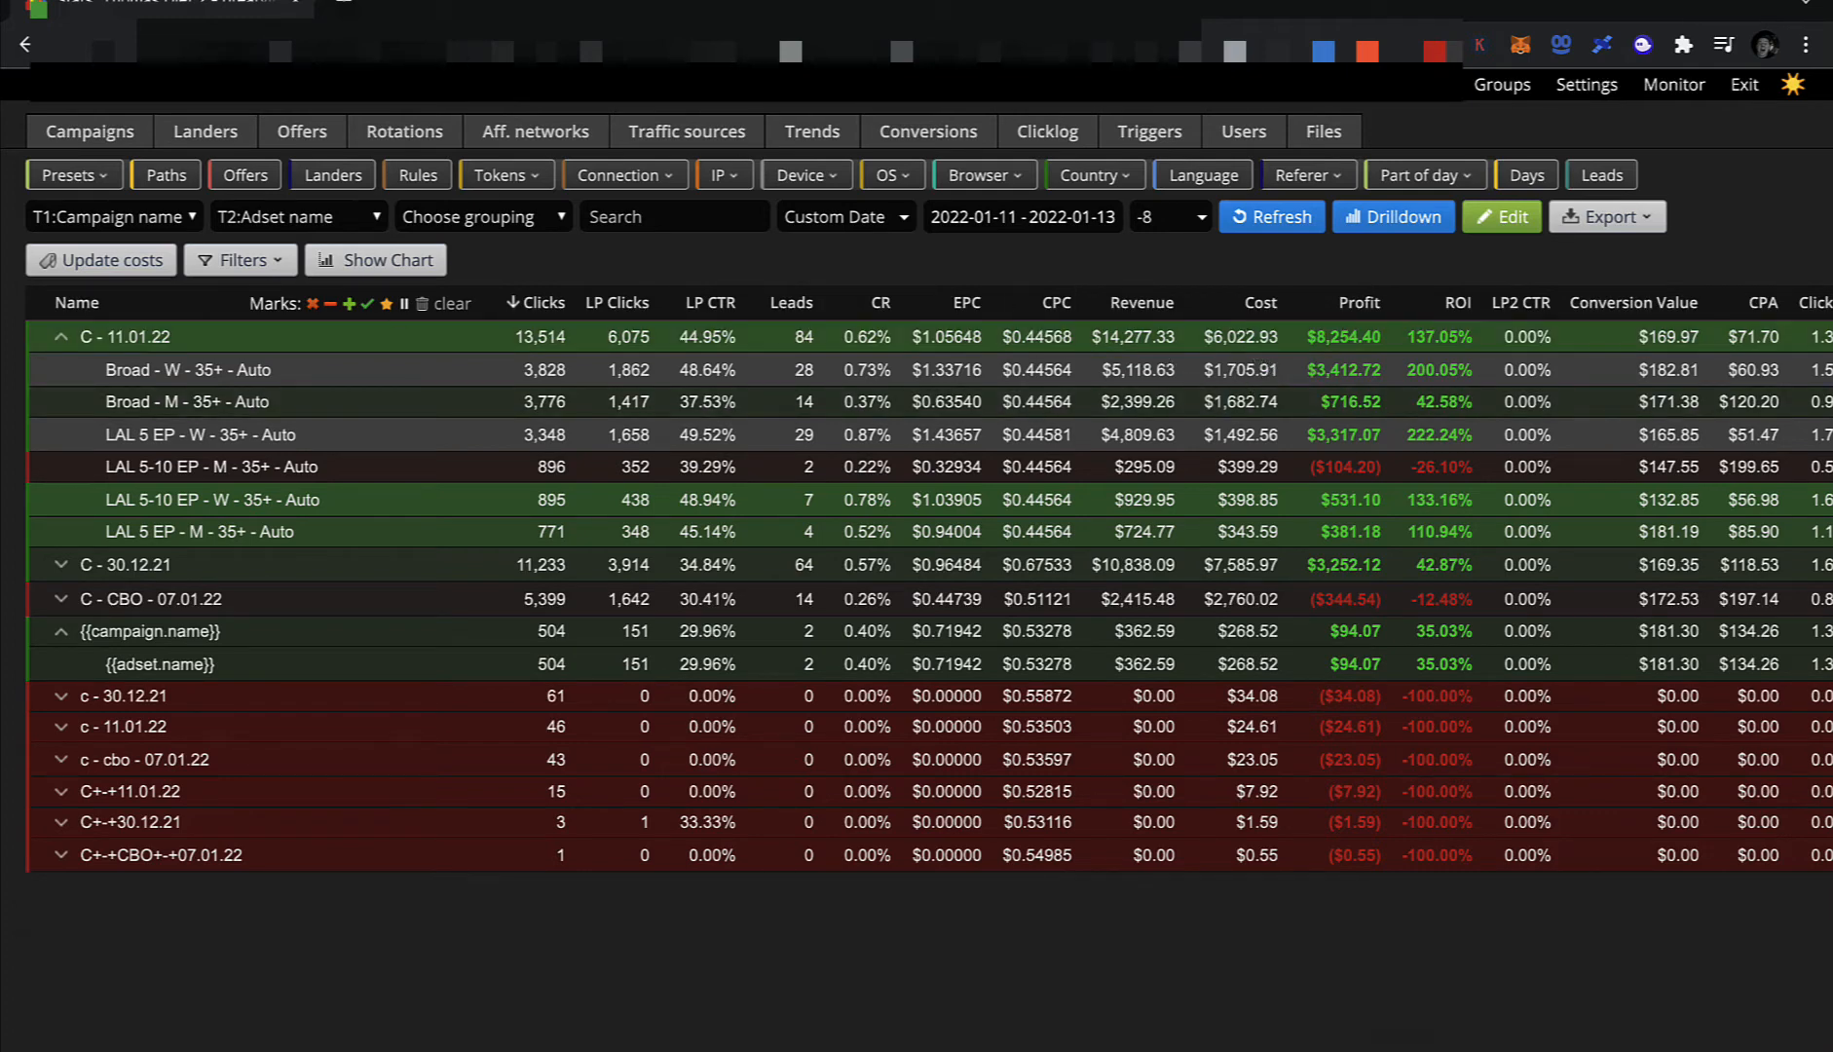
{"action": "left_click", "coordinate": [99, 1044]}
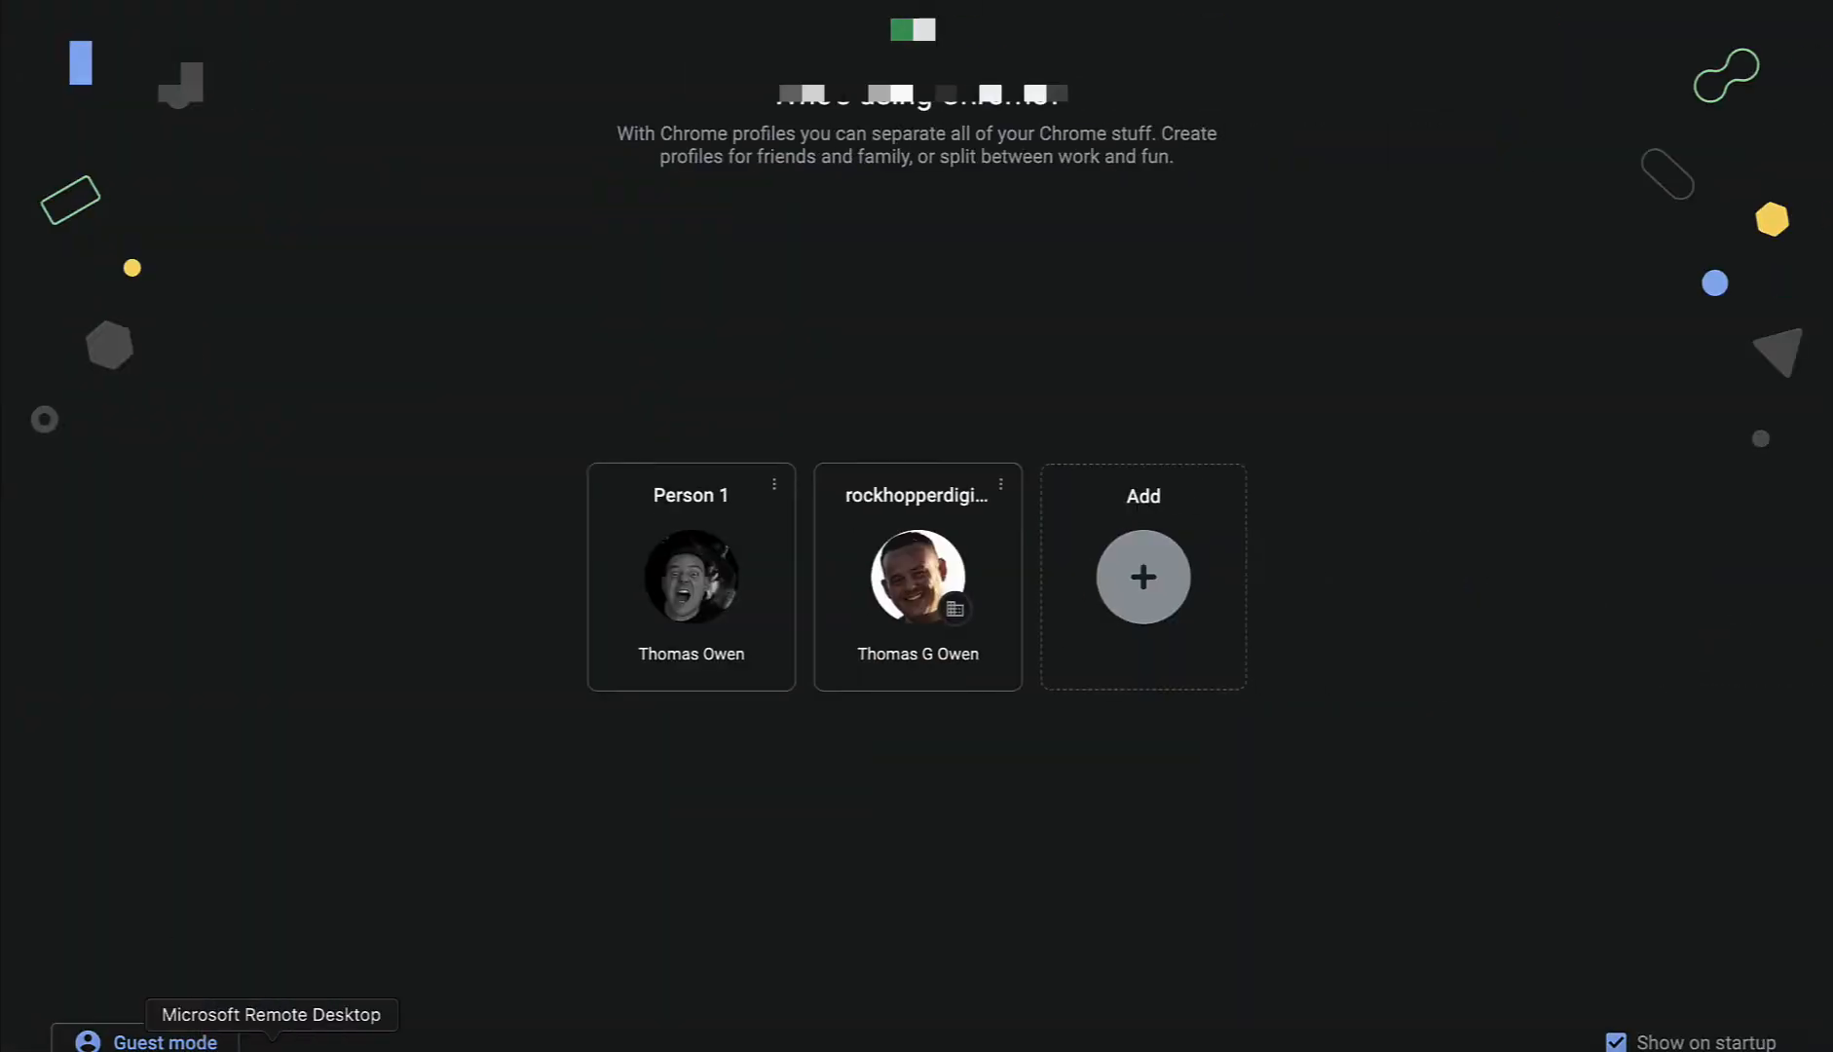
{"action": "left_click", "coordinate": [272, 1047]}
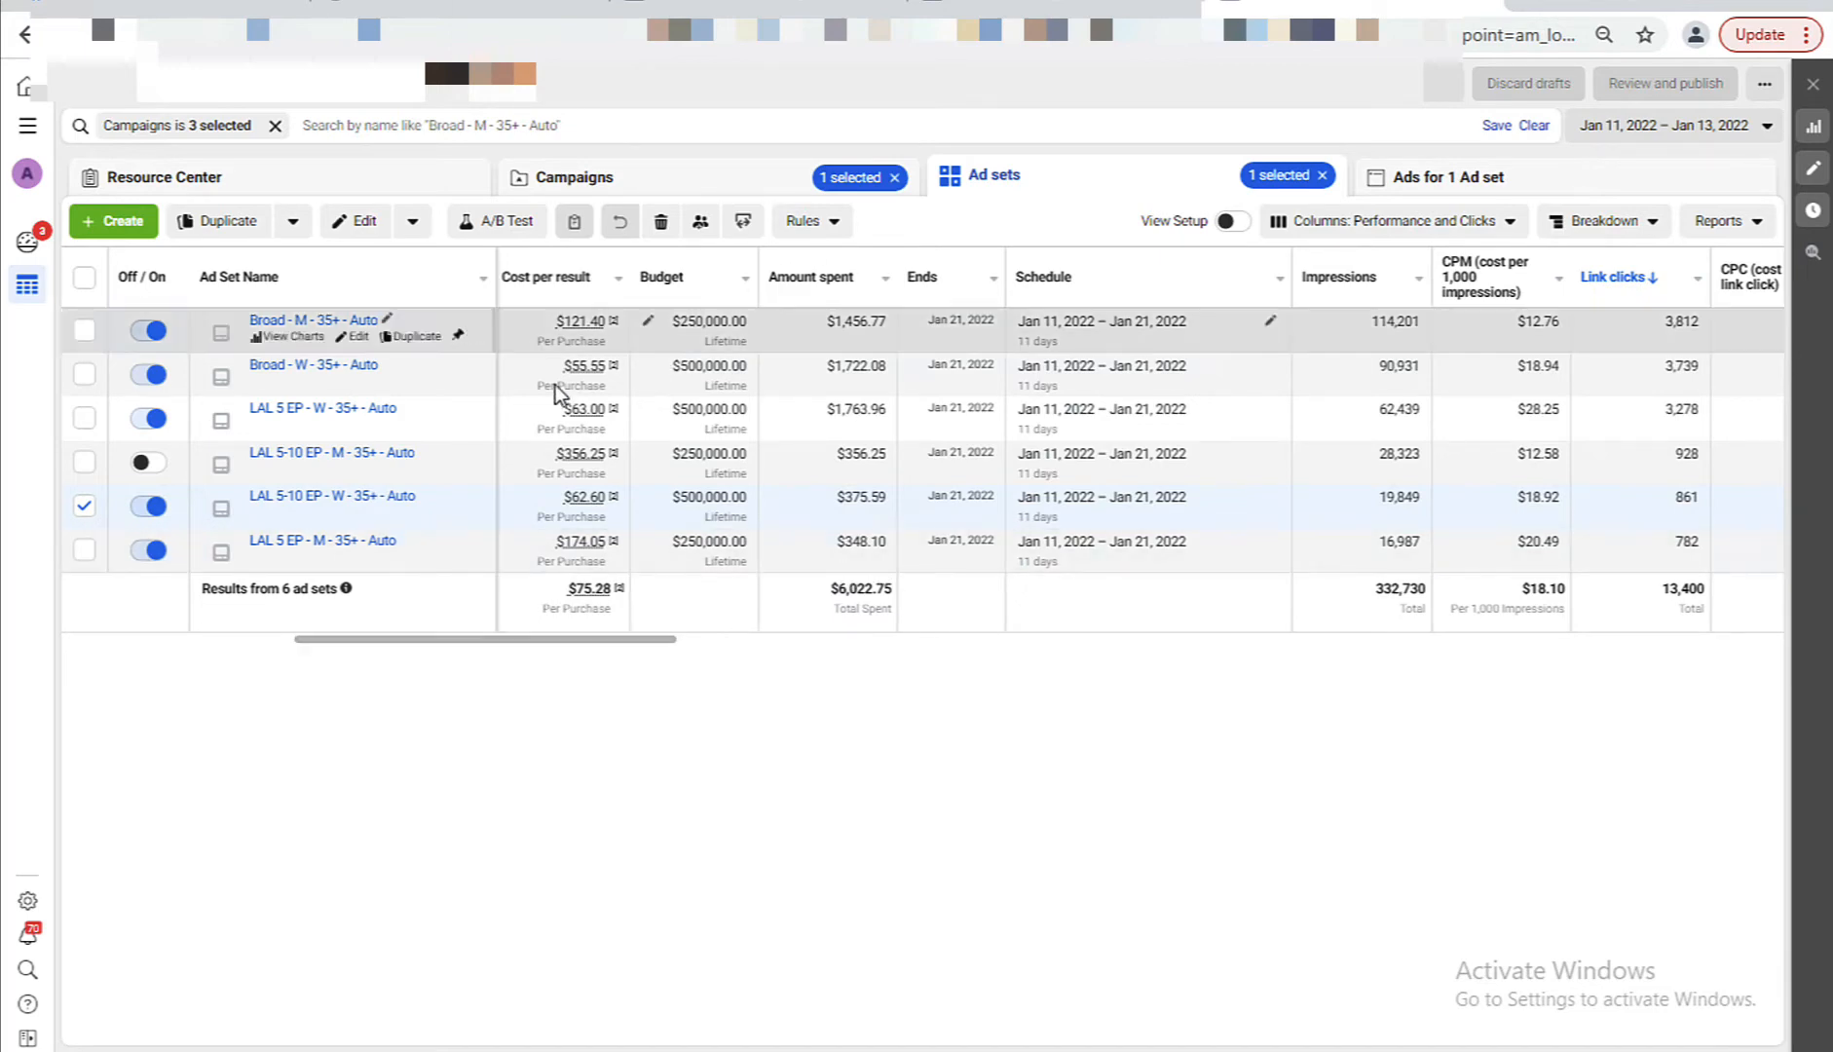
Select the Broad - W, LAL 5 EP - W and LAL 5-10 EP - W ad sets in Ads Manager to review them.
{"action": "mouse_move", "coordinate": [429, 336]}
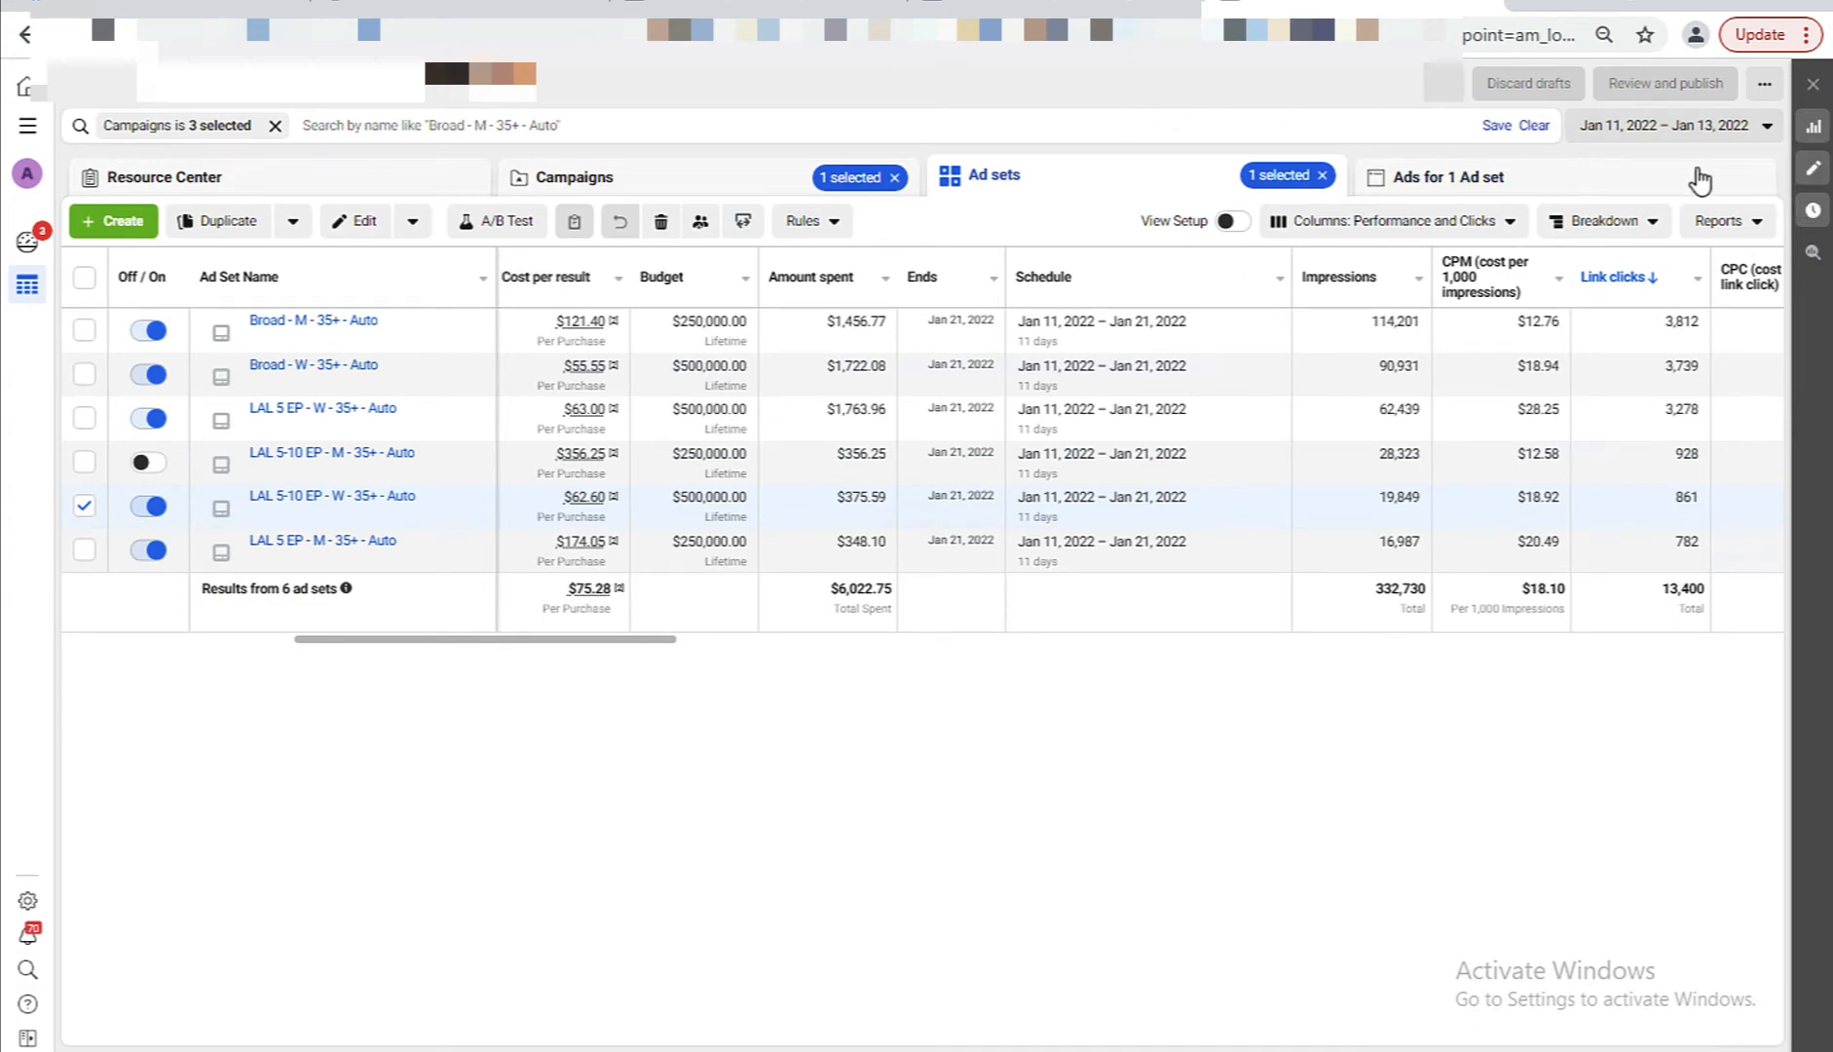
{"action": "mouse_move", "coordinate": [813, 281]}
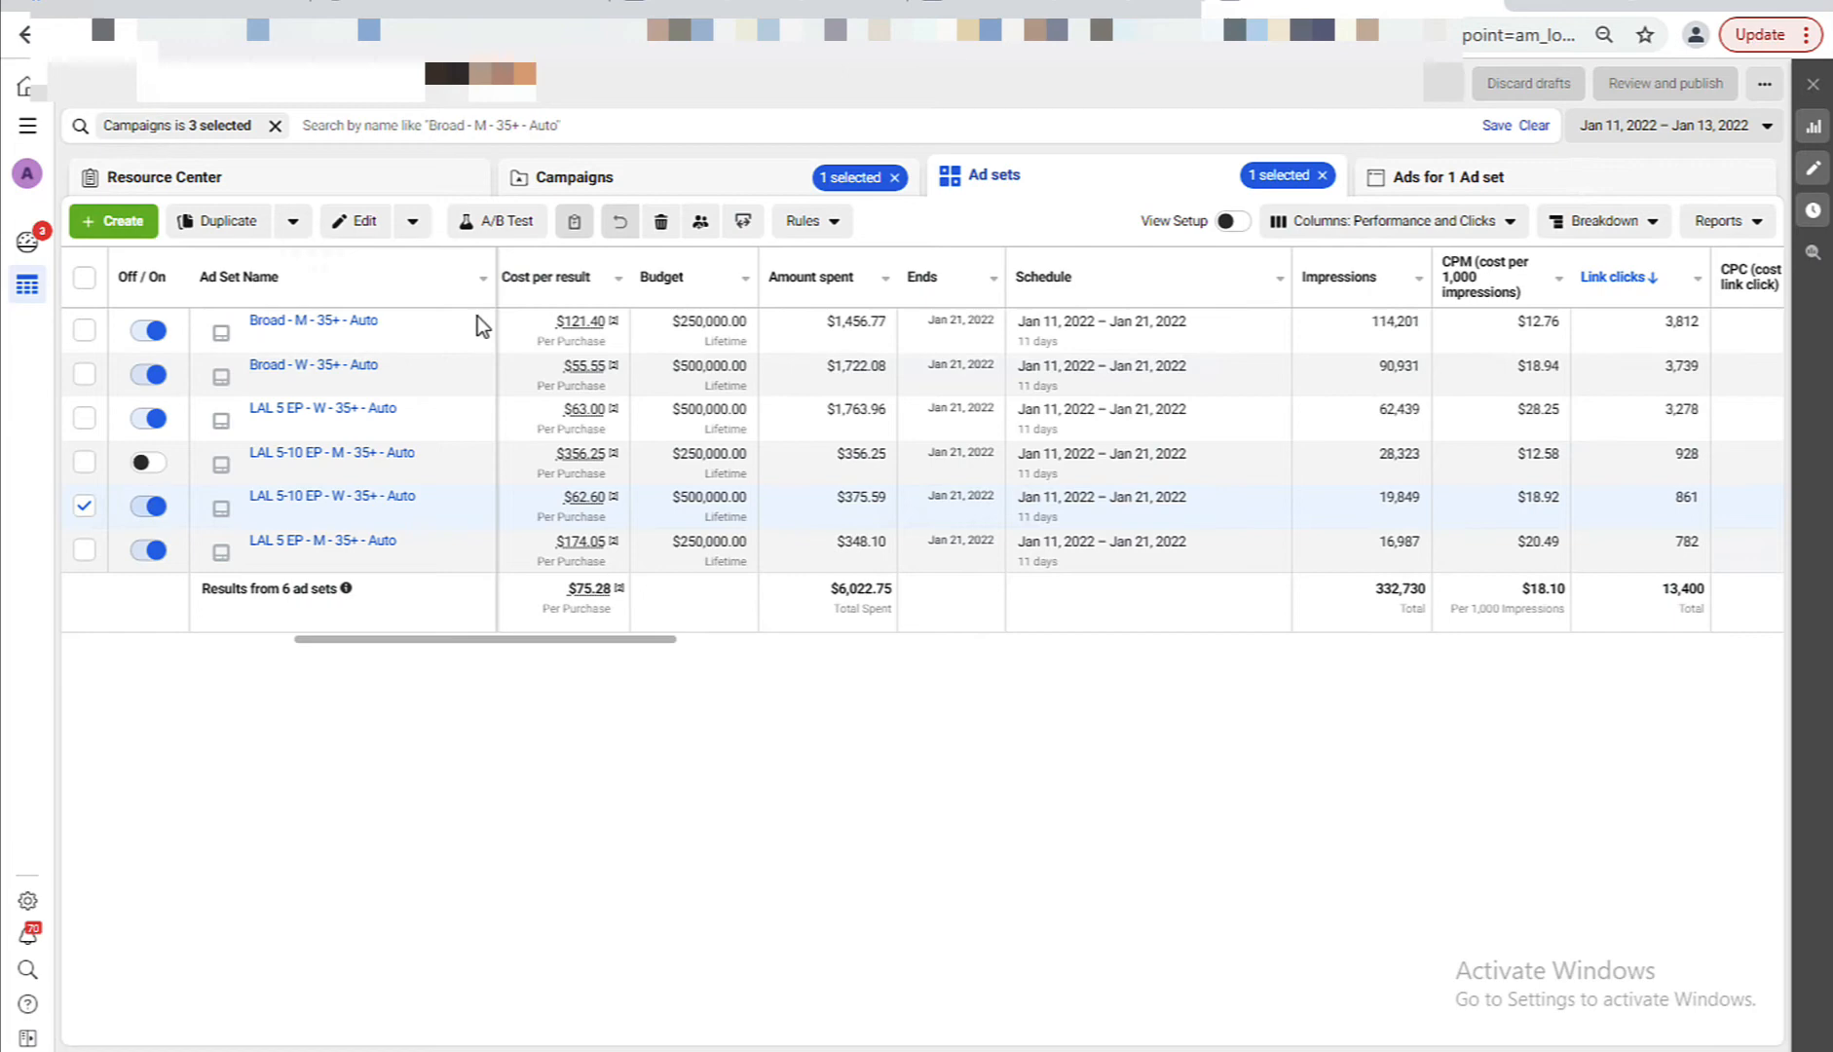
{"action": "left_click", "coordinate": [481, 374]}
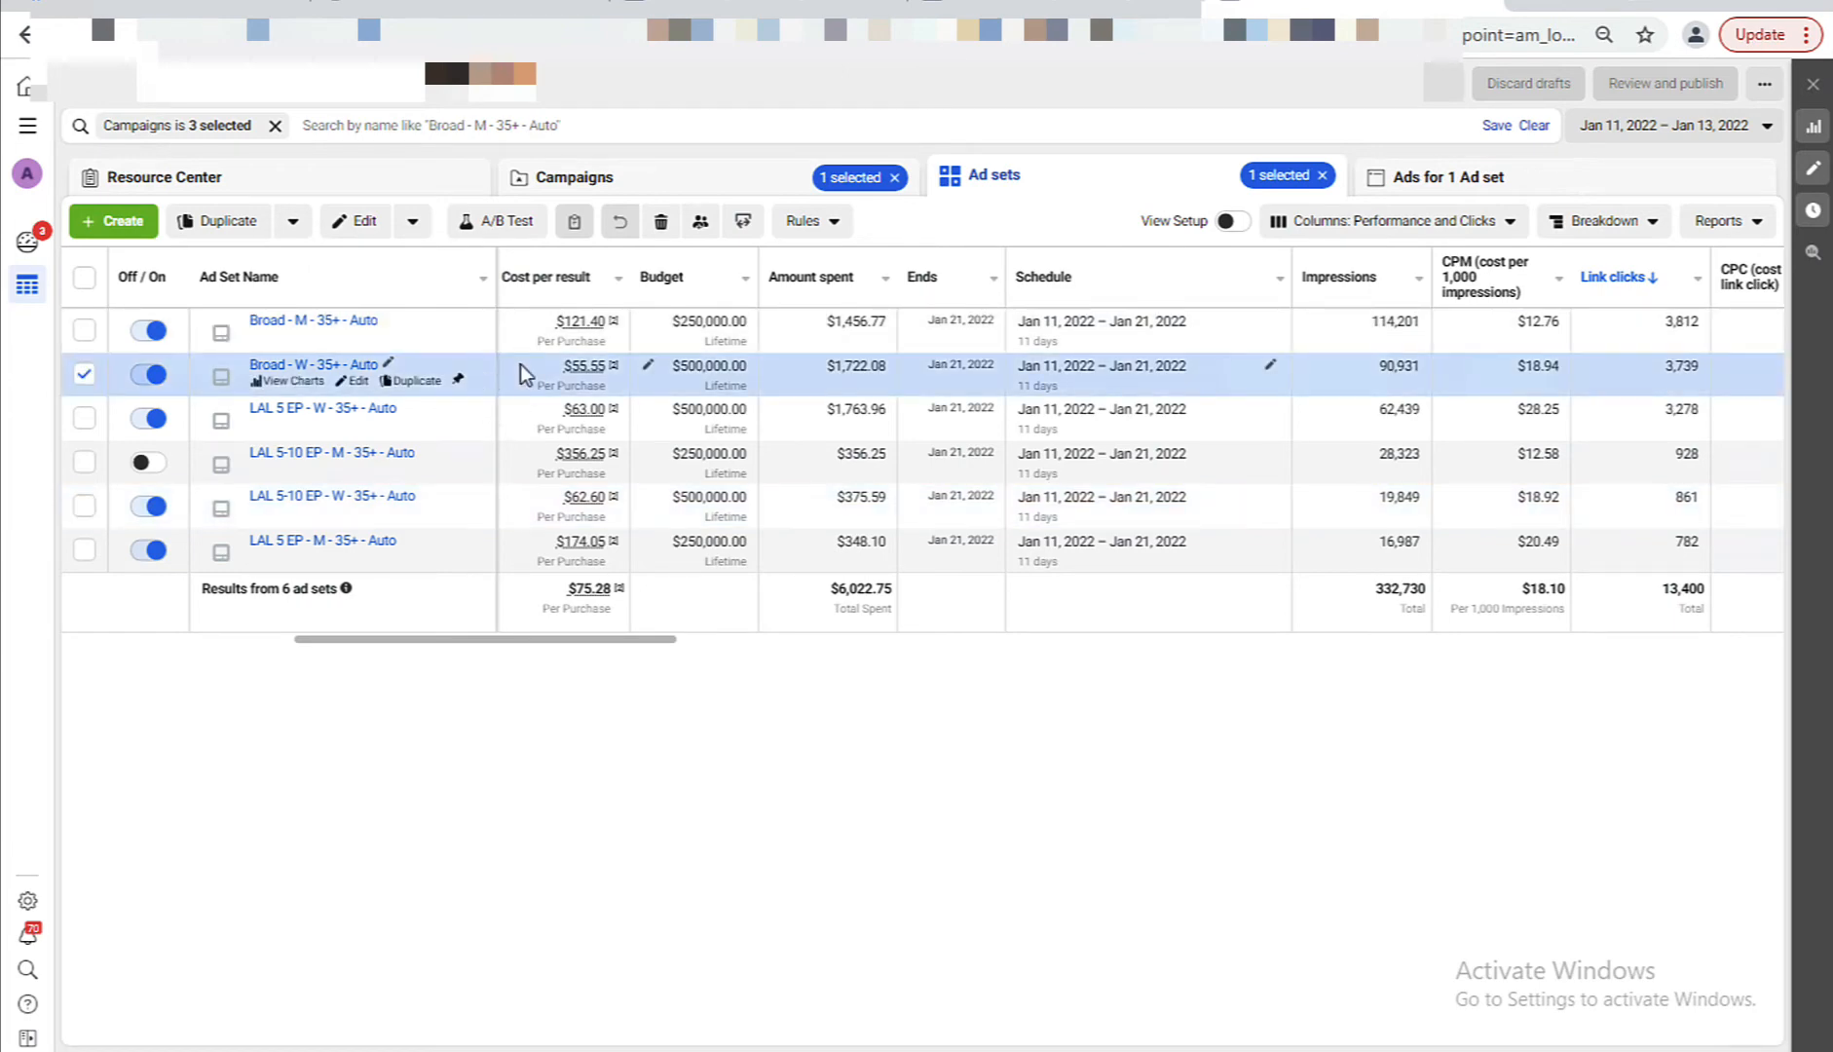
{"action": "left_click", "coordinate": [85, 420]}
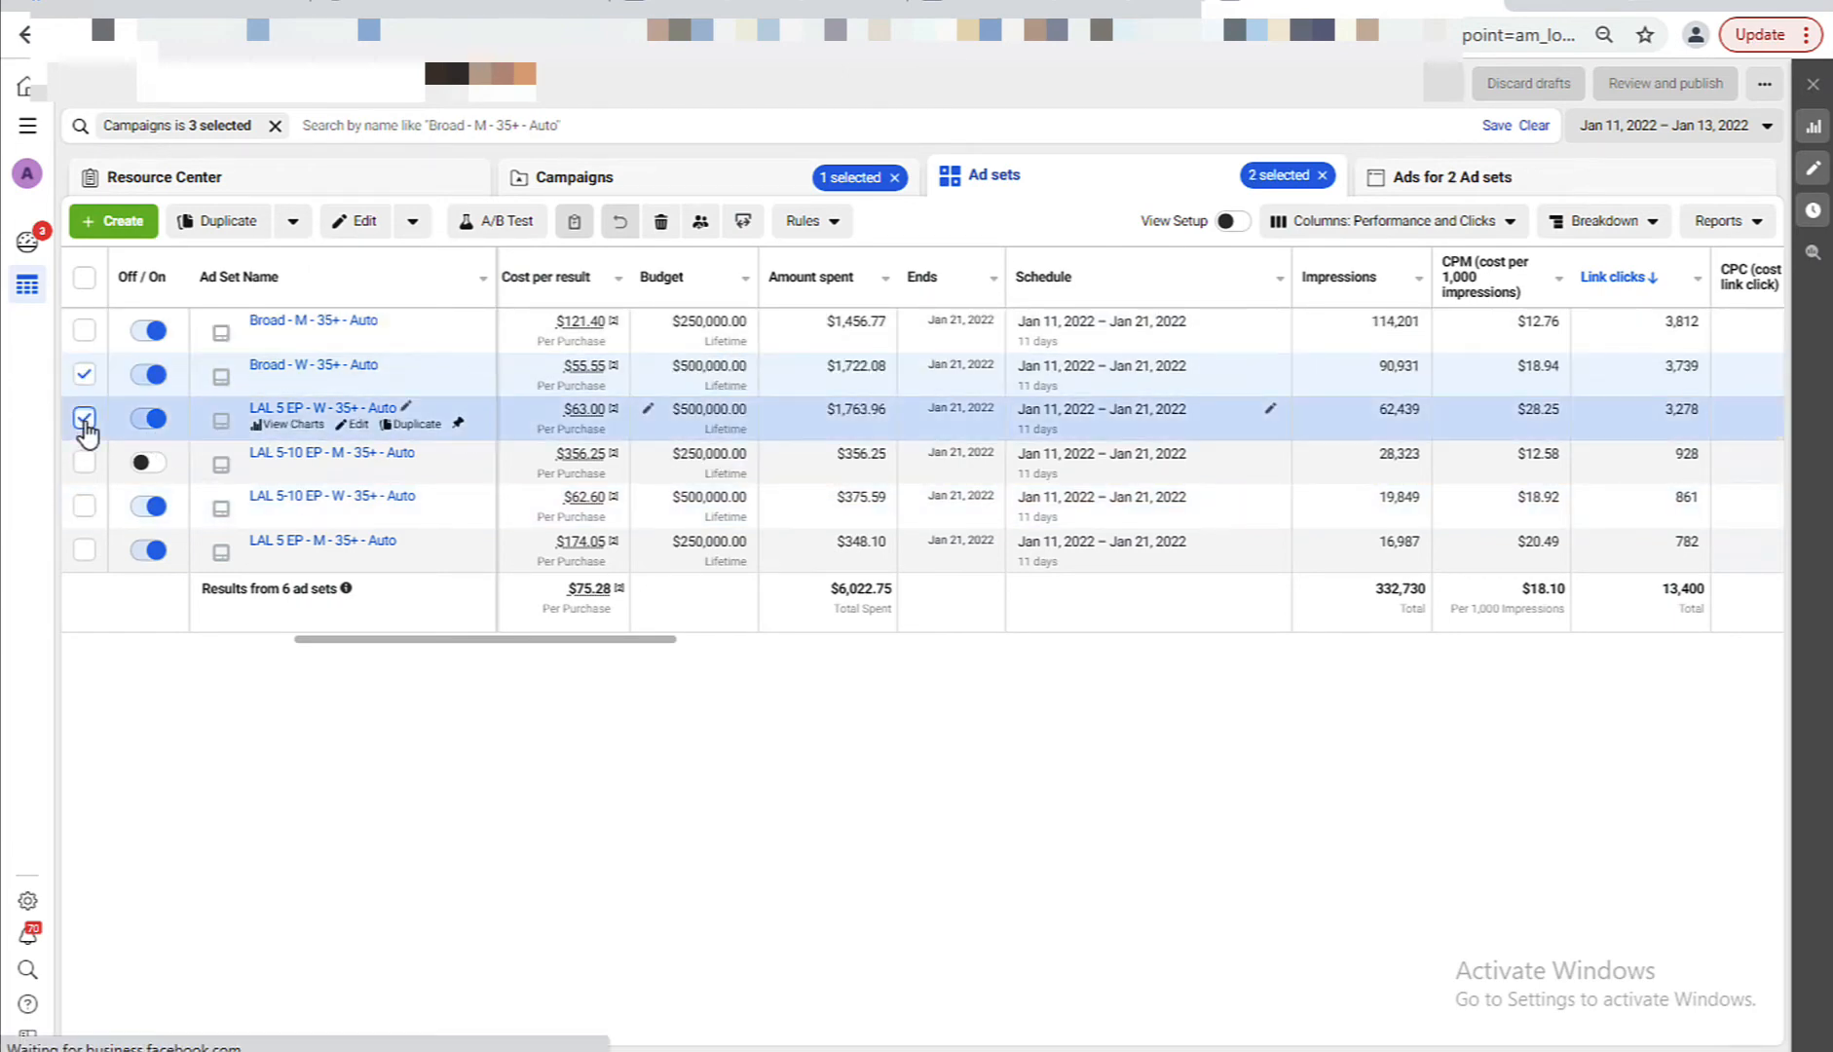
{"action": "left_click", "coordinate": [84, 505]}
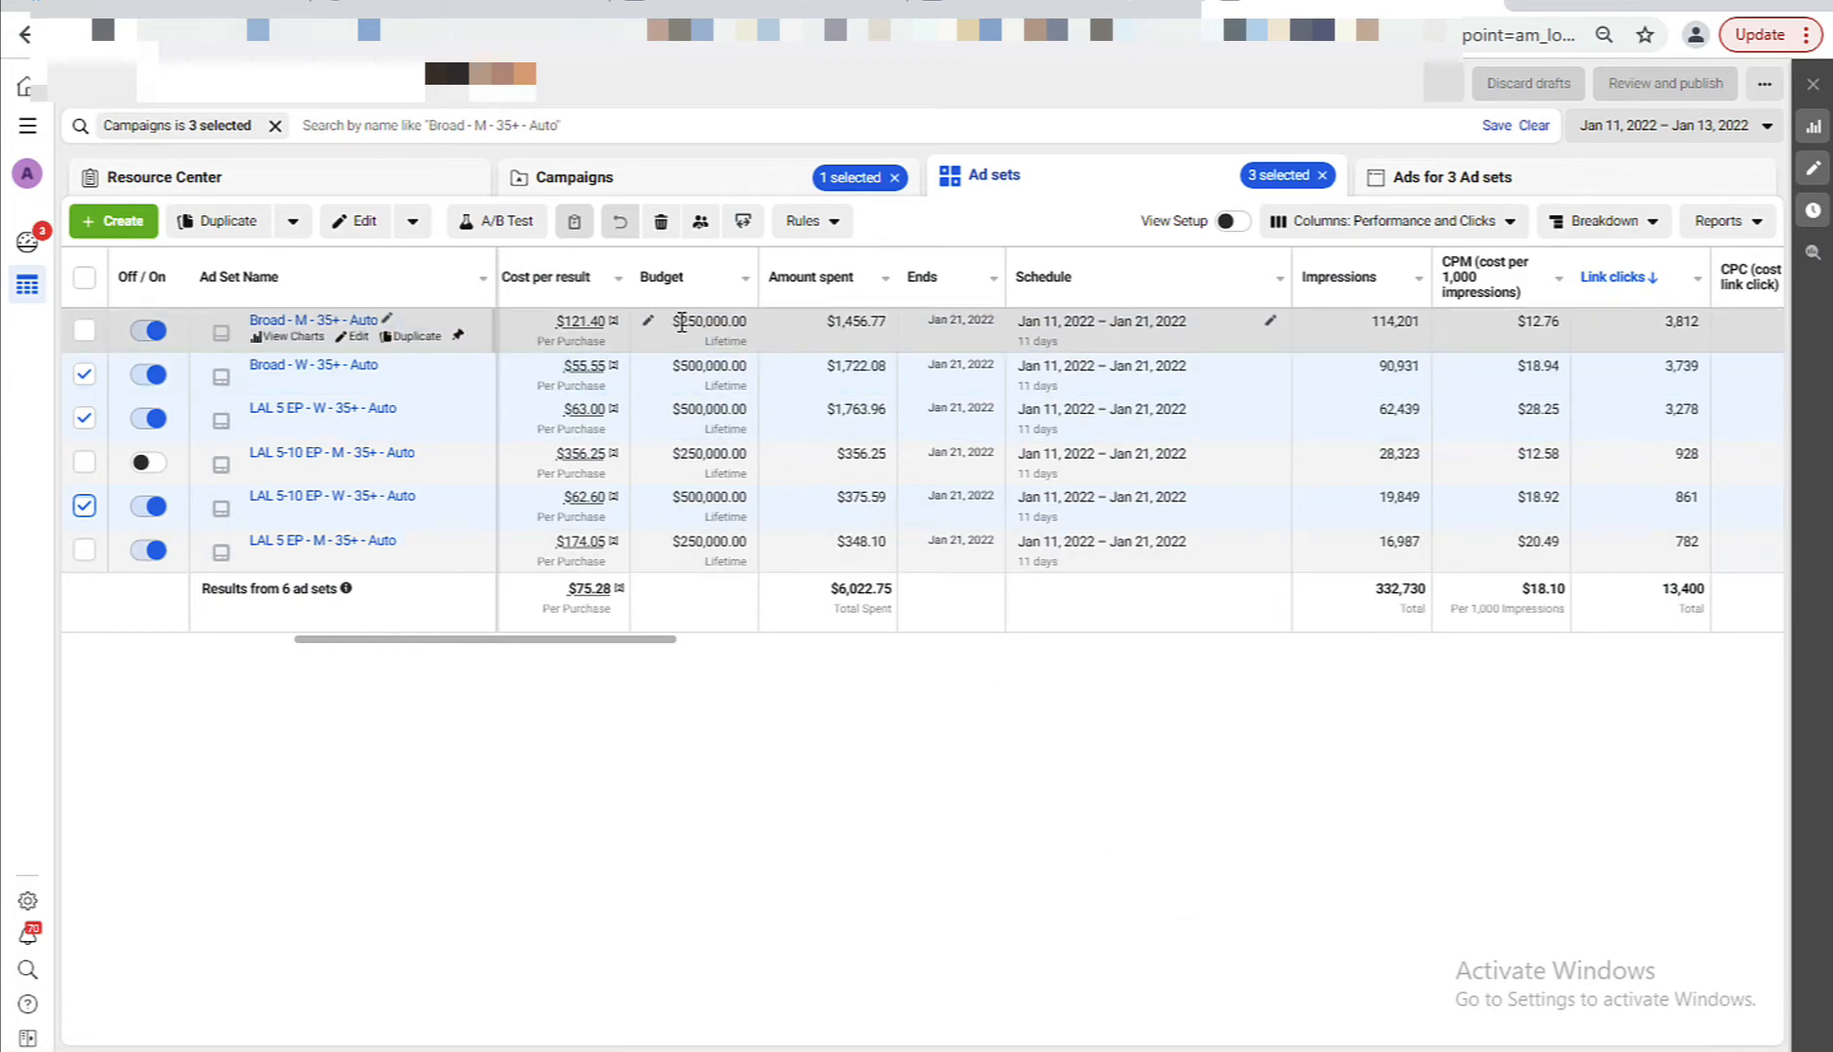
Examine the lifetime budgets of the Broad - M, Broad - W, LAL 5 EP - W and LAL 5-10 EP - W ad sets and clear the selection.
{"action": "left_click_drag", "start_coordinate": [676, 321], "coordinate": [743, 316]}
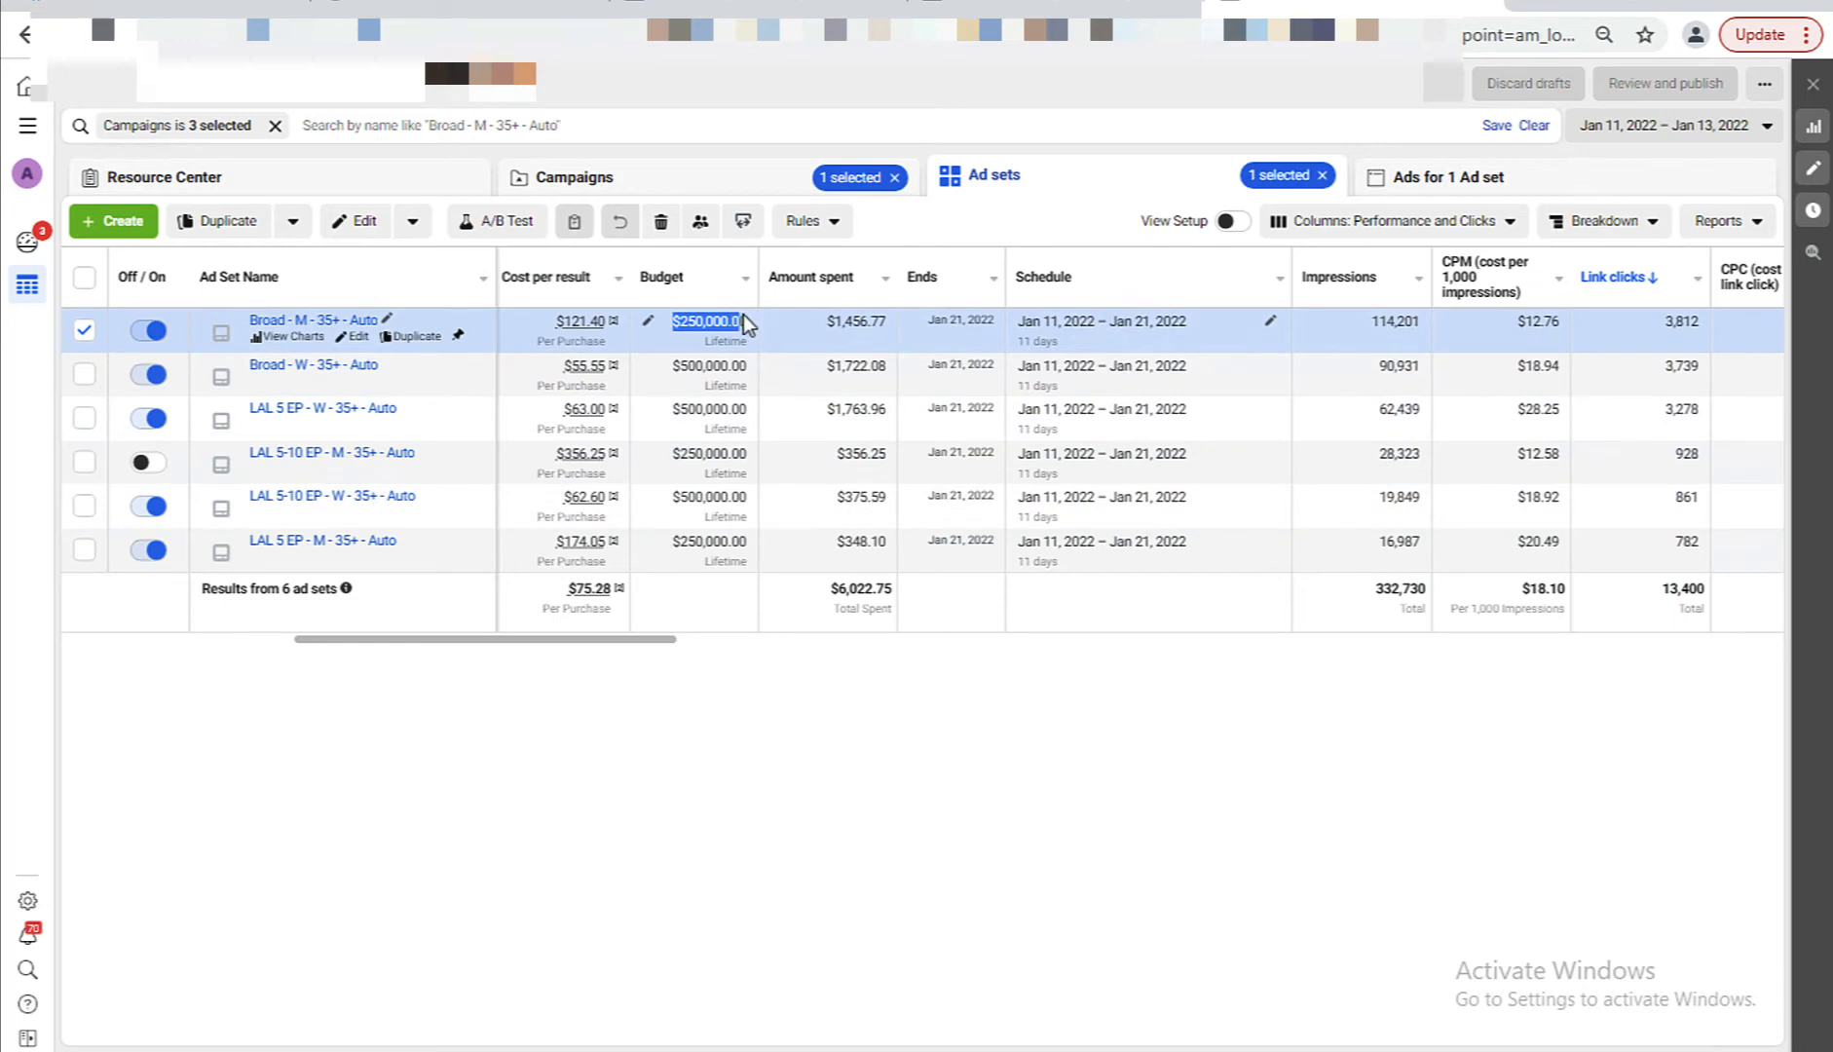
{"action": "left_click", "coordinate": [830, 908]}
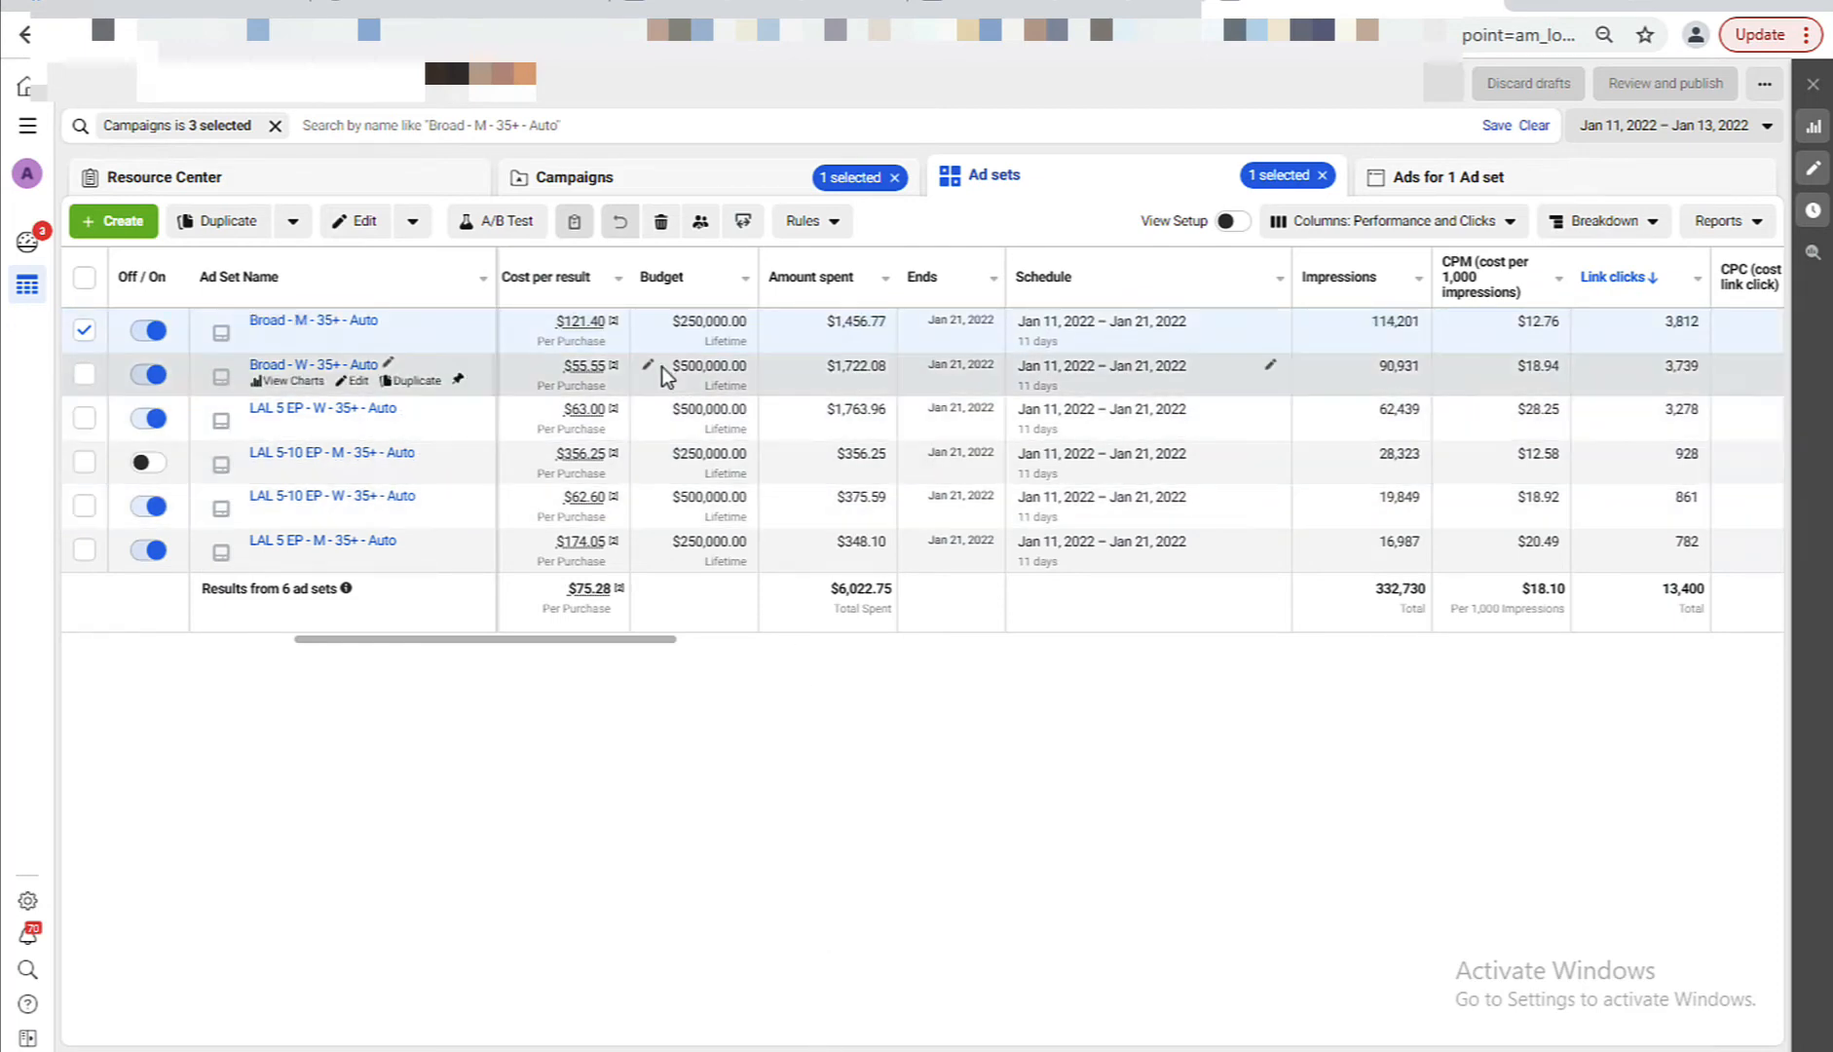
{"action": "left_click_drag", "start_coordinate": [661, 366], "coordinate": [741, 412]}
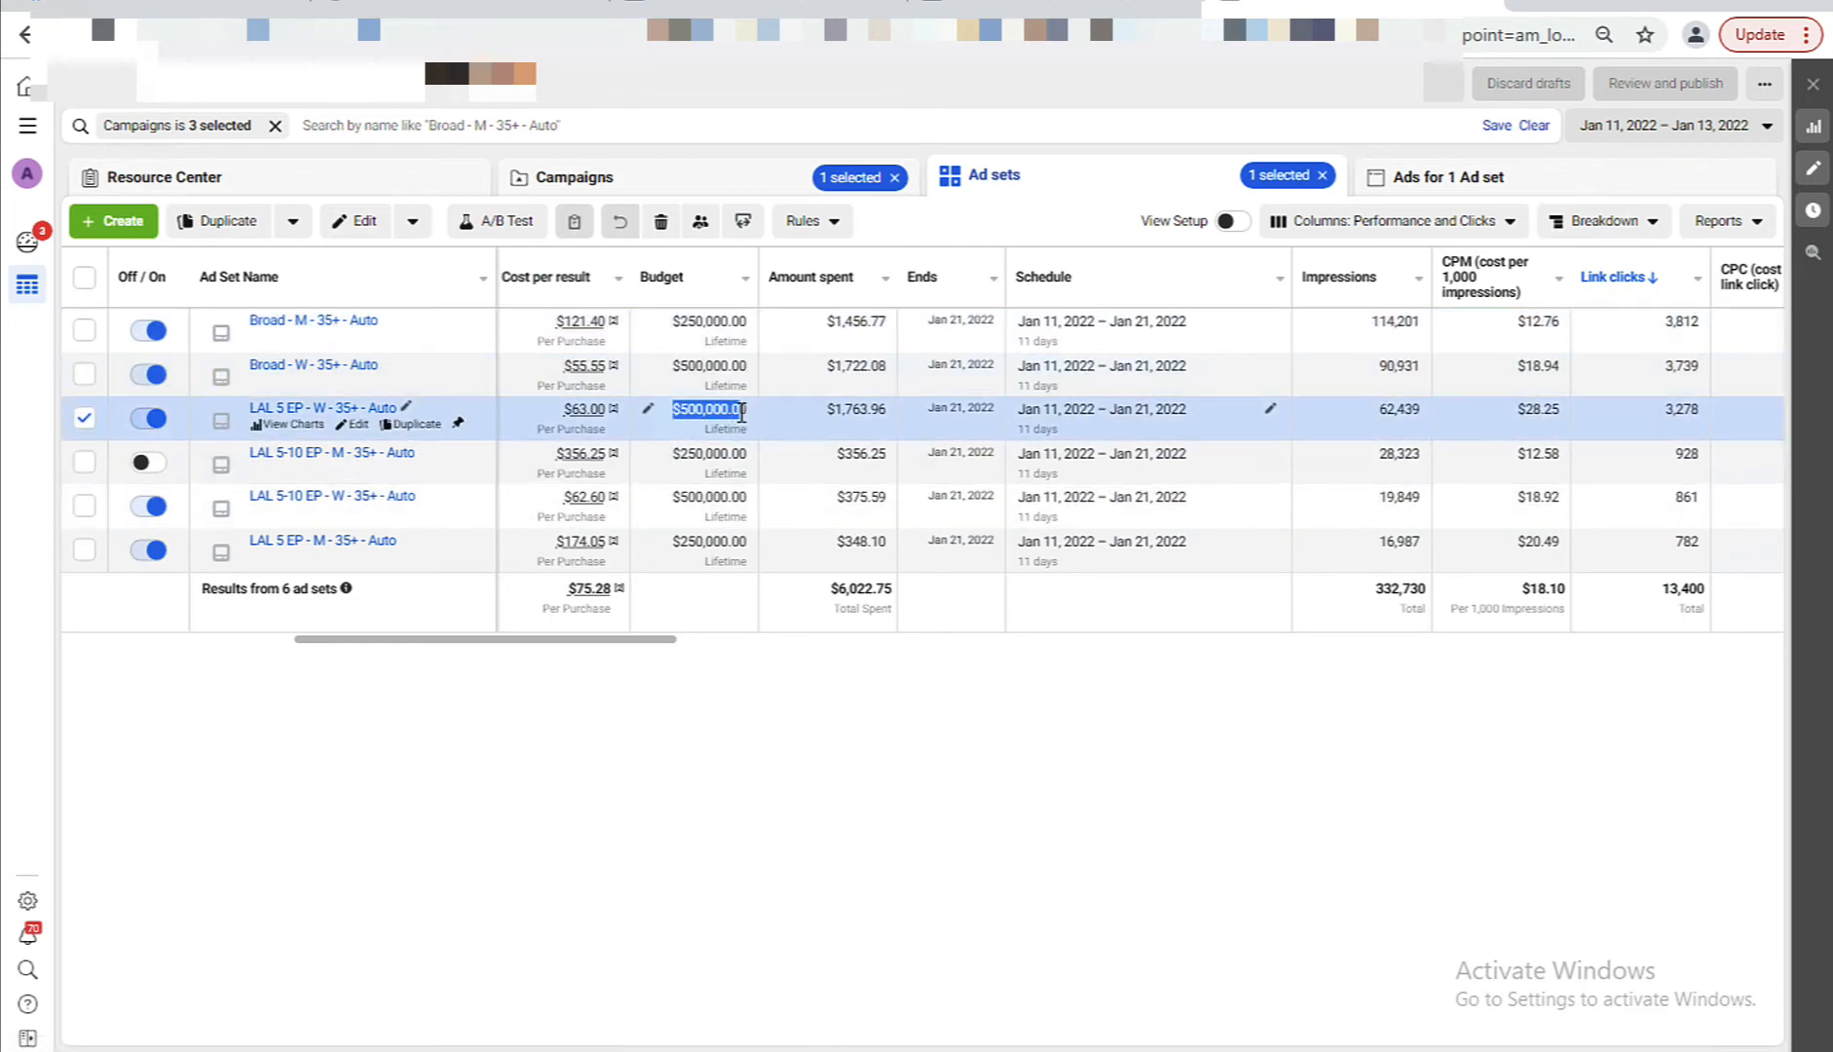
{"action": "left_click_drag", "start_coordinate": [666, 498], "coordinate": [748, 495]}
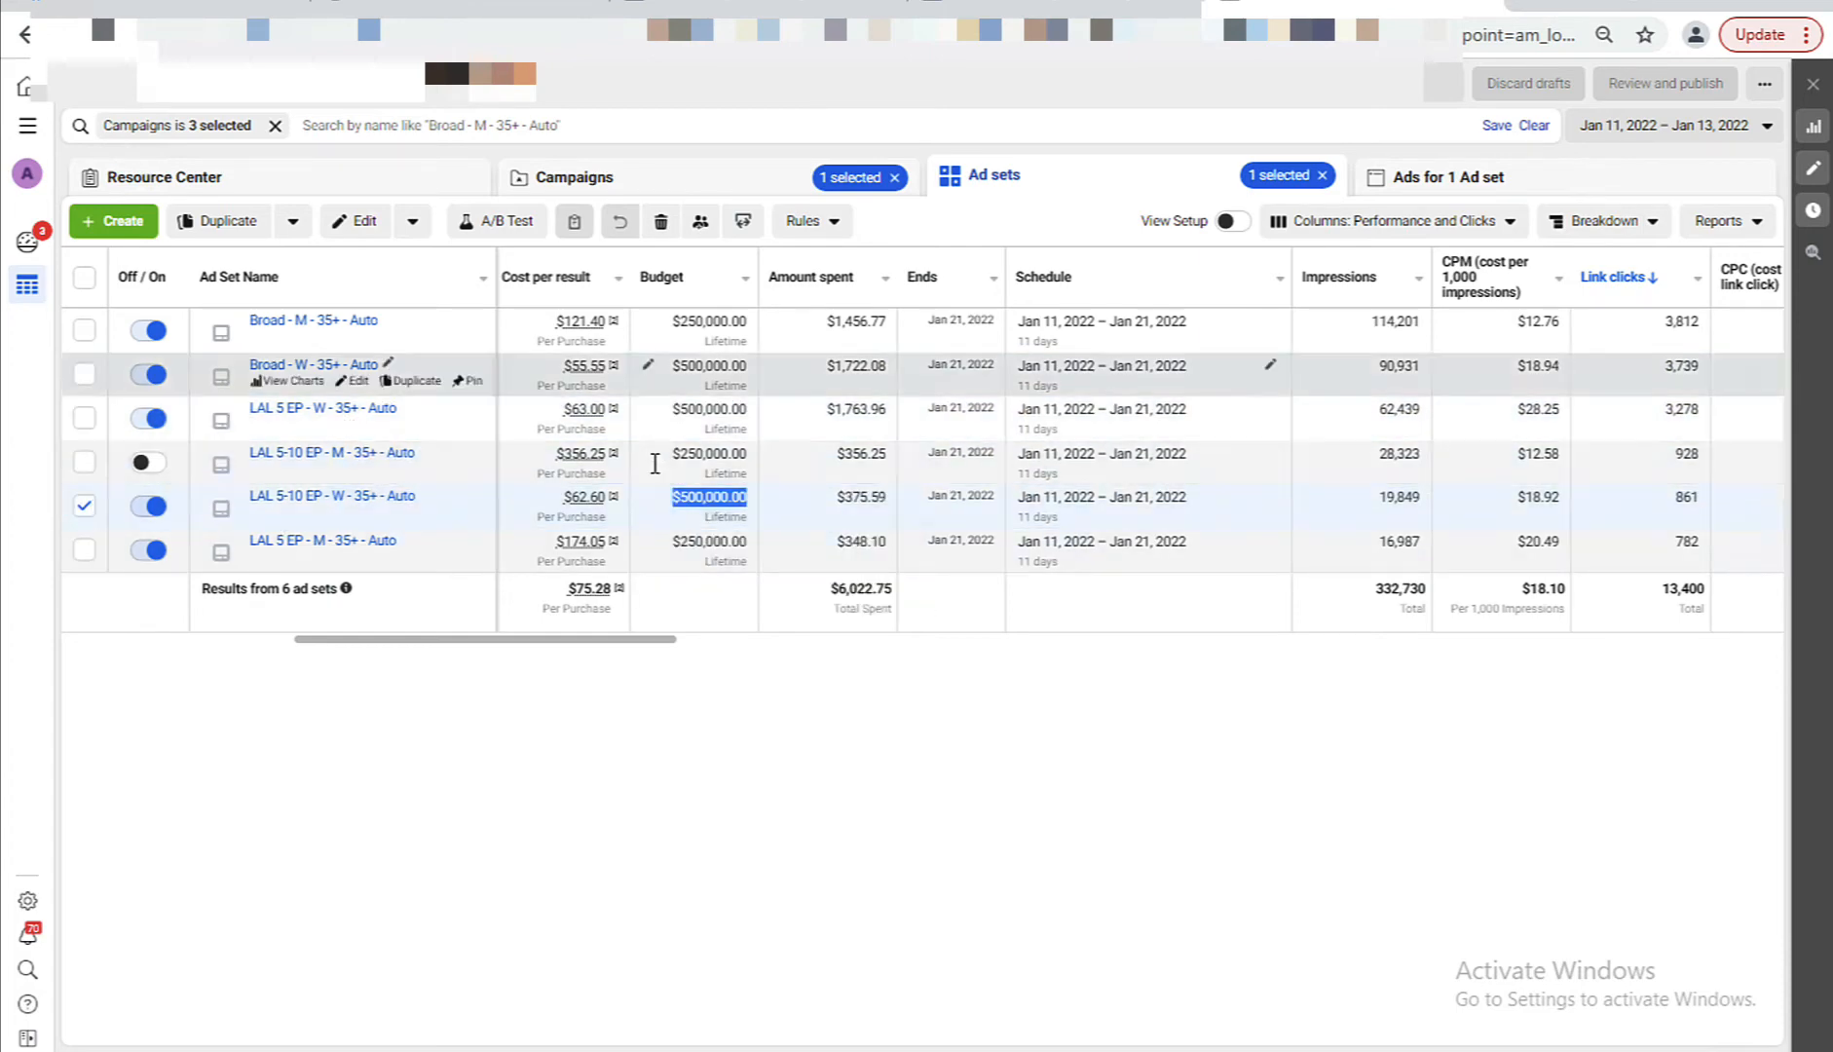
{"action": "left_click", "coordinate": [82, 508]}
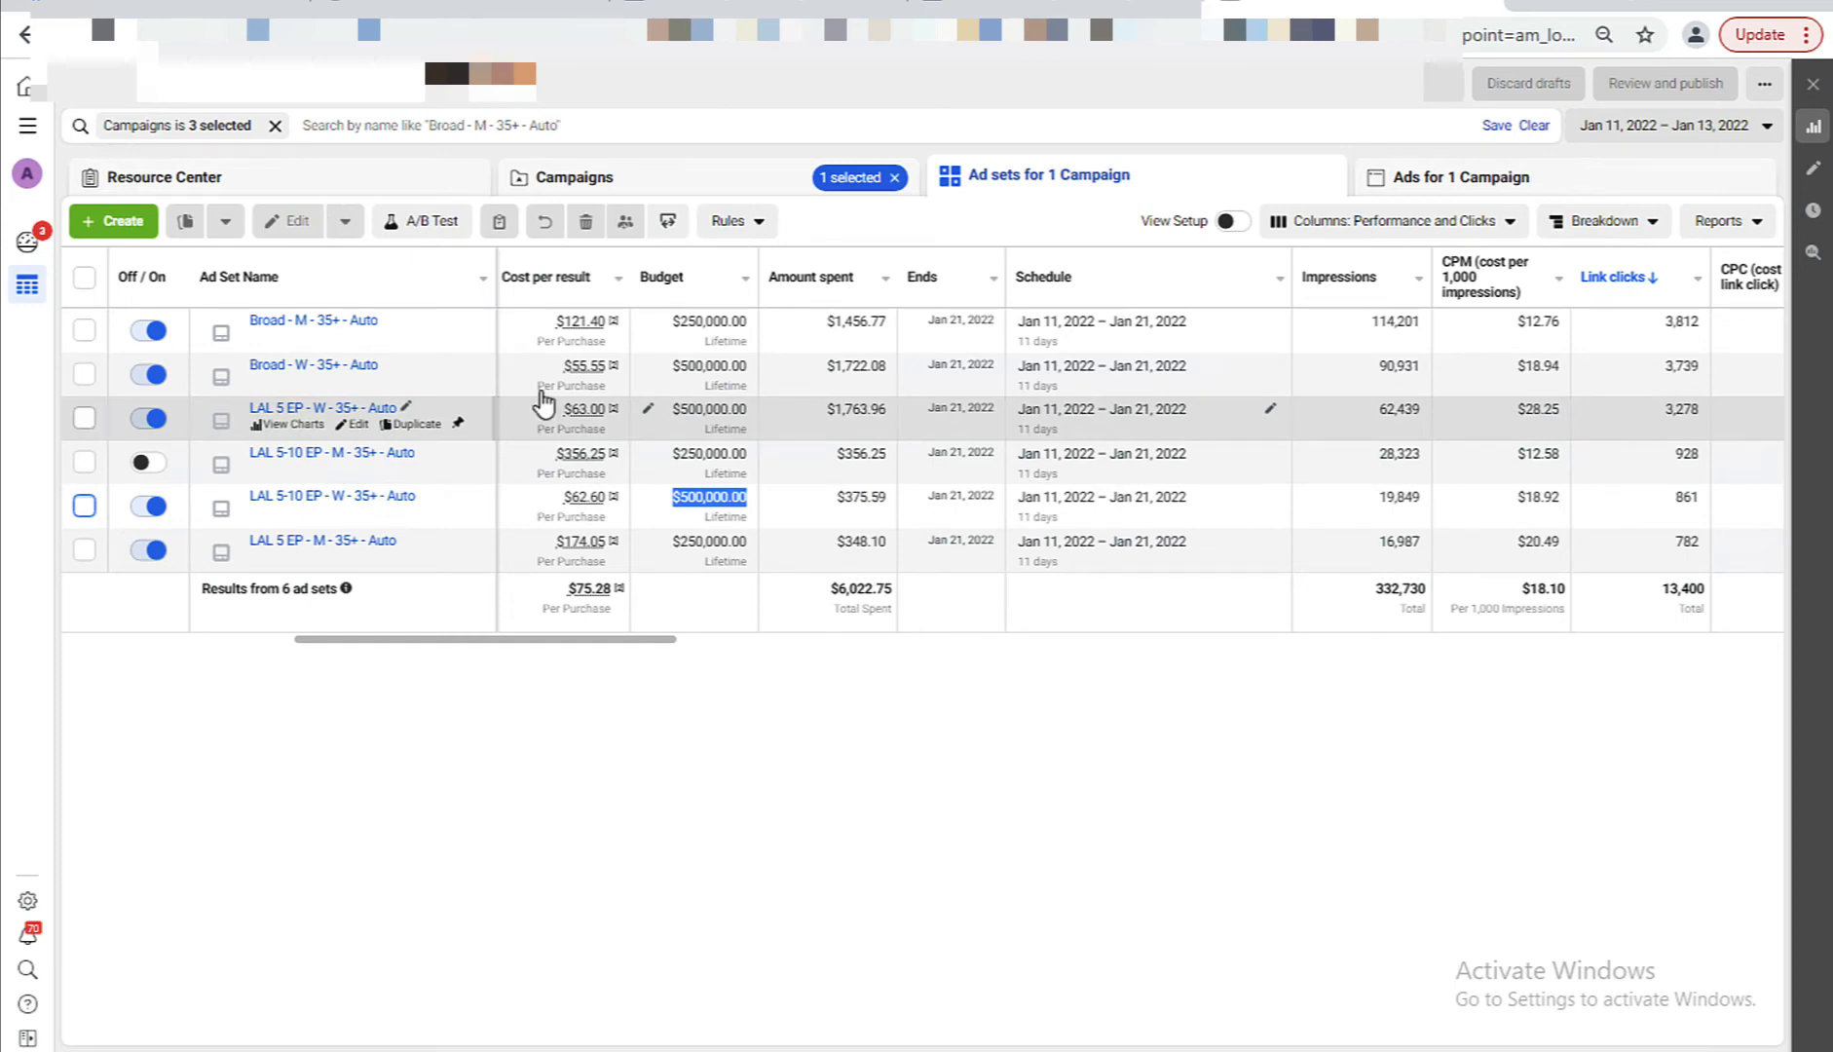
Show the Bidding and Optimization columns and publish a $169.00 bid cap for the Broad - W - 35+ - Auto ad set.
{"action": "left_click", "coordinate": [1393, 221]}
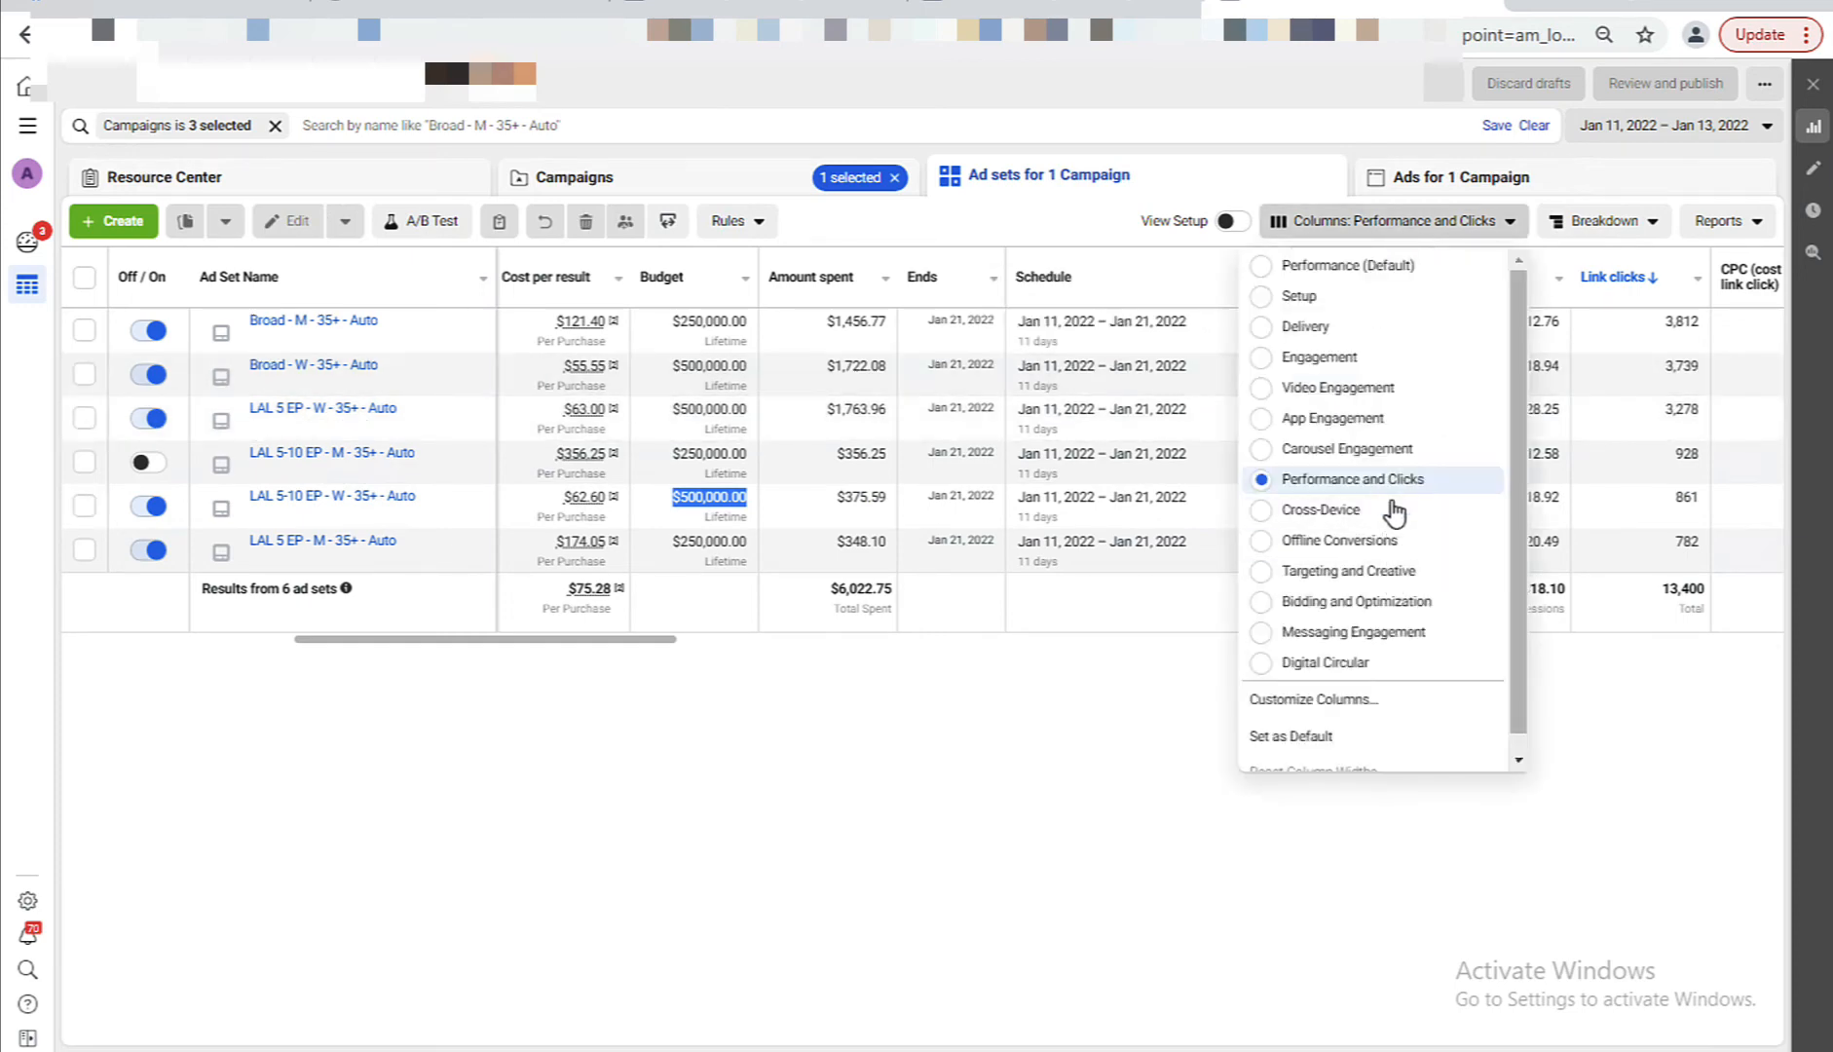
{"action": "left_click", "coordinate": [1366, 603]}
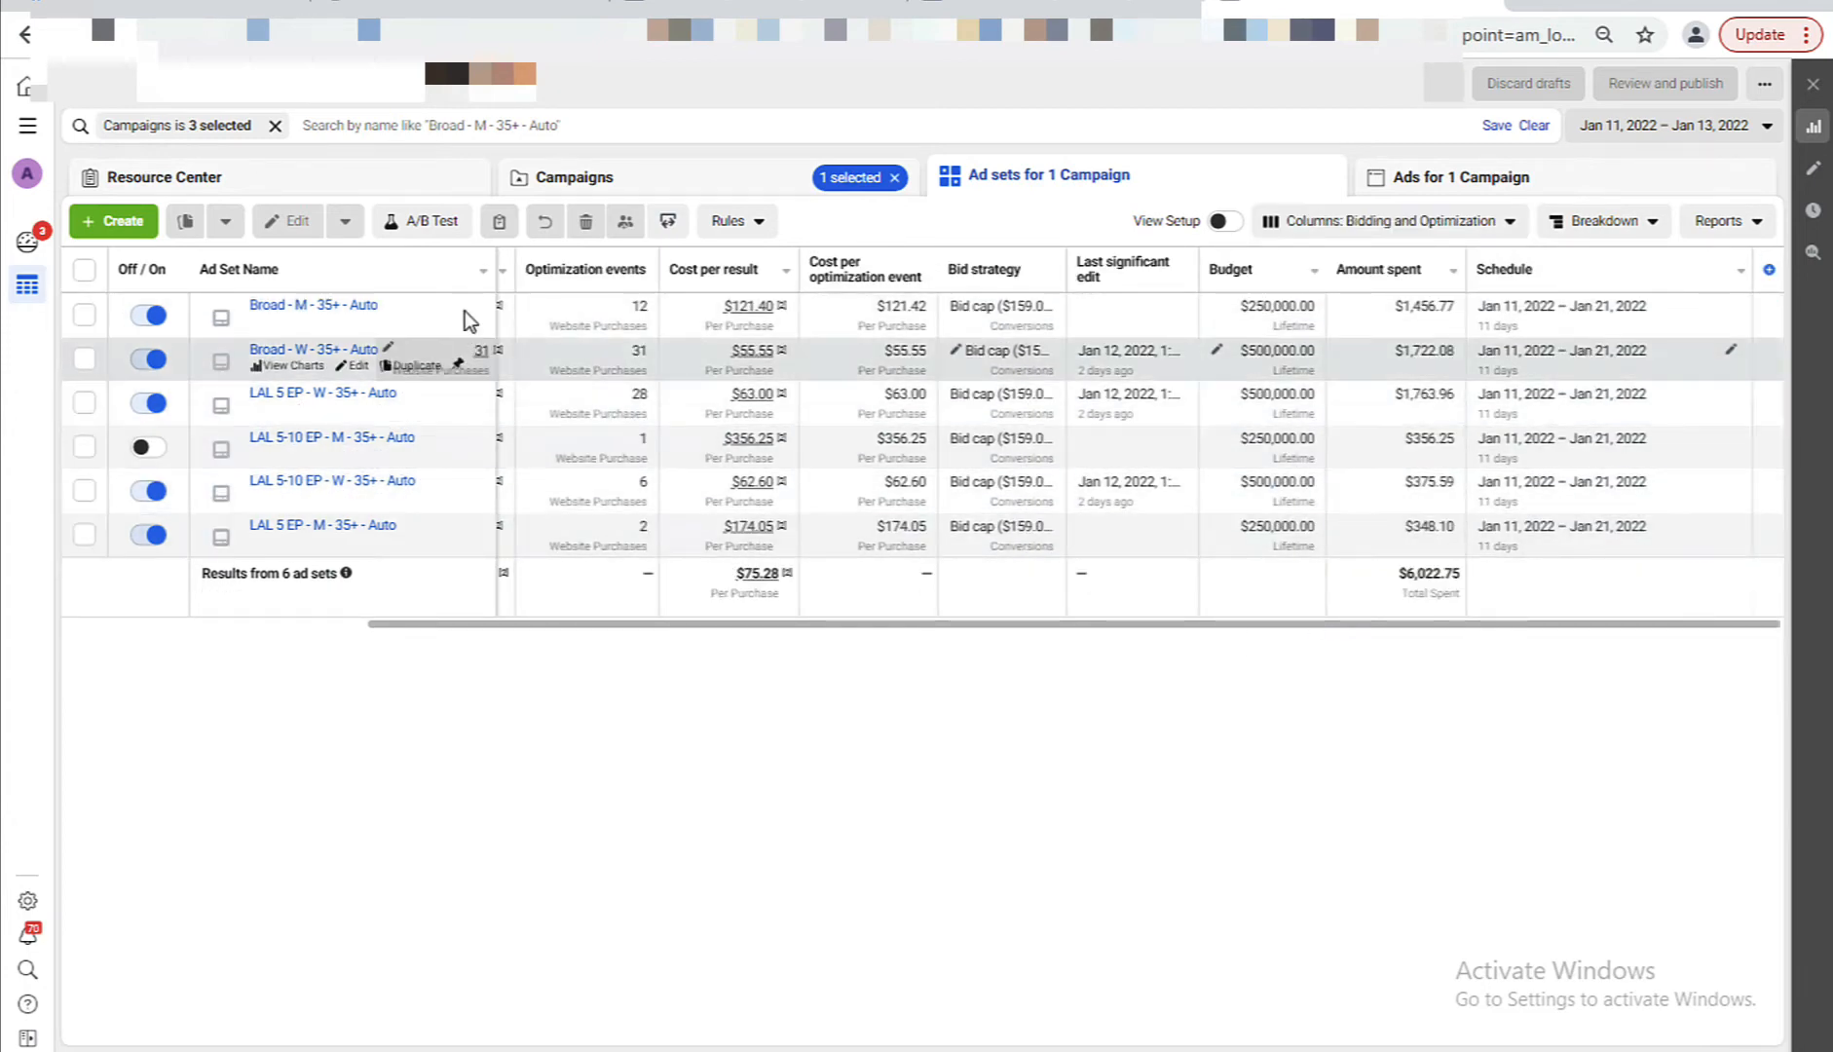
{"action": "left_click", "coordinate": [958, 352]}
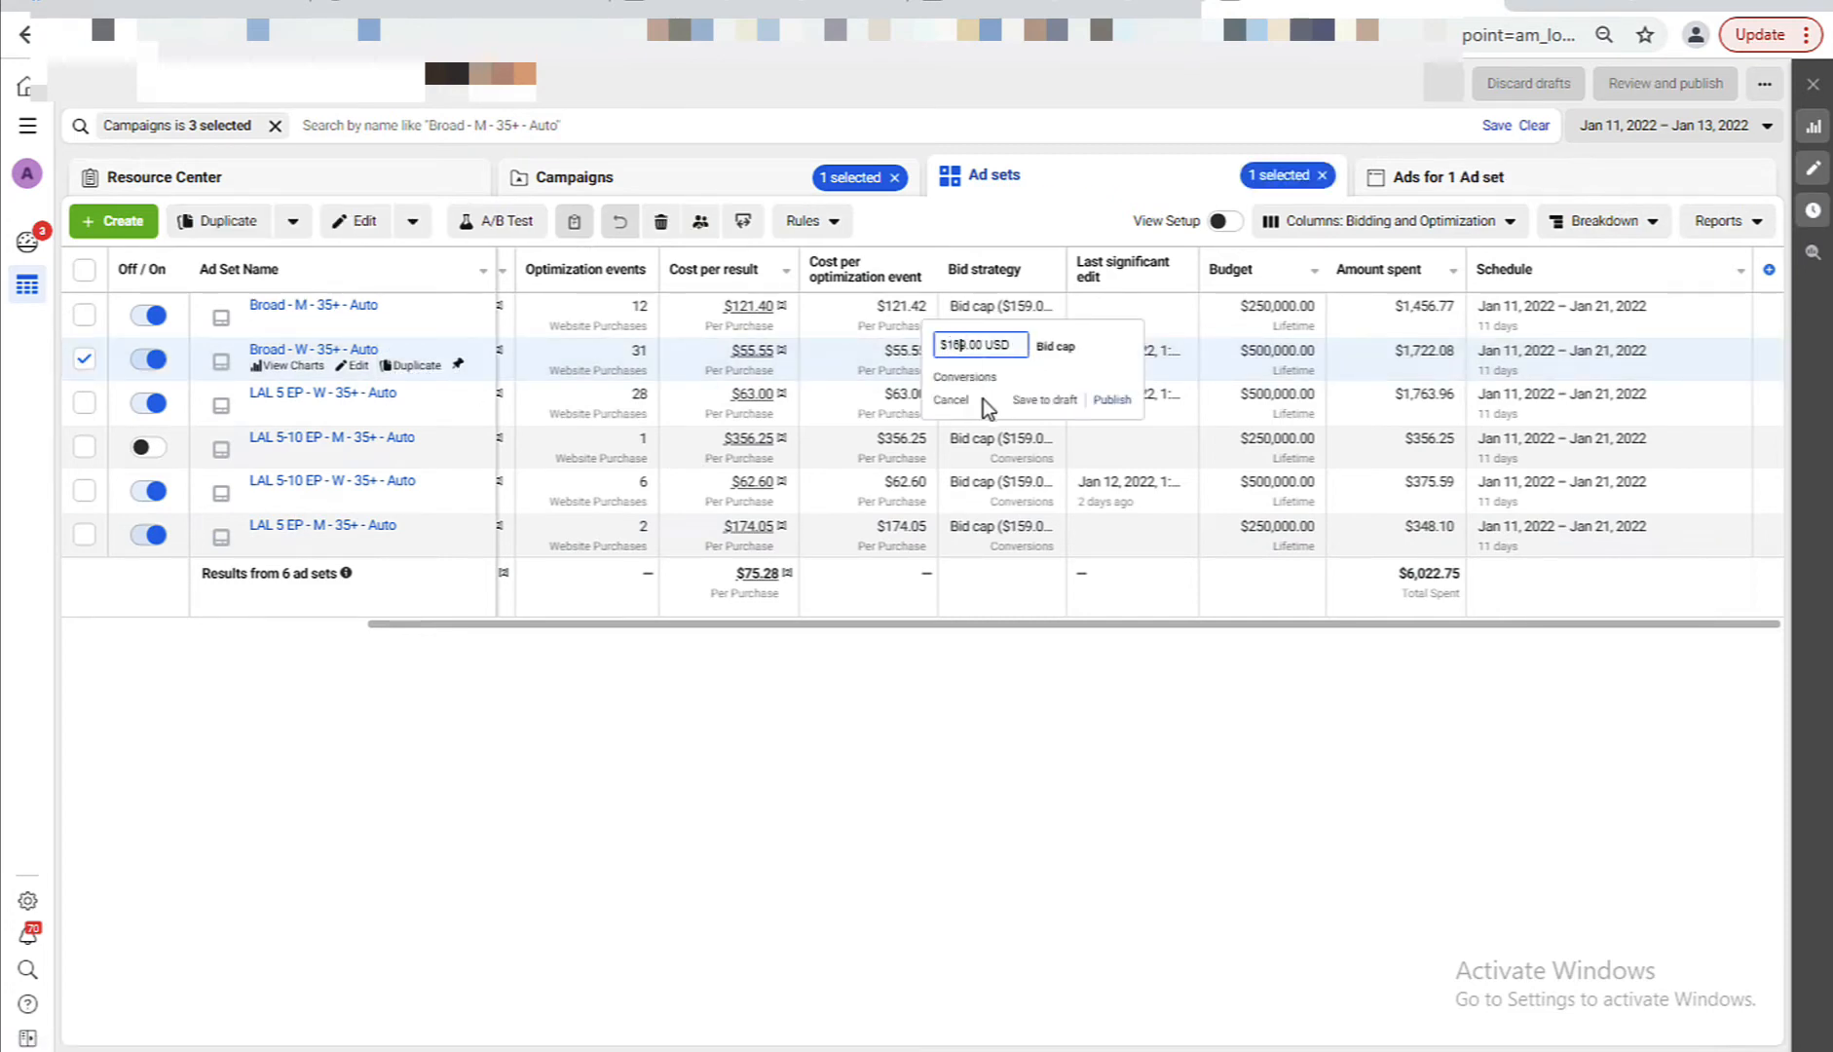
{"action": "key", "text": "Return"}
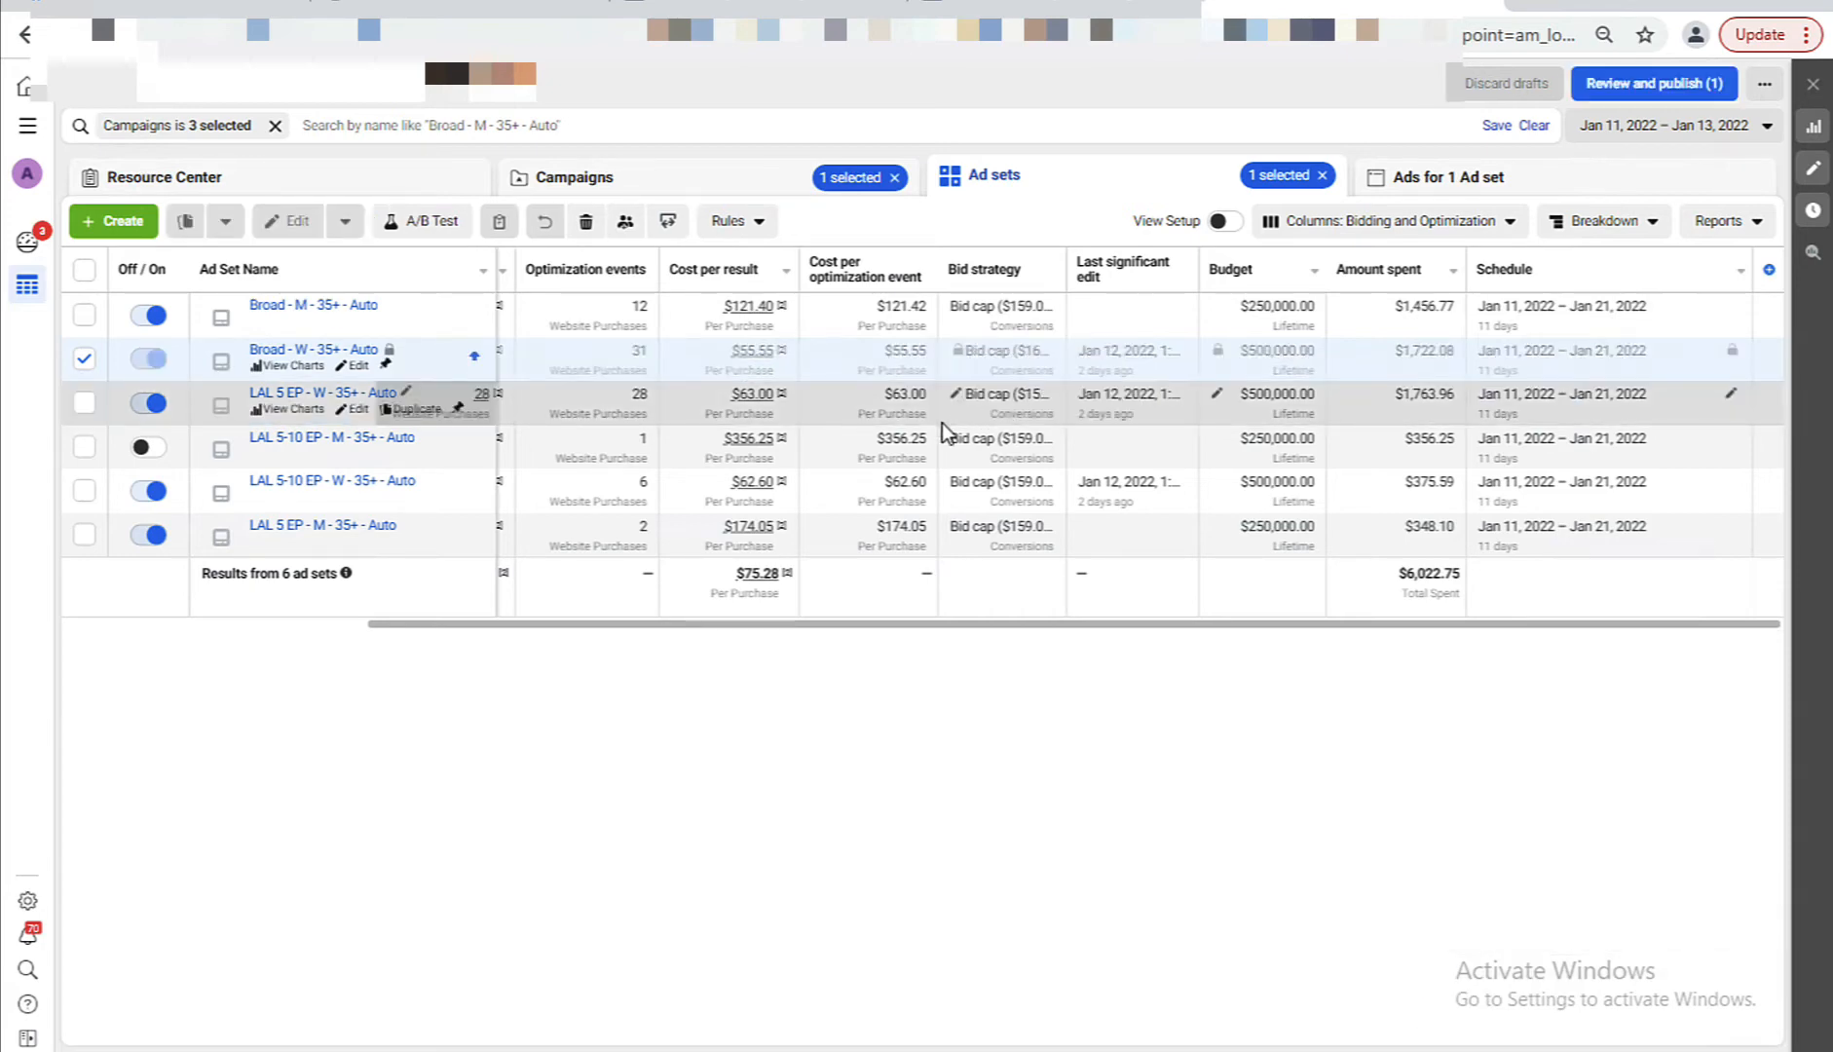
Set the bid cap of the LAL 5 EP - W - 35+ - Auto ad set to $169.00.
{"action": "left_click", "coordinate": [956, 393]}
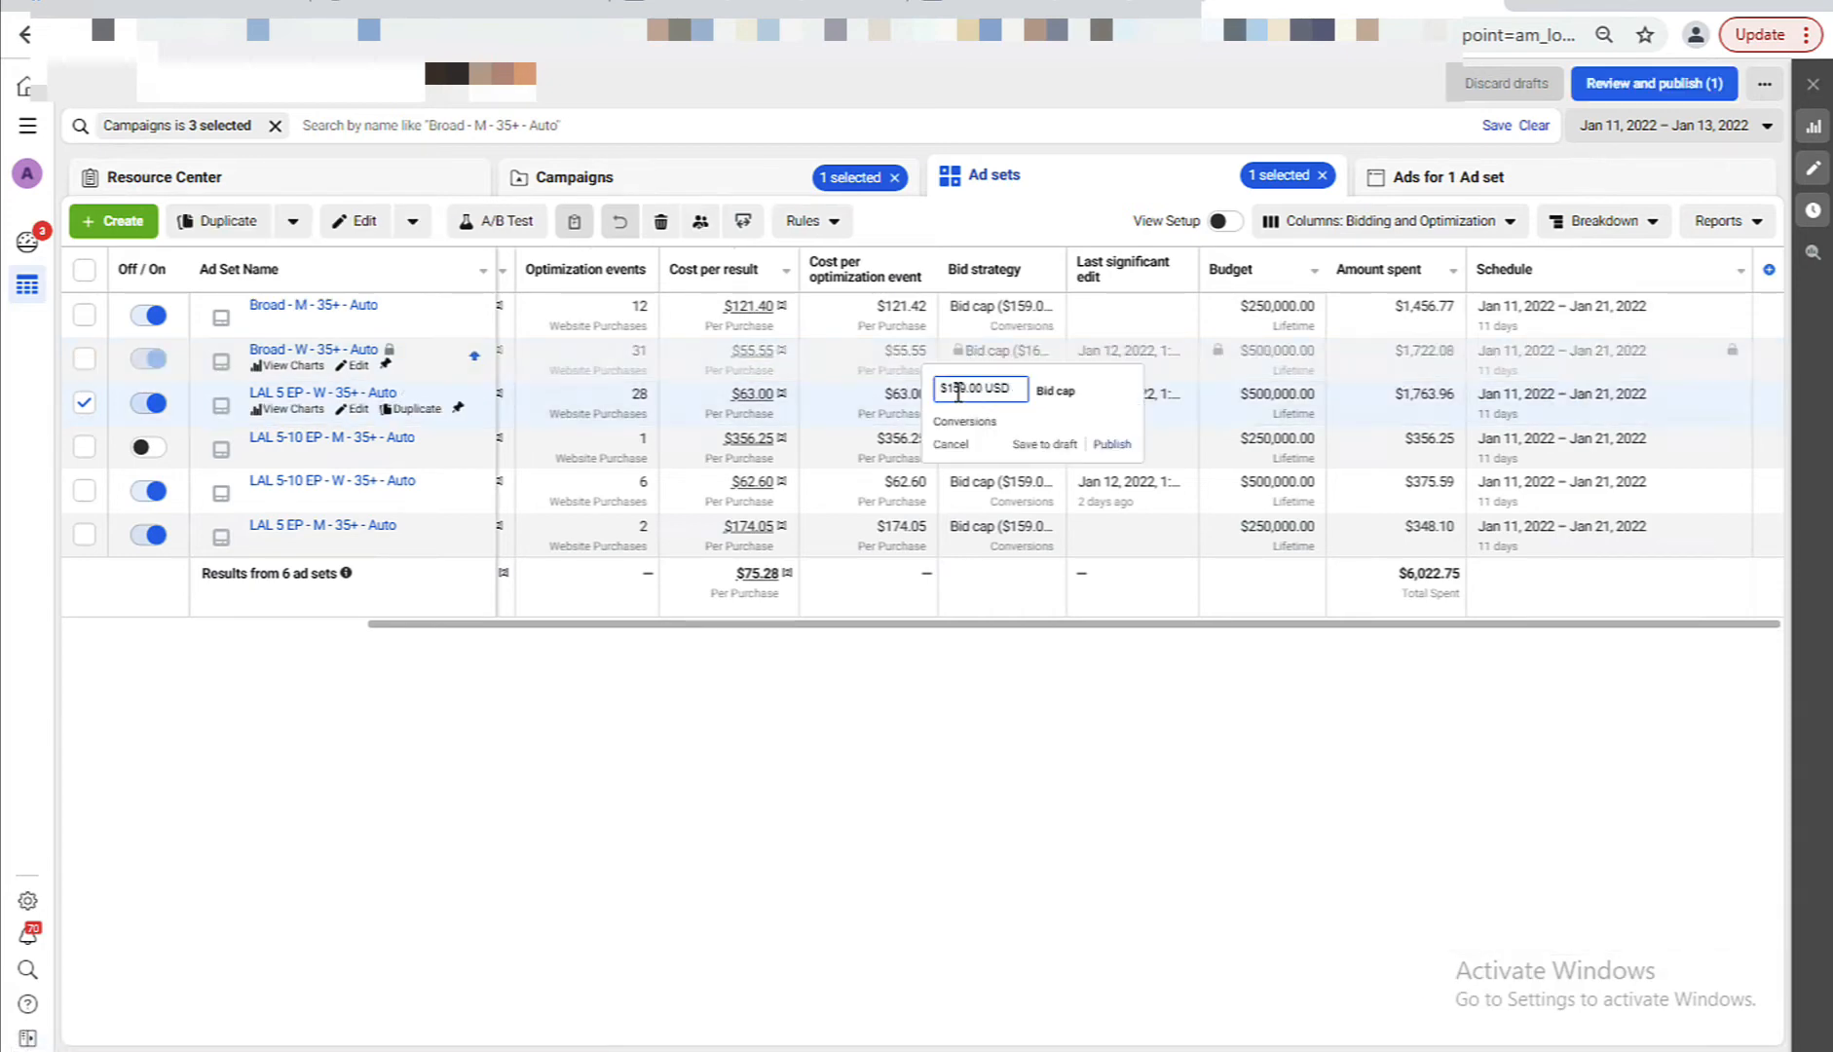
{"action": "left_click", "coordinate": [1012, 387]}
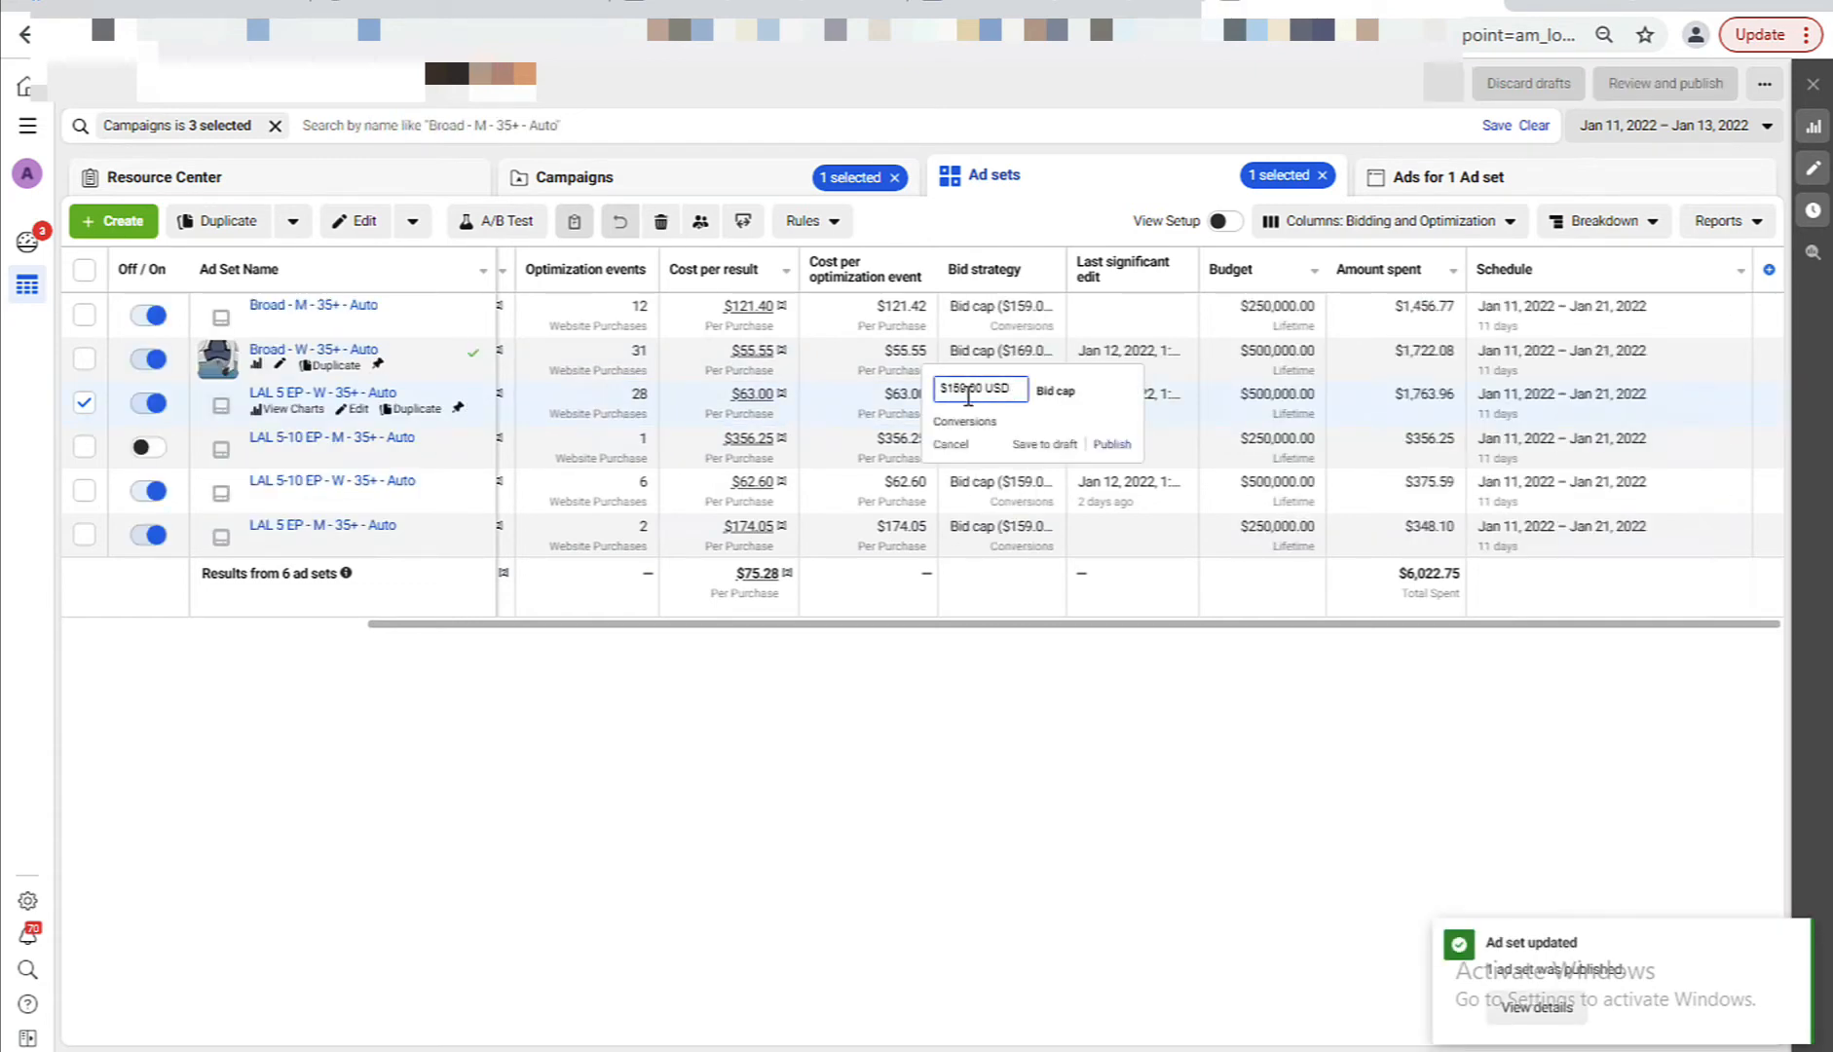
{"action": "left_click", "coordinate": [1044, 444]}
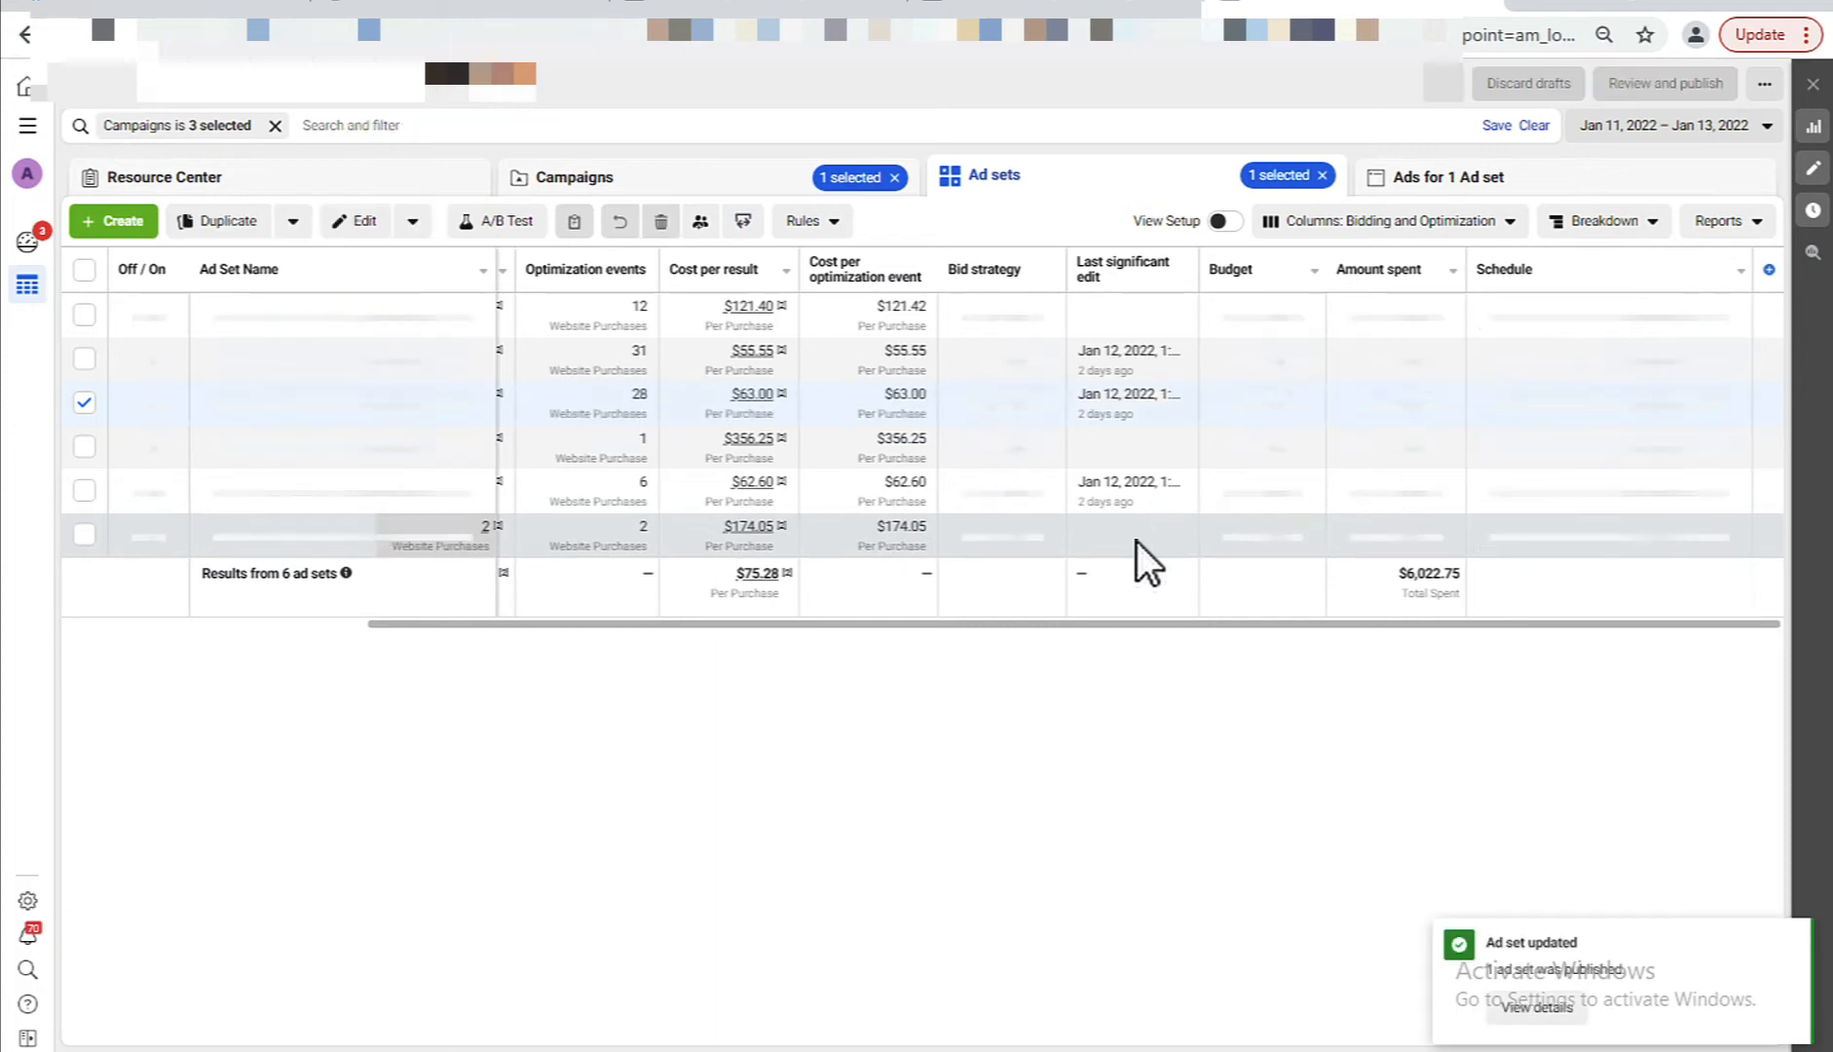
Set the LAL 5-10 EP - W - 35+ - Auto ad set's bid cap to $169.00, publish it and clear the selection.
{"action": "left_click", "coordinate": [956, 495]}
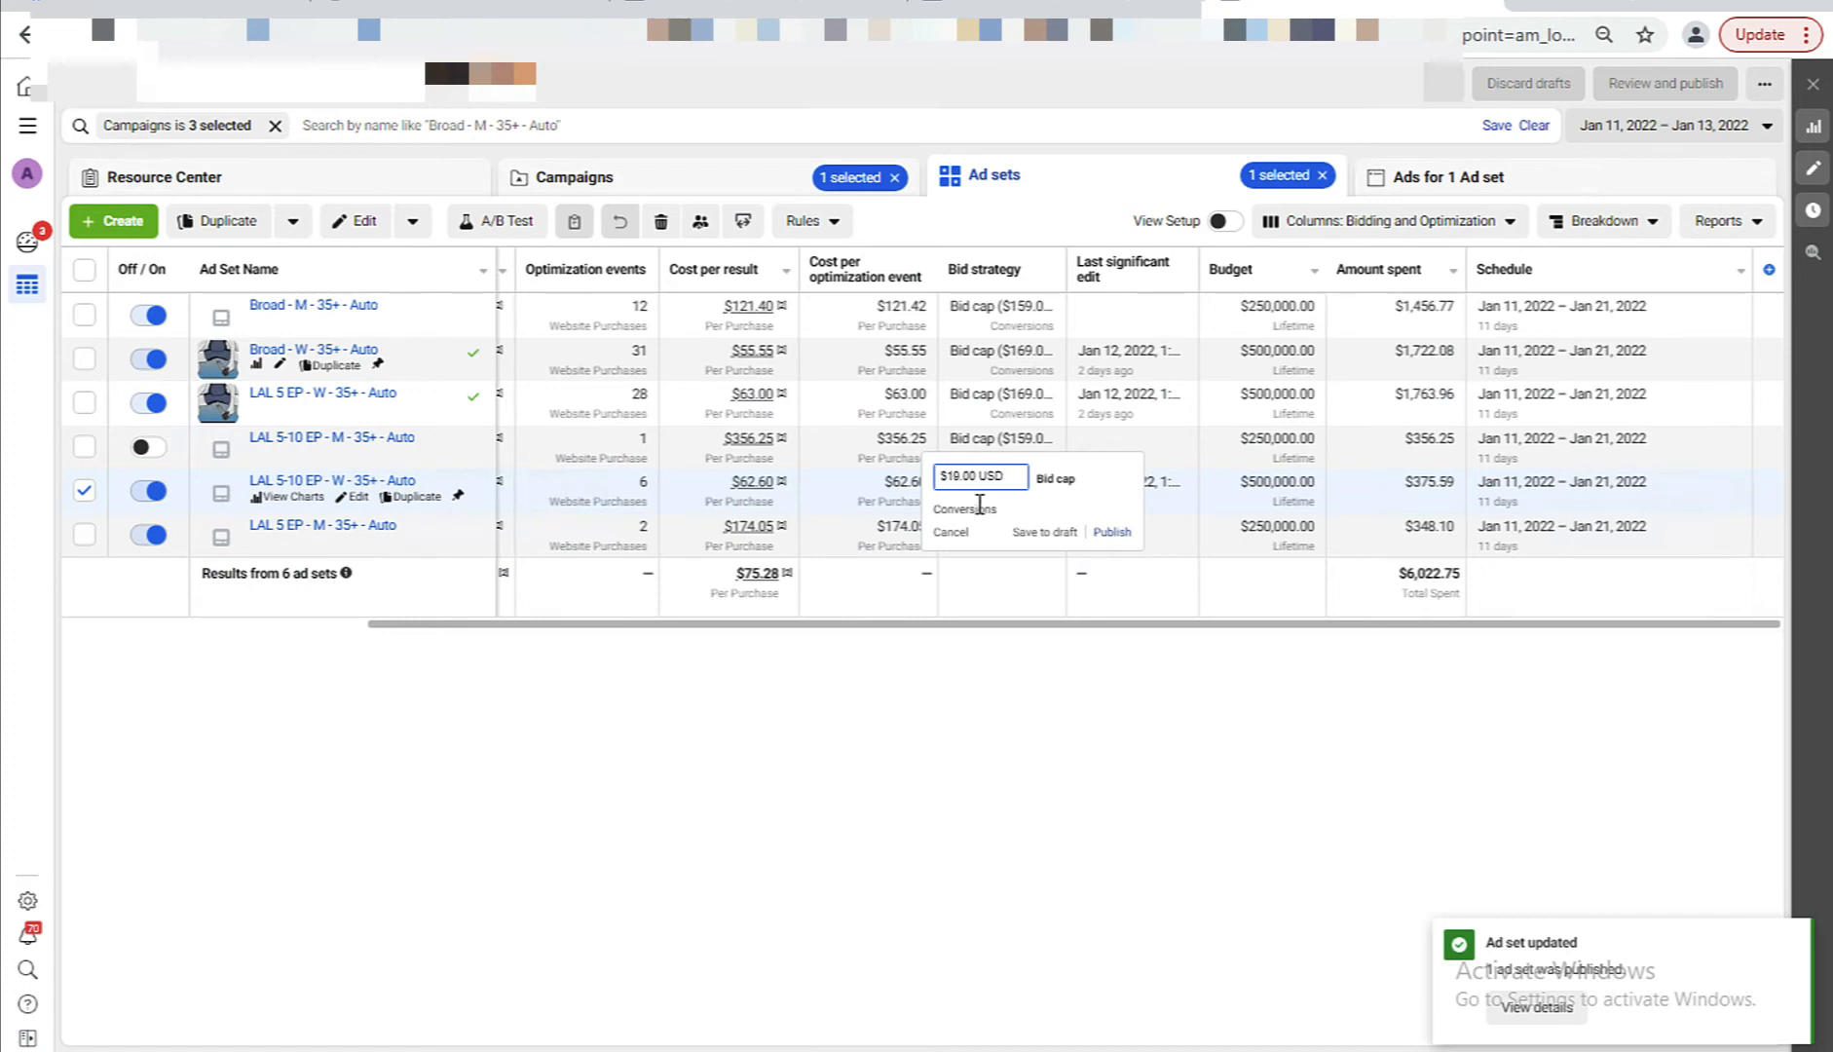
{"action": "type", "text": "6"}
{"action": "key", "text": "Return"}
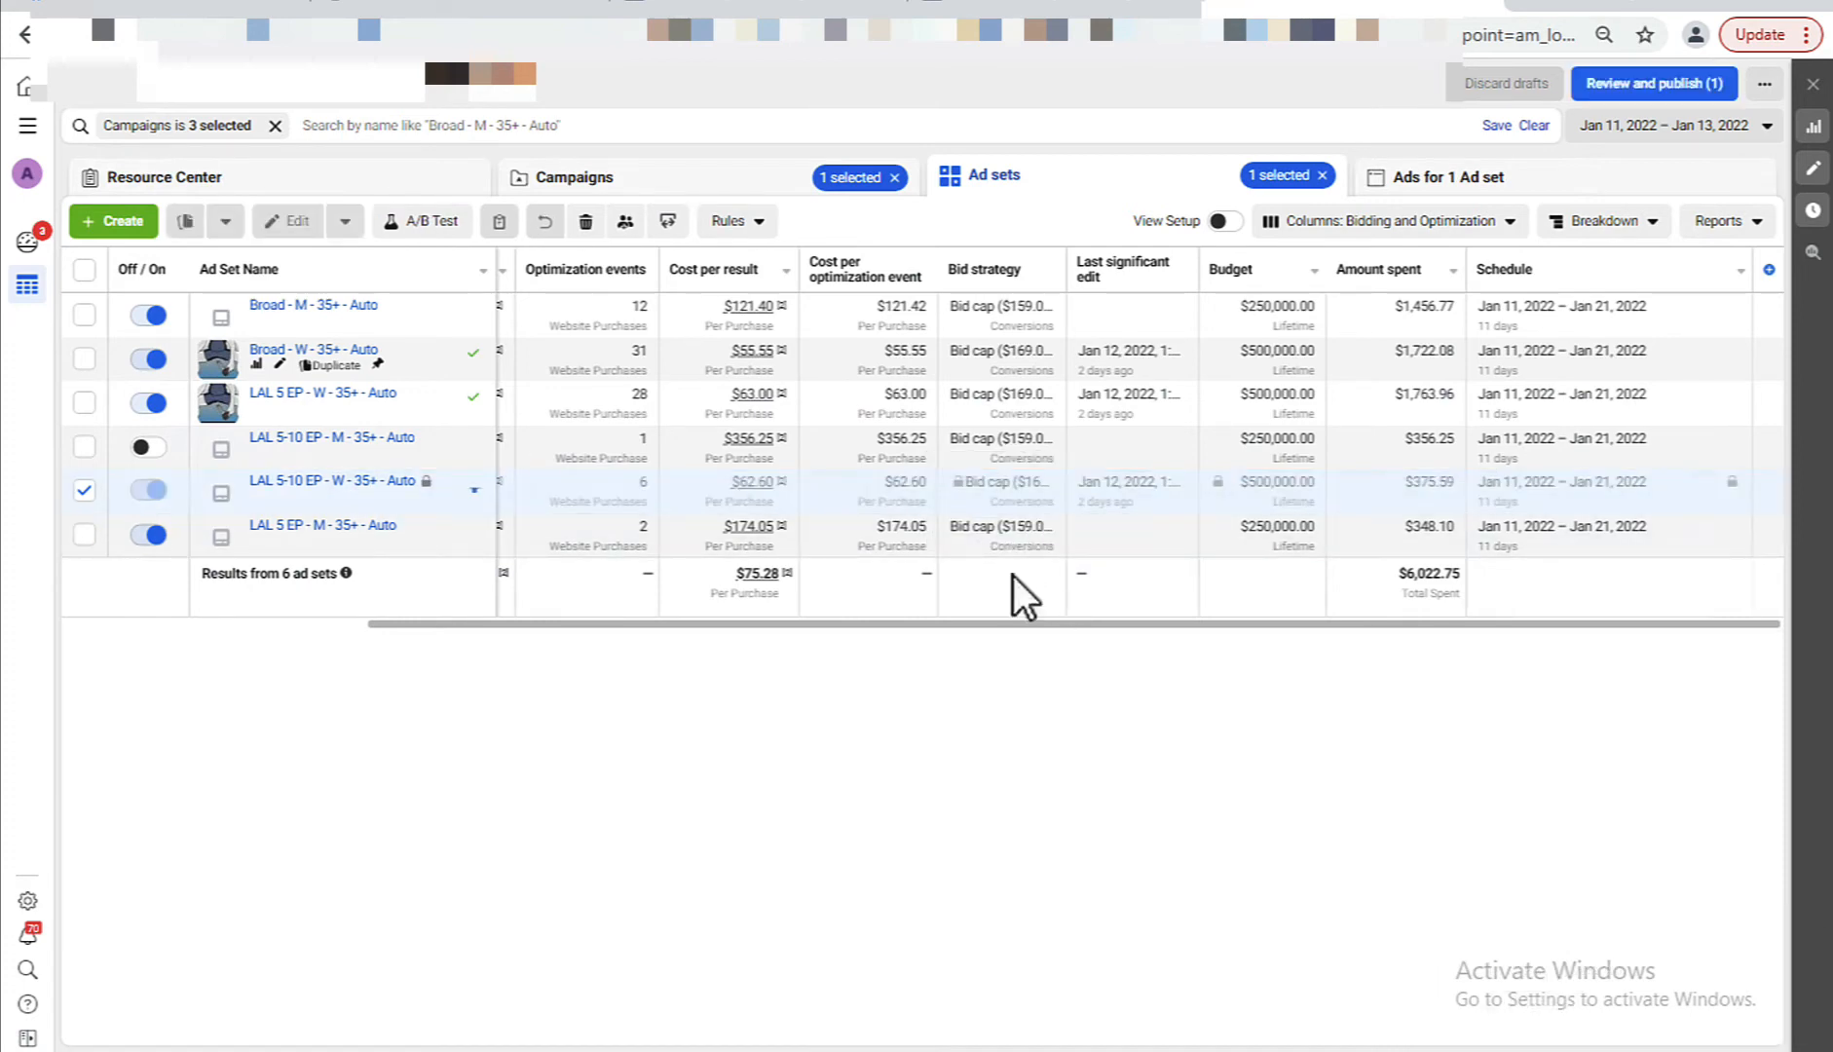
{"action": "left_click", "coordinate": [84, 489]}
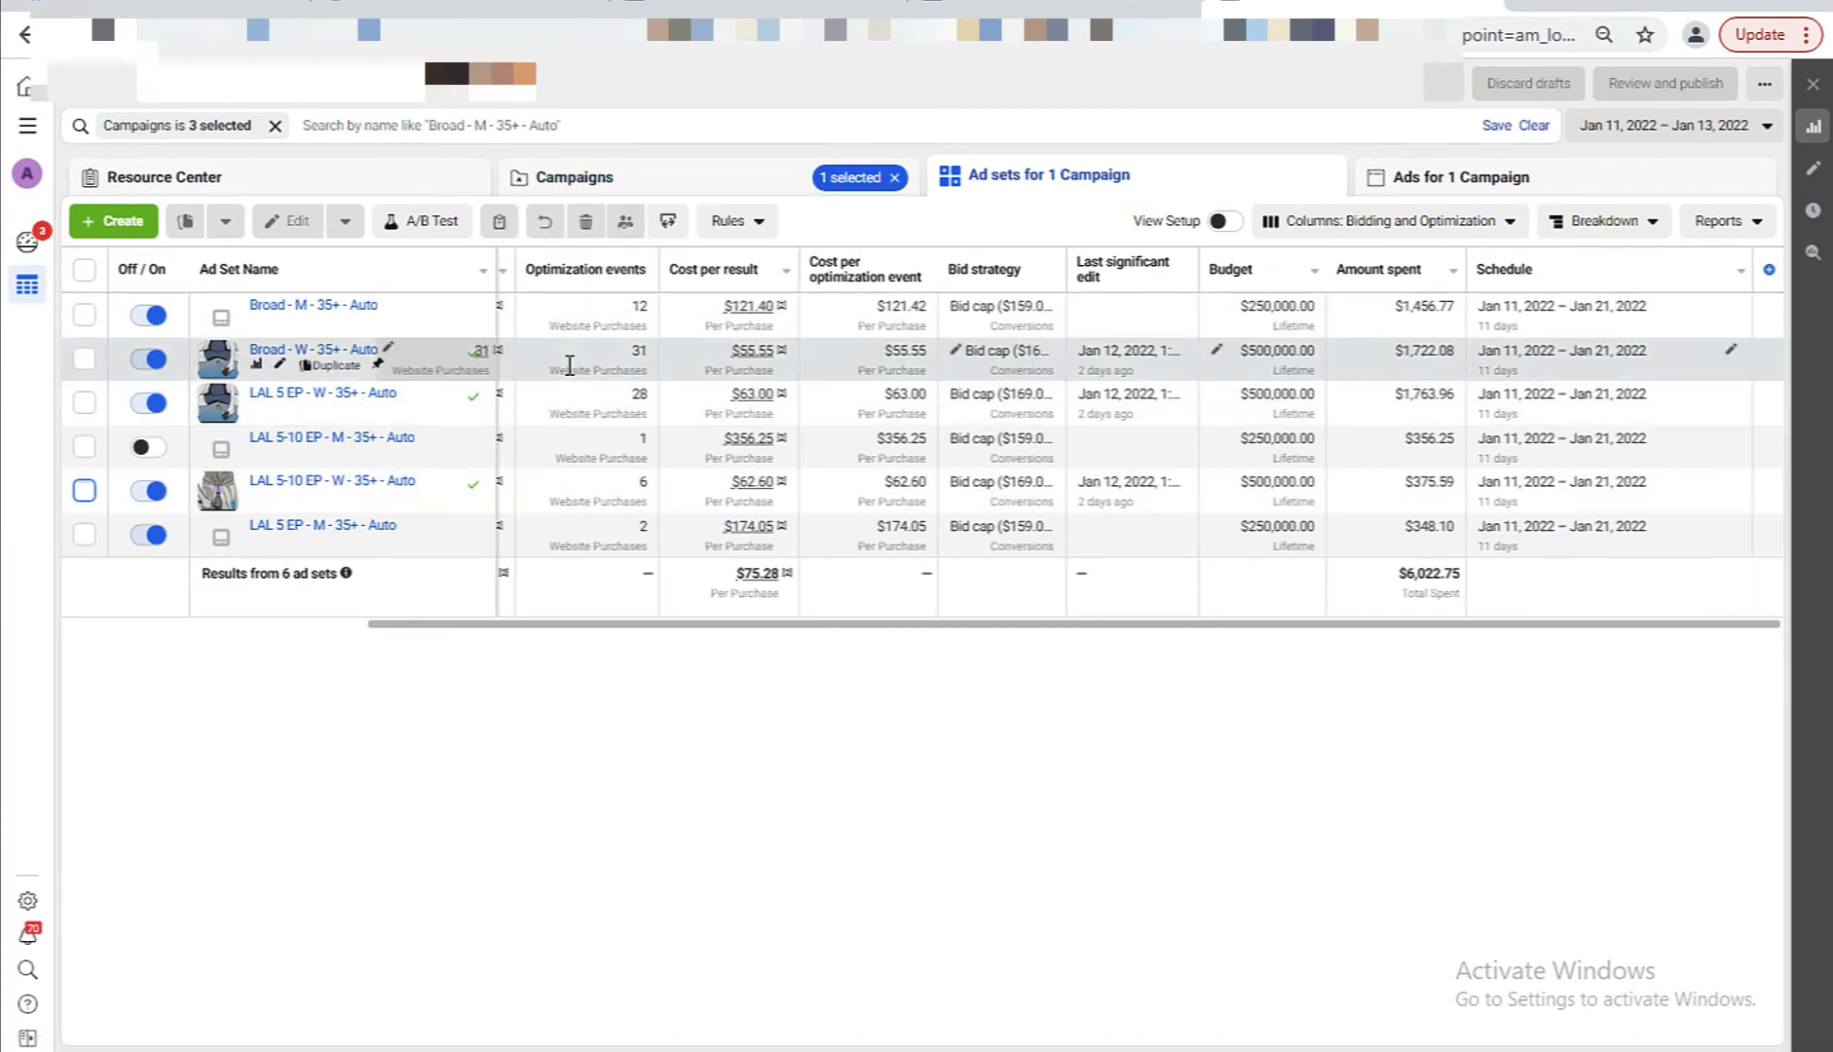
Switch to the tracker and collapse the C - 11.01.22 campaign's ad sets.
{"action": "left_click", "coordinate": [100, 1051]}
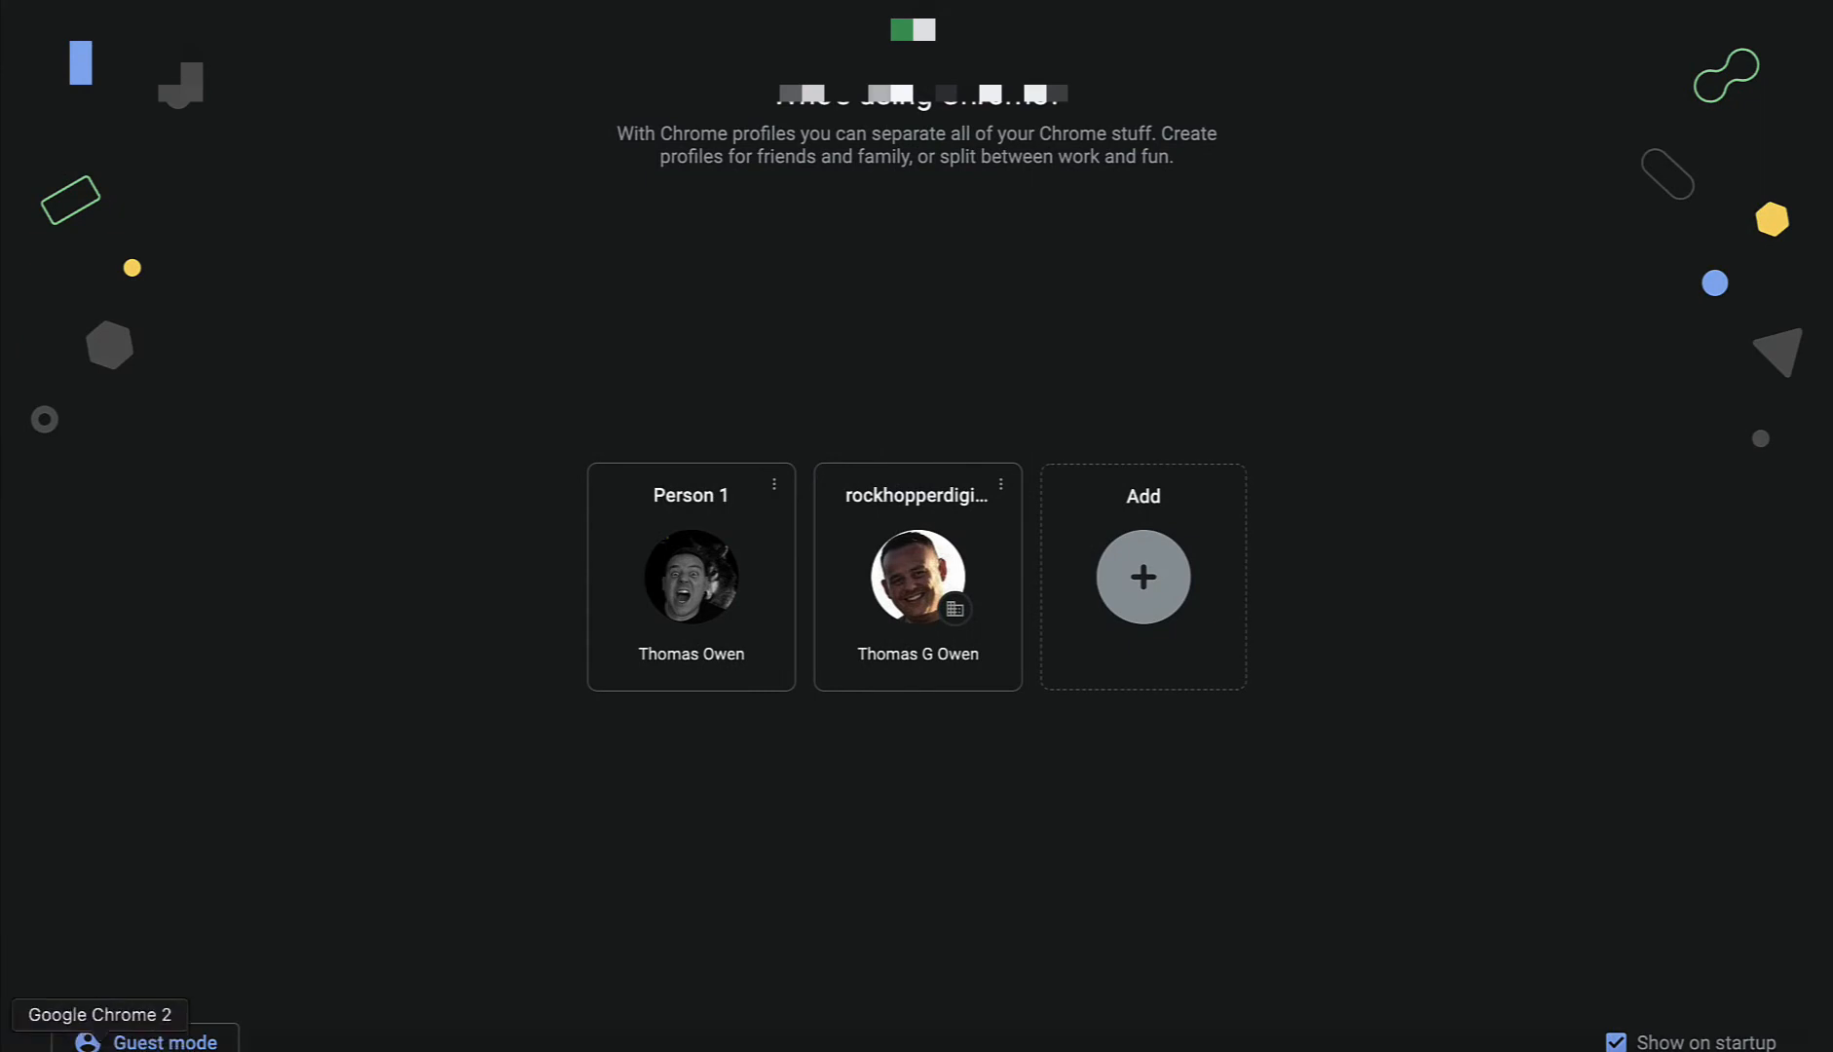
{"action": "left_click", "coordinate": [116, 1051]}
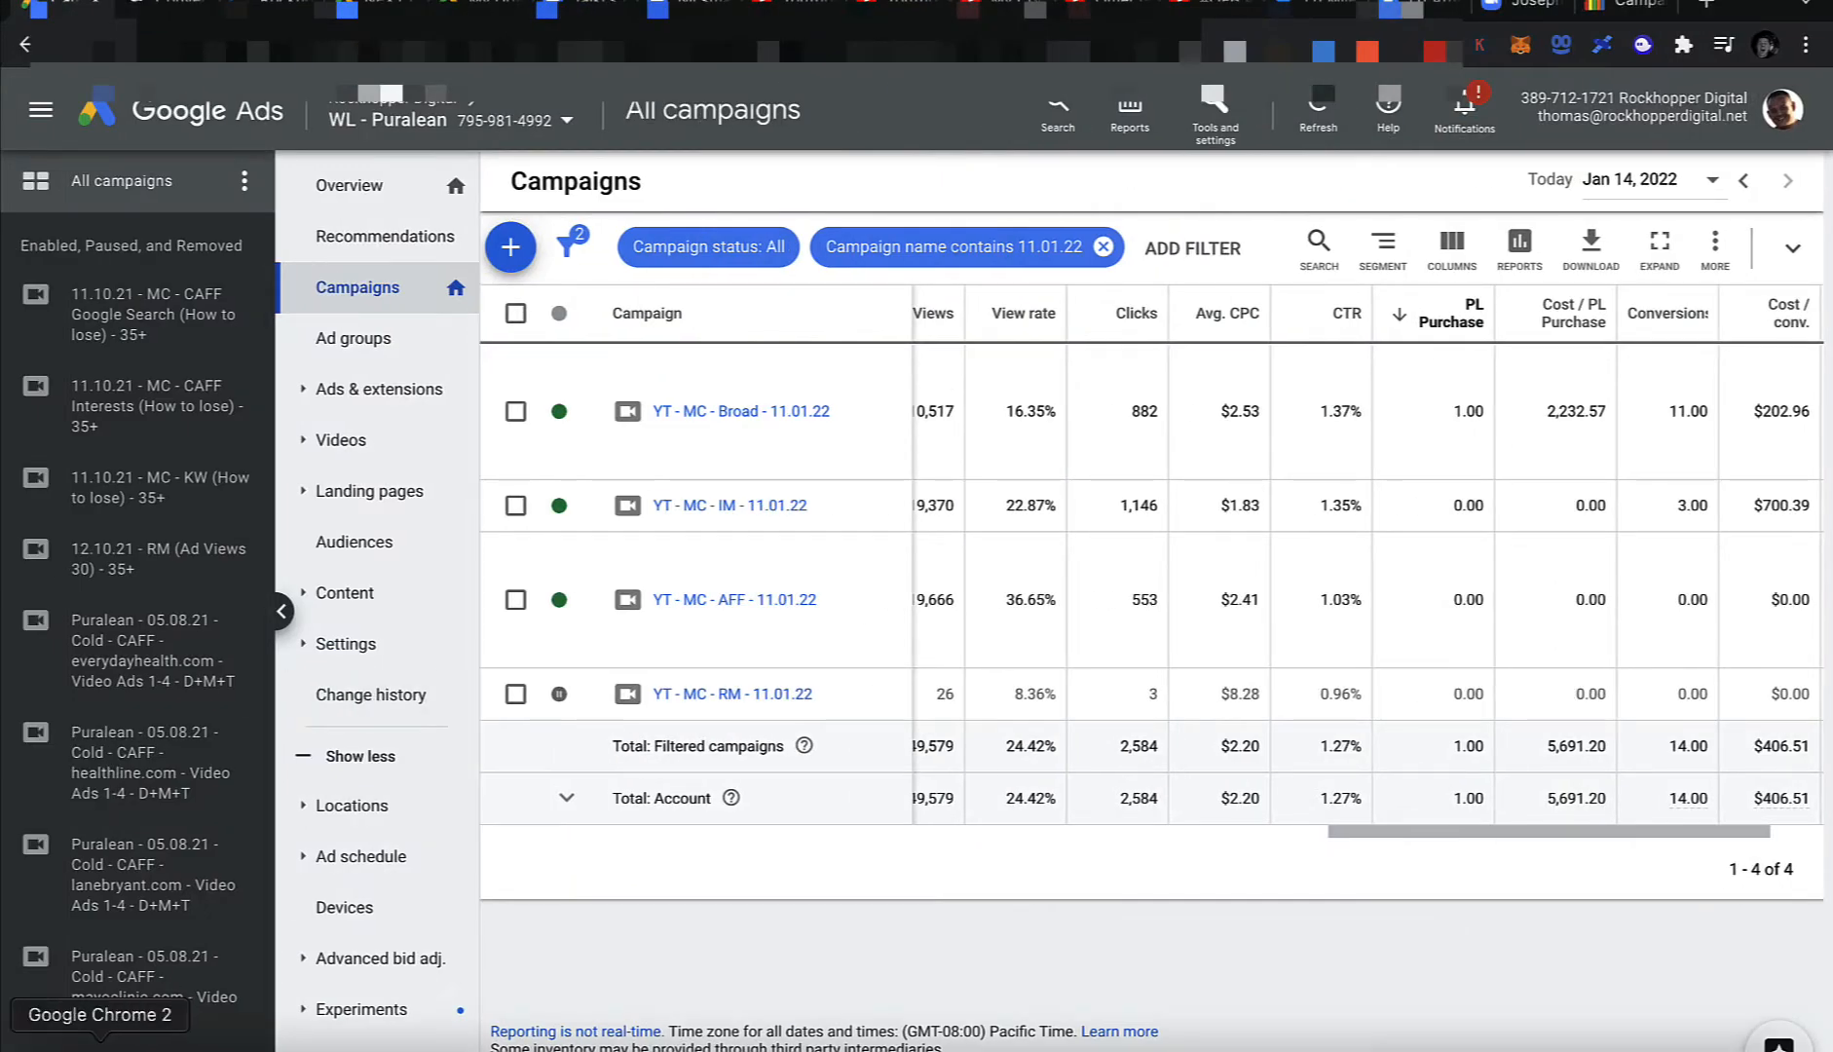
{"action": "left_click", "coordinate": [99, 1050]}
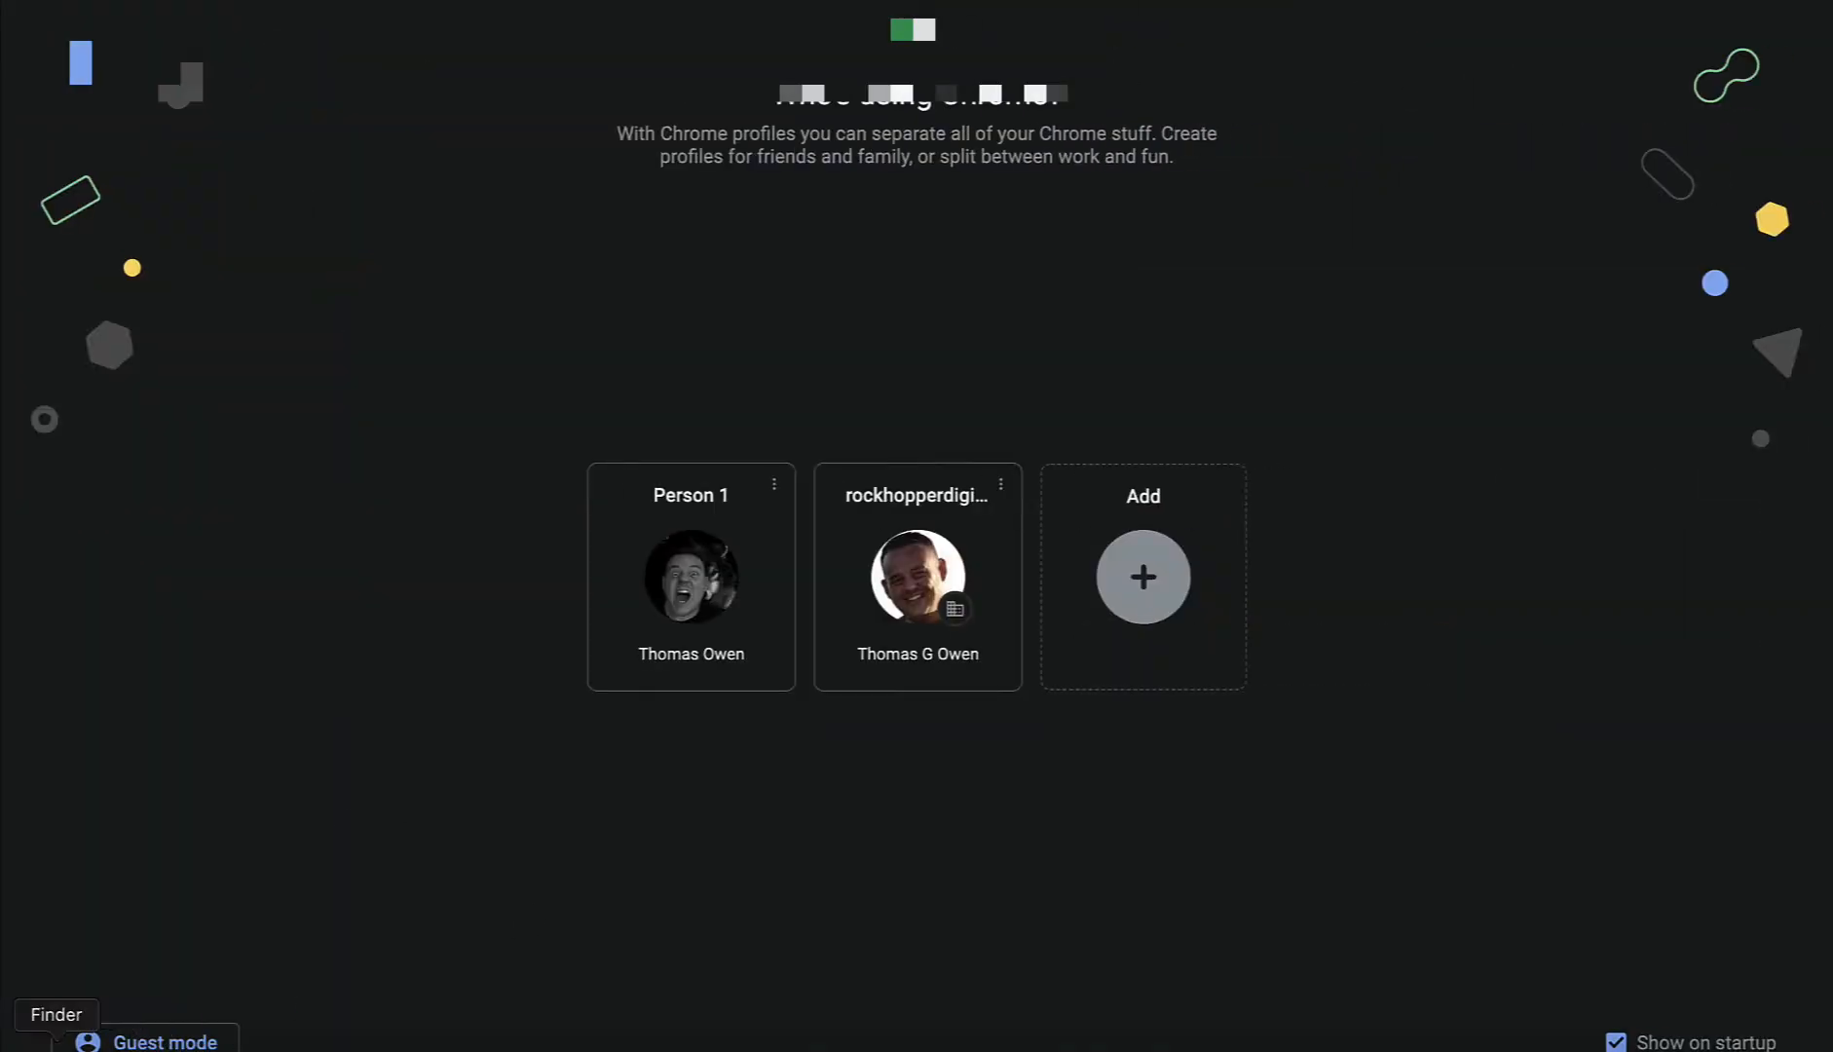
{"action": "left_click", "coordinate": [98, 1048]}
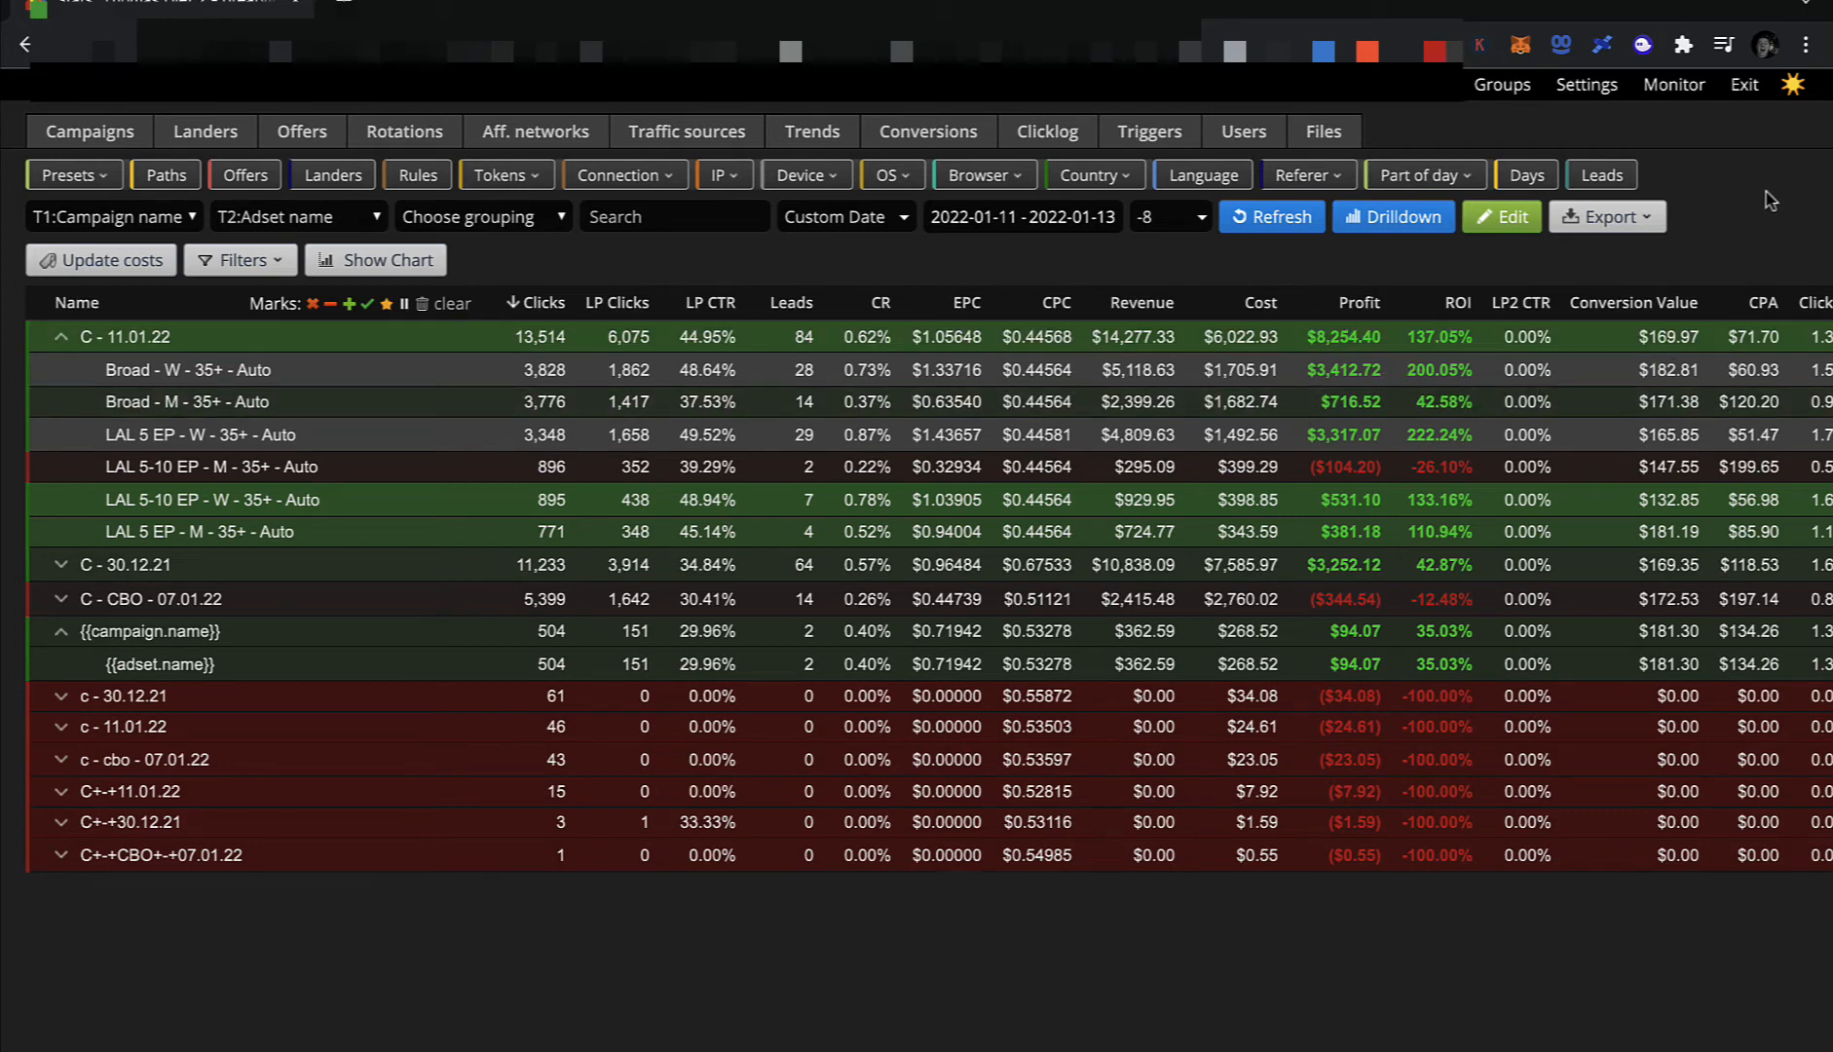
{"action": "left_click", "coordinate": [61, 337]}
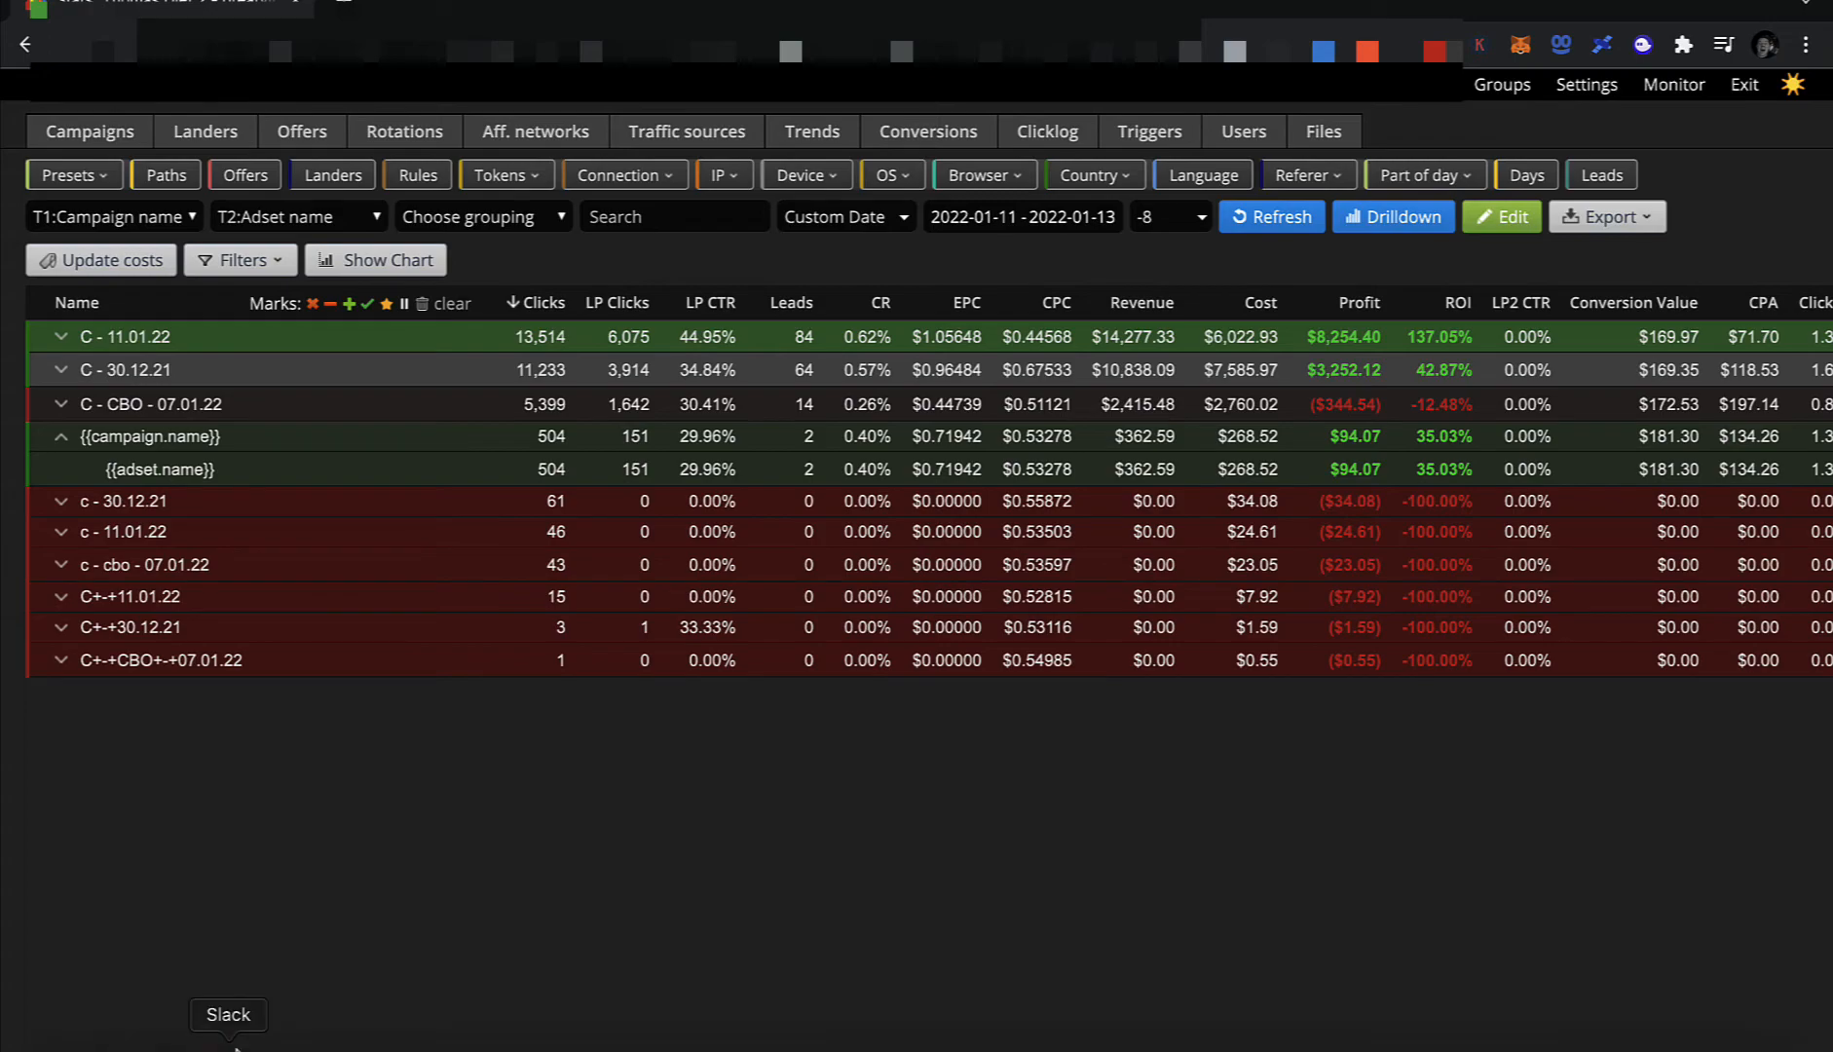
Examine the C - 30.12.21 campaign's ad sets in Ads Manager and return to the tracker.
{"action": "left_click", "coordinate": [270, 1048]}
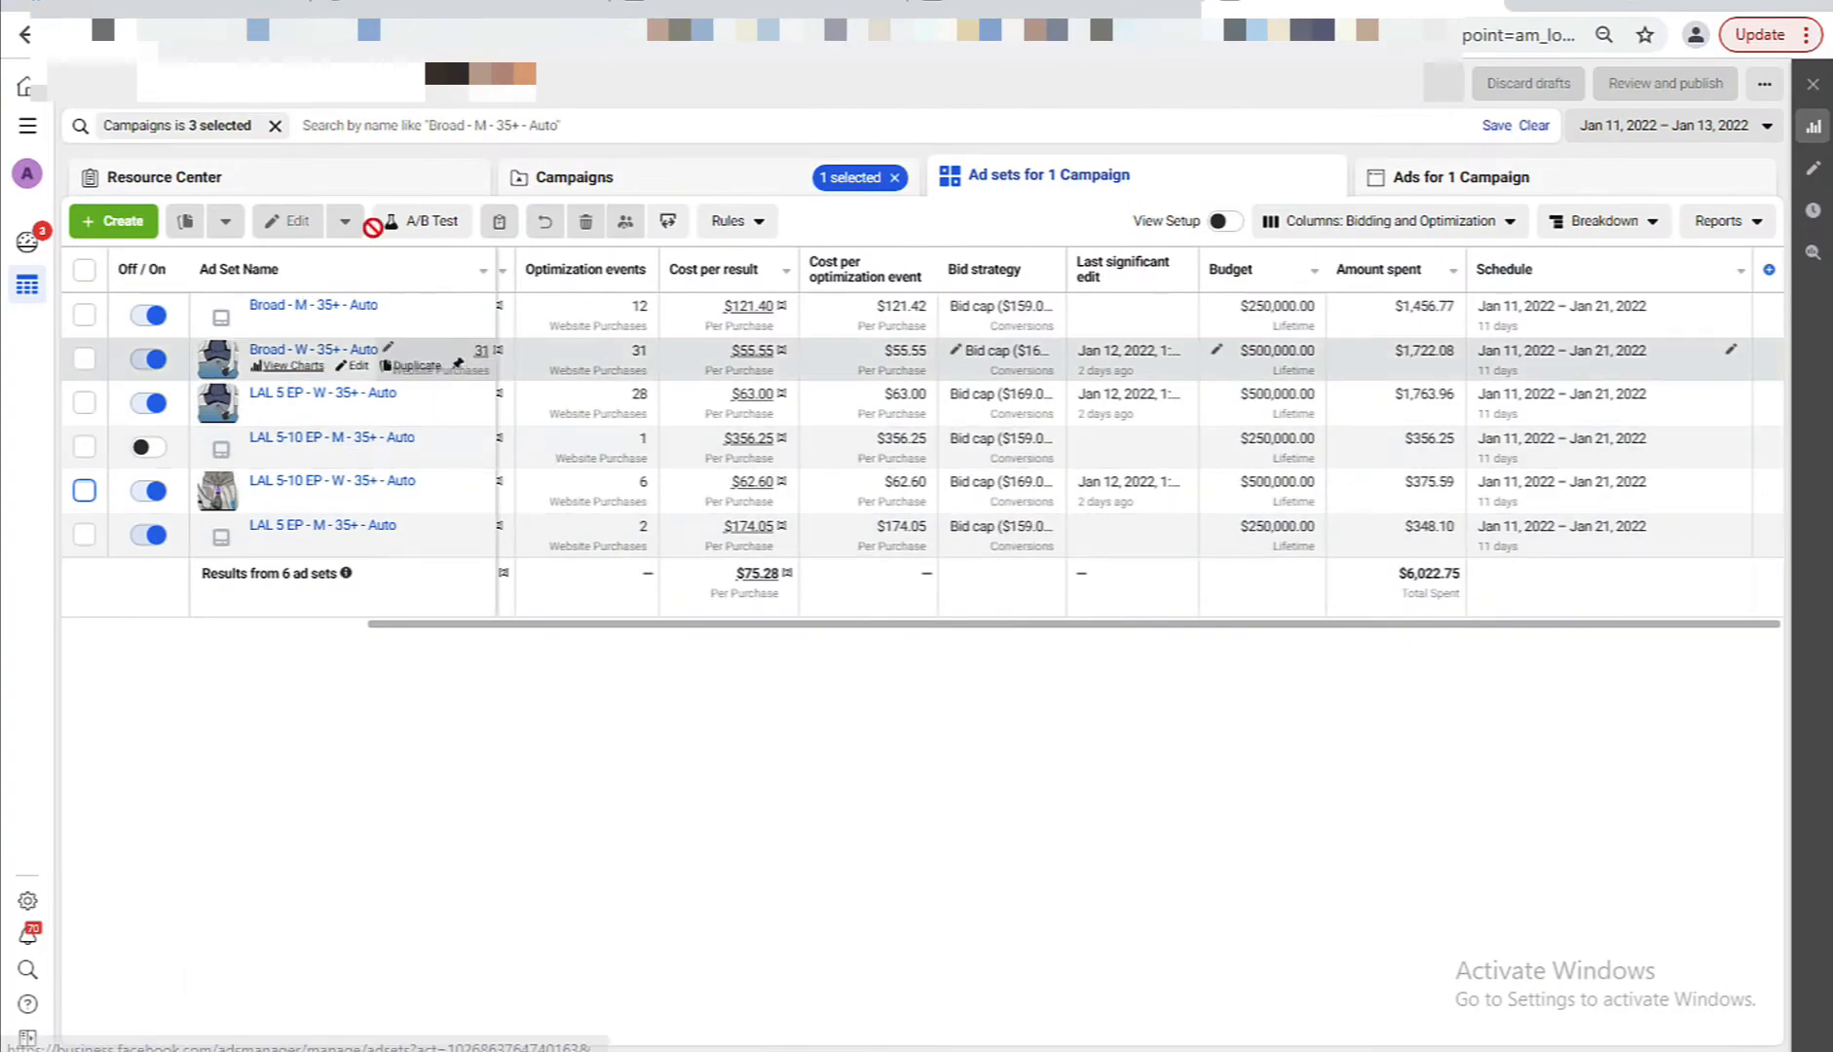
{"action": "left_click", "coordinate": [187, 1048]}
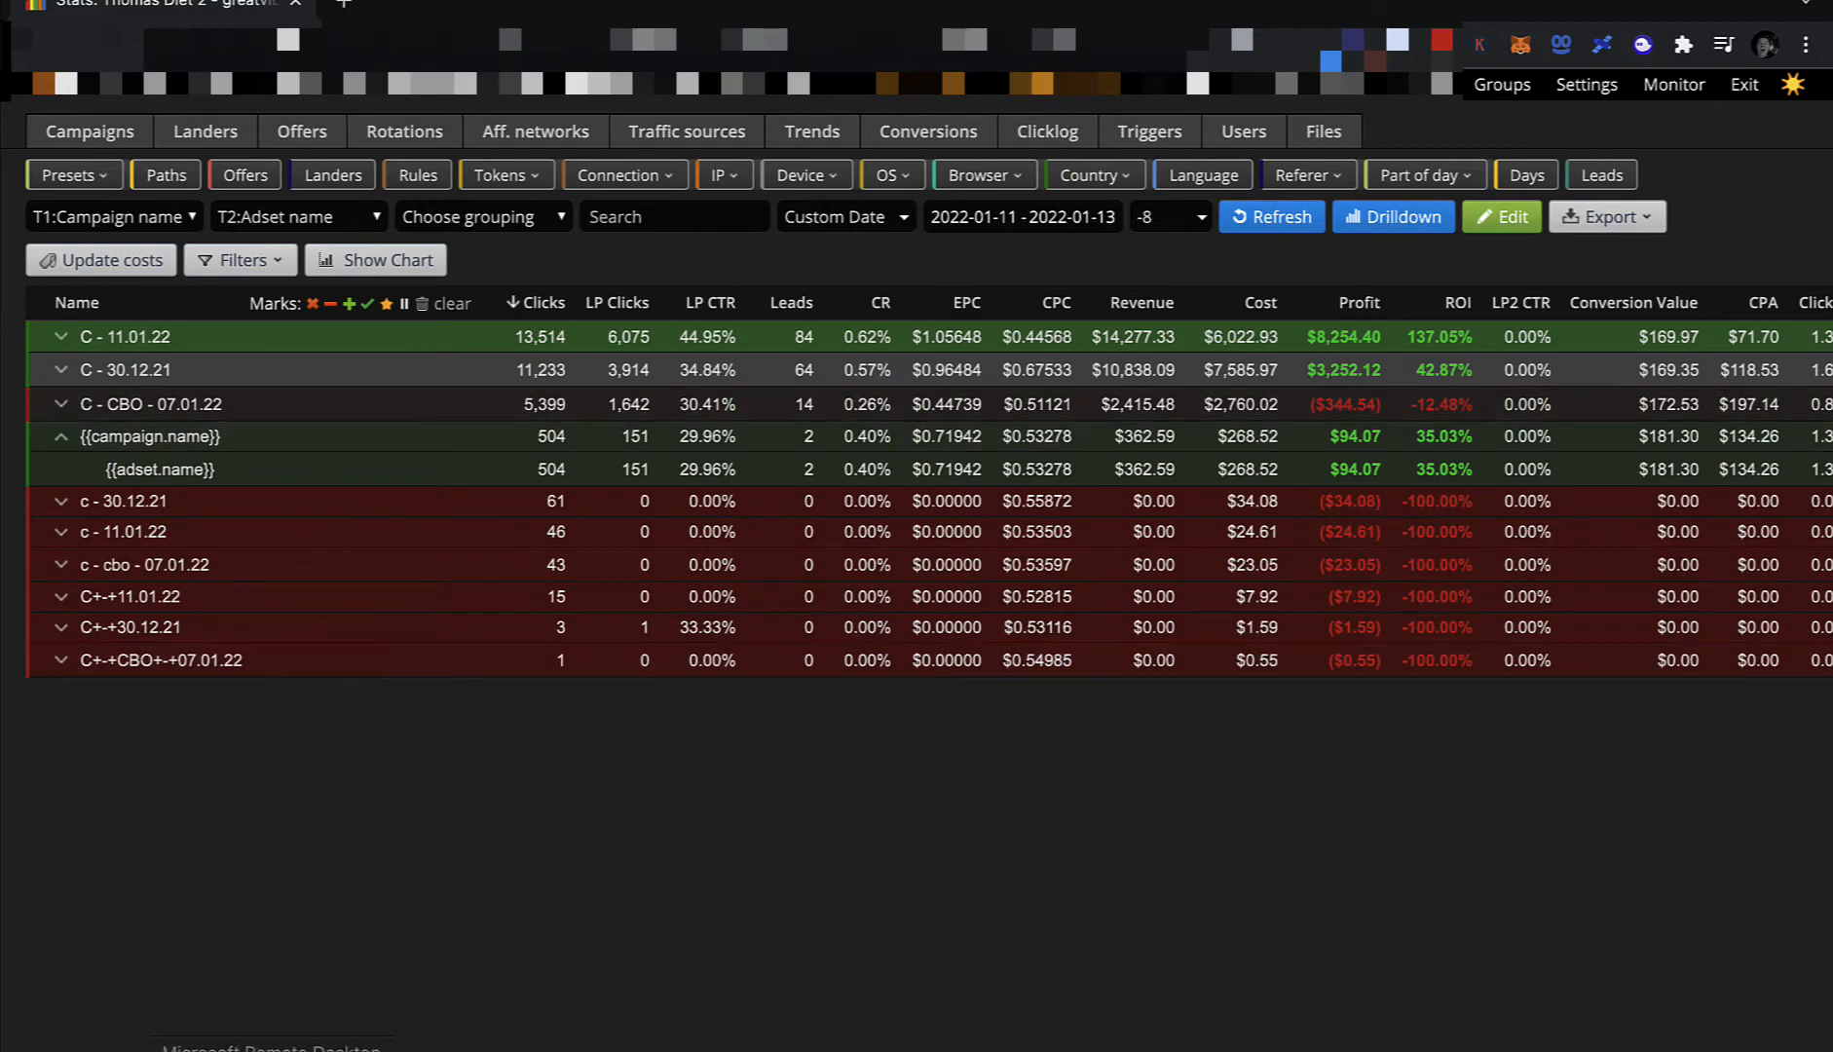
{"action": "left_click", "coordinate": [271, 1048]}
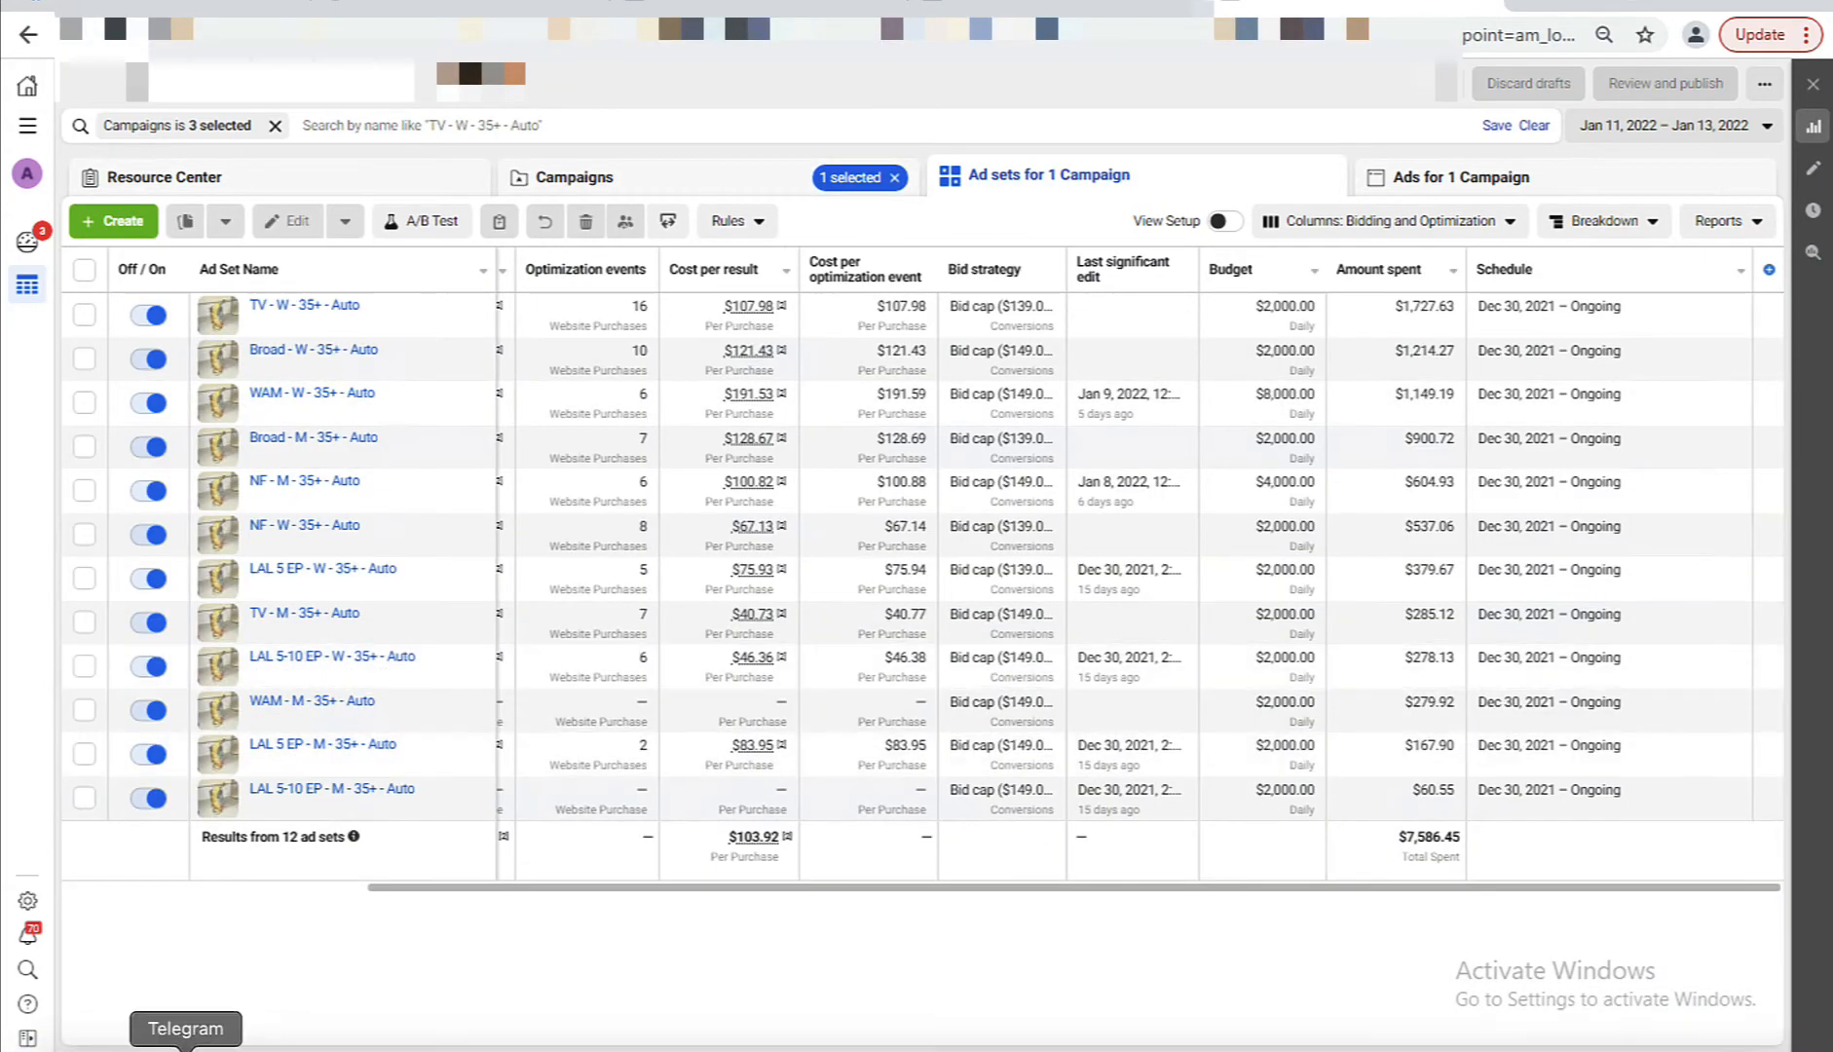
{"action": "left_click", "coordinate": [98, 1048]}
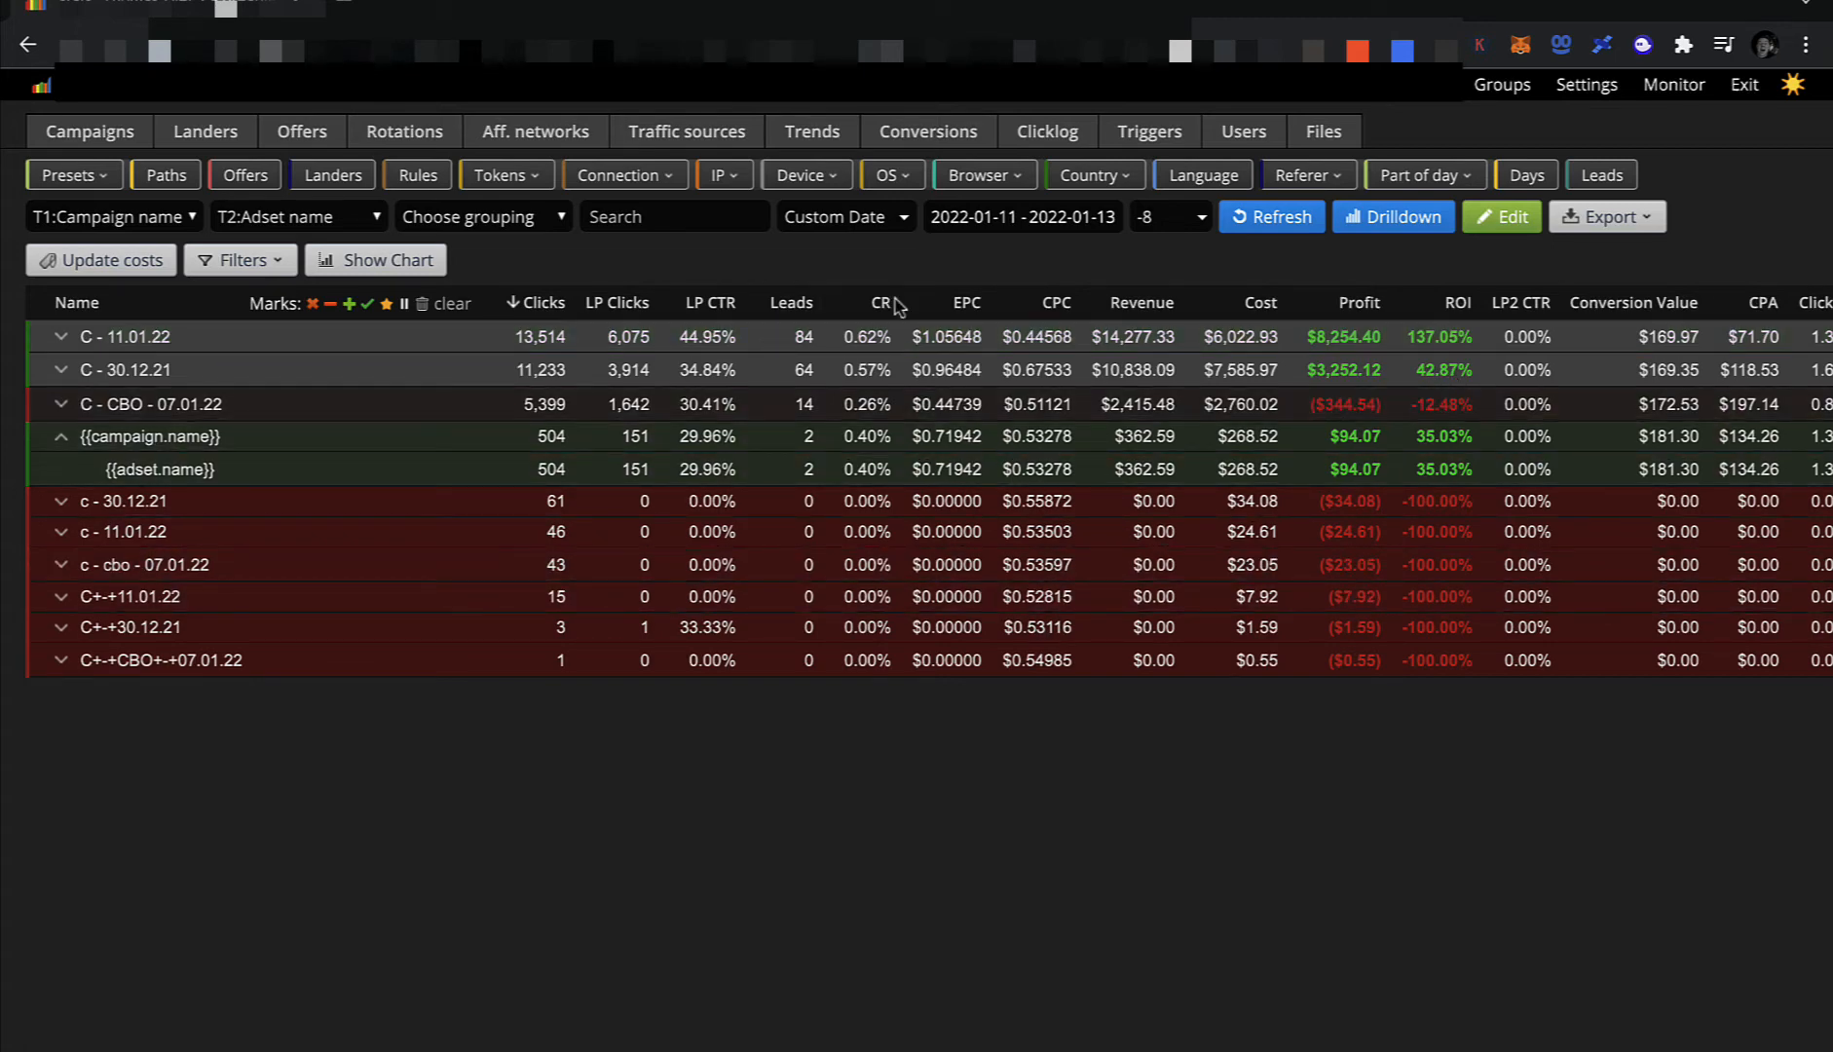
Compare the C - 11.01.22 and C - 30.12.21 conversion rates in the tracker and expand C - 30.12.21 into its ad sets.
{"action": "left_click", "coordinate": [883, 349]}
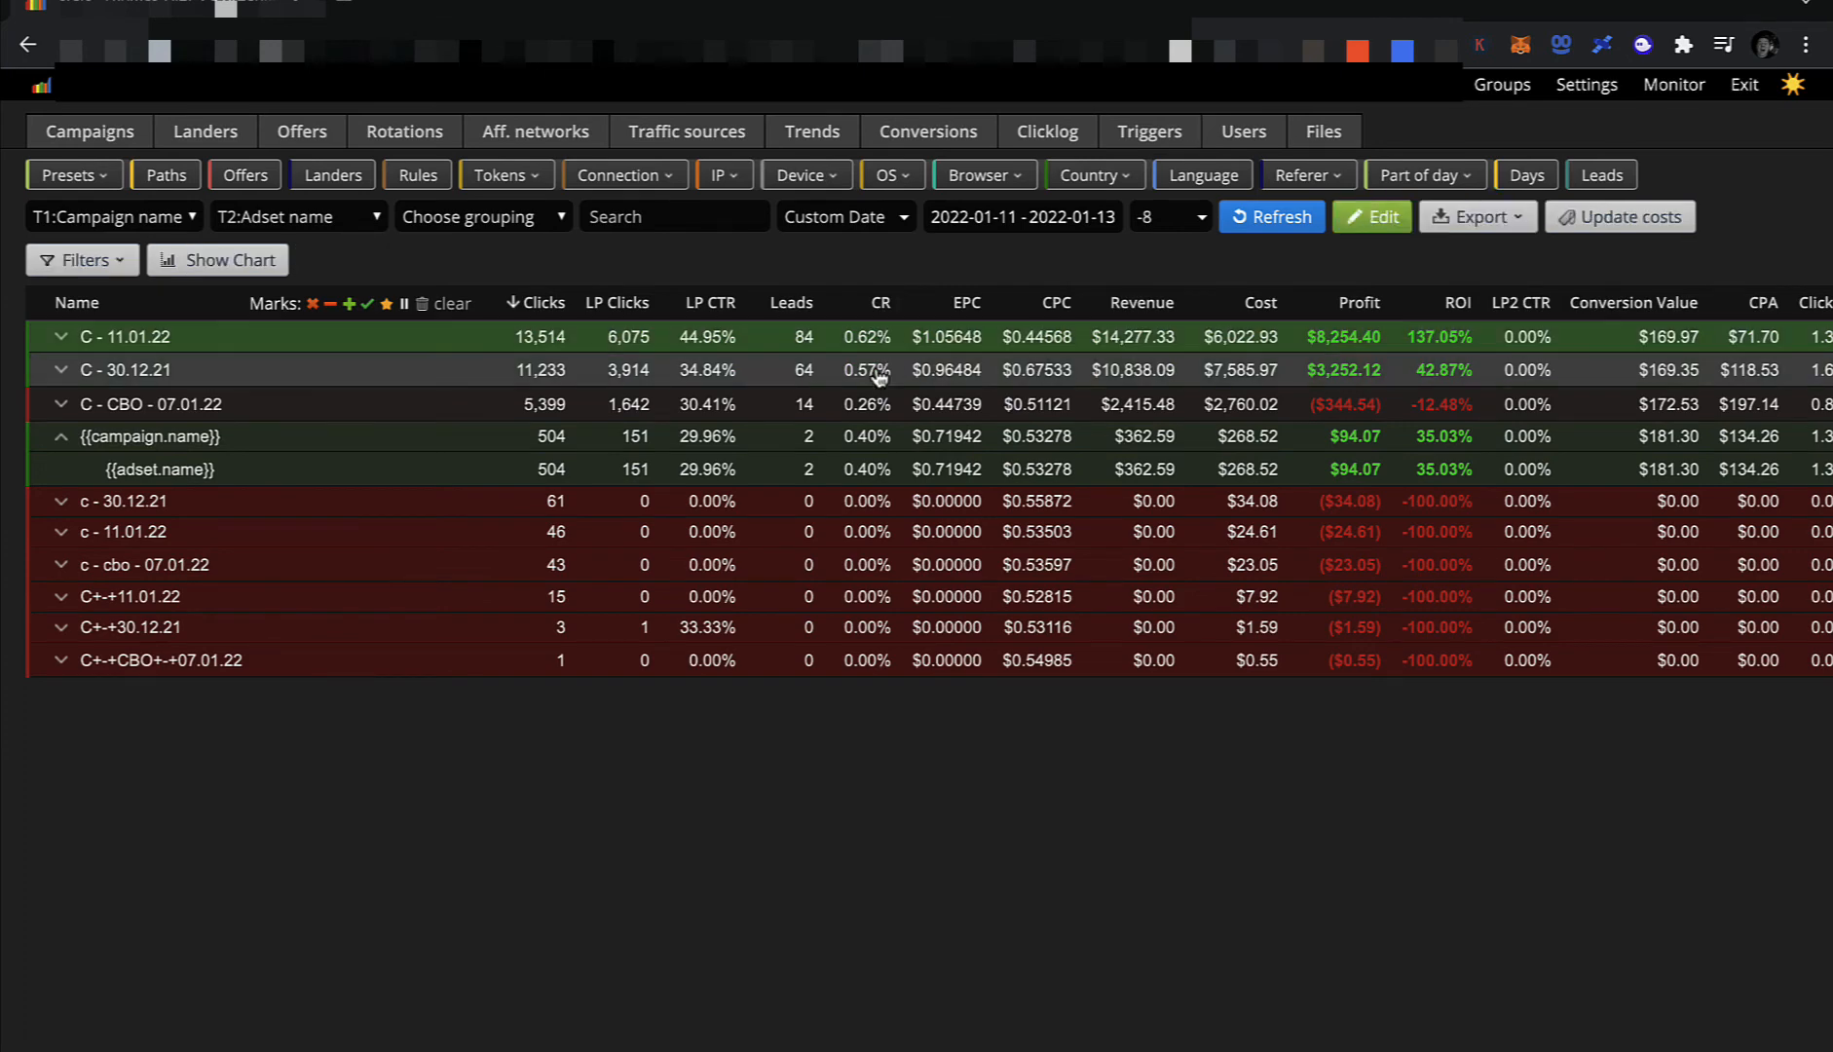
{"action": "left_click", "coordinate": [876, 373]}
{"action": "left_click", "coordinate": [66, 369]}
{"action": "left_click", "coordinate": [62, 374]}
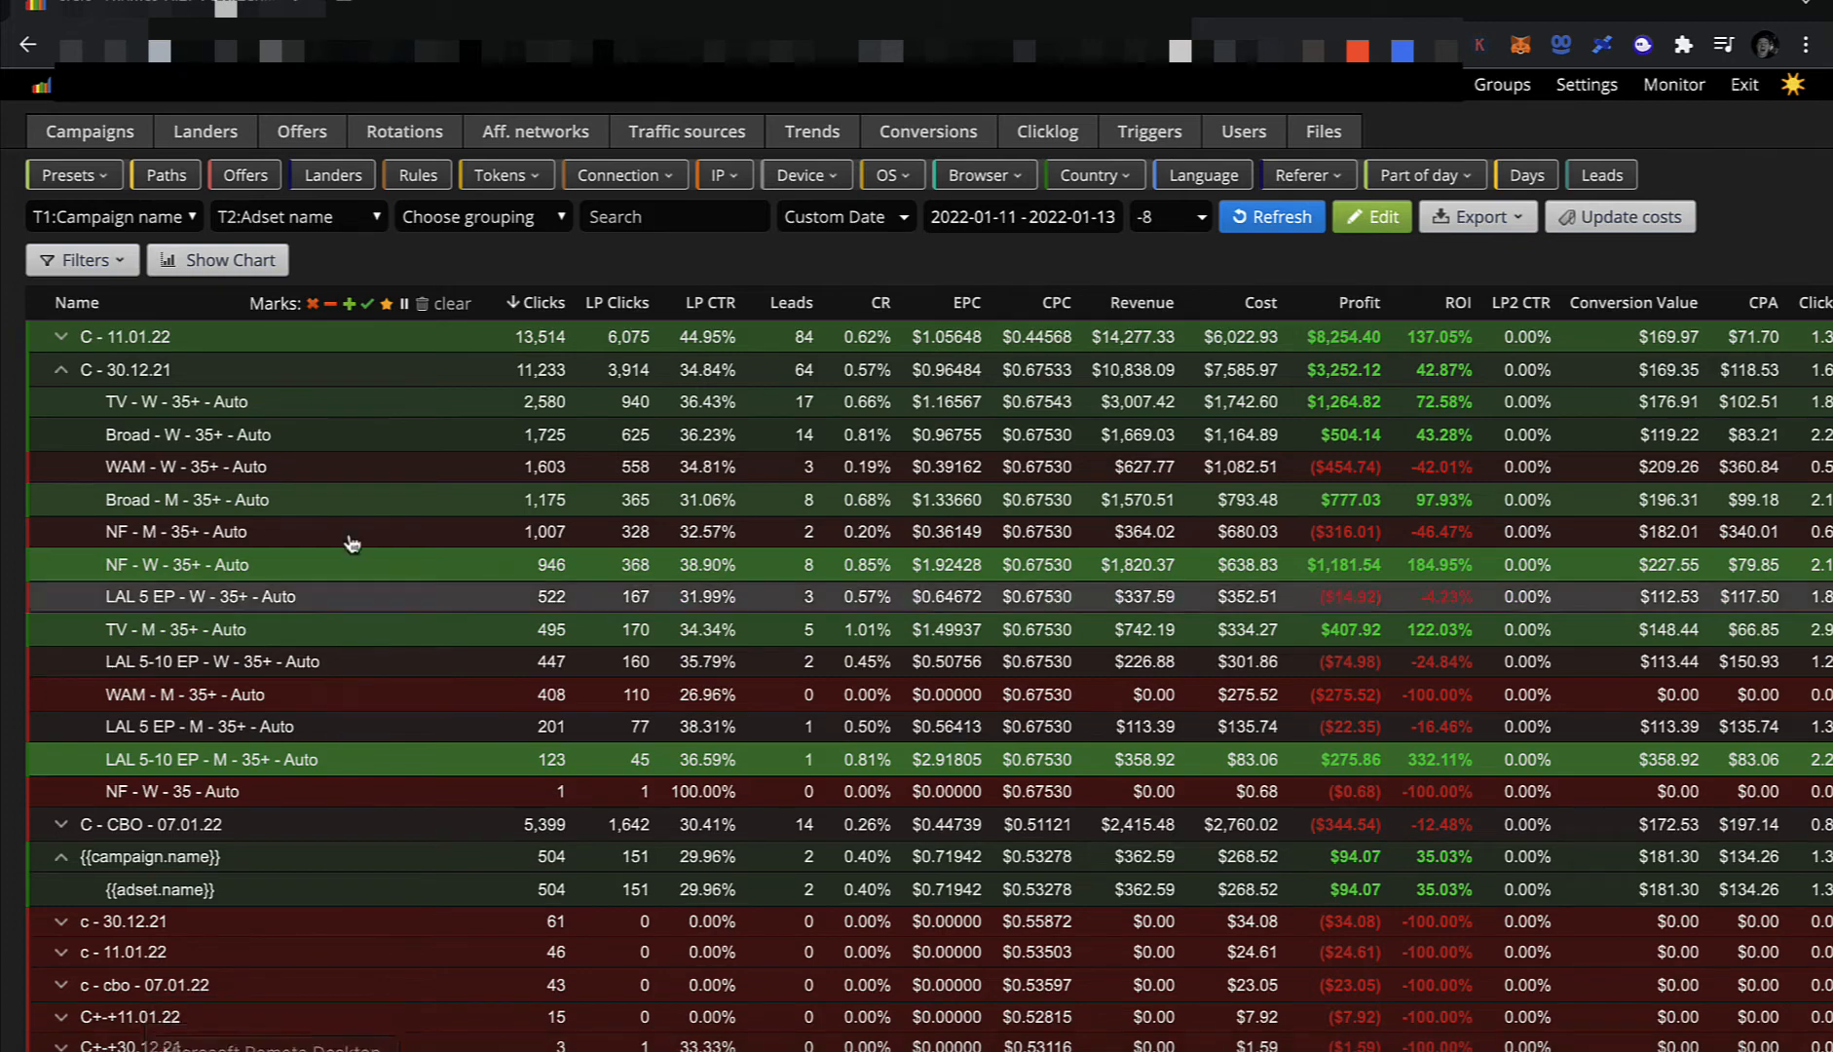
Compare the TV - W - 35+ - Auto ad set's results between the tracker and Ads Manager, ending in the tracker.
{"action": "left_click", "coordinate": [275, 1049]}
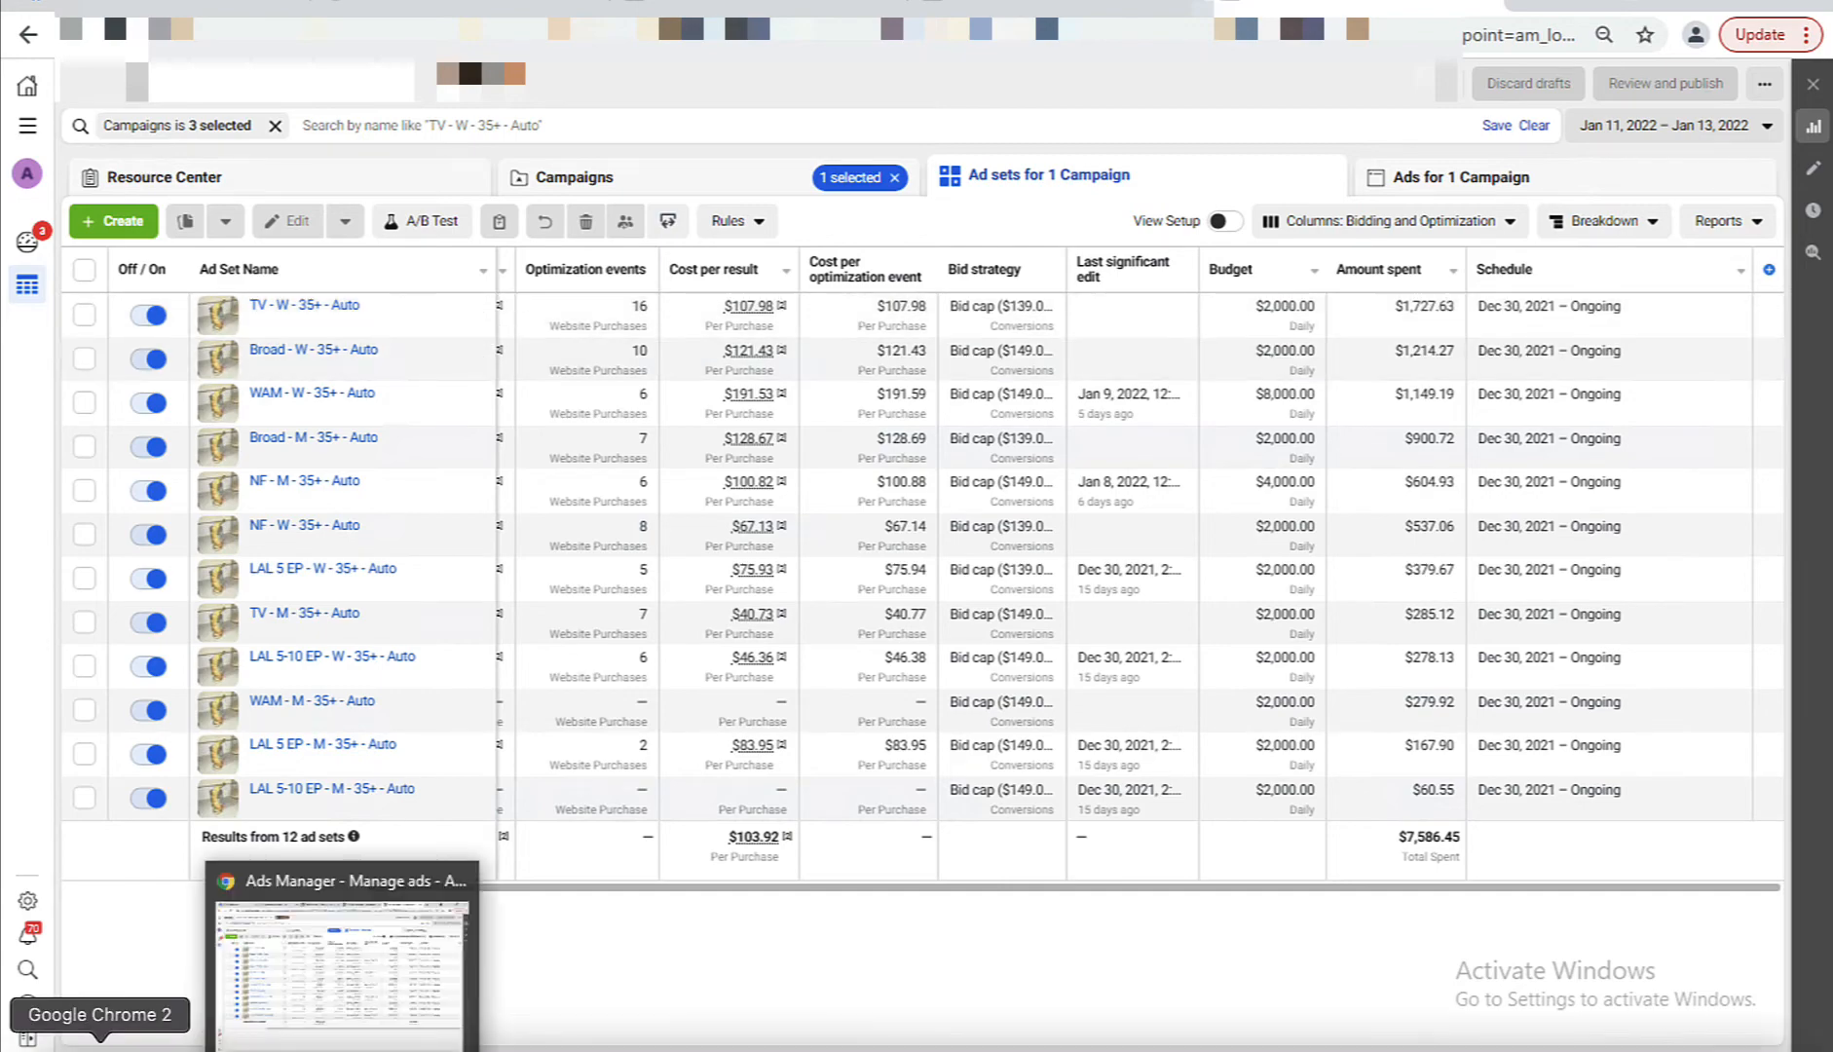
{"action": "left_click", "coordinate": [101, 1048]}
{"action": "left_click", "coordinate": [235, 414]}
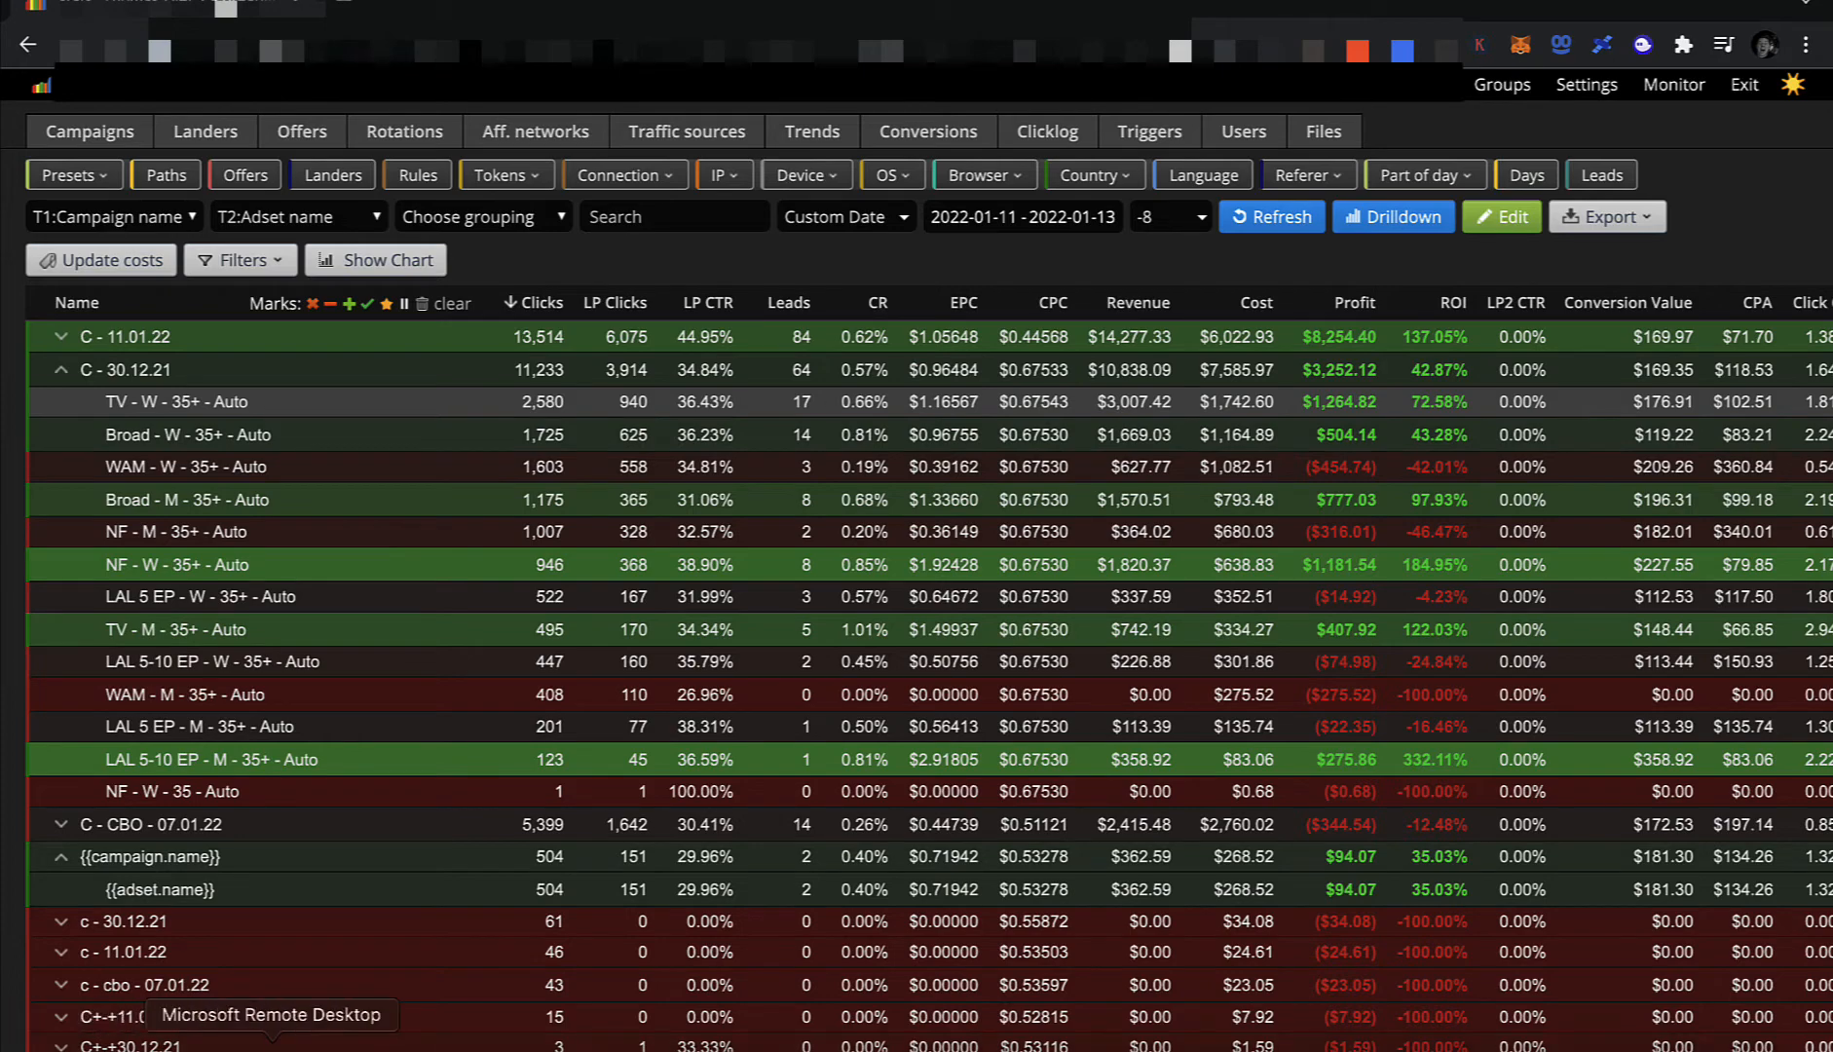
{"action": "left_click", "coordinate": [271, 1048]}
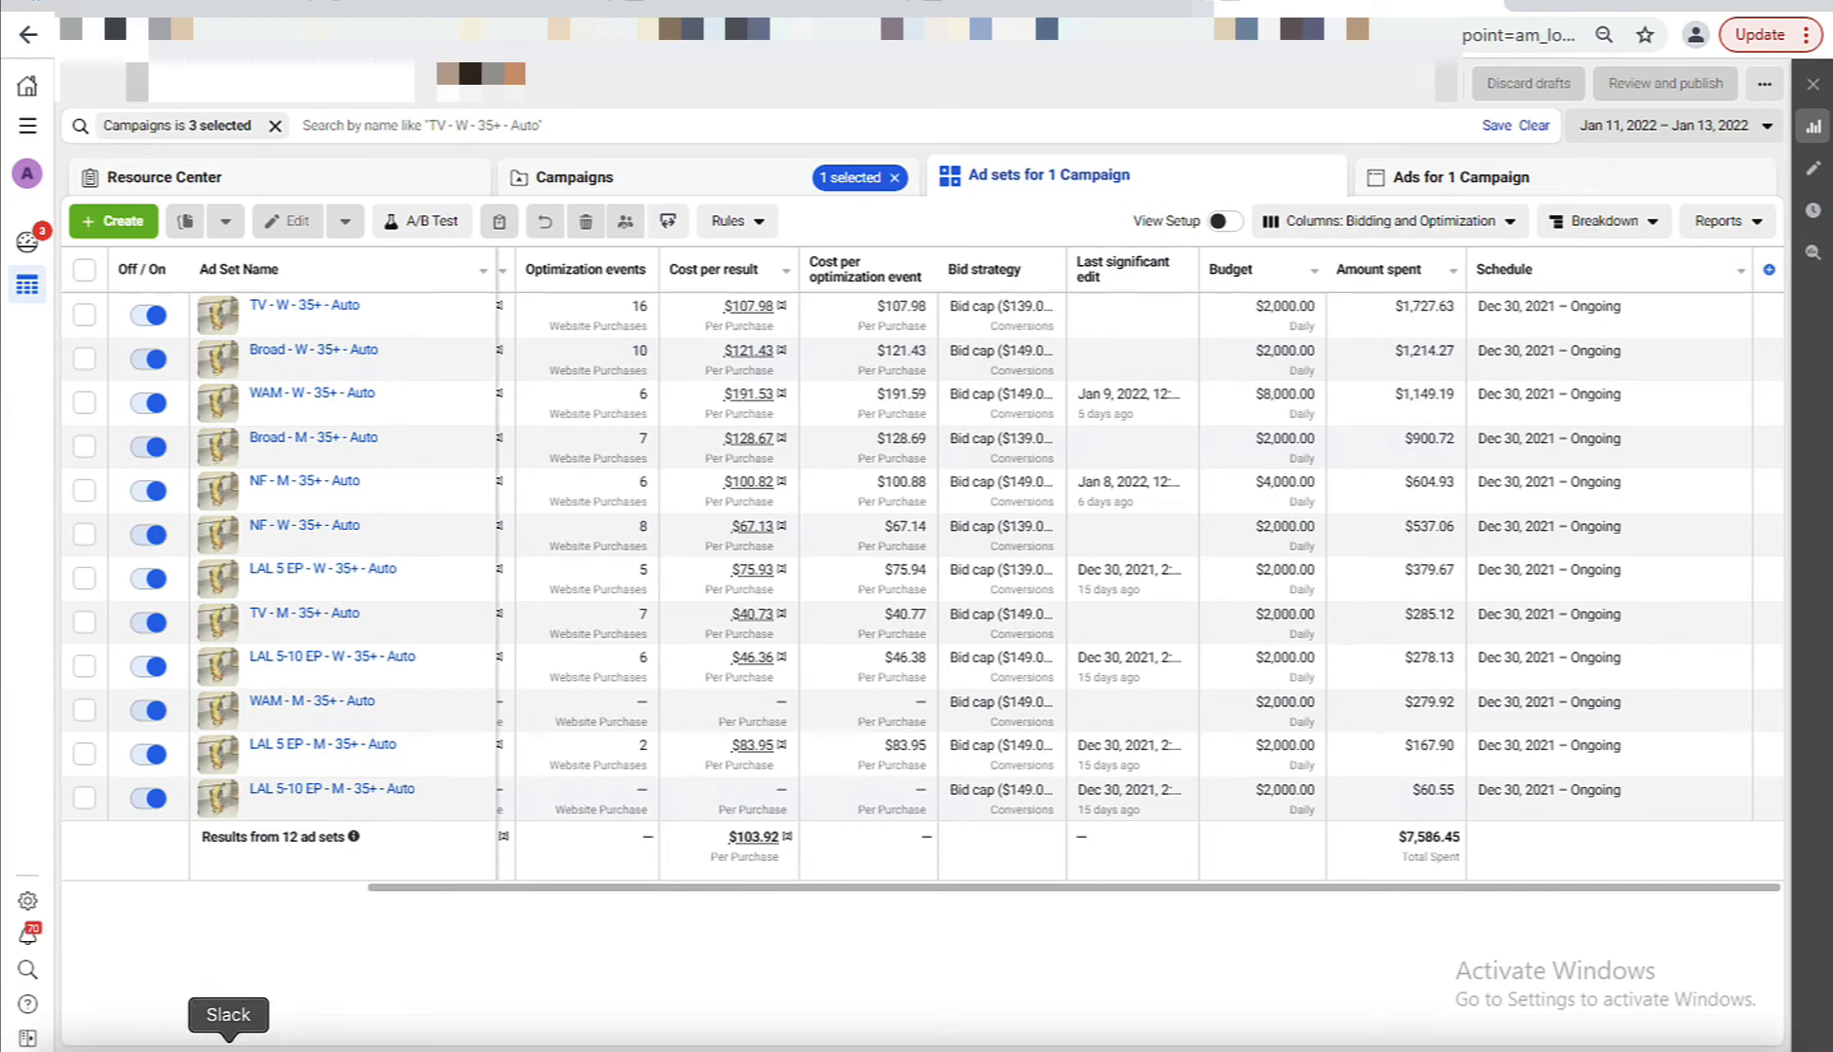
{"action": "left_click", "coordinate": [106, 1046]}
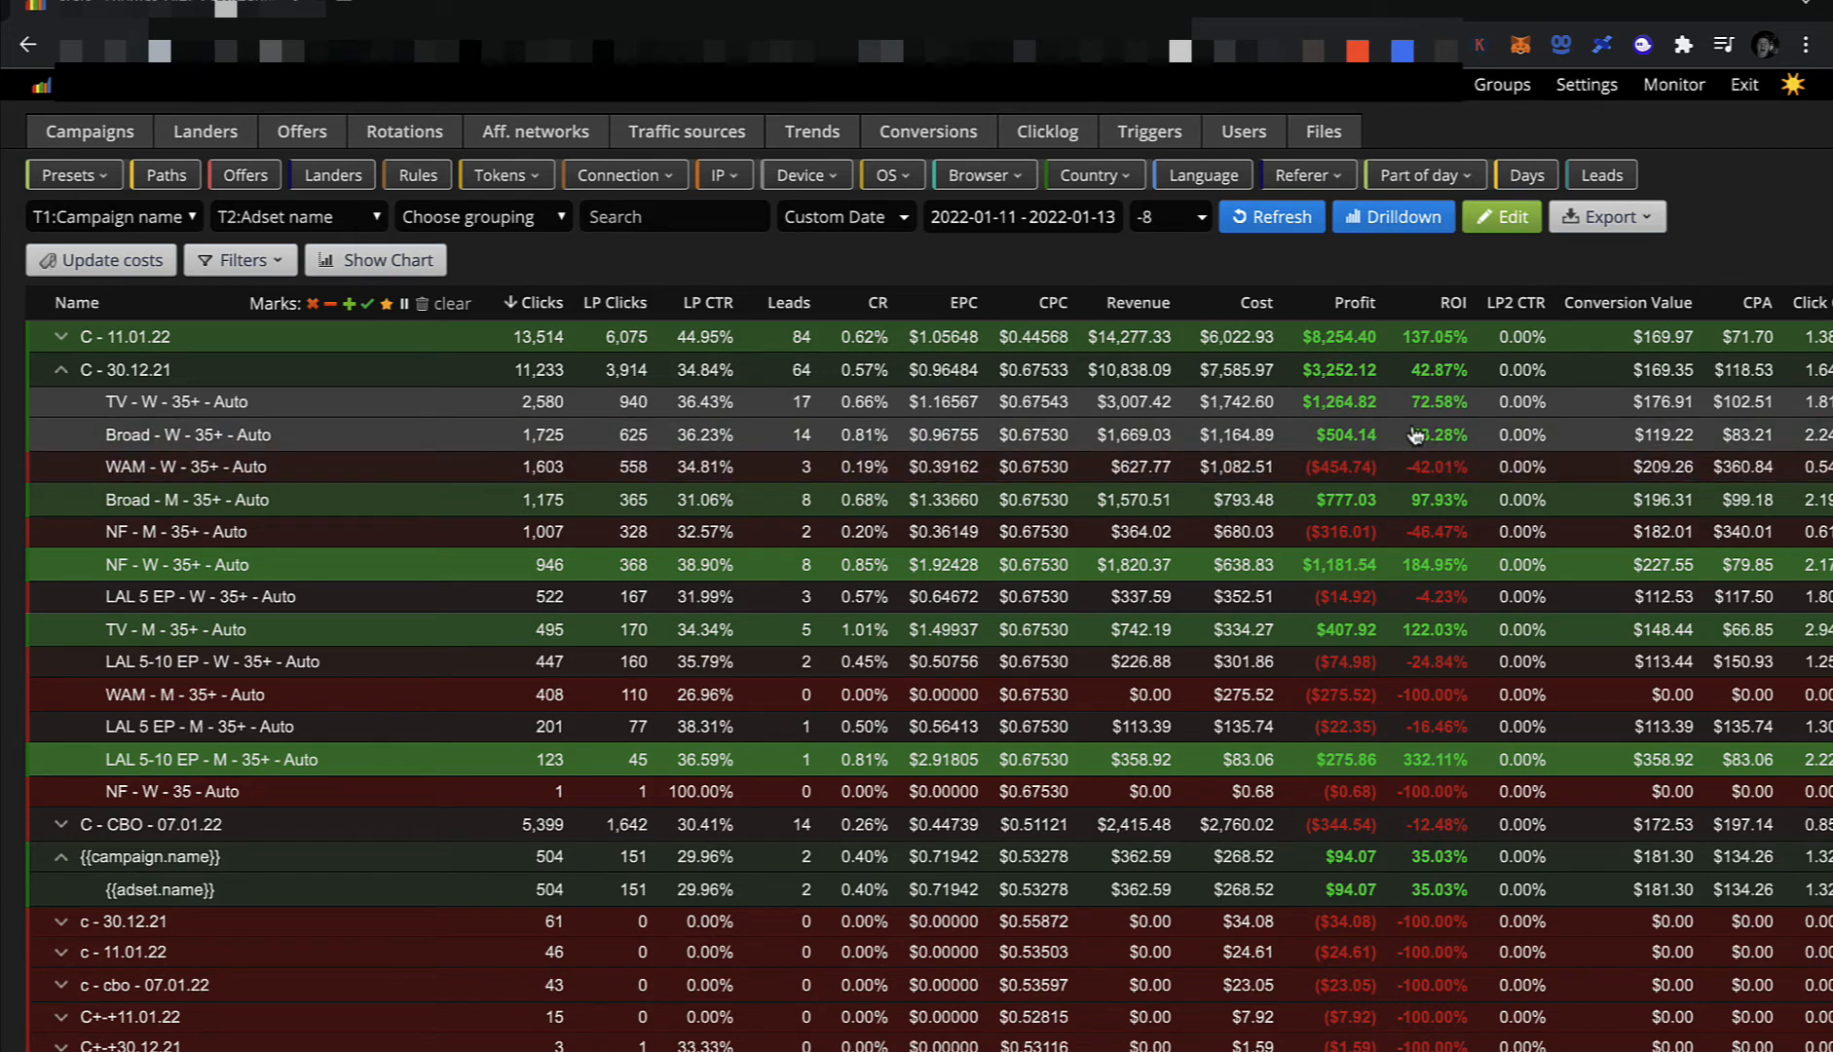
Review the C - 30.12.21 ad sets in the tracker, ending with the WAM - W - 35+ - Auto row selected.
{"action": "left_click", "coordinate": [706, 383]}
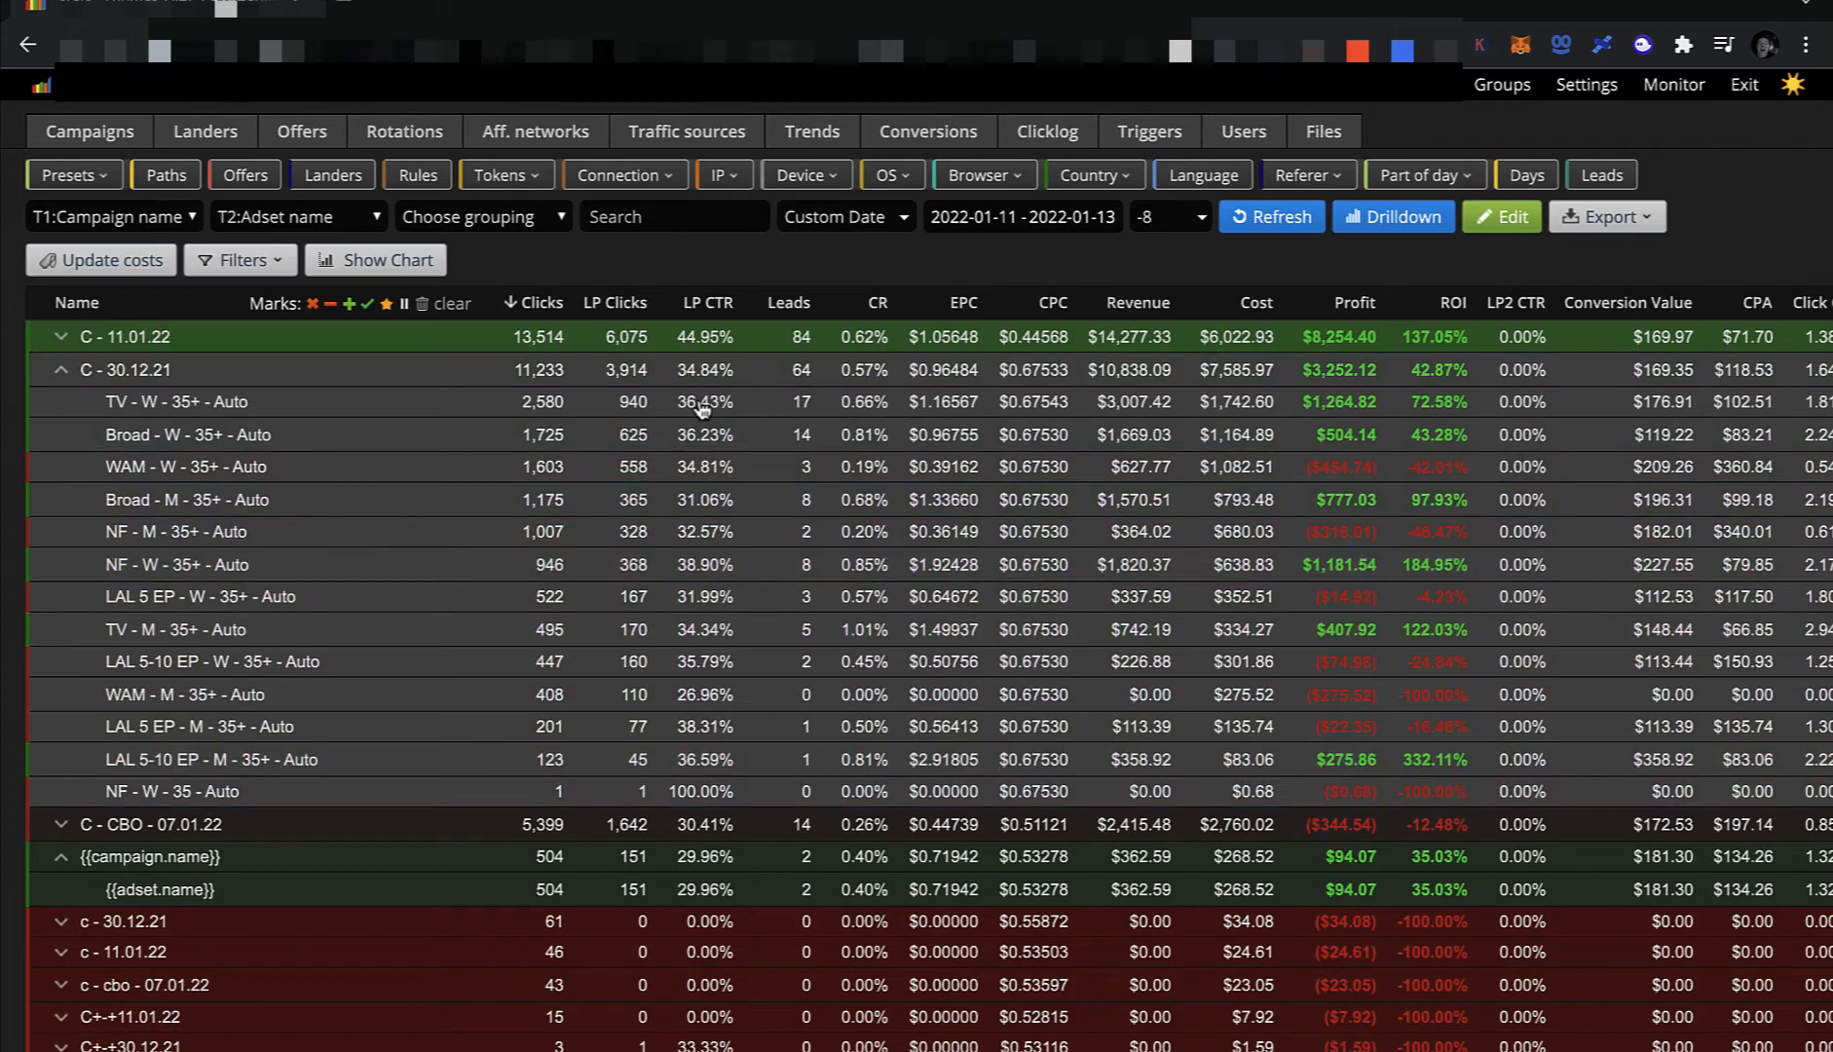
{"action": "left_click", "coordinate": [670, 396]}
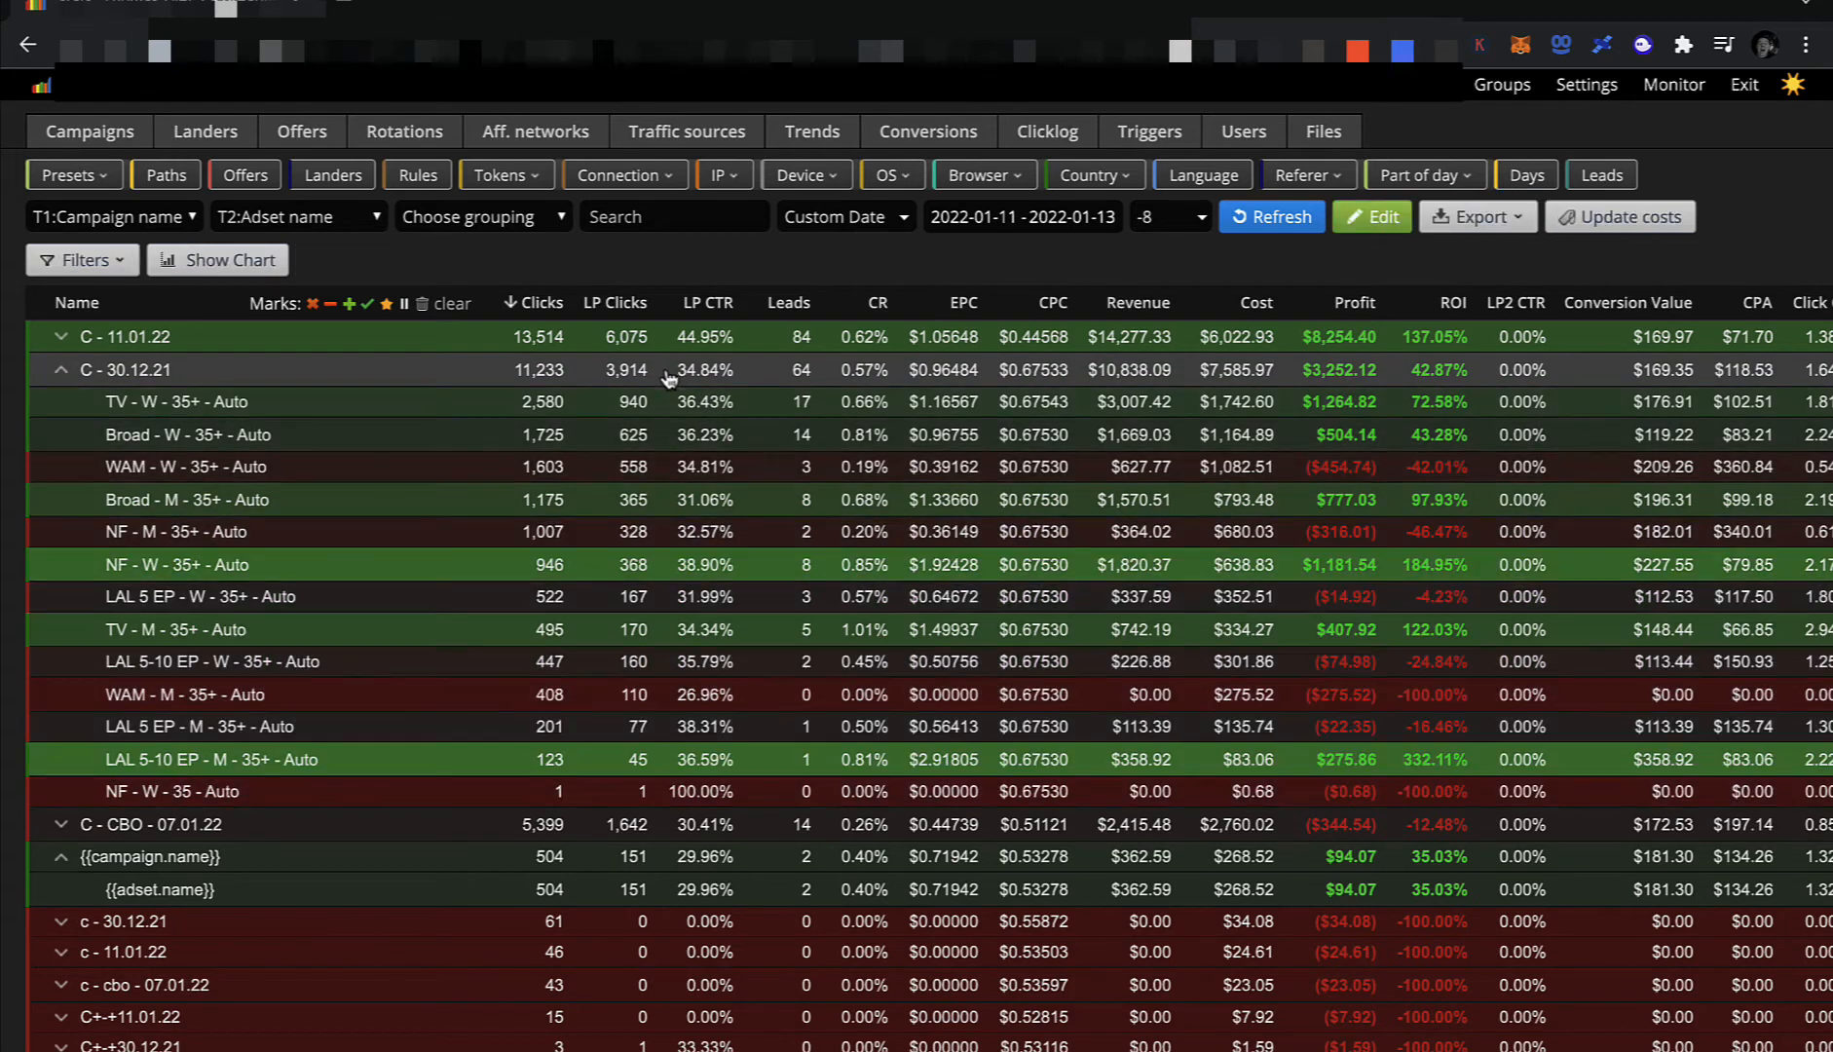
{"action": "left_click", "coordinate": [679, 436]}
{"action": "left_click", "coordinate": [679, 437]}
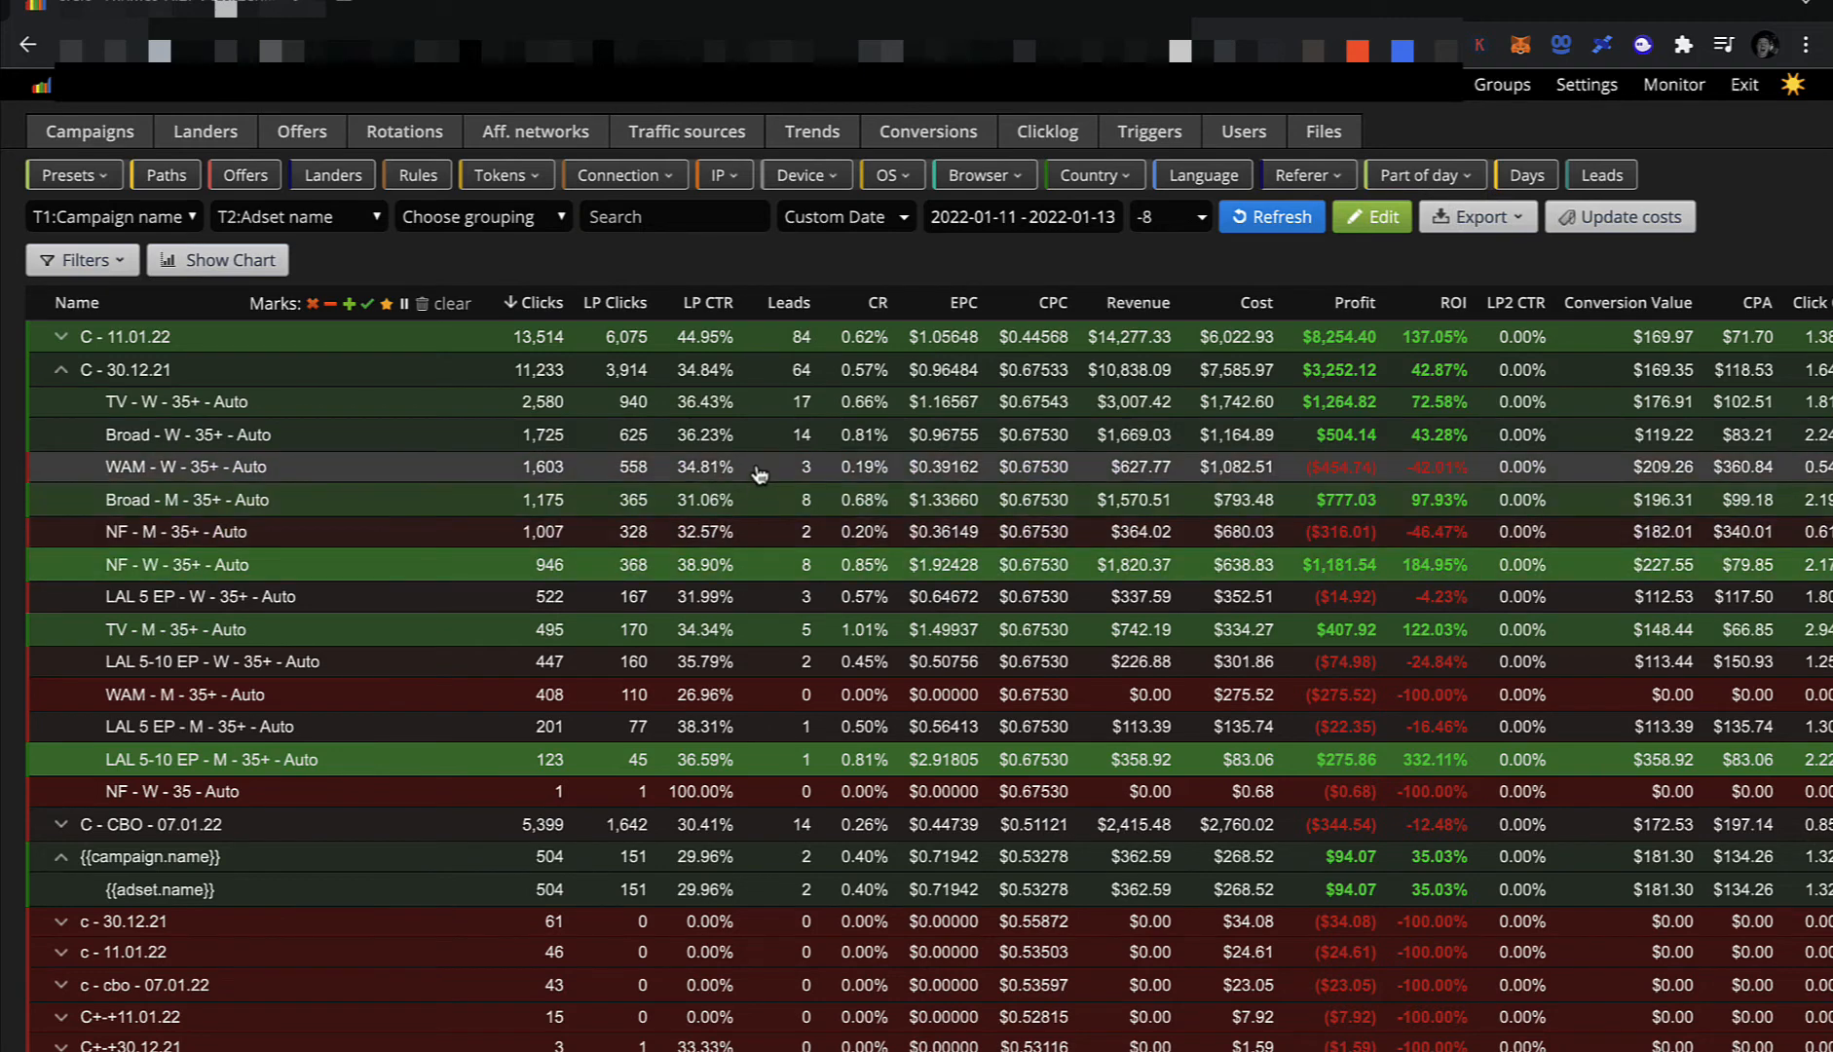
{"action": "left_click", "coordinate": [756, 469]}
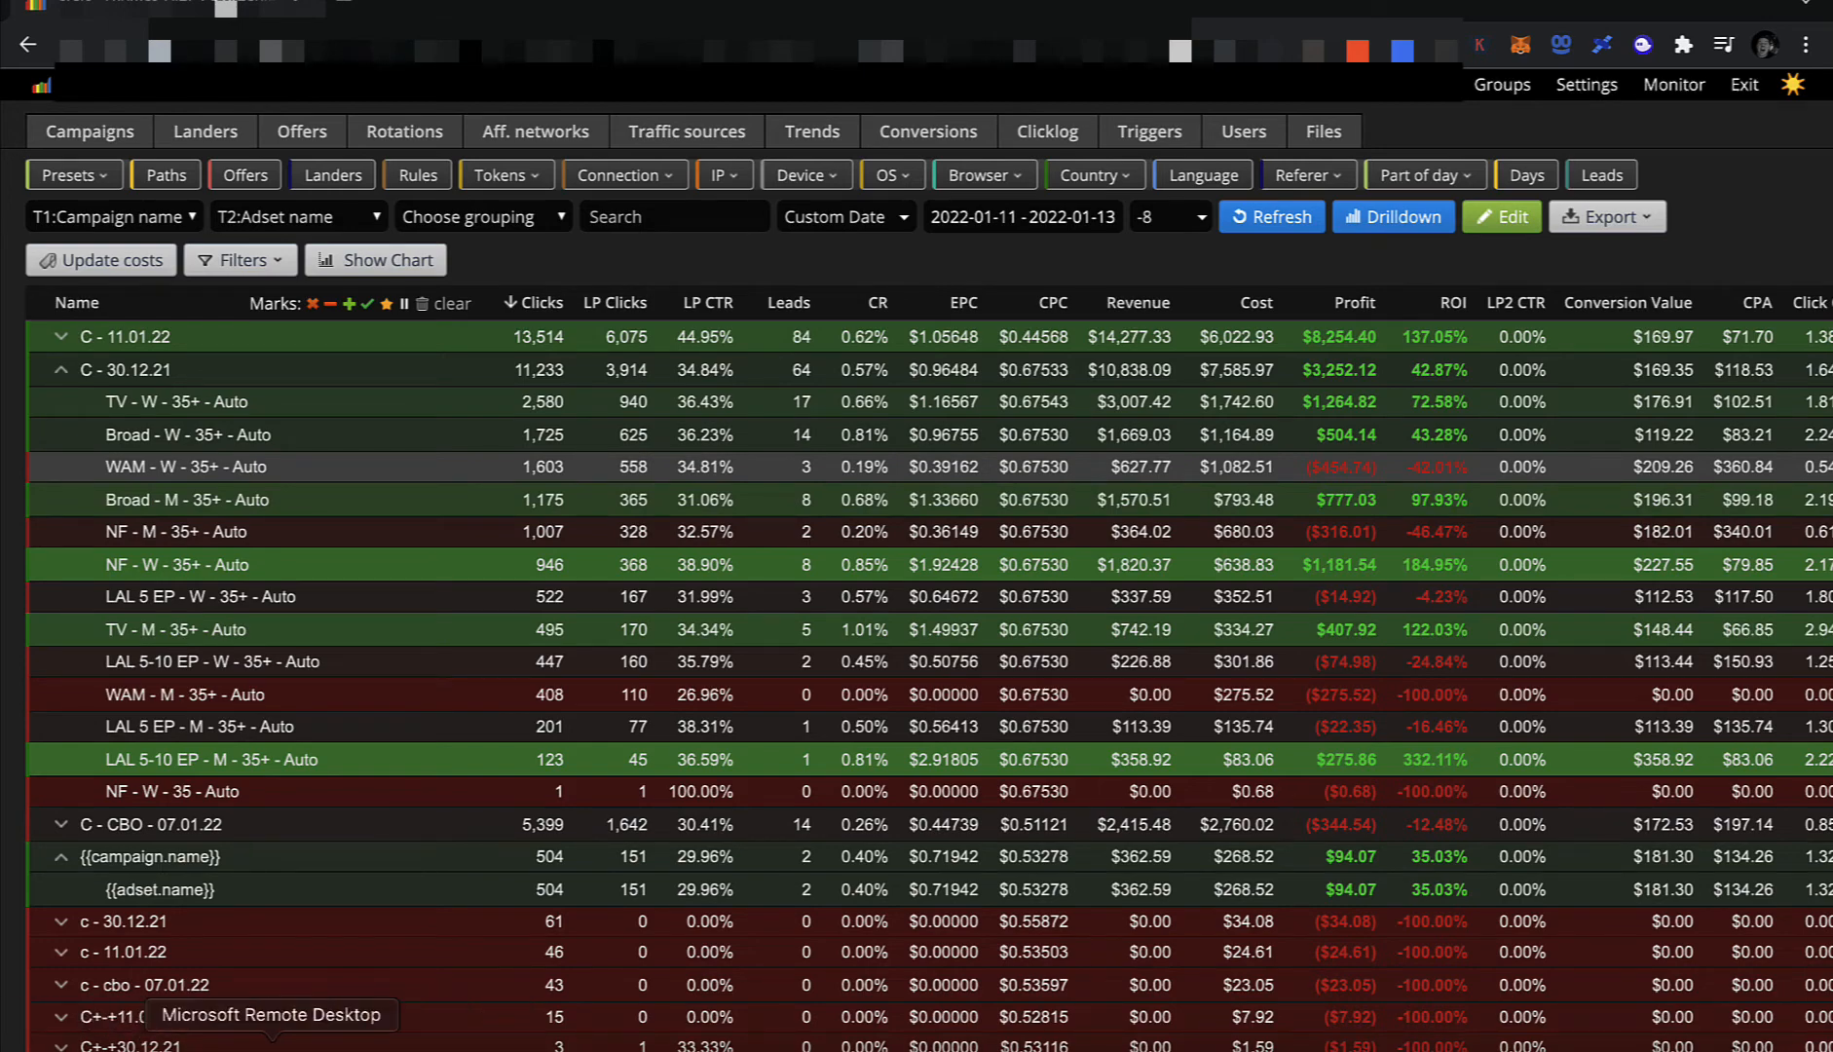
Switch to Ads Manager and check the WAM - W - 35+ - Auto ad set's amount spent and daily budget.
{"action": "left_click", "coordinate": [261, 1044]}
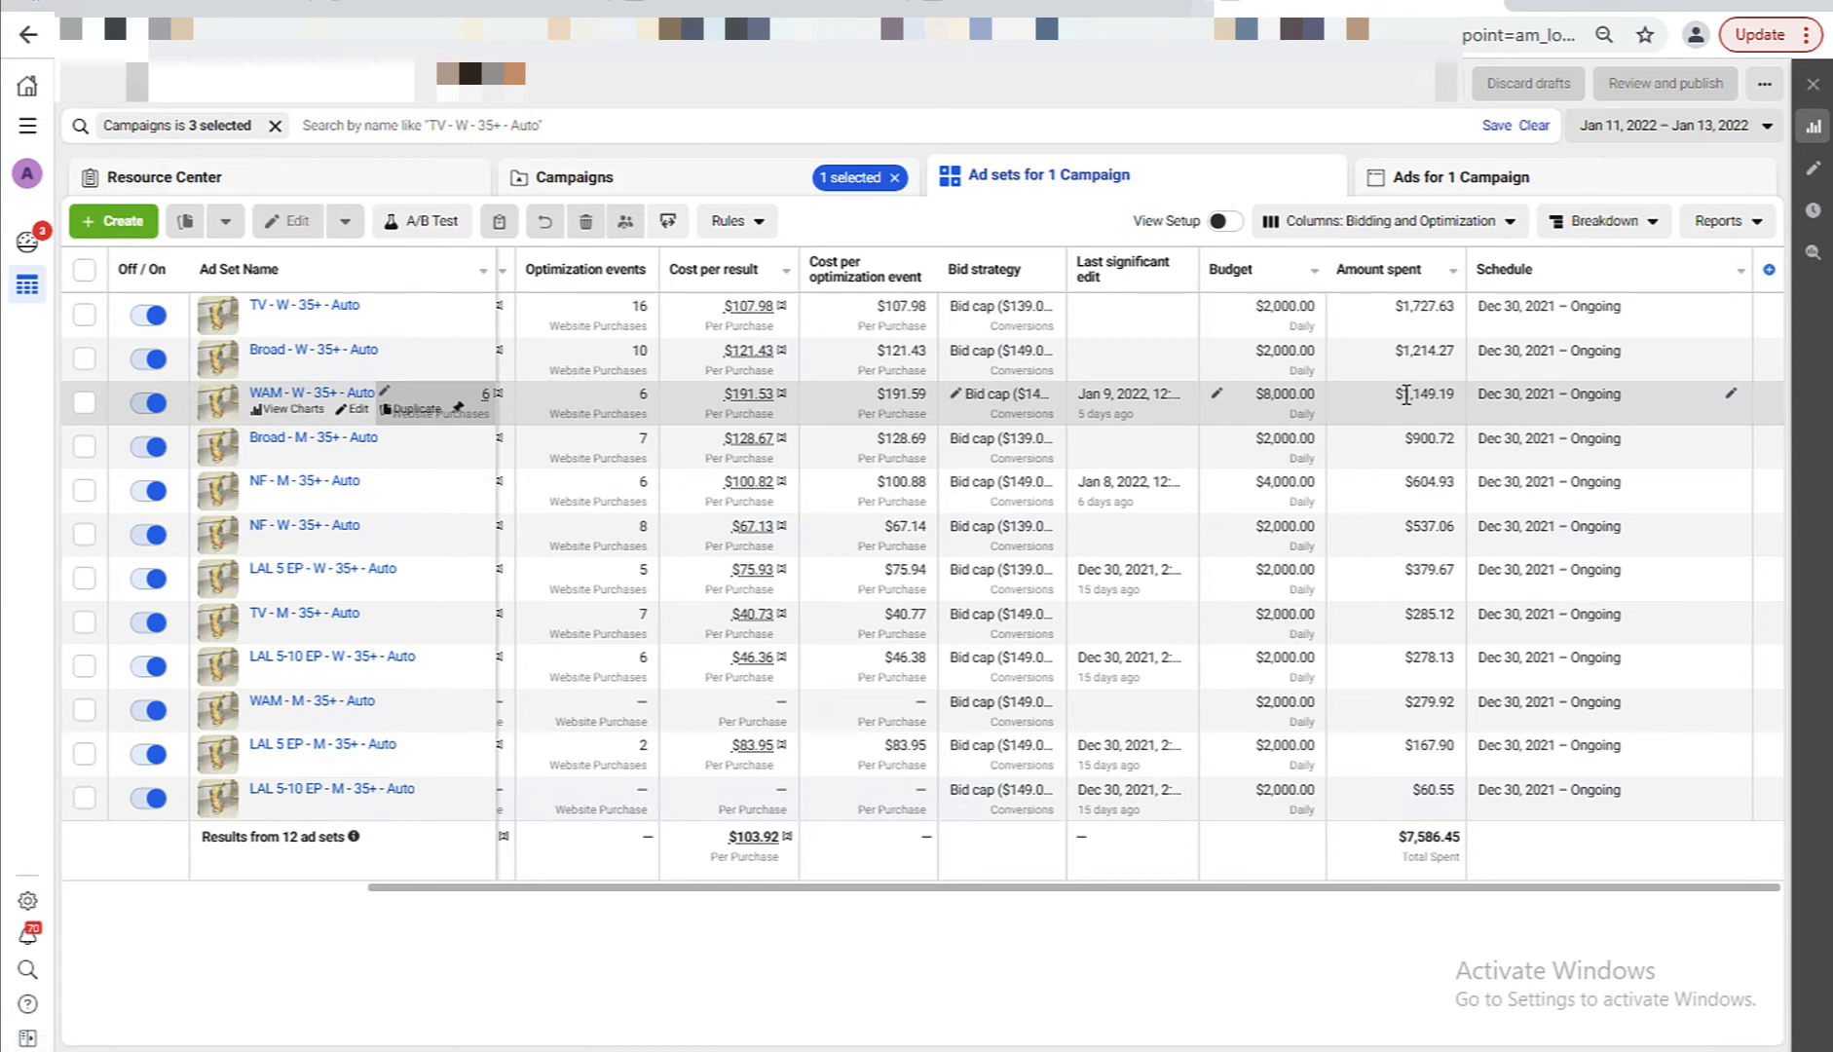
{"action": "left_click_drag", "start_coordinate": [1395, 393], "coordinate": [1452, 392]}
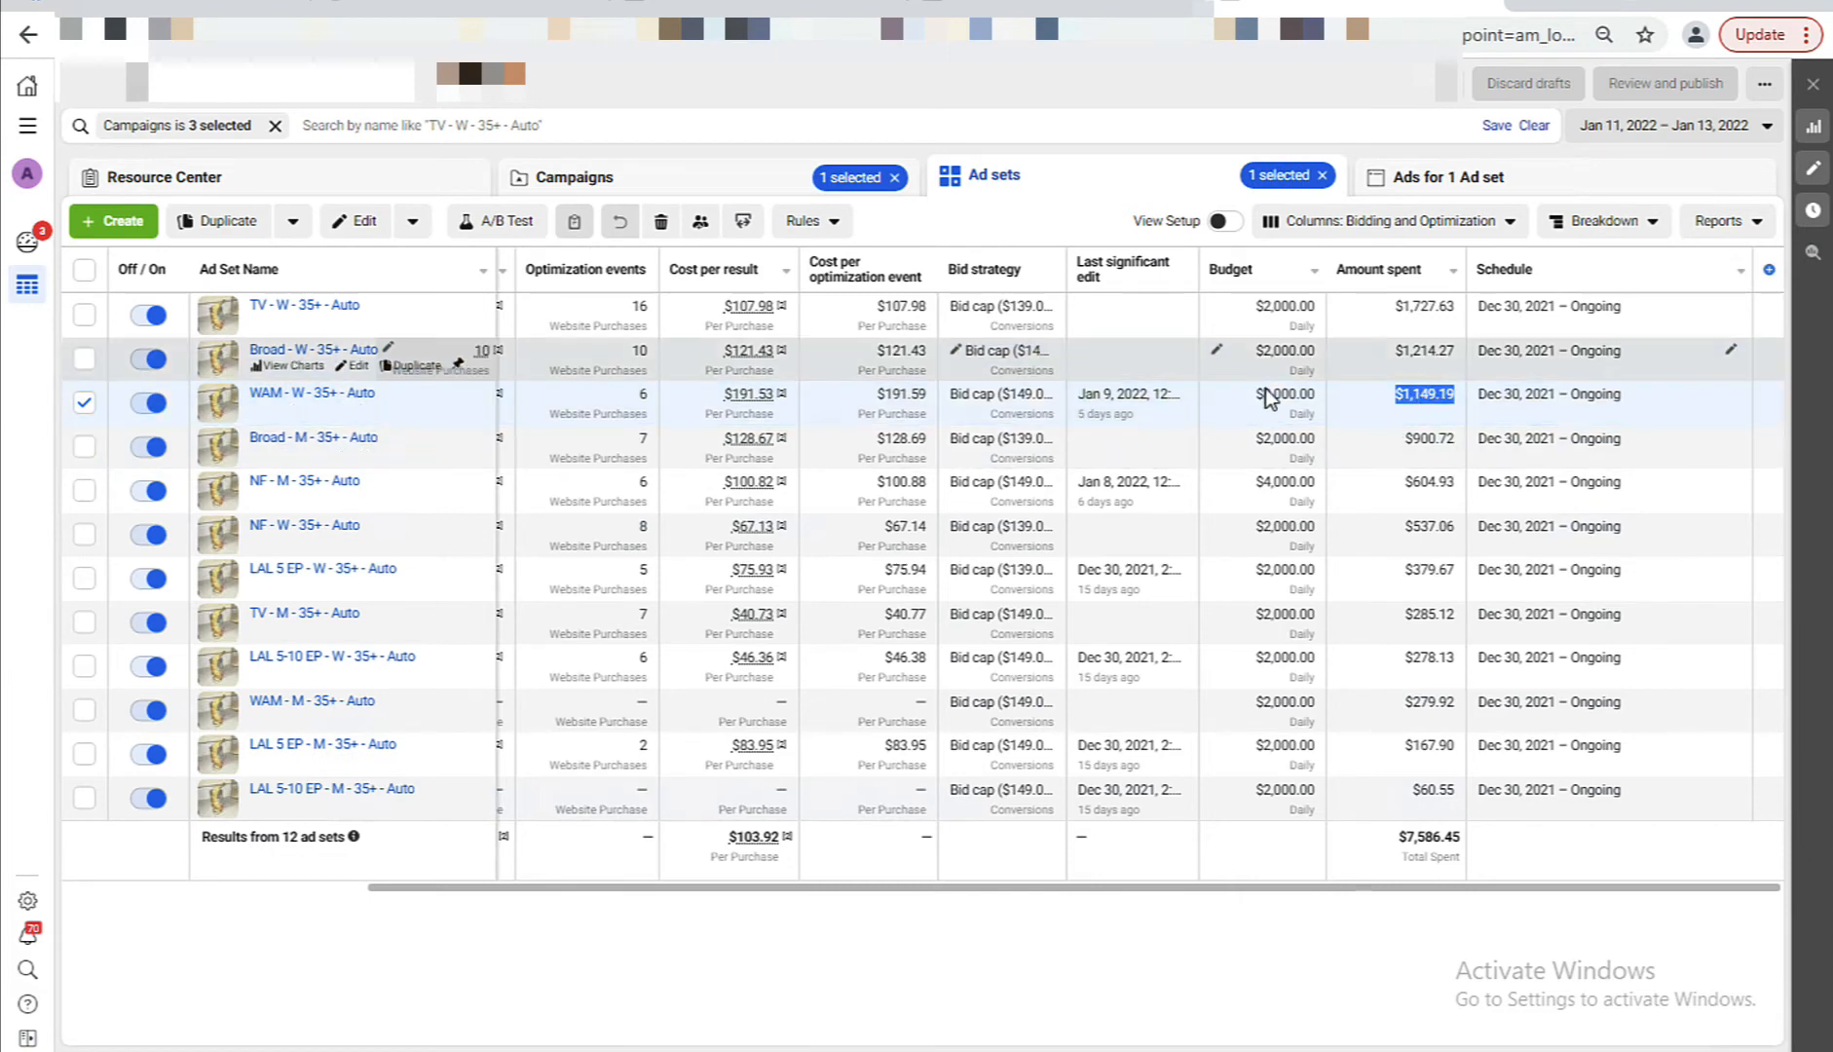
{"action": "left_click_drag", "start_coordinate": [1262, 401], "coordinate": [1283, 402]}
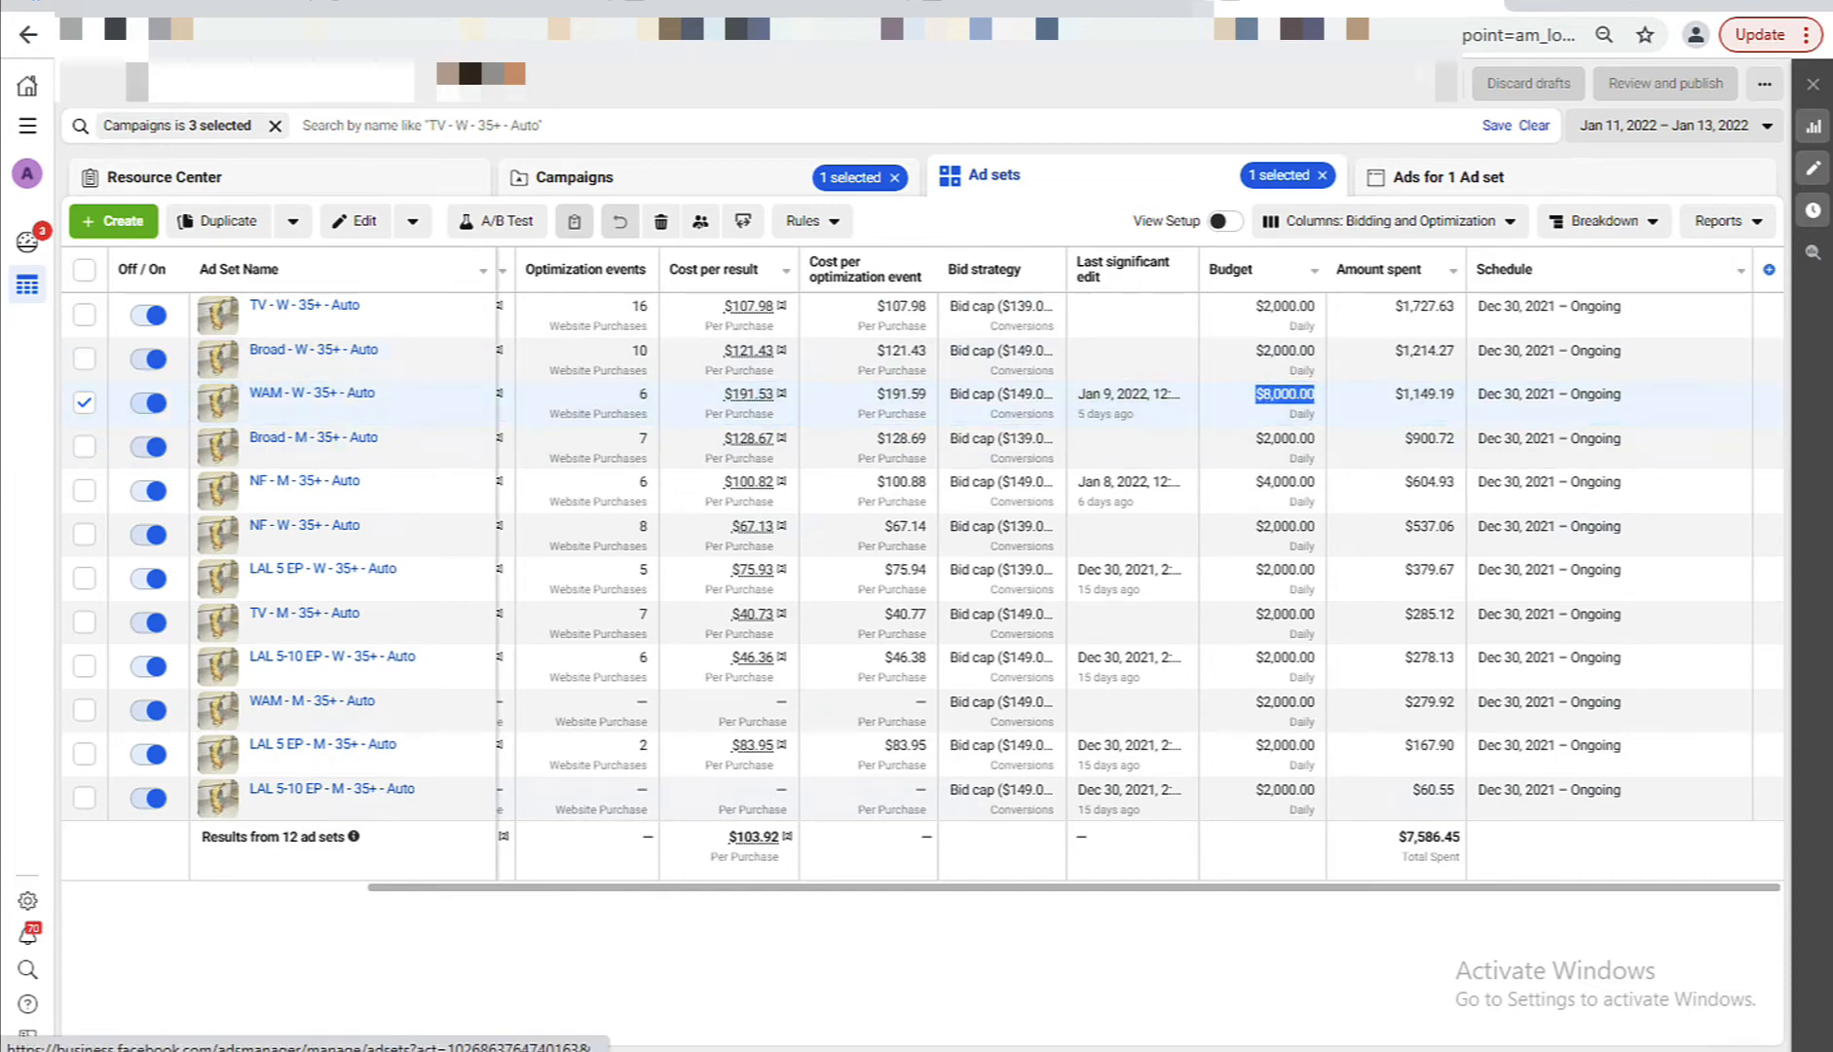
Recheck the tracker, turn off the WAM - W - 35+ - Auto ad set in Ads Manager and clear its selection.
{"action": "left_click", "coordinate": [95, 1048]}
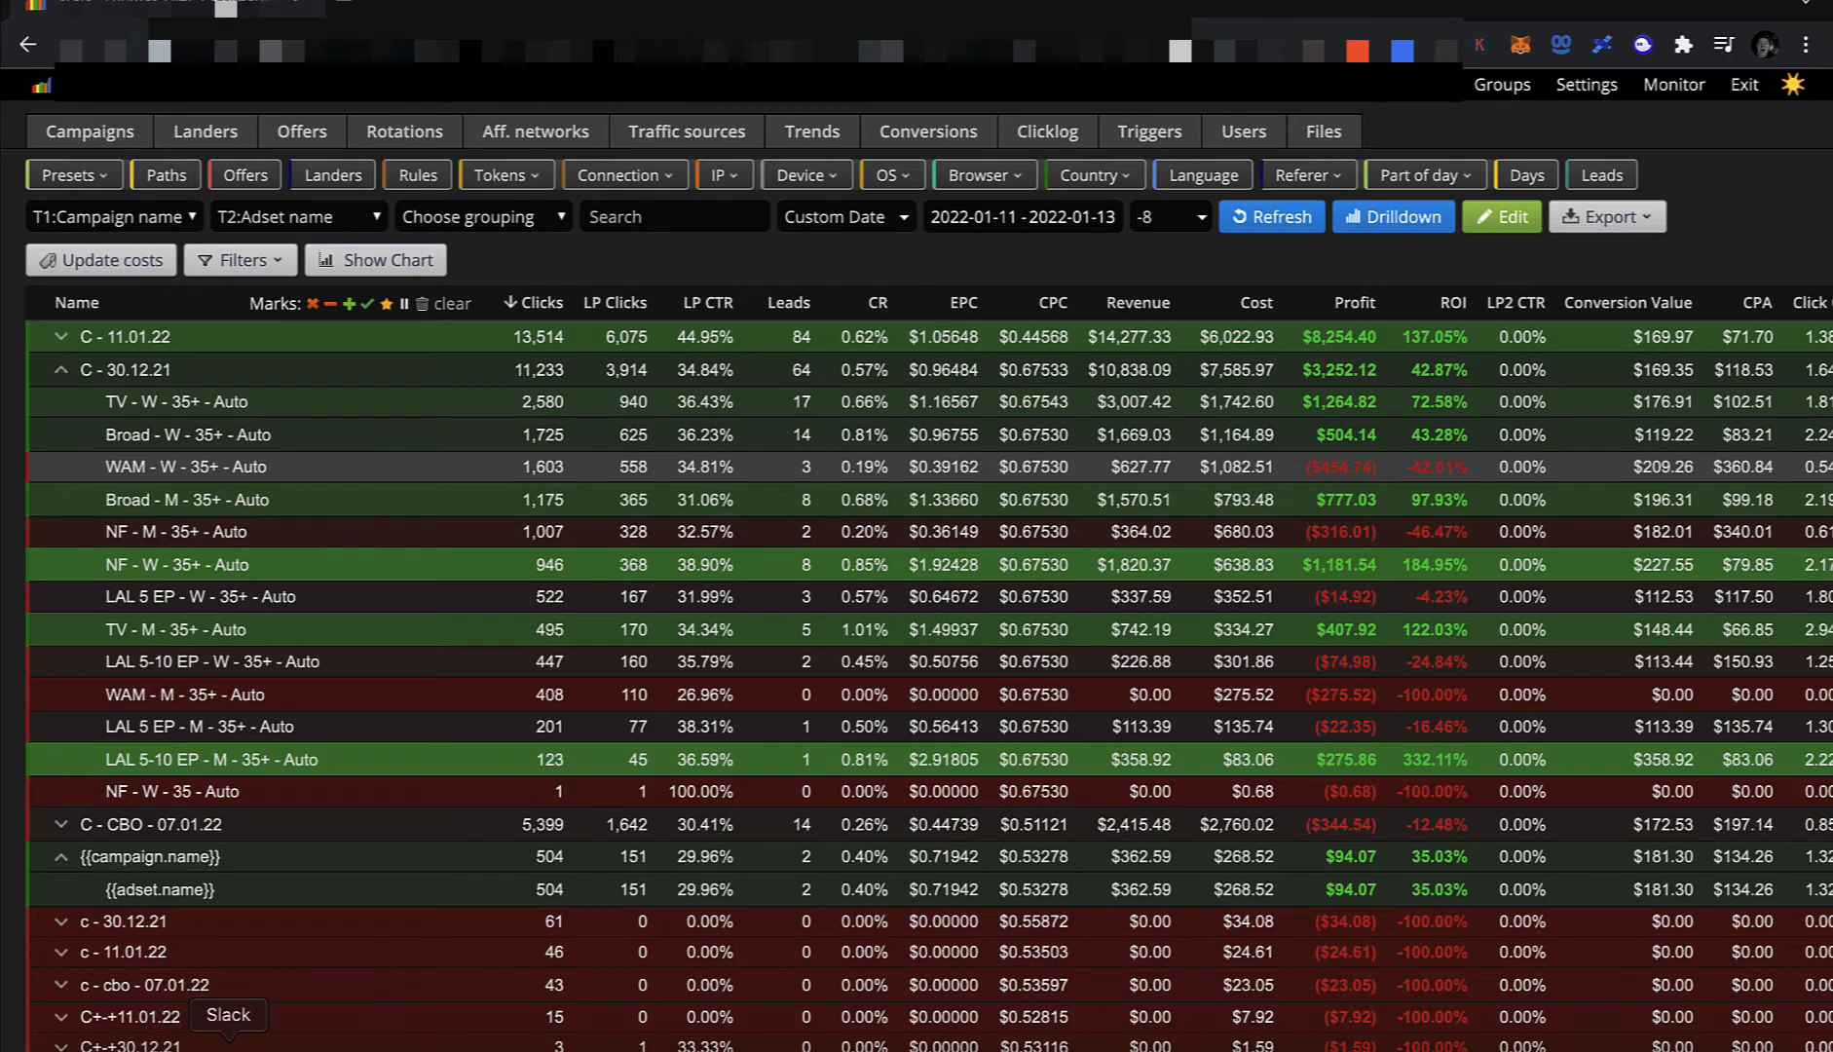
{"action": "left_click", "coordinate": [264, 1048]}
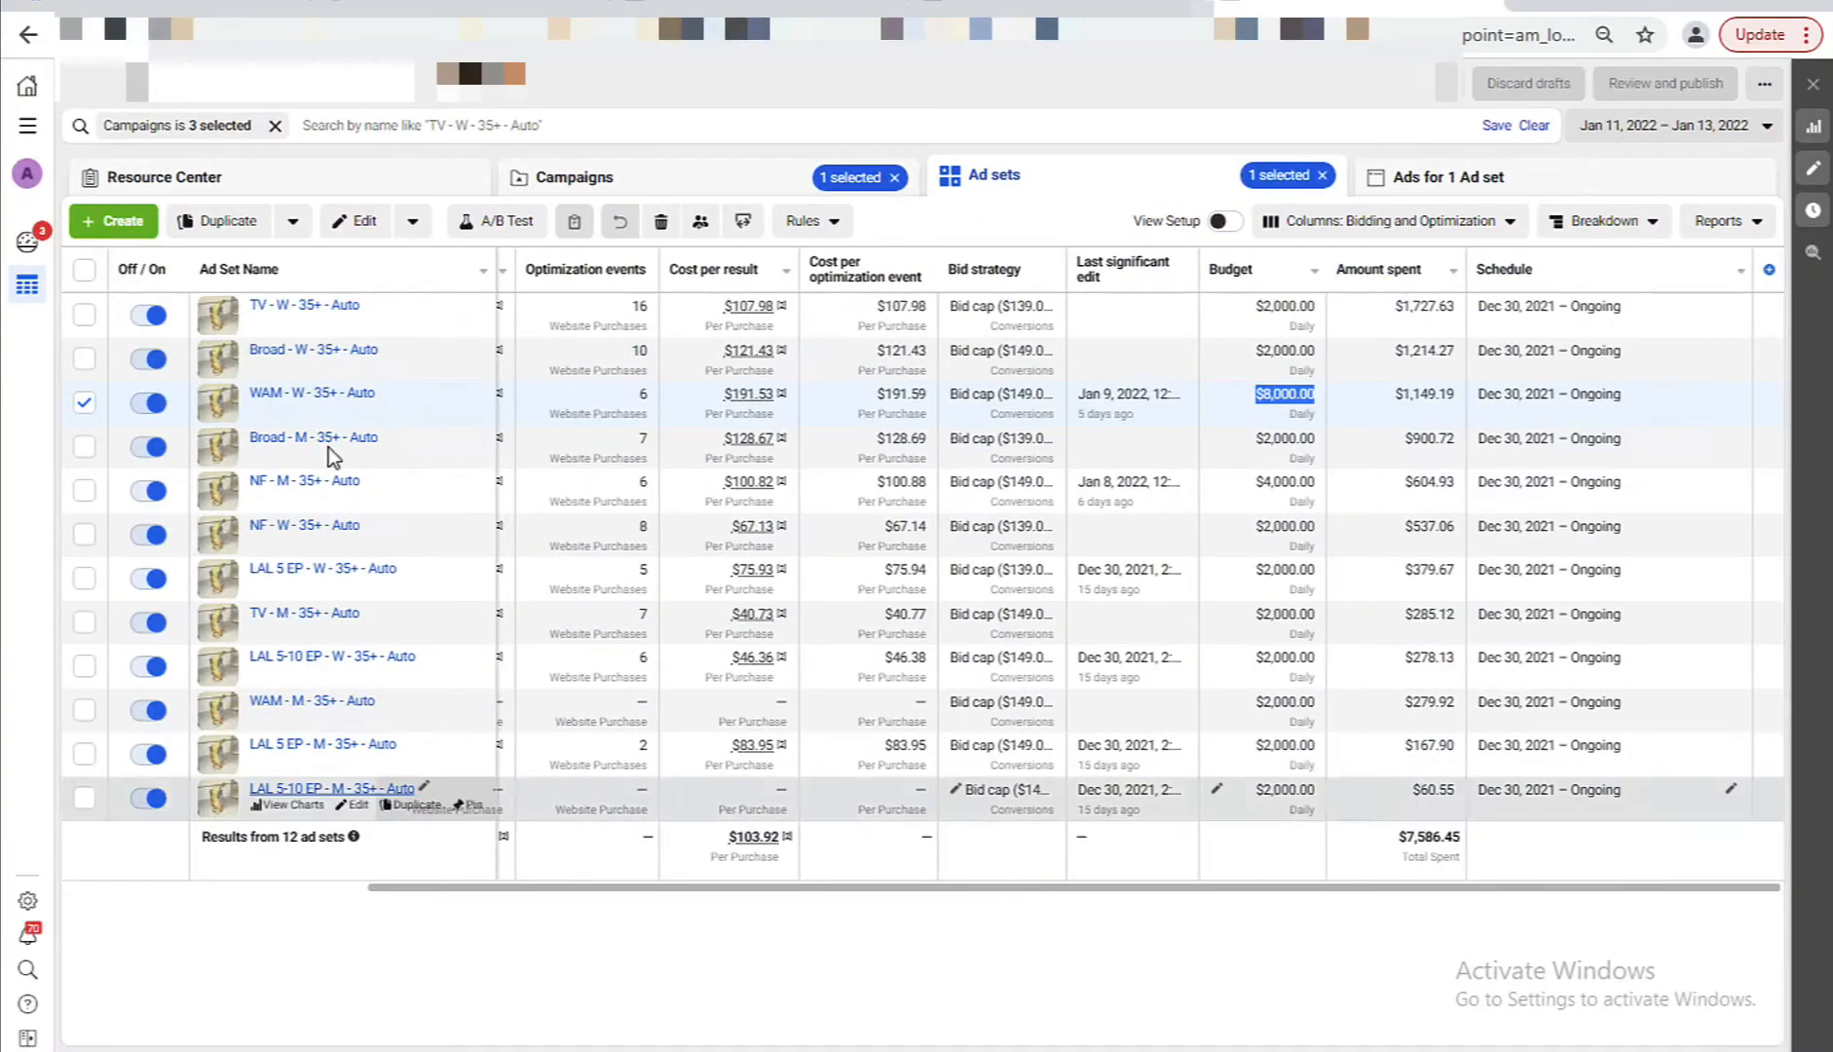
{"action": "left_click", "coordinate": [154, 399]}
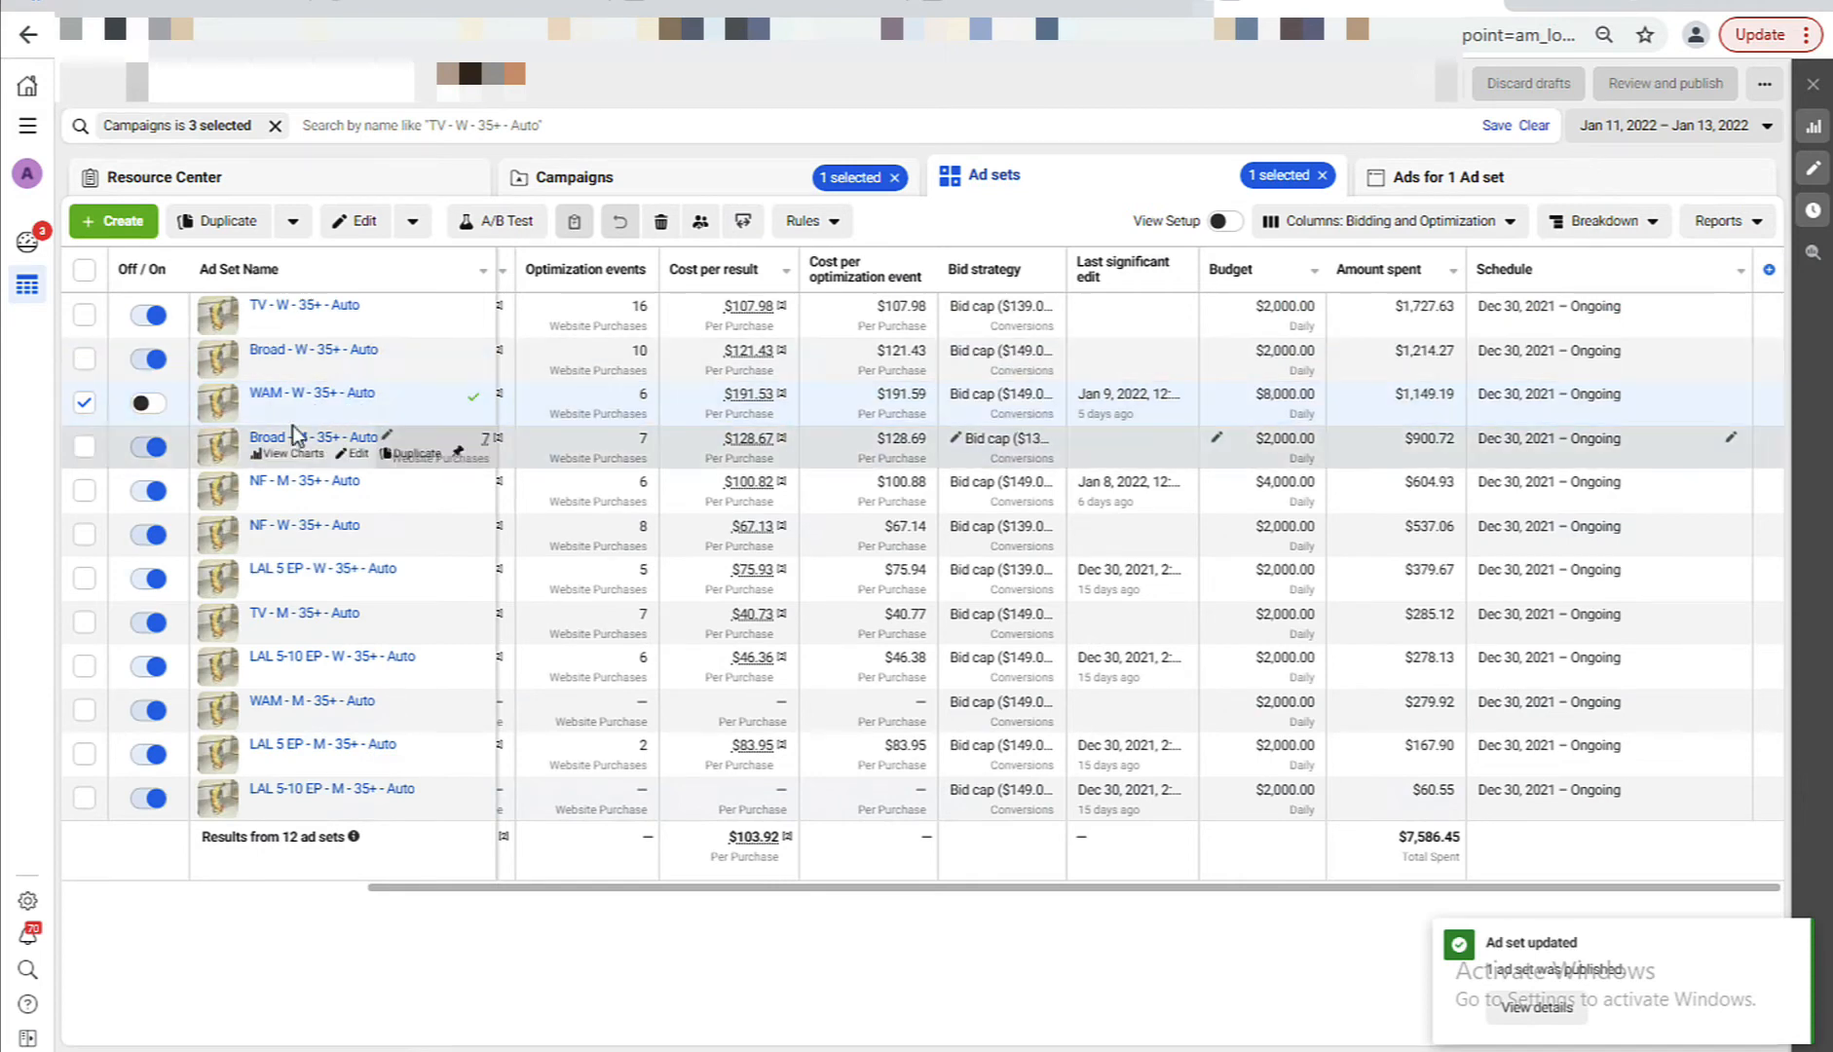
{"action": "left_click", "coordinate": [85, 402]}
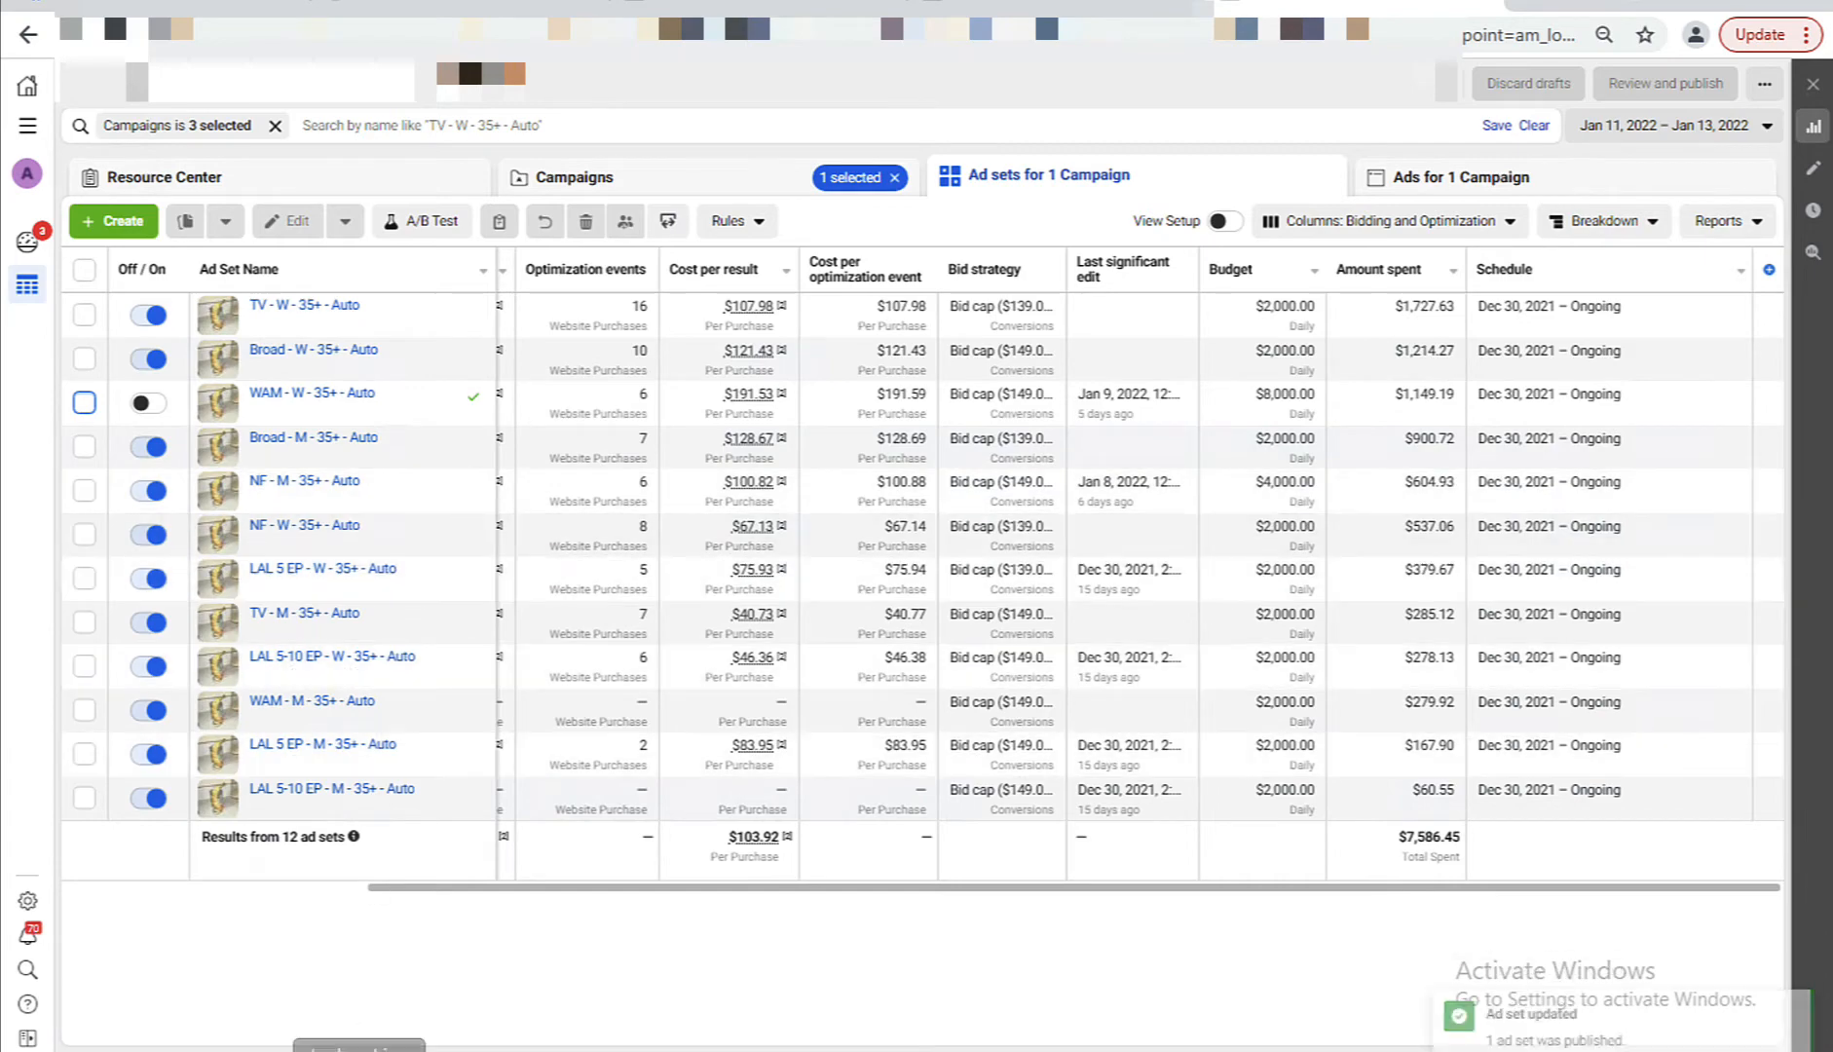
Review the remaining C - 30.12.21 ad sets in the tracker and turn off NF - M - 35+ - Auto in Ads Manager.
{"action": "left_click", "coordinate": [123, 1034]}
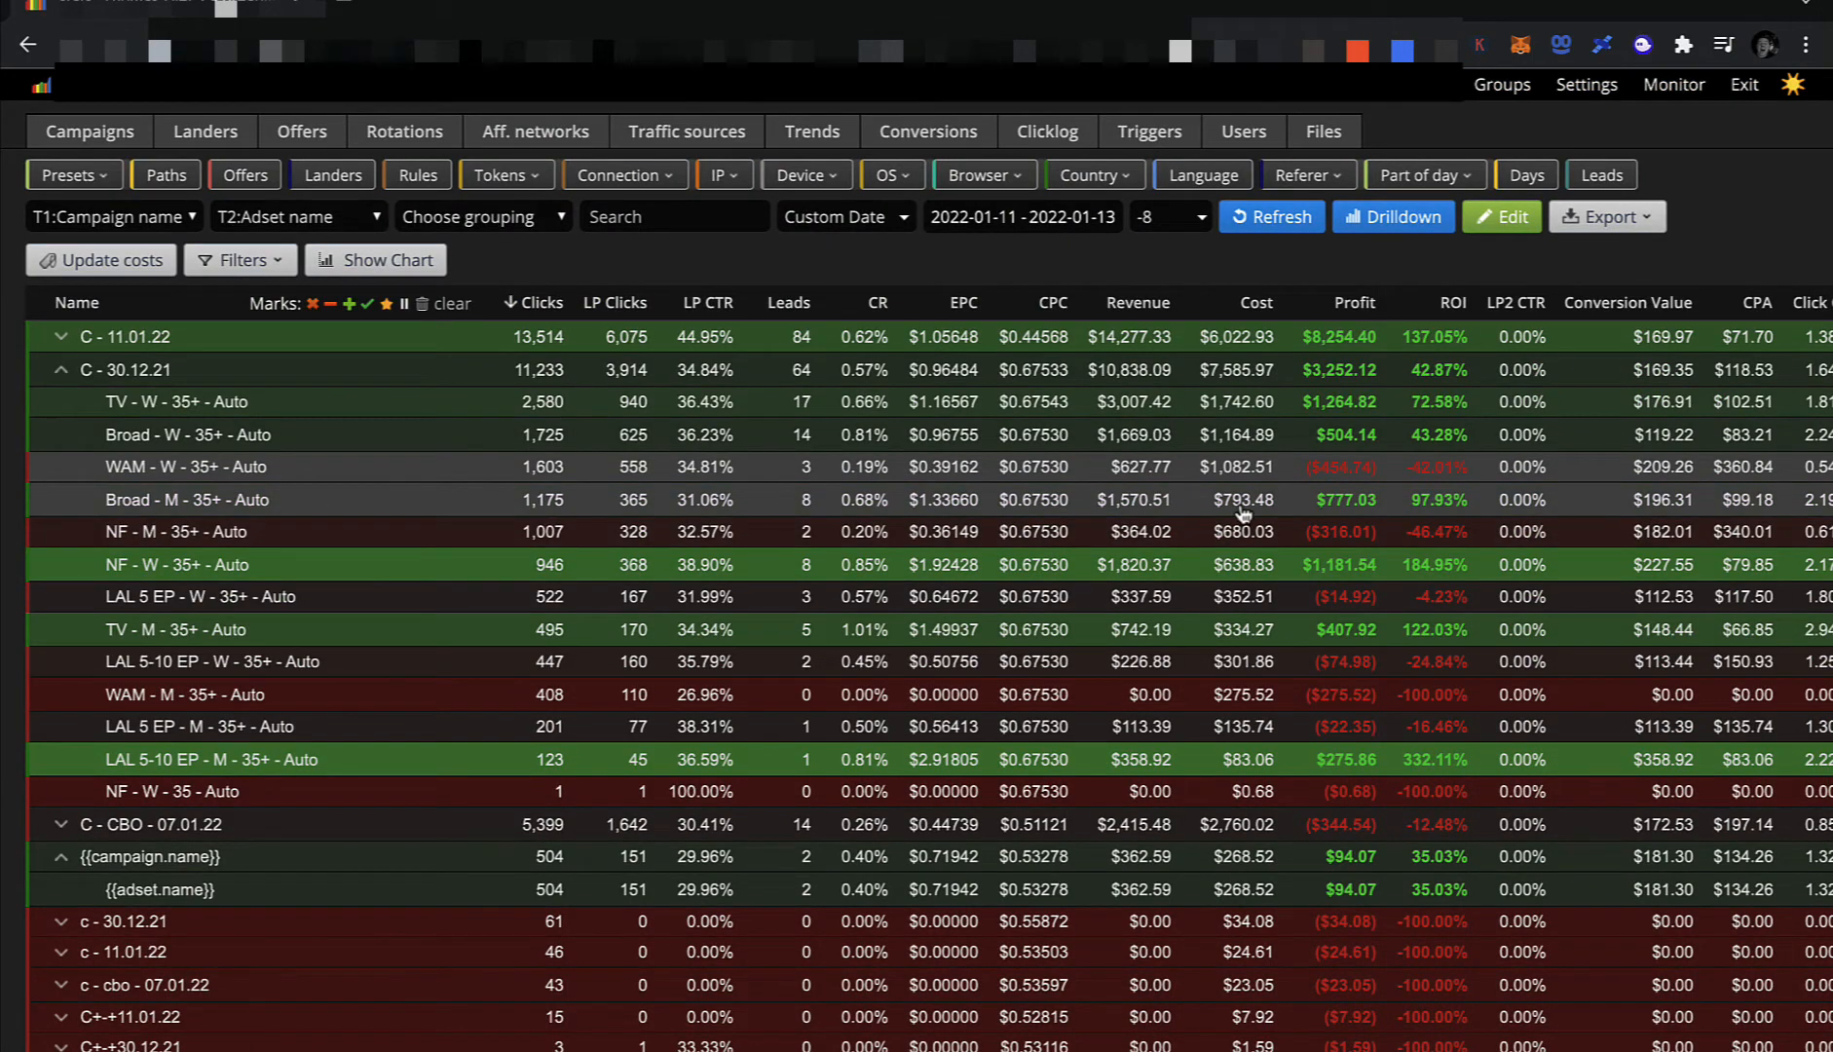
{"action": "left_click", "coordinate": [229, 474]}
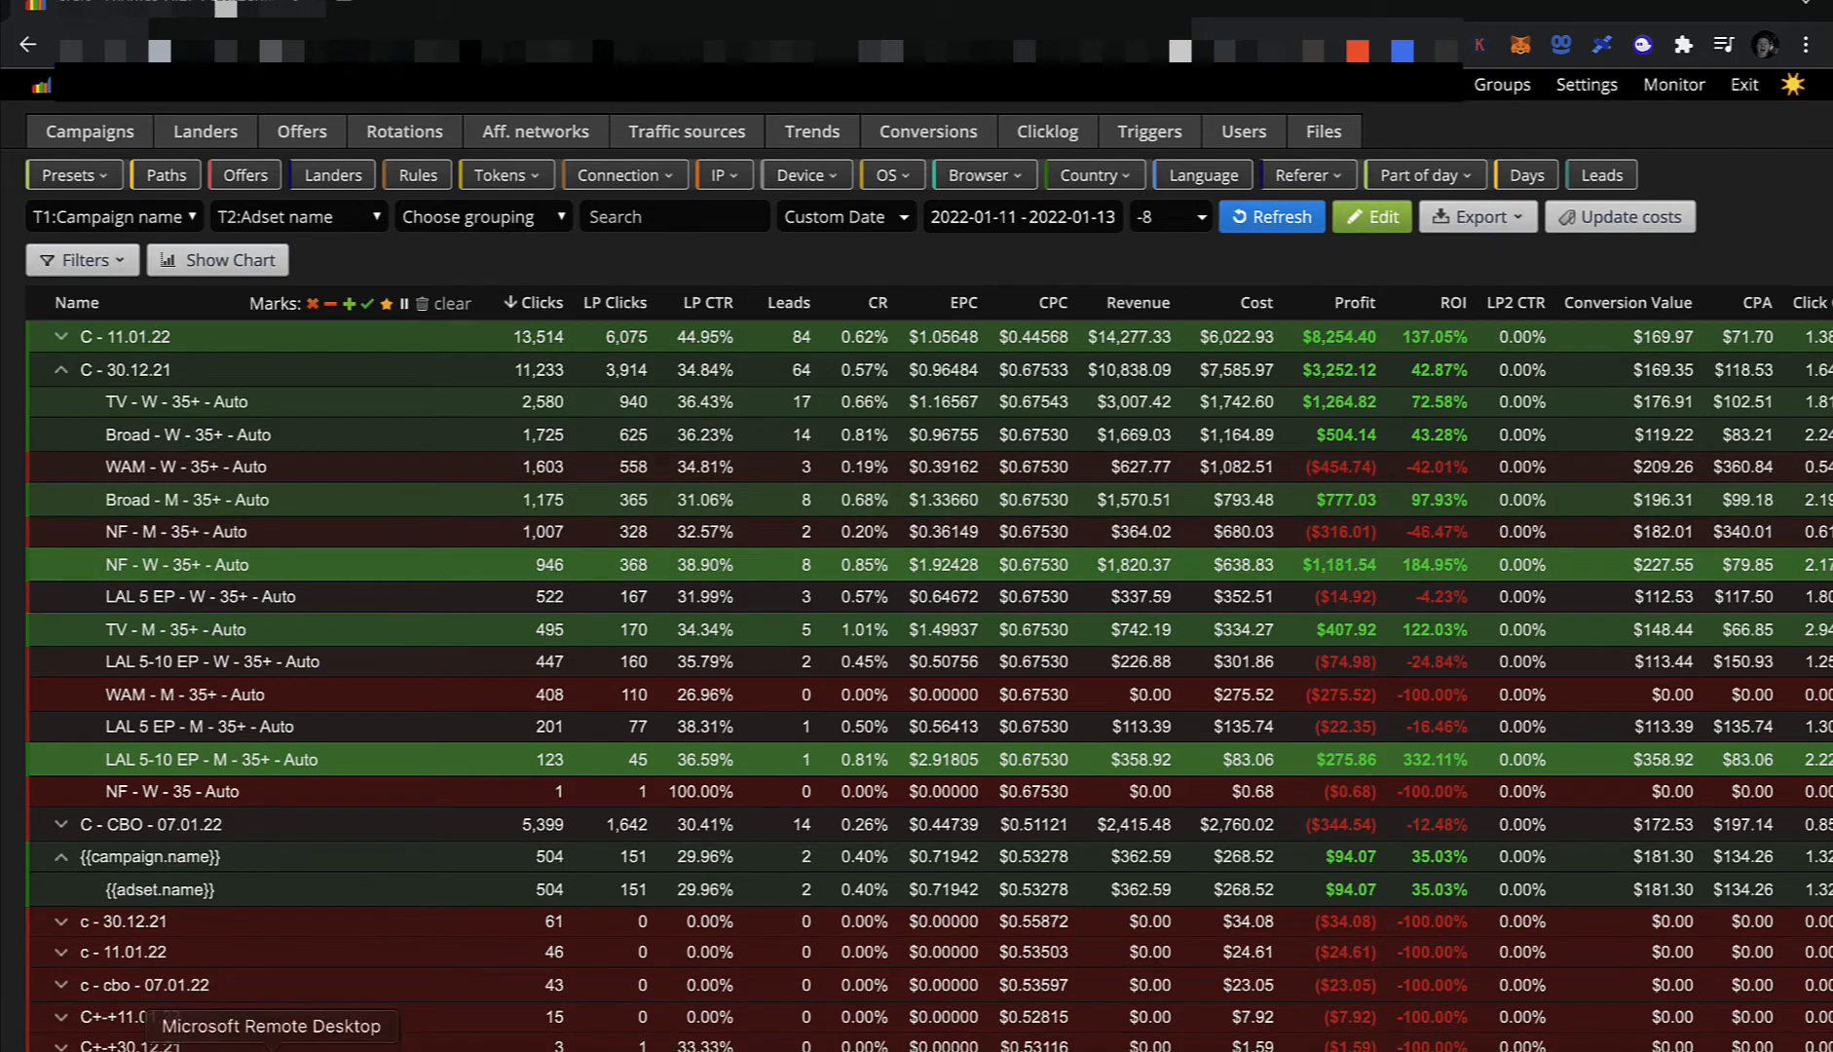
{"action": "left_click", "coordinate": [100, 1048]}
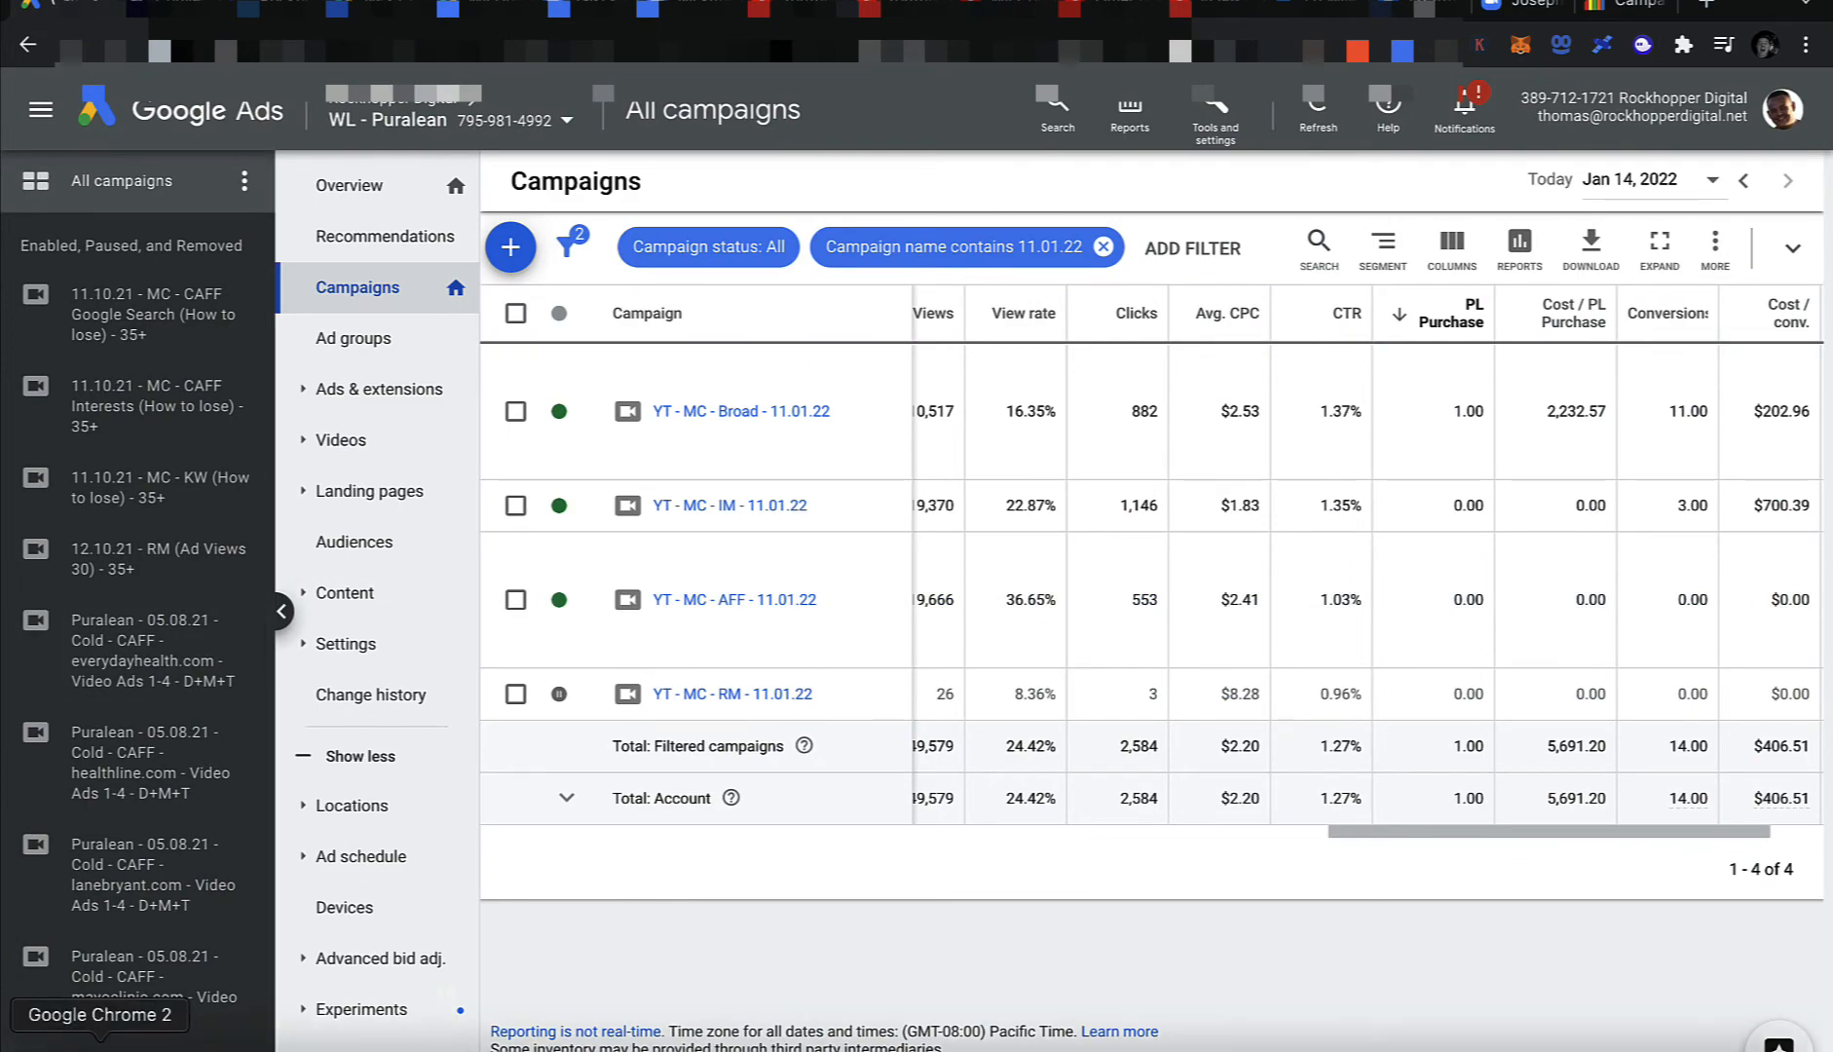
{"action": "left_click", "coordinate": [103, 1046]}
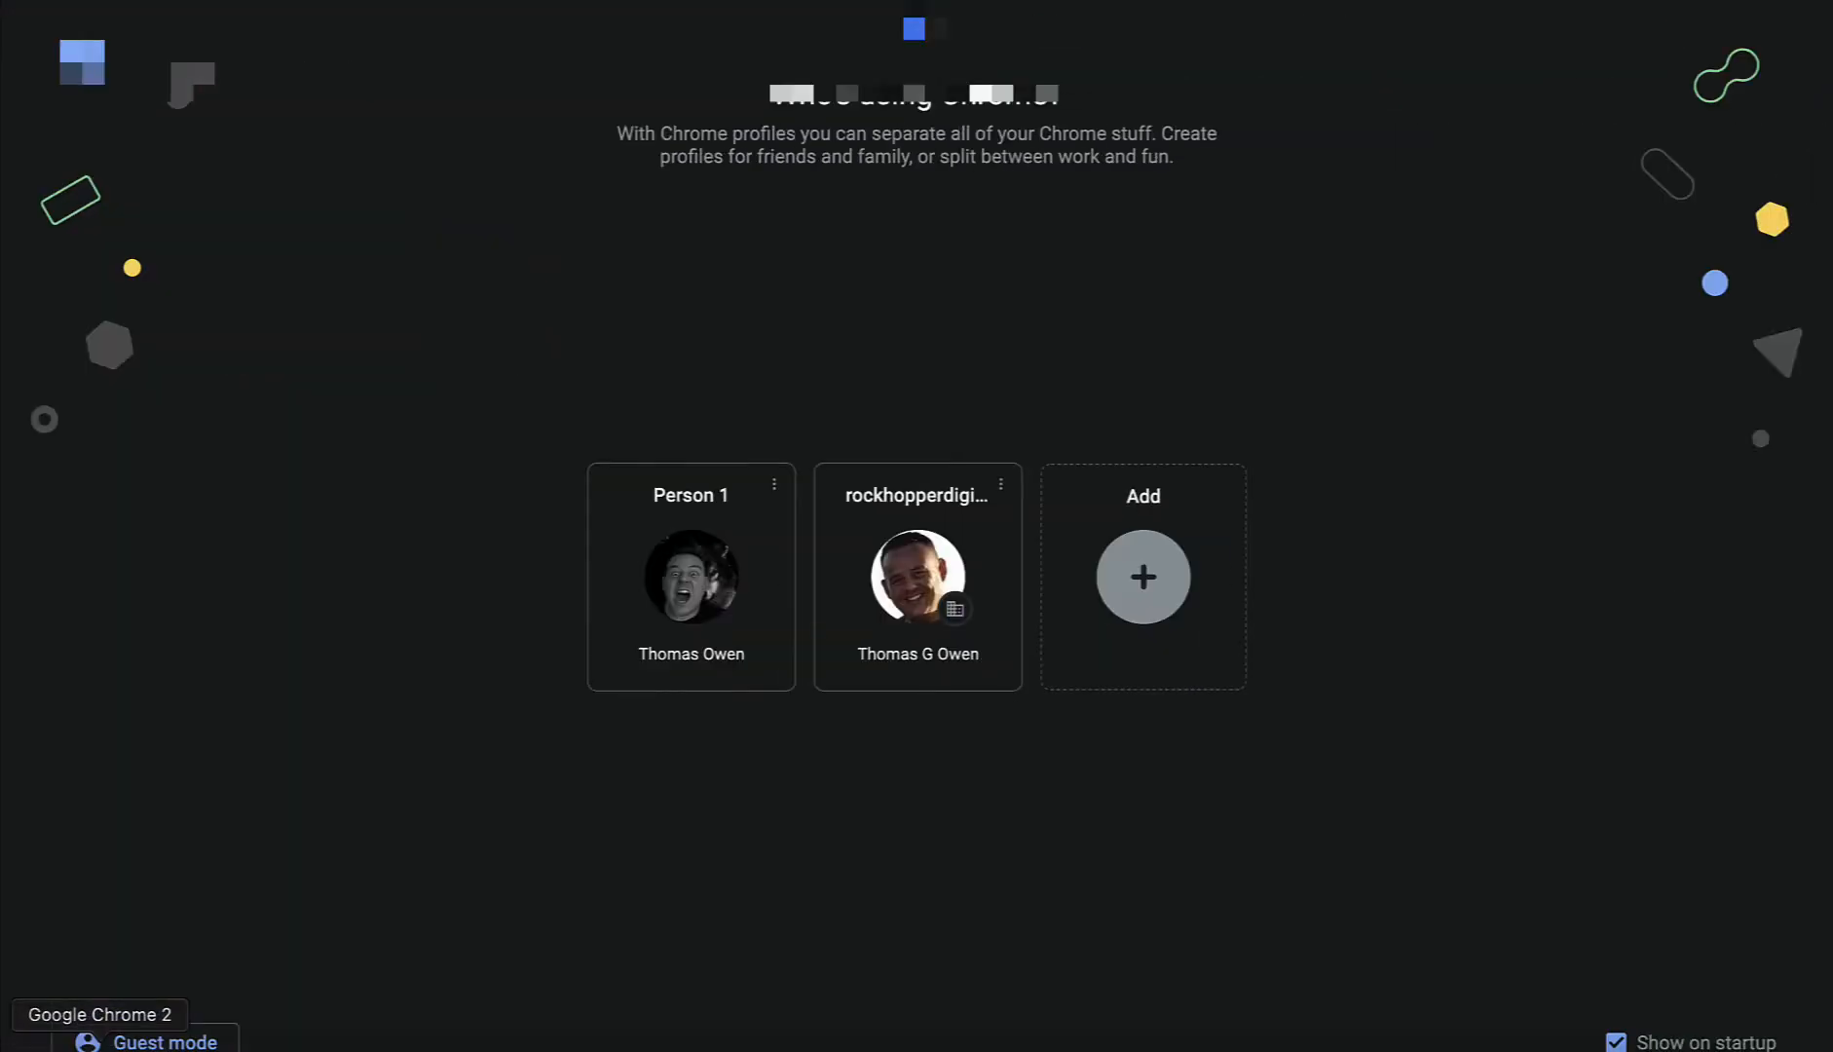
{"action": "left_click", "coordinate": [102, 1047]}
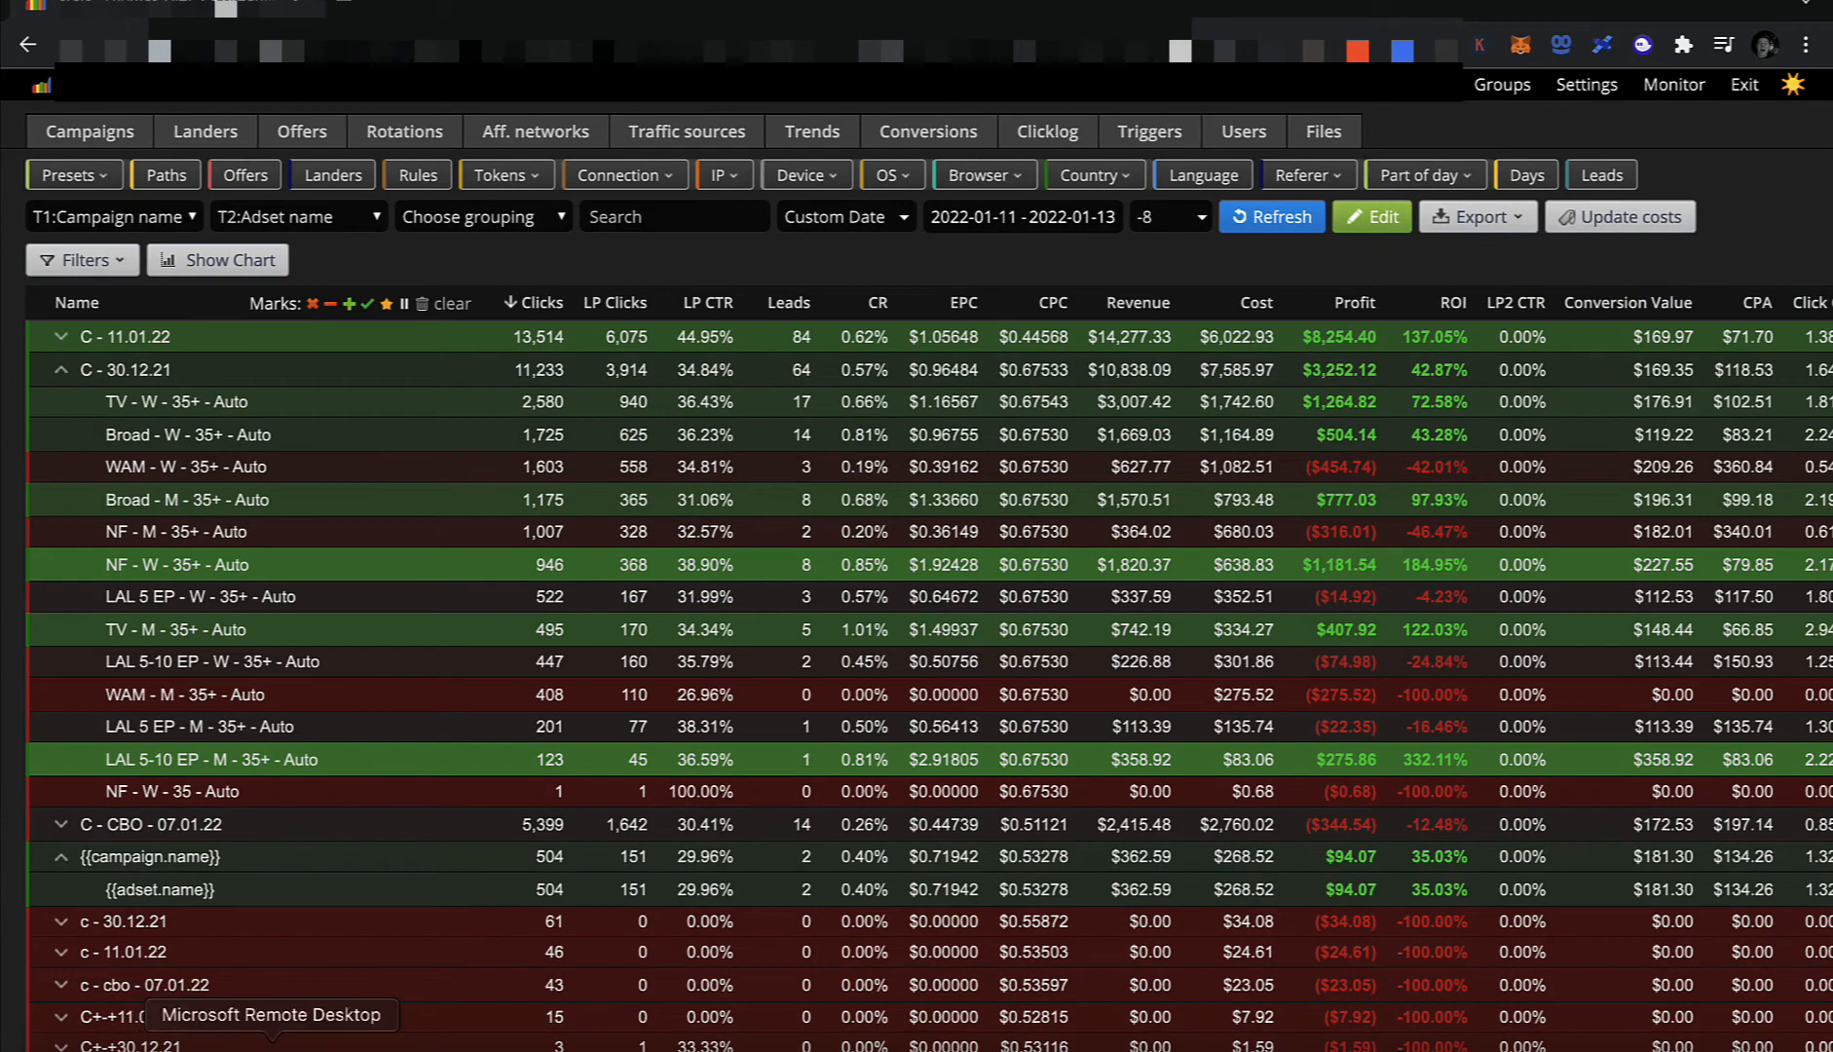
{"action": "left_click", "coordinate": [342, 1042]}
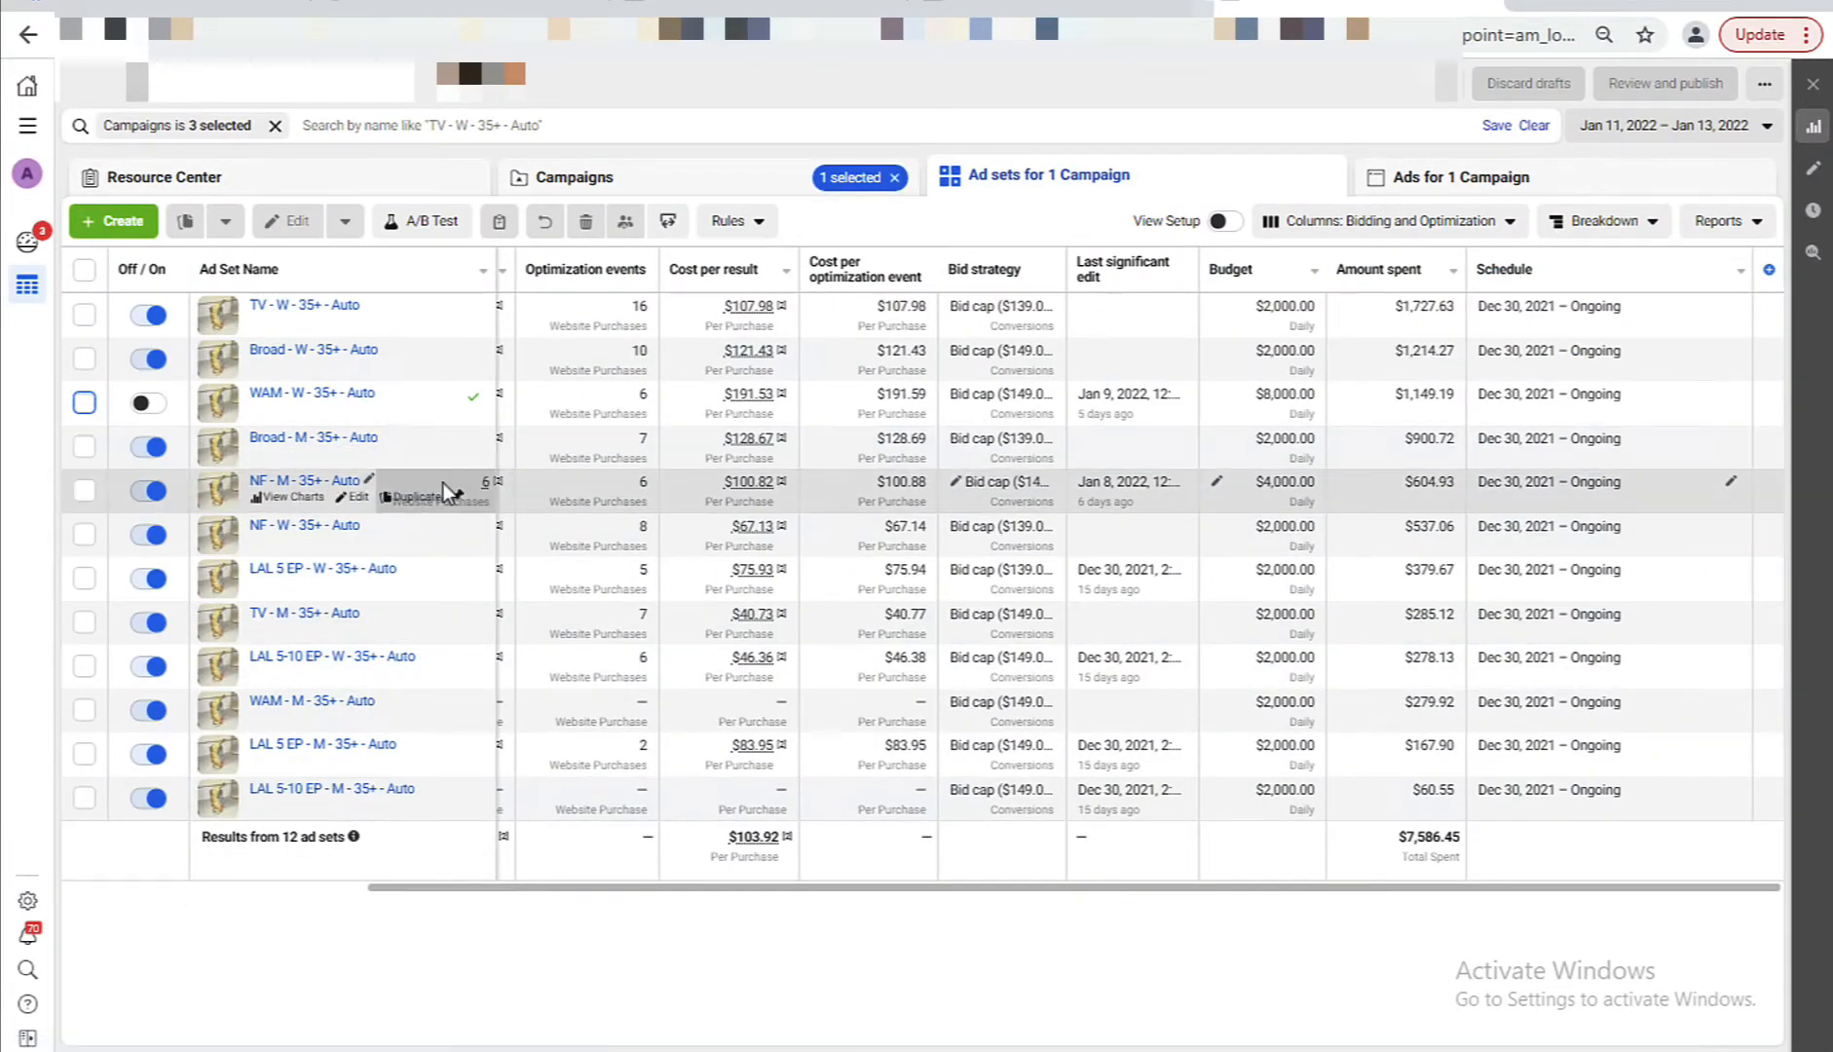
{"action": "left_click", "coordinate": [151, 489]}
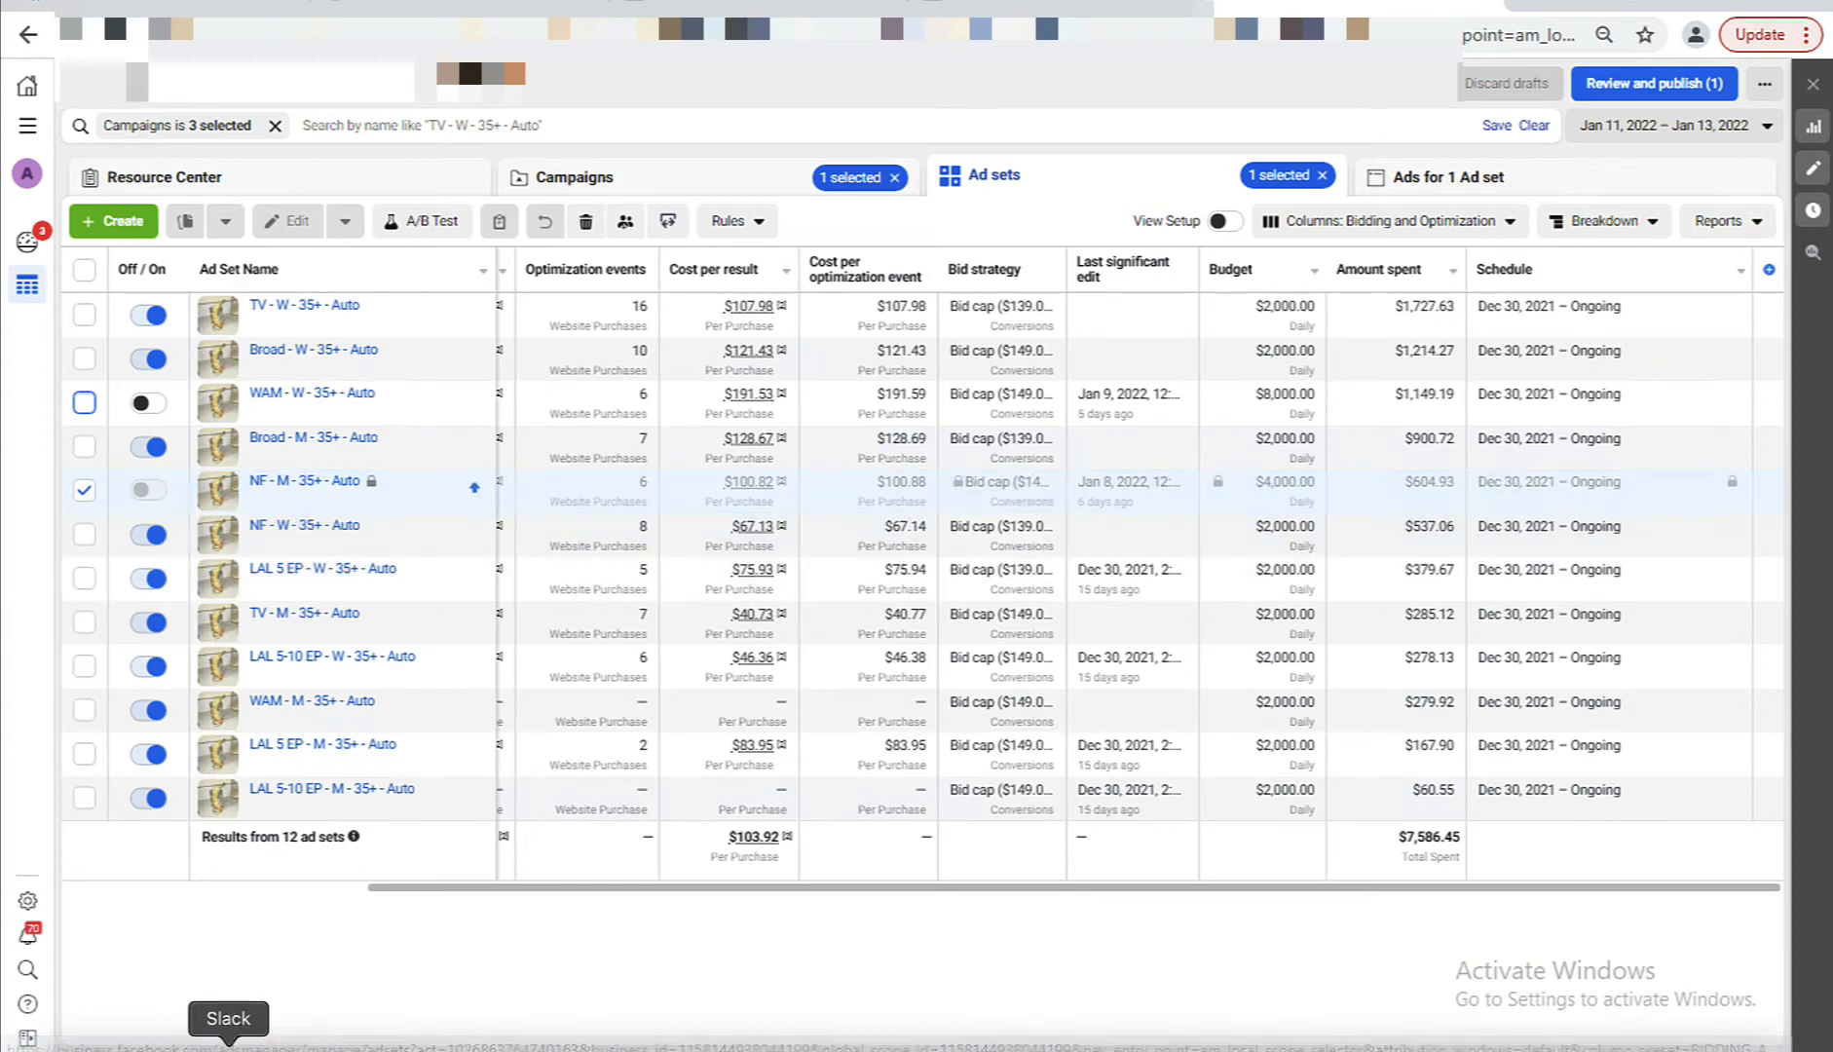
Compare the NF - W - 35+ - Auto ad set's results between the tracker and Ads Manager.
{"action": "left_click", "coordinate": [404, 949]}
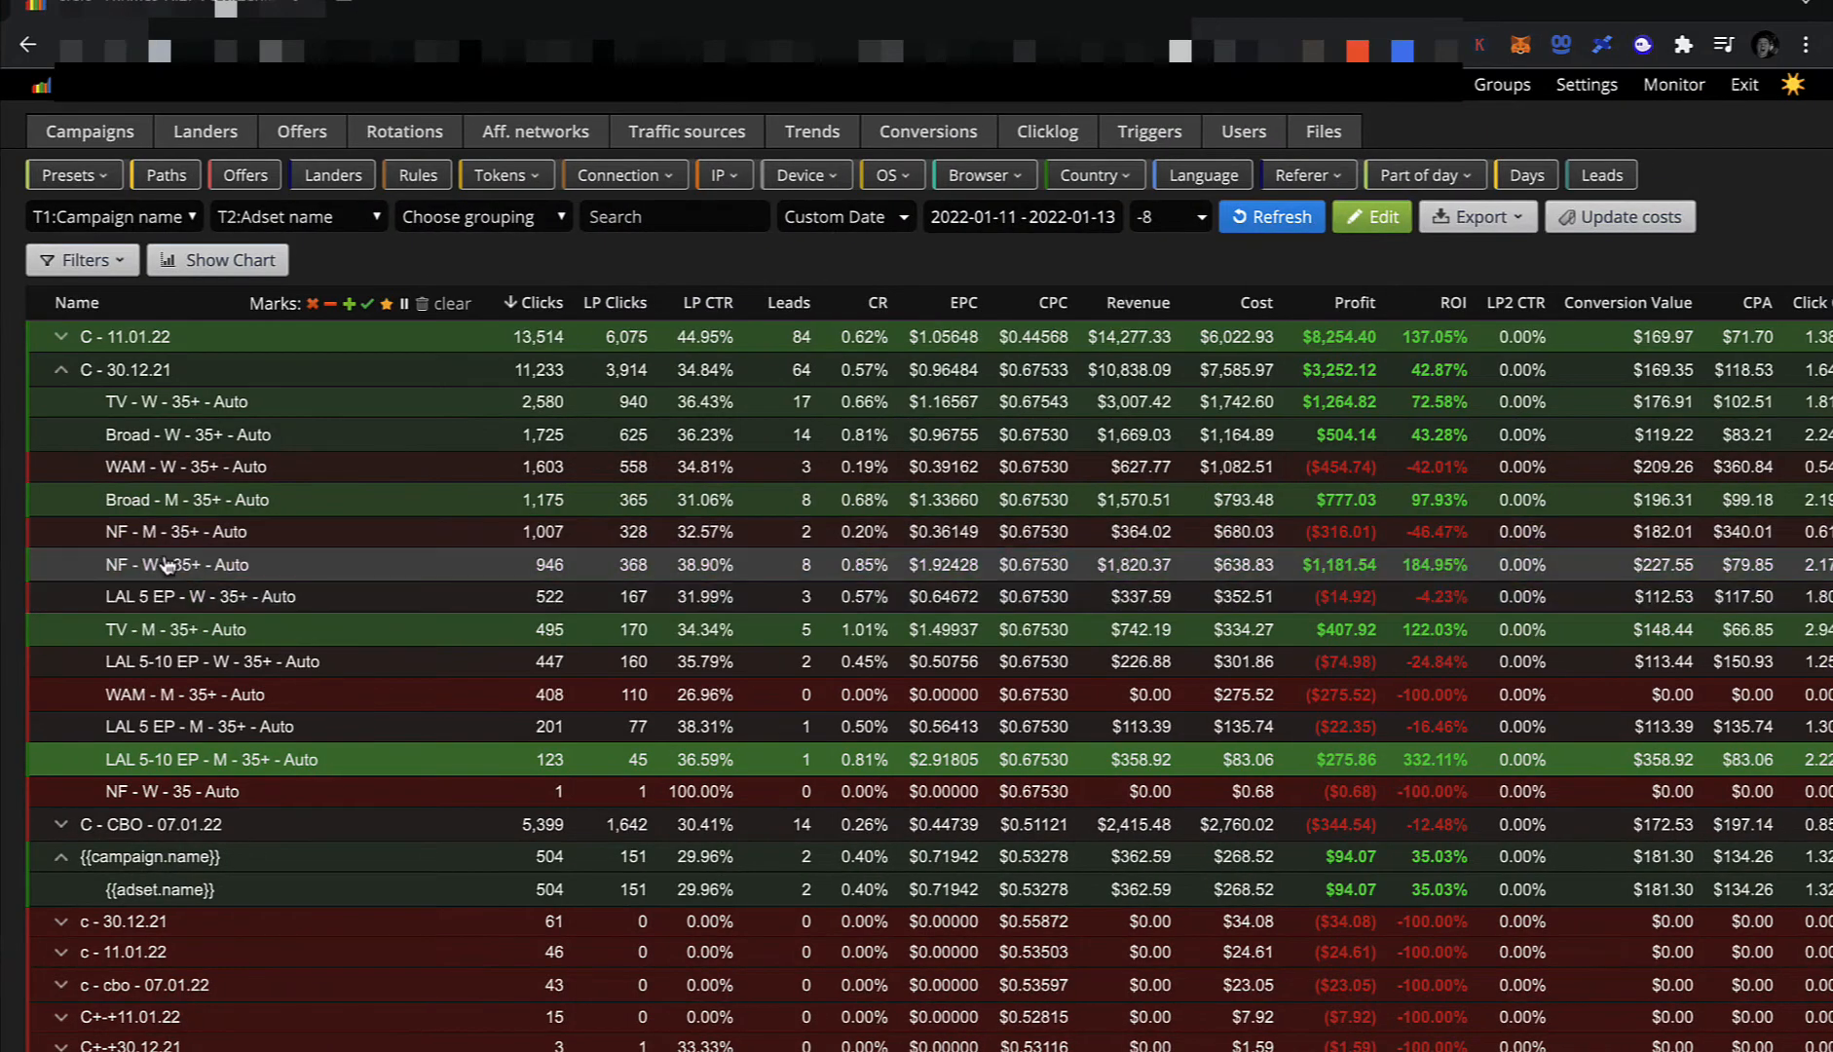
{"action": "left_click", "coordinate": [1195, 573]}
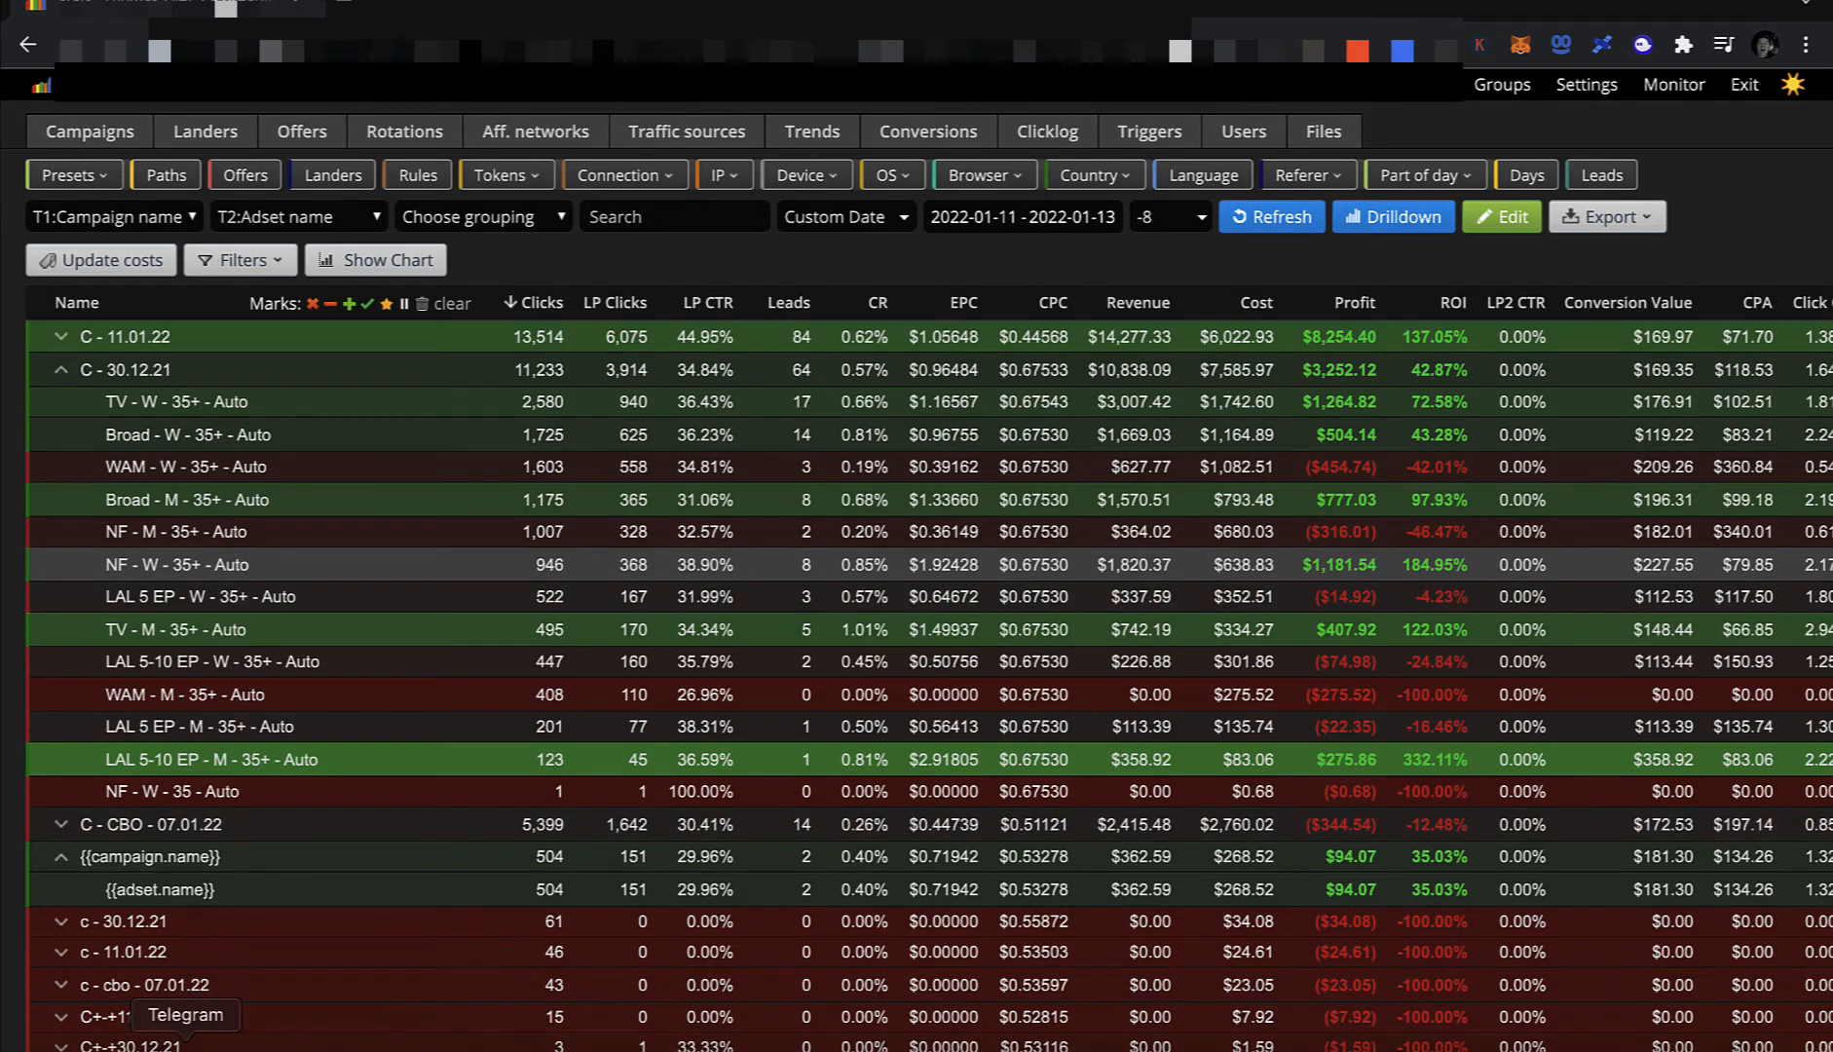
{"action": "left_click", "coordinate": [272, 1040]}
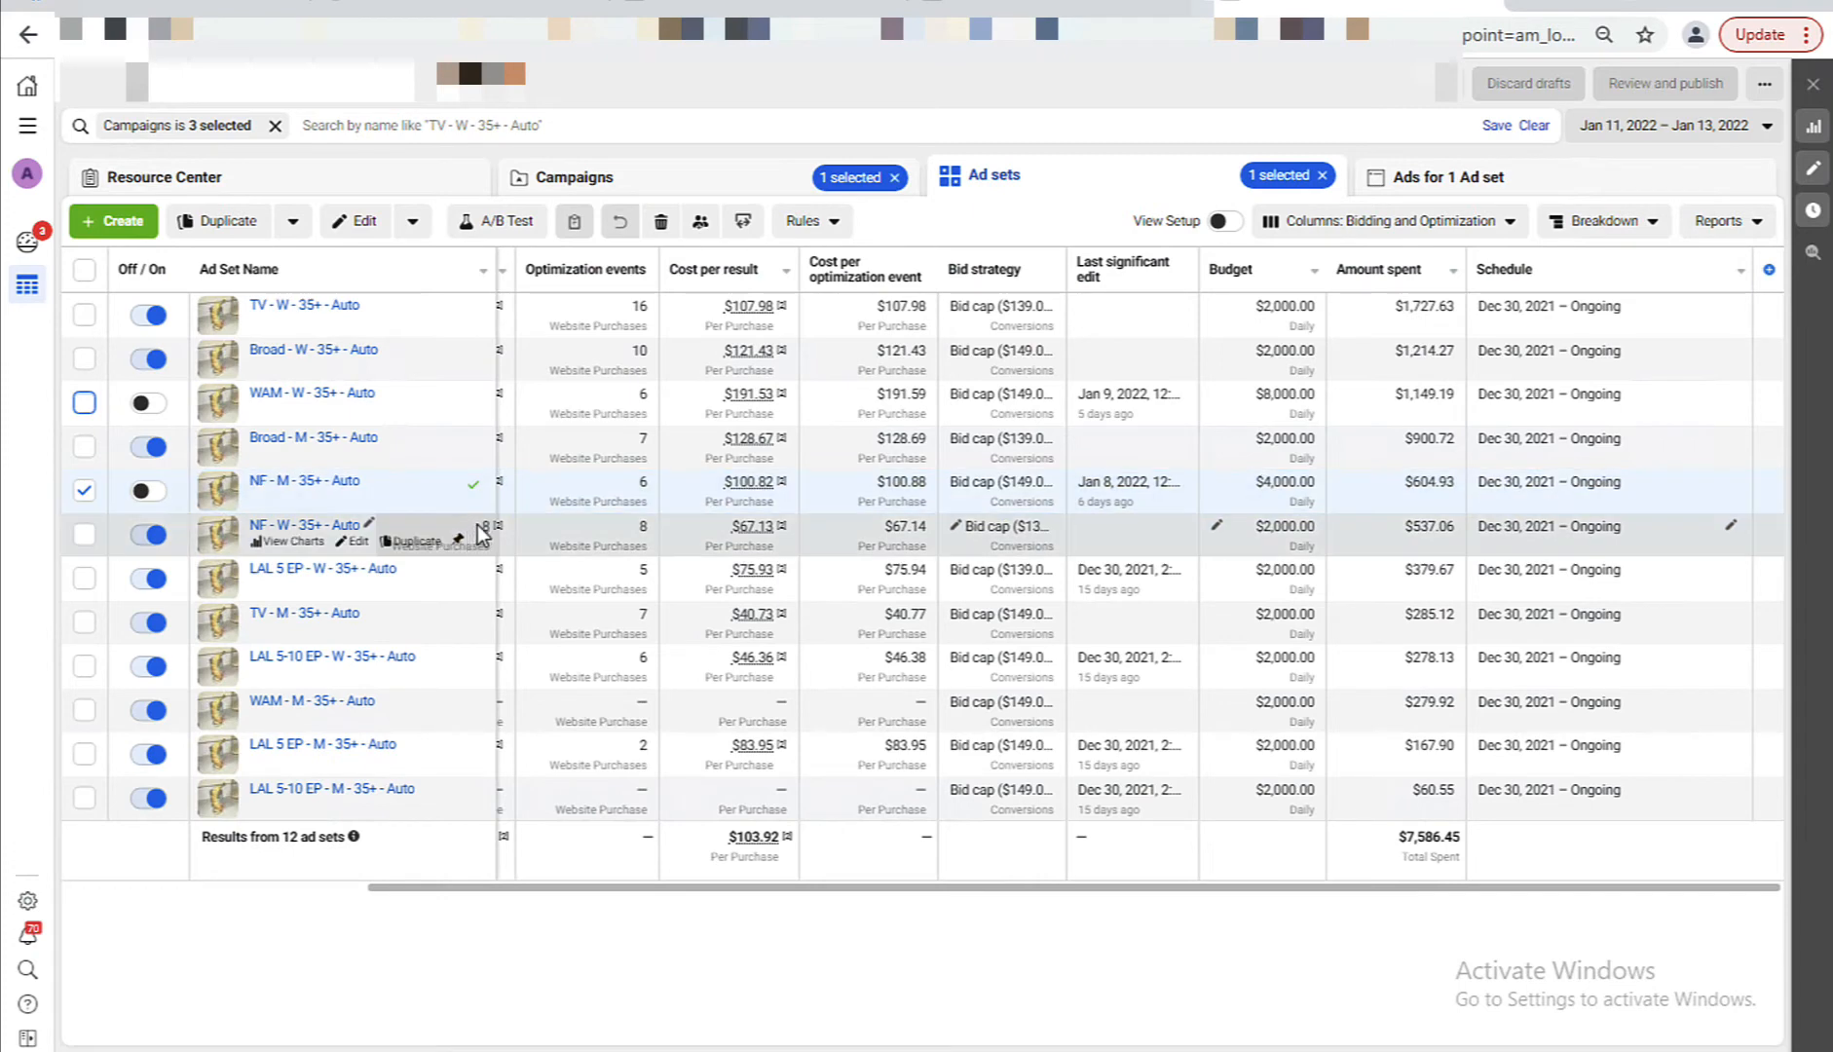
{"action": "left_click", "coordinate": [617, 534]}
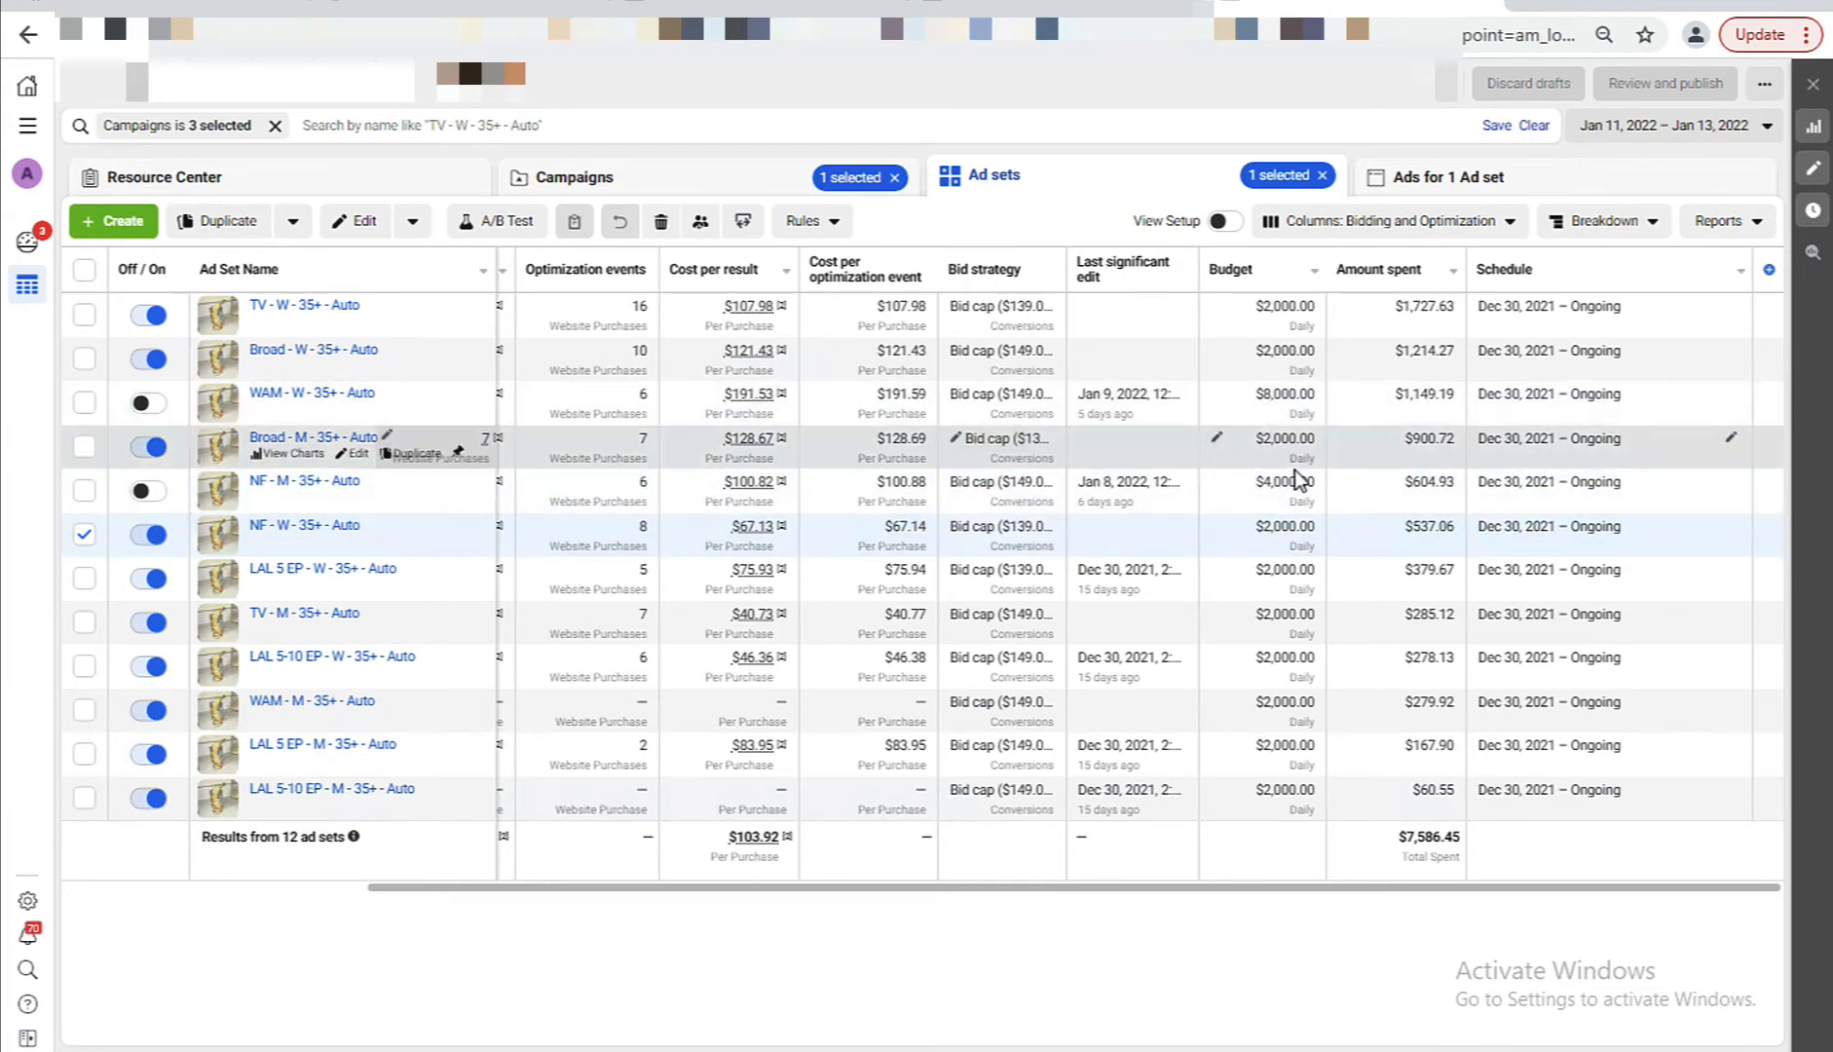
Compare the daily budgets of the WAM - W - 35+ - Auto and NF - M - 35+ - Auto ad sets, leaving no ad set selected.
{"action": "left_click", "coordinate": [1263, 484]}
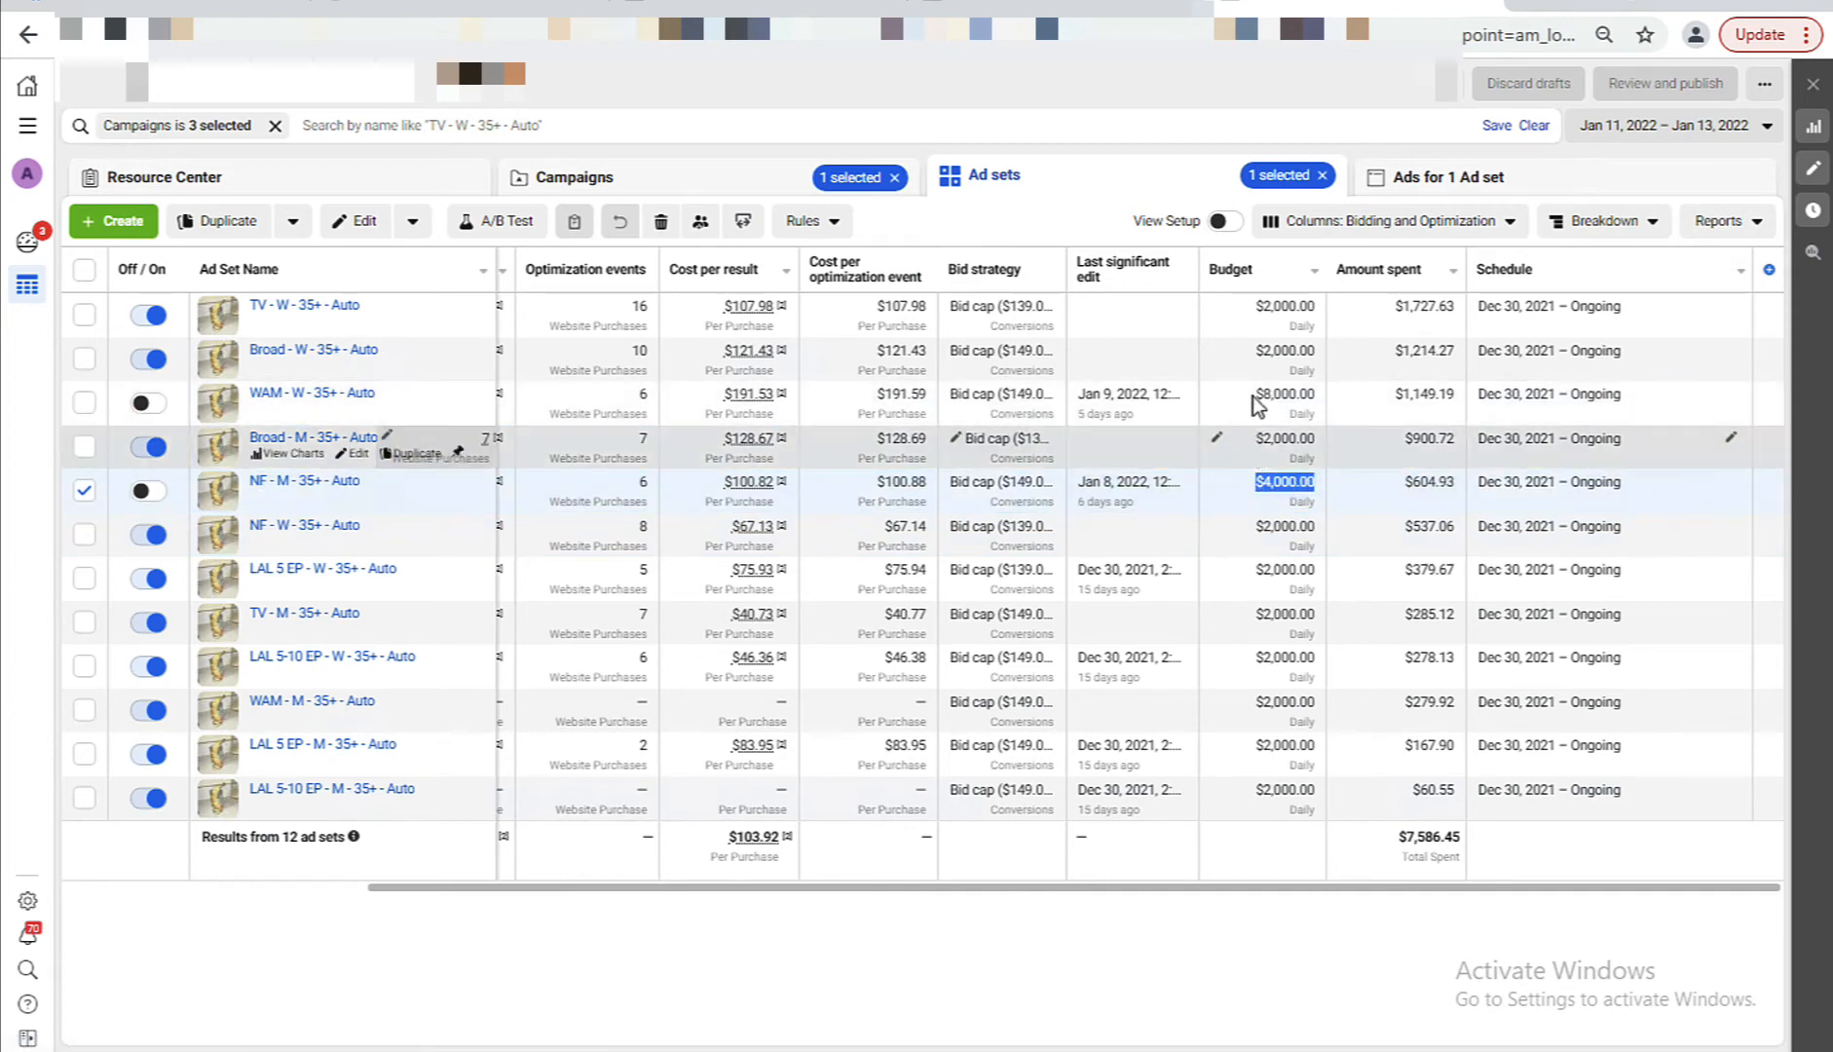
{"action": "left_click", "coordinate": [1316, 399]}
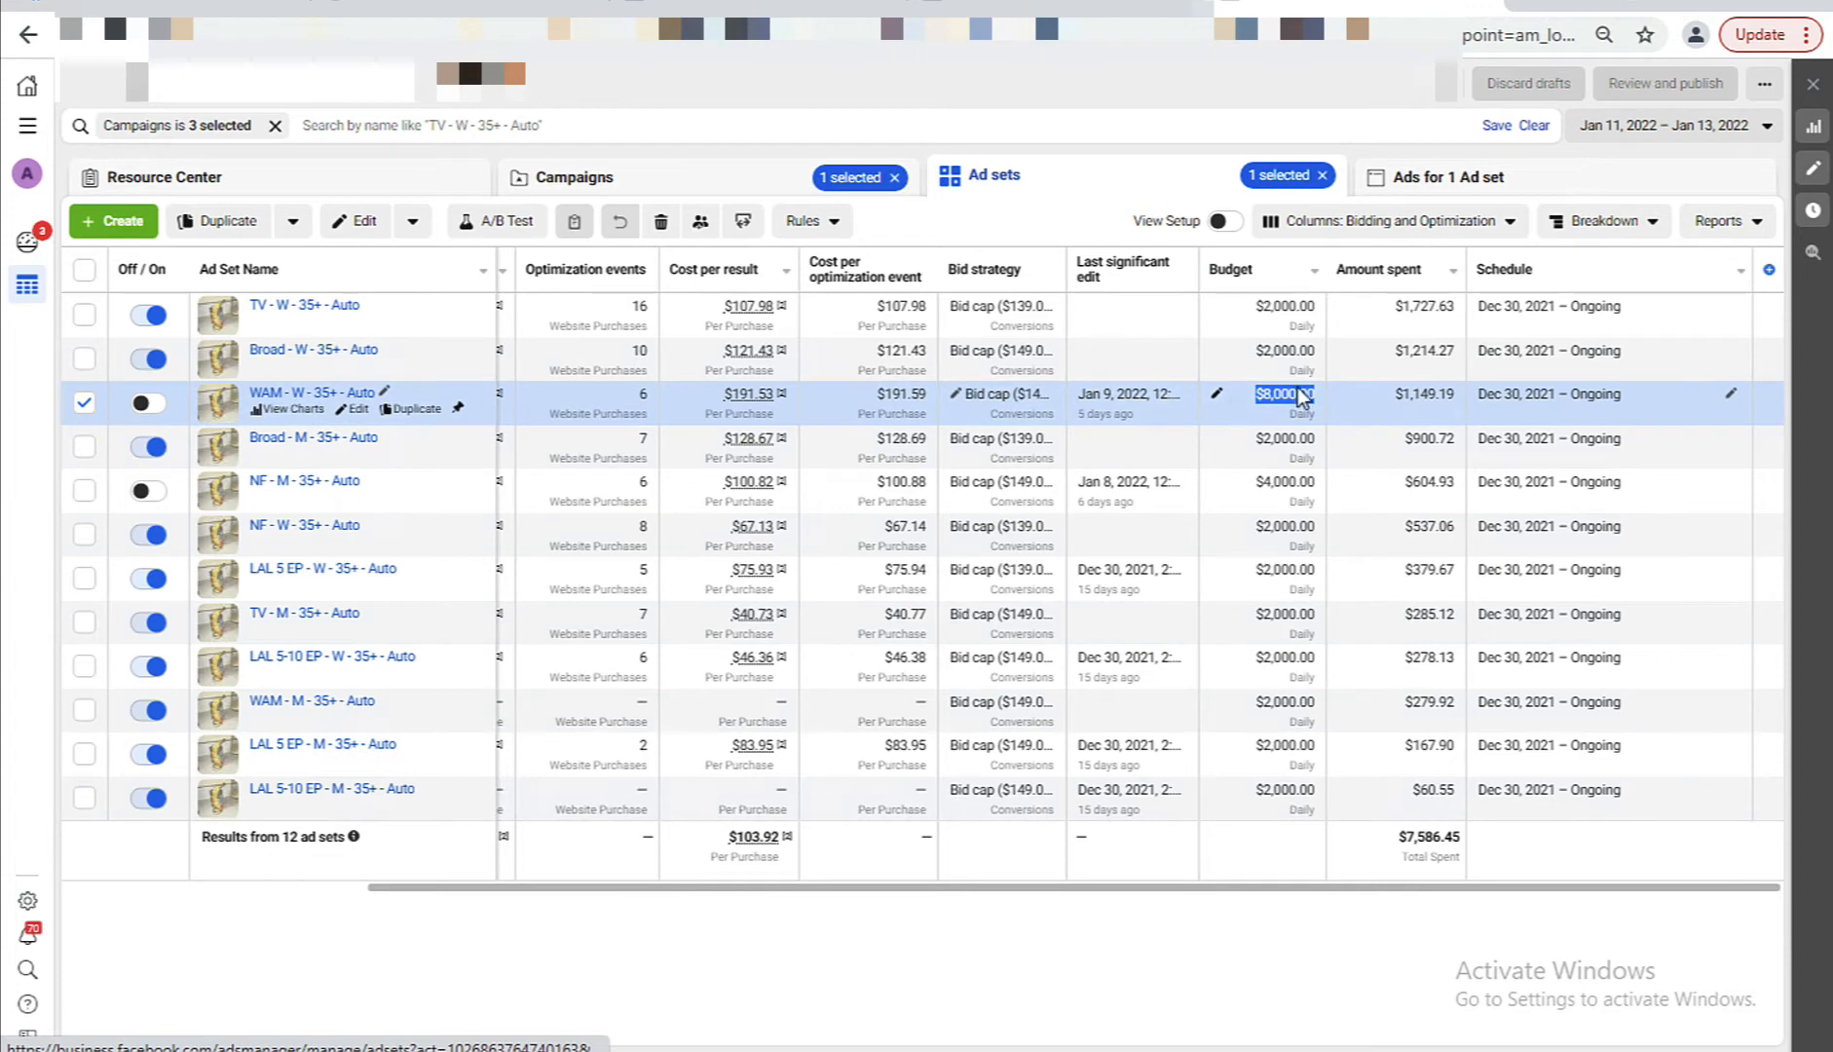
{"action": "left_click", "coordinate": [1263, 487]}
{"action": "right_click", "coordinate": [1263, 487]}
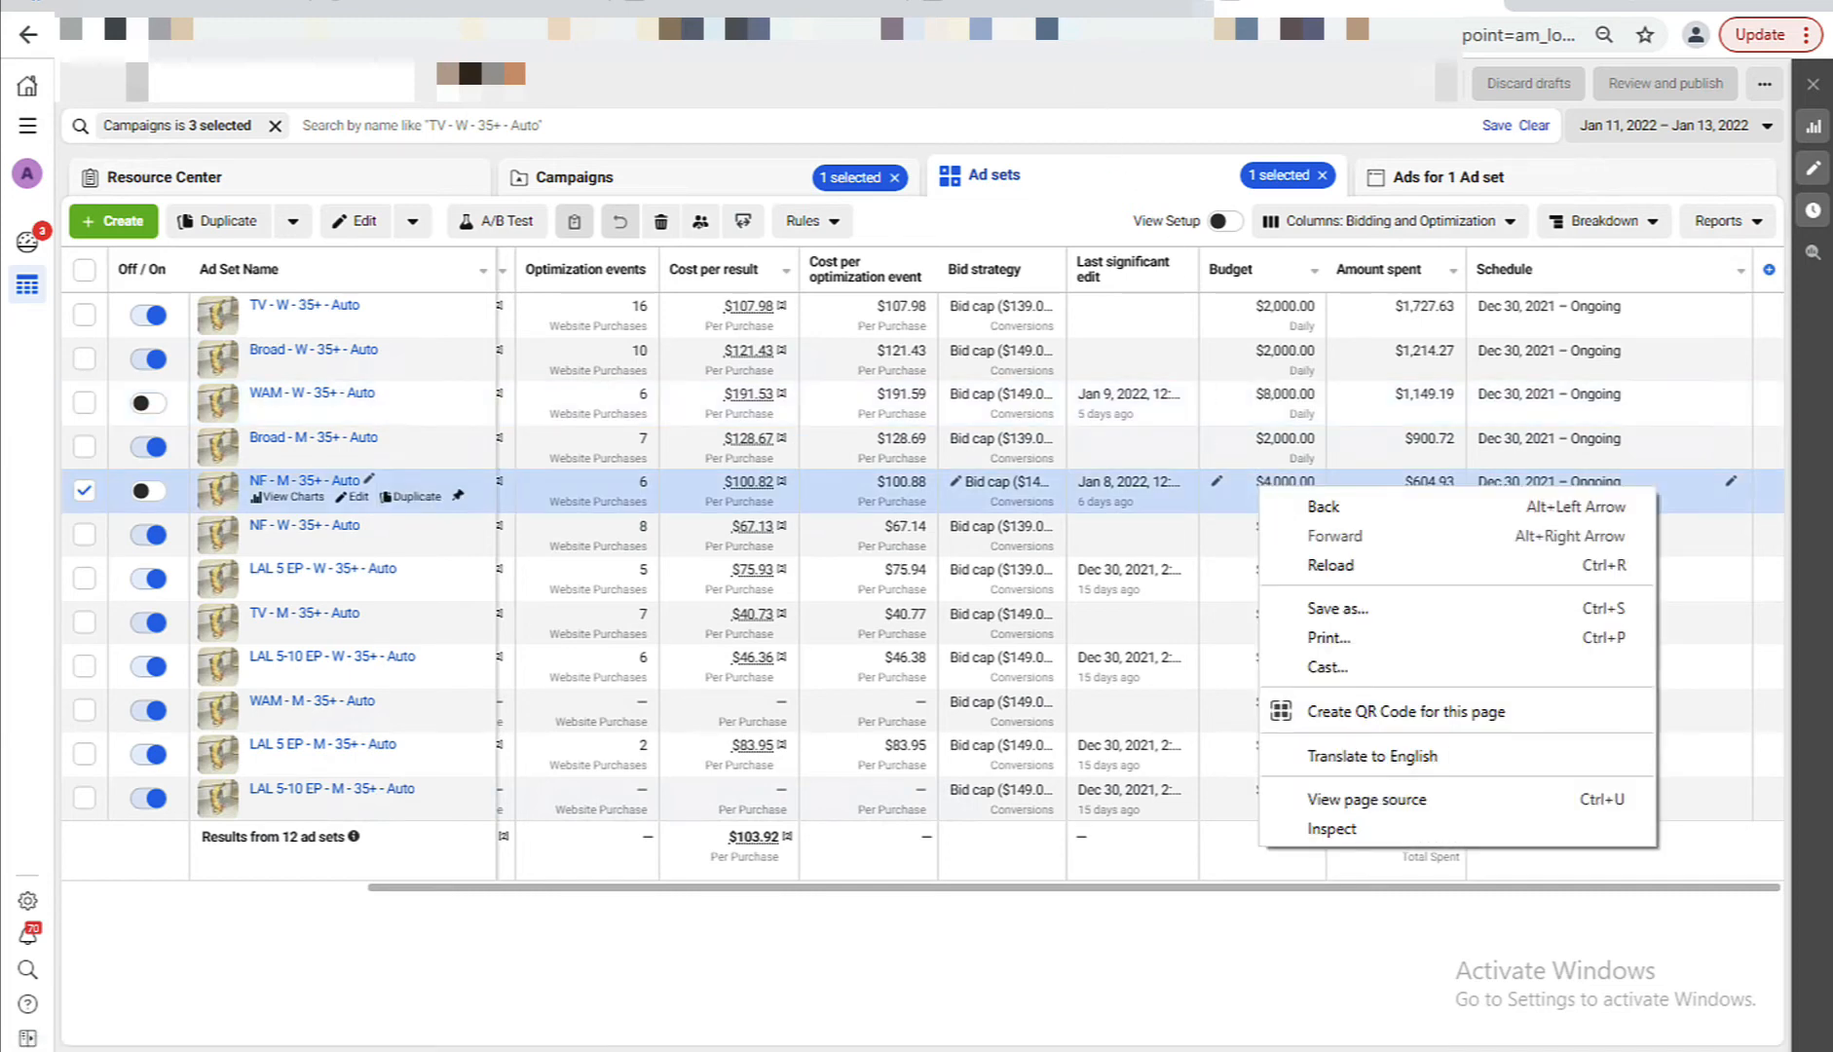
{"action": "left_click", "coordinate": [1082, 86]}
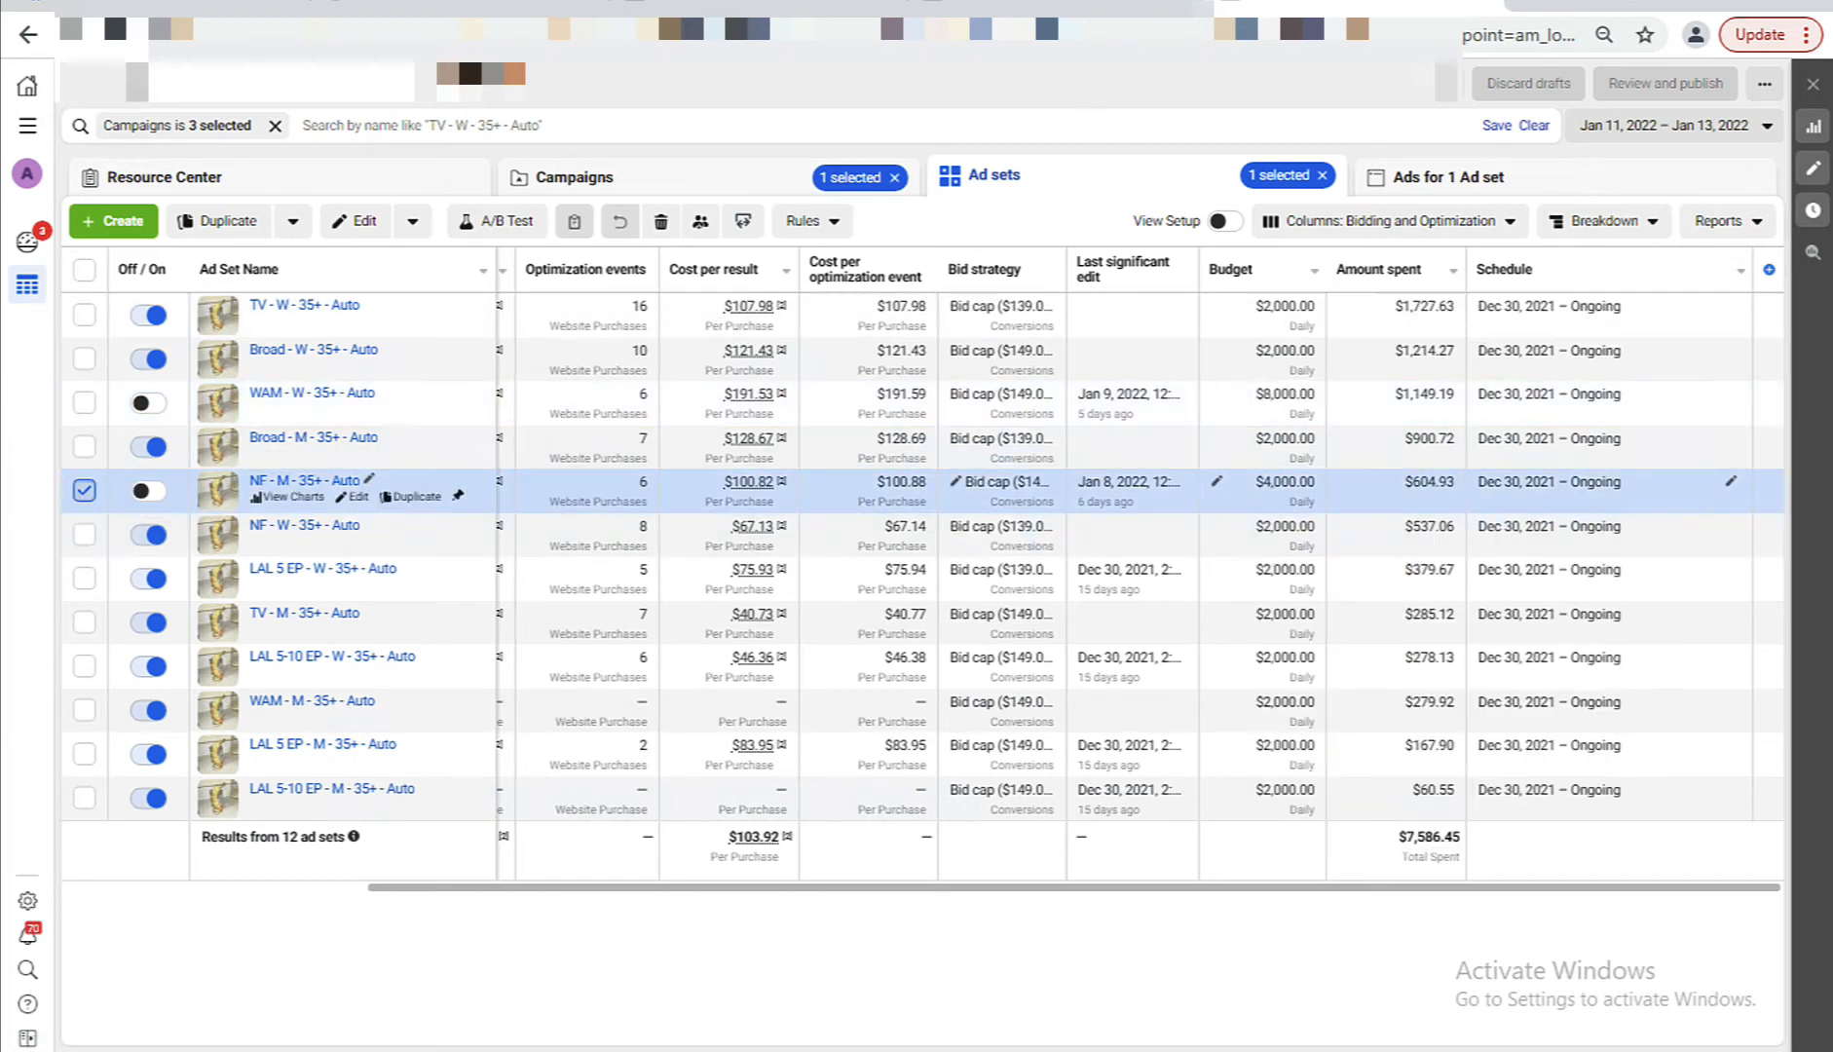
{"action": "left_click", "coordinate": [84, 490]}
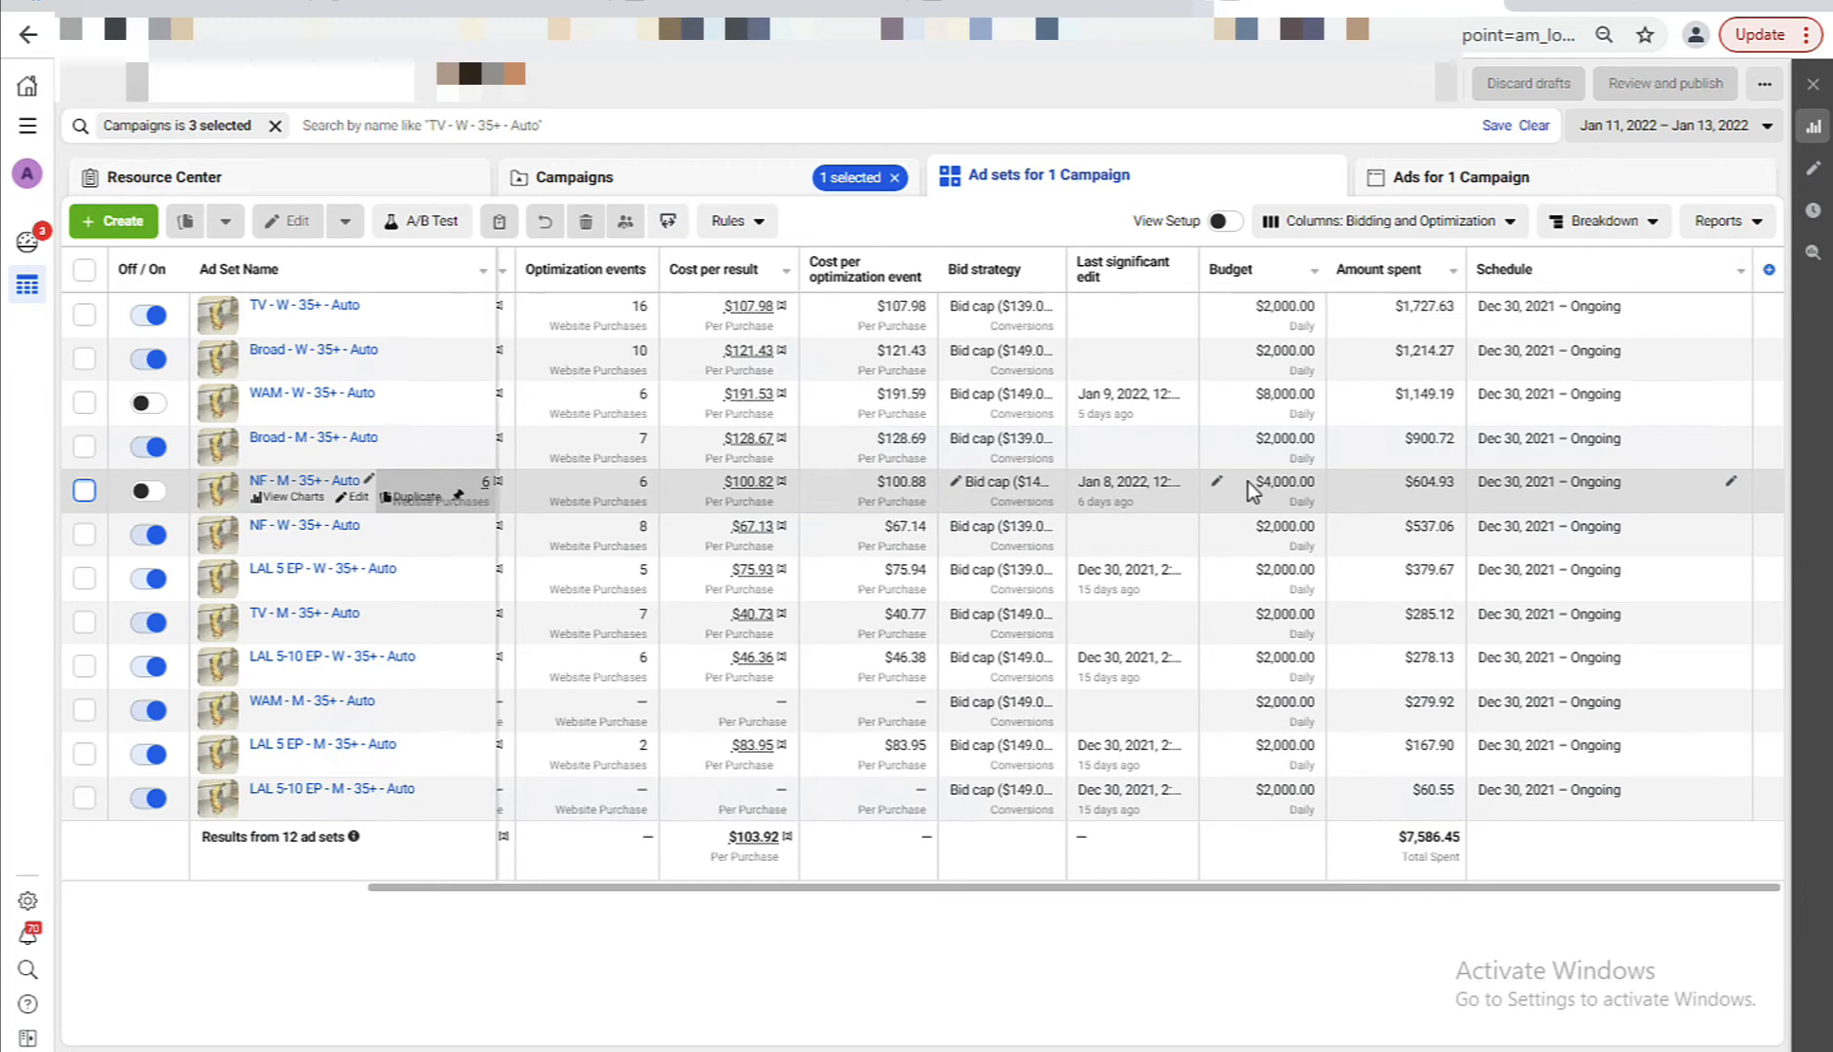
{"action": "left_click_drag", "start_coordinate": [1255, 481], "coordinate": [1314, 485]}
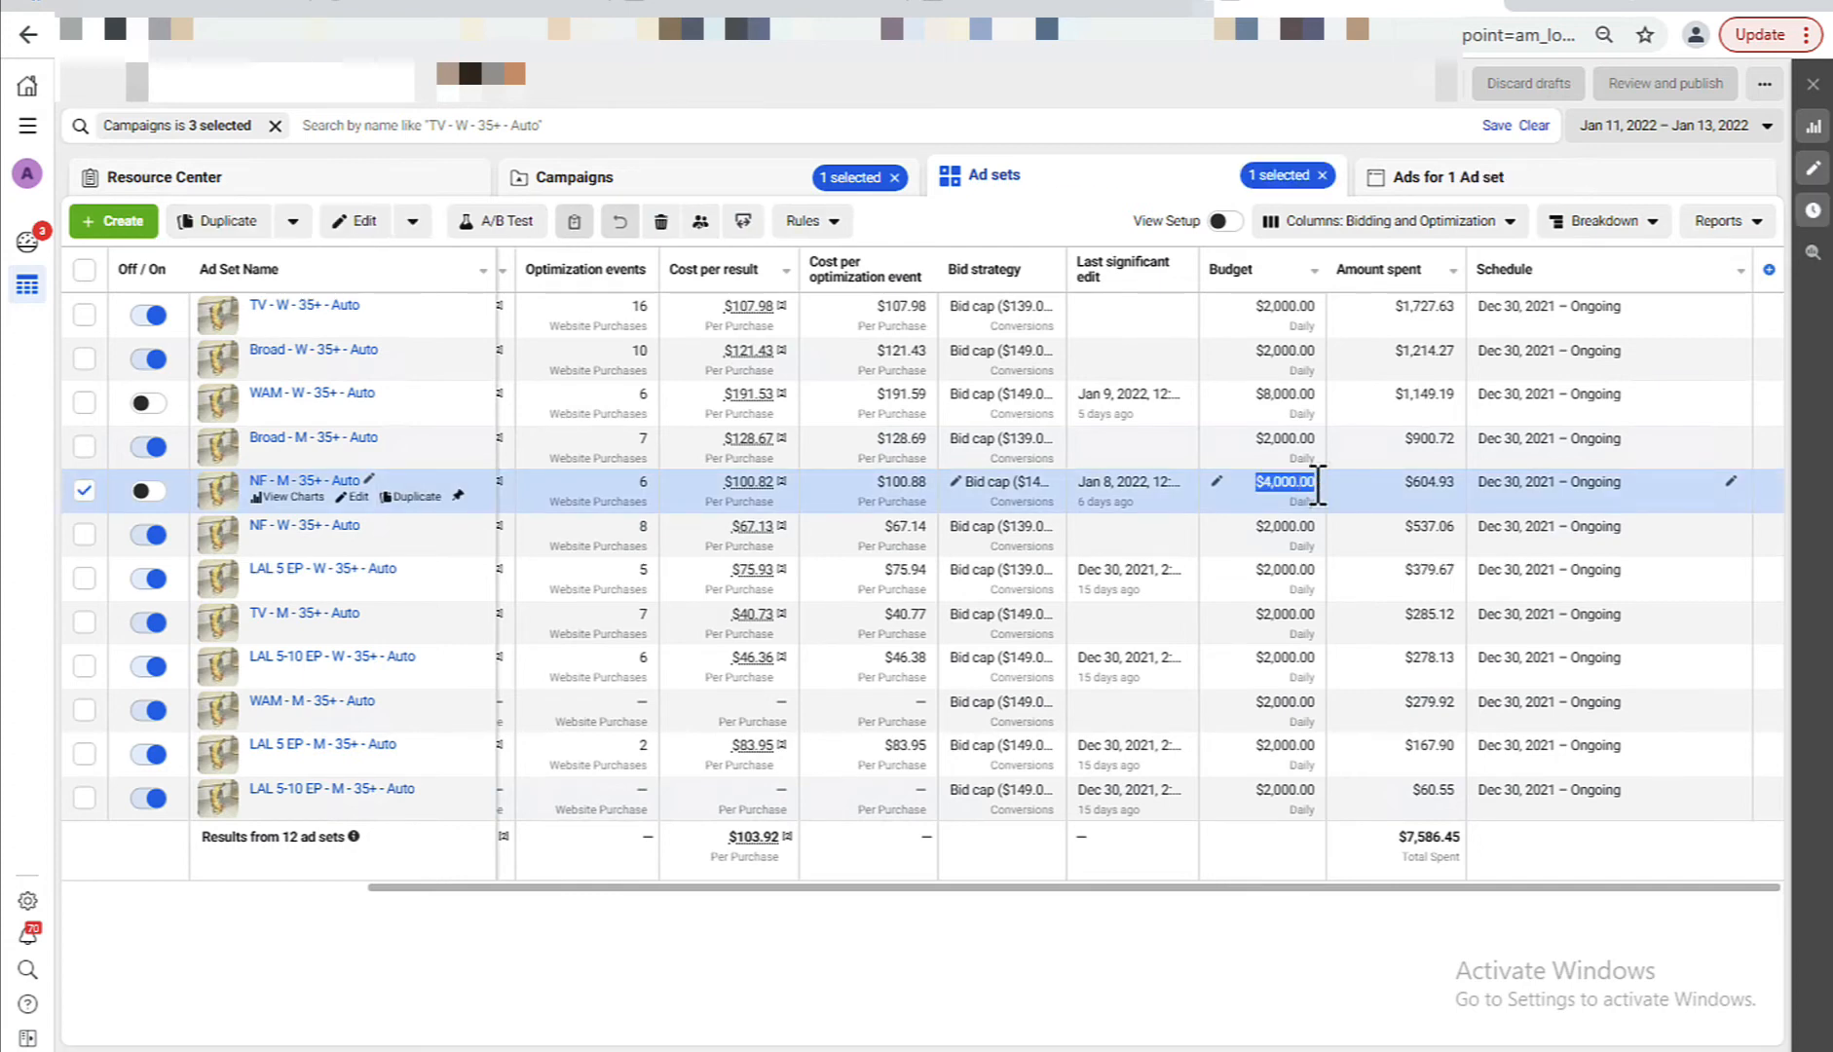
{"action": "left_click", "coordinate": [1266, 480]}
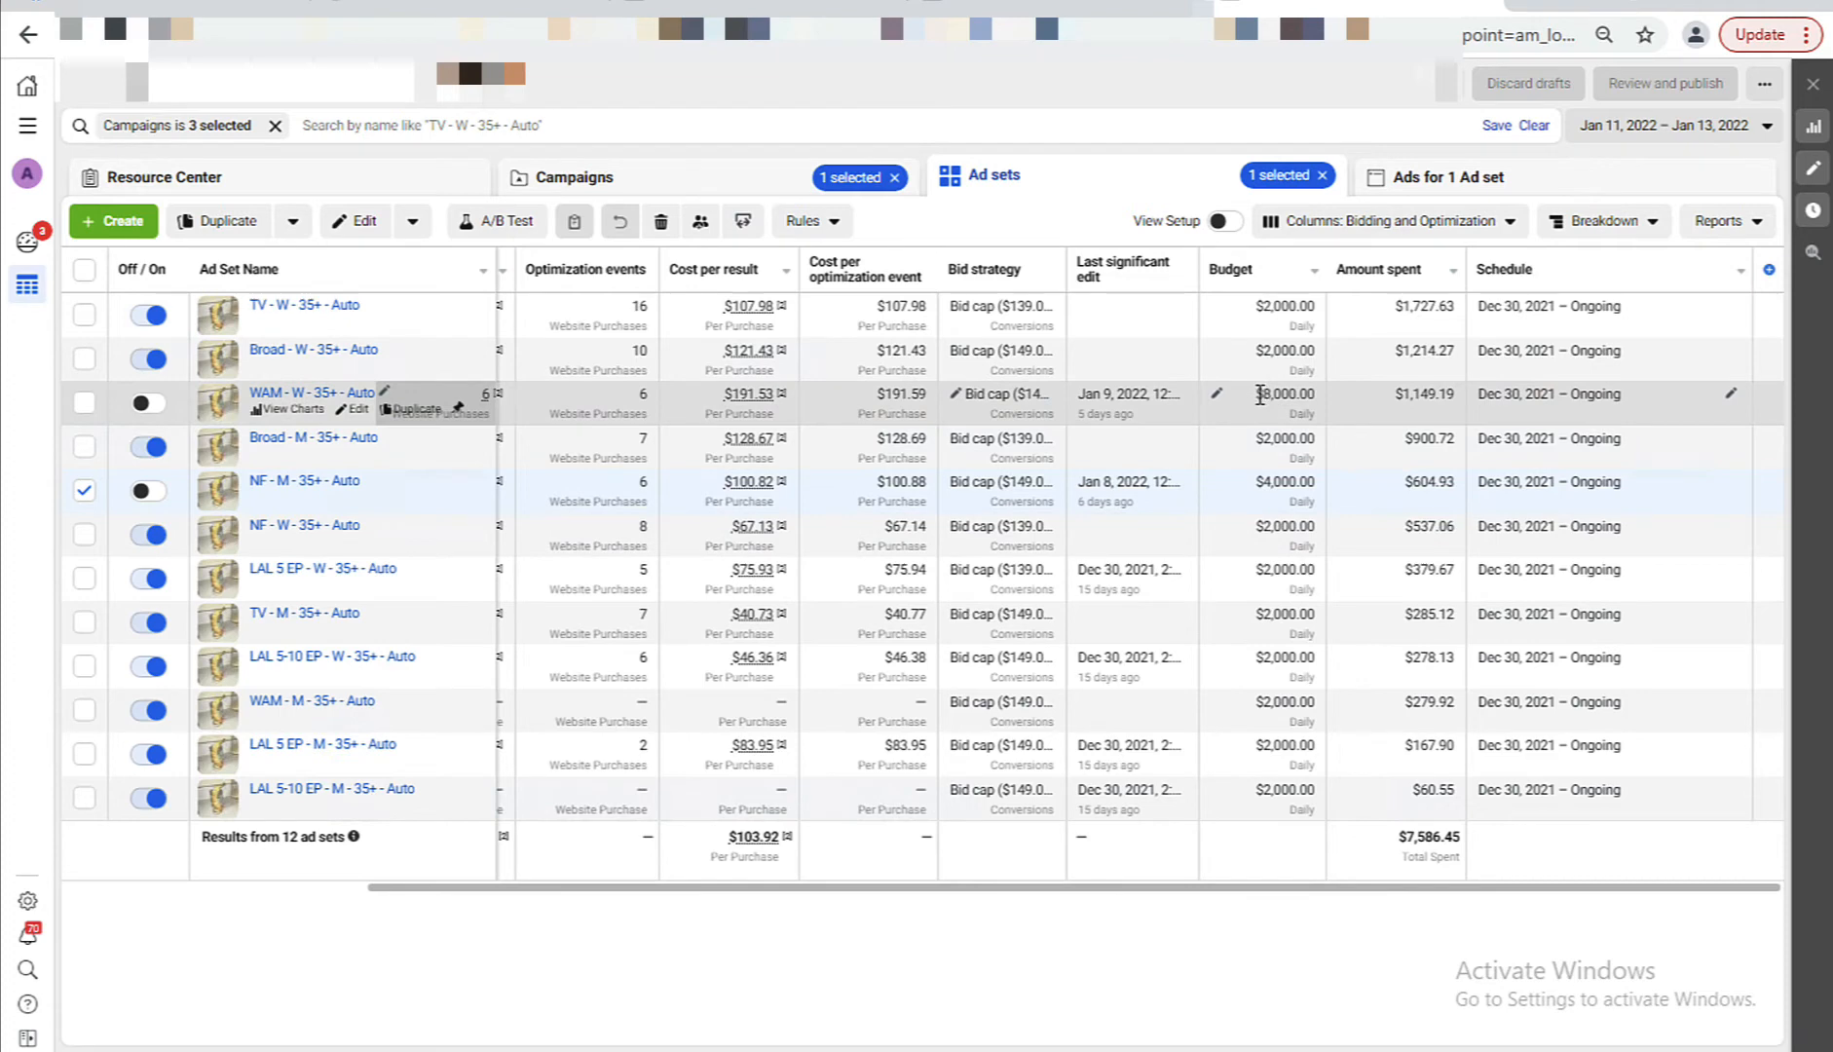
{"action": "left_click_drag", "start_coordinate": [1261, 394], "coordinate": [1318, 396]}
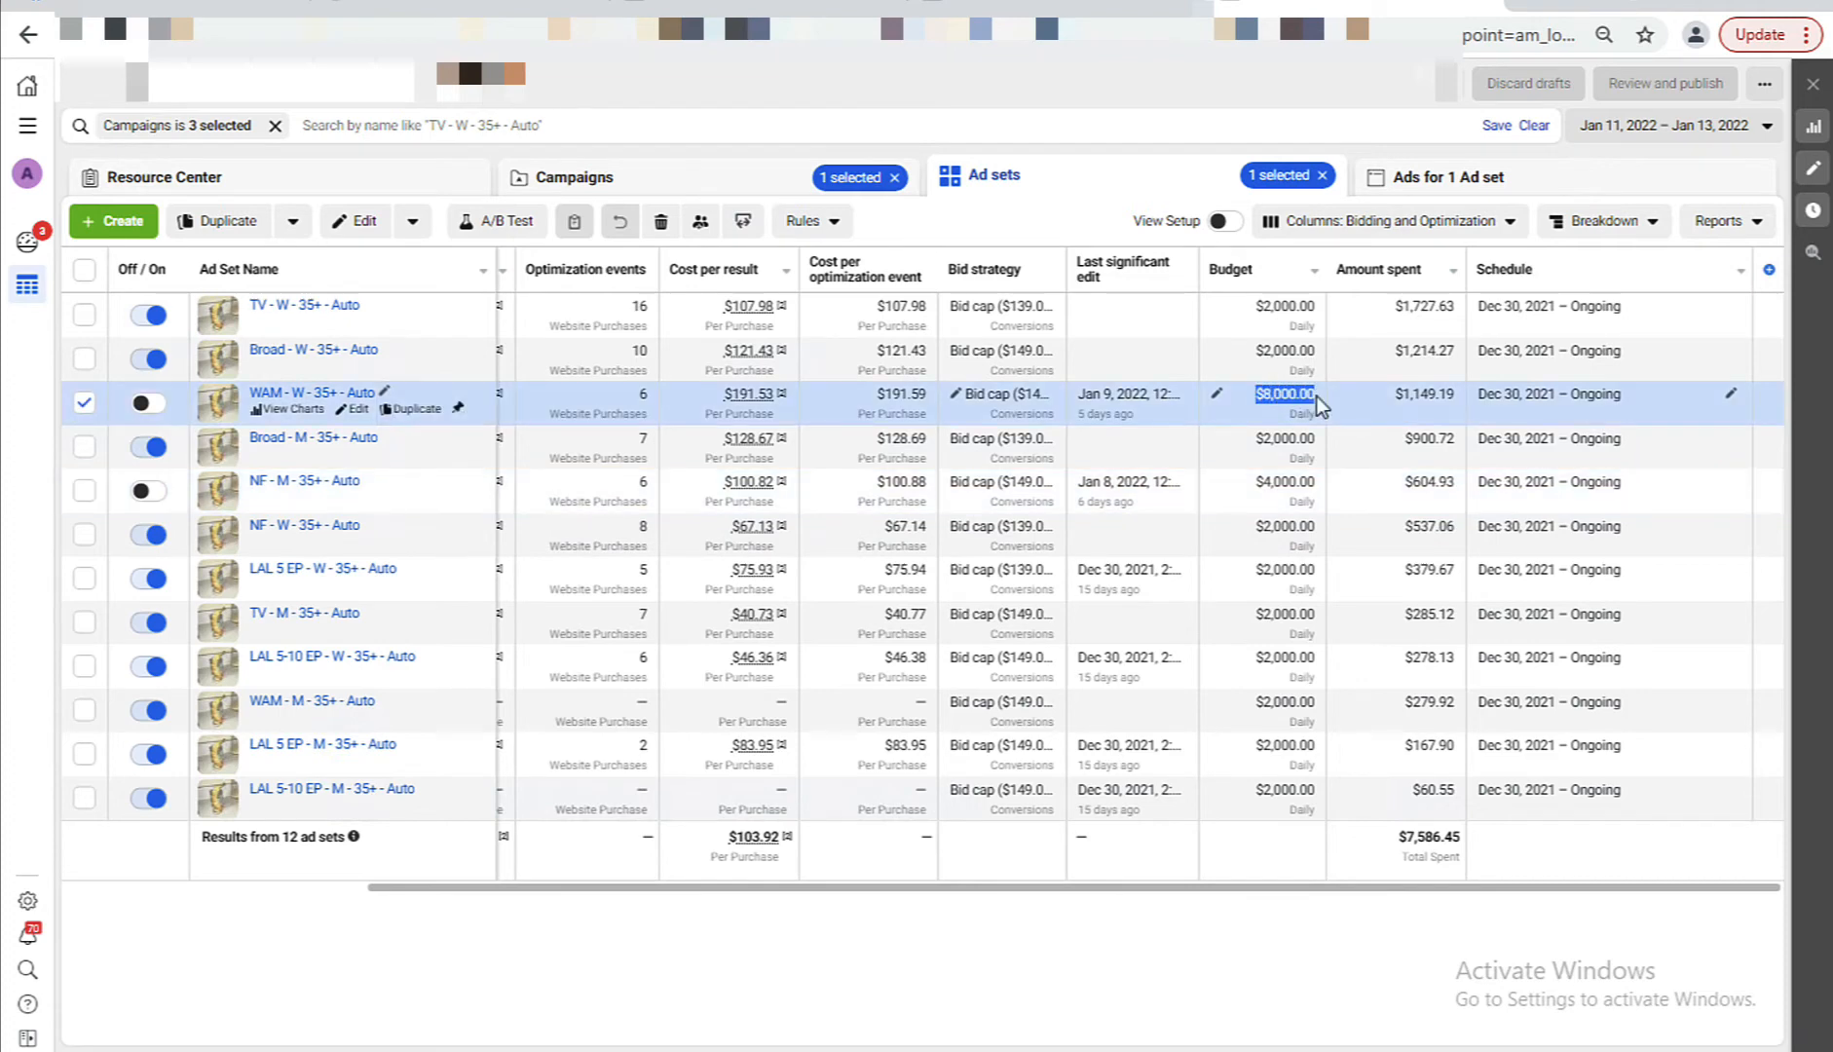
{"action": "left_click", "coordinate": [1260, 397]}
{"action": "left_click_drag", "start_coordinate": [1262, 443], "coordinate": [1326, 488]}
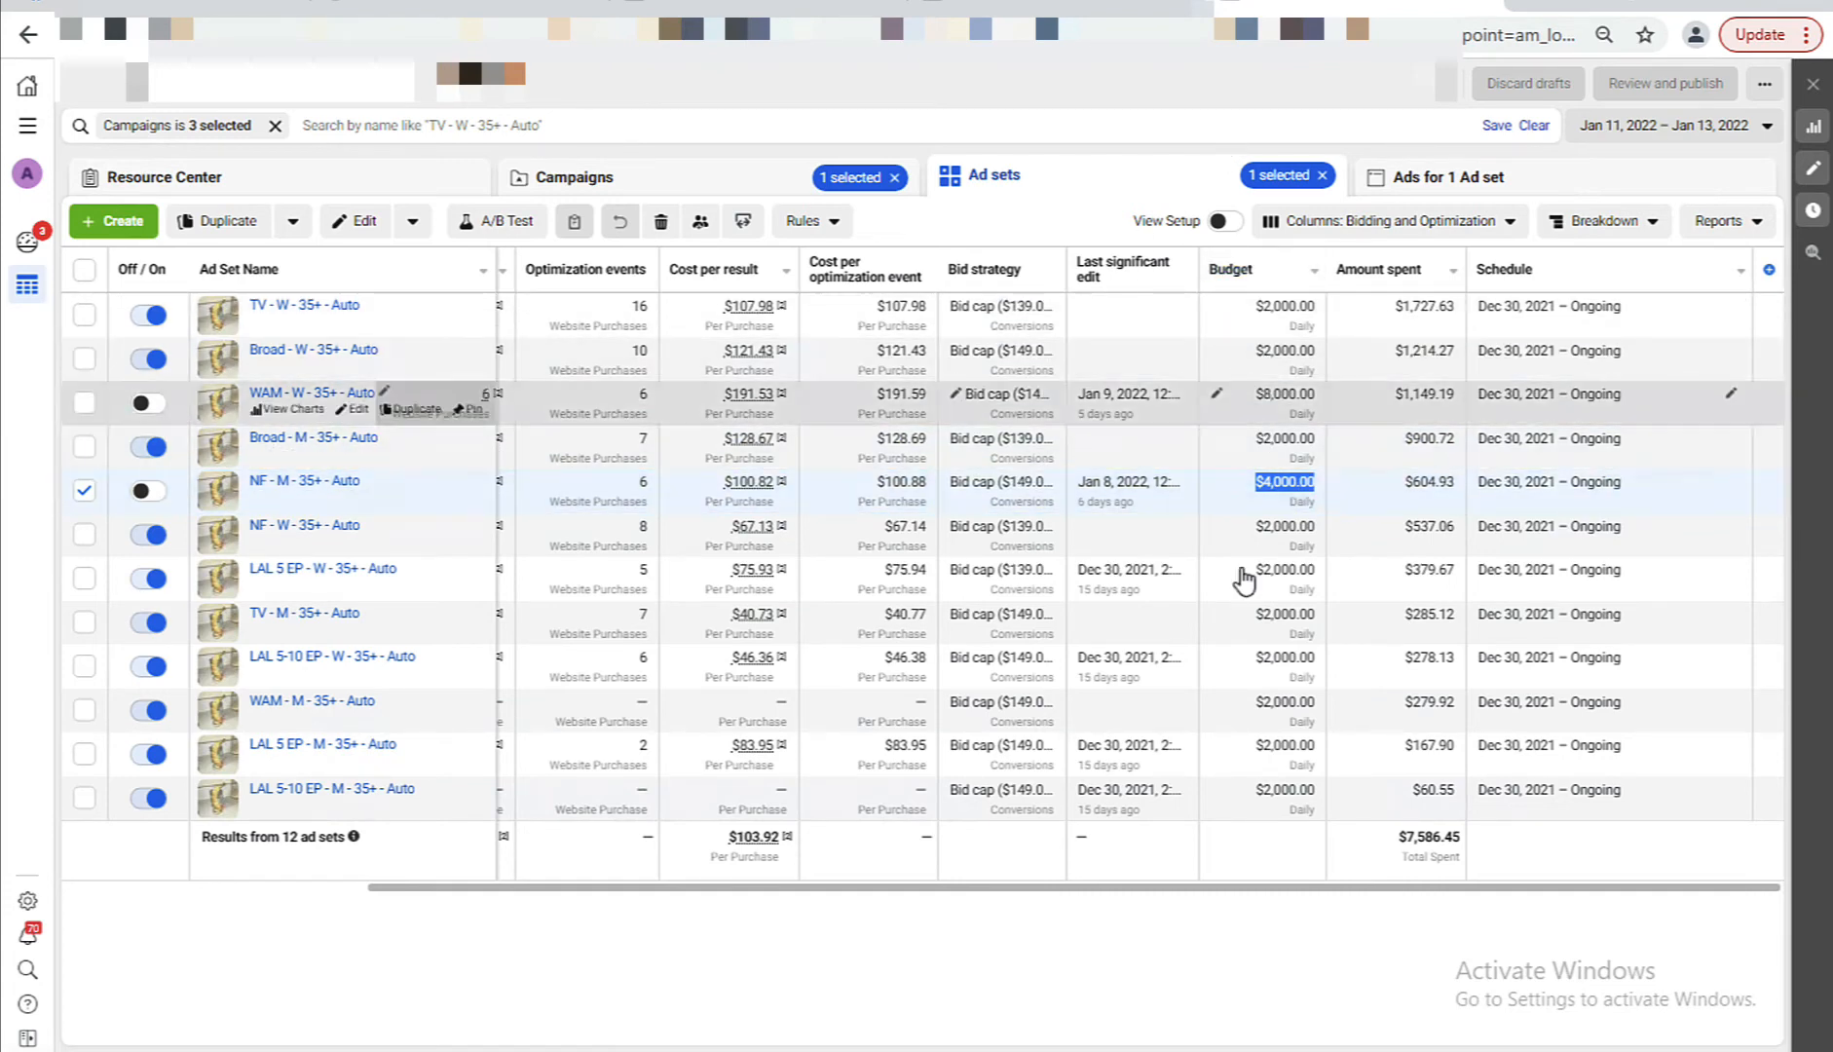
{"action": "left_click", "coordinate": [84, 490]}
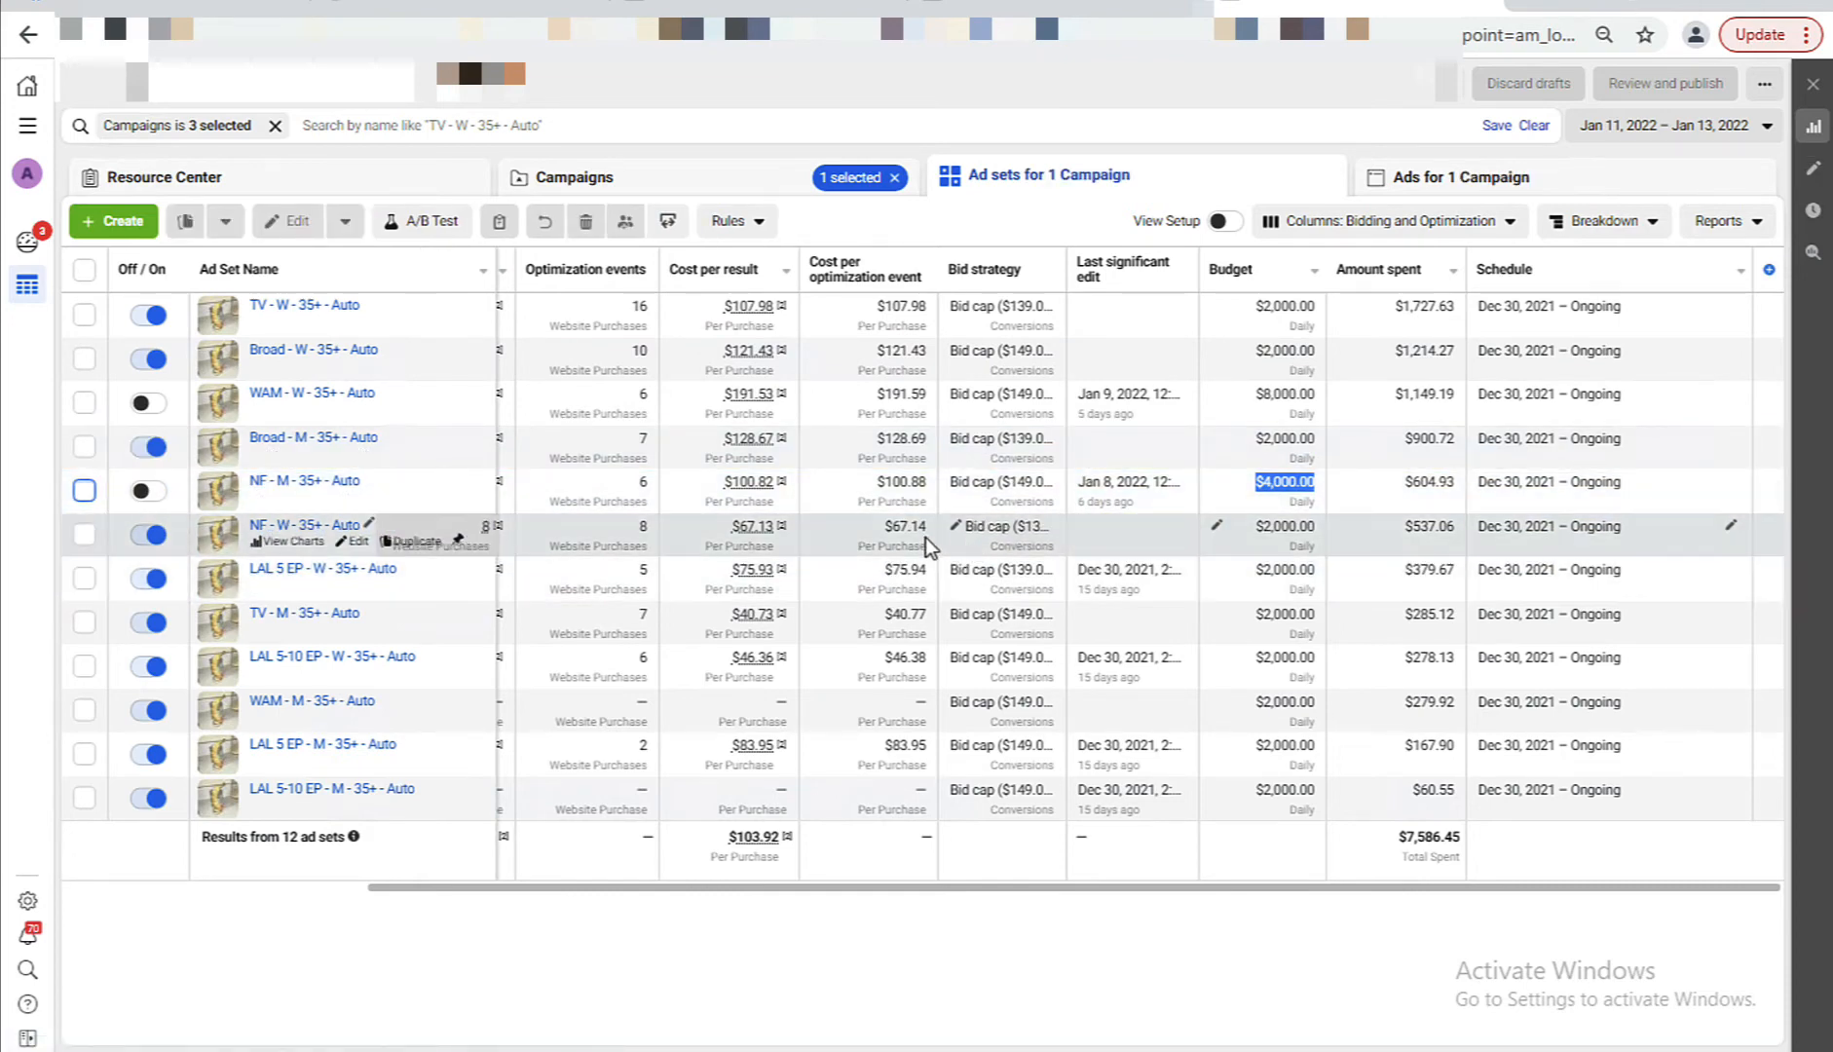
Compare the NF - W - 35+ - Auto and LAL 5 EP - W - 35+ - Auto ad sets between Ads Manager and the tracker.
{"action": "left_click", "coordinate": [829, 523]}
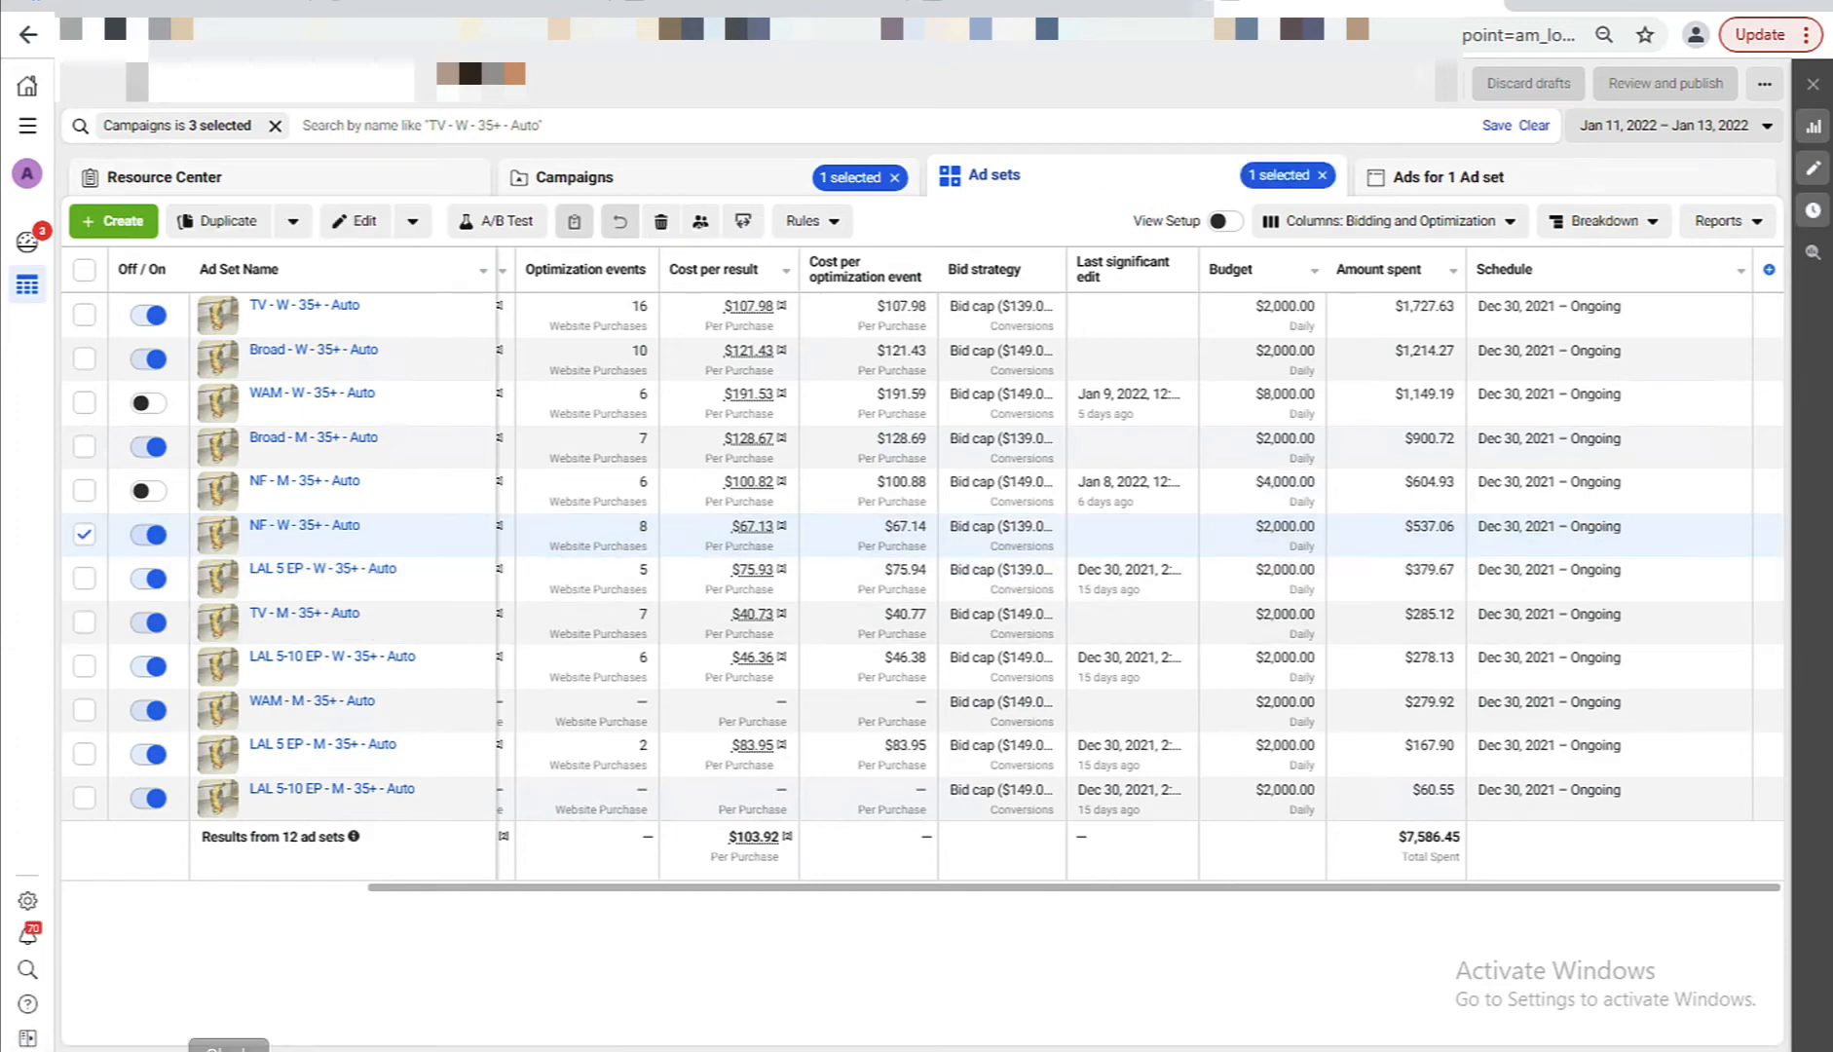
{"action": "left_click", "coordinate": [91, 1048]}
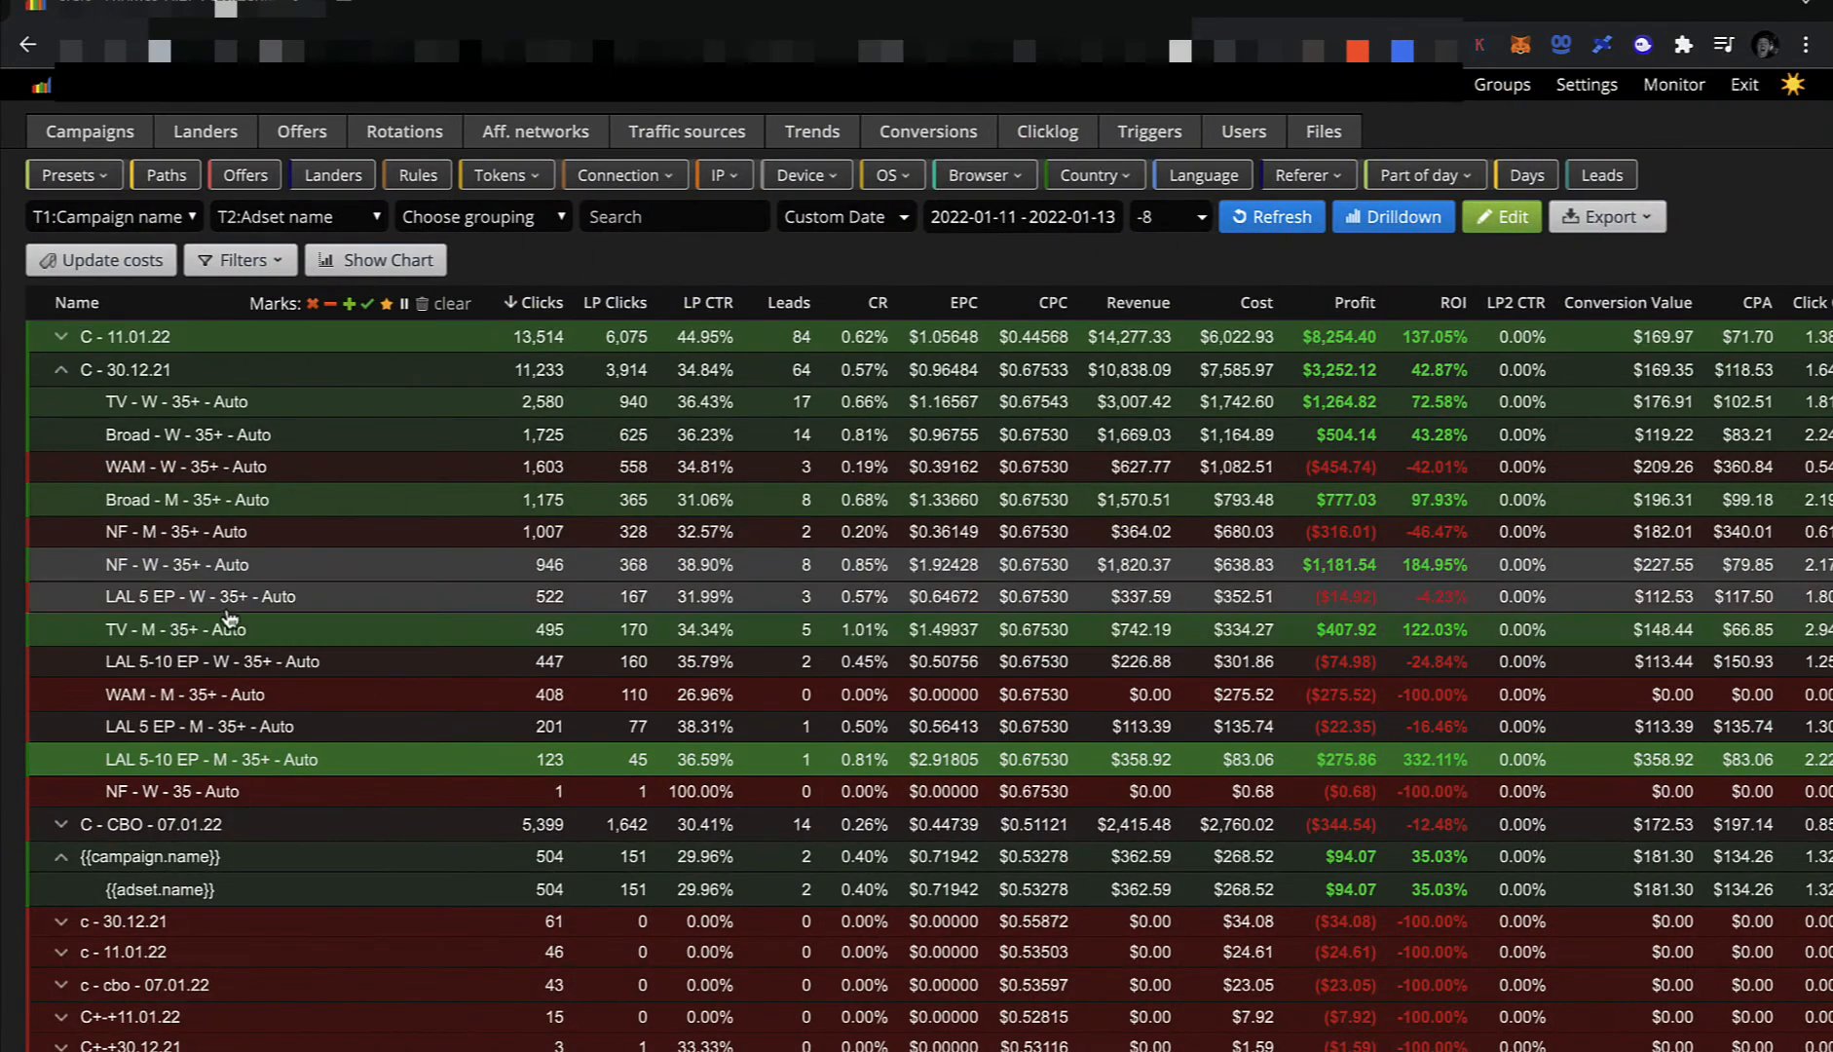
{"action": "right_click", "coordinate": [1152, 600]}
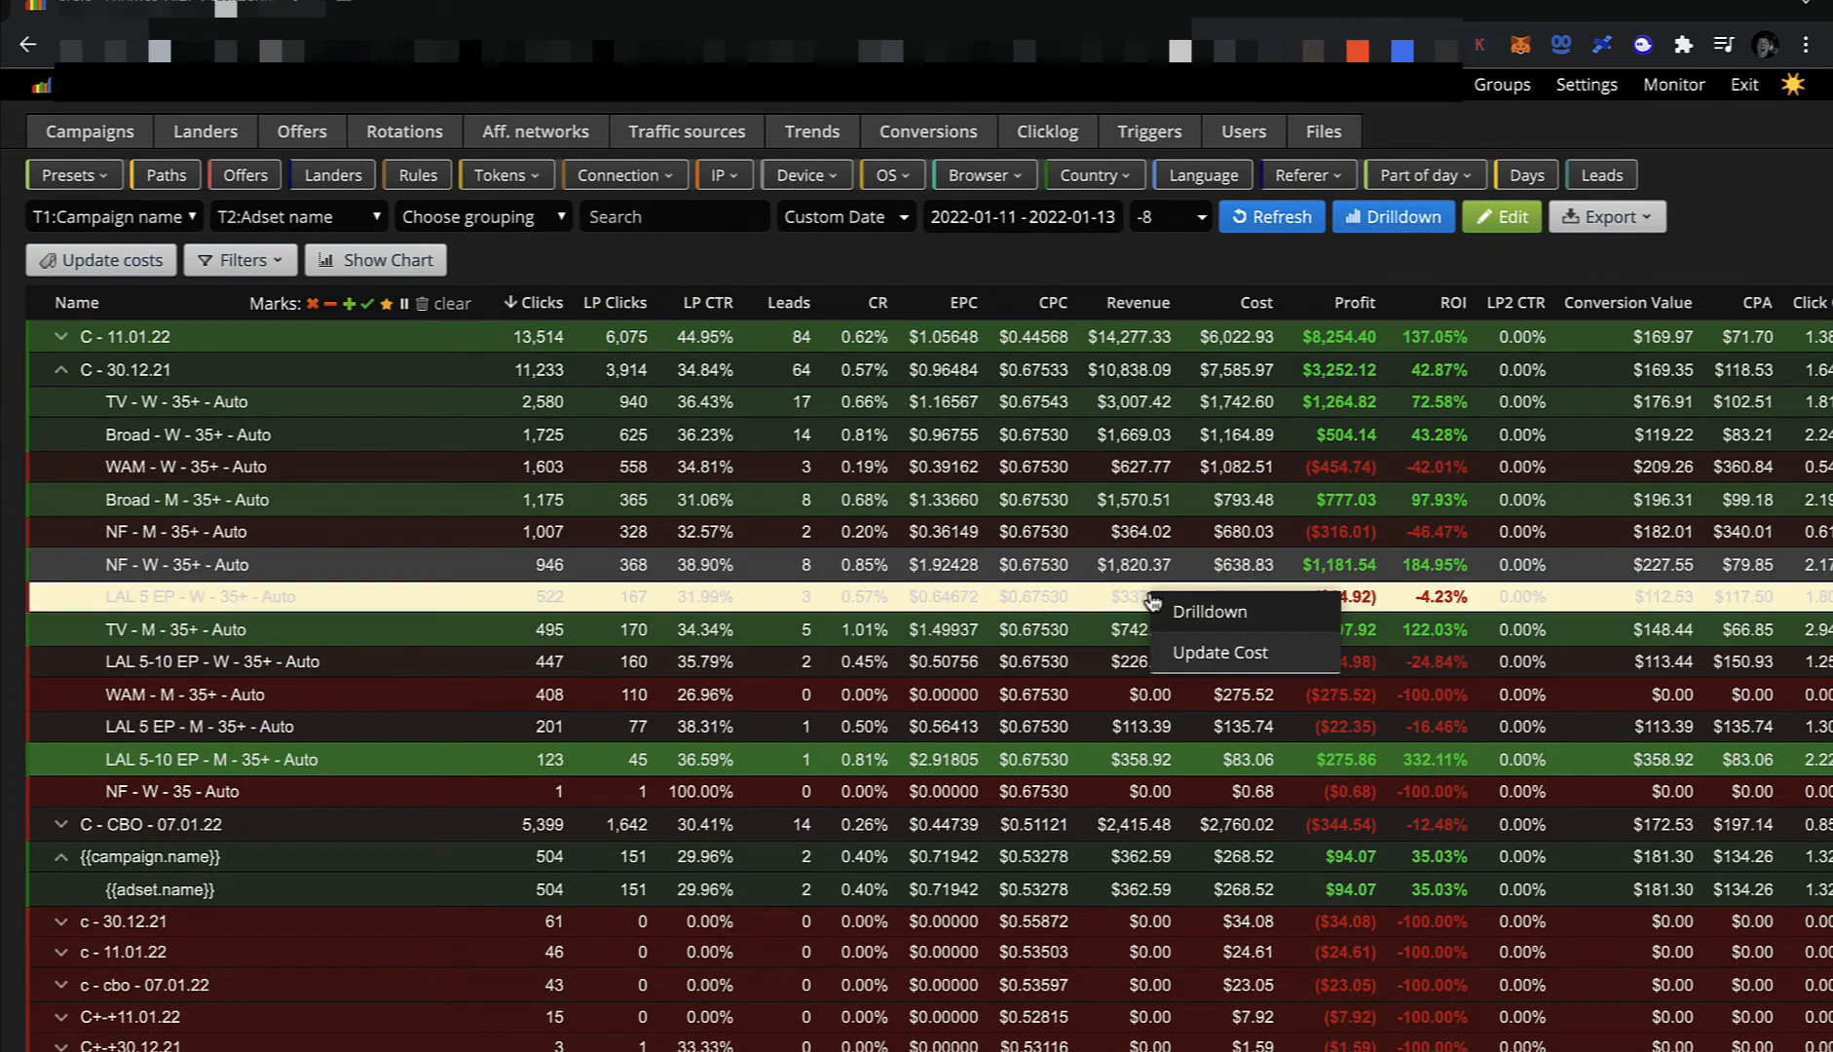
{"action": "left_click", "coordinate": [1074, 611]}
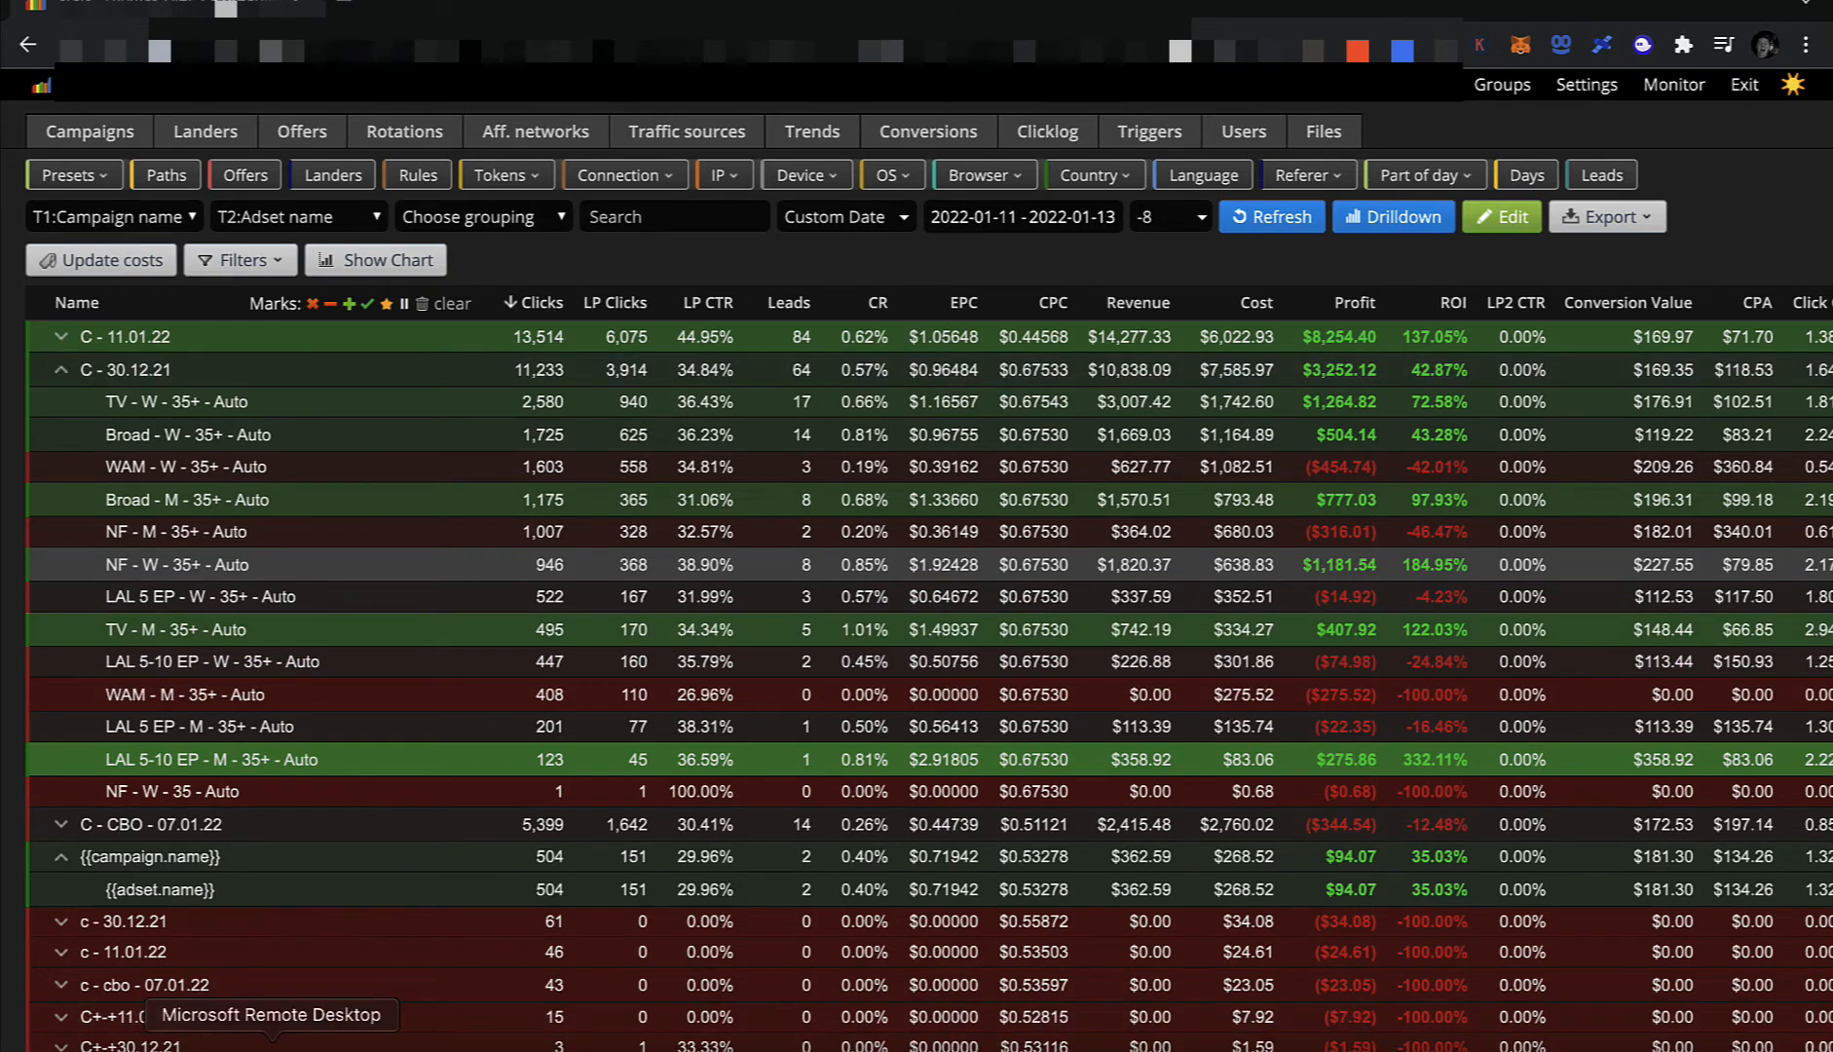
{"action": "left_click", "coordinate": [272, 1049]}
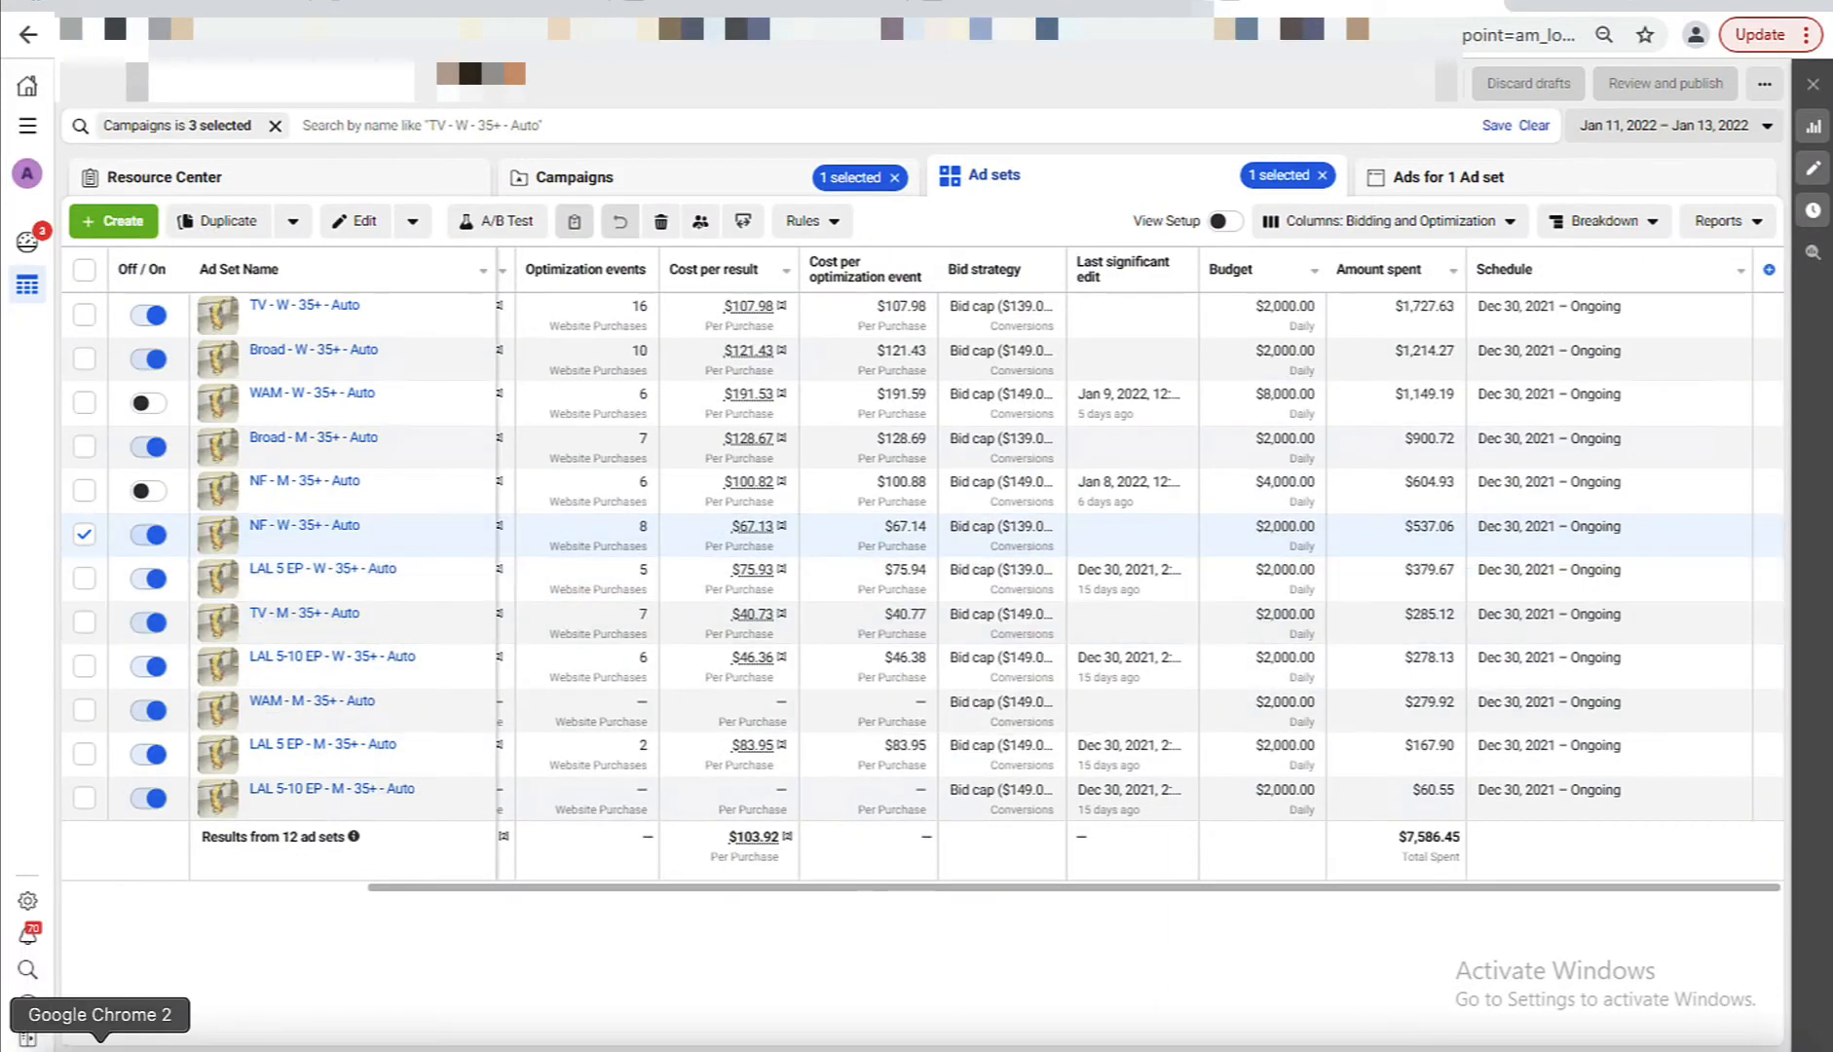
Review the C - 11.01.22 ad sets in the tracker, collapse them again and examine the TV - M - 35+ - Auto results.
{"action": "left_click", "coordinate": [98, 1044]}
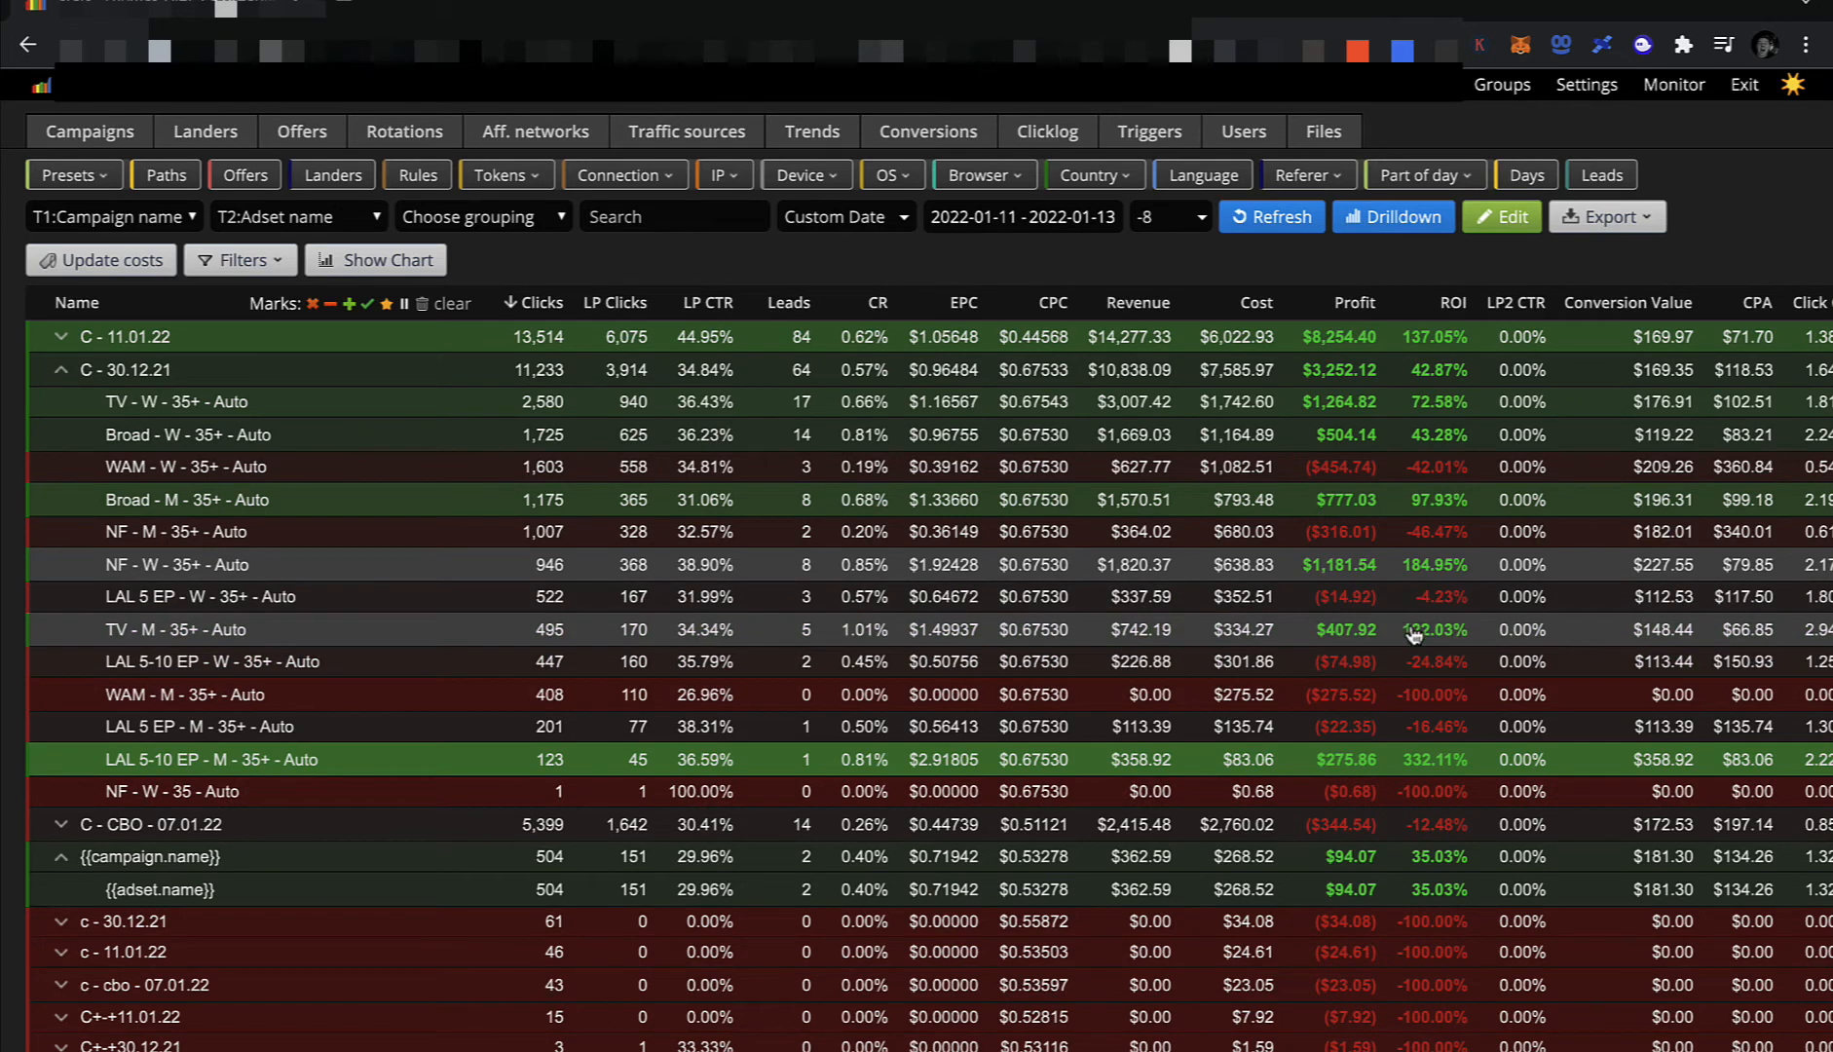
{"action": "left_click", "coordinate": [63, 337]}
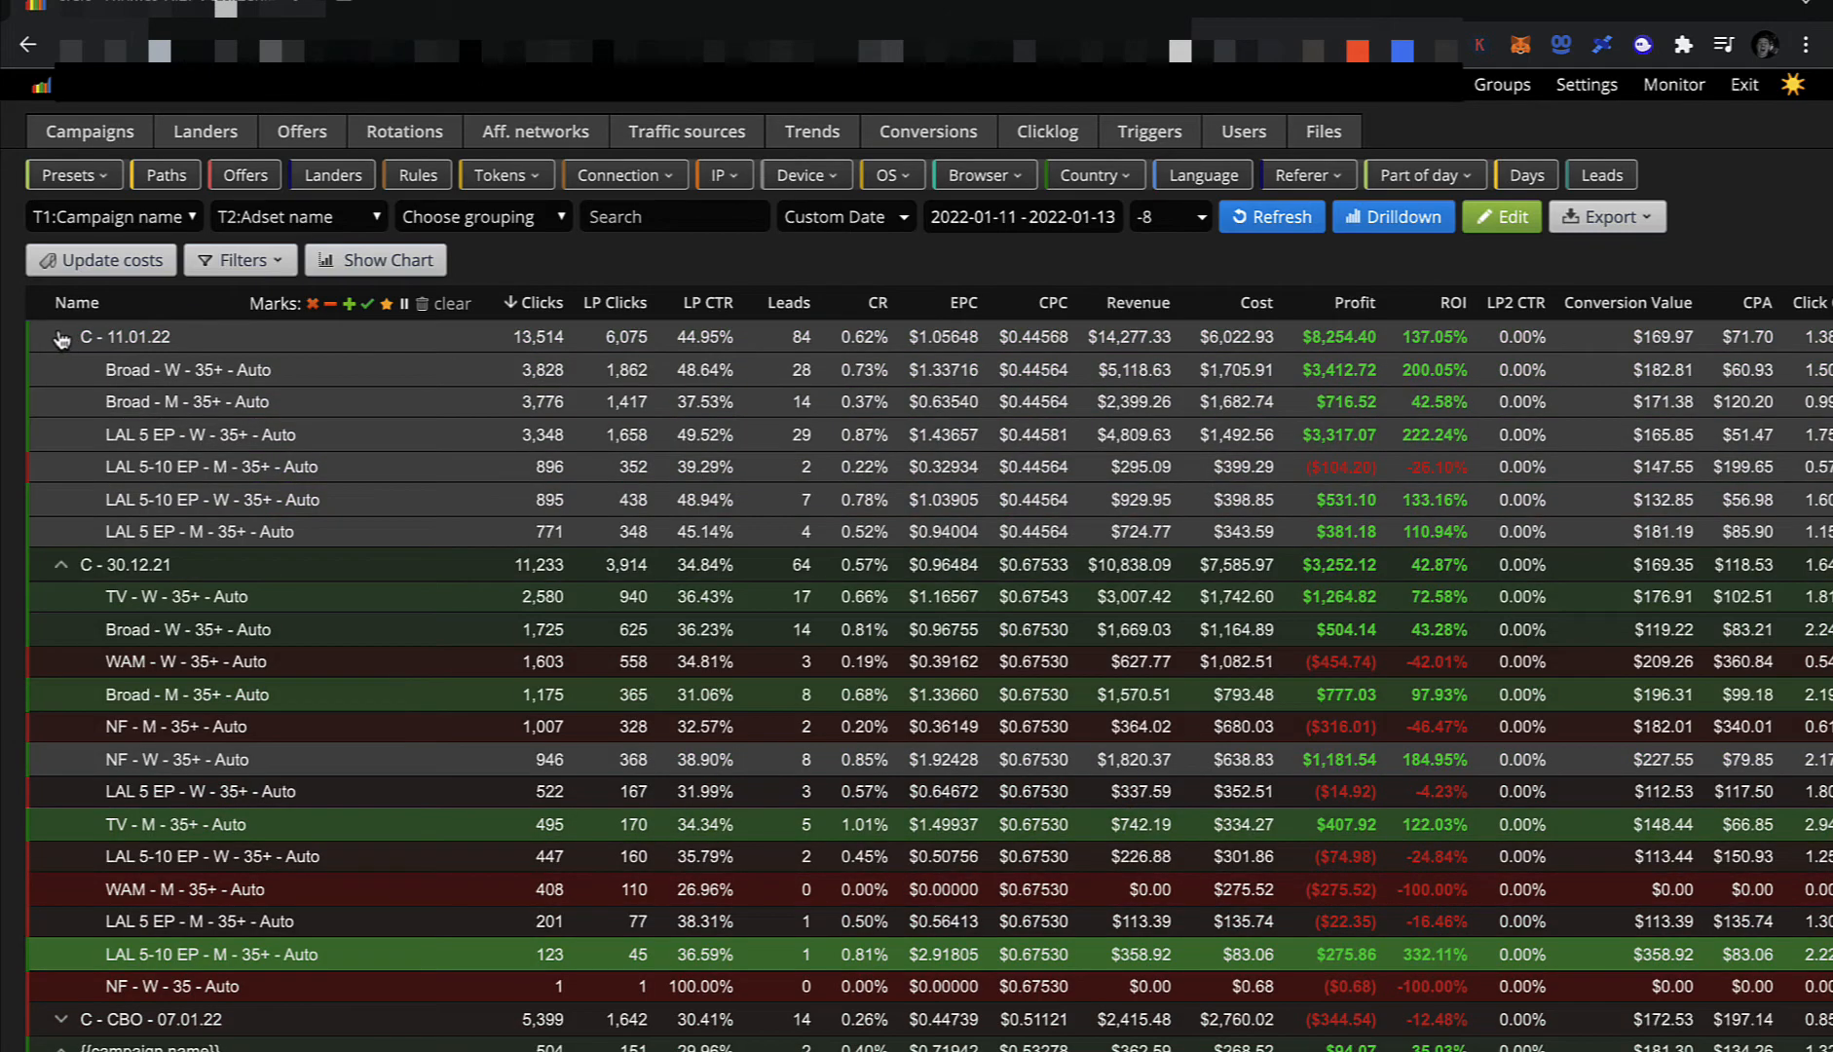
{"action": "left_click", "coordinate": [62, 337]}
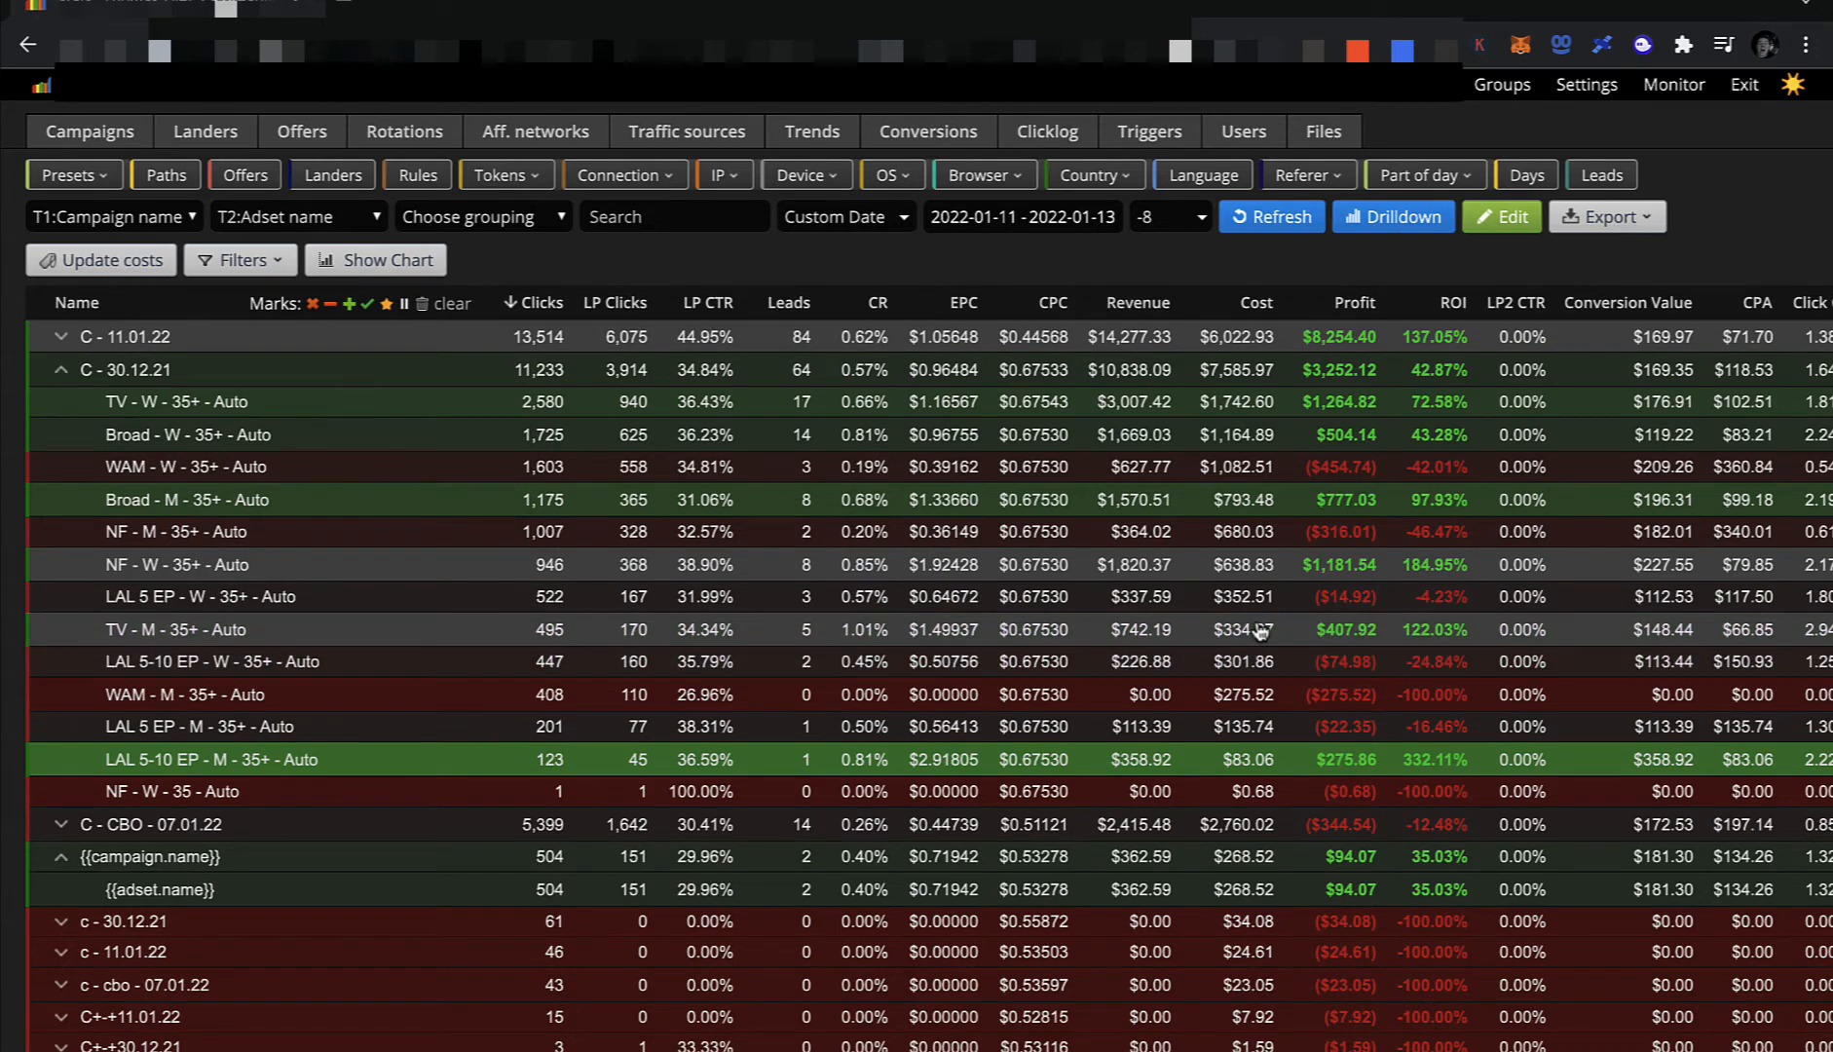
{"action": "right_click", "coordinate": [793, 645]}
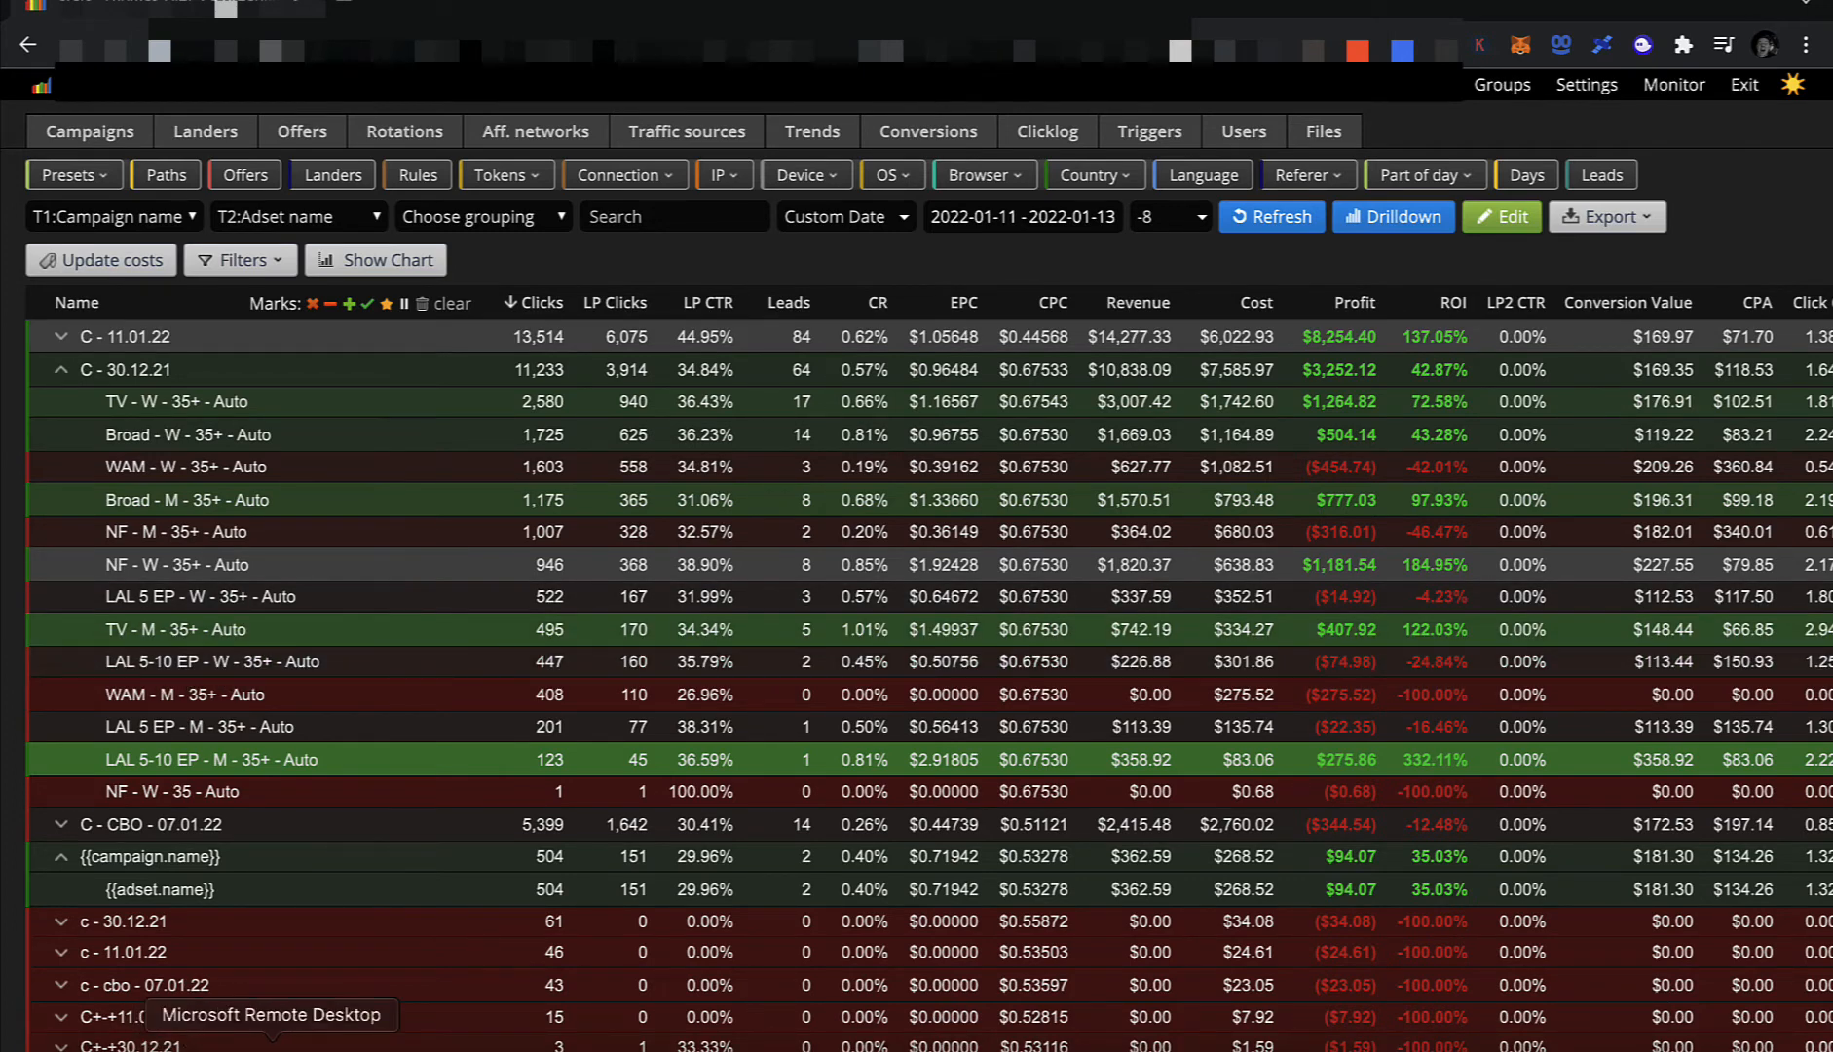
In Ads Manager, select all 12 C - 30.12.21 ad sets and open their individual bid control settings for bulk editing.
{"action": "left_click", "coordinate": [272, 1044]}
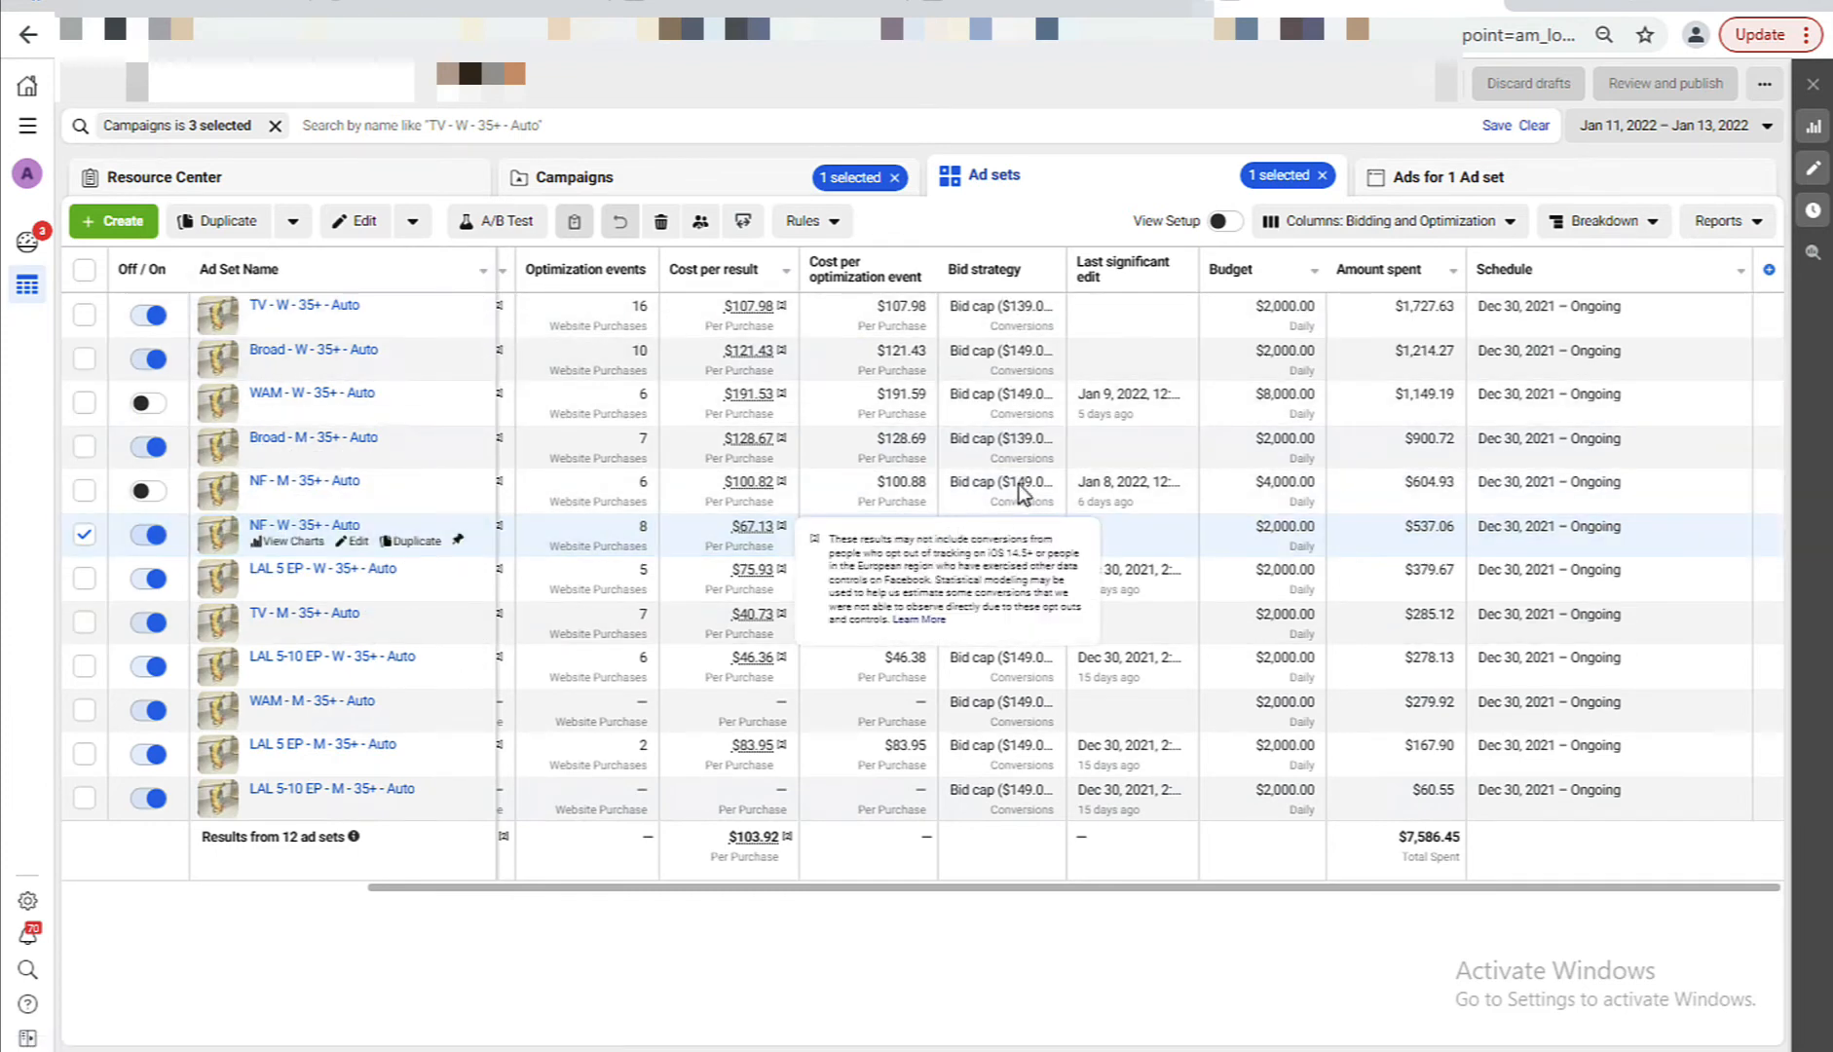
{"action": "left_click", "coordinate": [85, 272]}
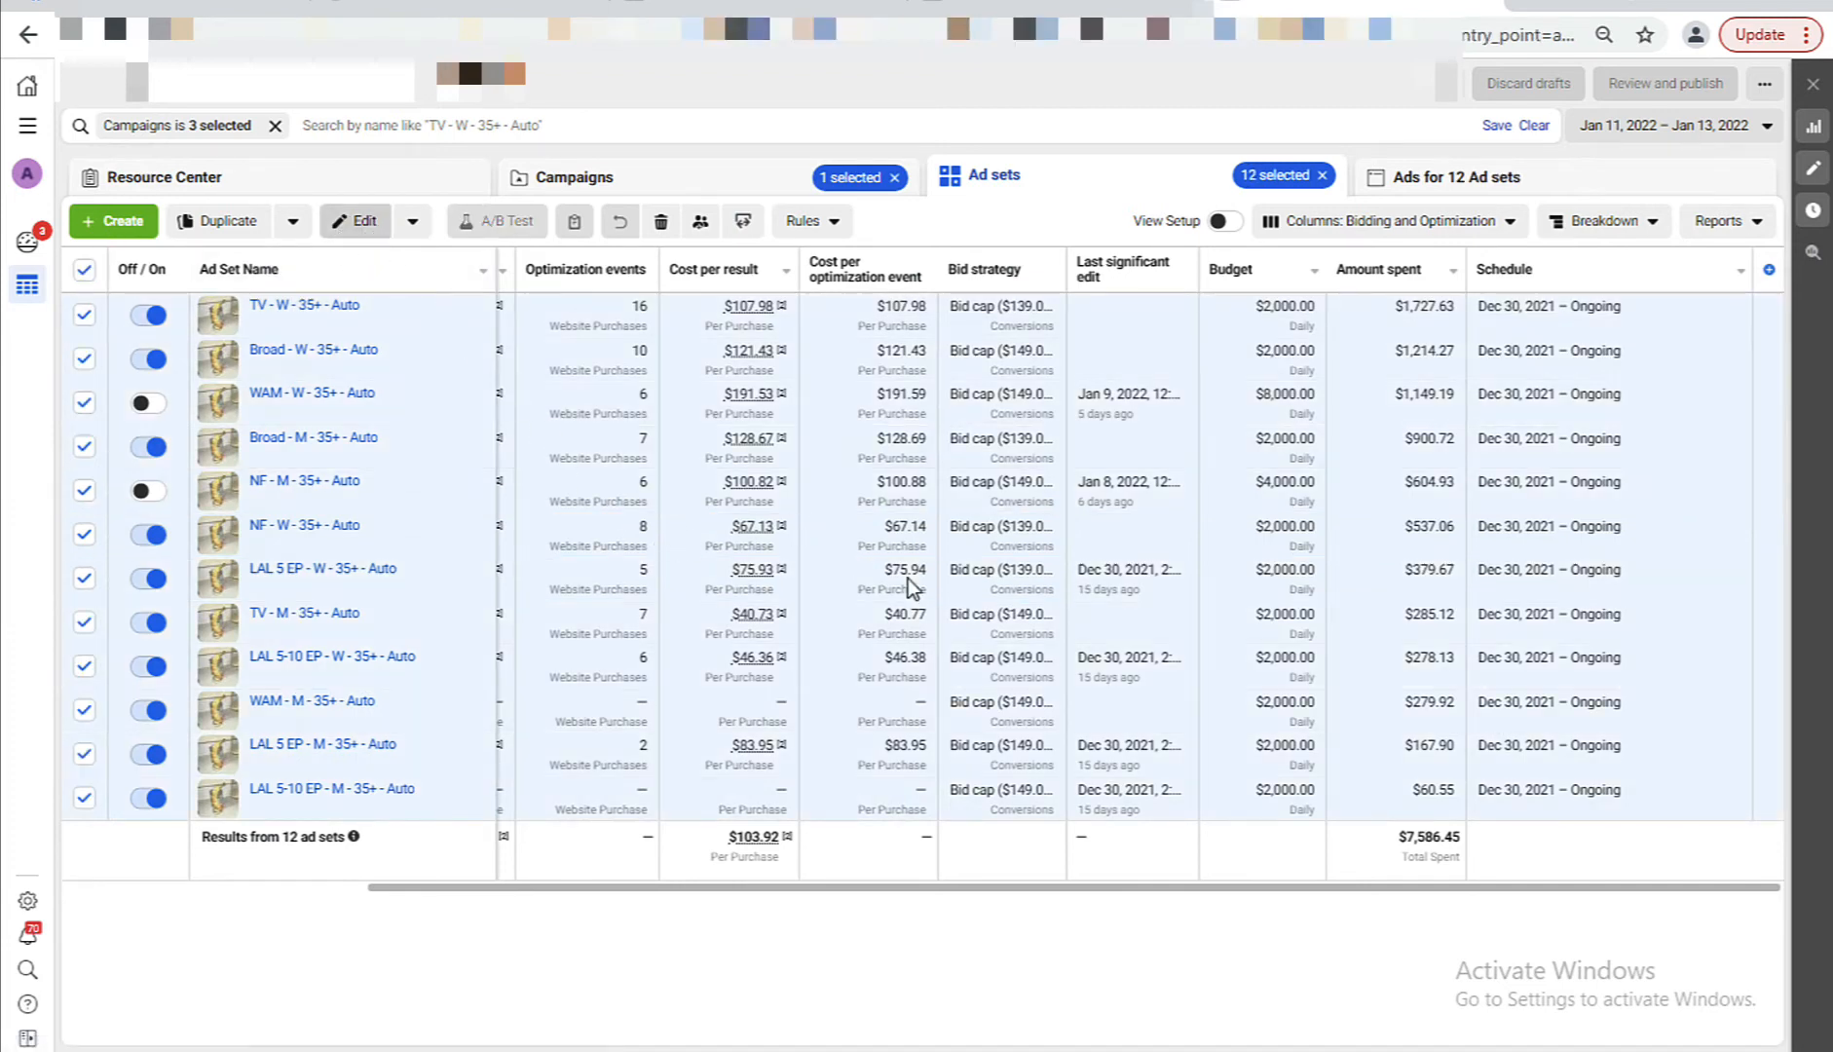
{"action": "scroll", "coordinate": [909, 577], "scroll_direction": "down", "scroll_amount": 7}
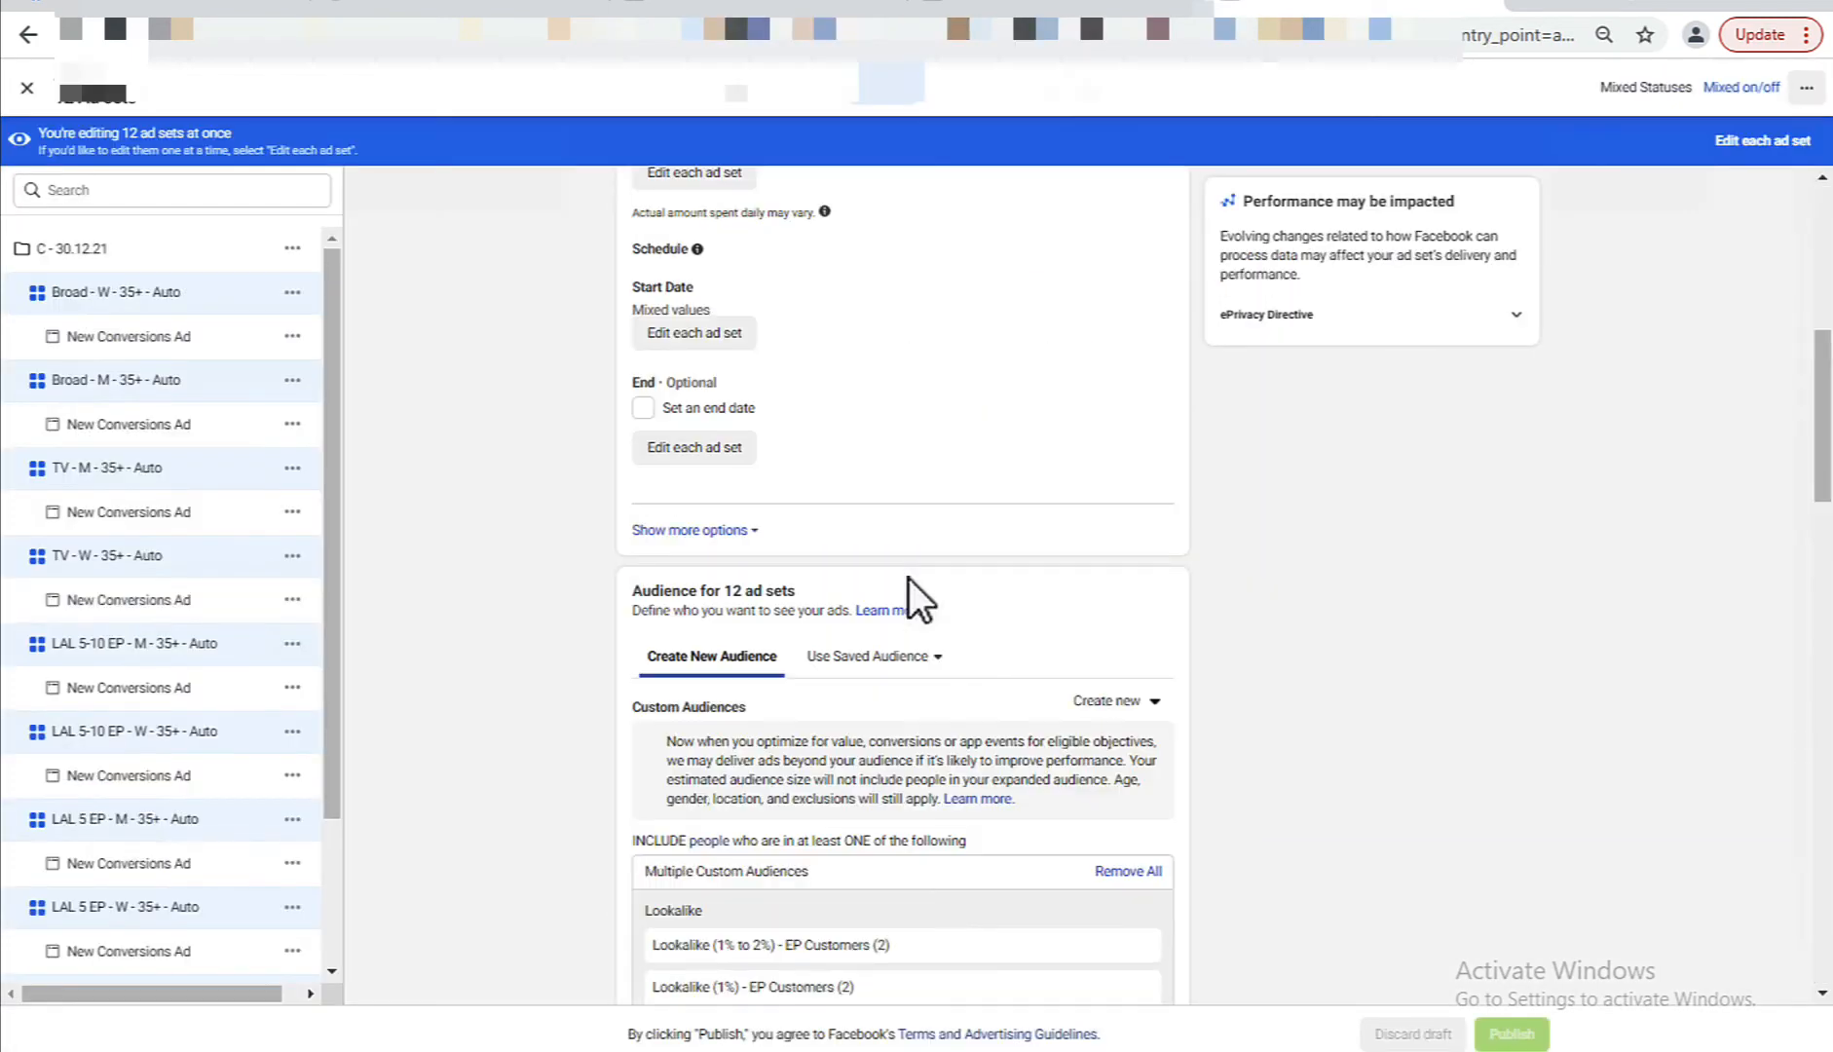
{"action": "scroll", "coordinate": [910, 578], "scroll_direction": "down", "scroll_amount": 20}
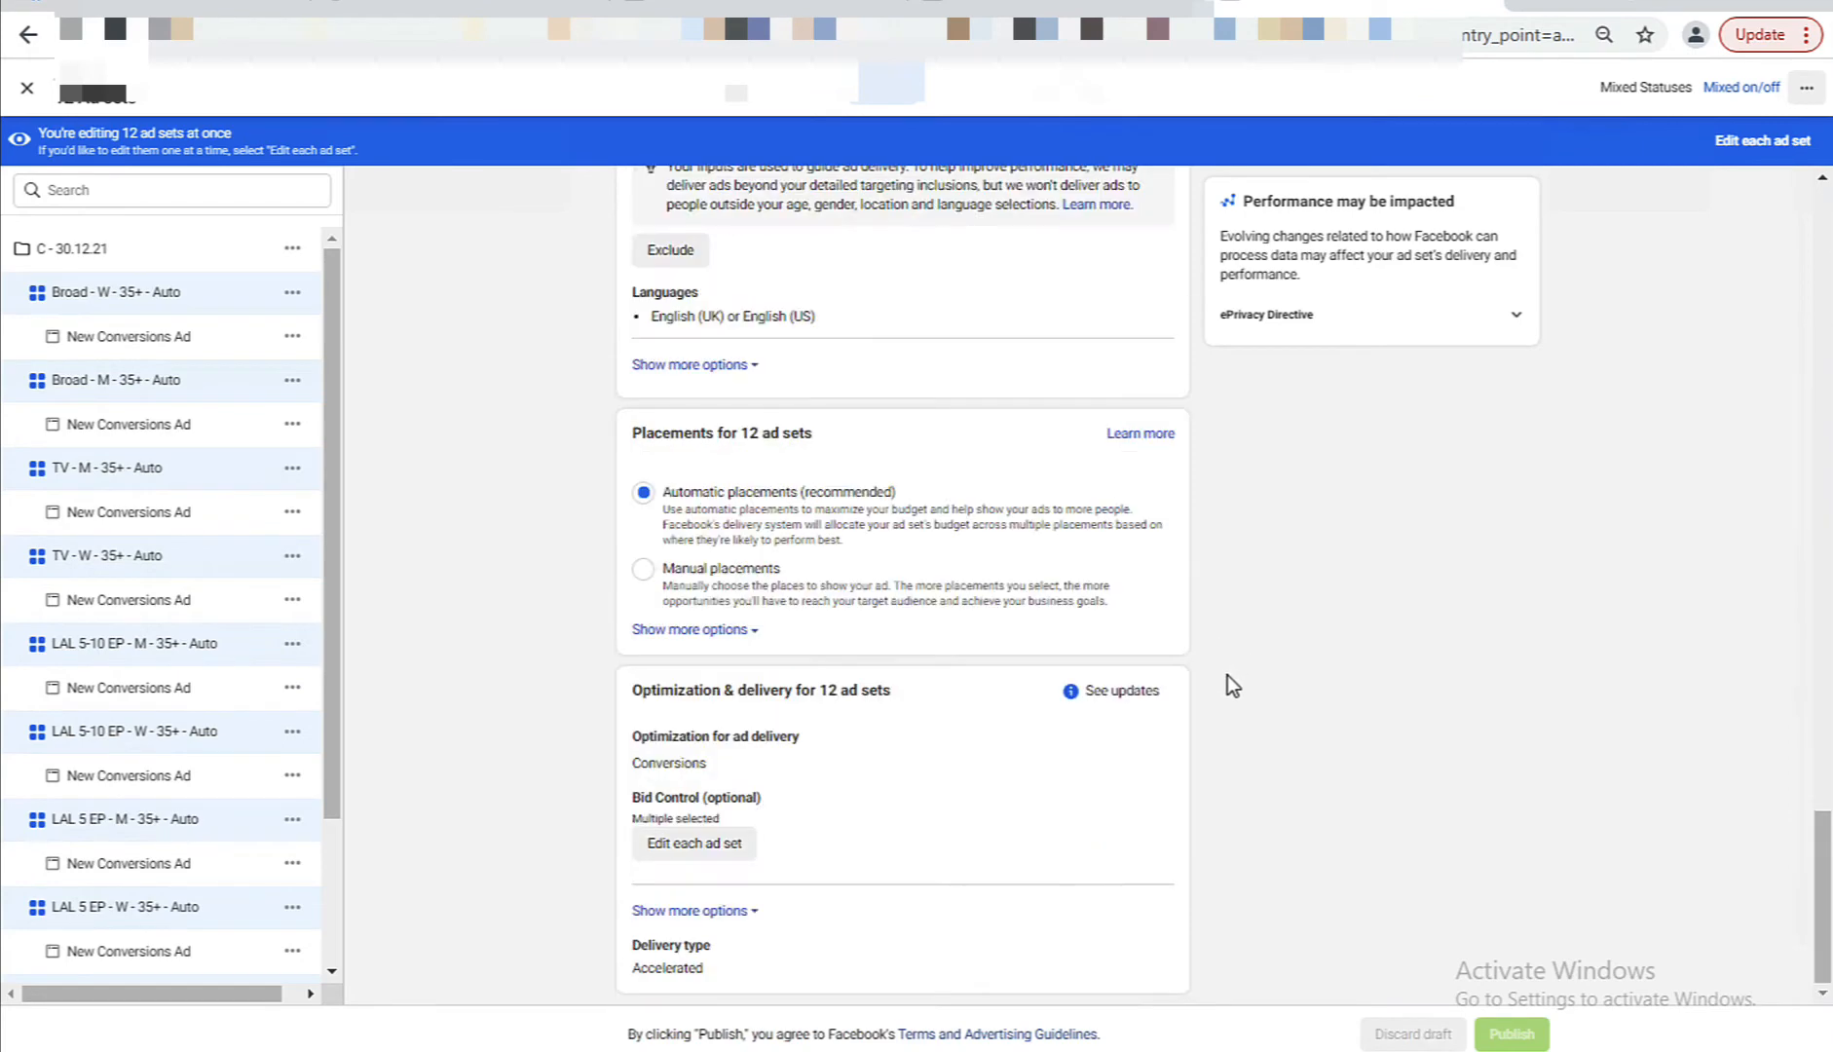
{"action": "left_click", "coordinate": [704, 843]}
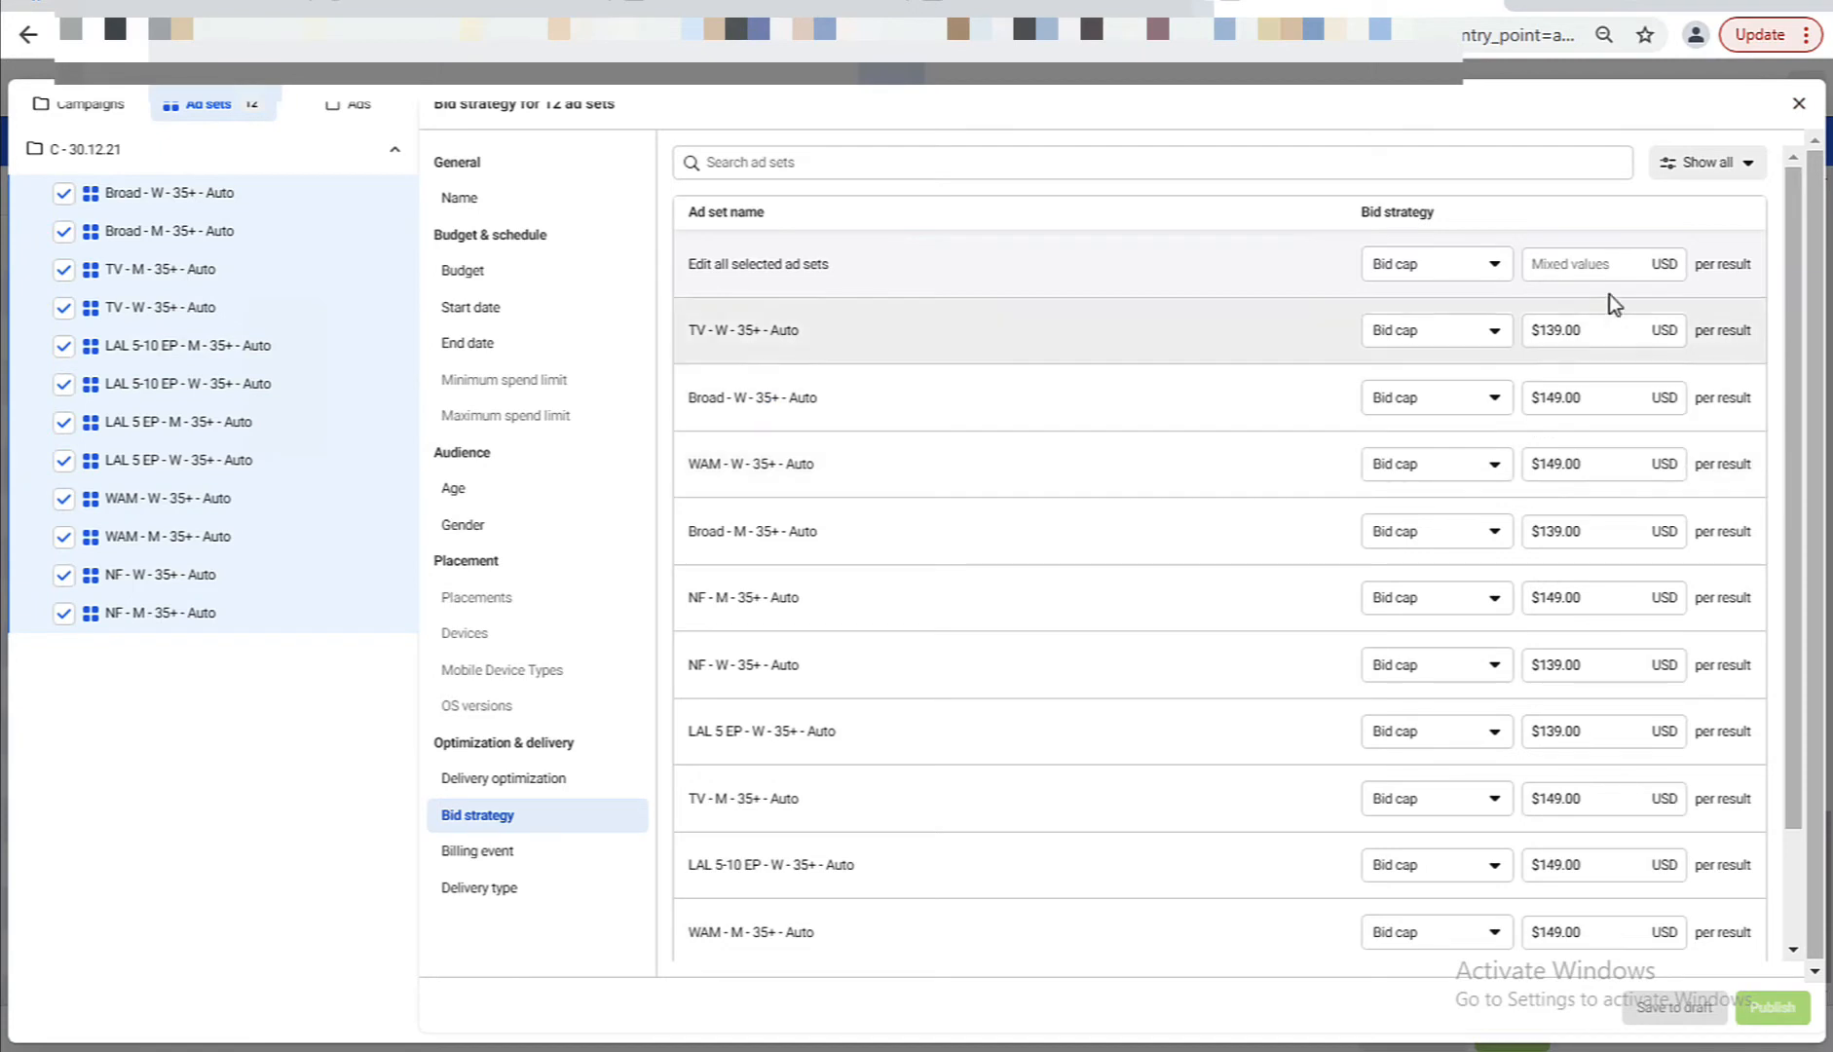
Set the bid cap of all selected ad sets to $149.
{"action": "left_click", "coordinate": [1546, 263]}
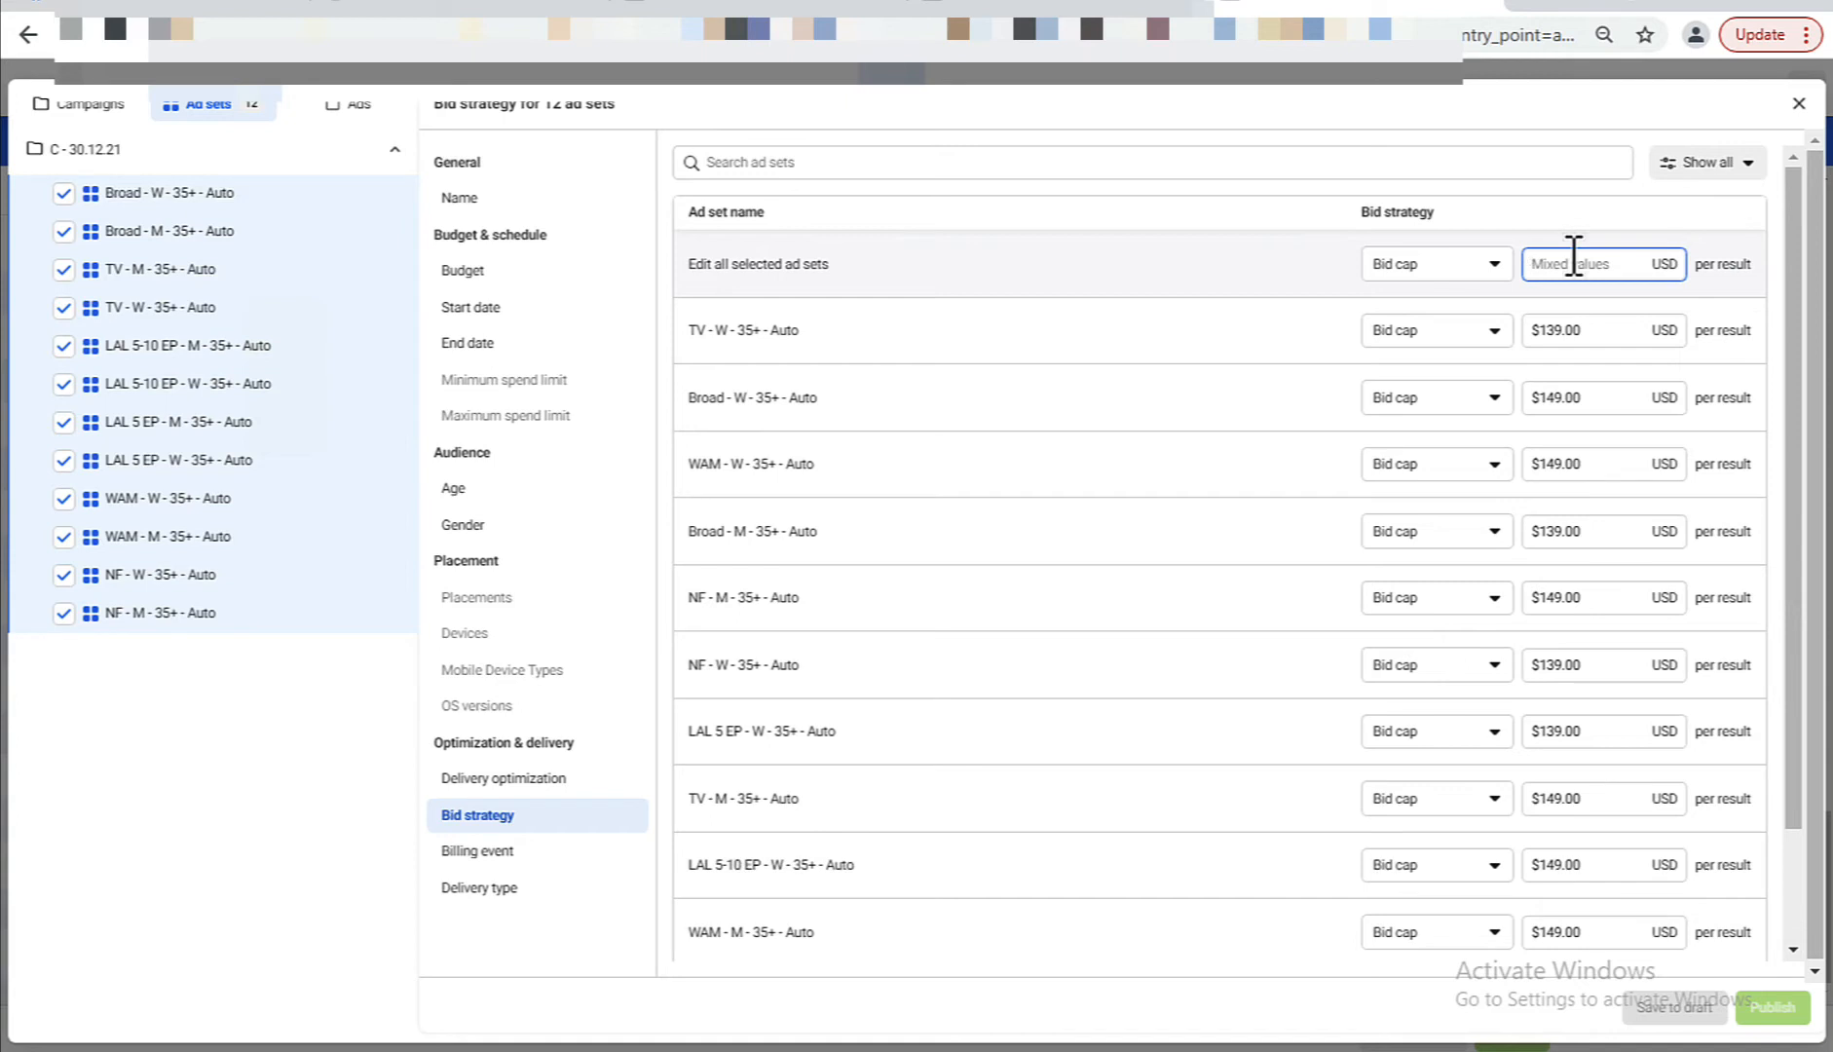
{"action": "type", "text": "149"}
{"action": "left_click", "coordinate": [1561, 482]}
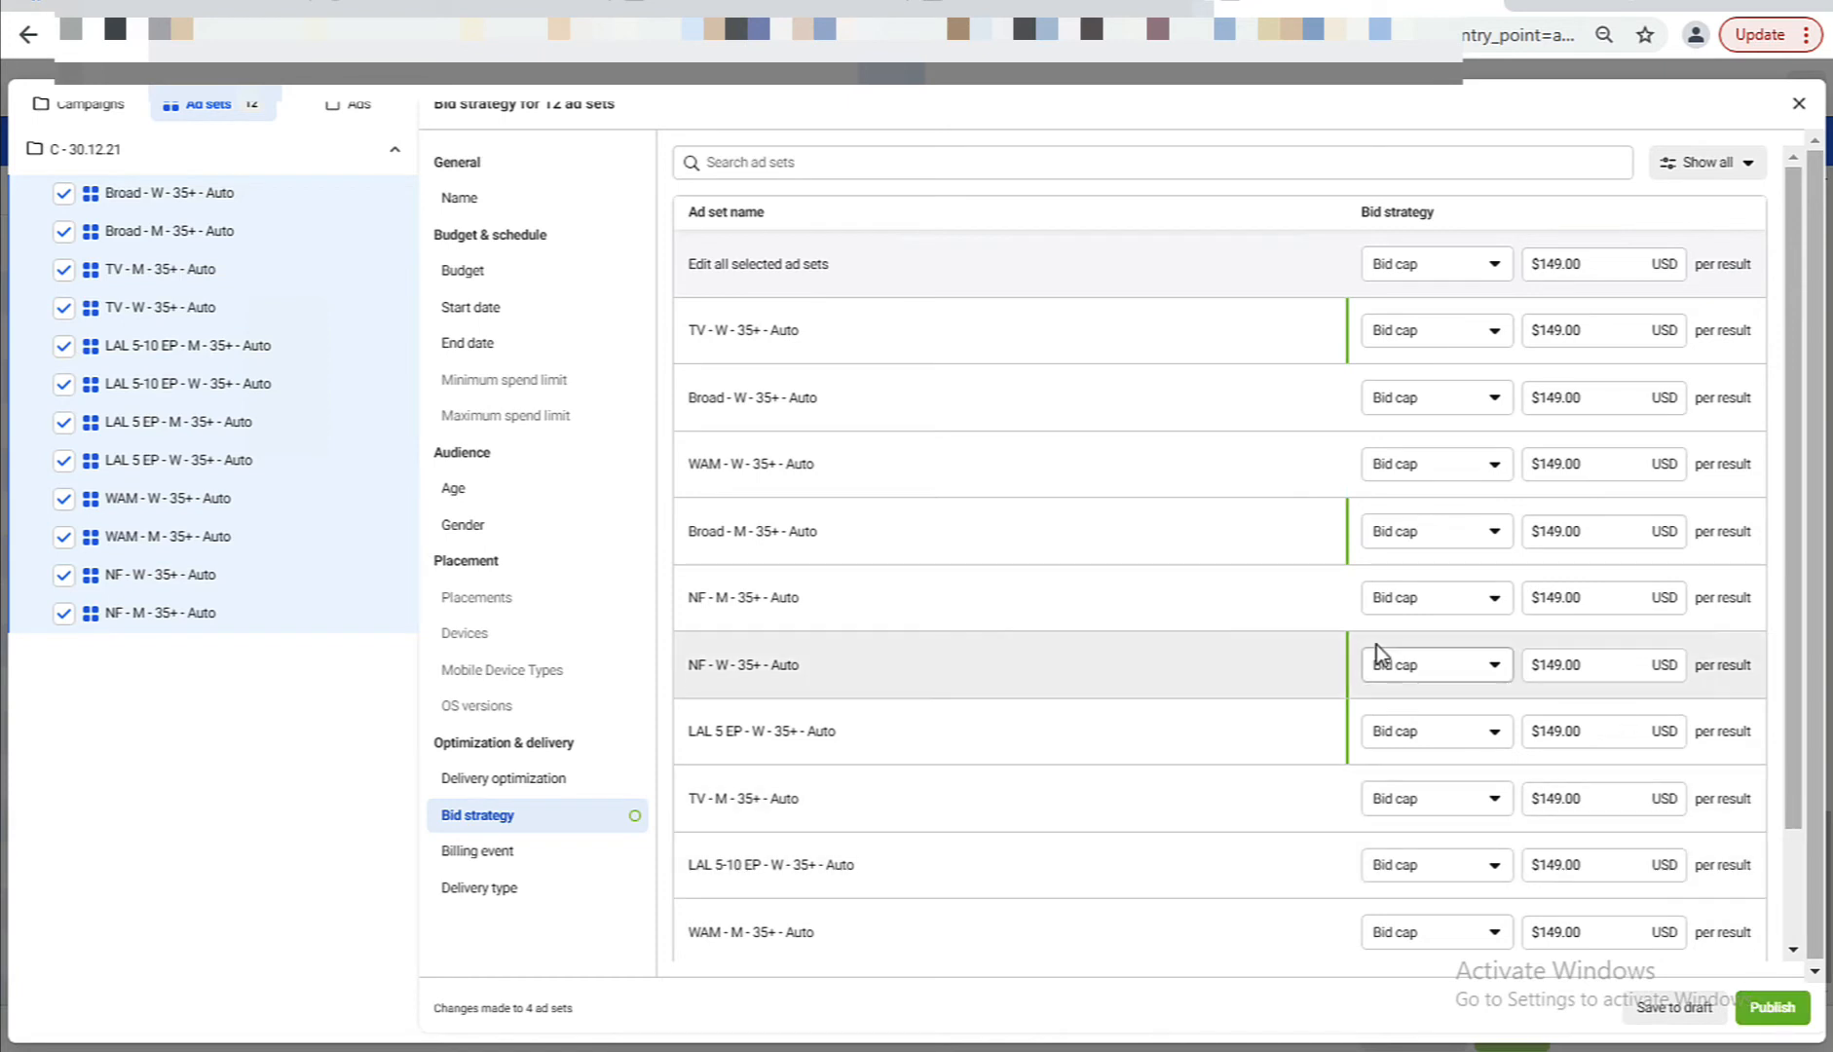
Set the bid caps of NF - W - 35+ - Auto and TV - M - 35+ - Auto to $159, checking them against the tracker.
{"action": "left_click", "coordinate": [1555, 668]}
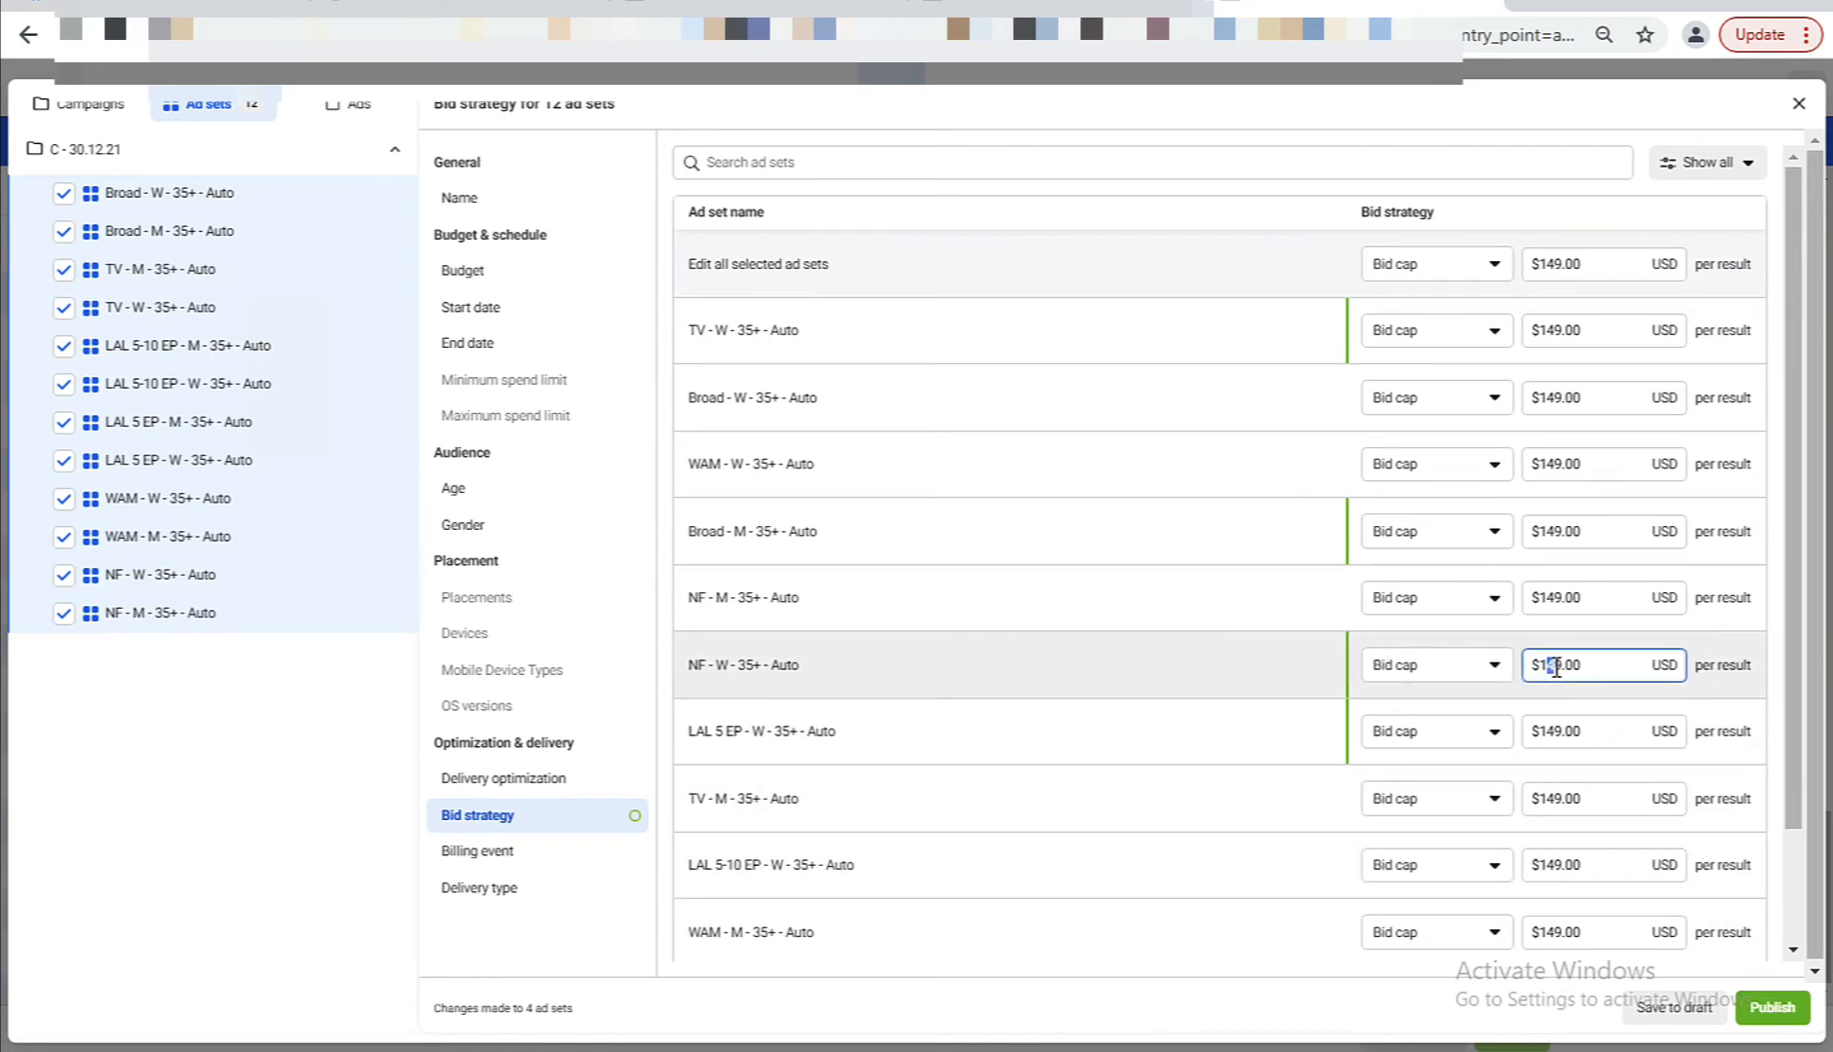
{"action": "type", "text": "5"}
{"action": "scroll", "coordinate": [1646, 691], "scroll_direction": "down", "scroll_amount": 2}
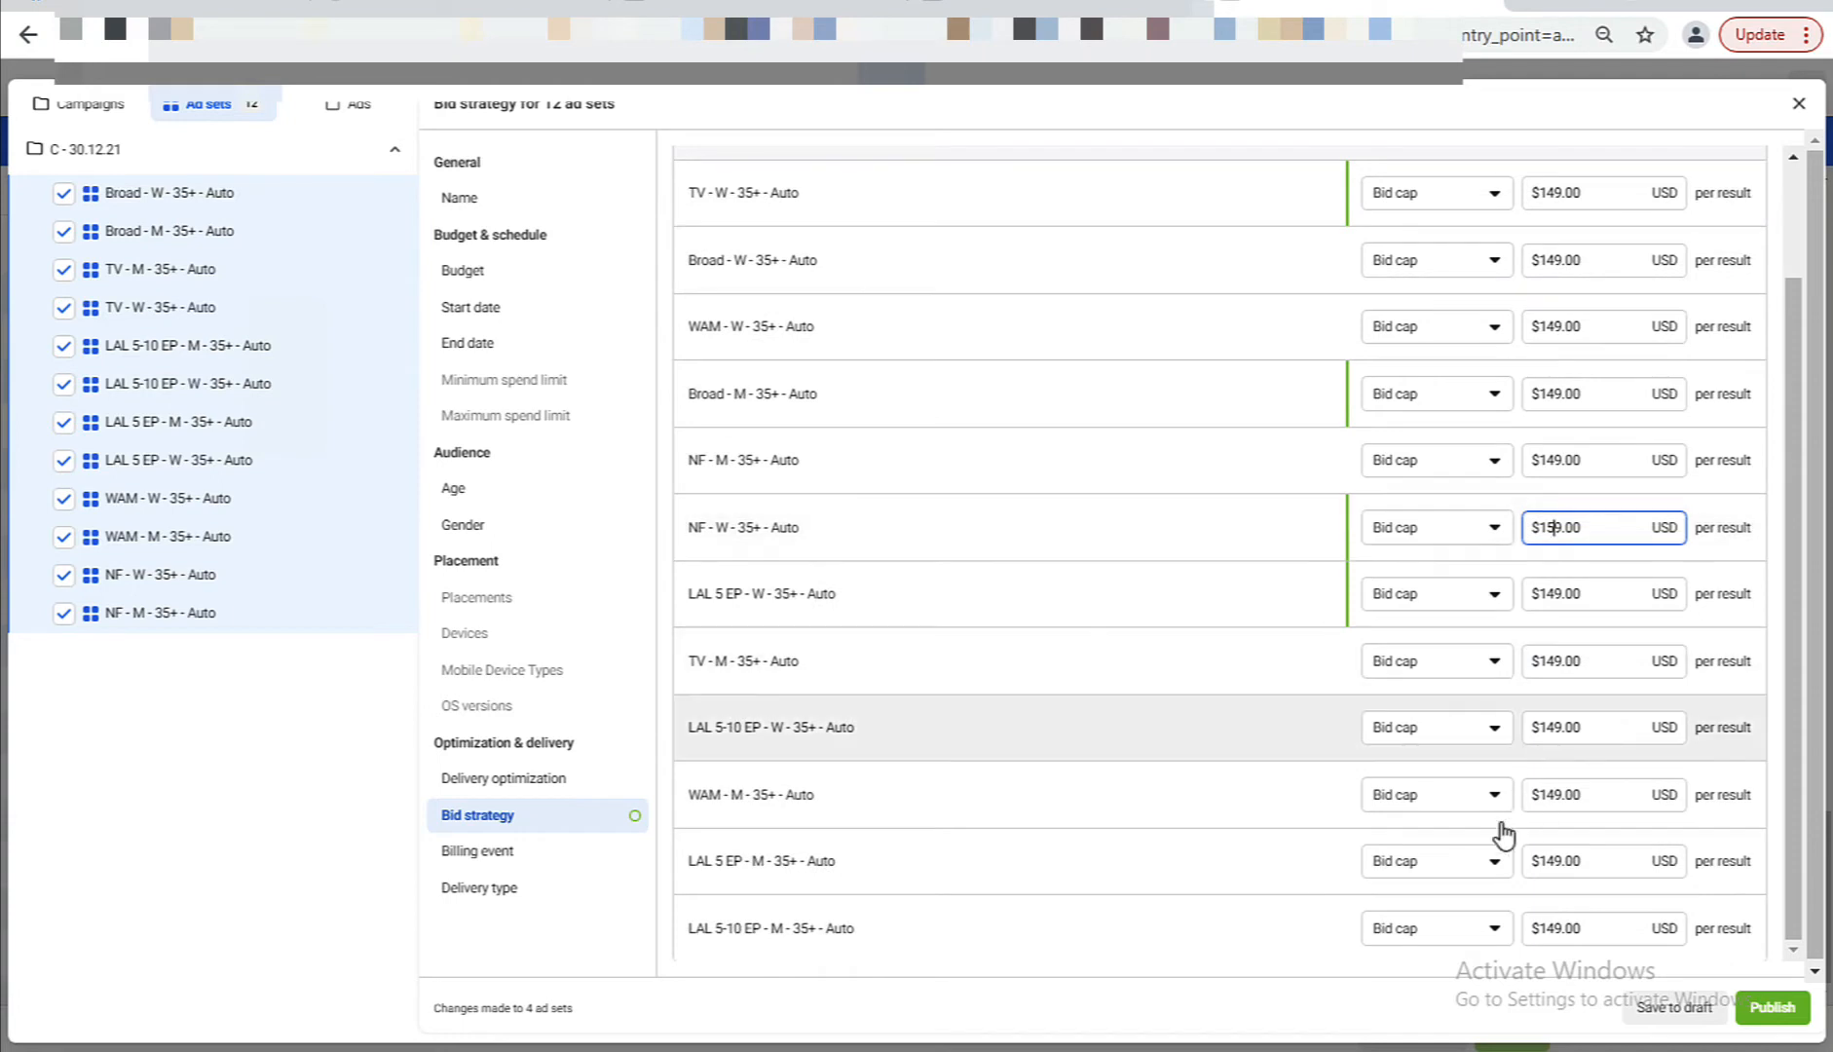
{"action": "left_click", "coordinate": [1552, 668]}
{"action": "key", "text": "BackSpace"}
{"action": "type", "text": "5"}
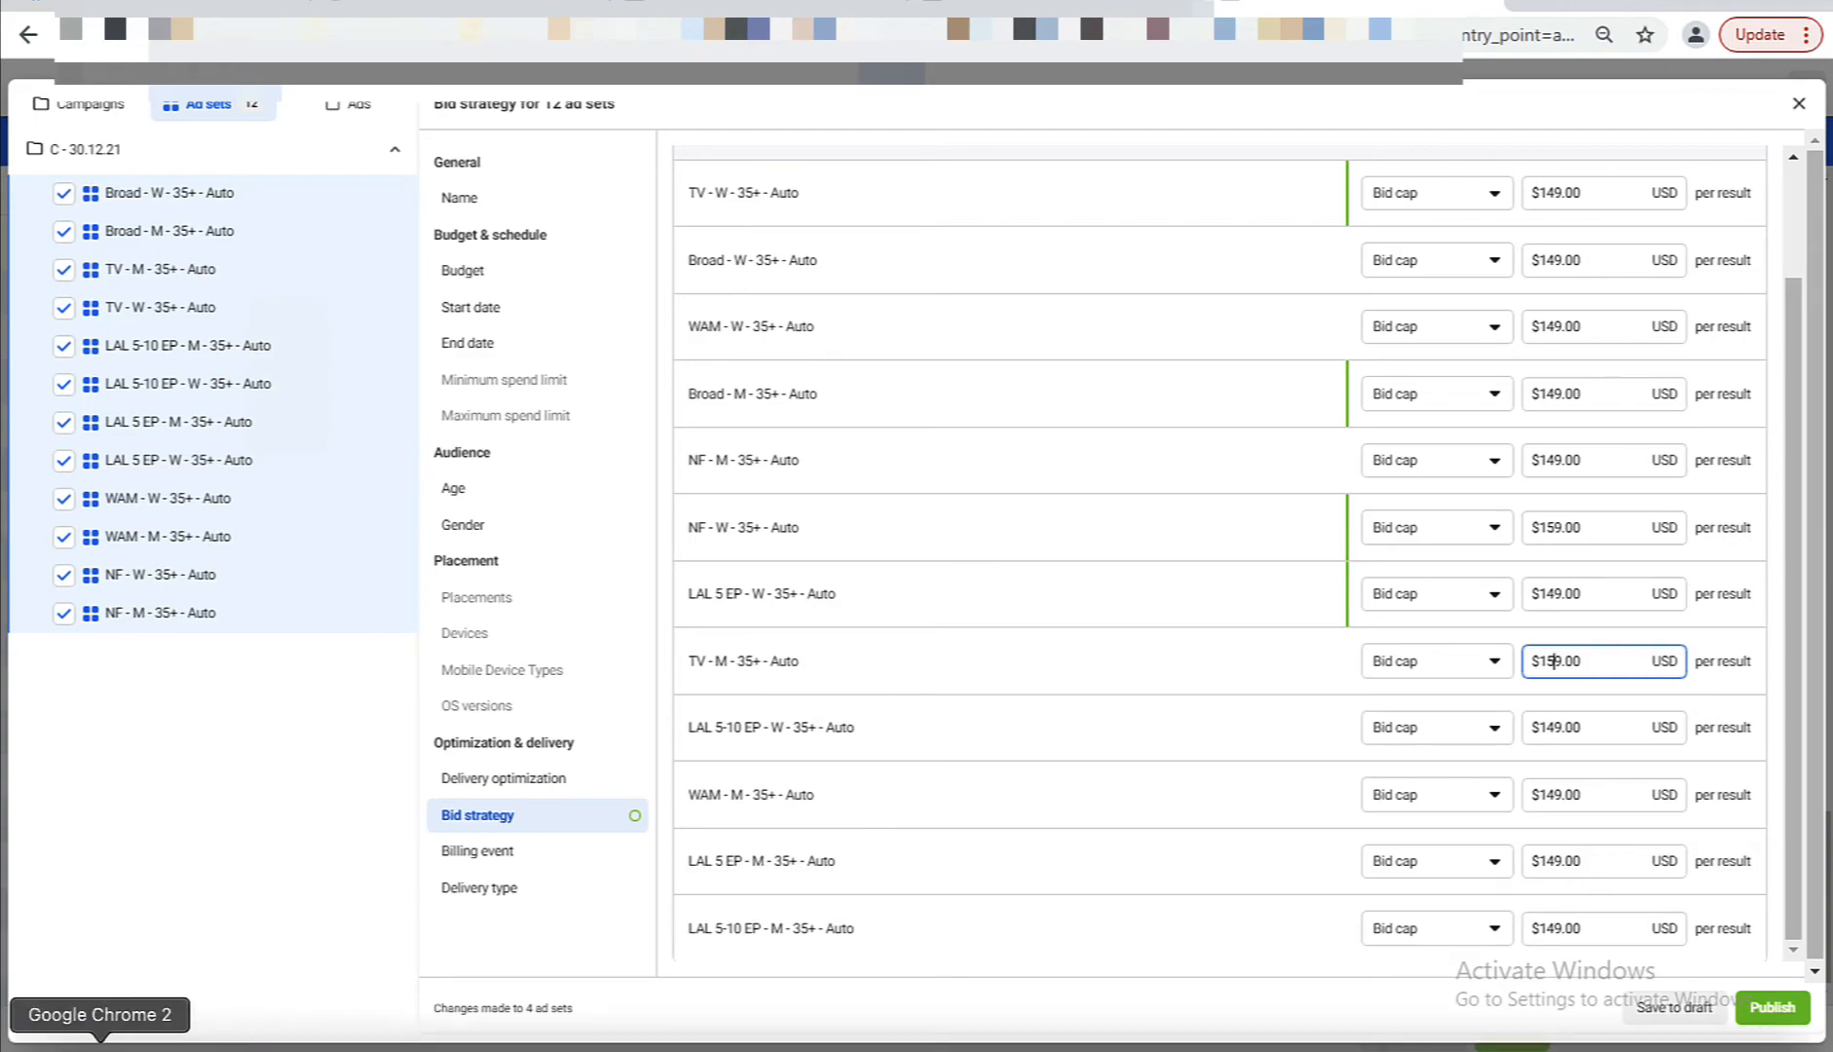
{"action": "left_click", "coordinate": [98, 1047]}
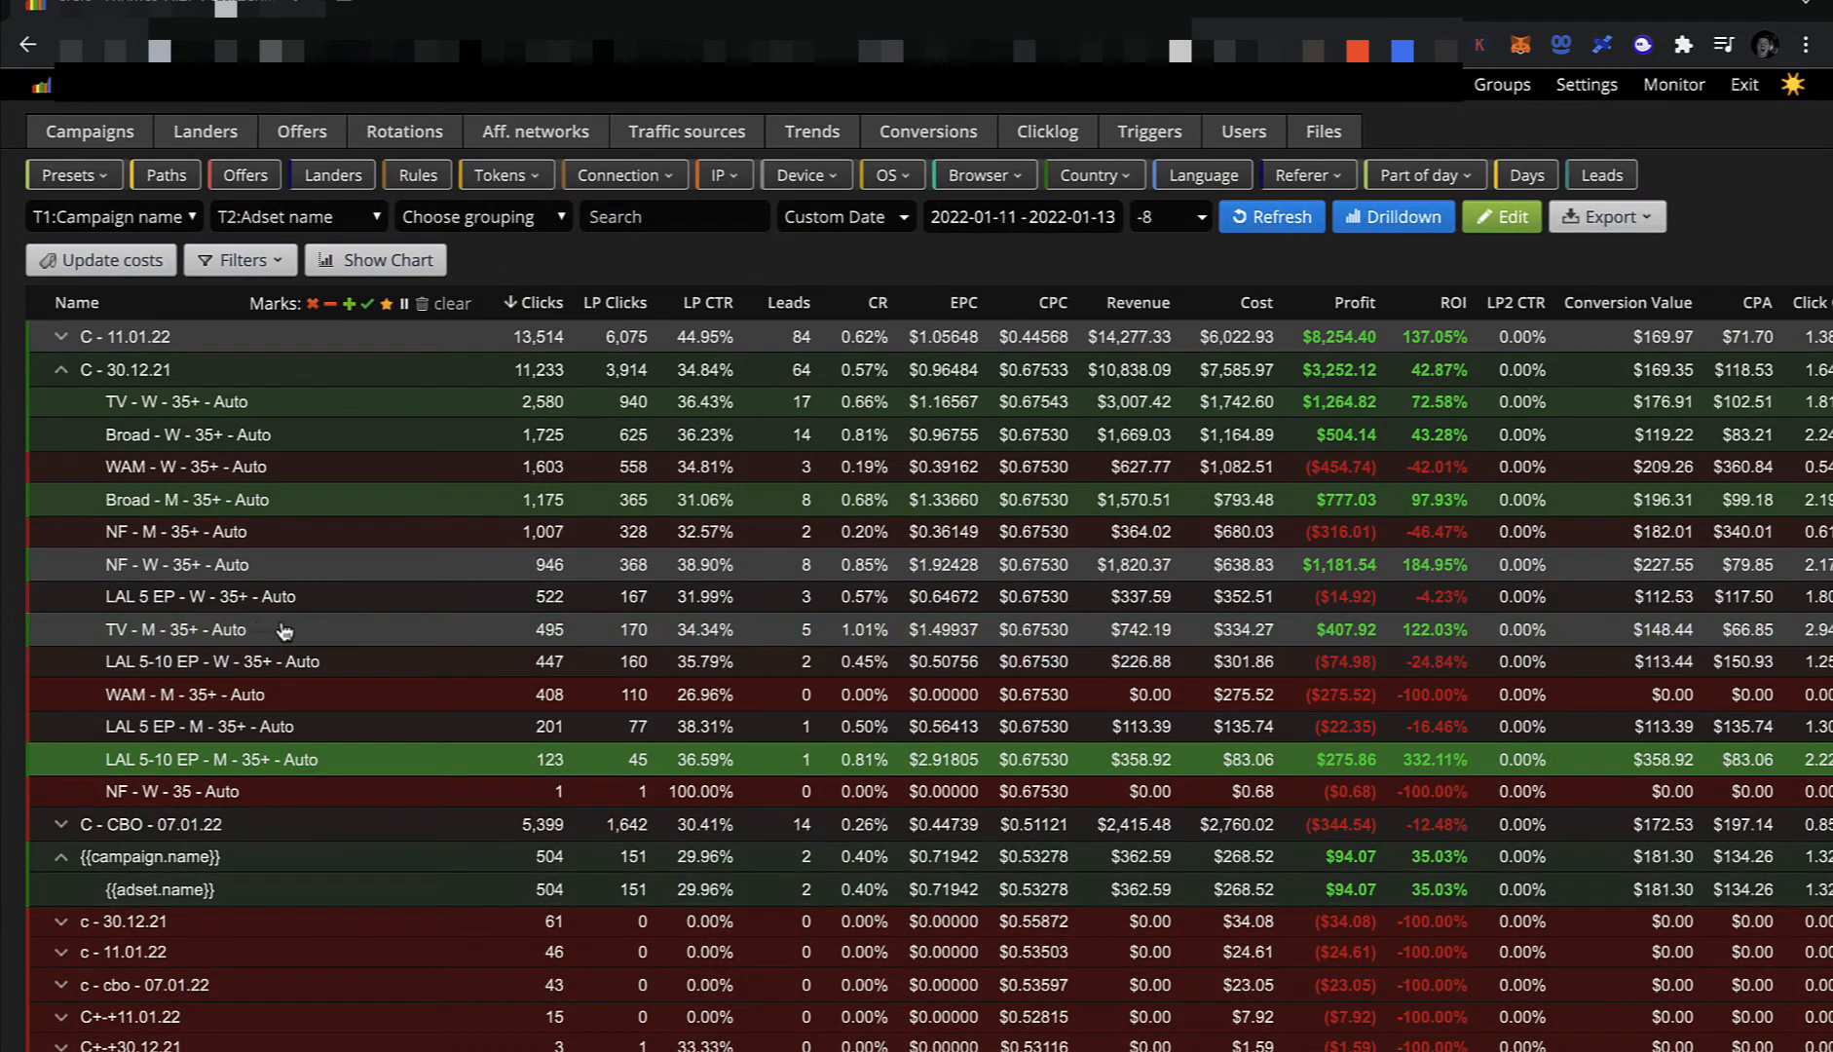
{"action": "left_click", "coordinate": [270, 1047]}
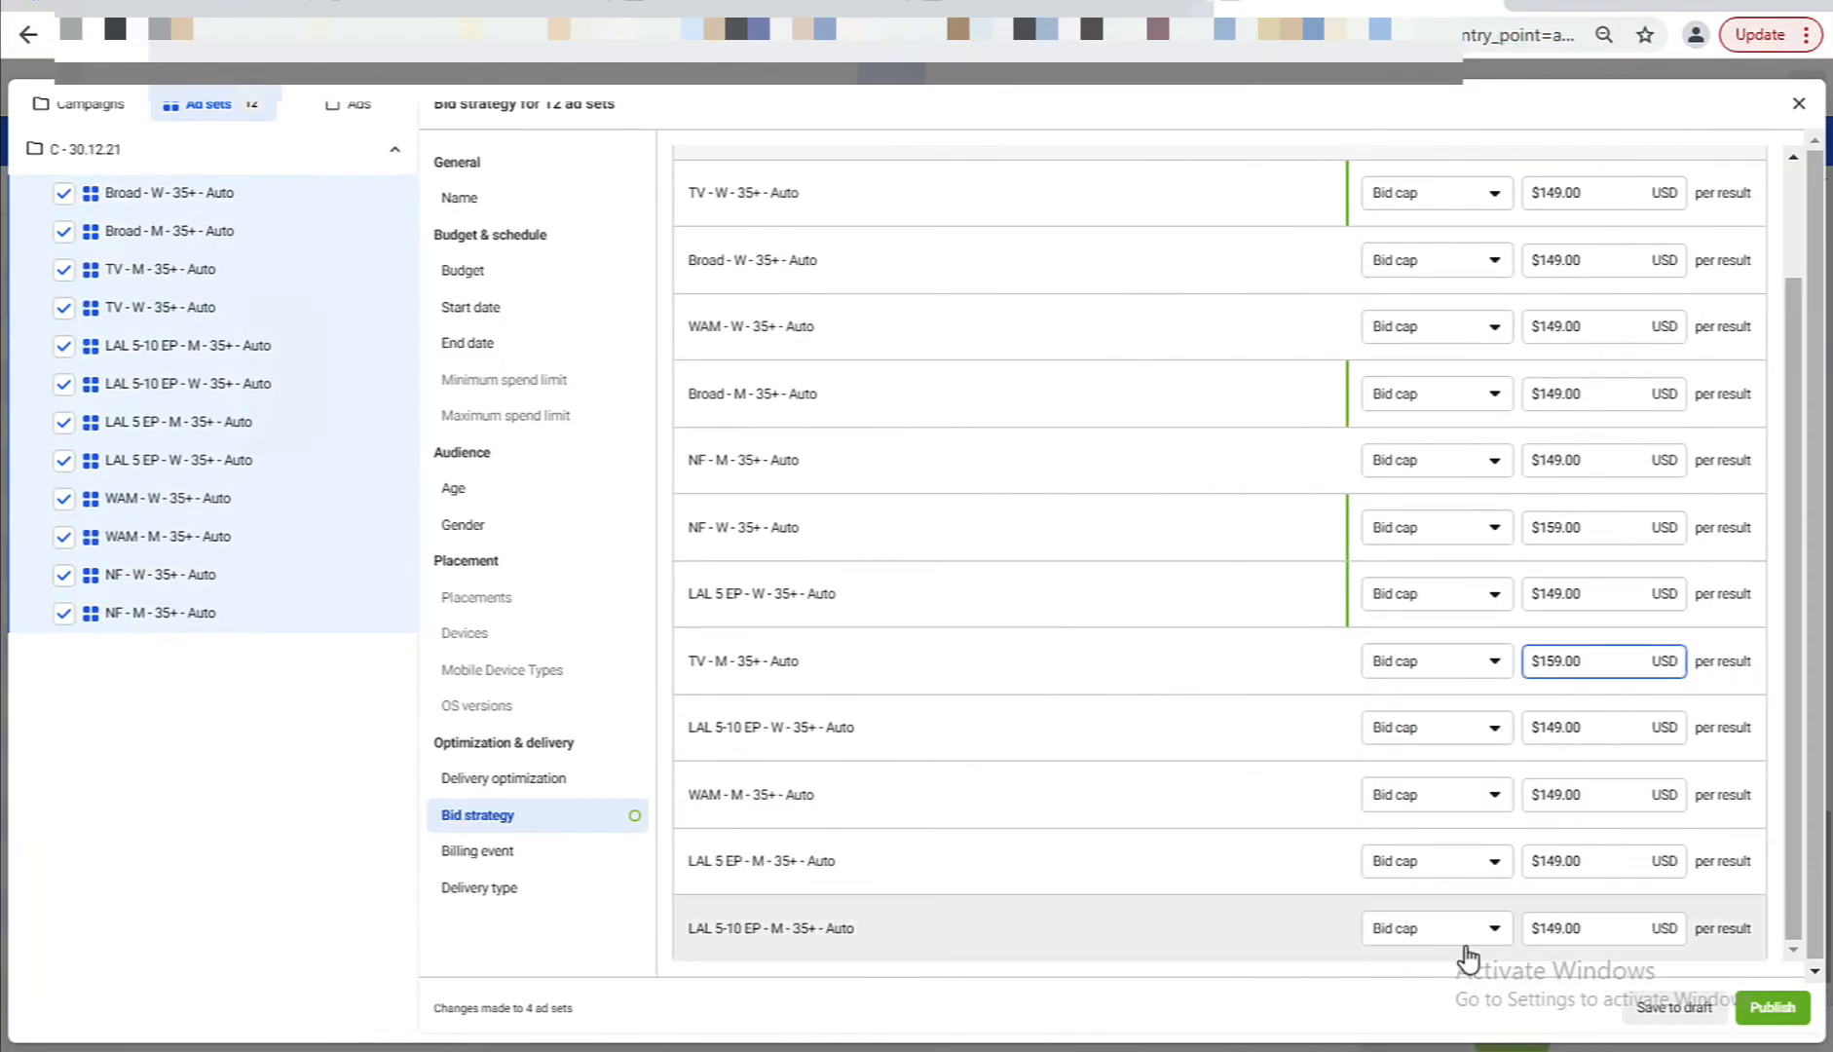
Publish the bid cap changes and close the ad set editor and its draft prompt.
{"action": "left_click", "coordinate": [1752, 1007]}
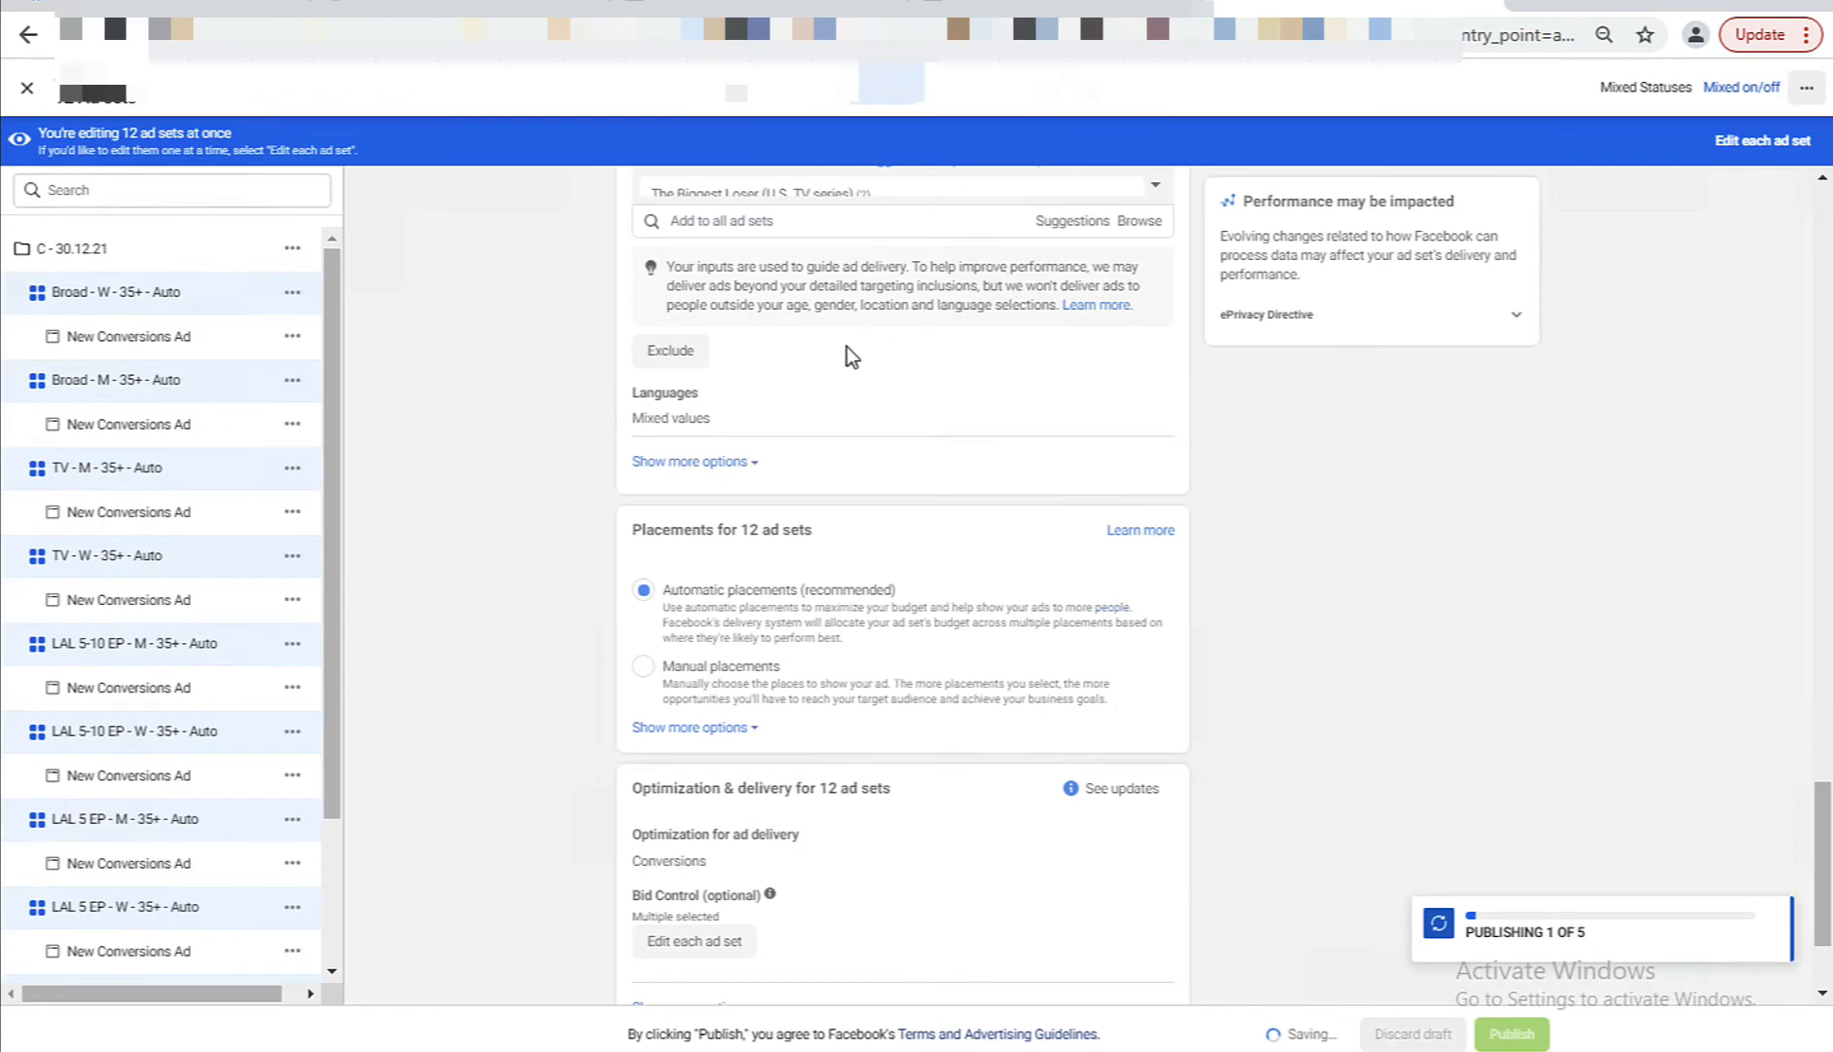
{"action": "scroll", "coordinate": [602, 182], "scroll_direction": "down", "scroll_amount": 2}
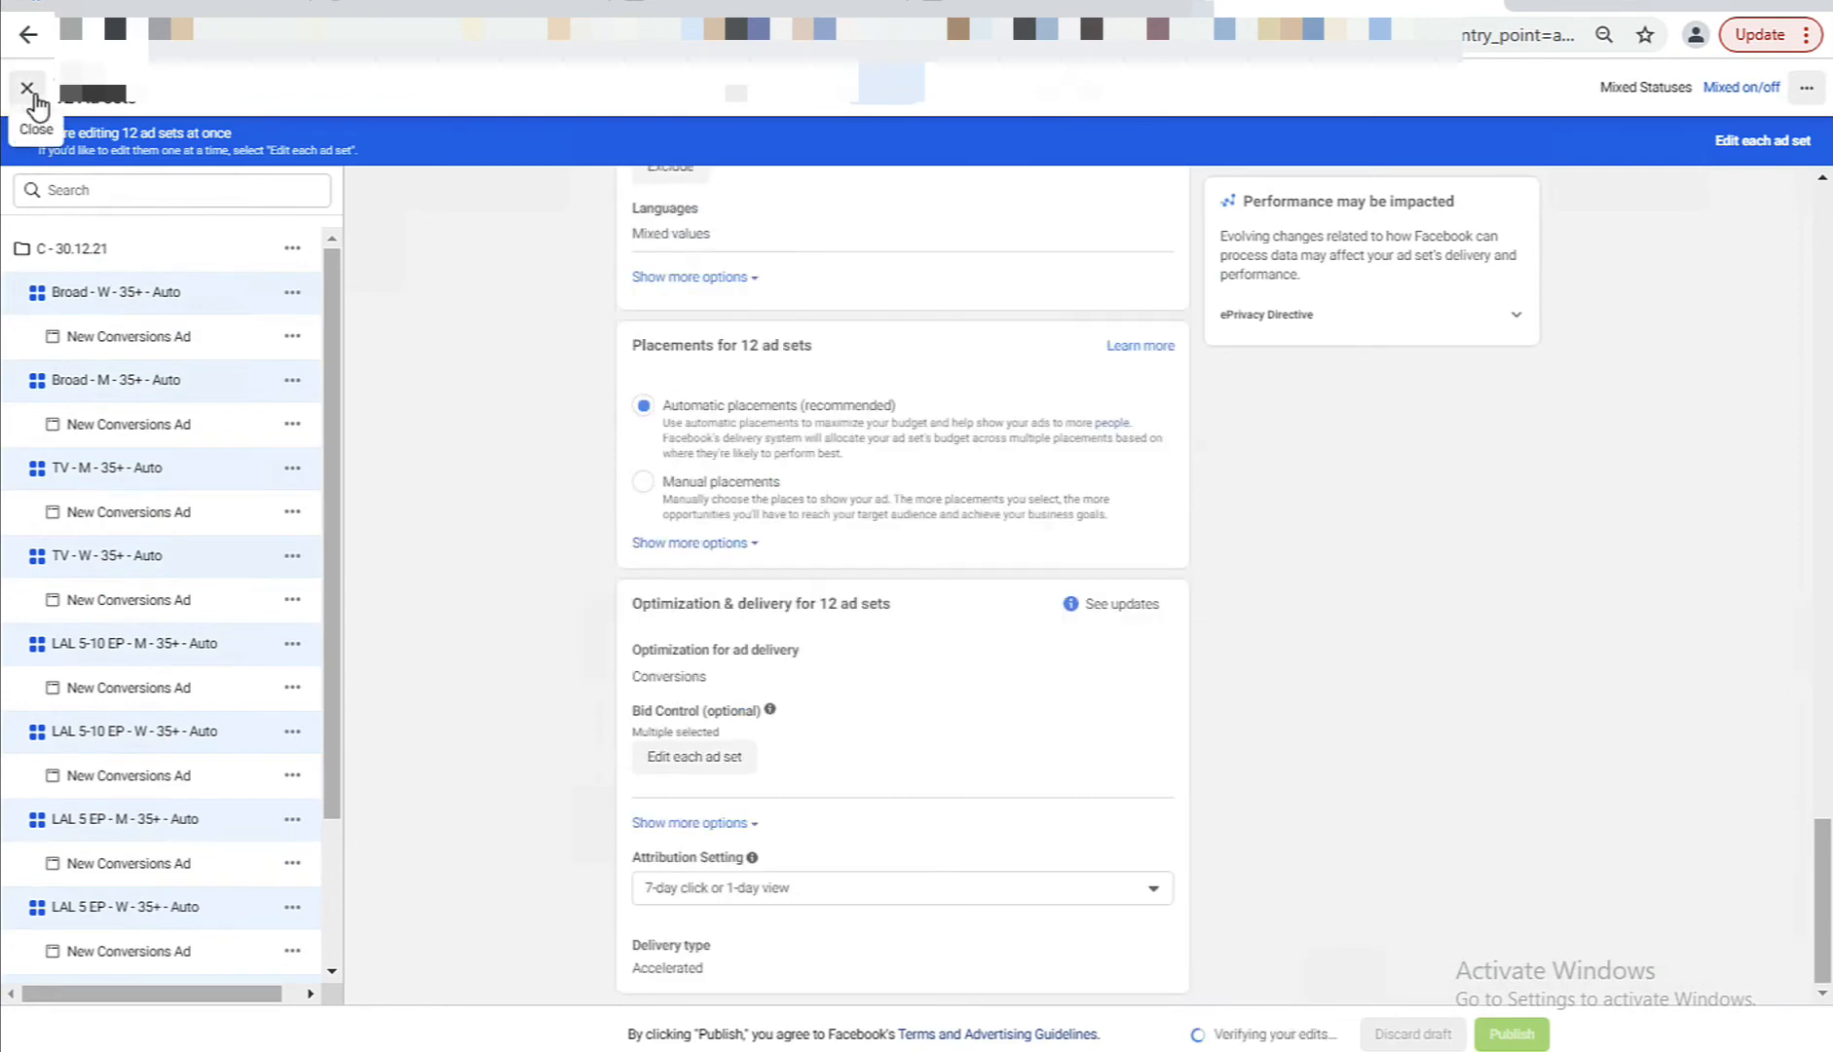
{"action": "left_click", "coordinate": [28, 92]}
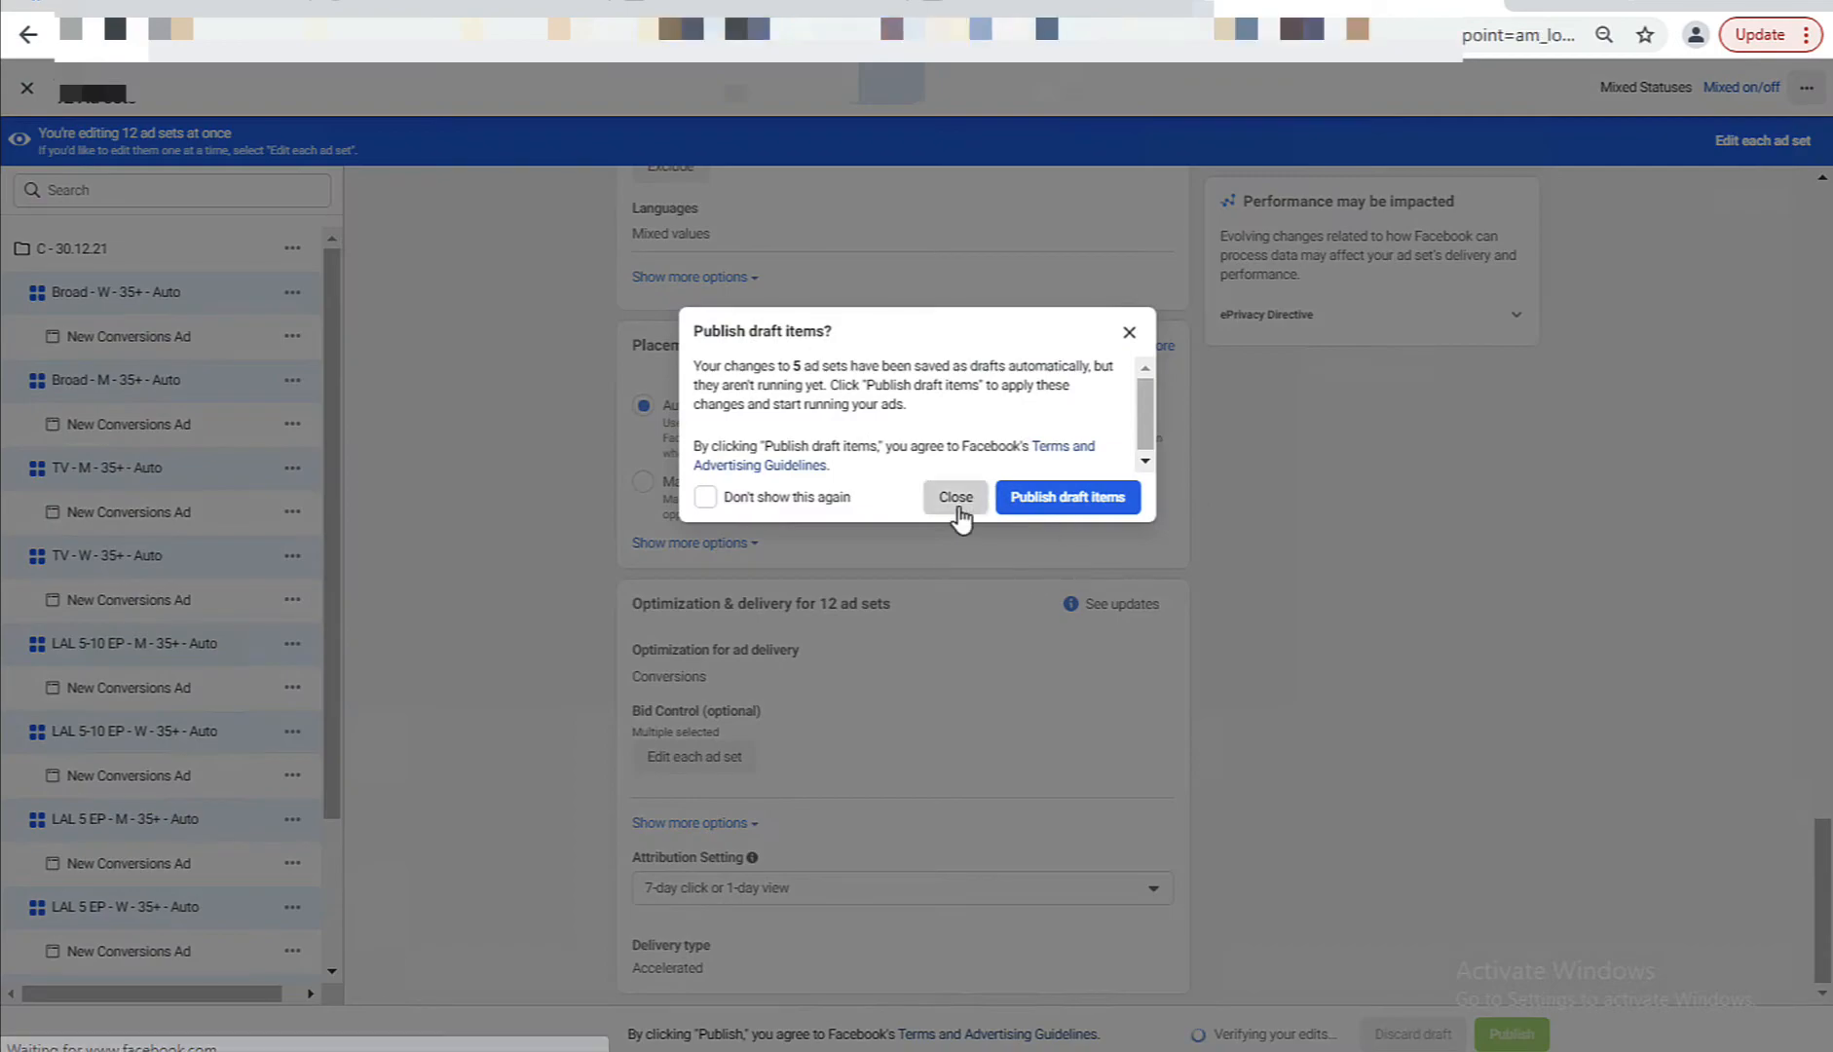
{"action": "left_click", "coordinate": [955, 501]}
Open the C - CBO - 07.01.22 campaign's ad sets in Ads Manager and expand the same campaign in the tracker.
{"action": "left_click", "coordinate": [576, 178]}
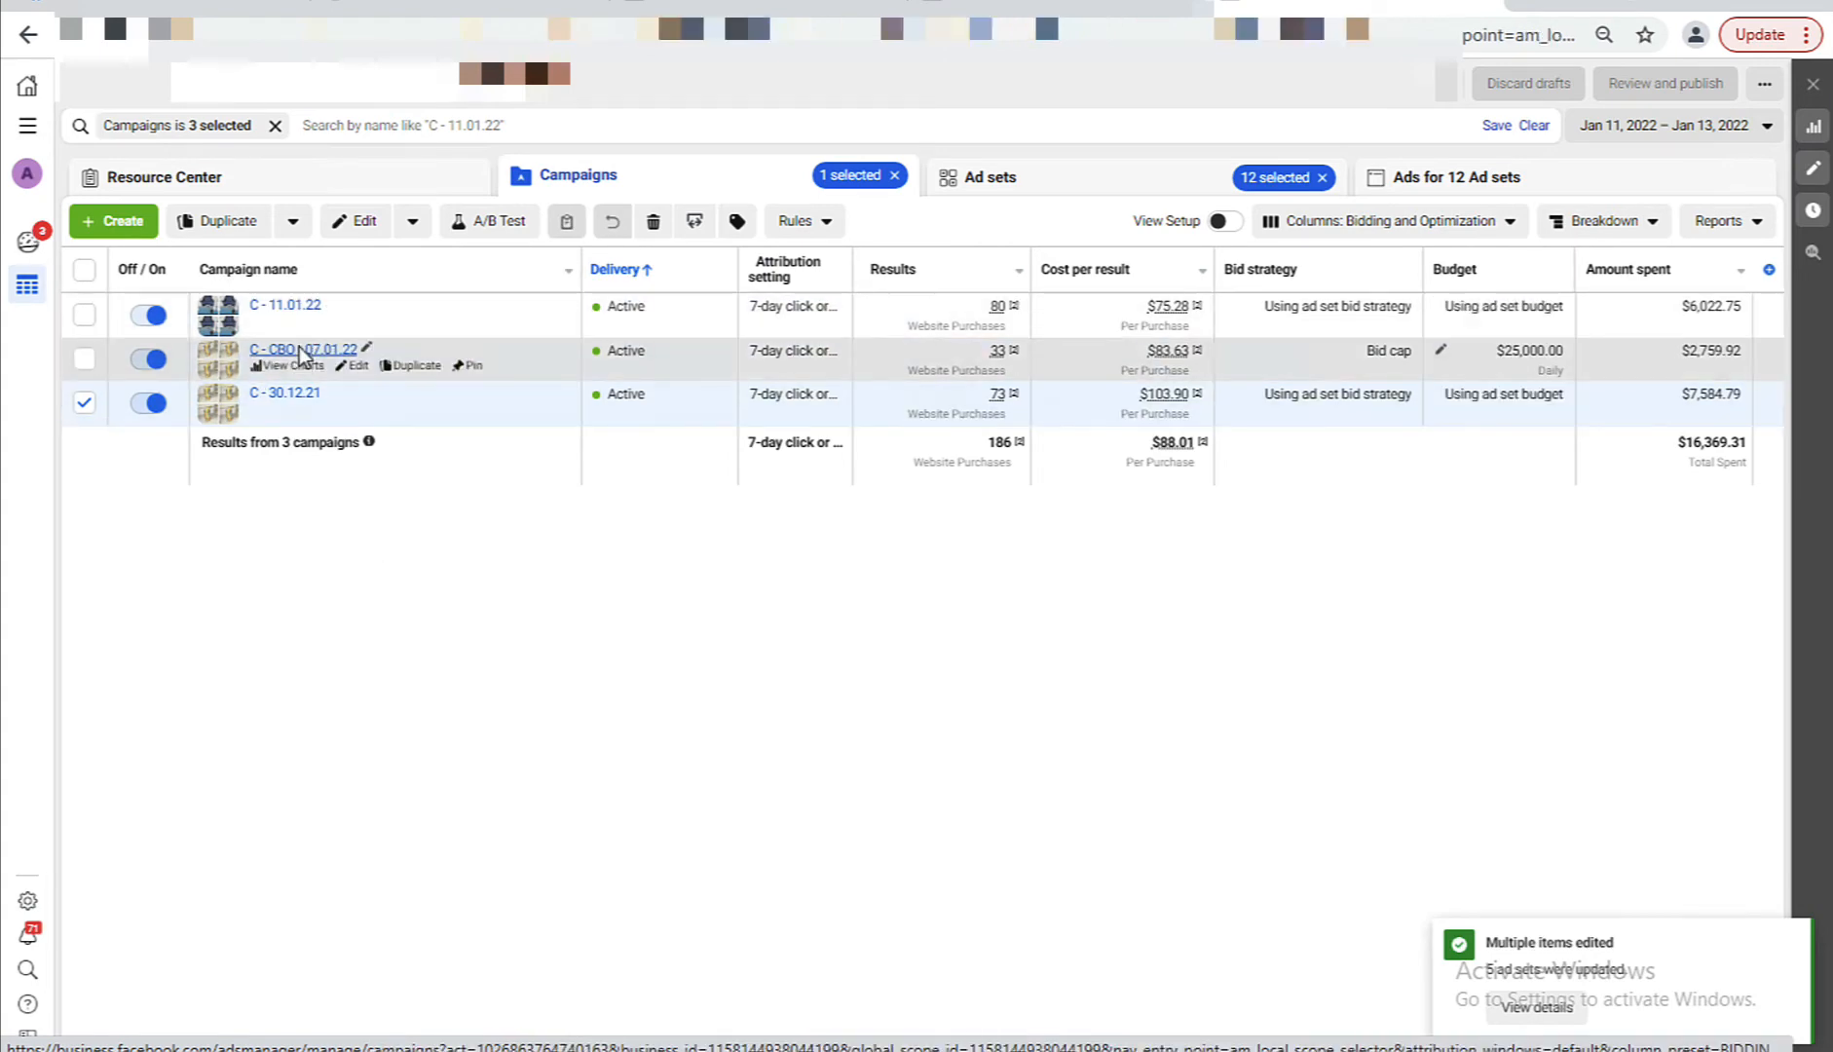
{"action": "left_click", "coordinate": [301, 351]}
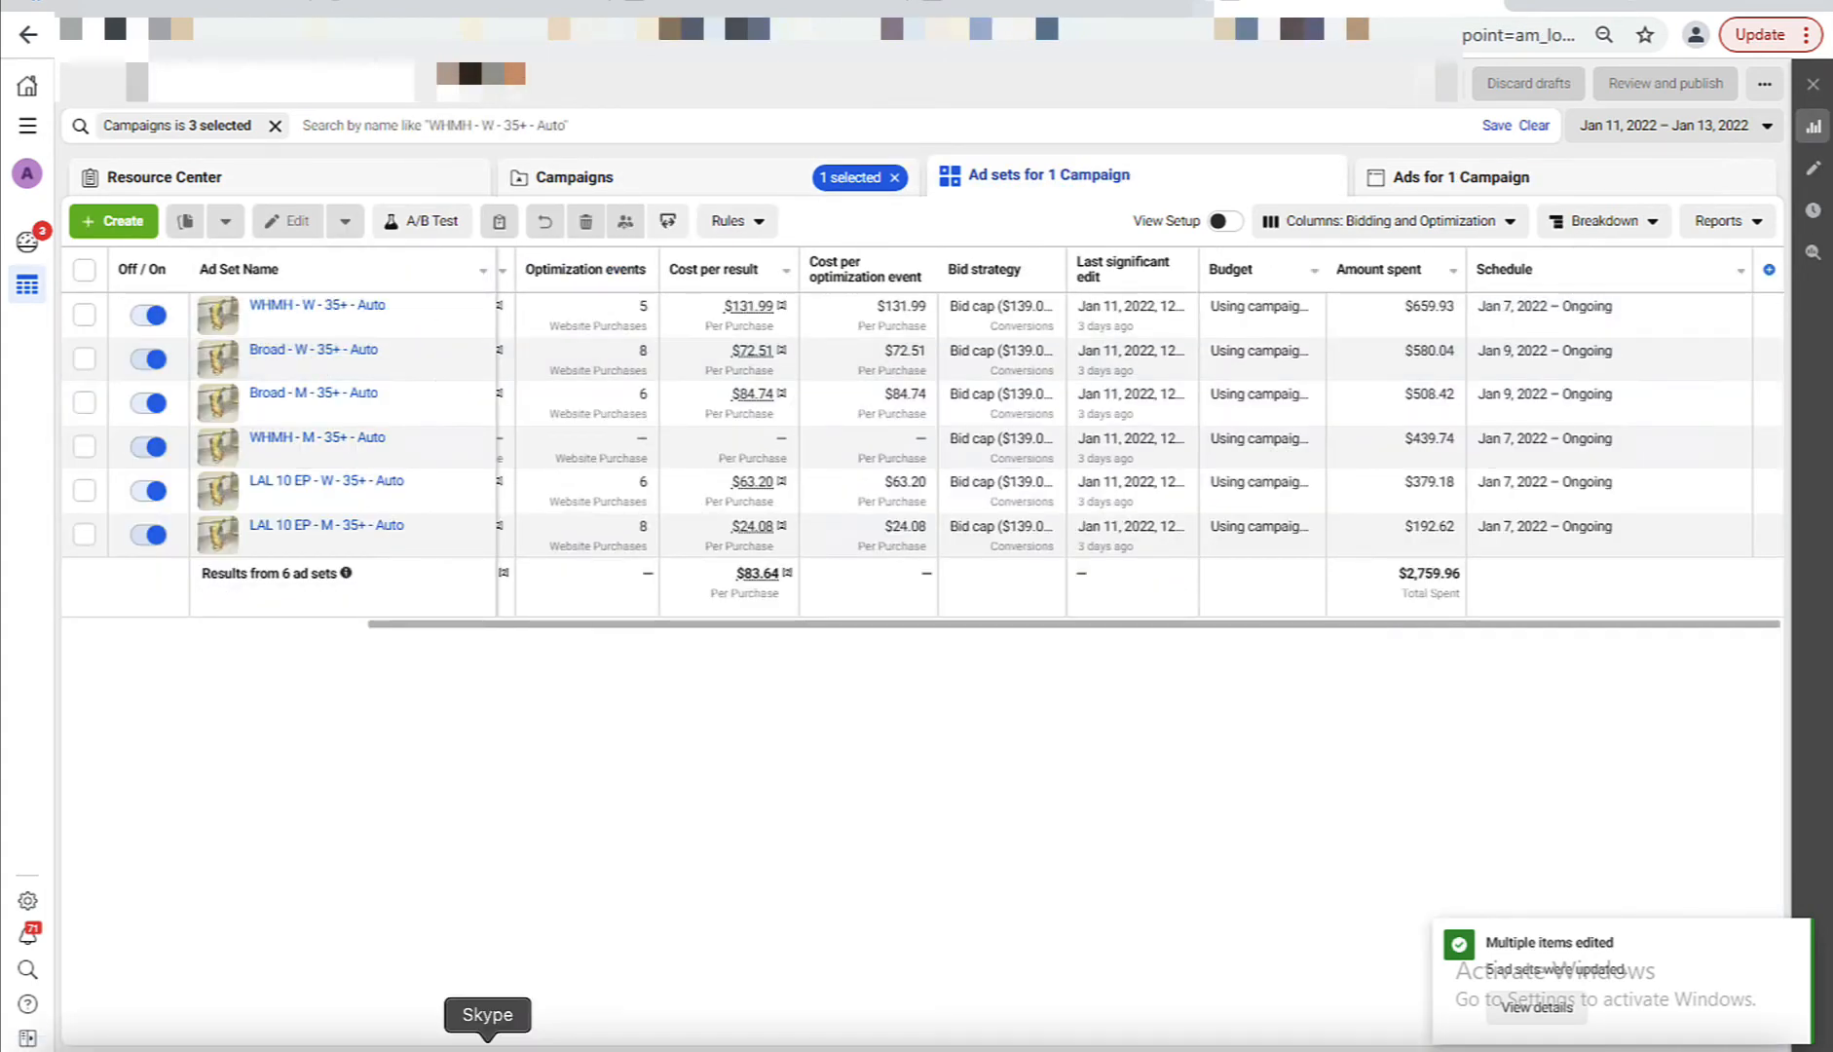
{"action": "left_click", "coordinate": [99, 1043]}
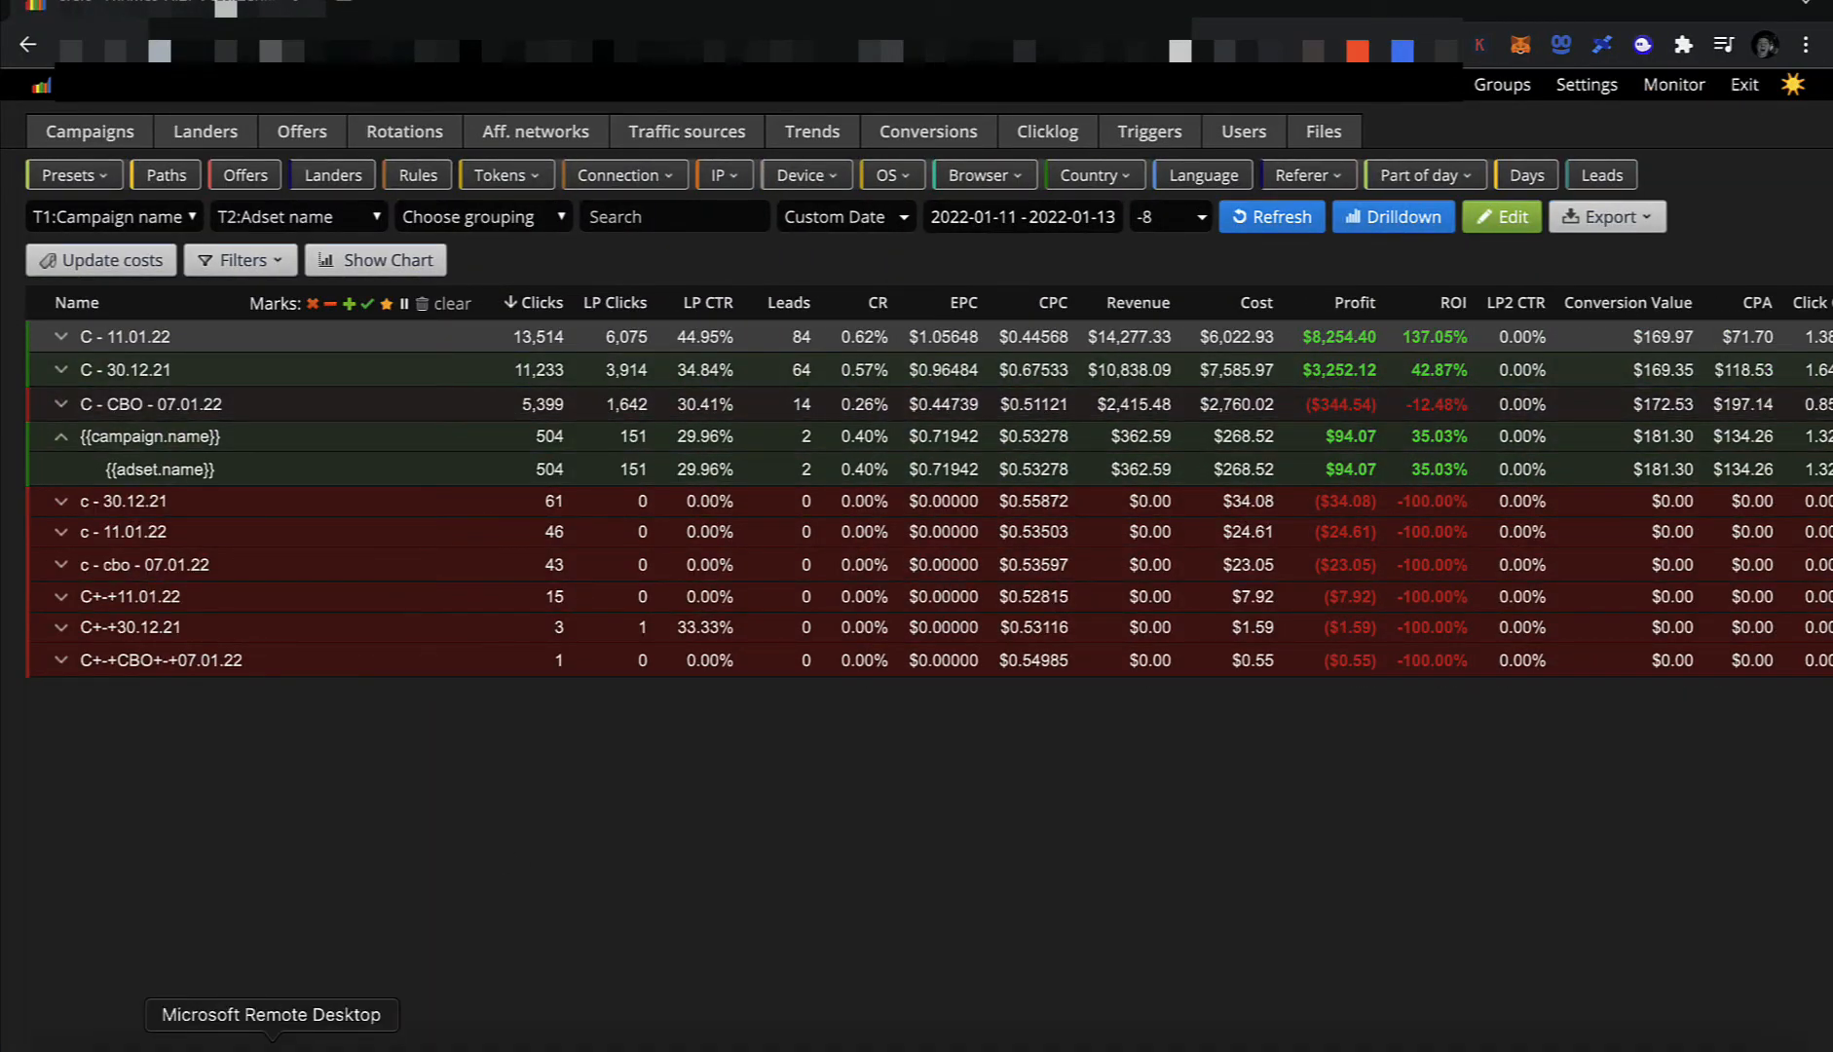
{"action": "left_click", "coordinate": [292, 1046]}
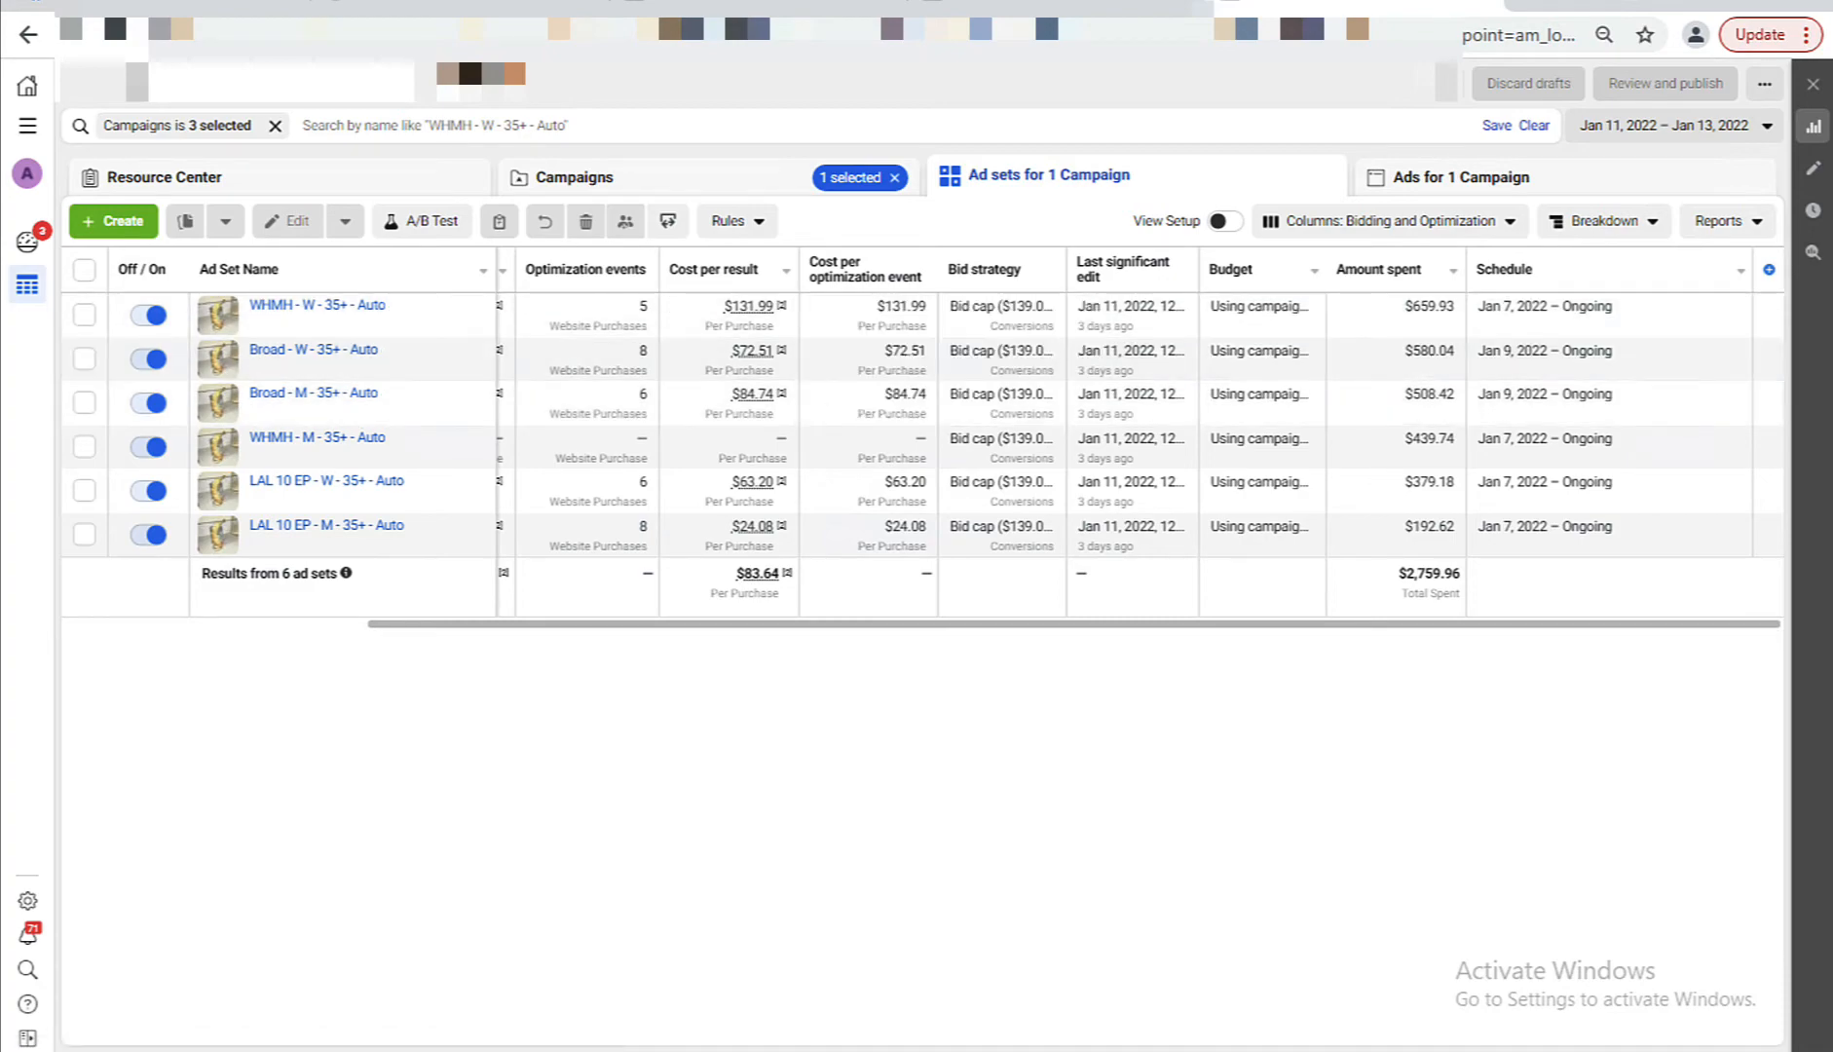
{"action": "left_click", "coordinate": [123, 1042]}
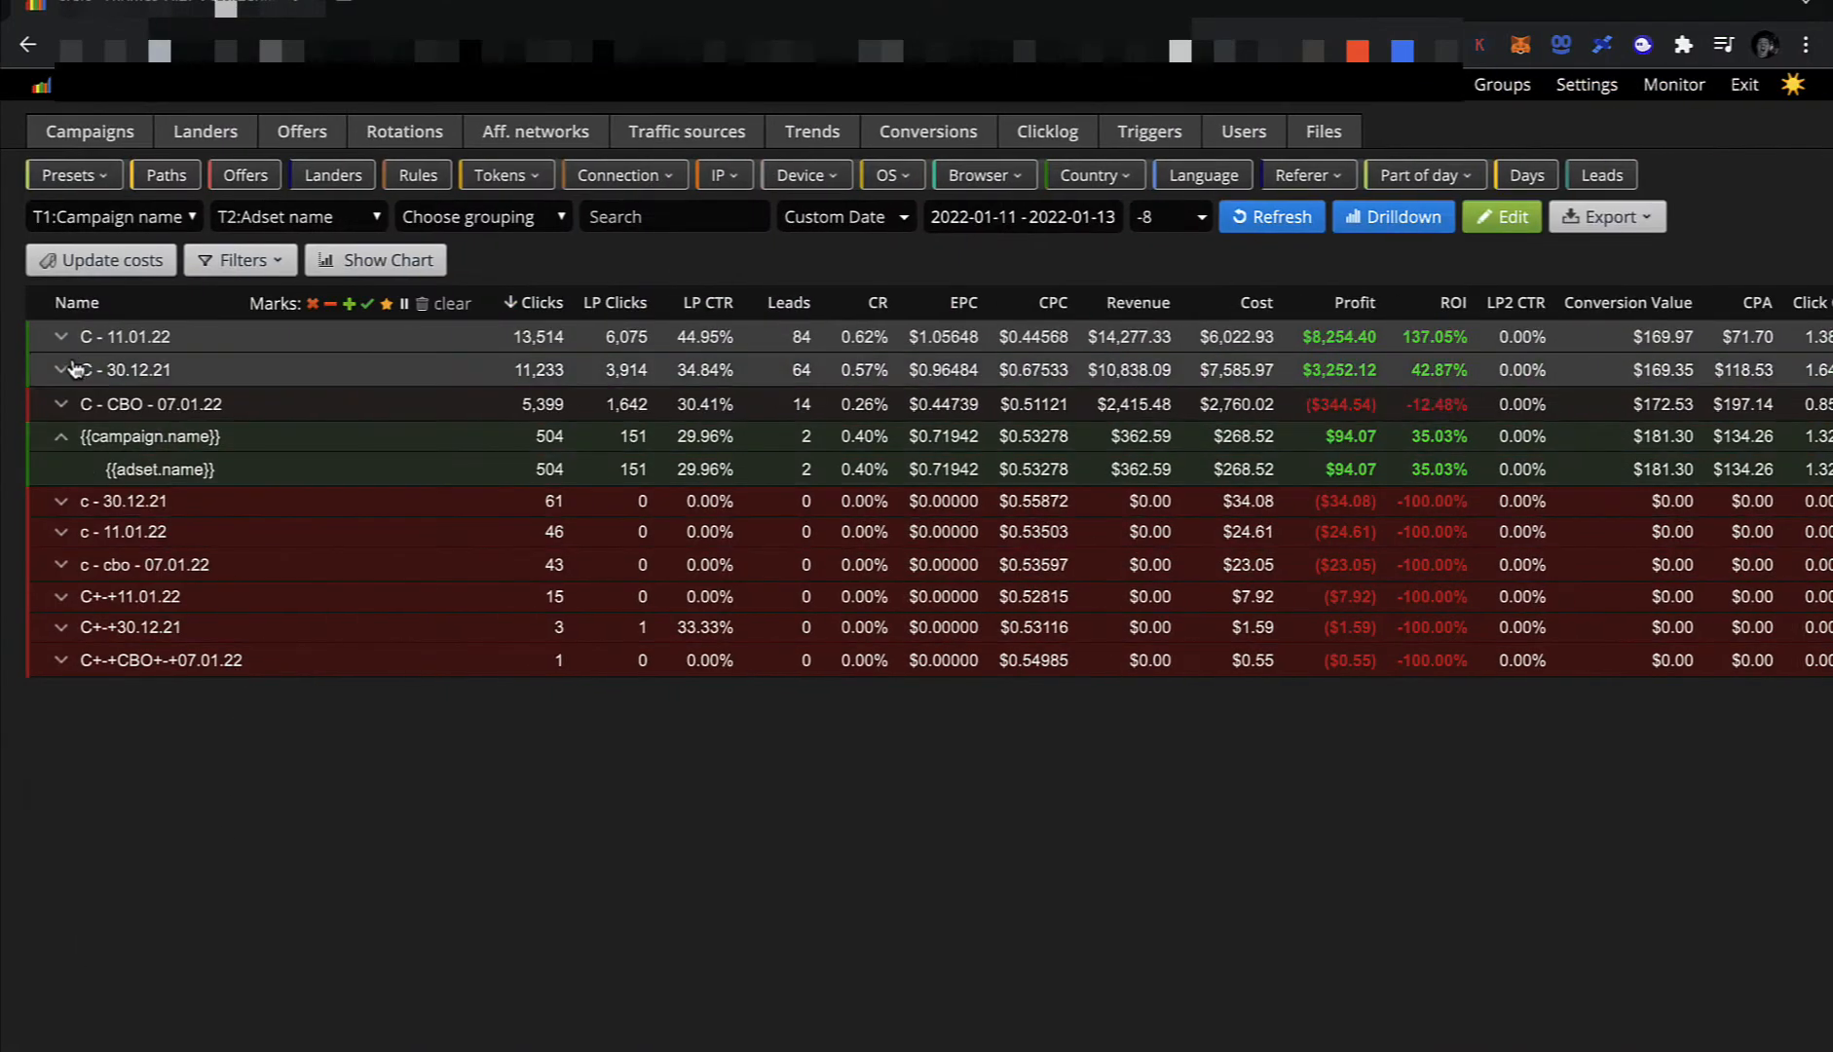
{"action": "left_click", "coordinate": [61, 403]}
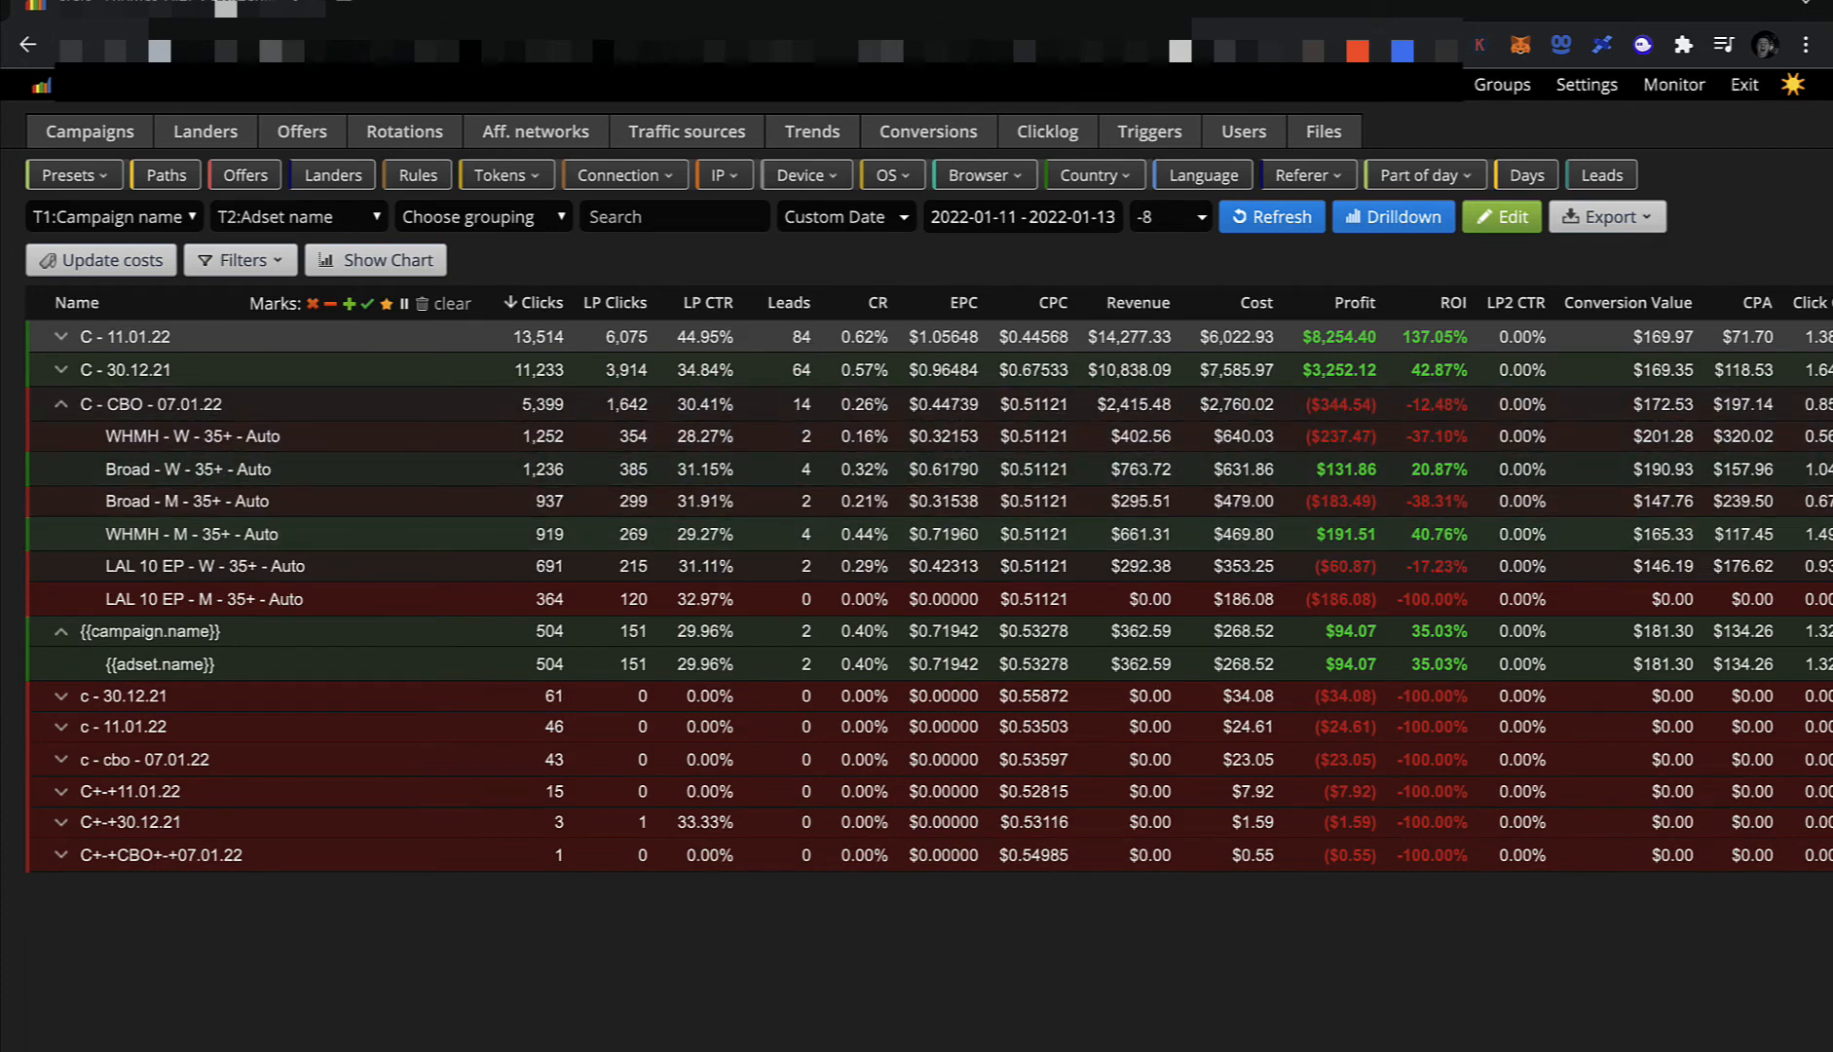
{"action": "left_click", "coordinate": [123, 1042]}
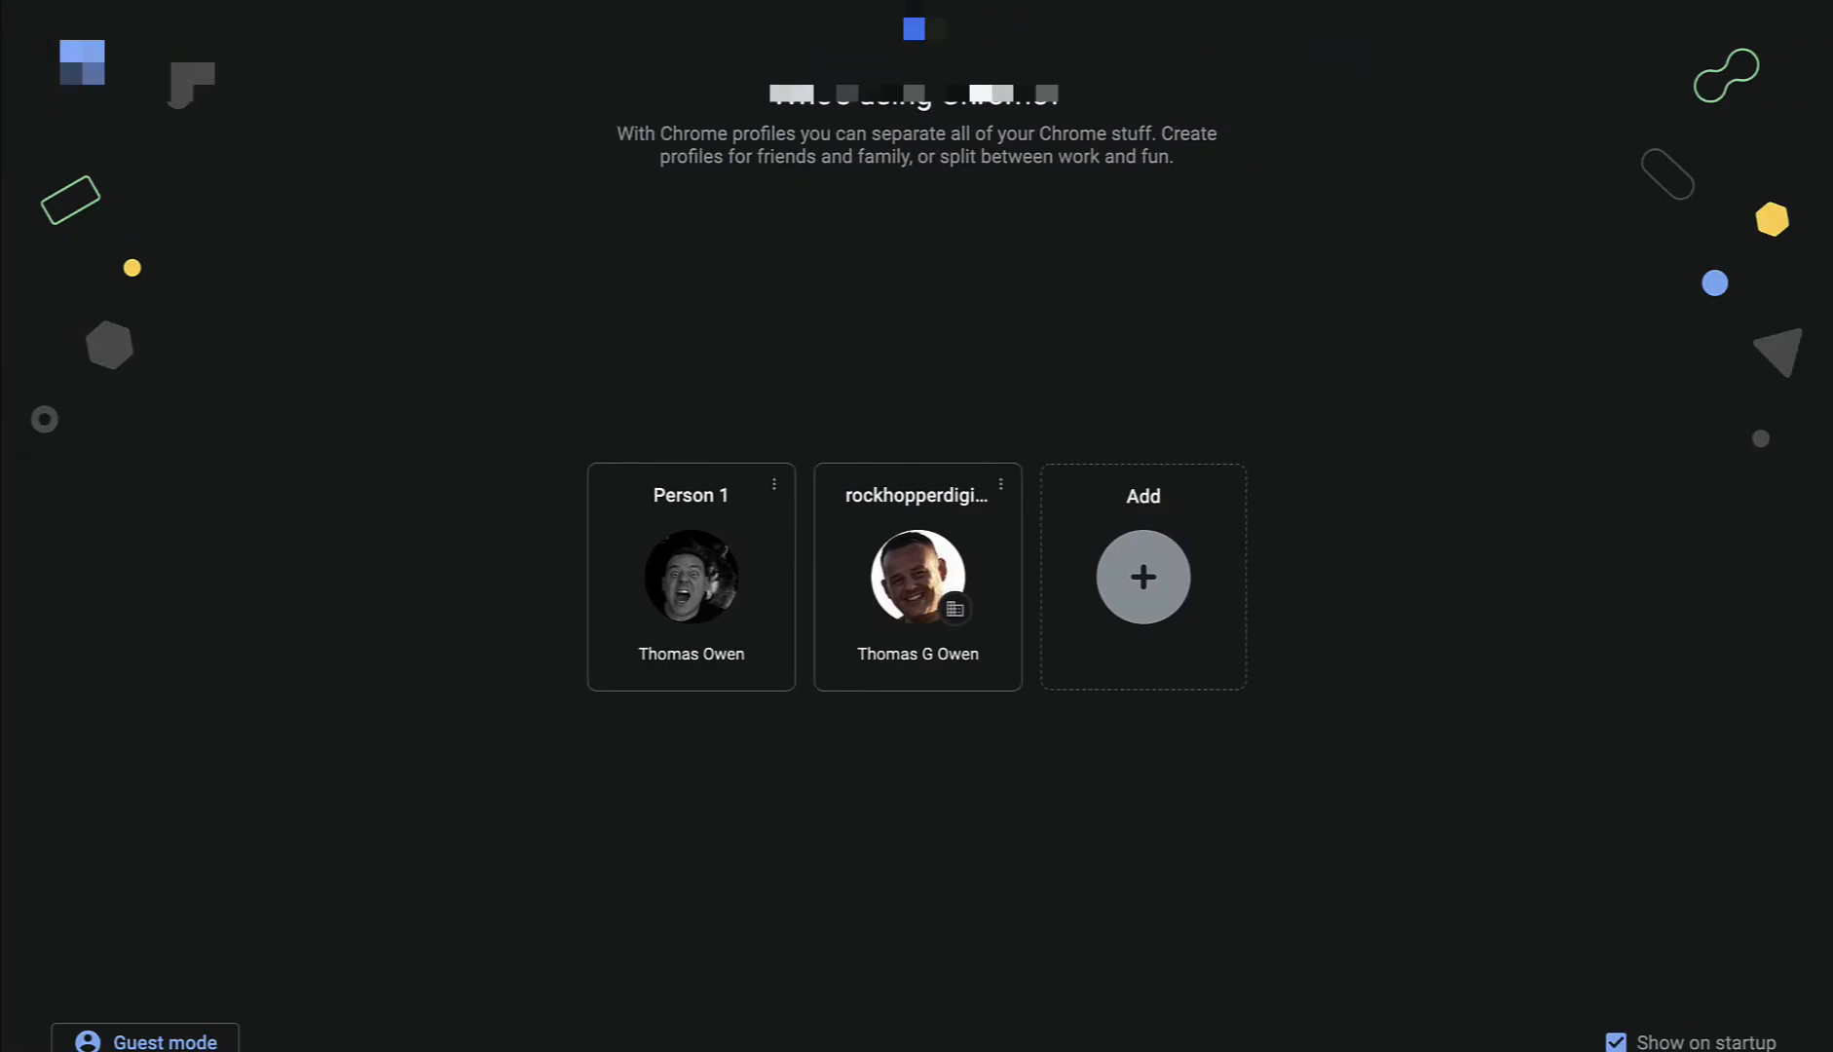
{"action": "left_click", "coordinate": [115, 1033]}
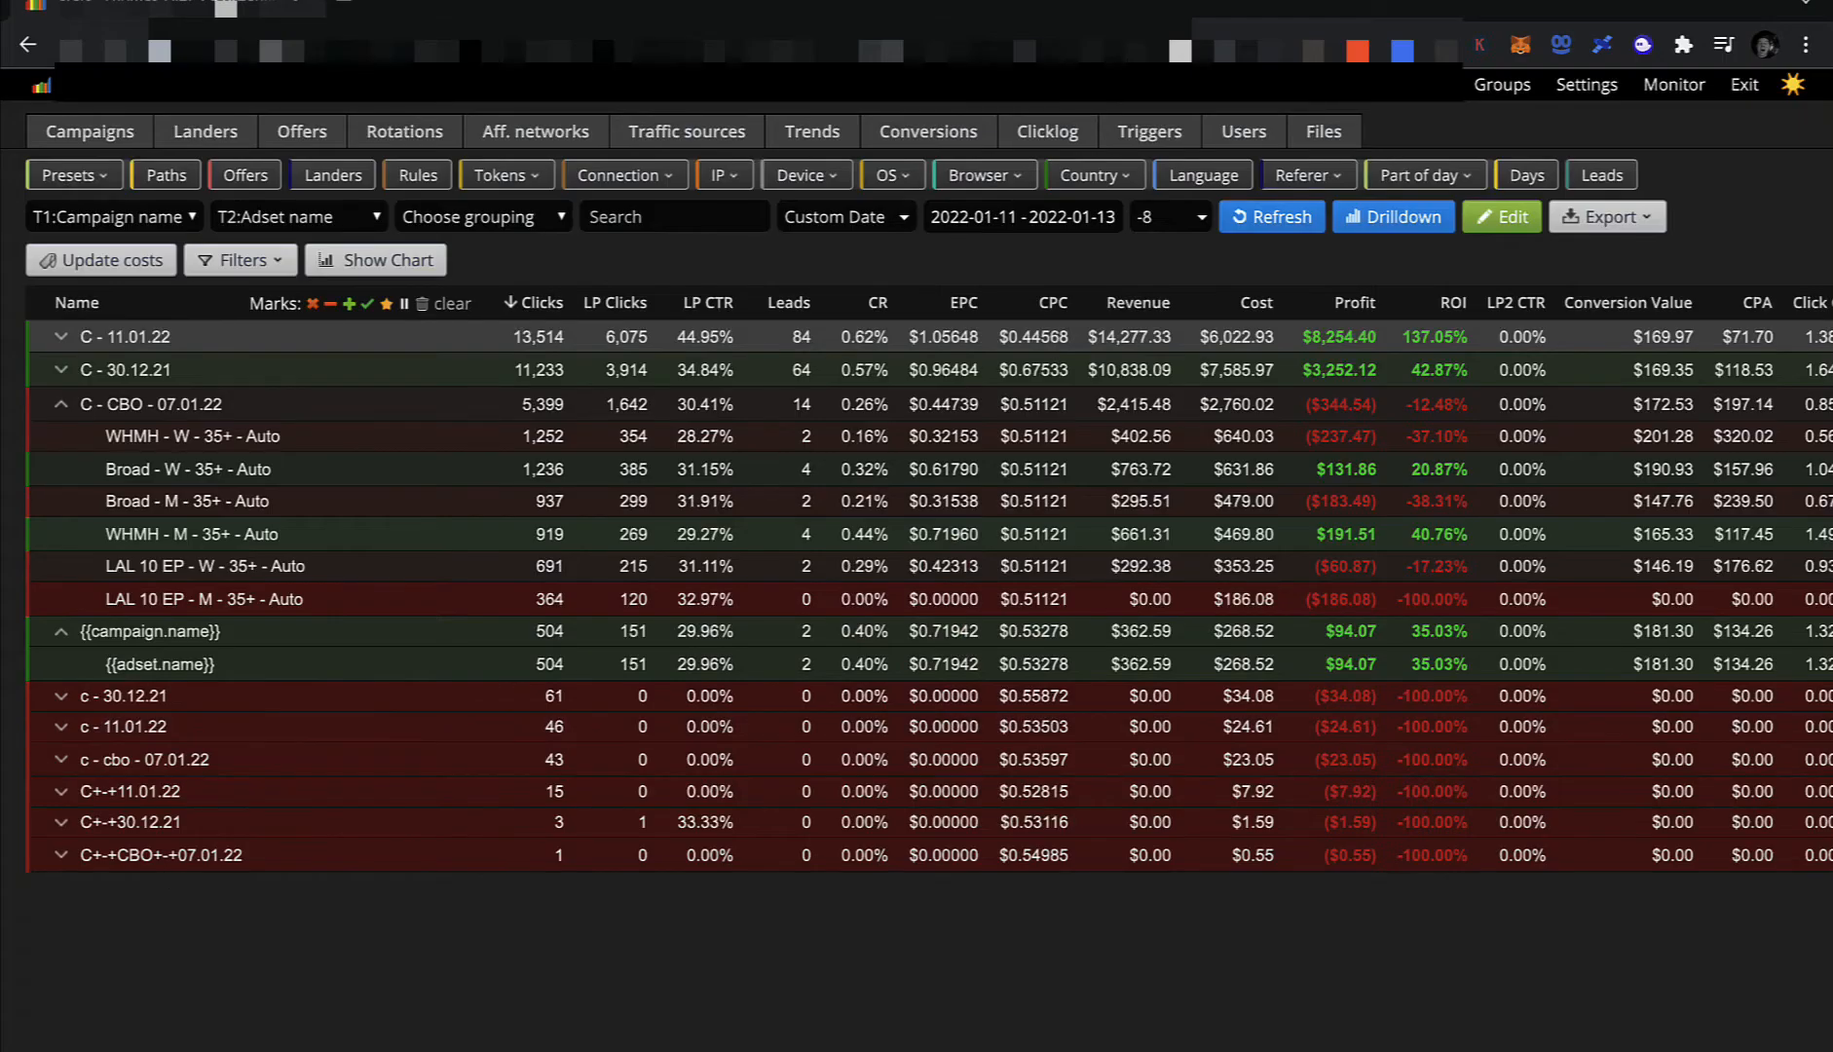
Turn off the WHMH - W - 35+ - Auto ad set in Ads Manager and recheck the C - CBO - 07.01.22 results in the tracker.
{"action": "left_click", "coordinate": [274, 1042]}
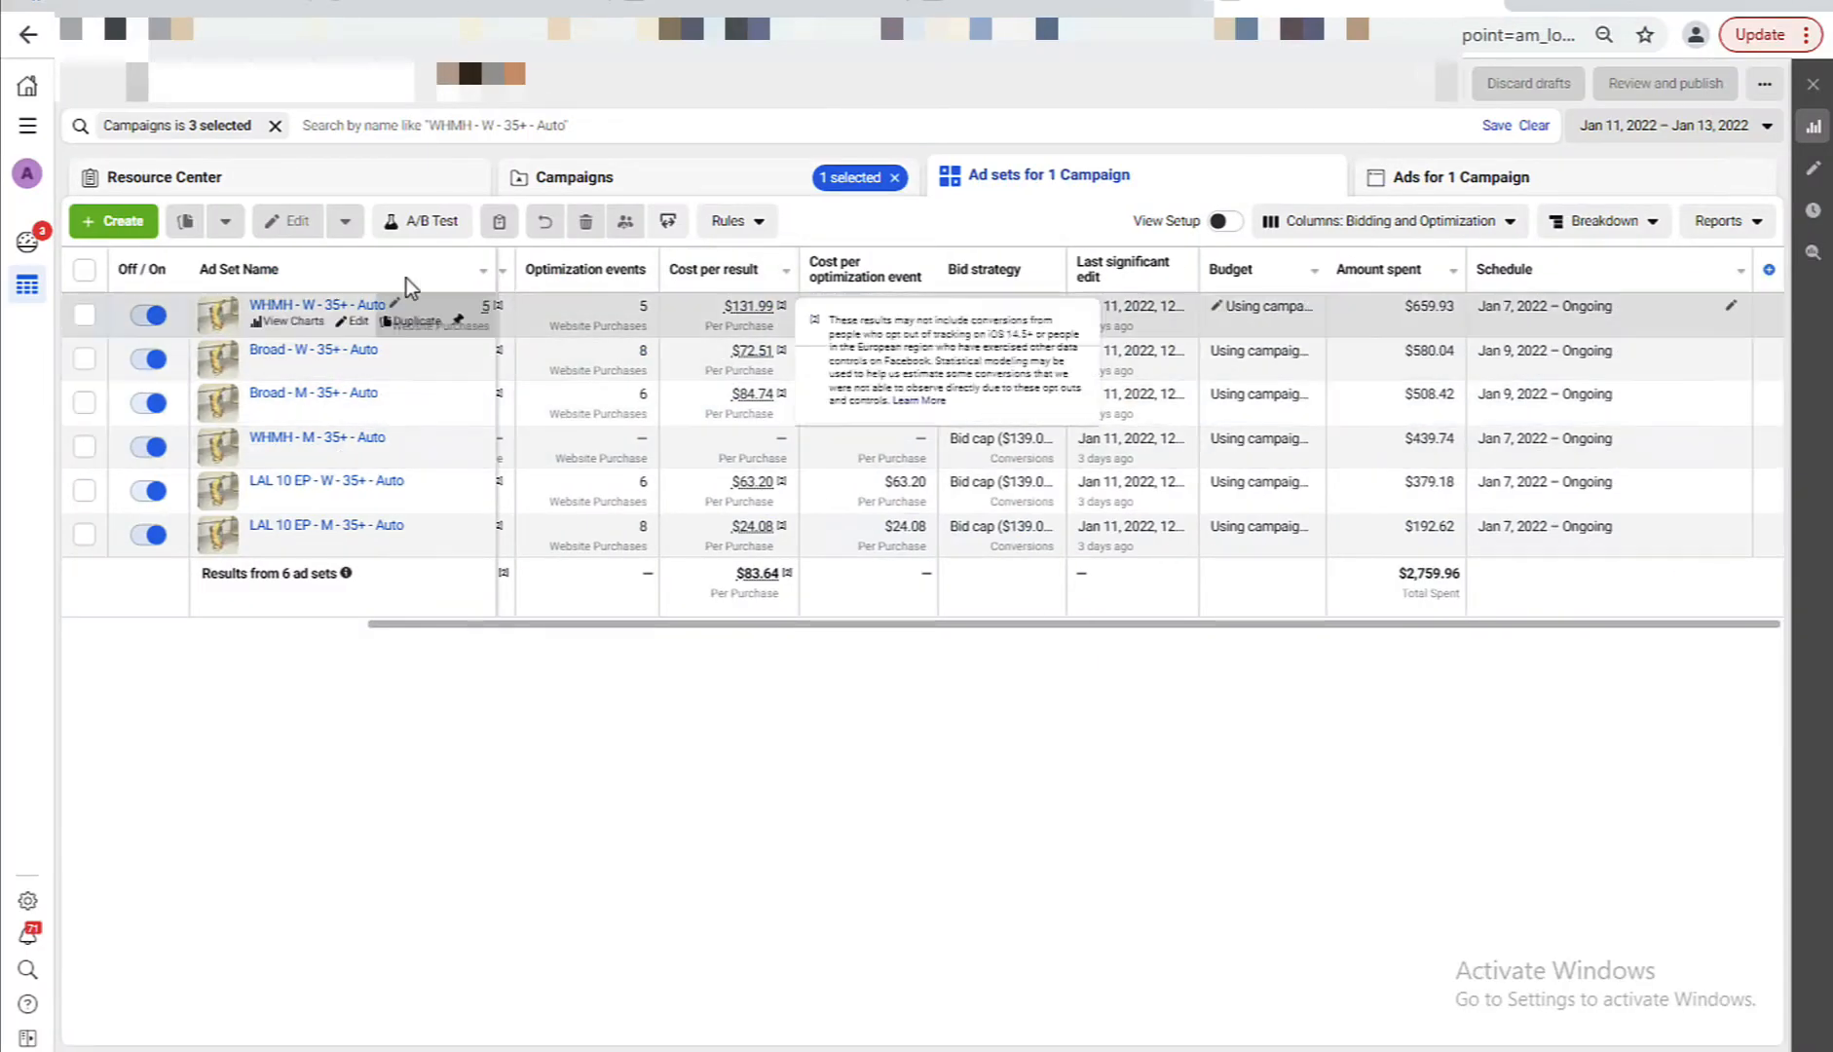
{"action": "left_click", "coordinate": [159, 314]}
{"action": "left_click", "coordinate": [91, 1042]}
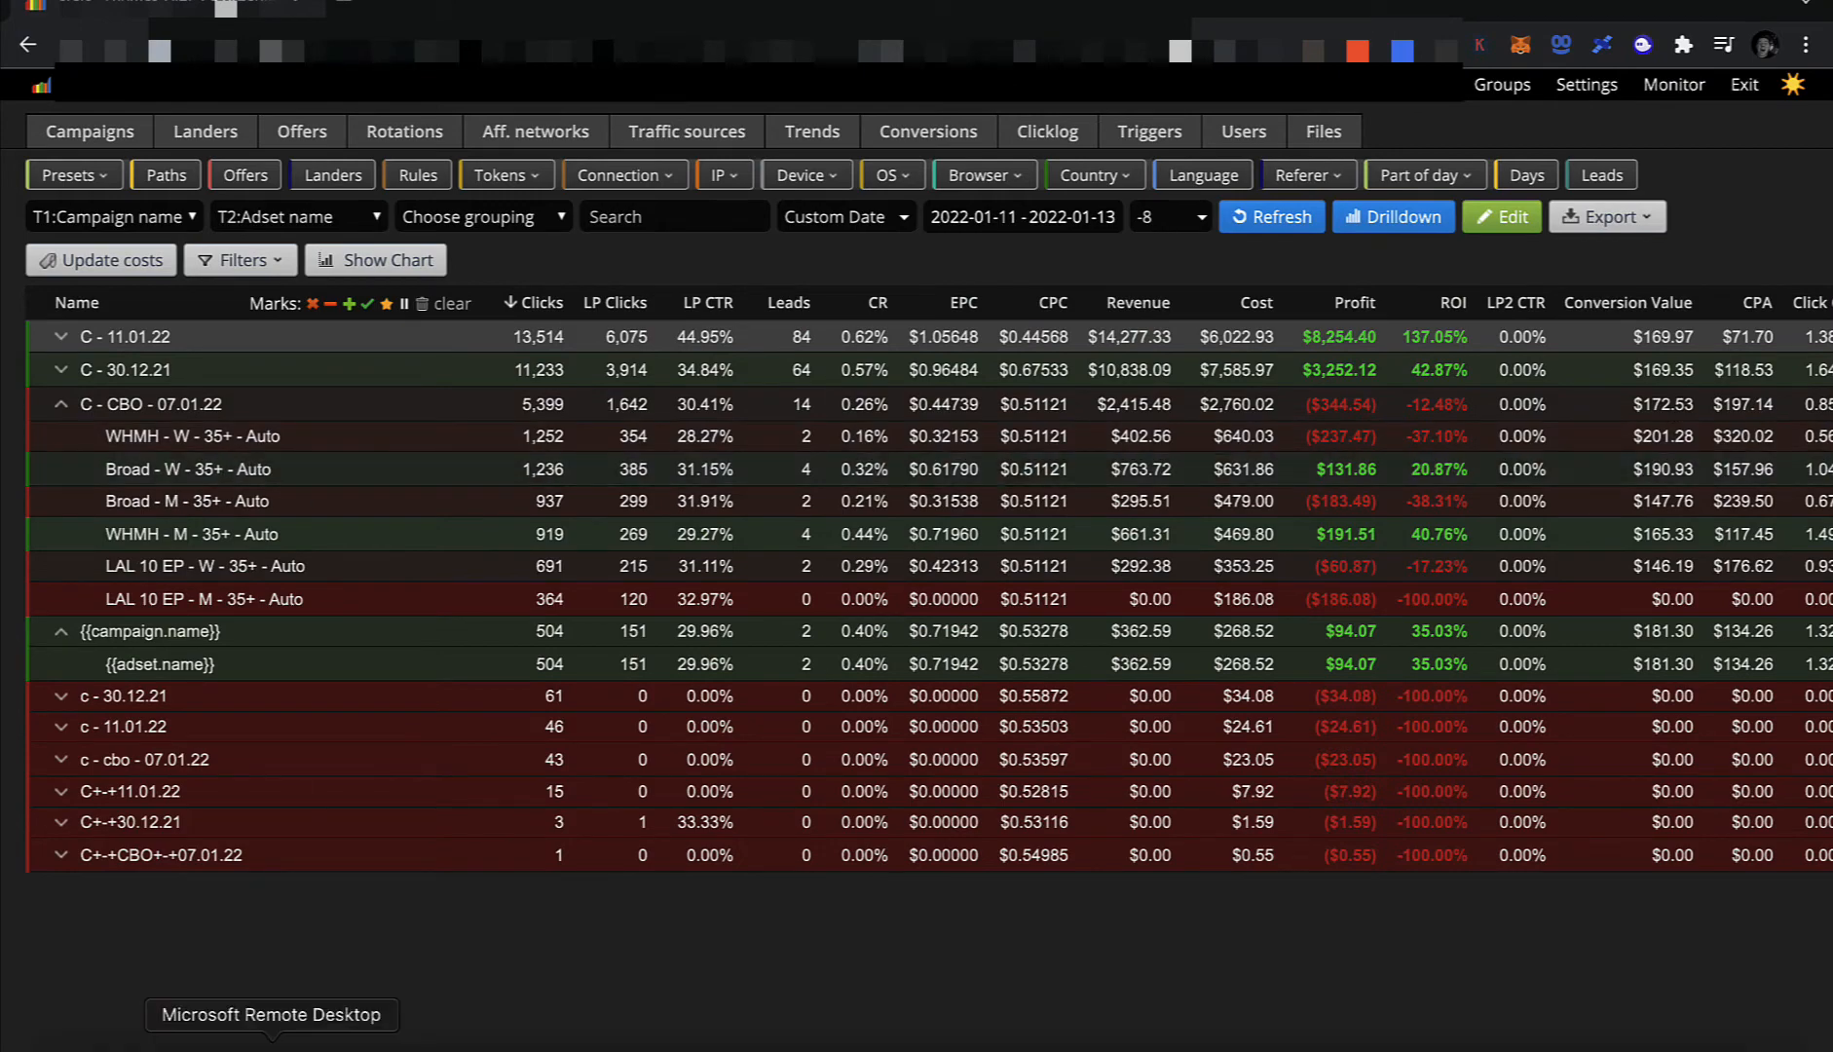
{"action": "left_click", "coordinate": [273, 1040]}
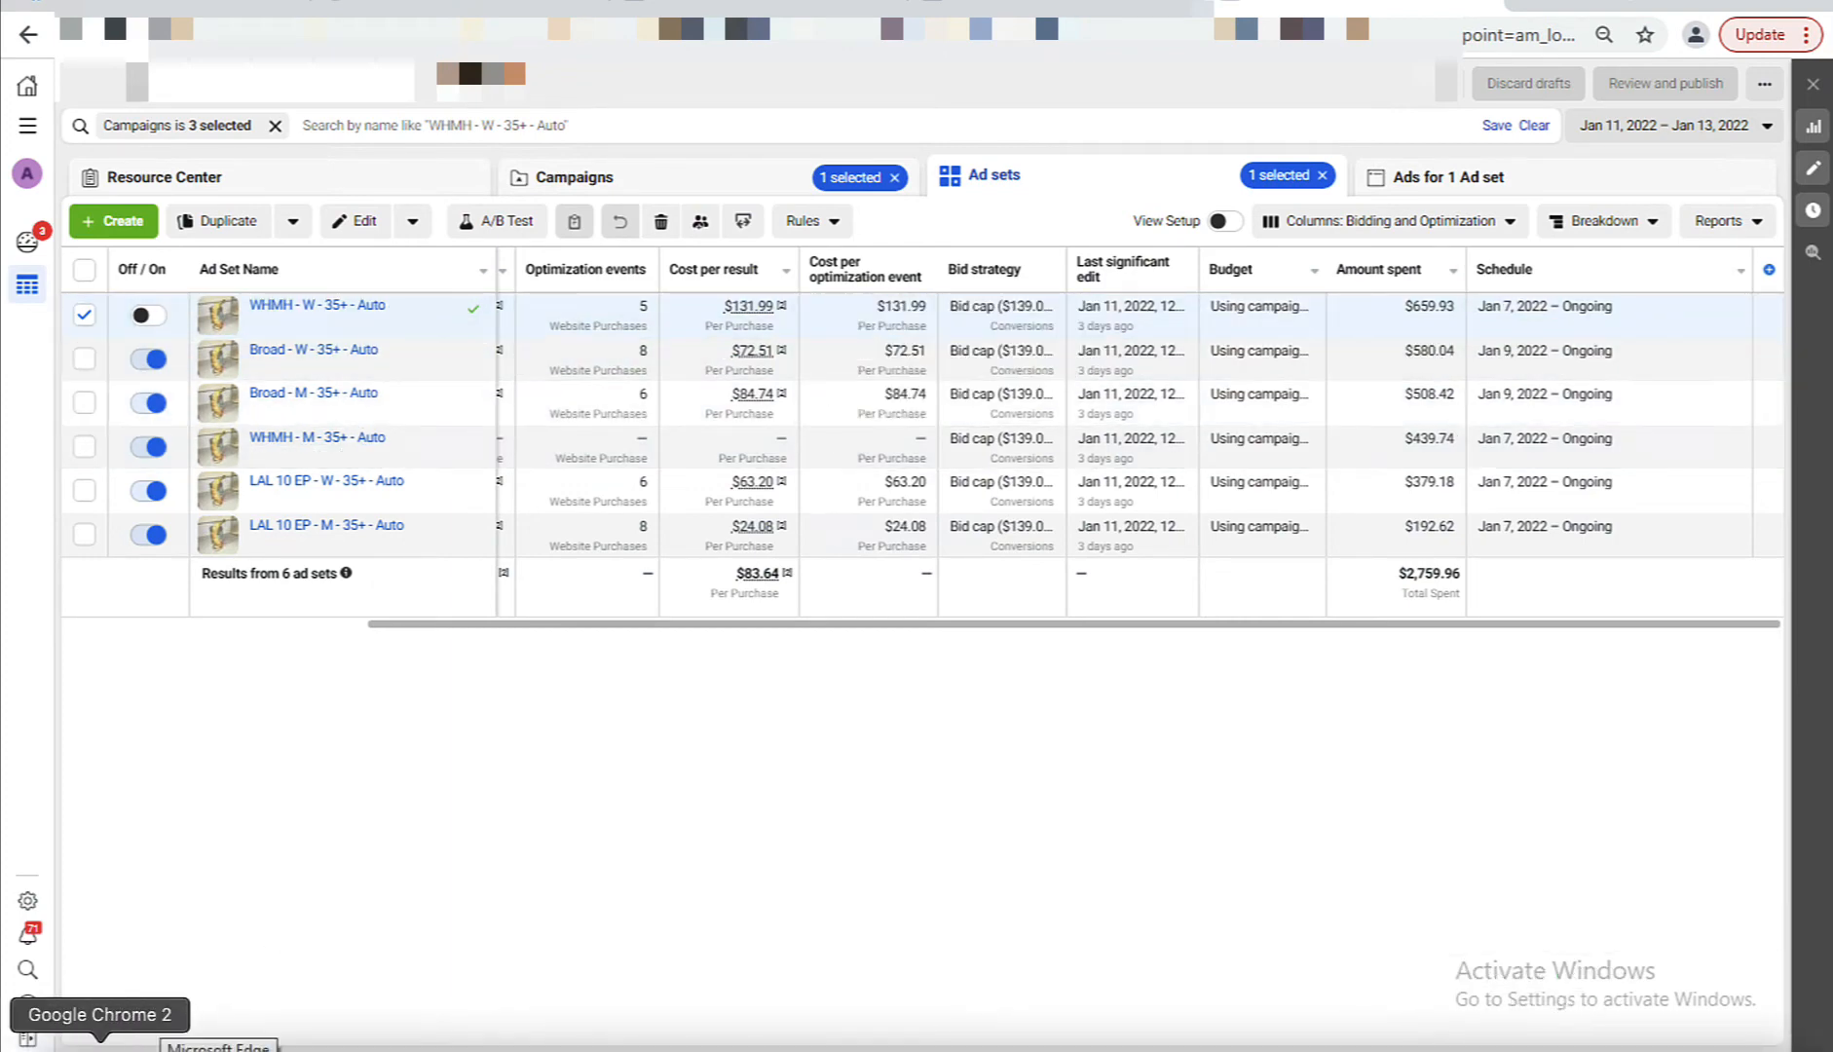
Turn off the Broad - M - 35+ - Auto ad set in Ads Manager, checking the C - CBO - 07.01.22 results in the tracker.
{"action": "left_click", "coordinate": [99, 1042]}
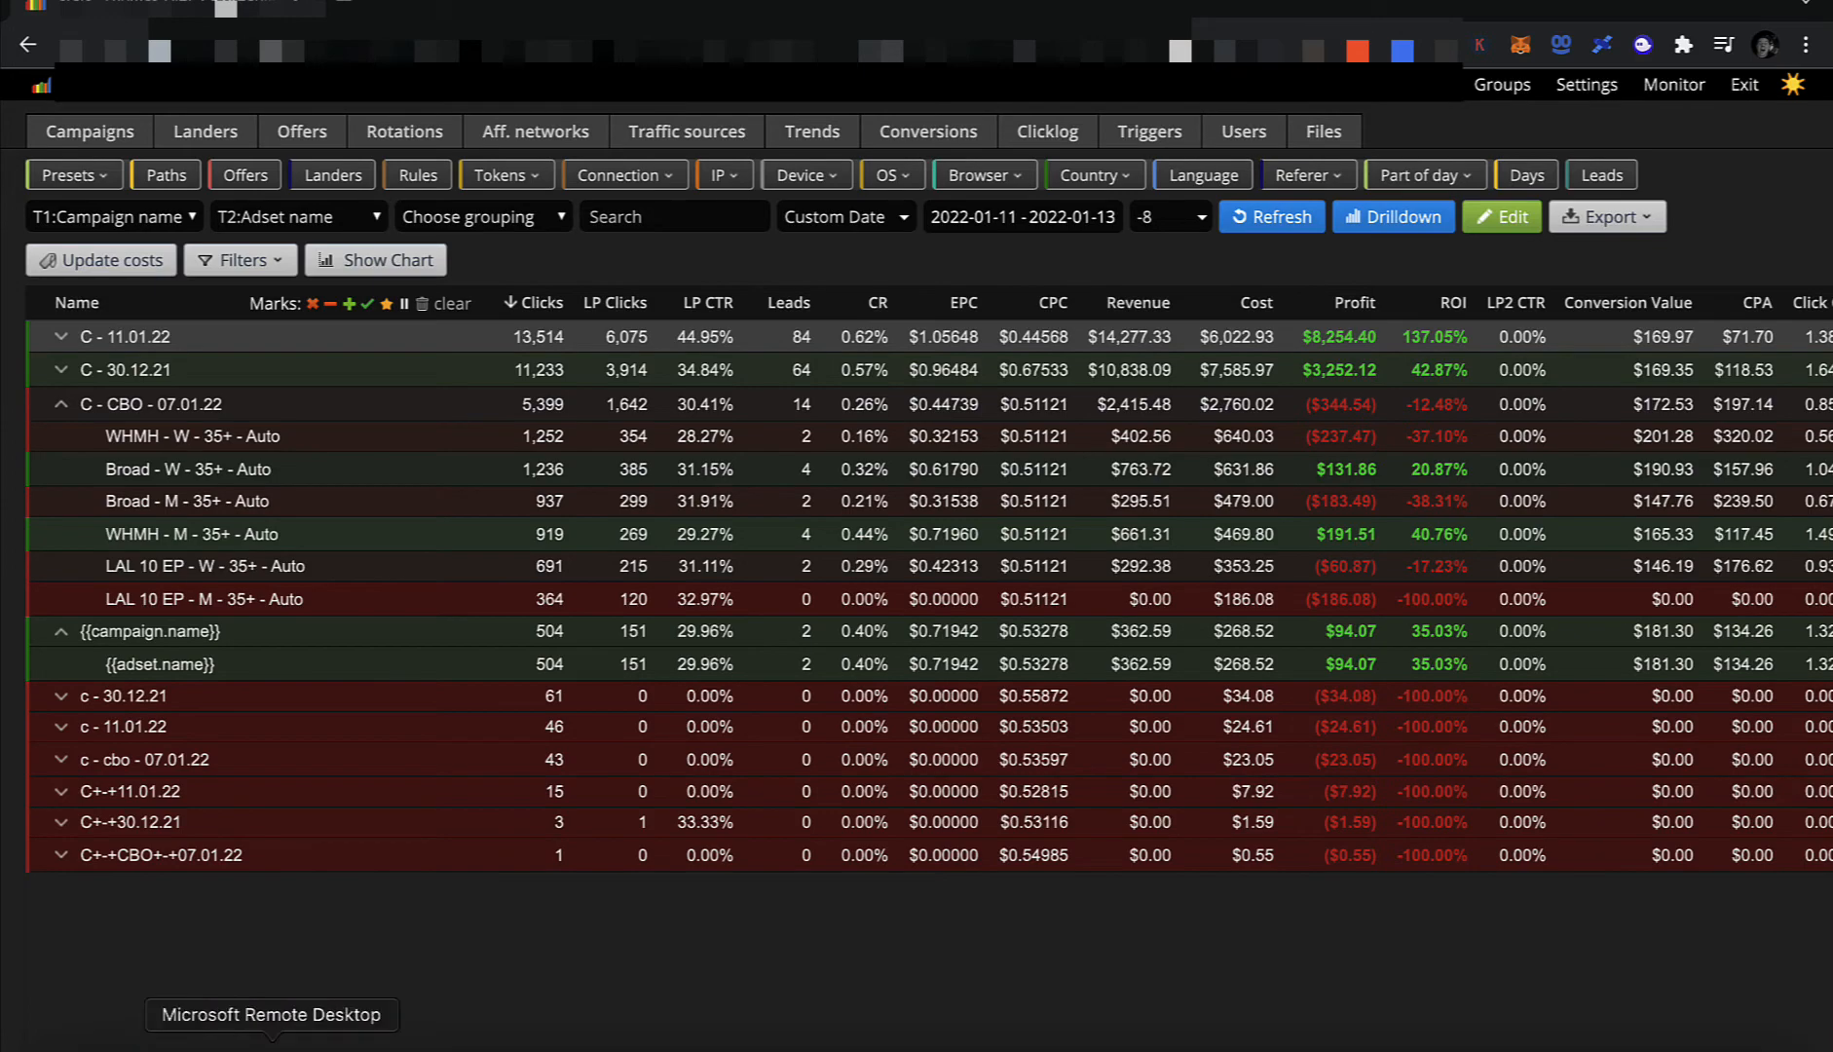
{"action": "left_click", "coordinate": [307, 1040]}
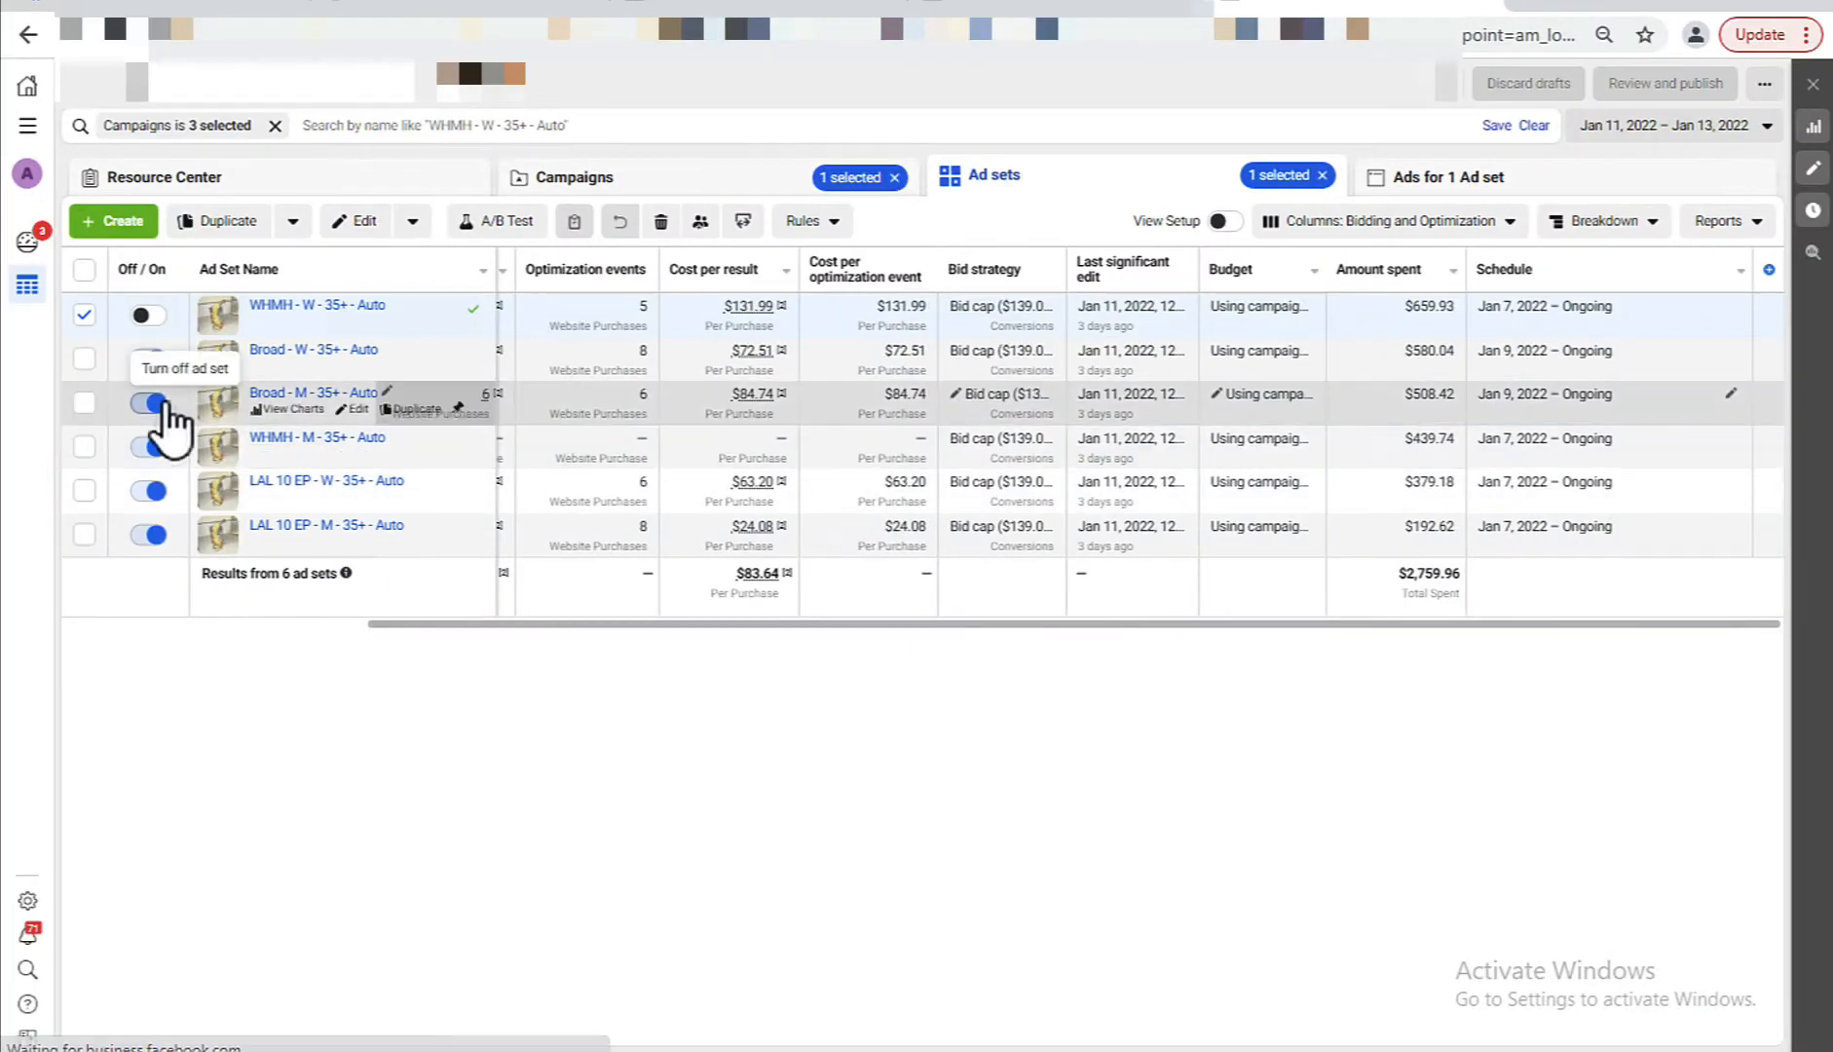
{"action": "left_click", "coordinate": [151, 402]}
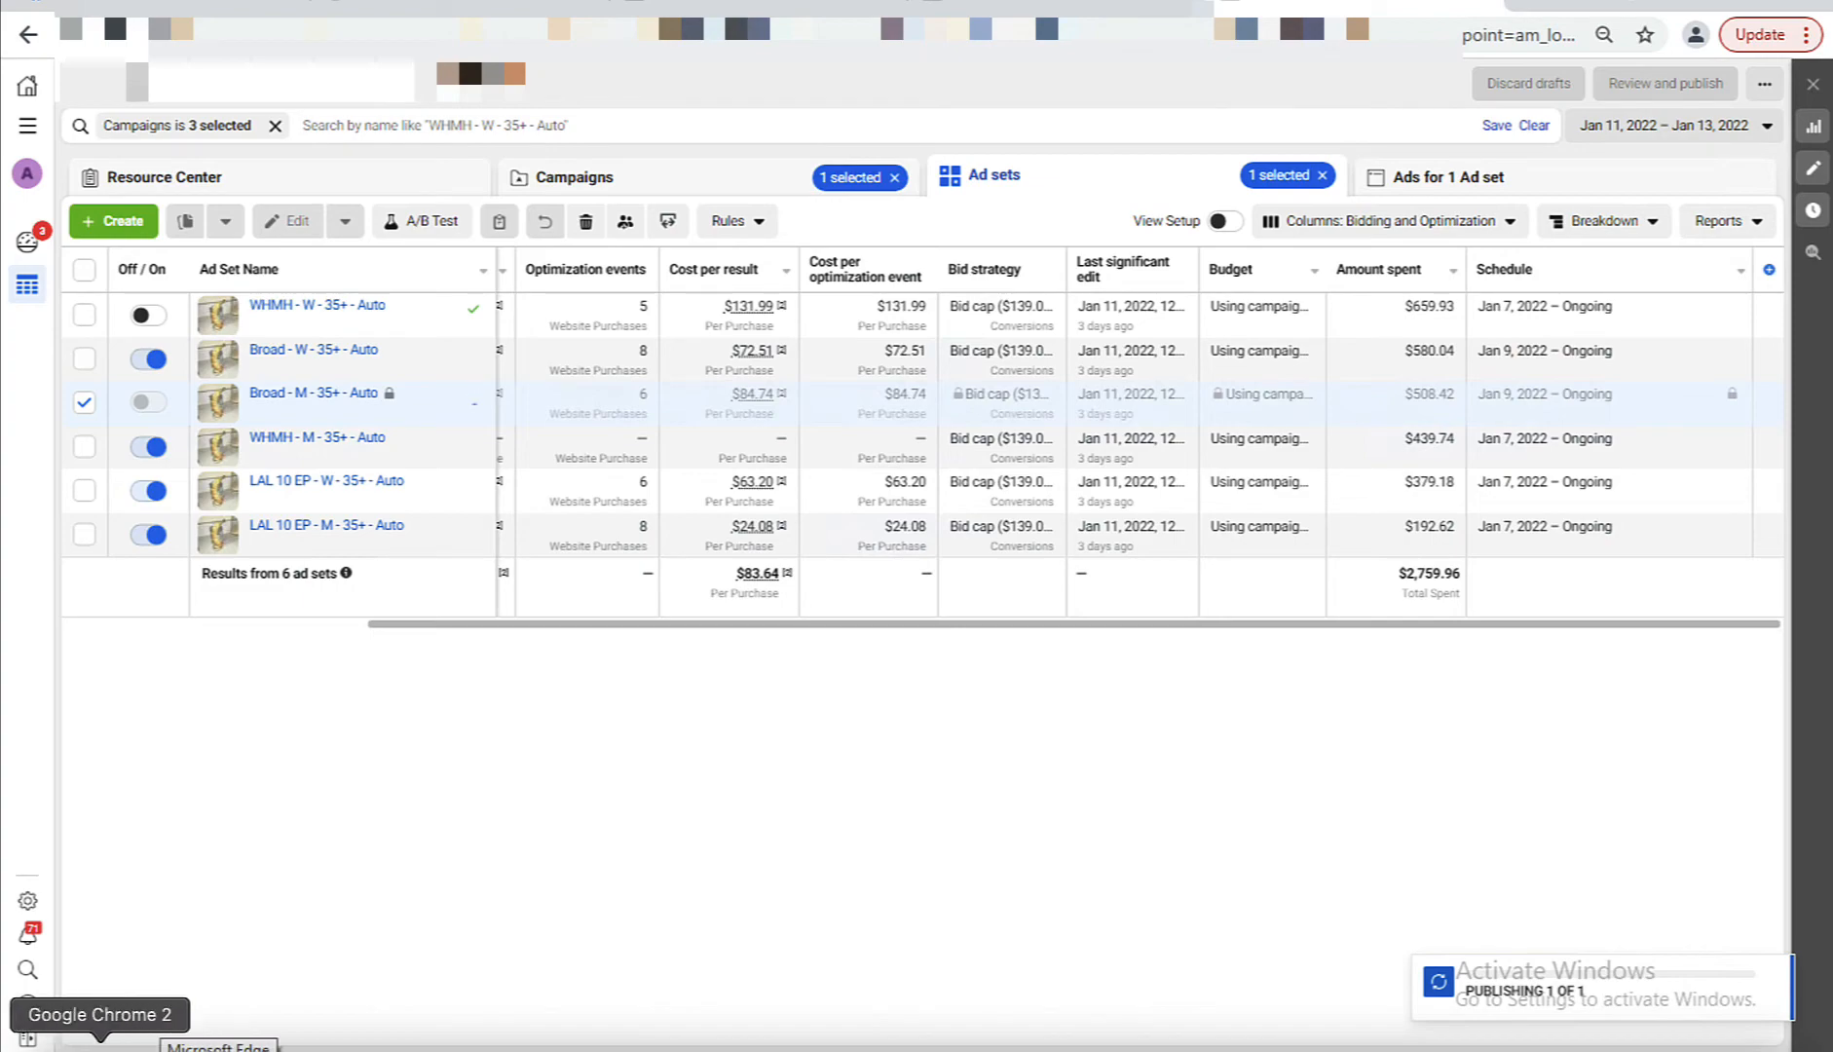
{"action": "left_click", "coordinate": [110, 1040]}
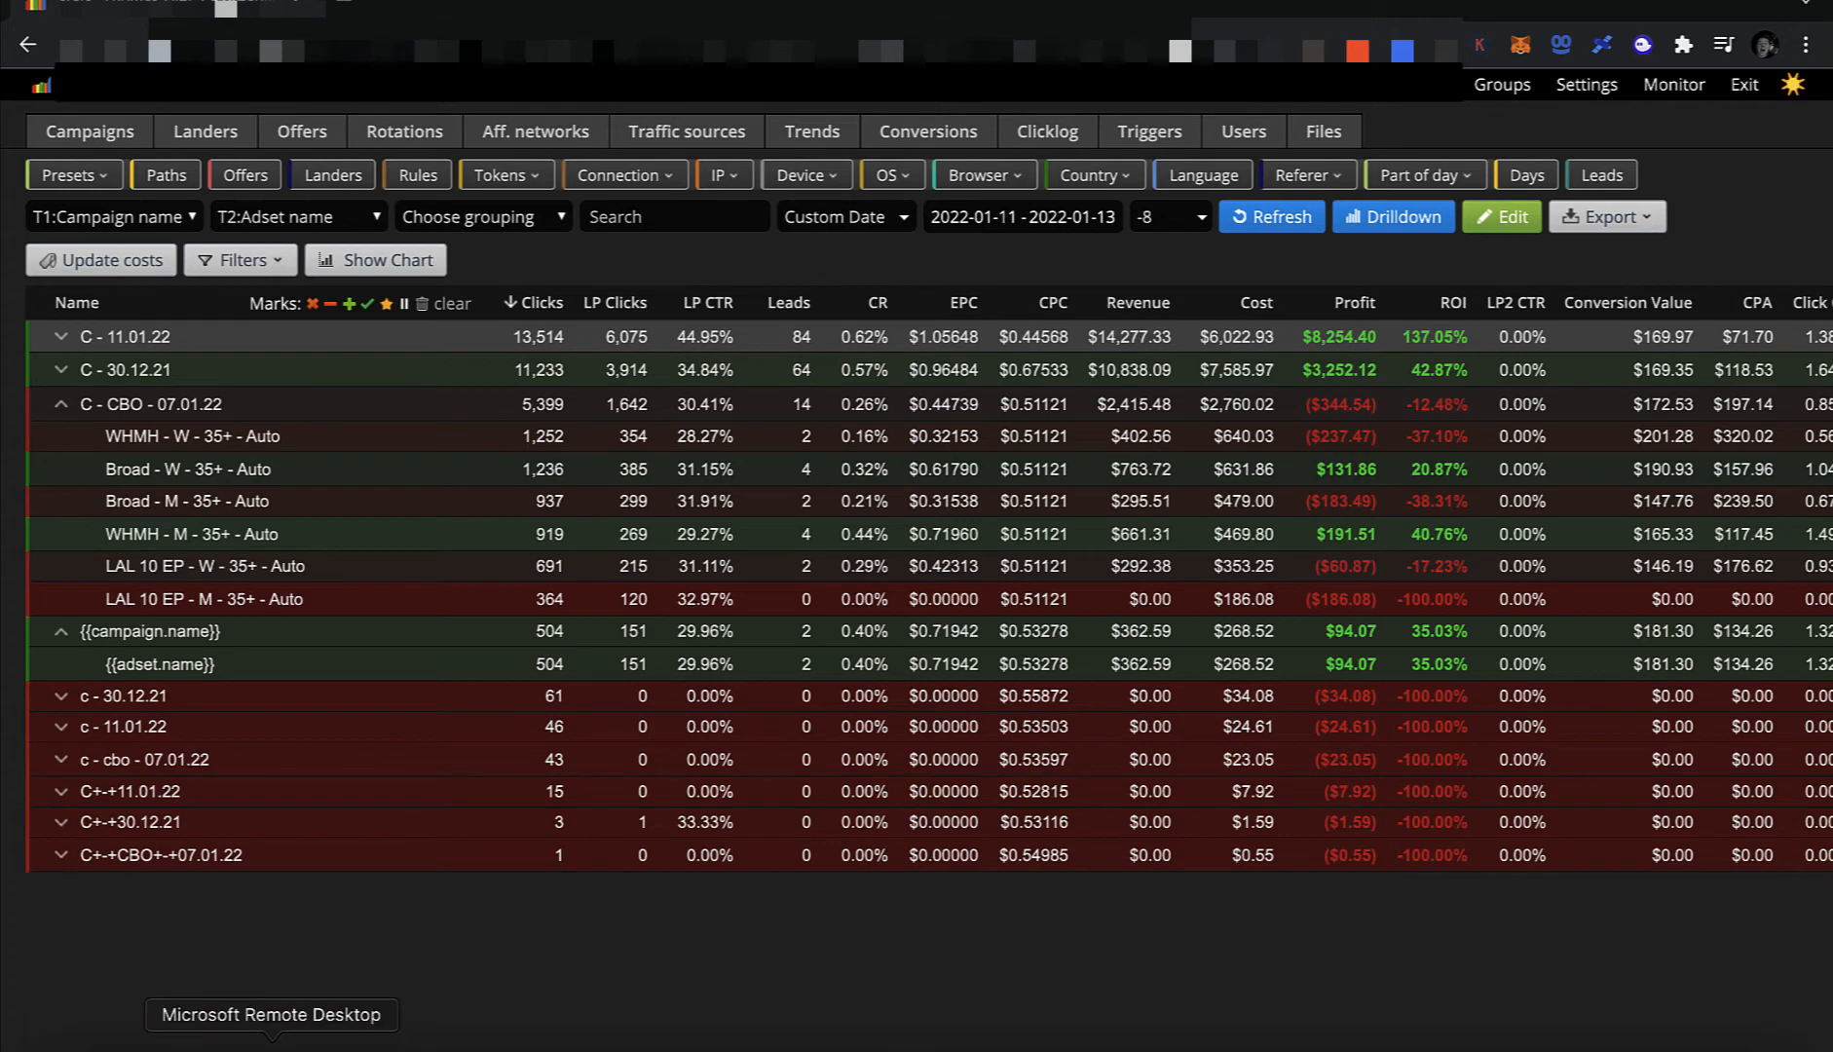
{"action": "left_click", "coordinate": [272, 1040]}
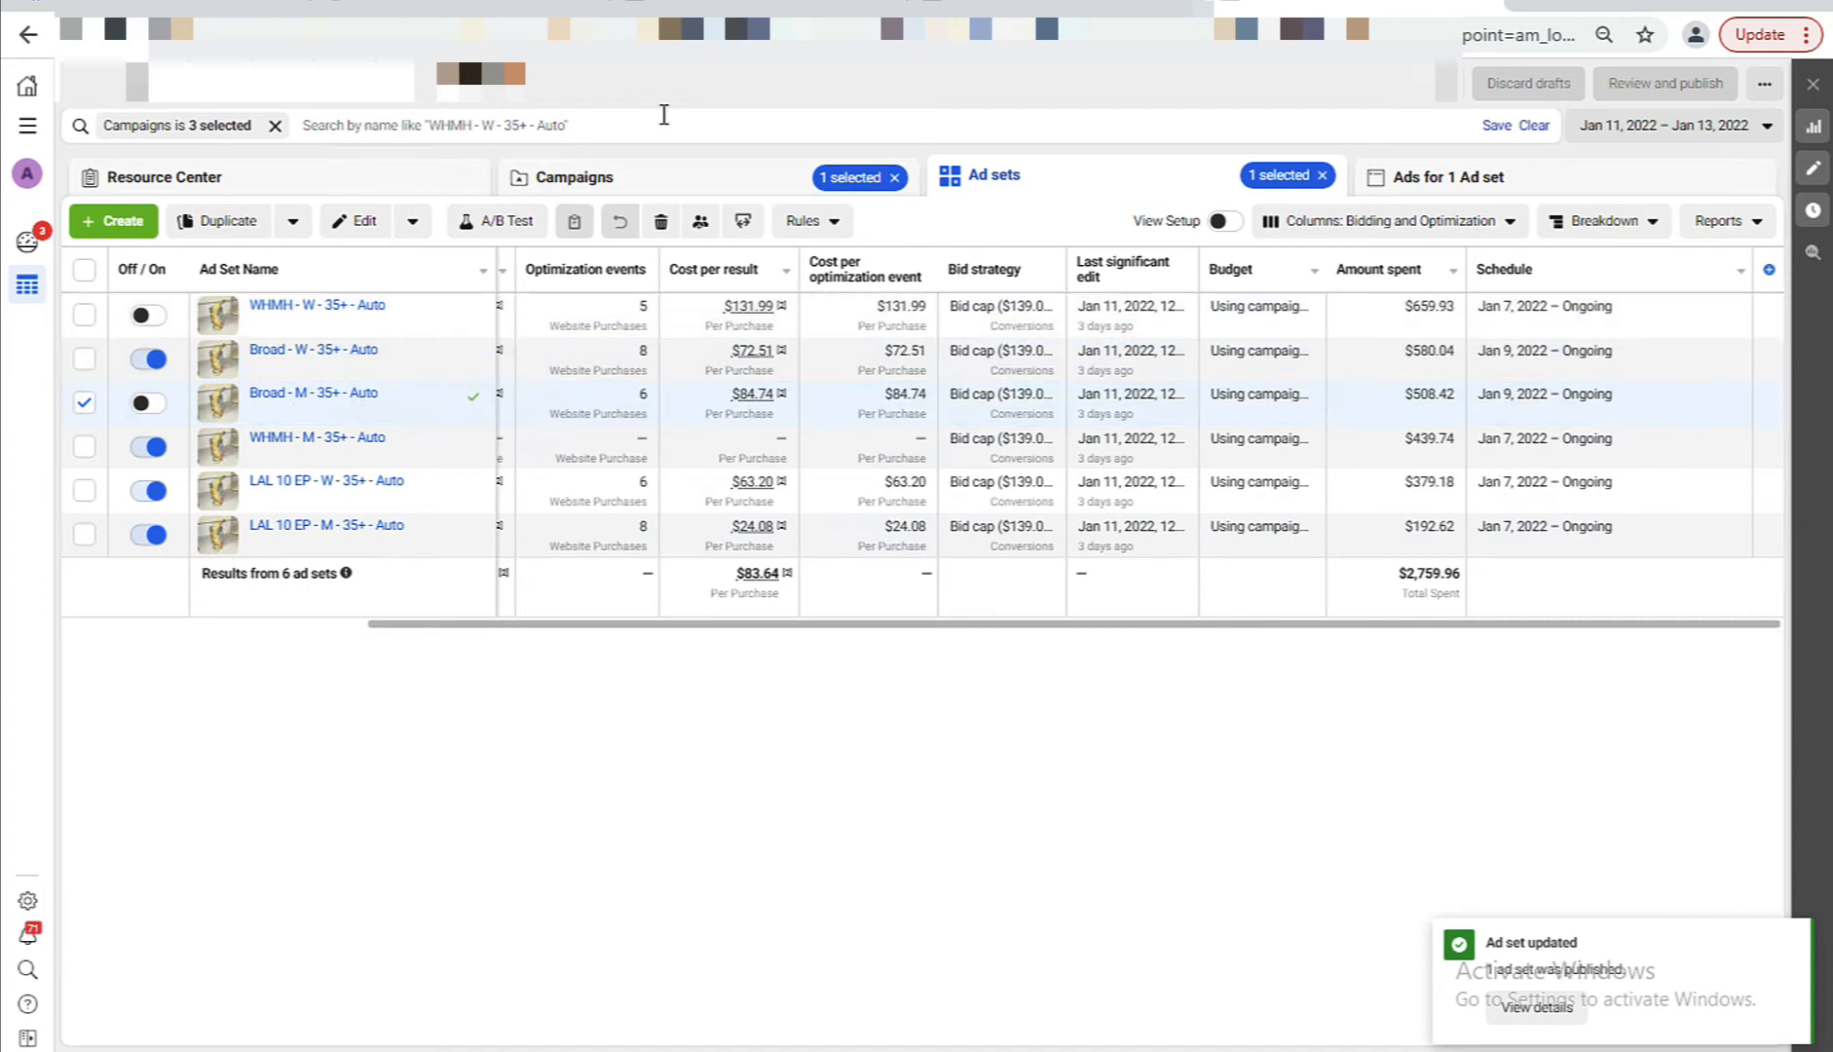
Turn off the whole C - CBO - 07.01.22 campaign in Ads Manager and deselect it.
{"action": "left_click", "coordinate": [668, 179]}
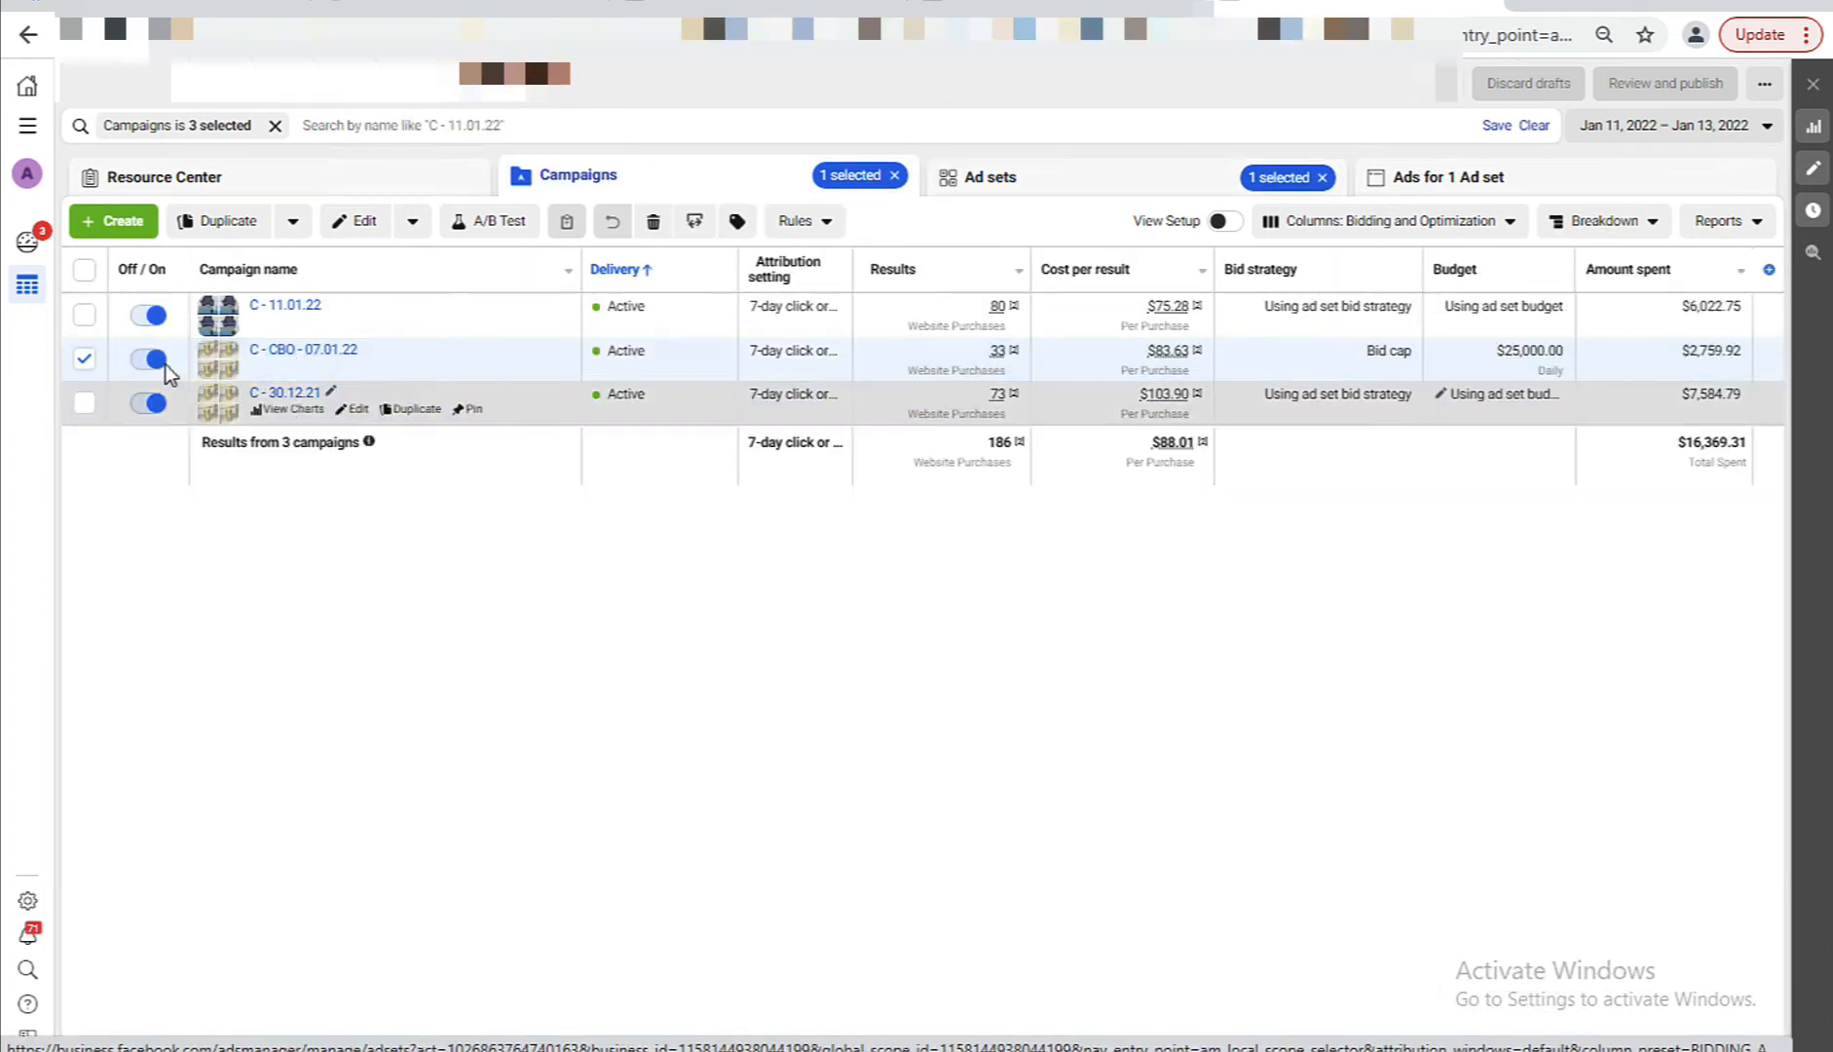
{"action": "left_click", "coordinate": [151, 359]}
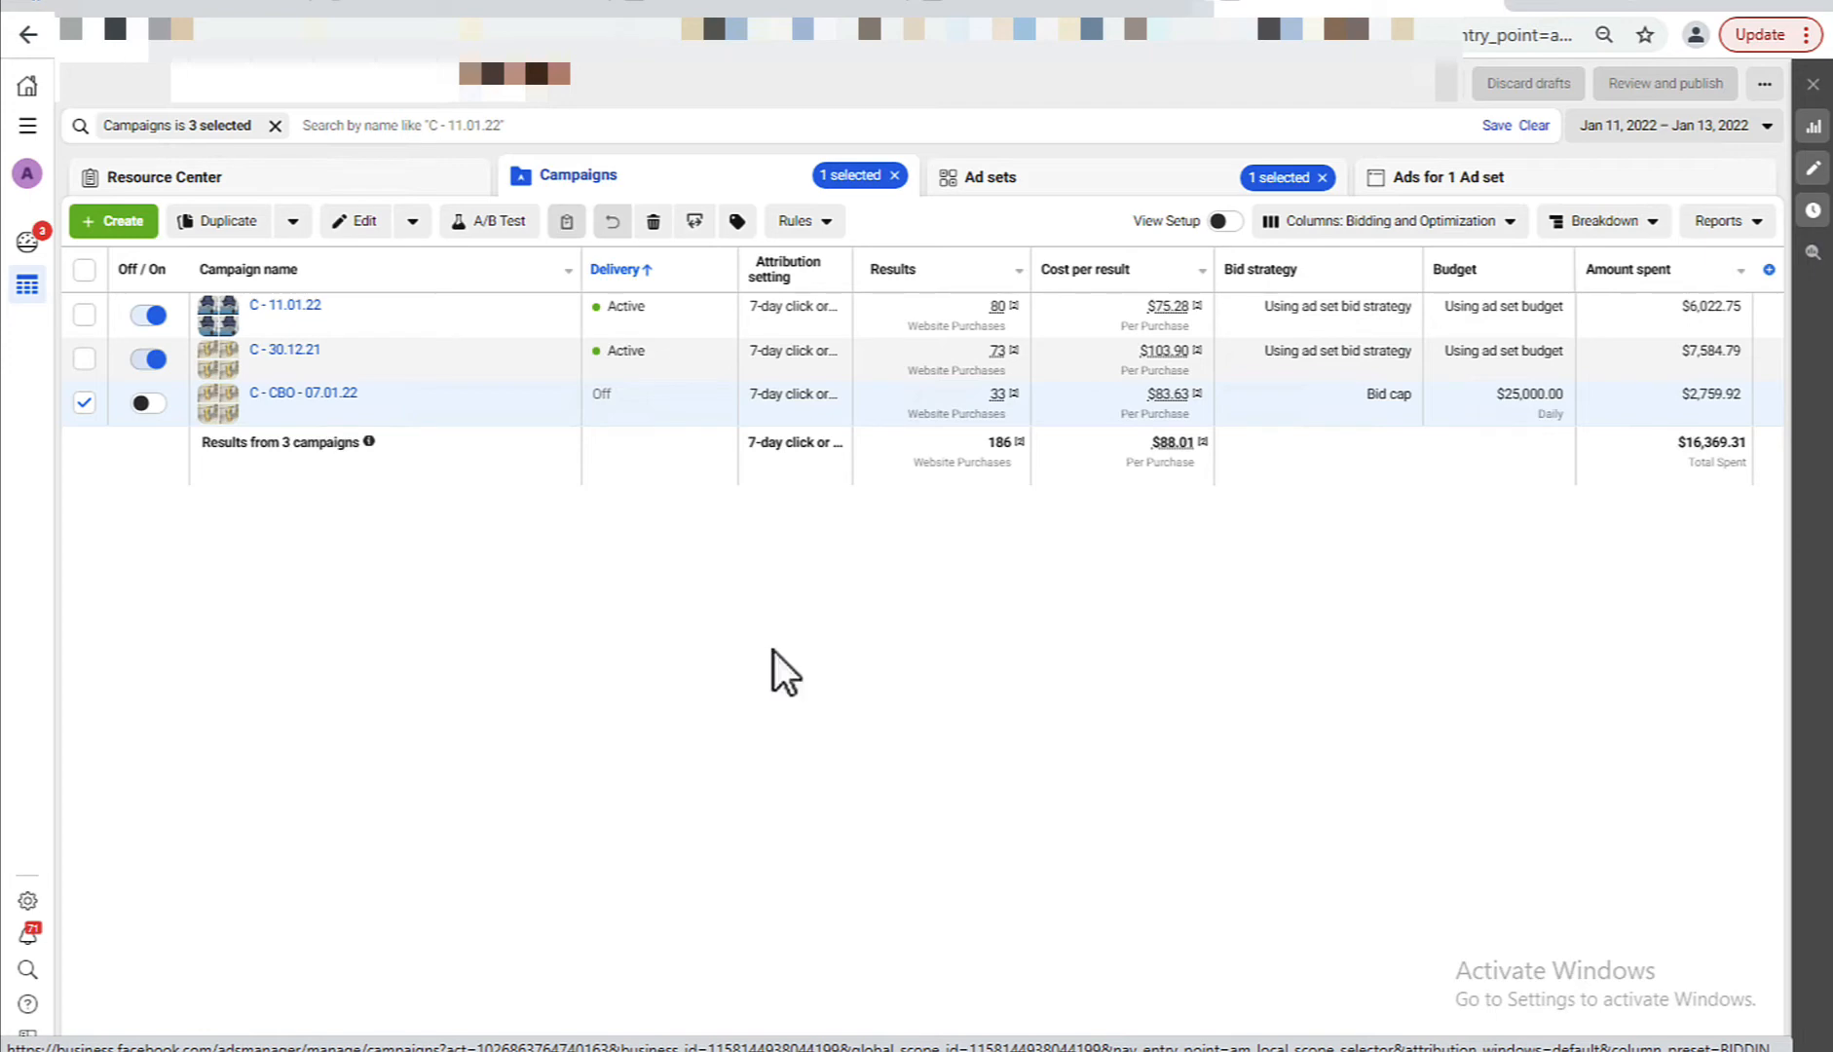
{"action": "left_click", "coordinate": [85, 402]}
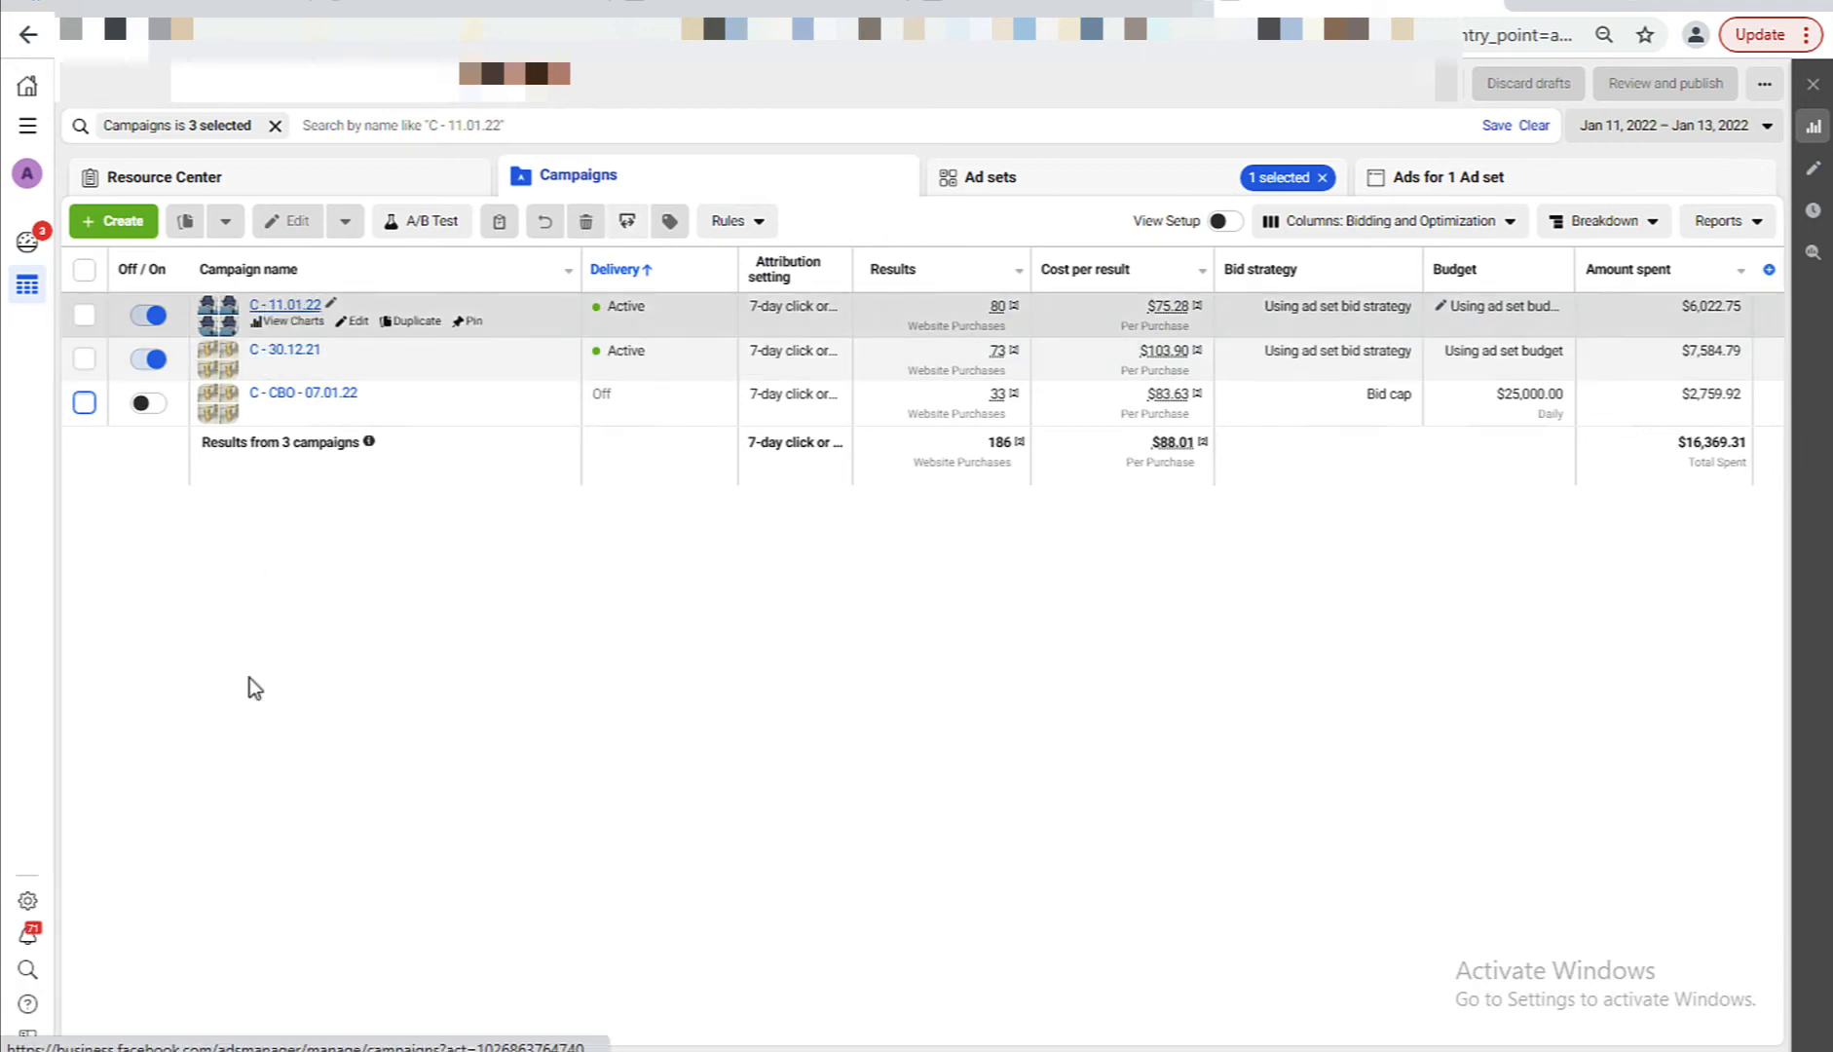
Open the C - 11.01.22 campaign's ad sets in Ads Manager.
{"action": "left_click", "coordinate": [284, 305]}
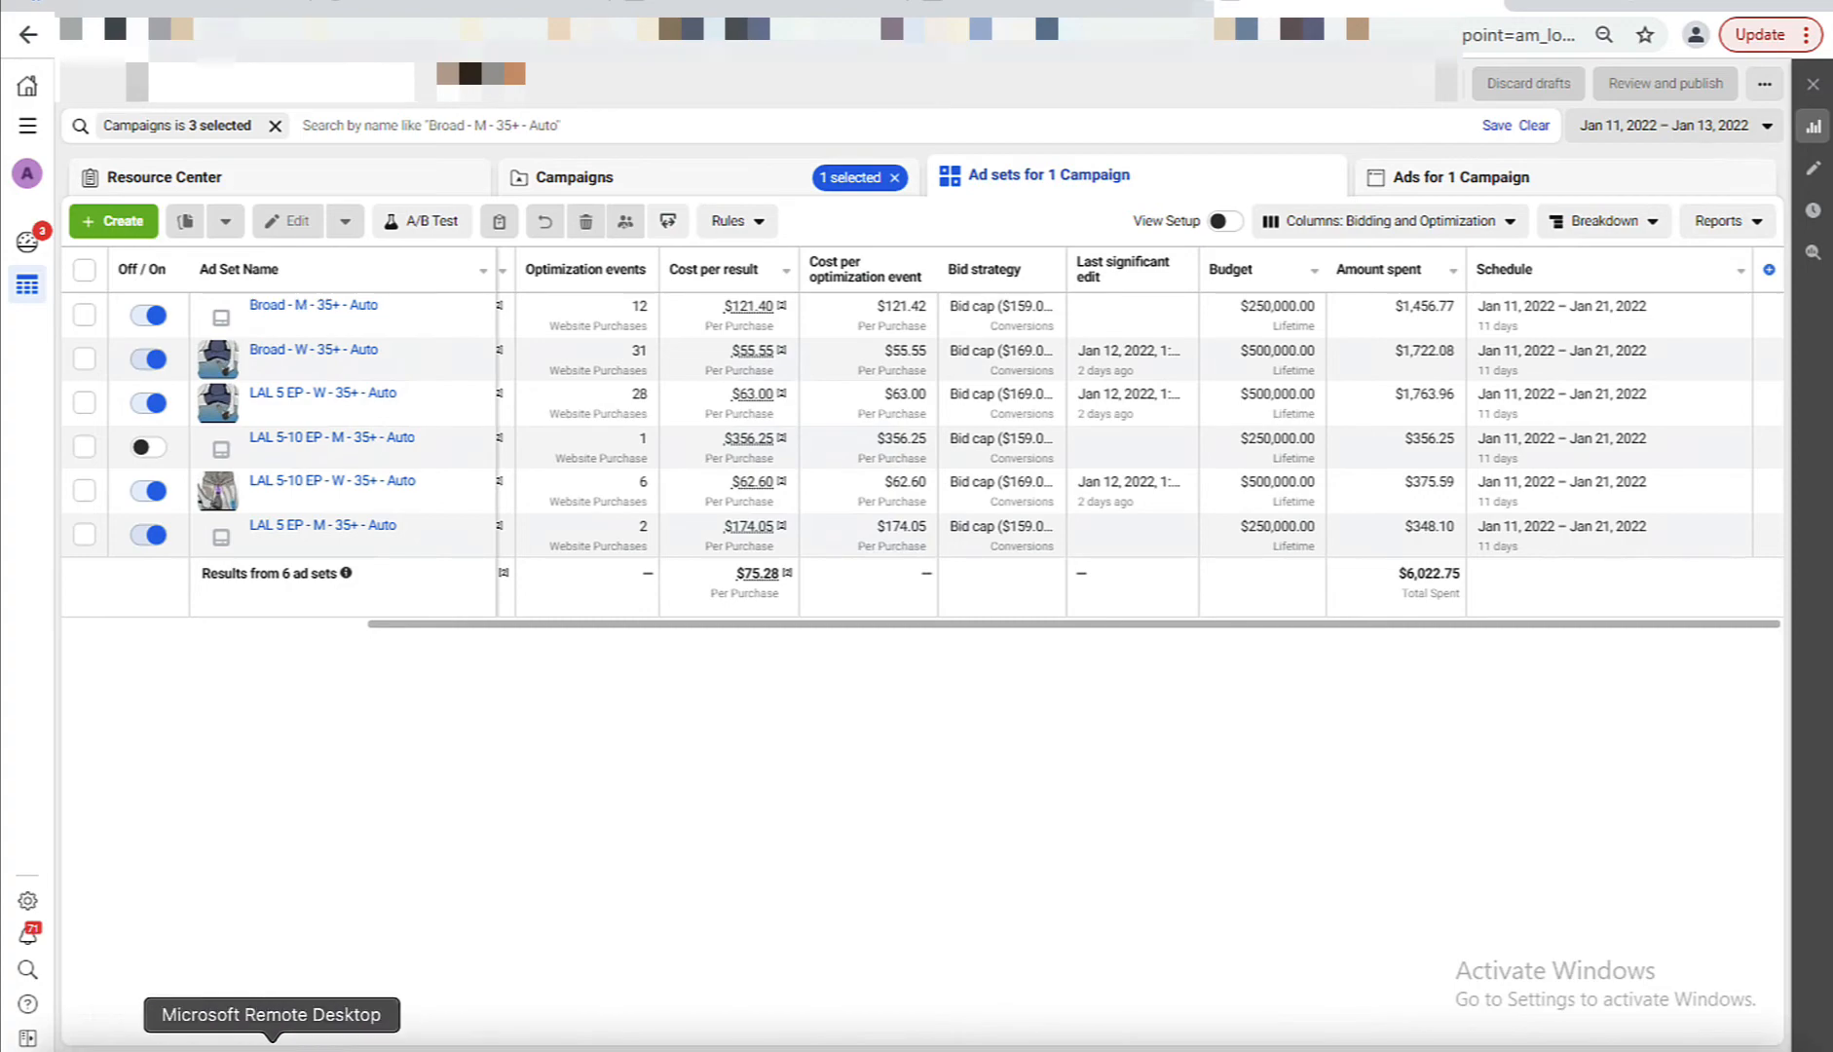
{"action": "left_click", "coordinate": [274, 1047]}
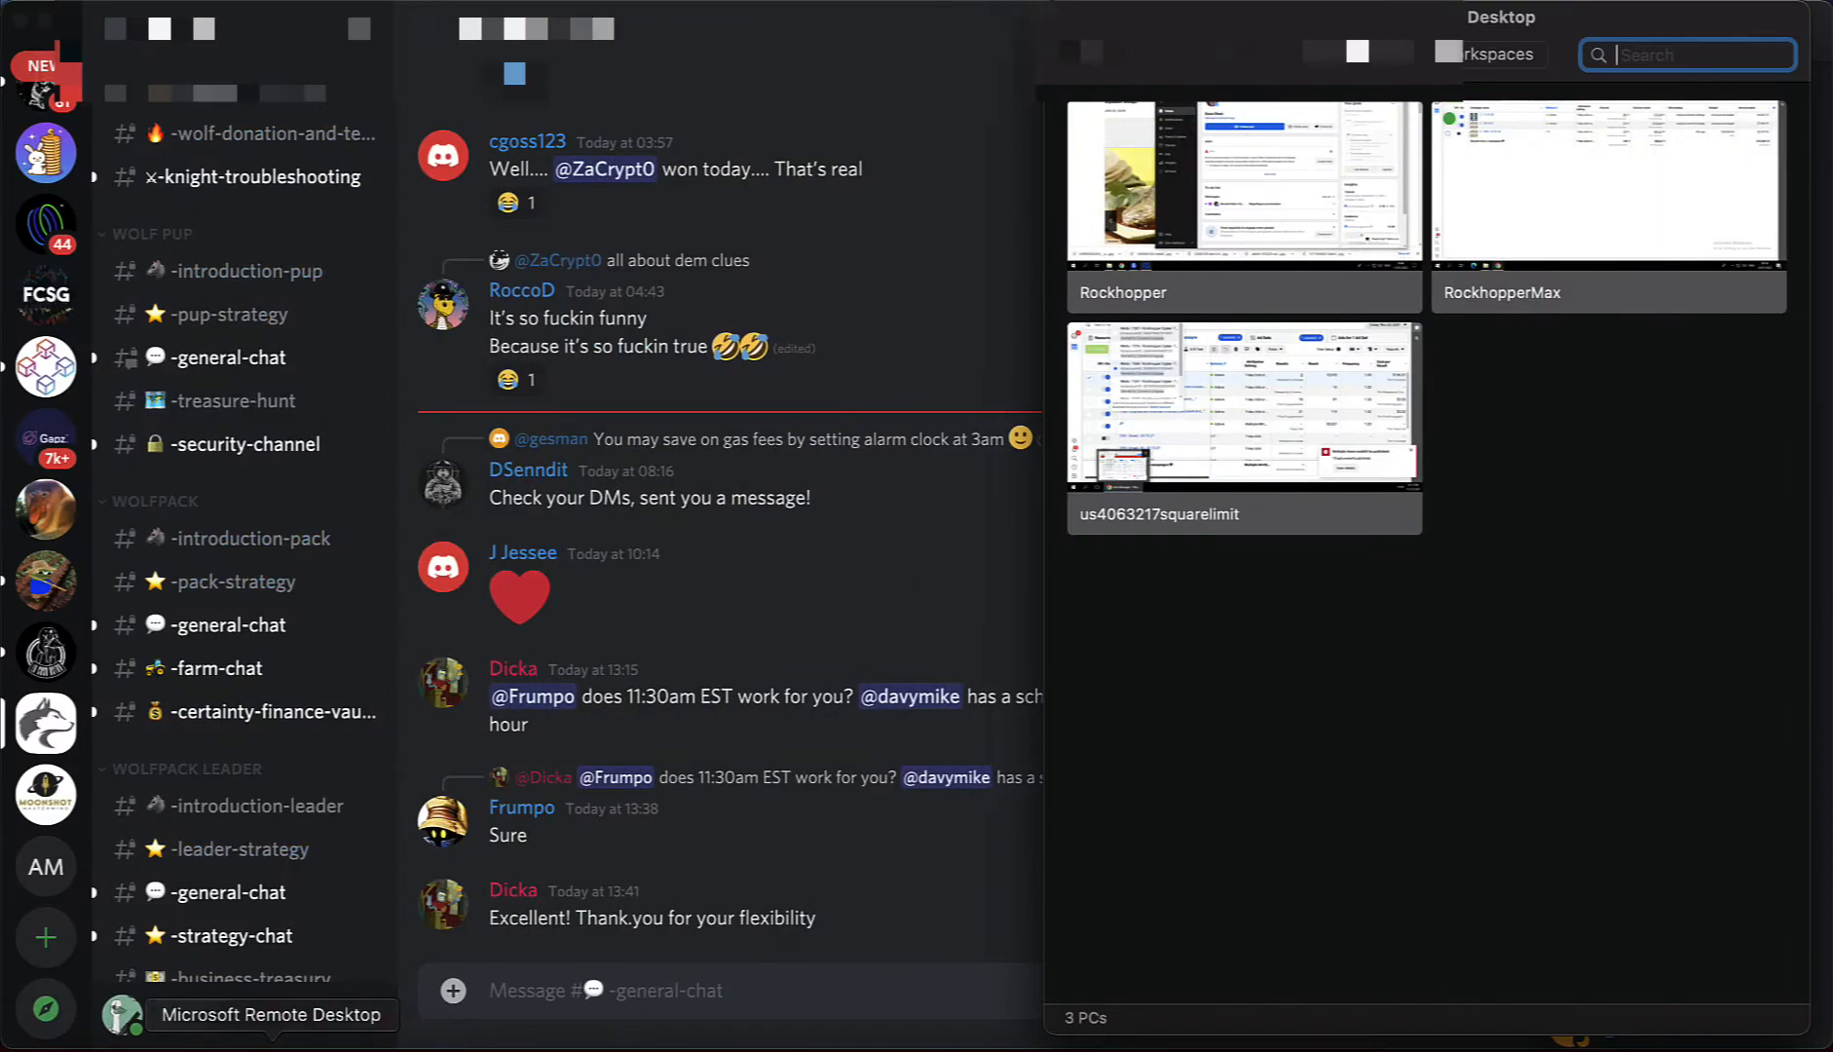
{"action": "left_click", "coordinate": [271, 1048]}
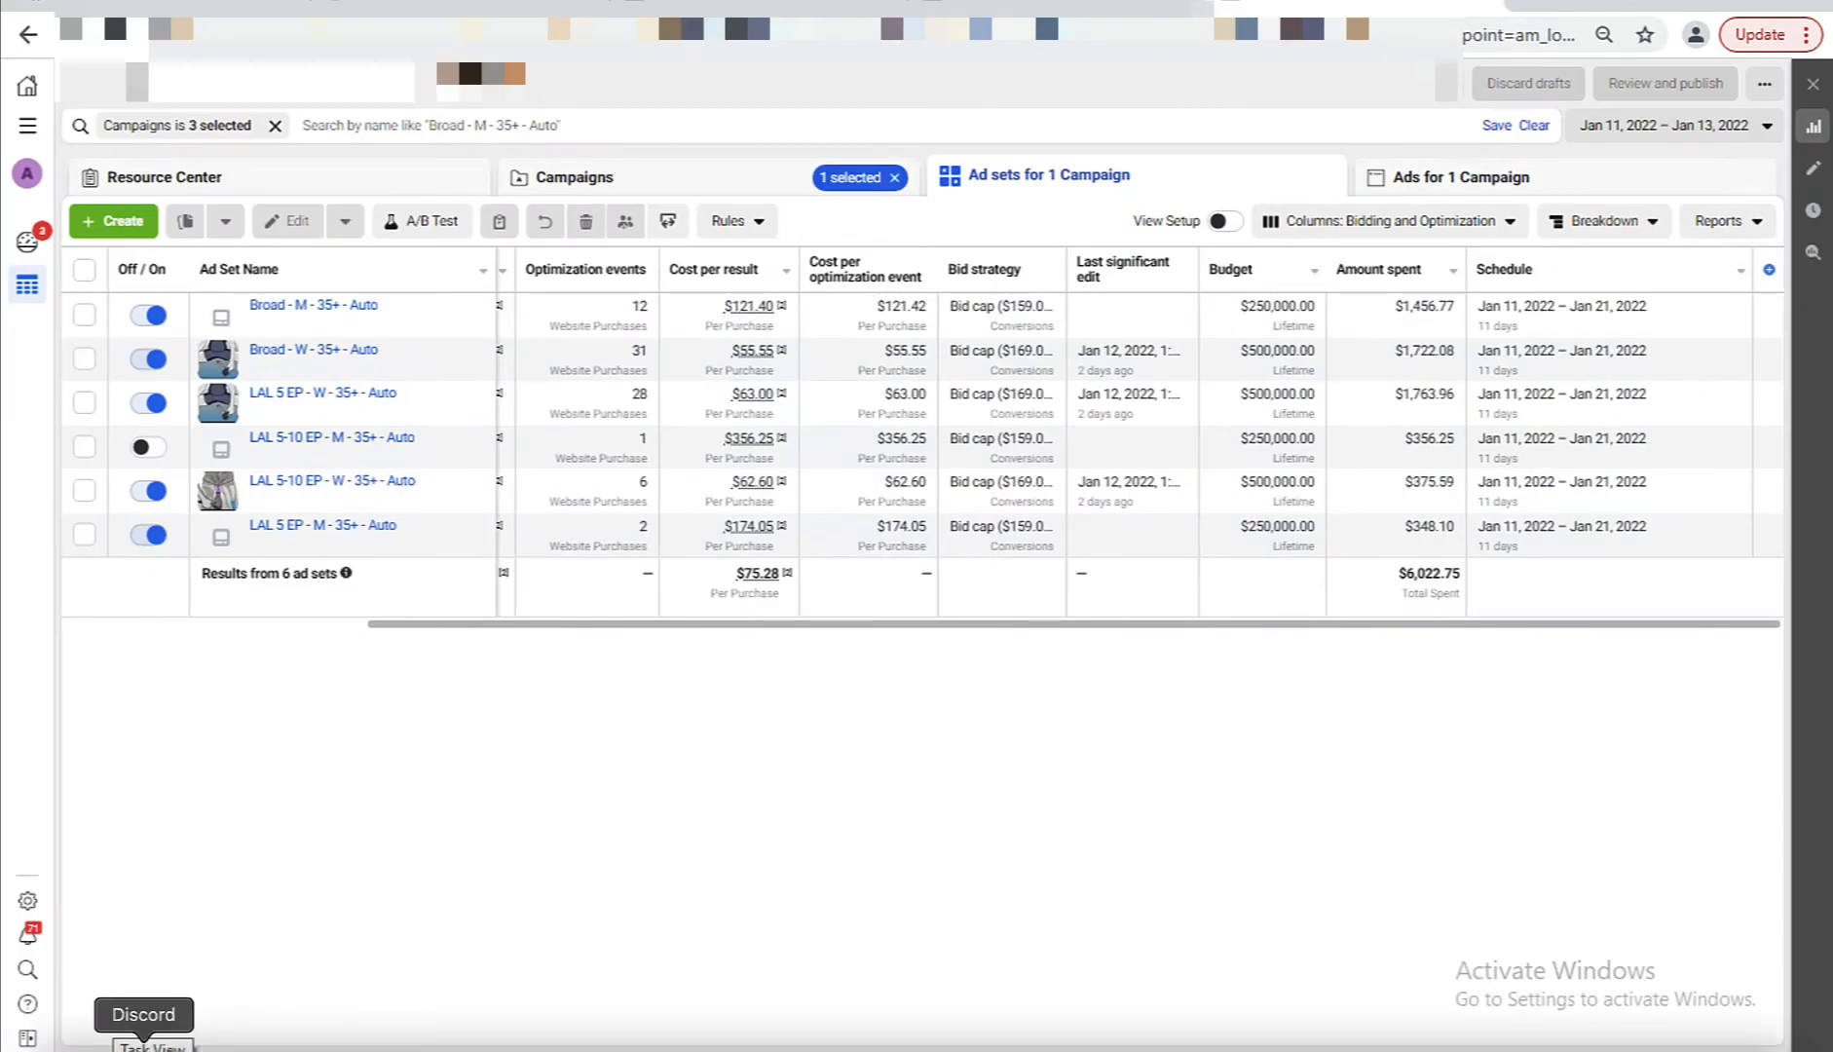
Switch to the tracker and drill down into the C - 11.01.22 campaign by country.
{"action": "left_click", "coordinate": [95, 1047]}
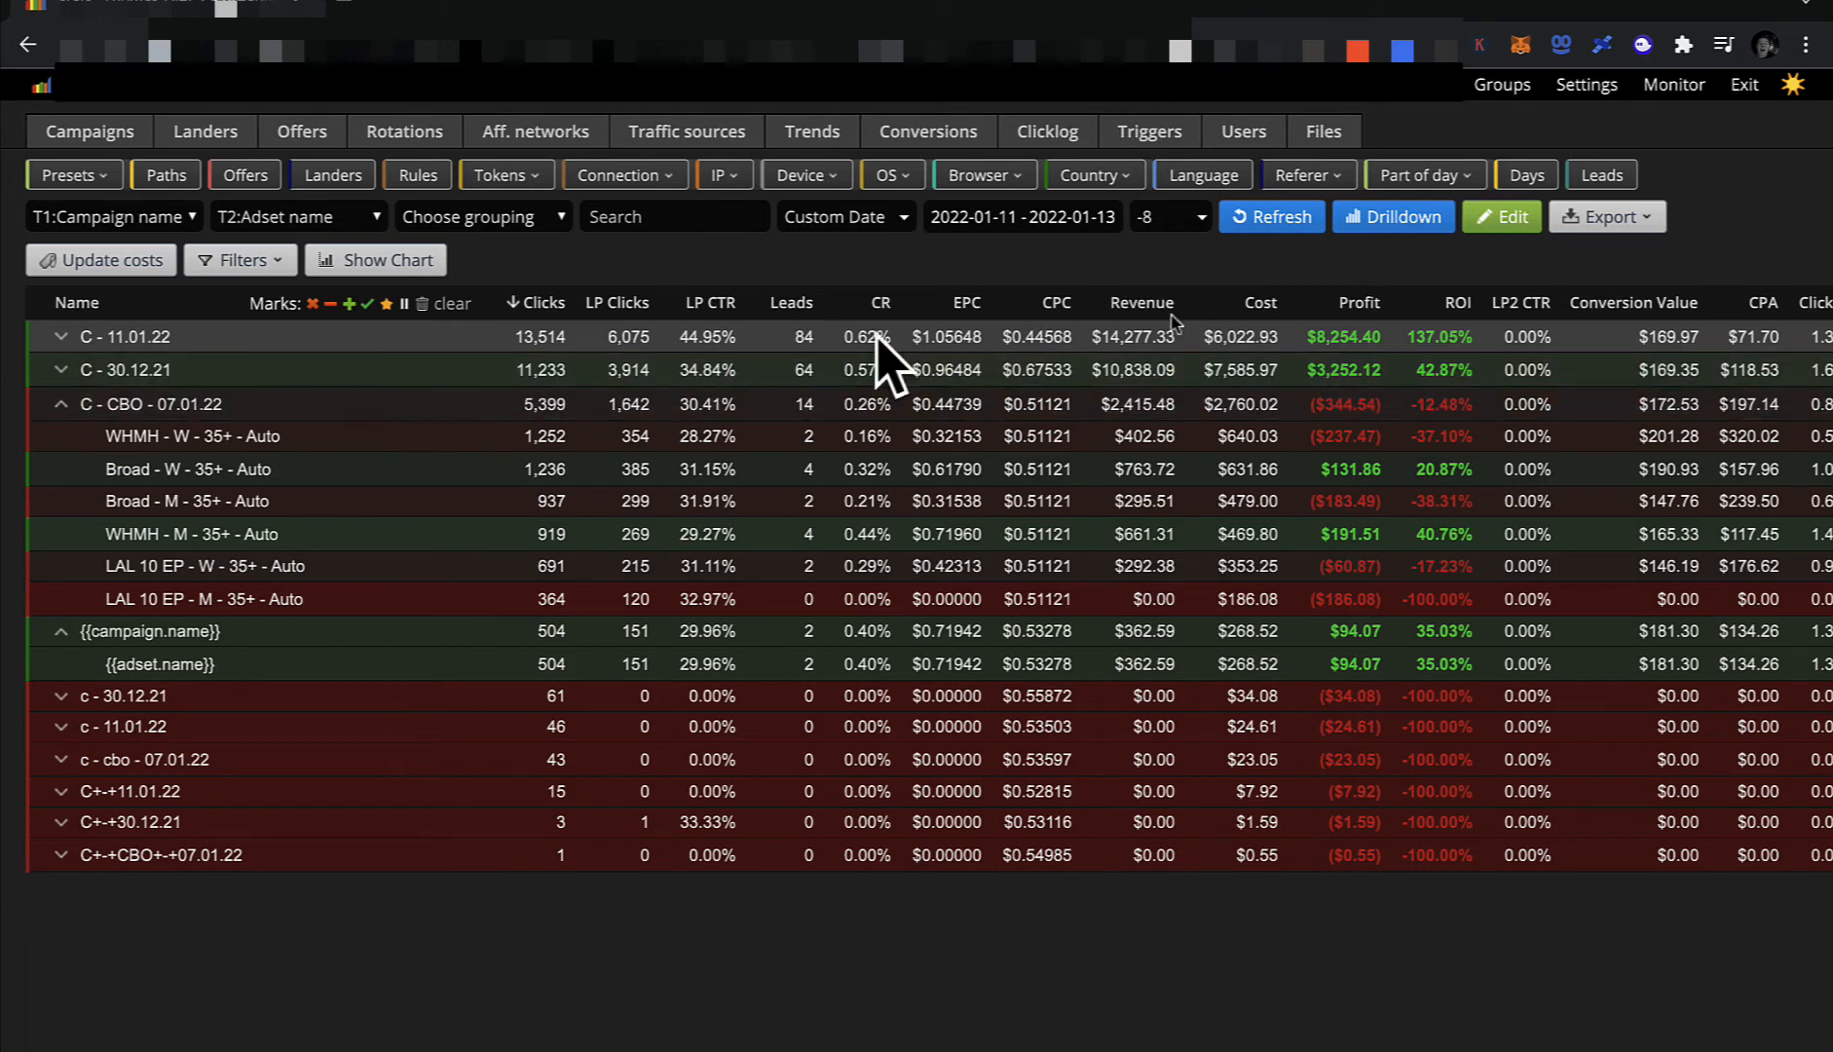
{"action": "left_click", "coordinate": [1377, 229]}
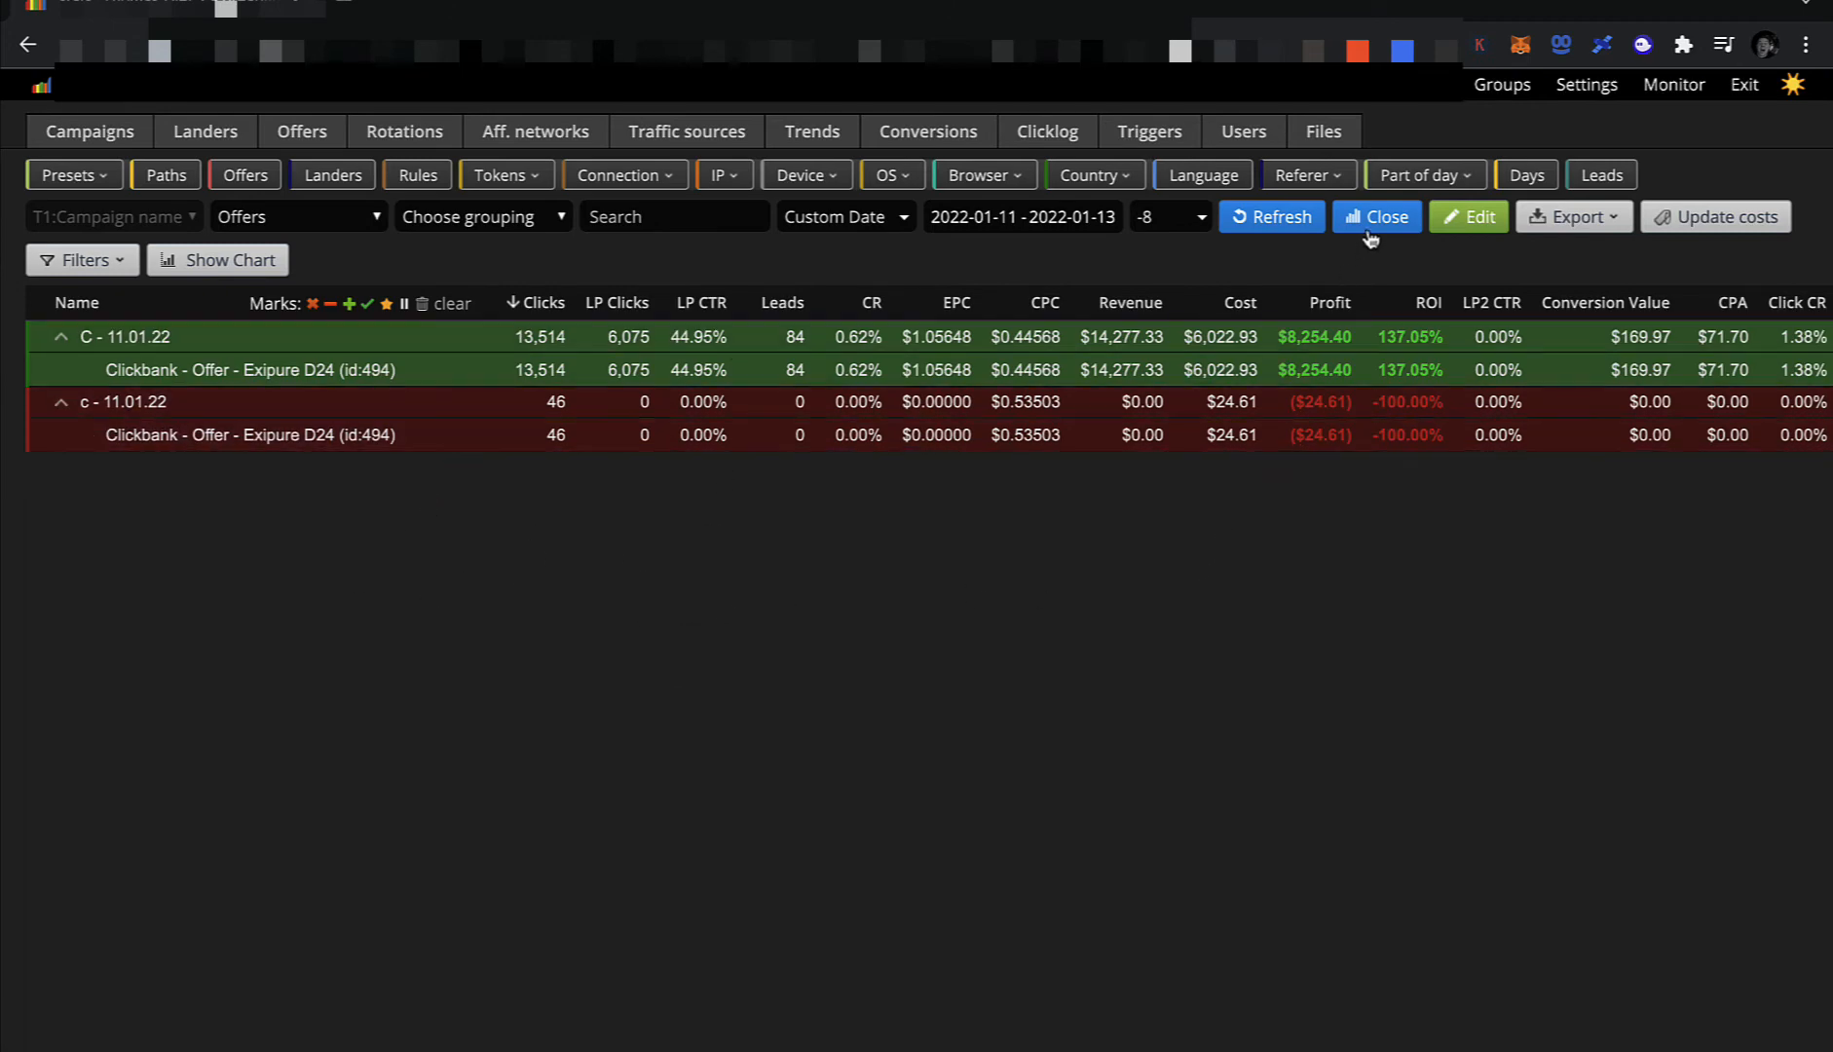
{"action": "left_click", "coordinate": [1130, 186]}
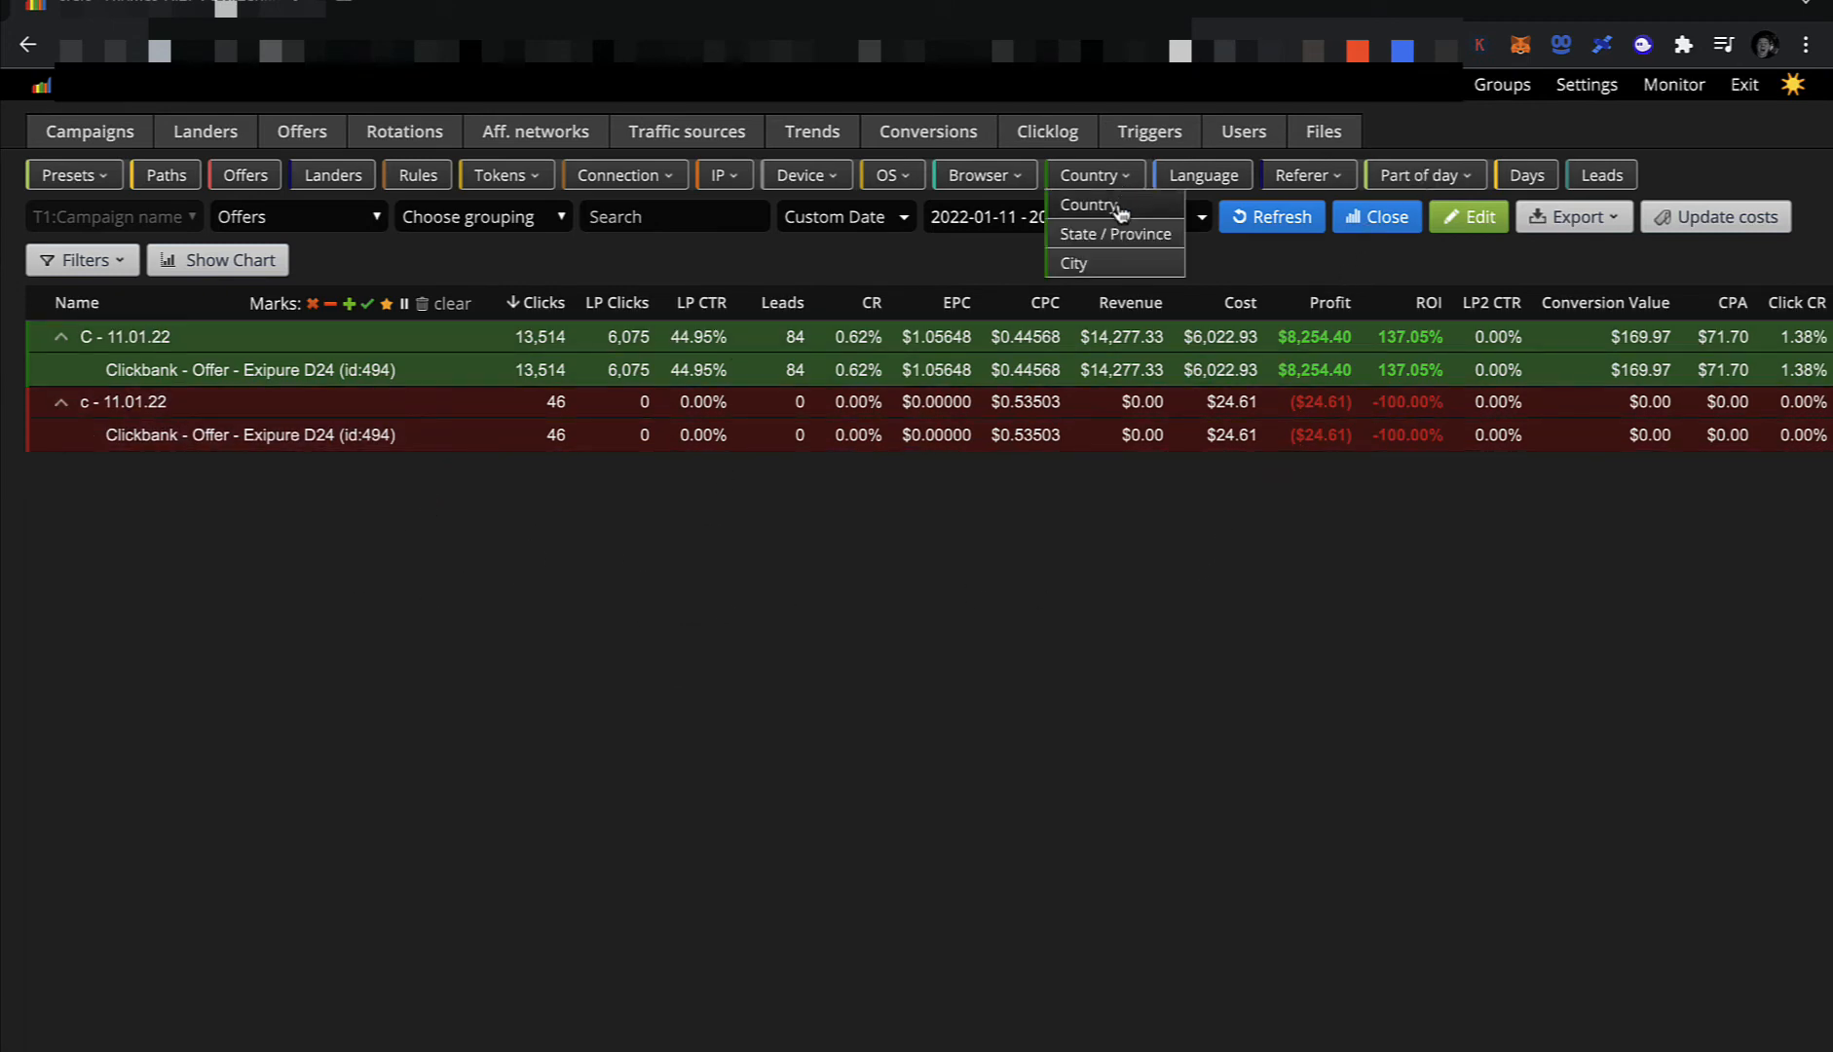
{"action": "left_click", "coordinate": [1121, 209]}
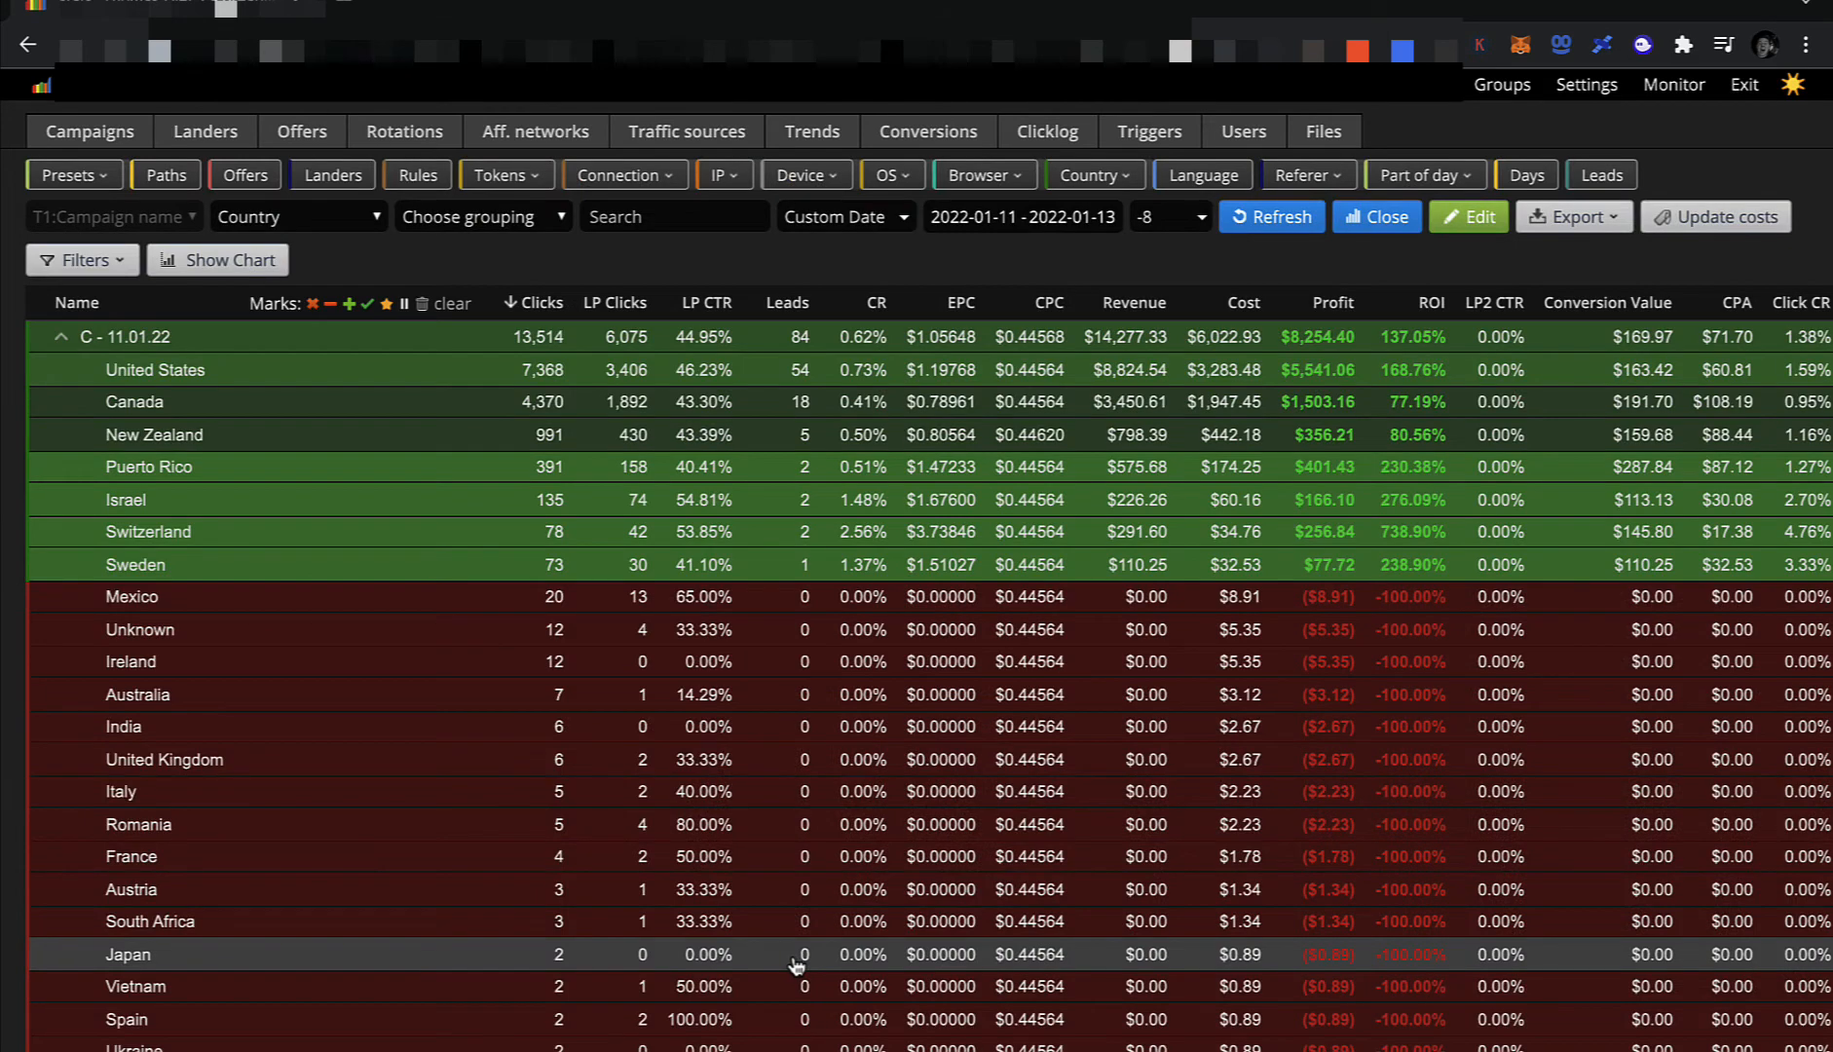
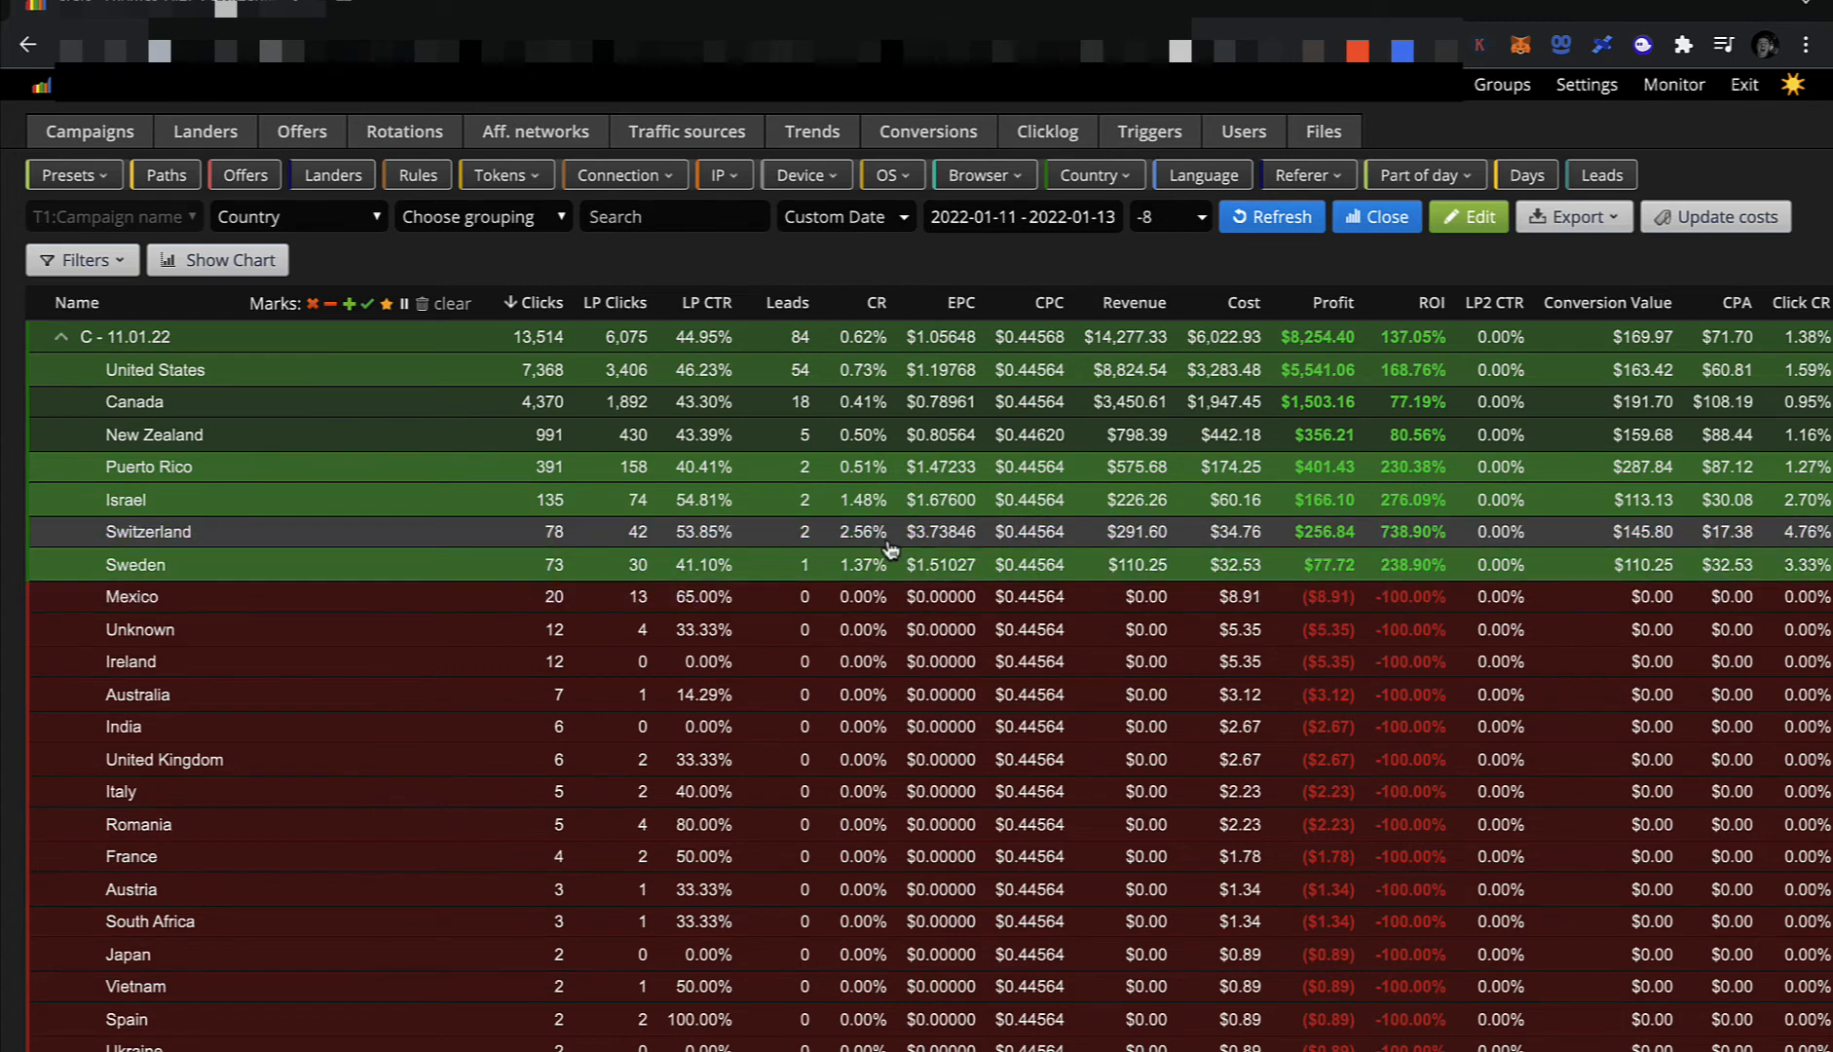
Break down the C - 11.01.22 results by hour of day and examine the morning hours' clicks.
{"action": "left_click", "coordinate": [1412, 181]}
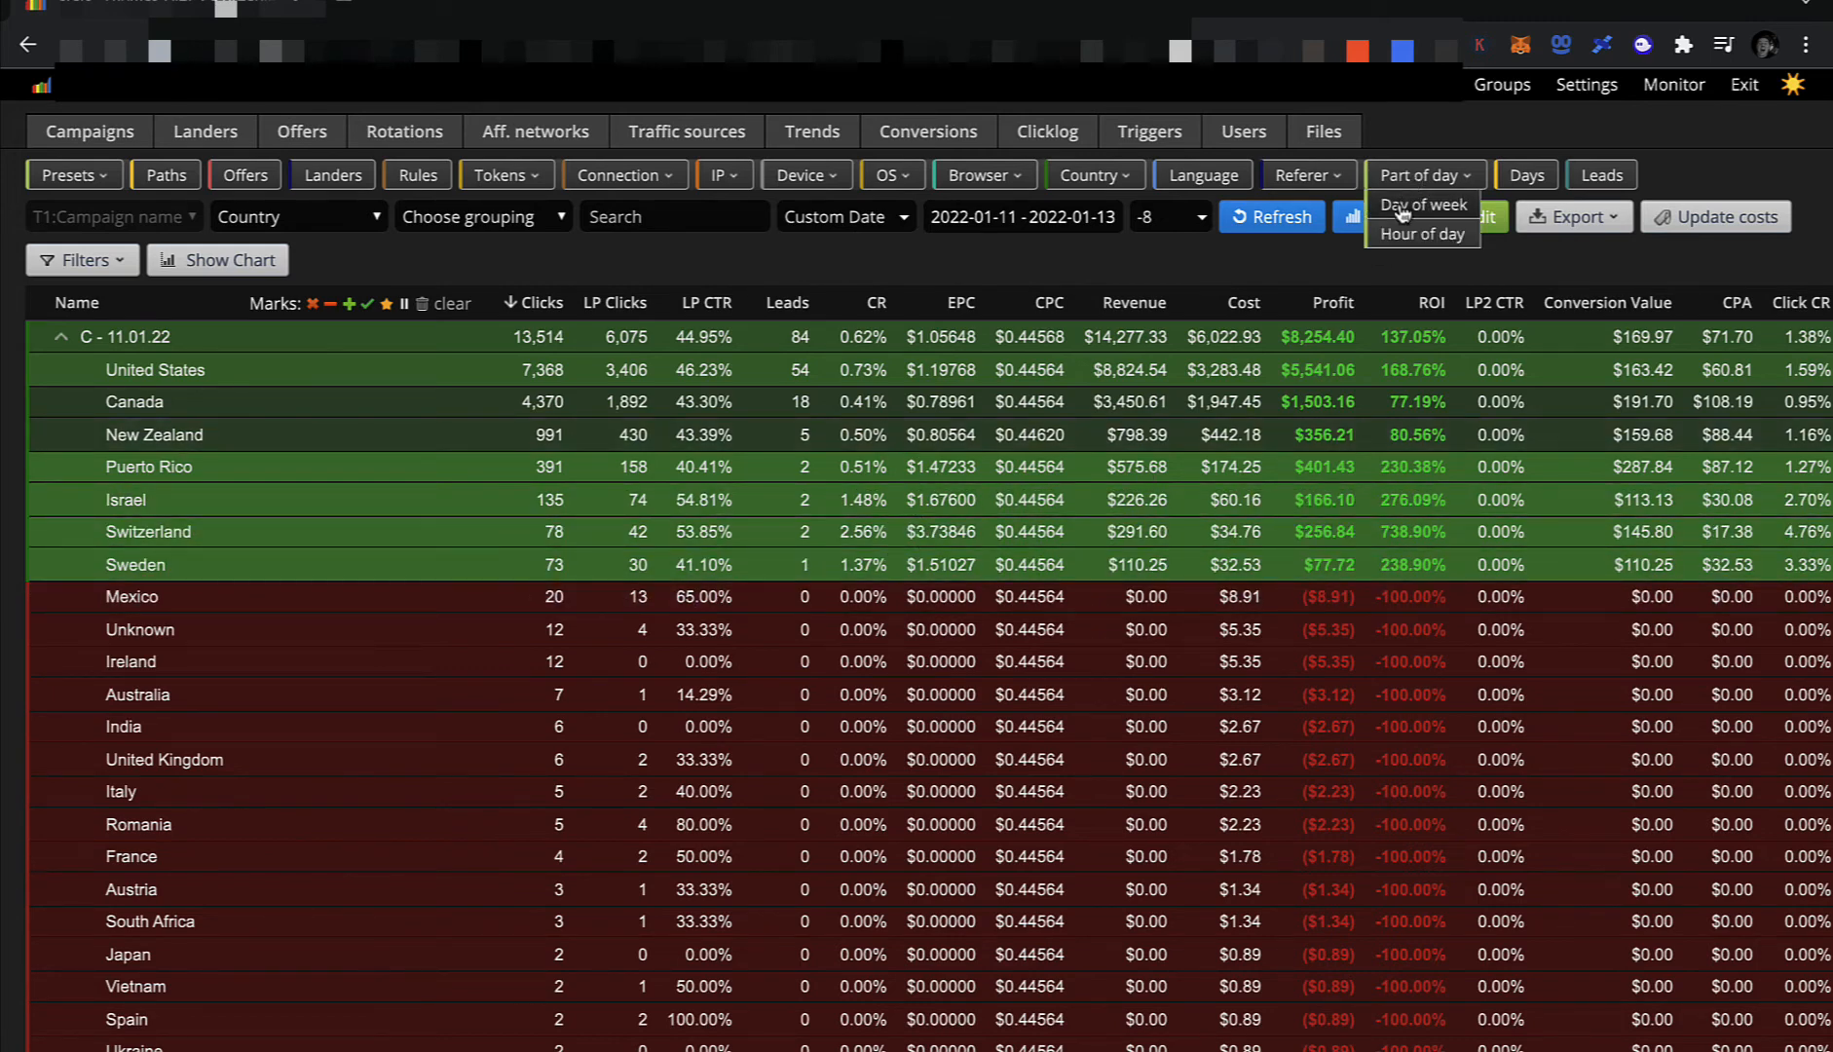
{"action": "left_click", "coordinate": [1405, 234]}
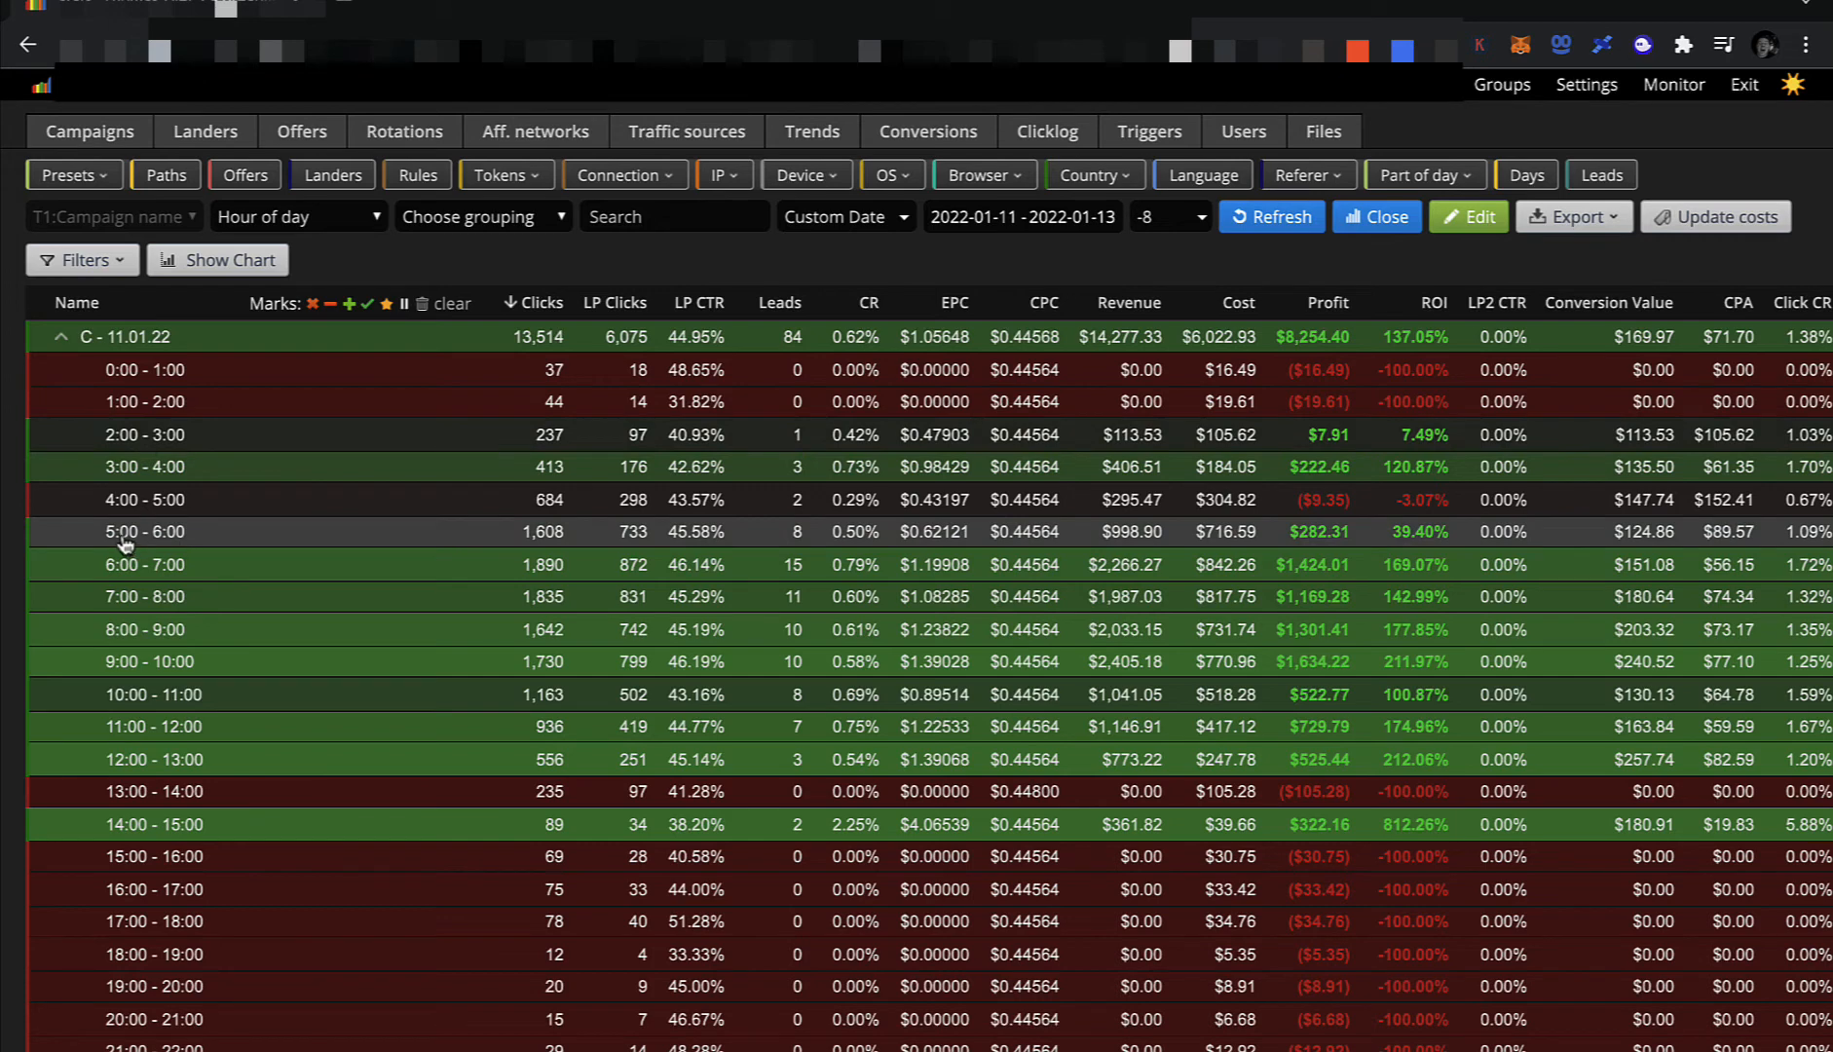
{"action": "left_click_drag", "start_coordinate": [507, 539], "coordinate": [621, 687]}
{"action": "left_click_drag", "start_coordinate": [596, 471], "coordinate": [601, 434]}
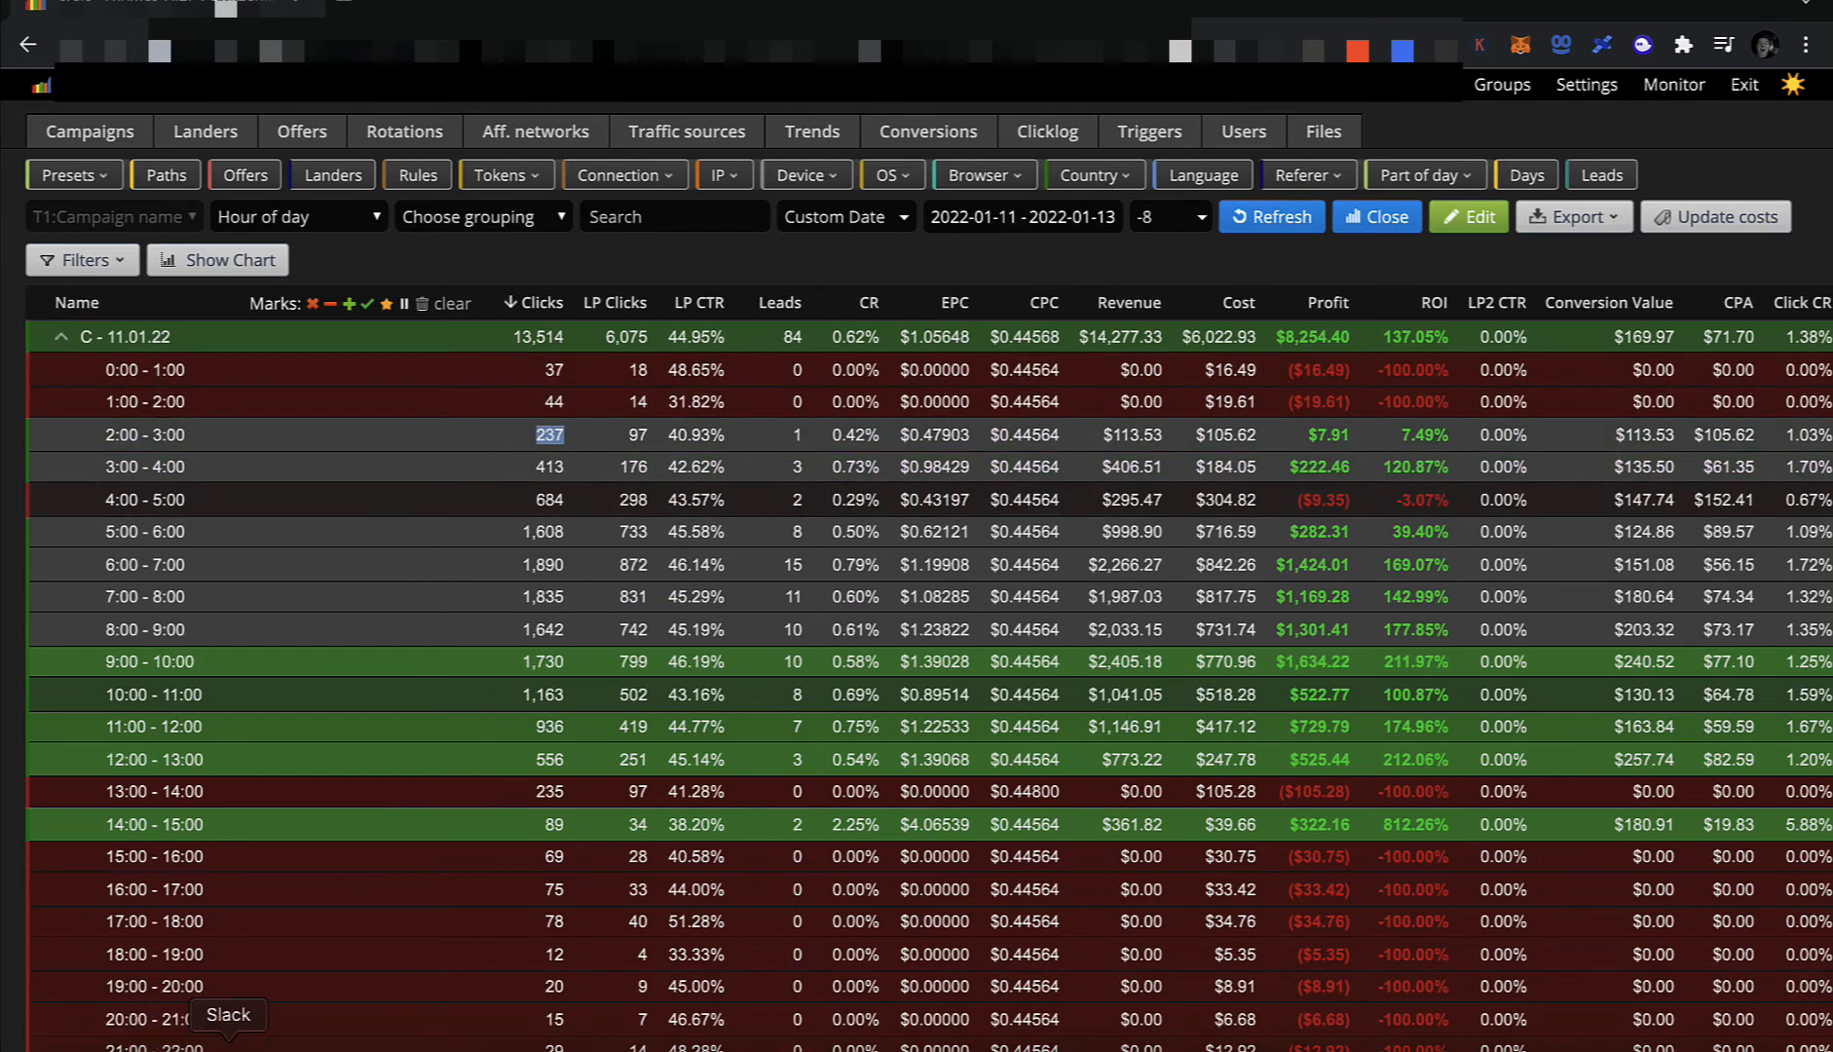
Open the ad scheduling settings of the Broad - M - 35+ - Auto and Broad - W - 35+ - Auto ad sets in Ads Manager.
{"action": "left_click", "coordinate": [272, 1046]}
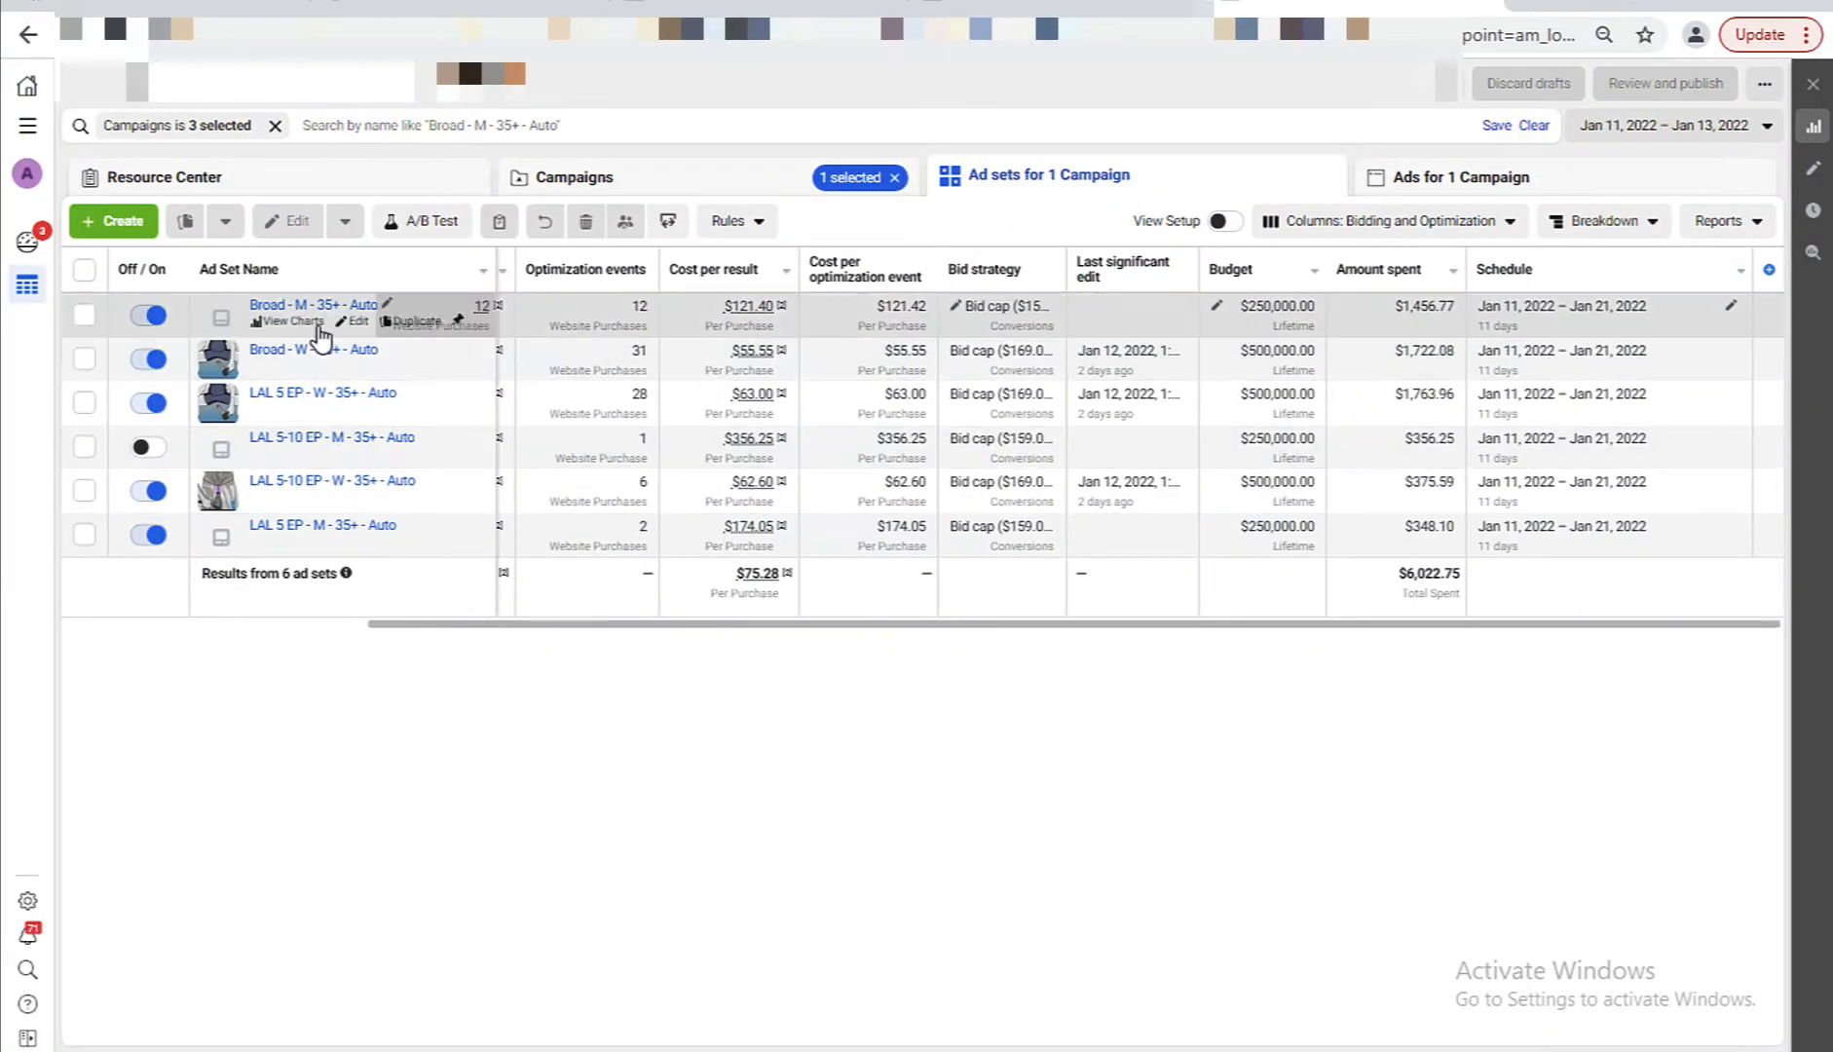
{"action": "left_click", "coordinate": [359, 322]}
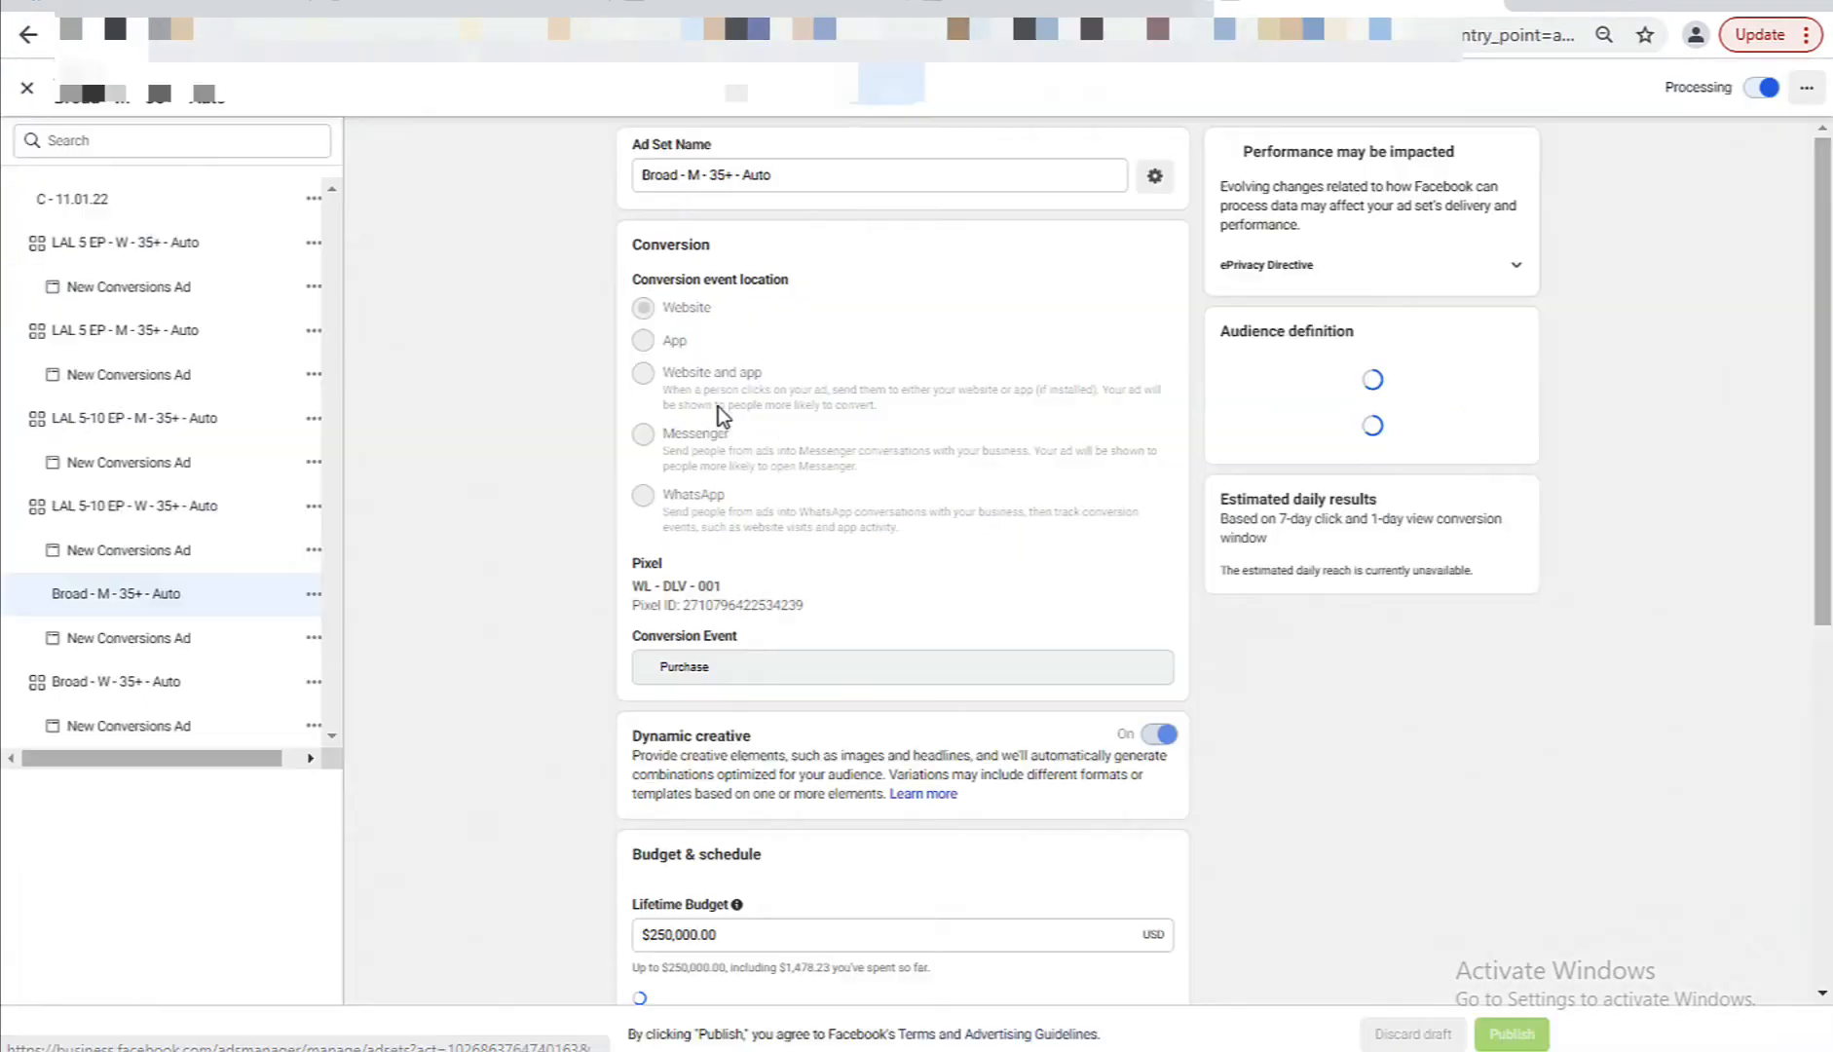
{"action": "scroll", "coordinate": [826, 490], "scroll_direction": "down", "scroll_amount": 4}
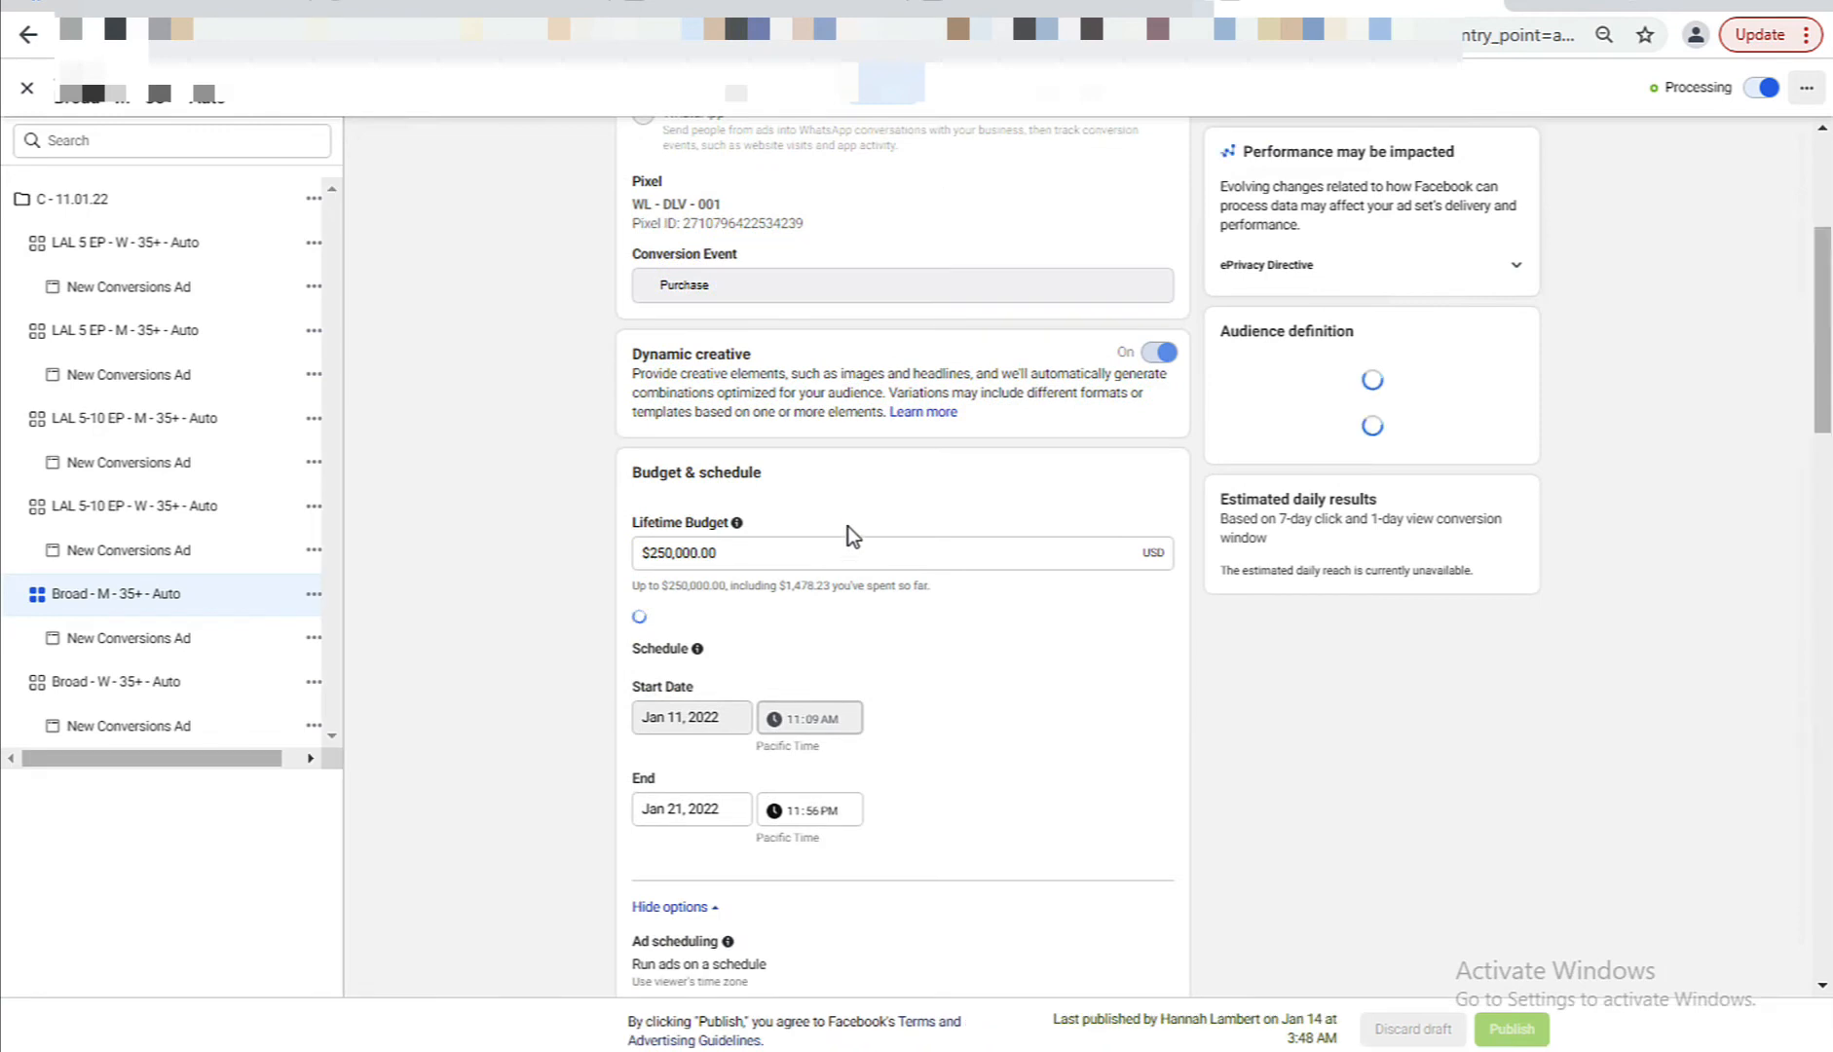
{"action": "scroll", "coordinate": [965, 620], "scroll_direction": "down", "scroll_amount": 5}
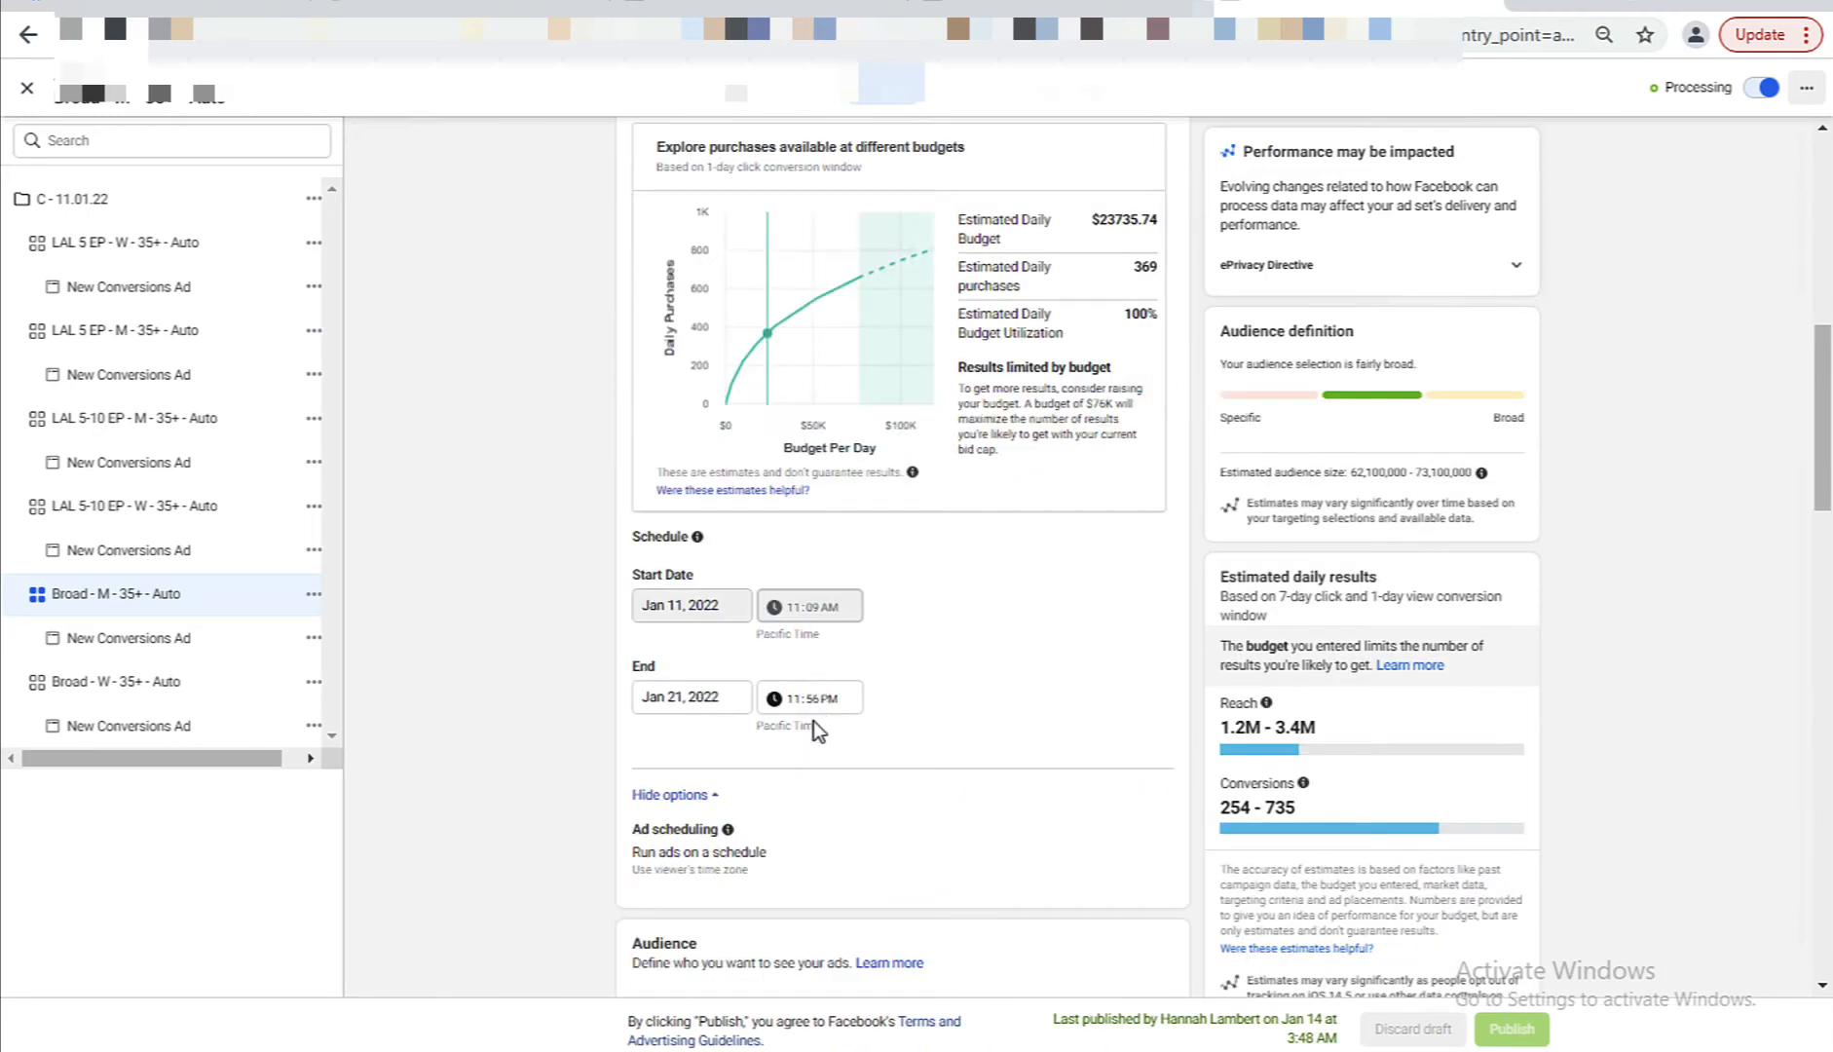
{"action": "left_click", "coordinate": [1139, 833]}
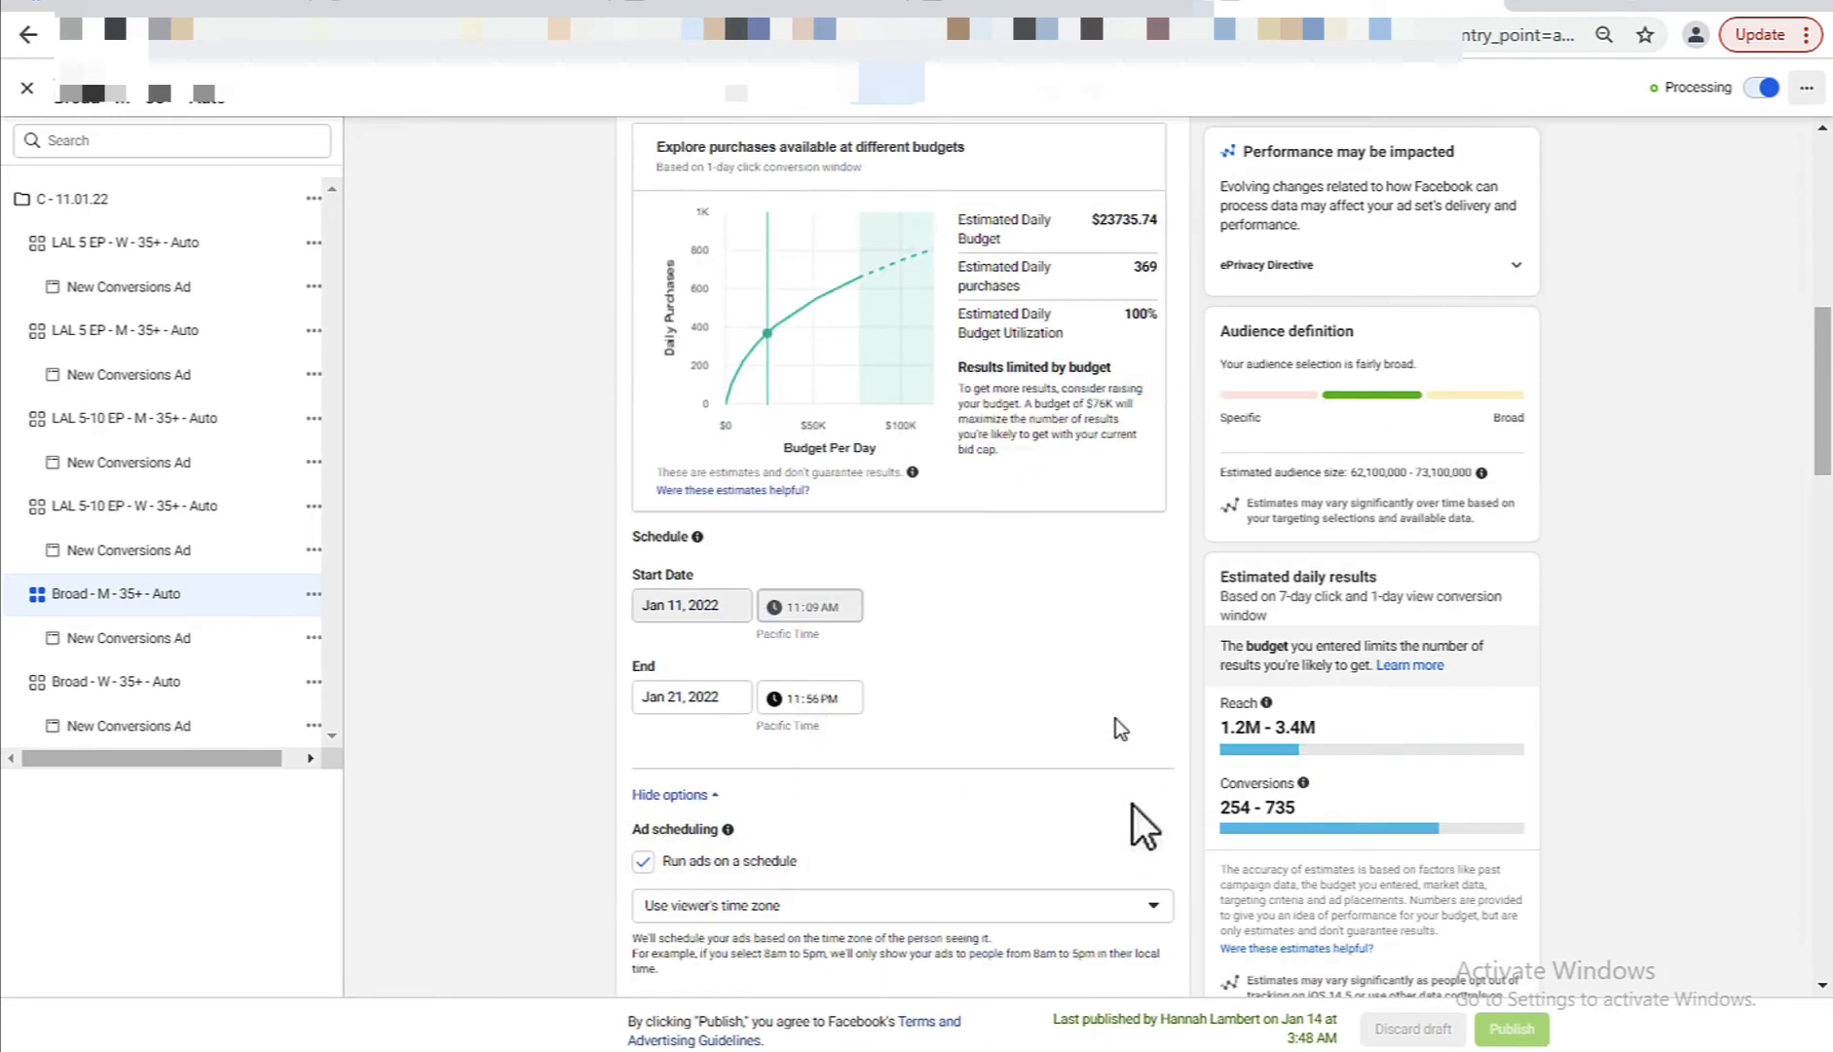
{"action": "scroll", "coordinate": [1025, 617], "scroll_direction": "down", "scroll_amount": 5}
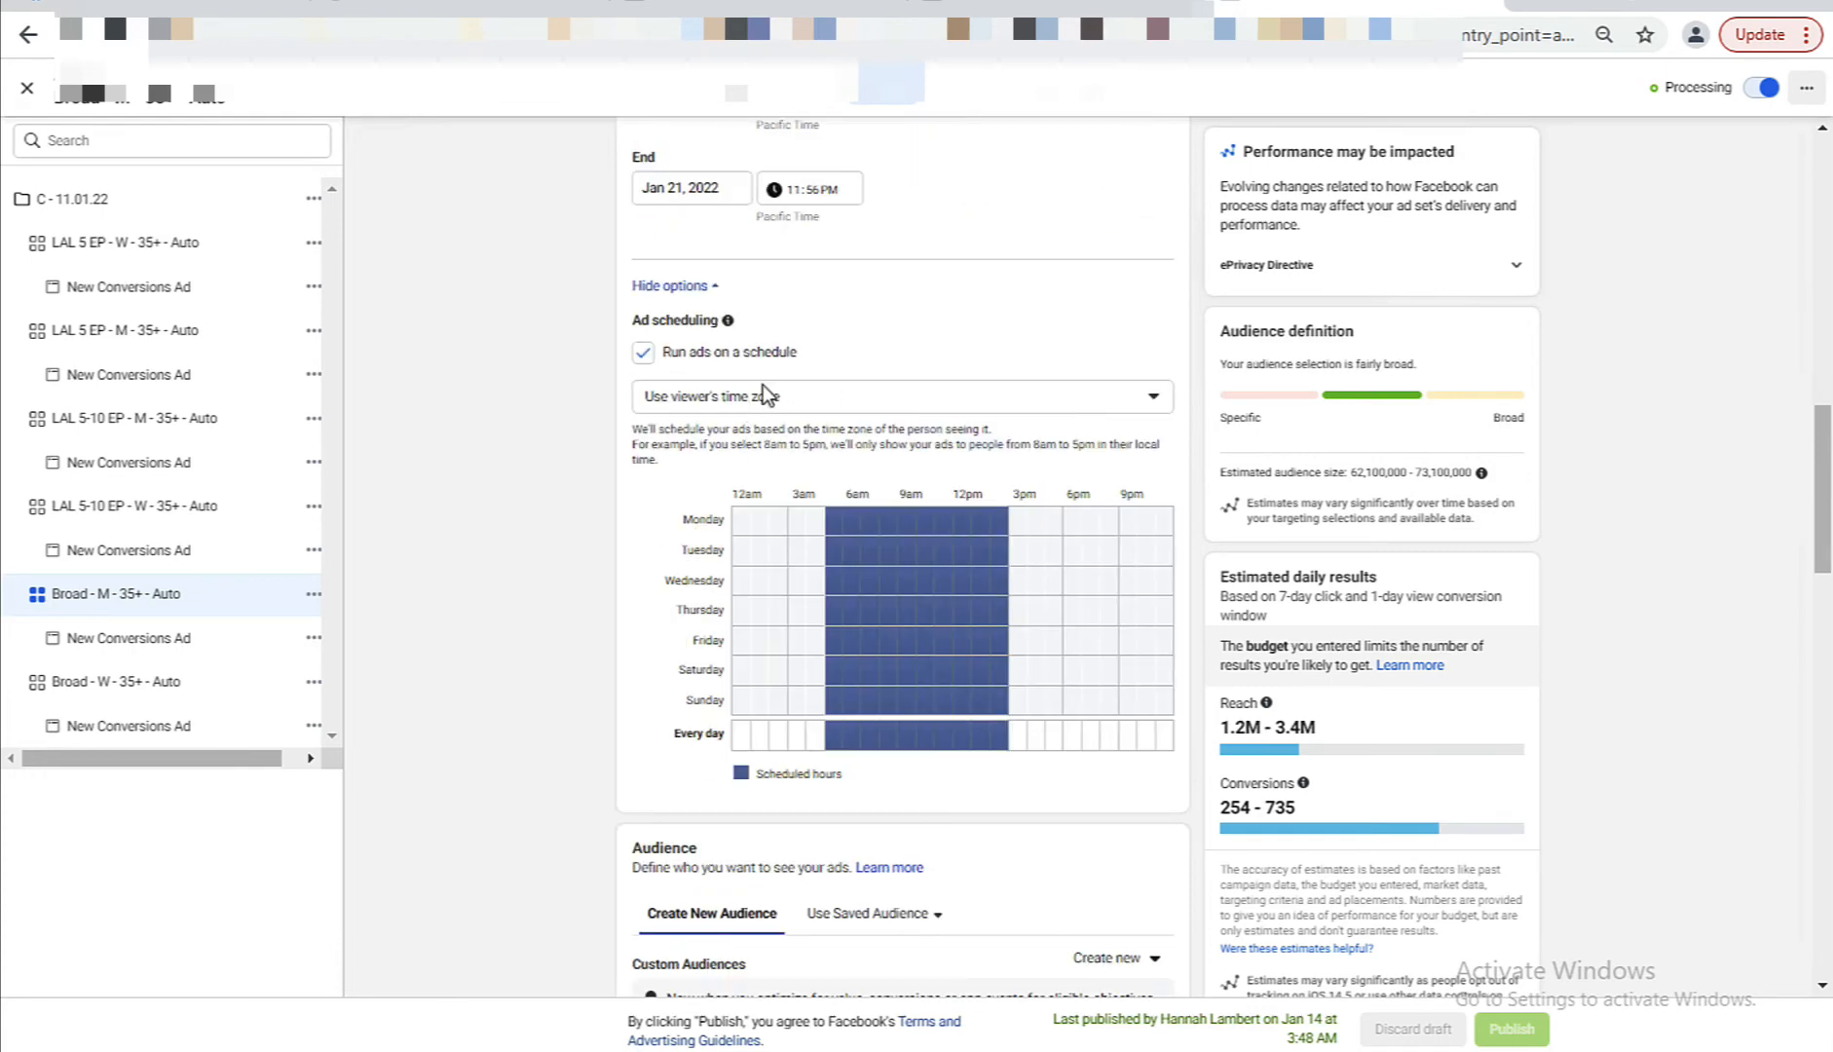
{"action": "left_click", "coordinate": [147, 689]}
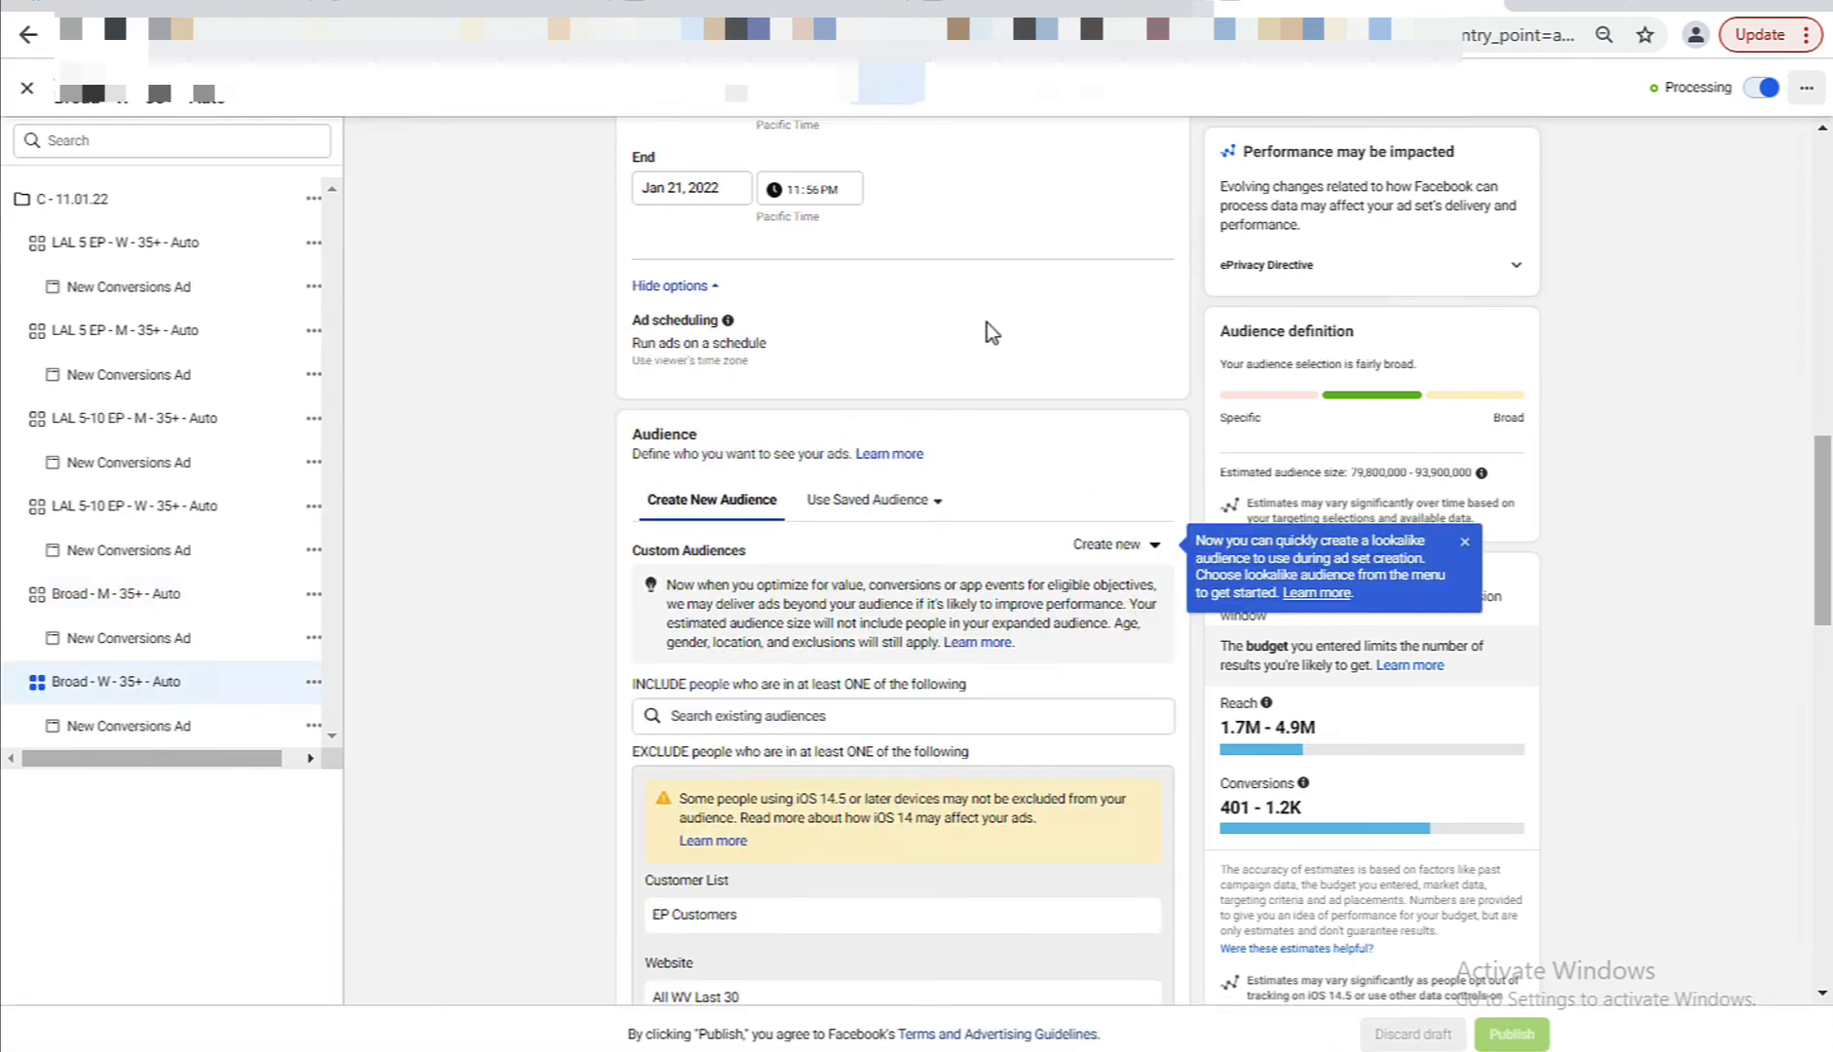
{"action": "left_click", "coordinate": [1147, 322]}
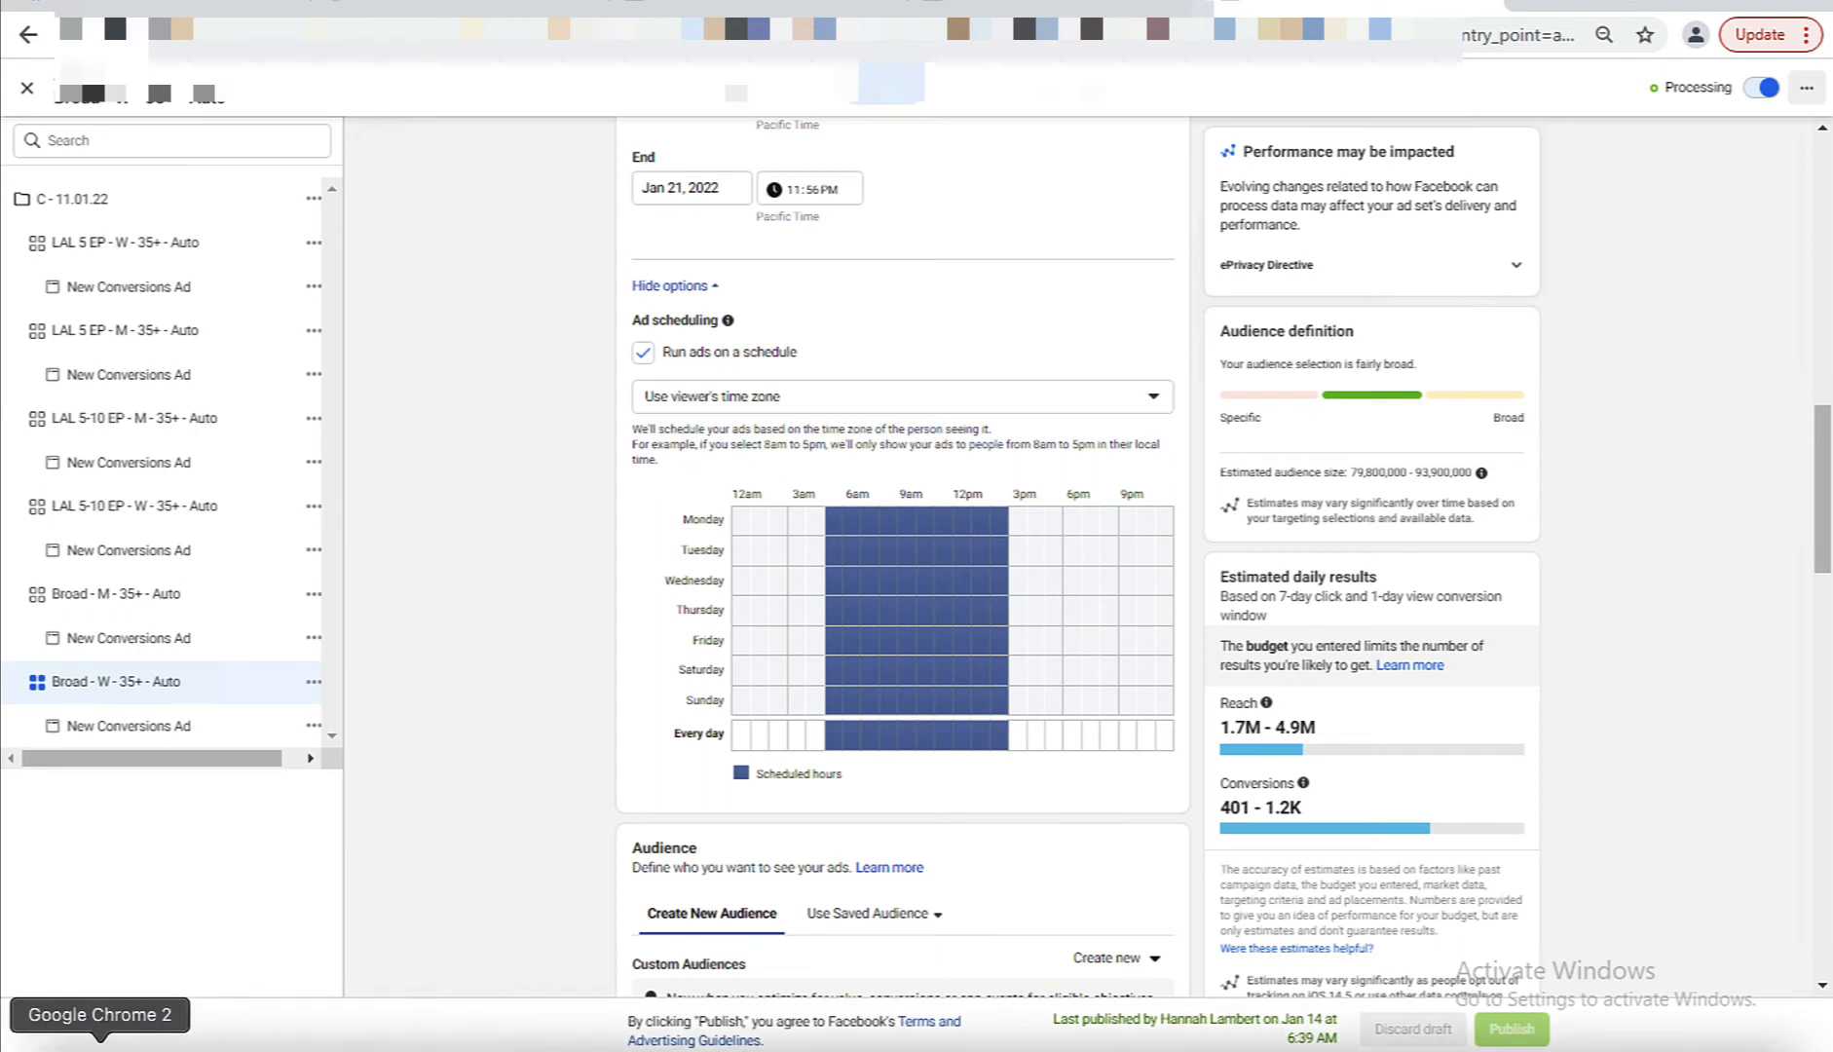
Examine C - 11.01.22's hourly results and overall ROI in the tracker, and return to the Broad - W - 35+ - Auto ad schedule.
{"action": "left_click", "coordinate": [100, 1044]}
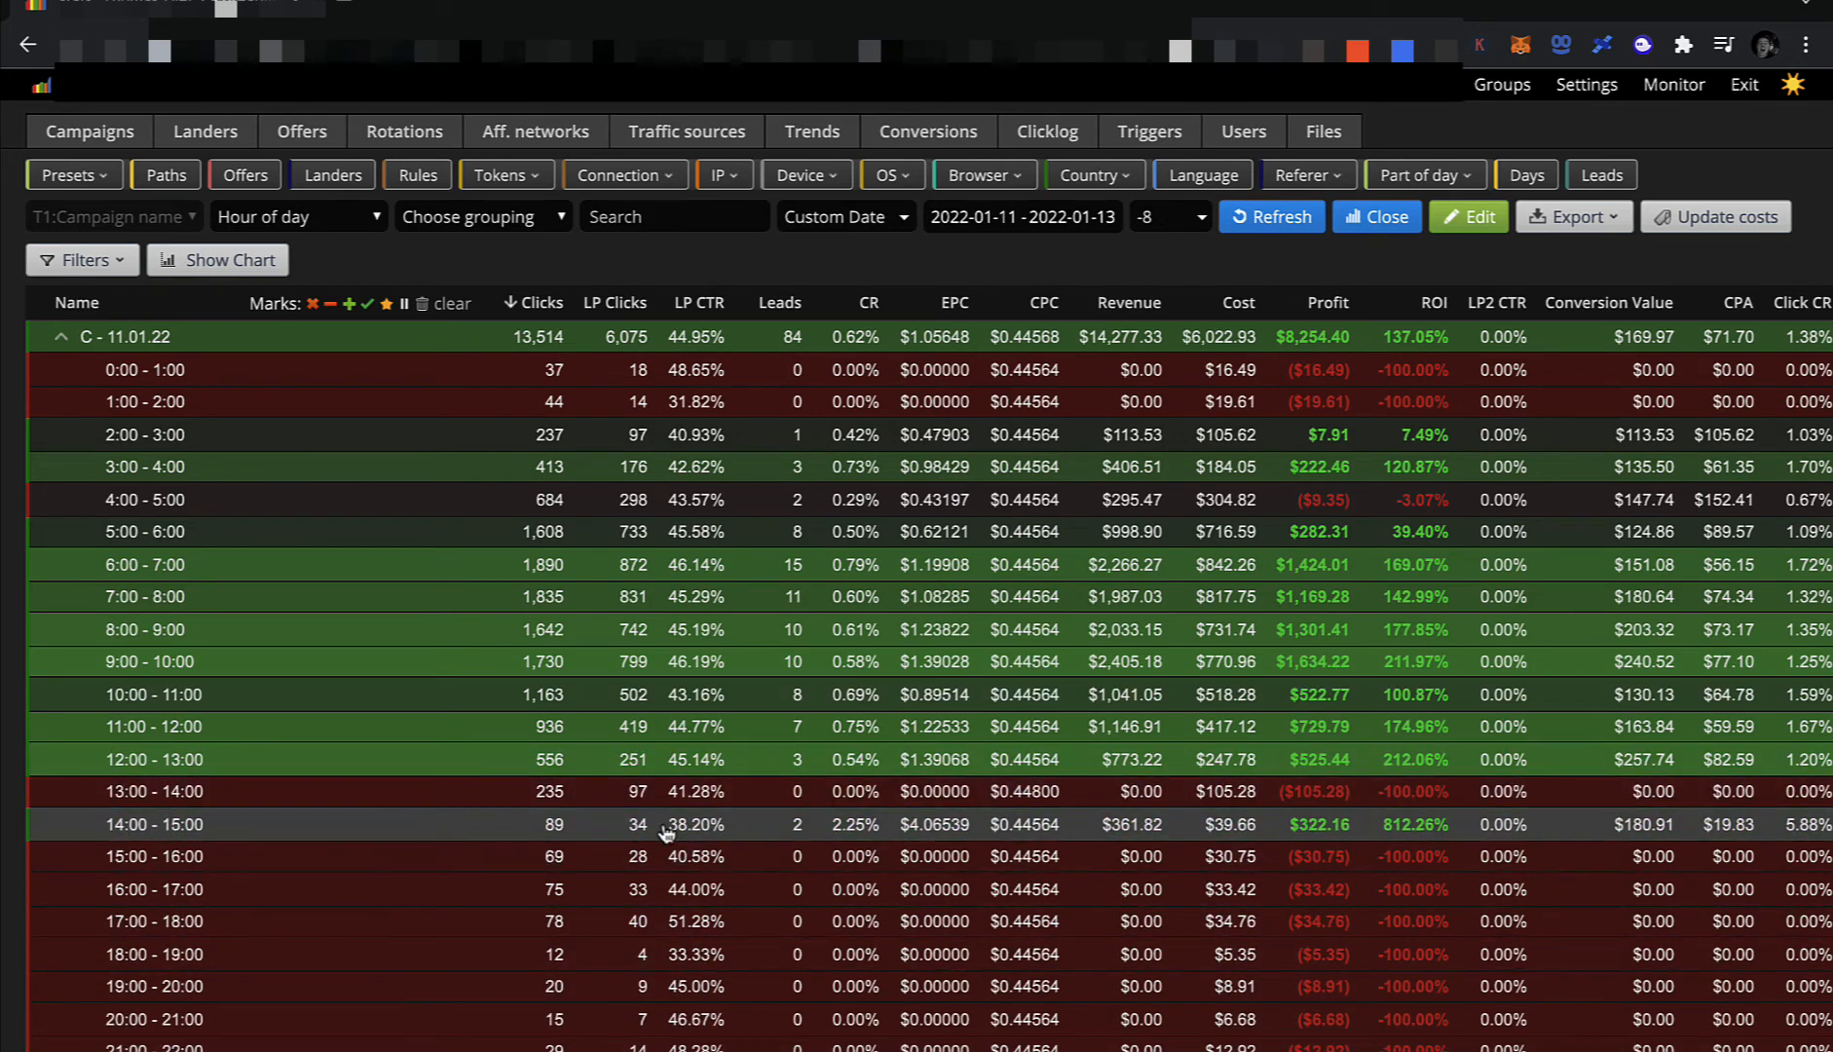
{"action": "scroll", "coordinate": [579, 828], "scroll_direction": "down", "scroll_amount": 1}
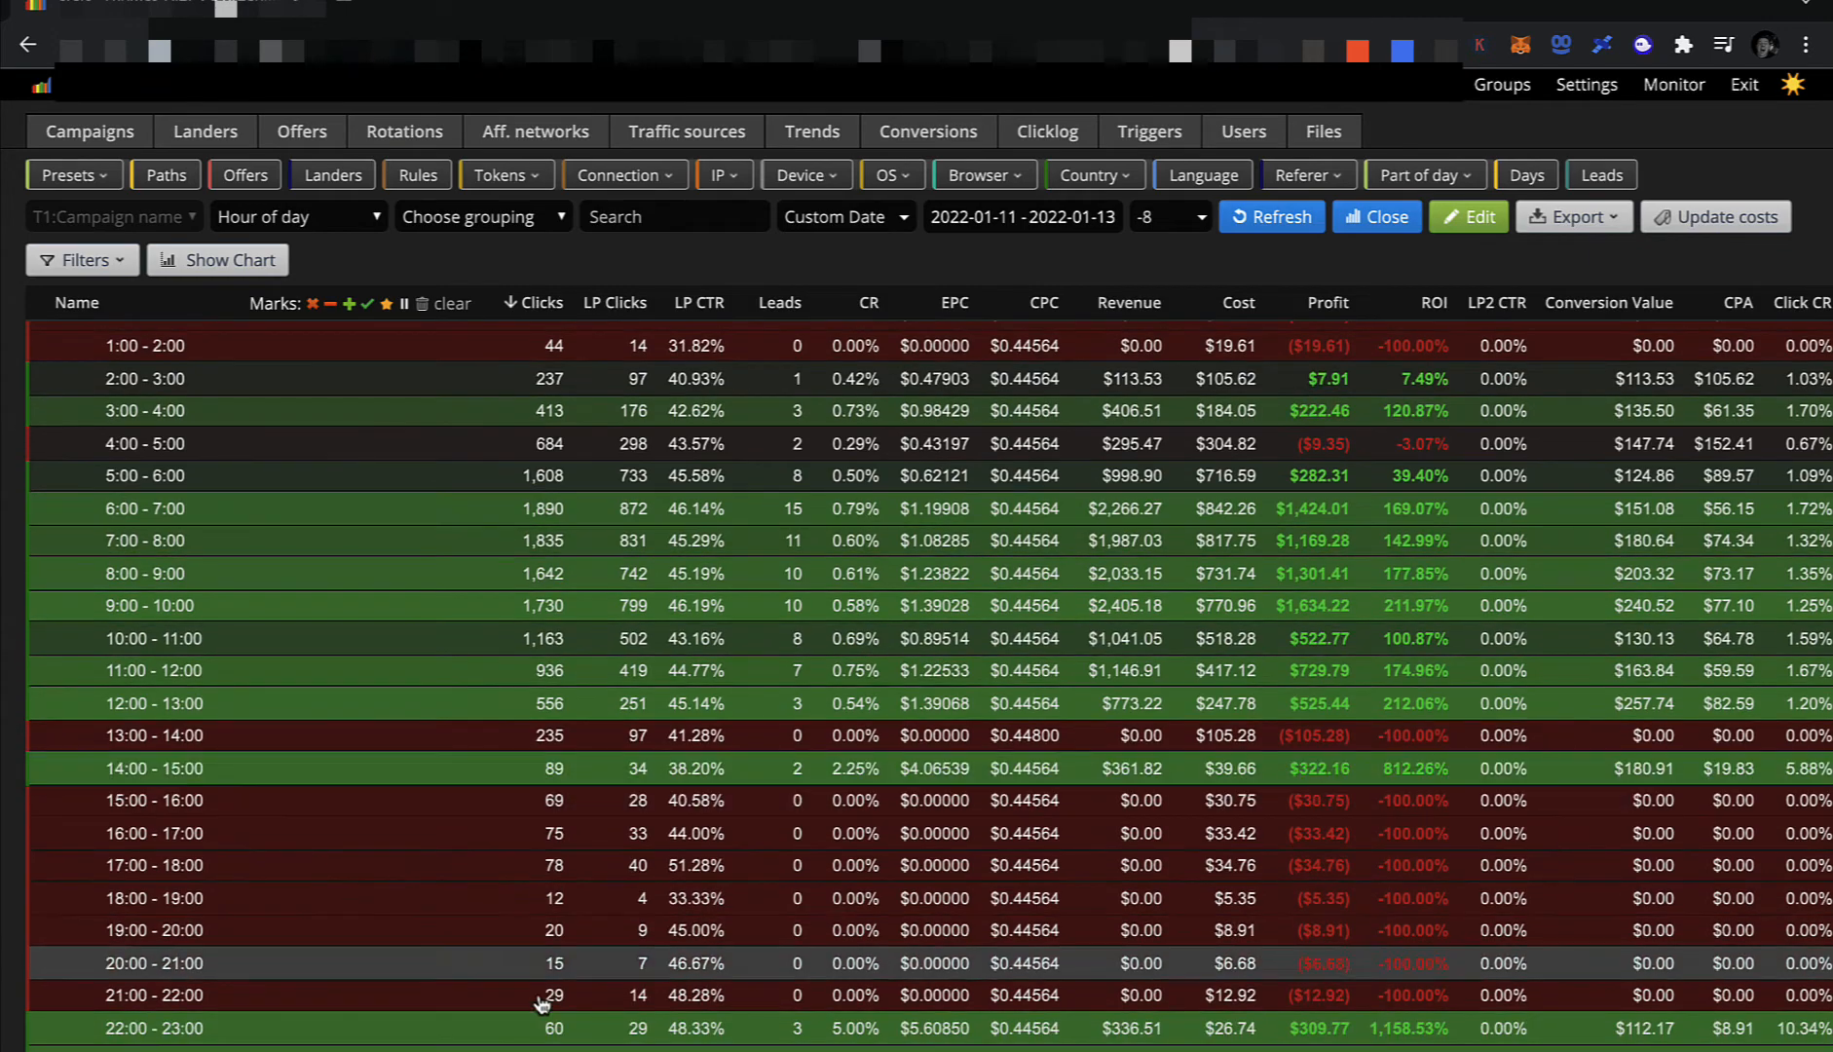
{"action": "scroll", "coordinate": [537, 905], "scroll_direction": "down", "scroll_amount": 1}
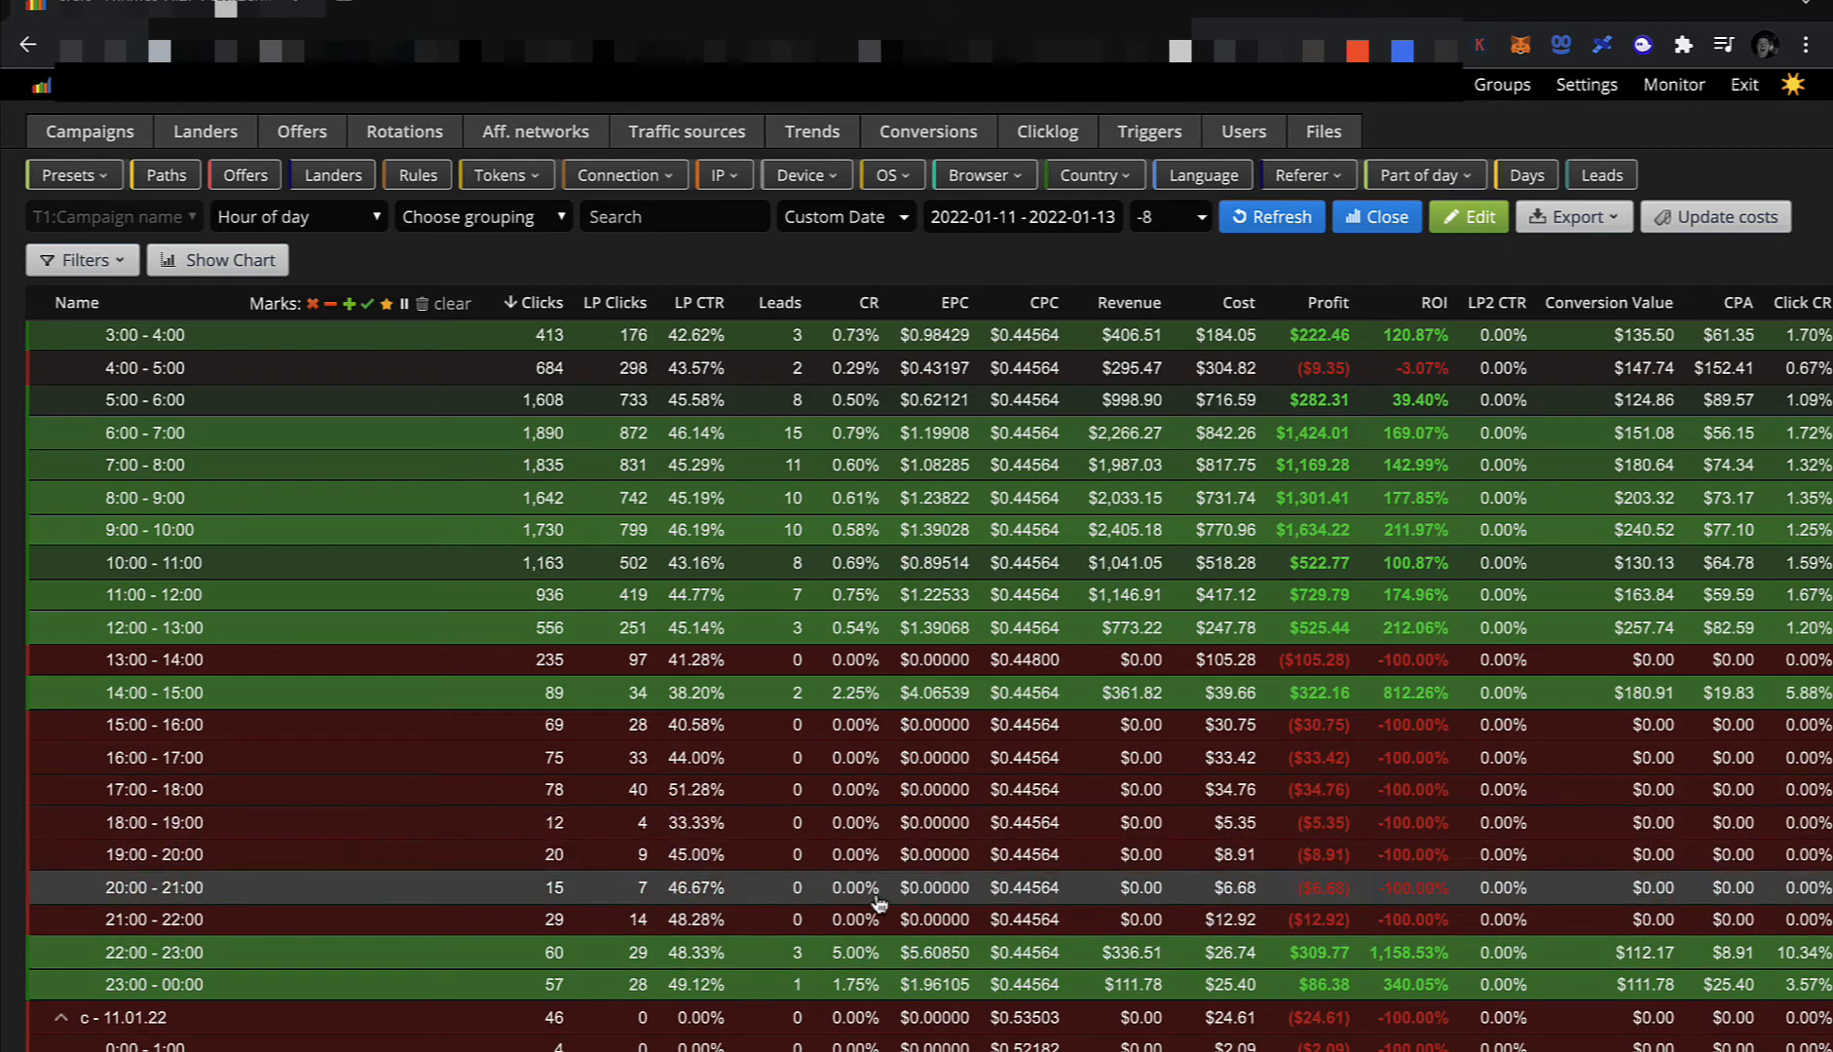
{"action": "scroll", "coordinate": [857, 789], "scroll_direction": "up", "scroll_amount": 1}
{"action": "scroll", "coordinate": [857, 784], "scroll_direction": "up", "scroll_amount": 2}
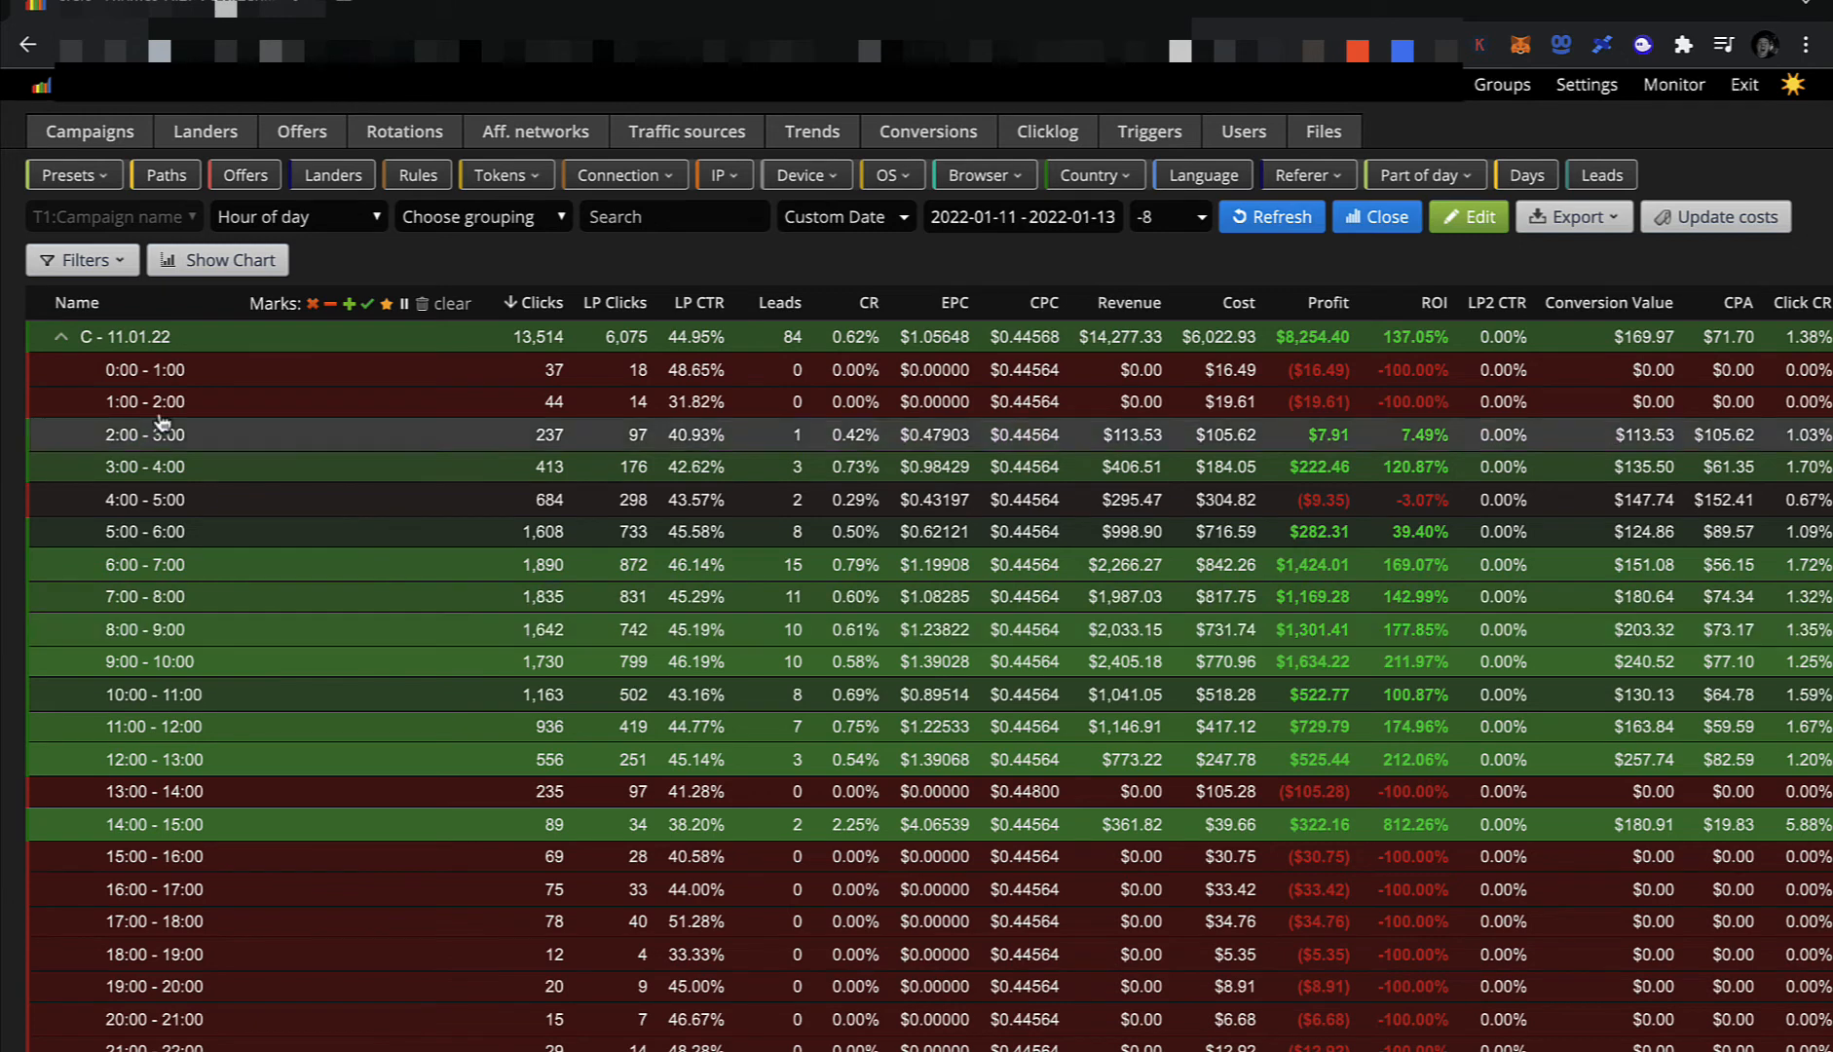
{"action": "left_click", "coordinate": [61, 336]}
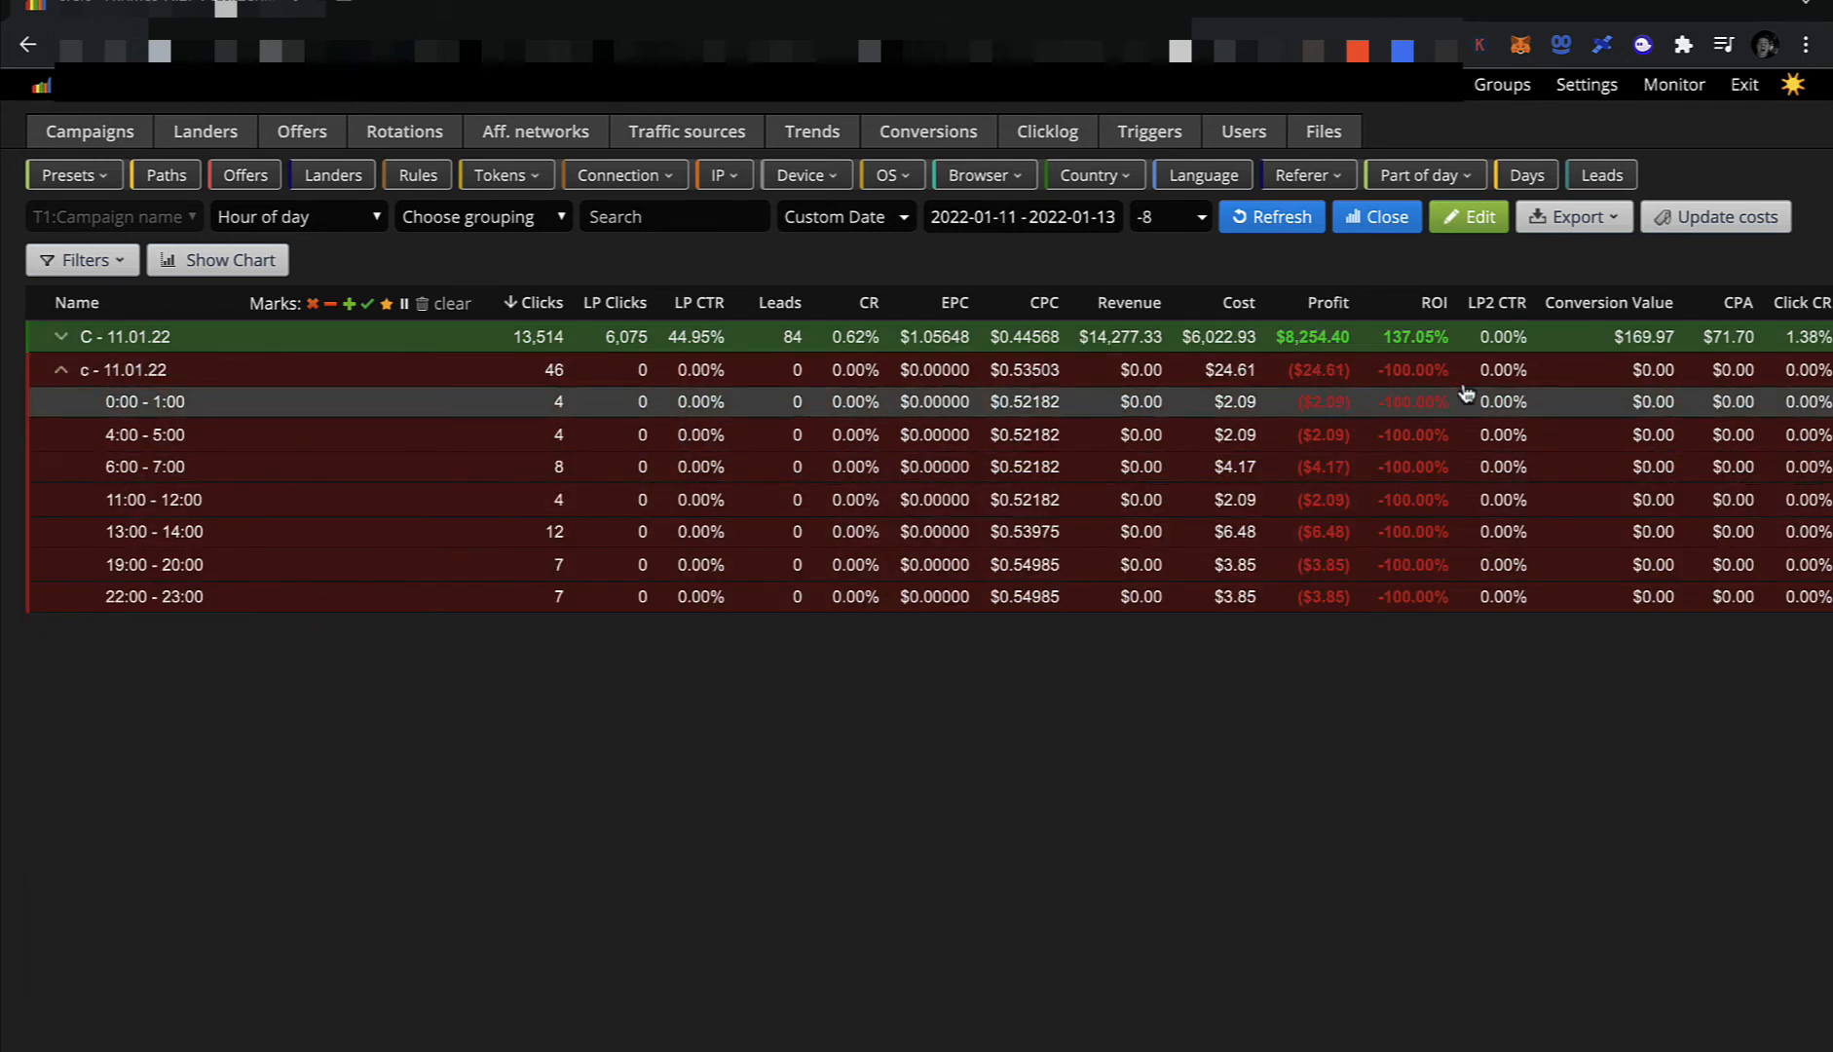
{"action": "left_click_drag", "start_coordinate": [1383, 337], "coordinate": [1468, 351]}
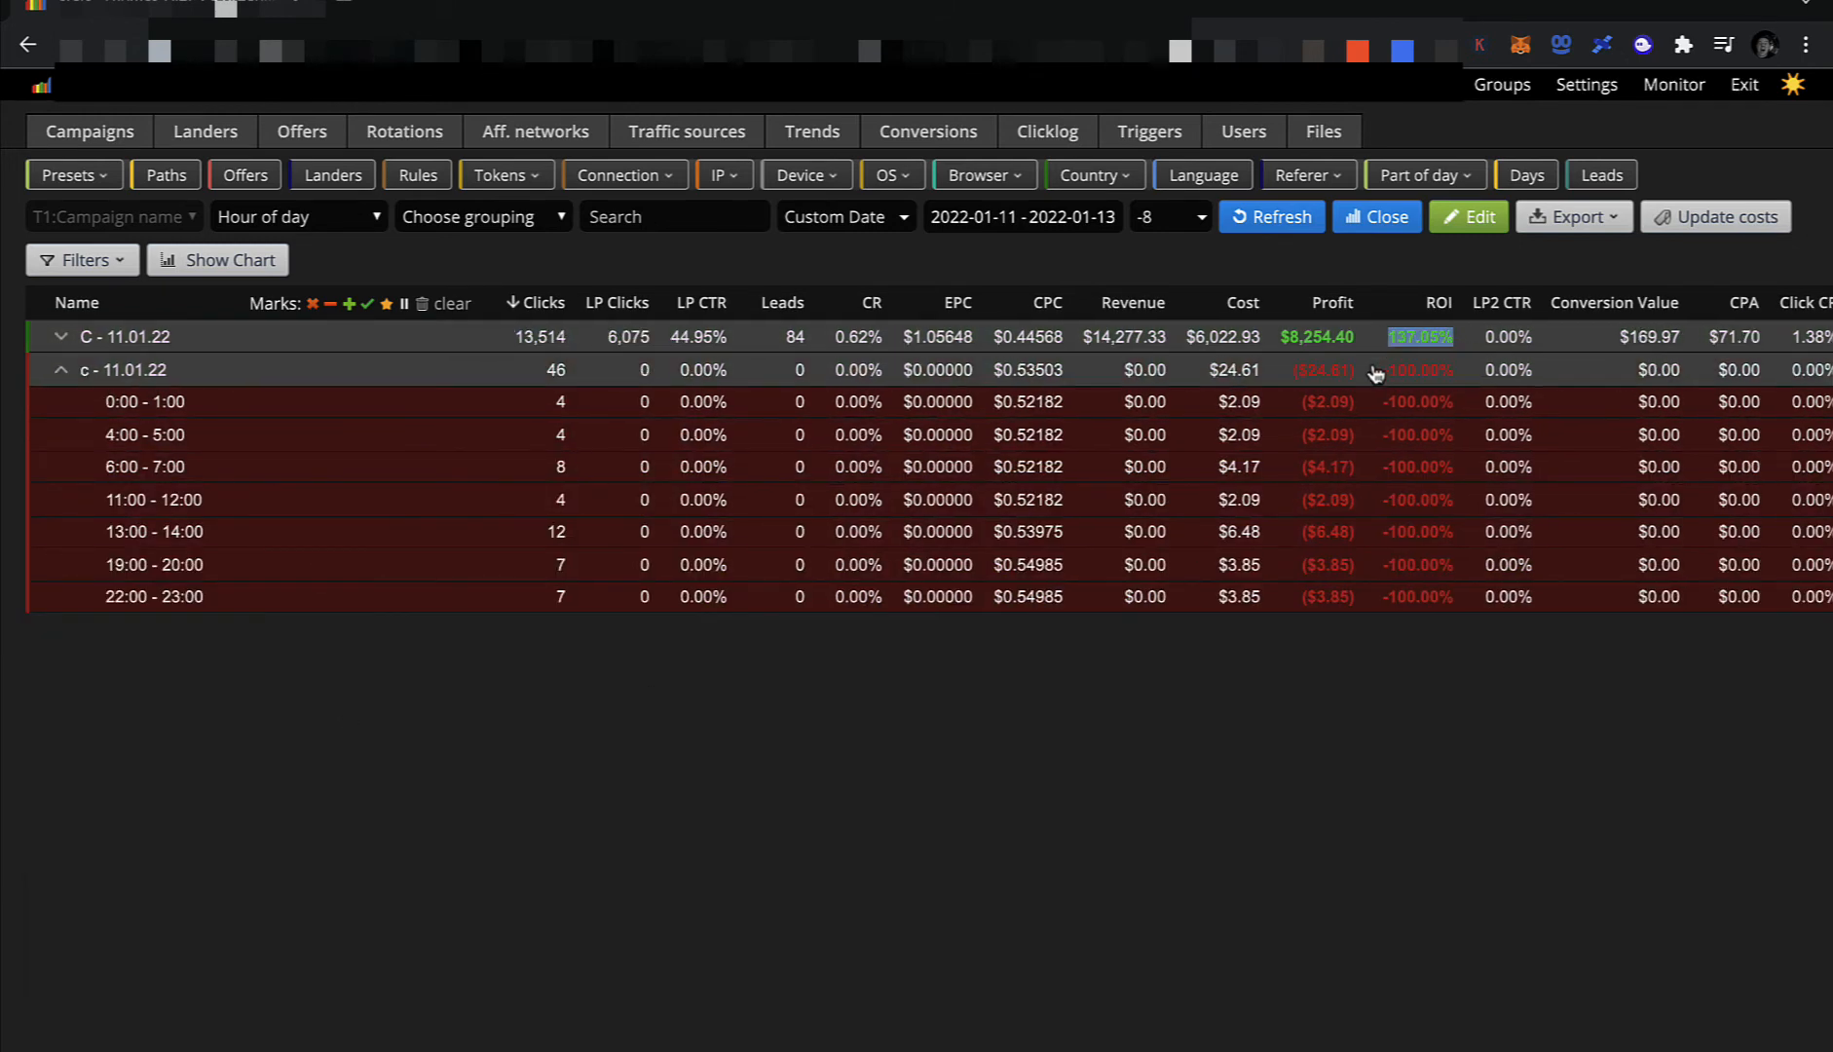
{"action": "left_click", "coordinate": [60, 337]}
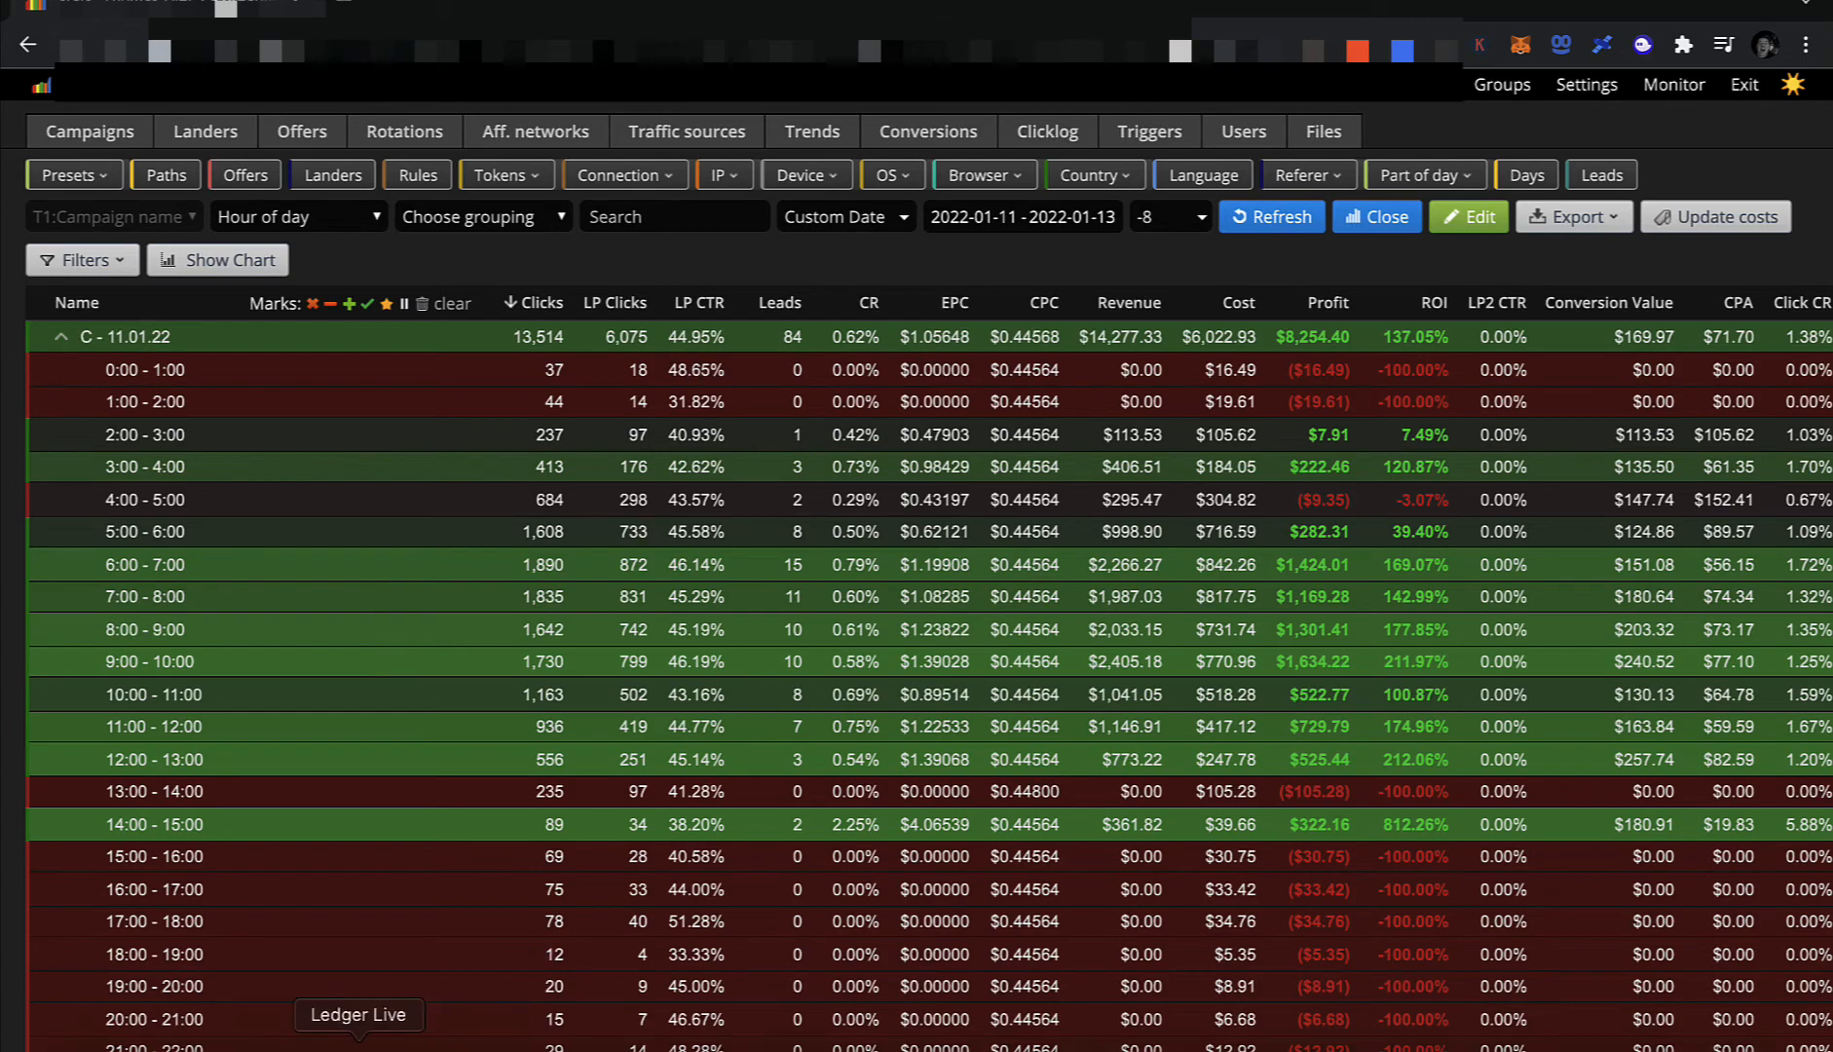
{"action": "left_click", "coordinate": [272, 1048]}
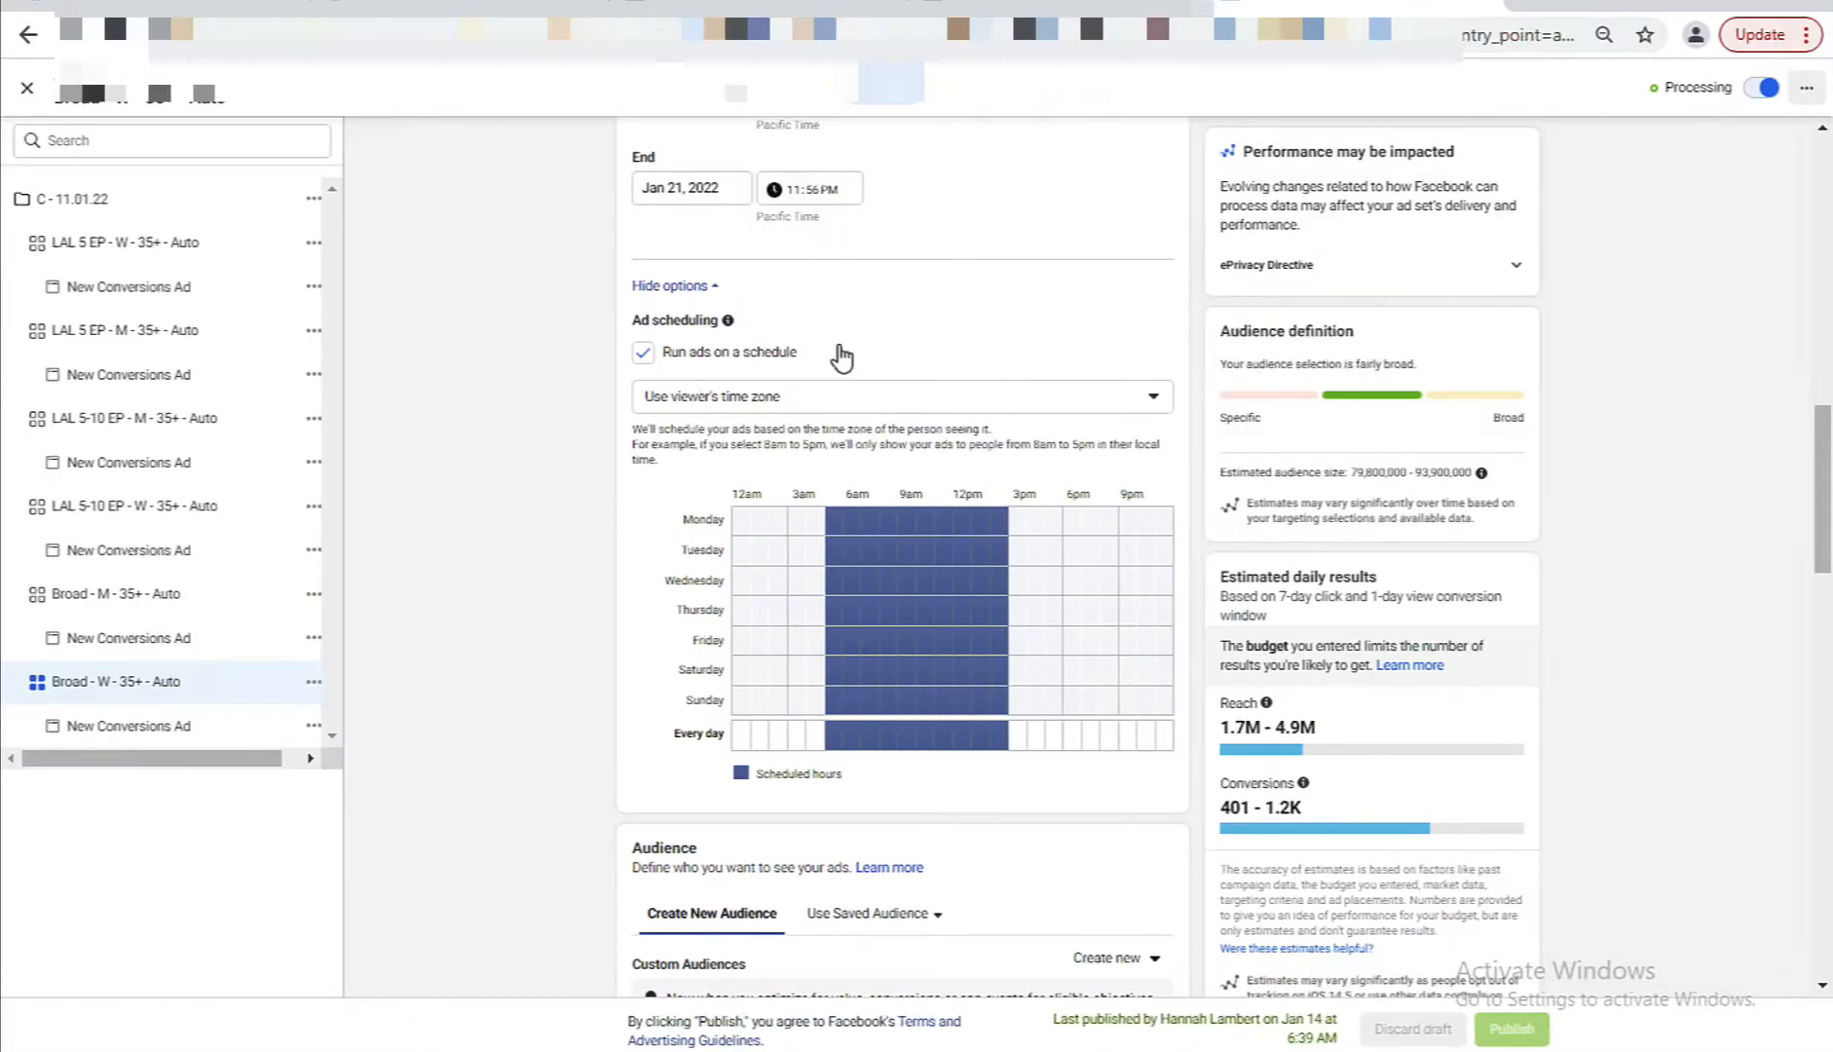
Examine the Broad - W - 35+ - Auto ad set's lifetime budget, ad schedule and targeted countries, and close the ad set editor.
{"action": "scroll", "coordinate": [785, 310], "scroll_direction": "up", "scroll_amount": 12}
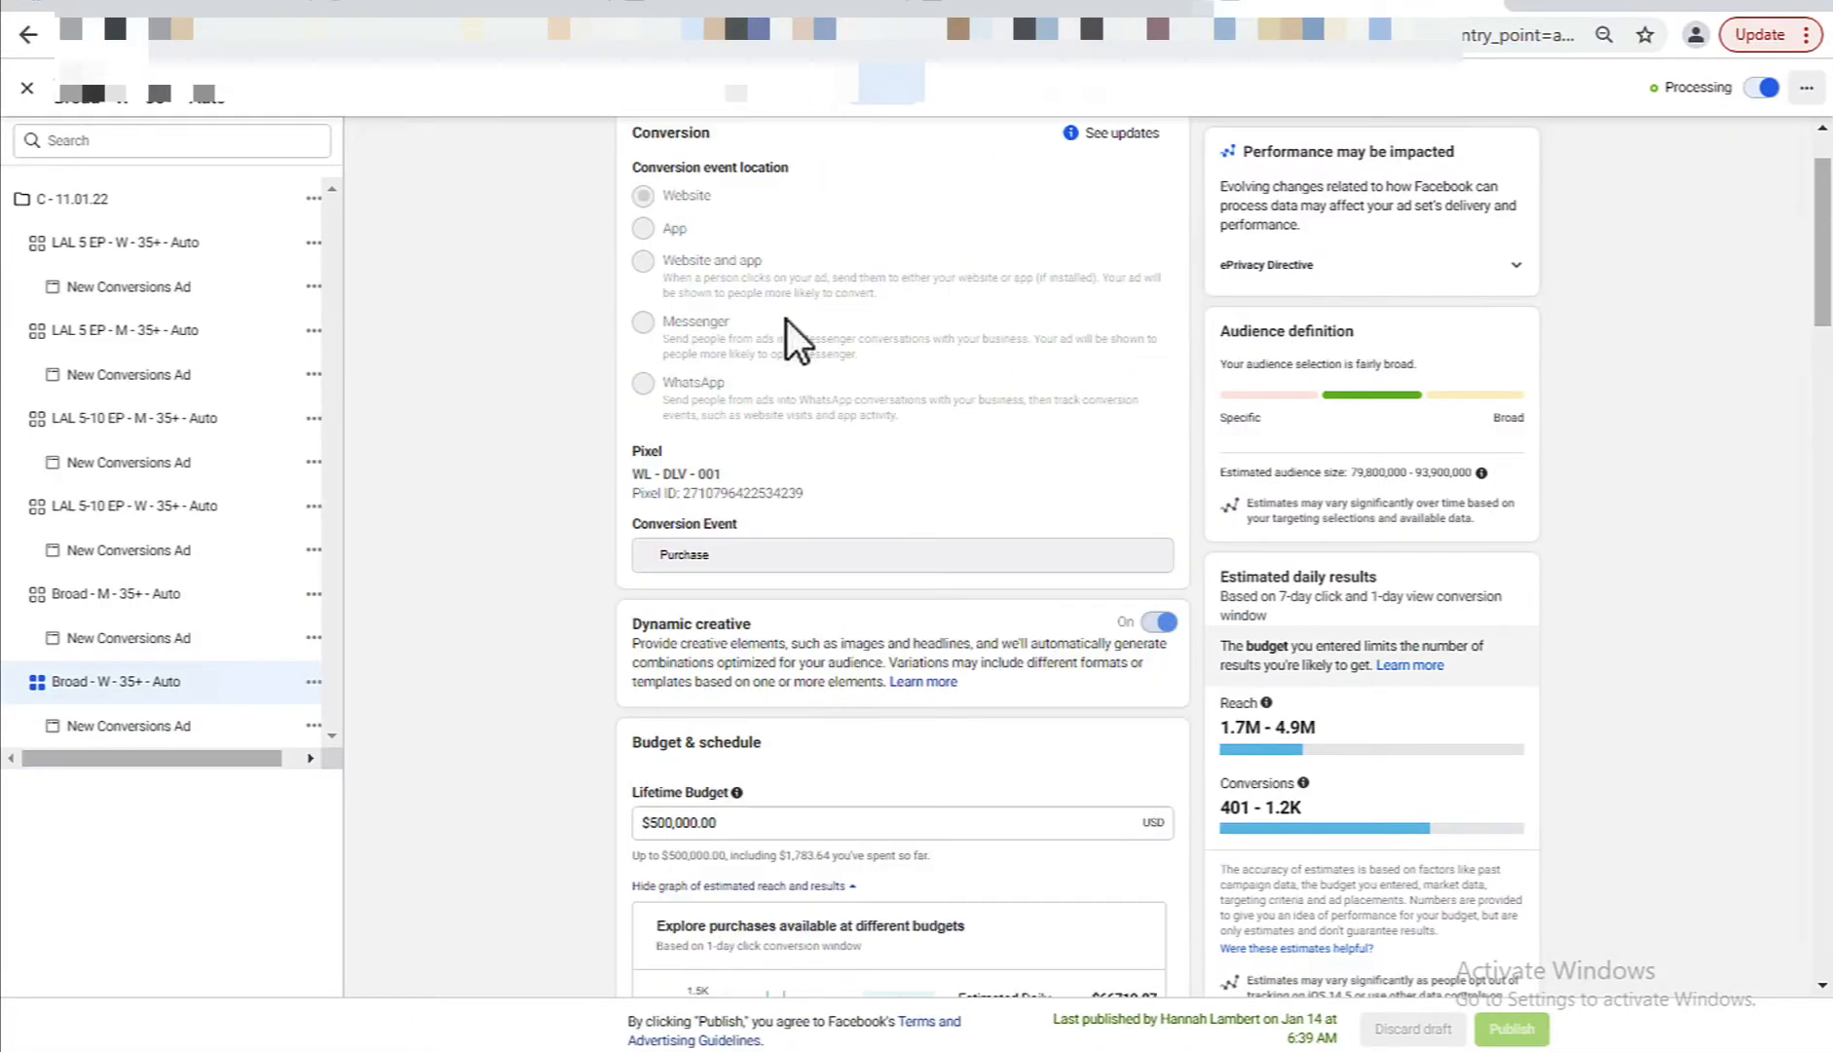
{"action": "scroll", "coordinate": [785, 317], "scroll_direction": "down", "scroll_amount": 5}
{"action": "scroll", "coordinate": [785, 317], "scroll_direction": "down", "scroll_amount": 10}
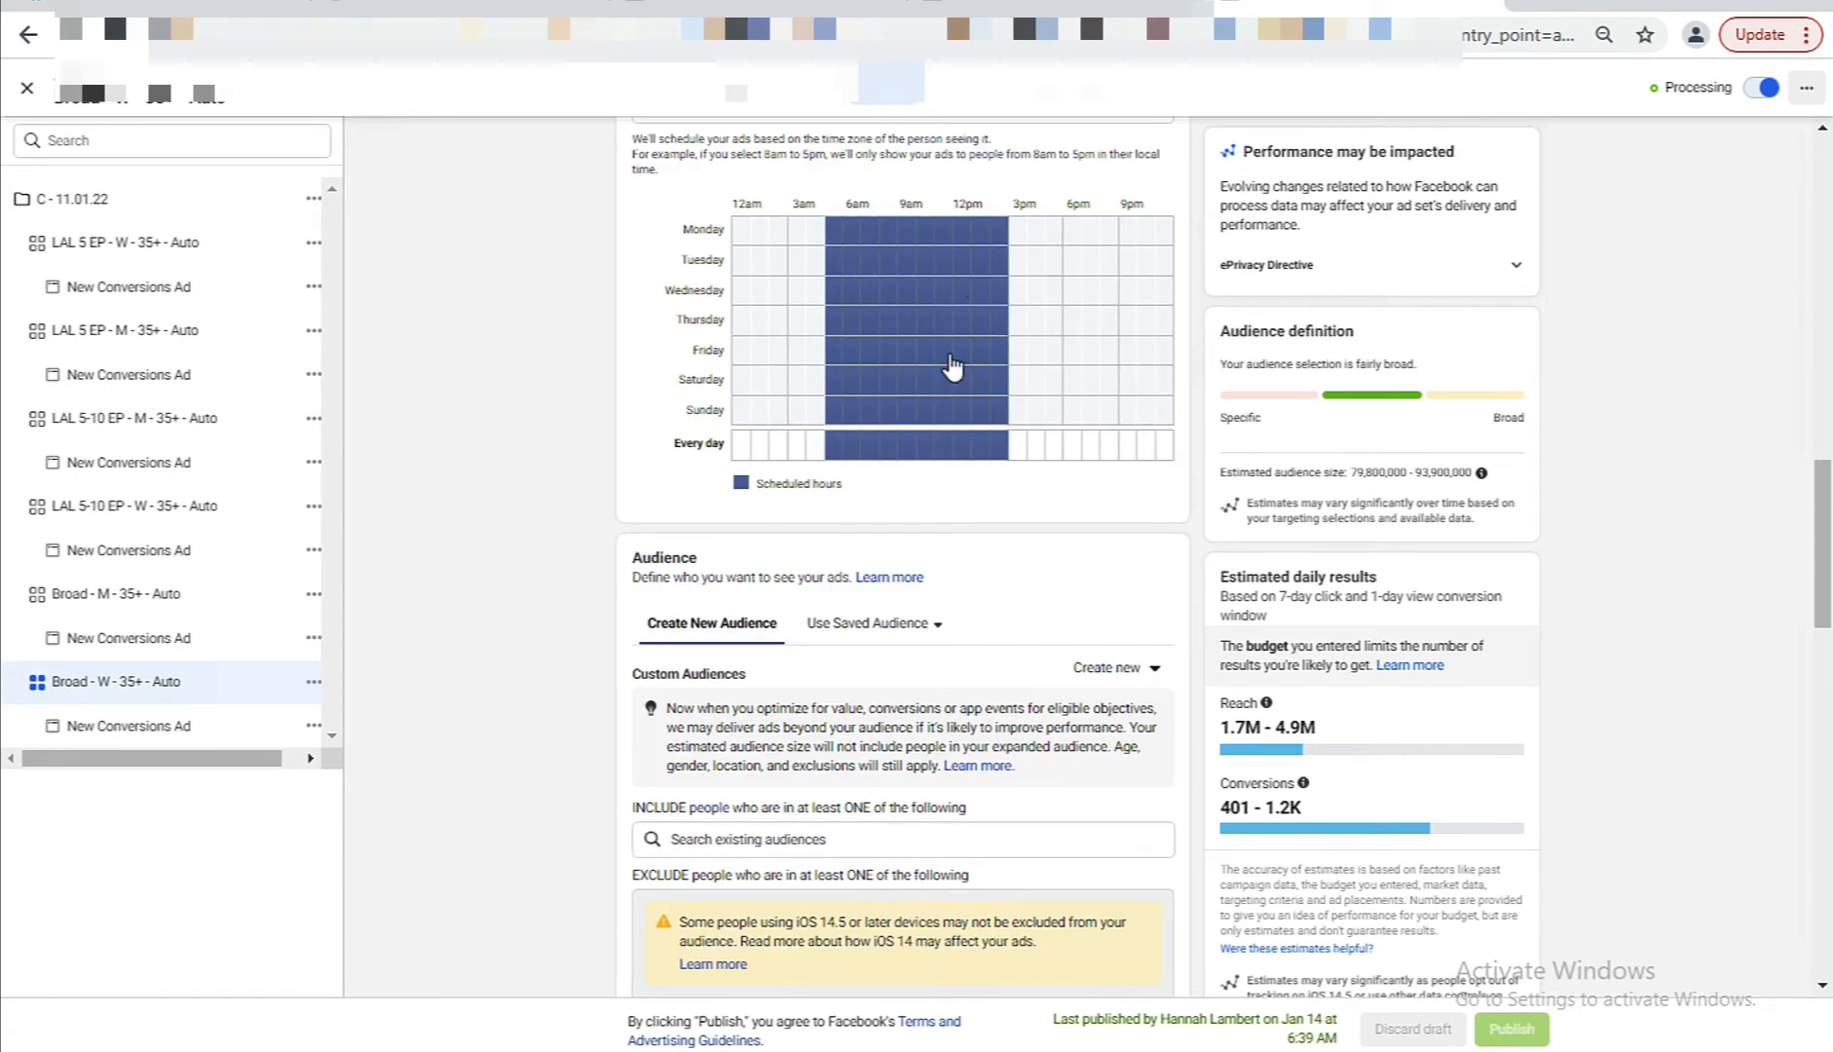
{"action": "scroll", "coordinate": [888, 512], "scroll_direction": "down", "scroll_amount": 5}
{"action": "scroll", "coordinate": [888, 511], "scroll_direction": "down", "scroll_amount": 2}
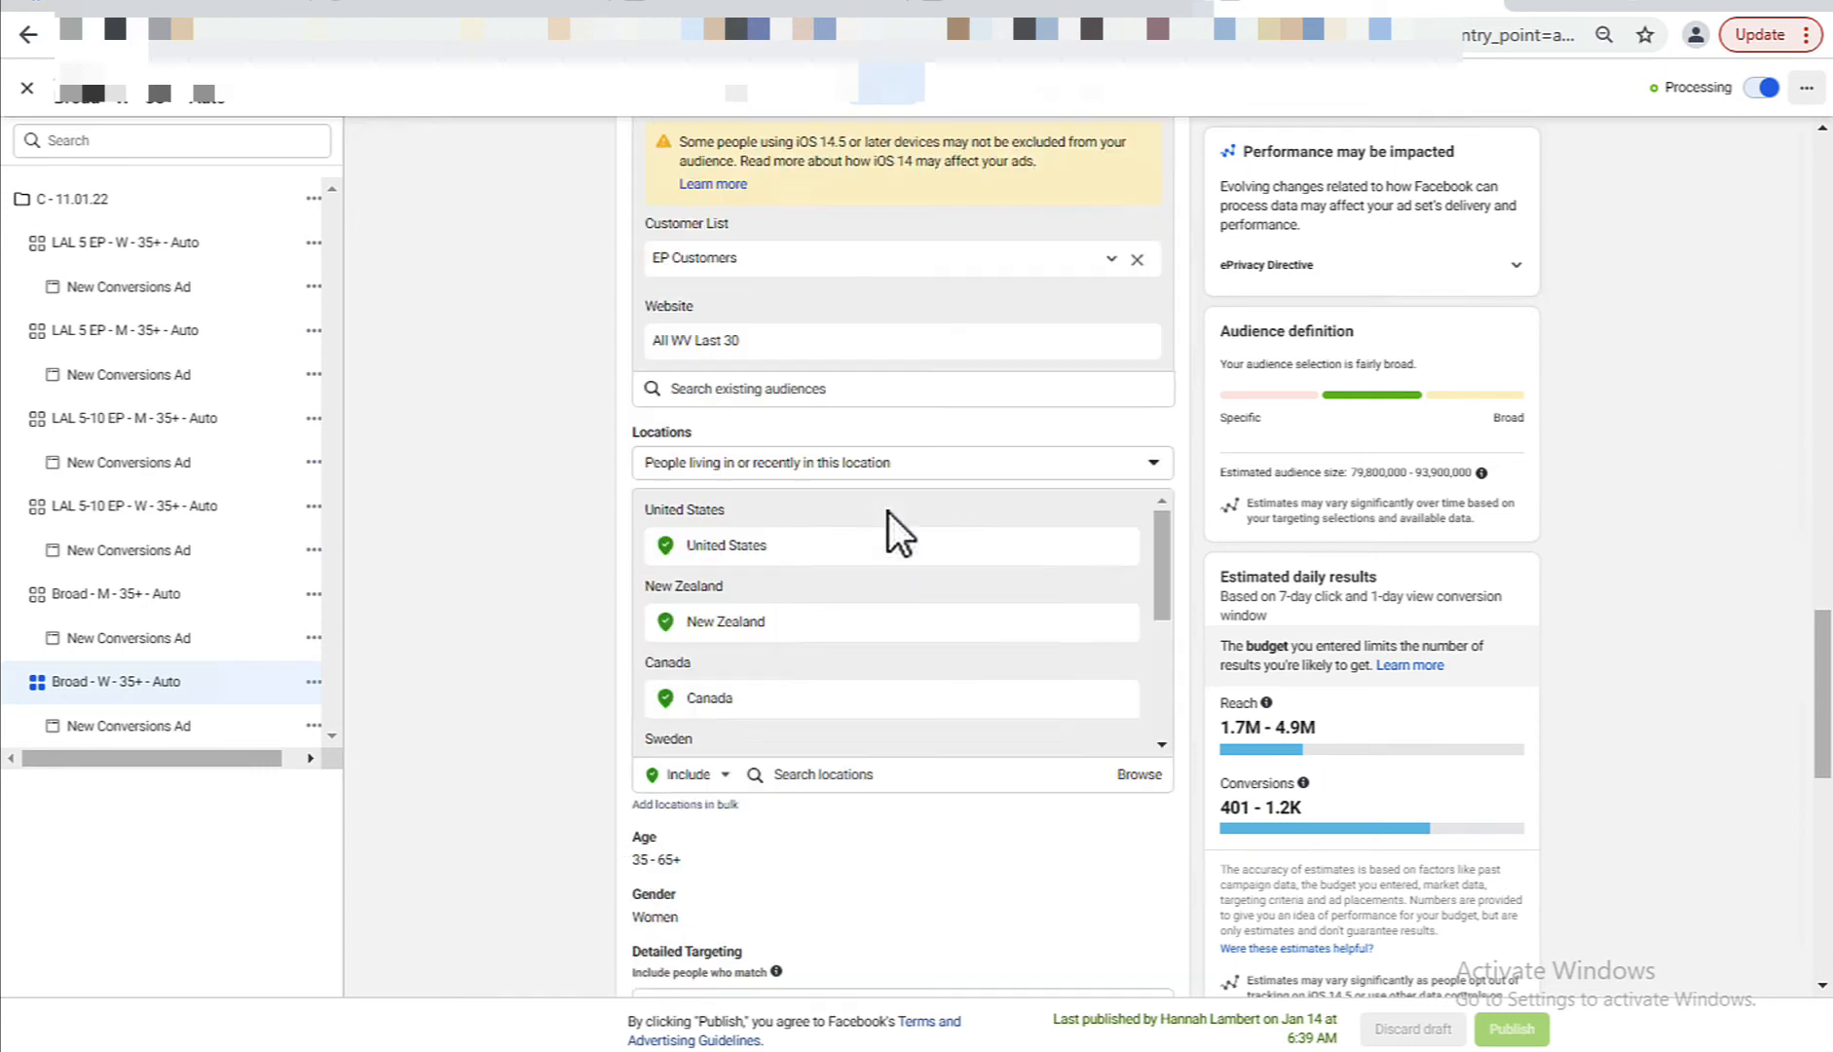
{"action": "scroll", "coordinate": [970, 623], "scroll_direction": "down", "scroll_amount": 3}
{"action": "scroll", "coordinate": [972, 624], "scroll_direction": "up", "scroll_amount": 3}
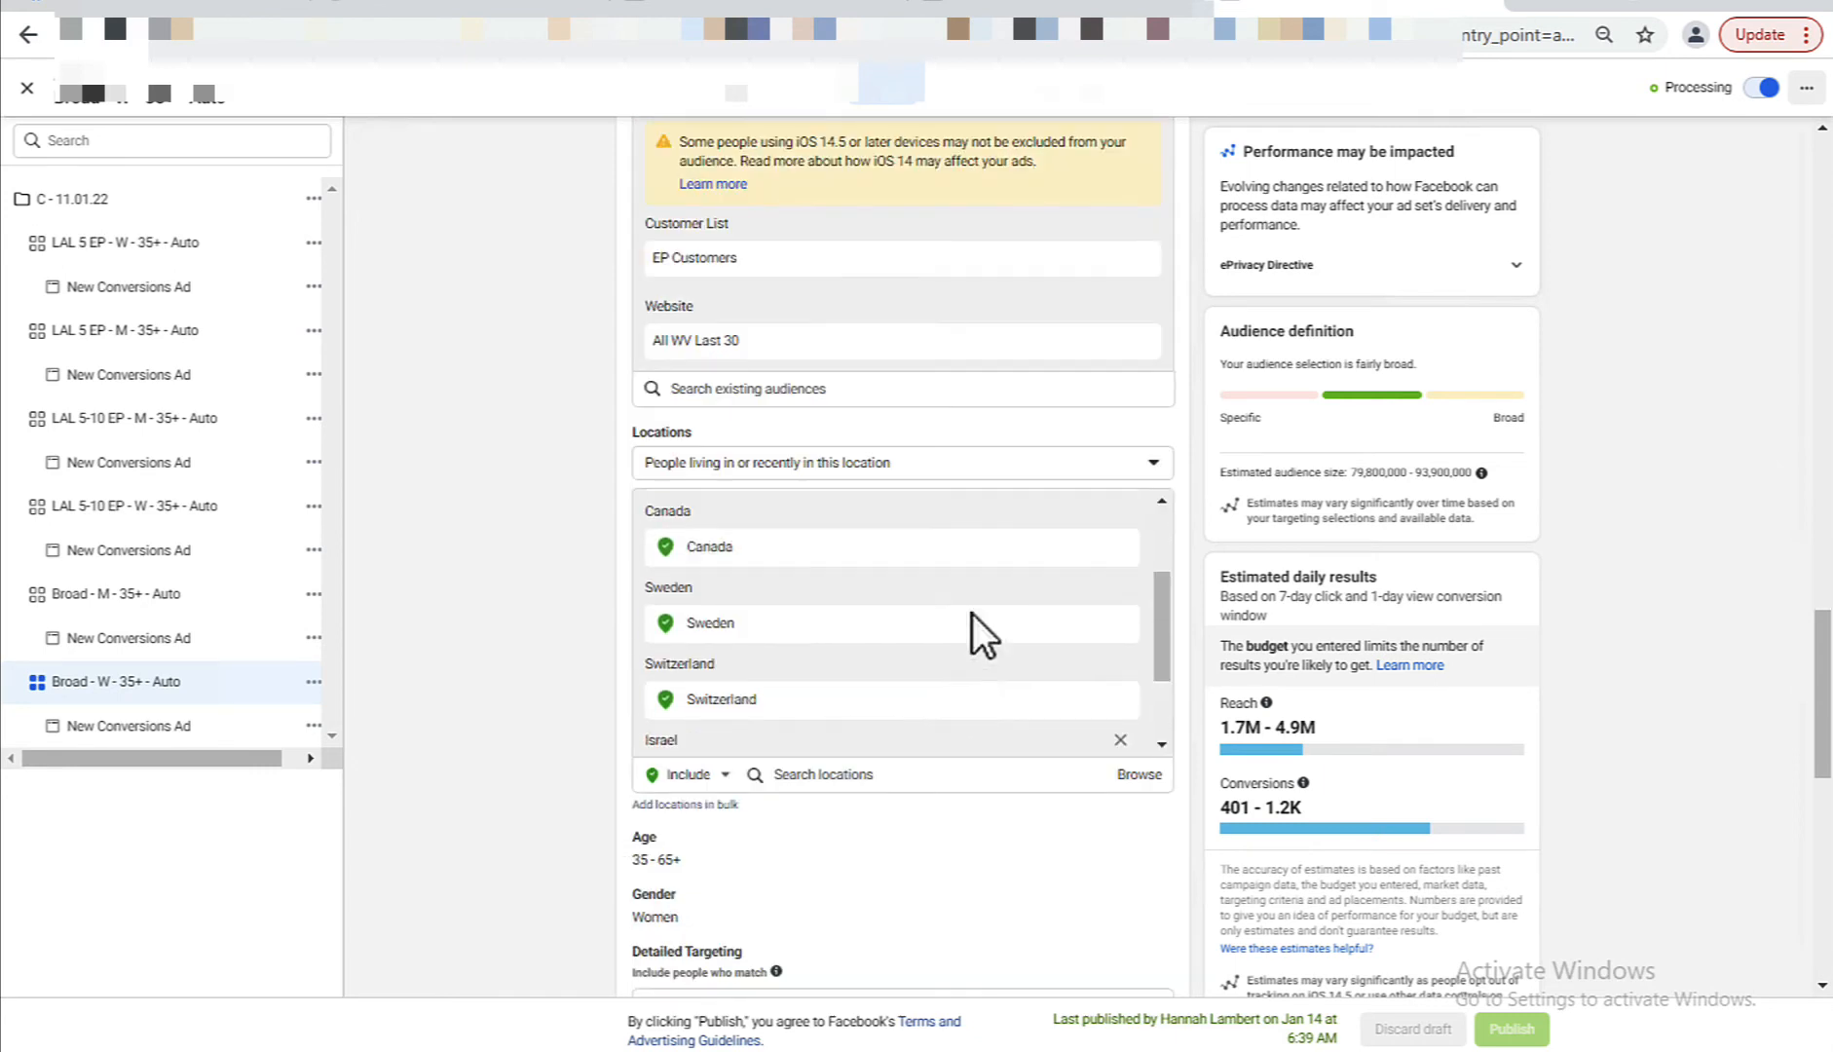
{"action": "scroll", "coordinate": [971, 623], "scroll_direction": "down", "scroll_amount": 3}
{"action": "scroll", "coordinate": [977, 640], "scroll_direction": "up", "scroll_amount": 3}
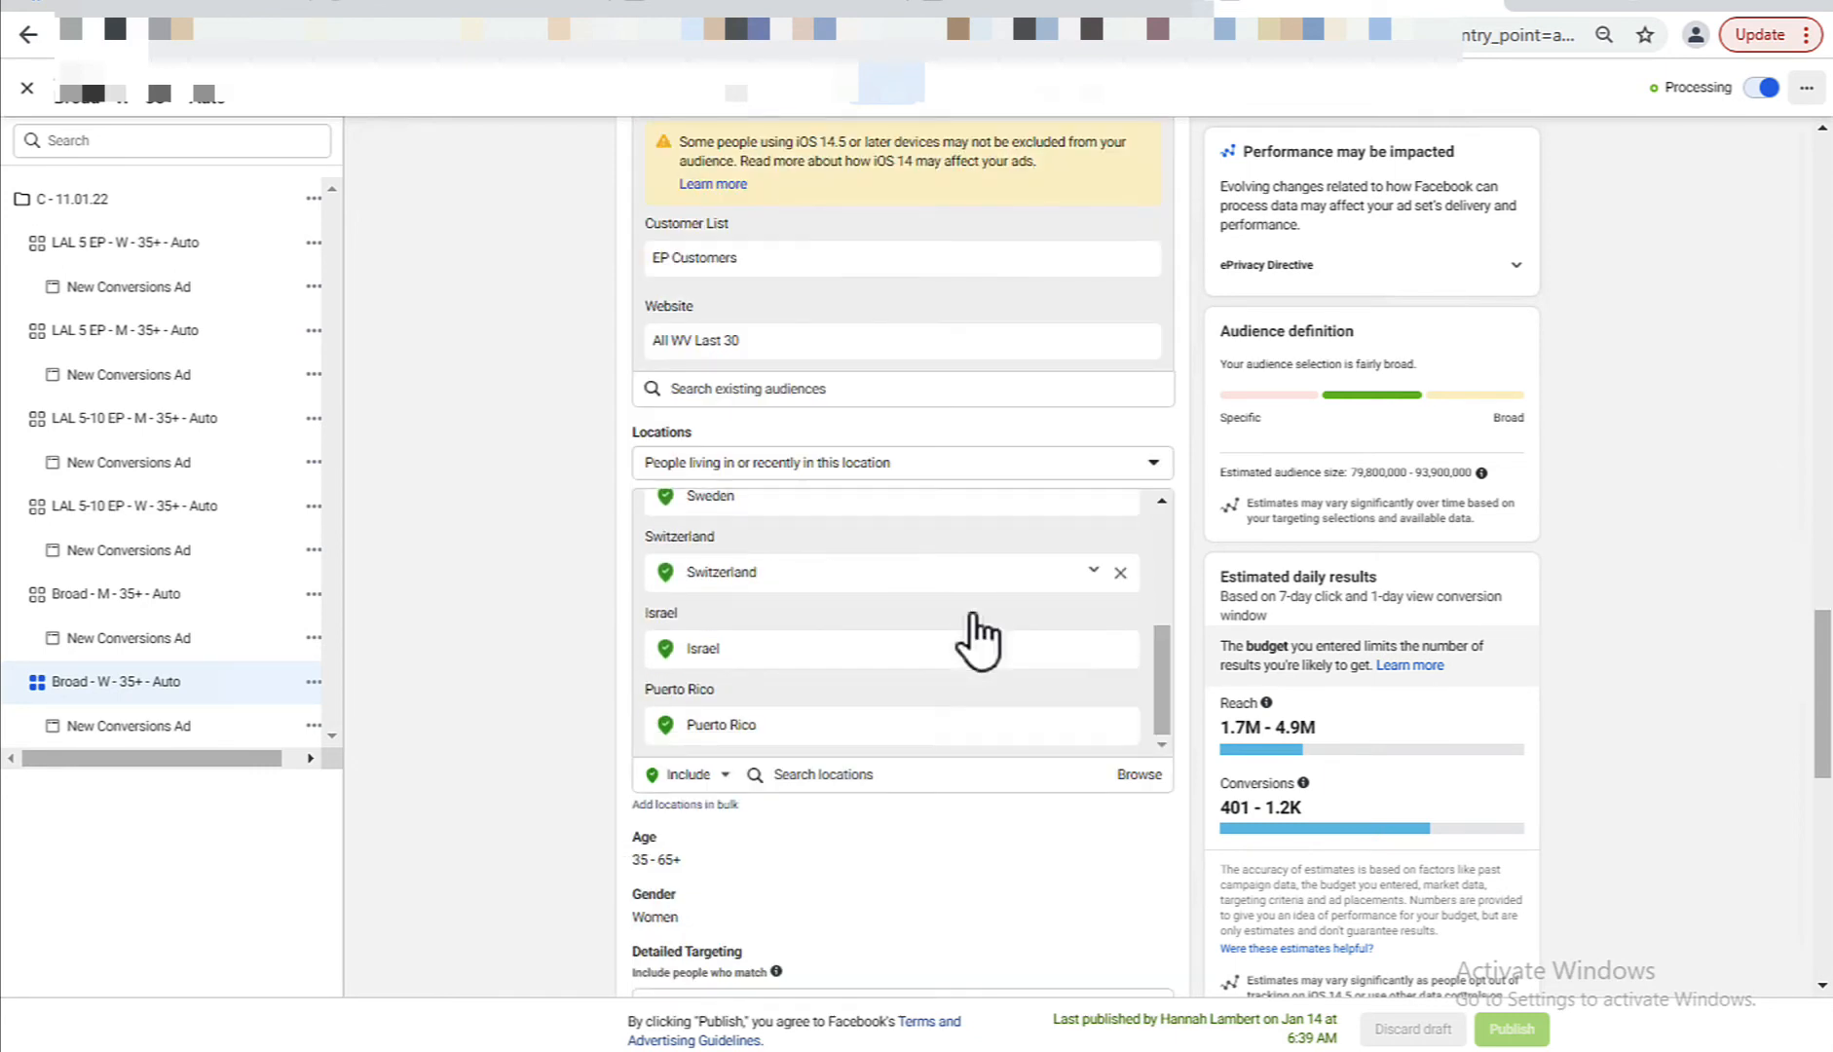
{"action": "scroll", "coordinate": [977, 639], "scroll_direction": "down", "scroll_amount": 3}
{"action": "scroll", "coordinate": [564, 485], "scroll_direction": "up", "scroll_amount": 20}
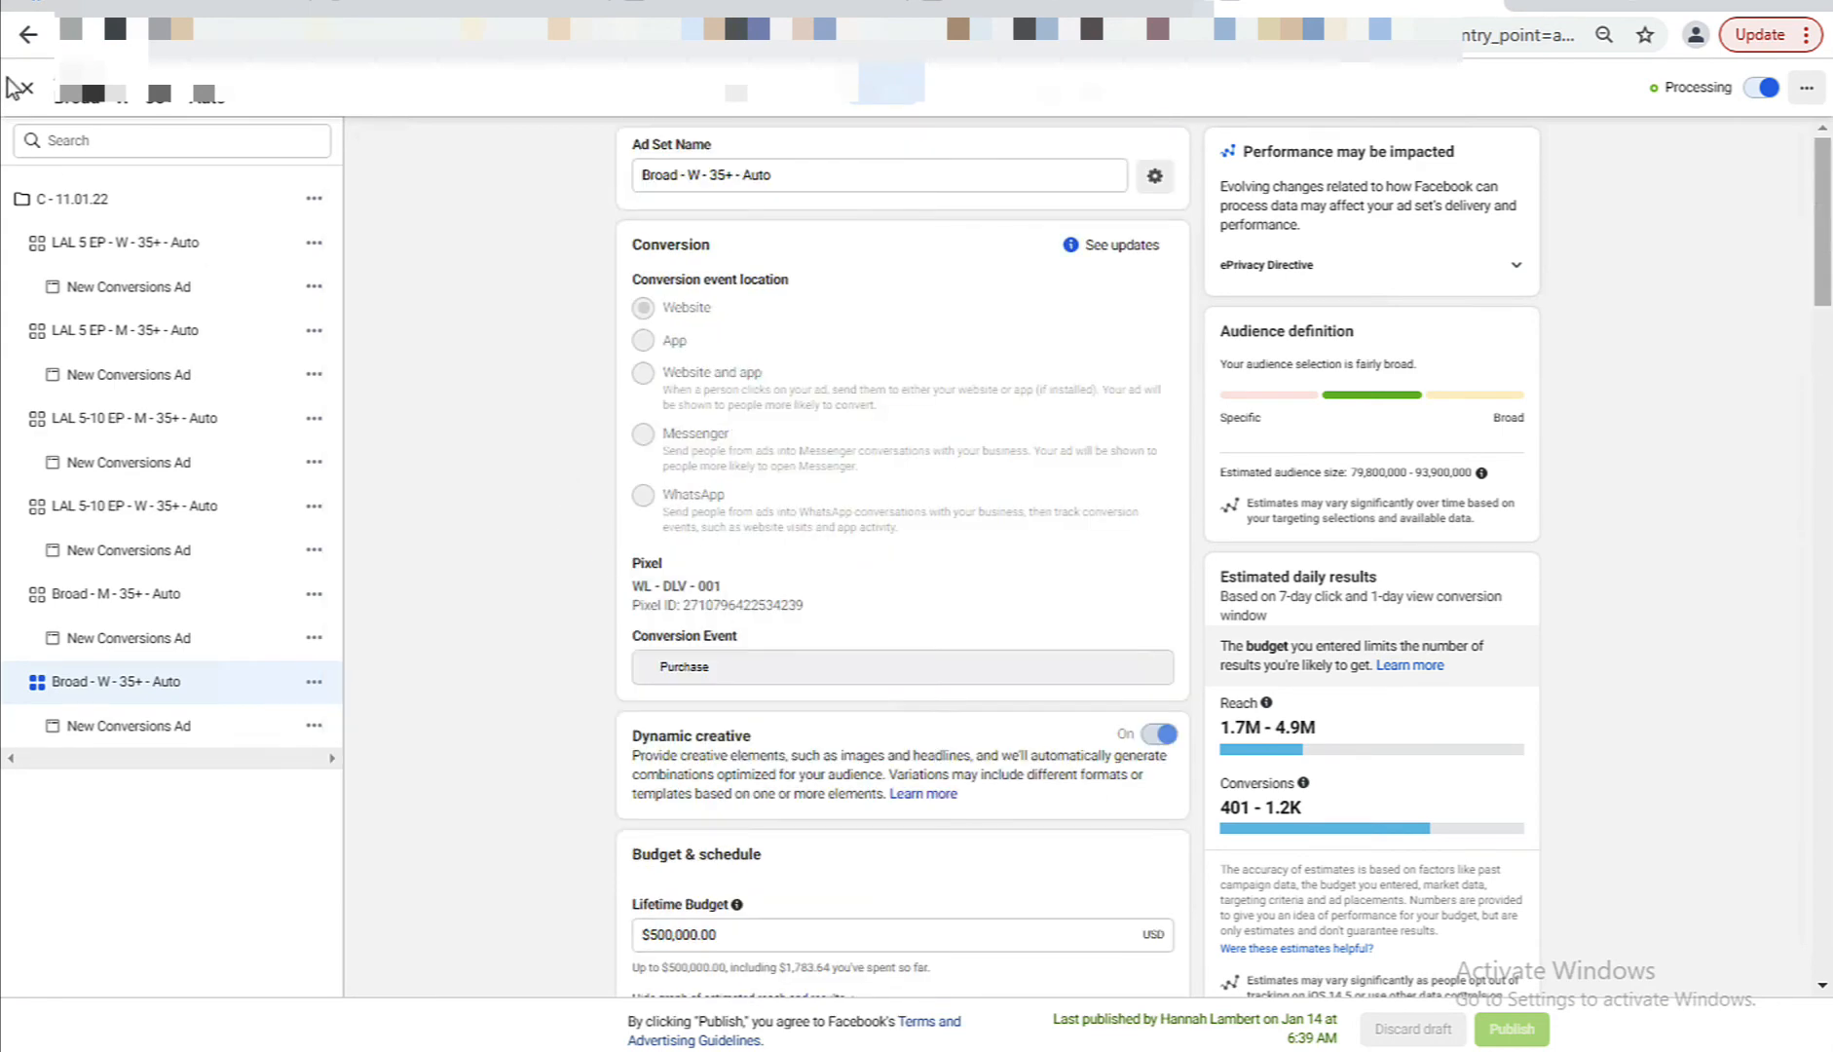
{"action": "left_click", "coordinate": [27, 90]}
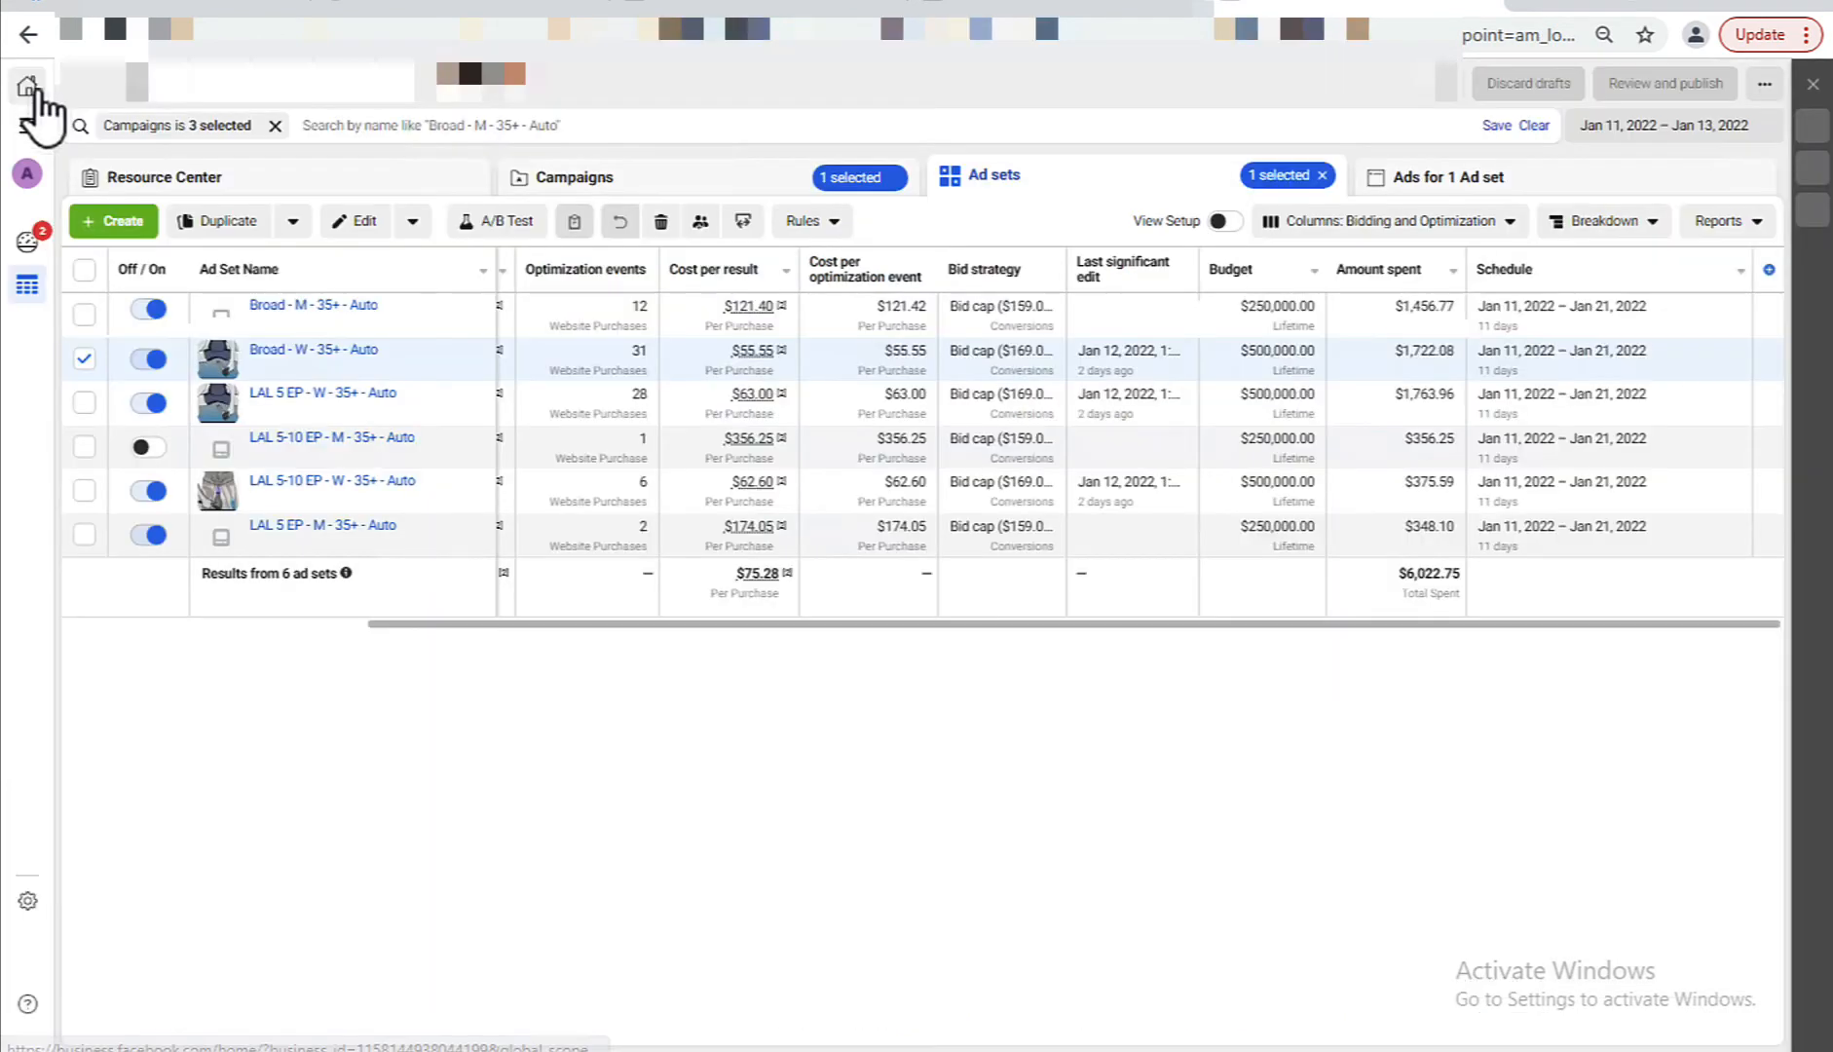
Check the lifetime budgets of the C - 11.01.22 ad sets and open the ad sets of the C - 30.12.21 campaign.
{"action": "left_click", "coordinate": [85, 360]}
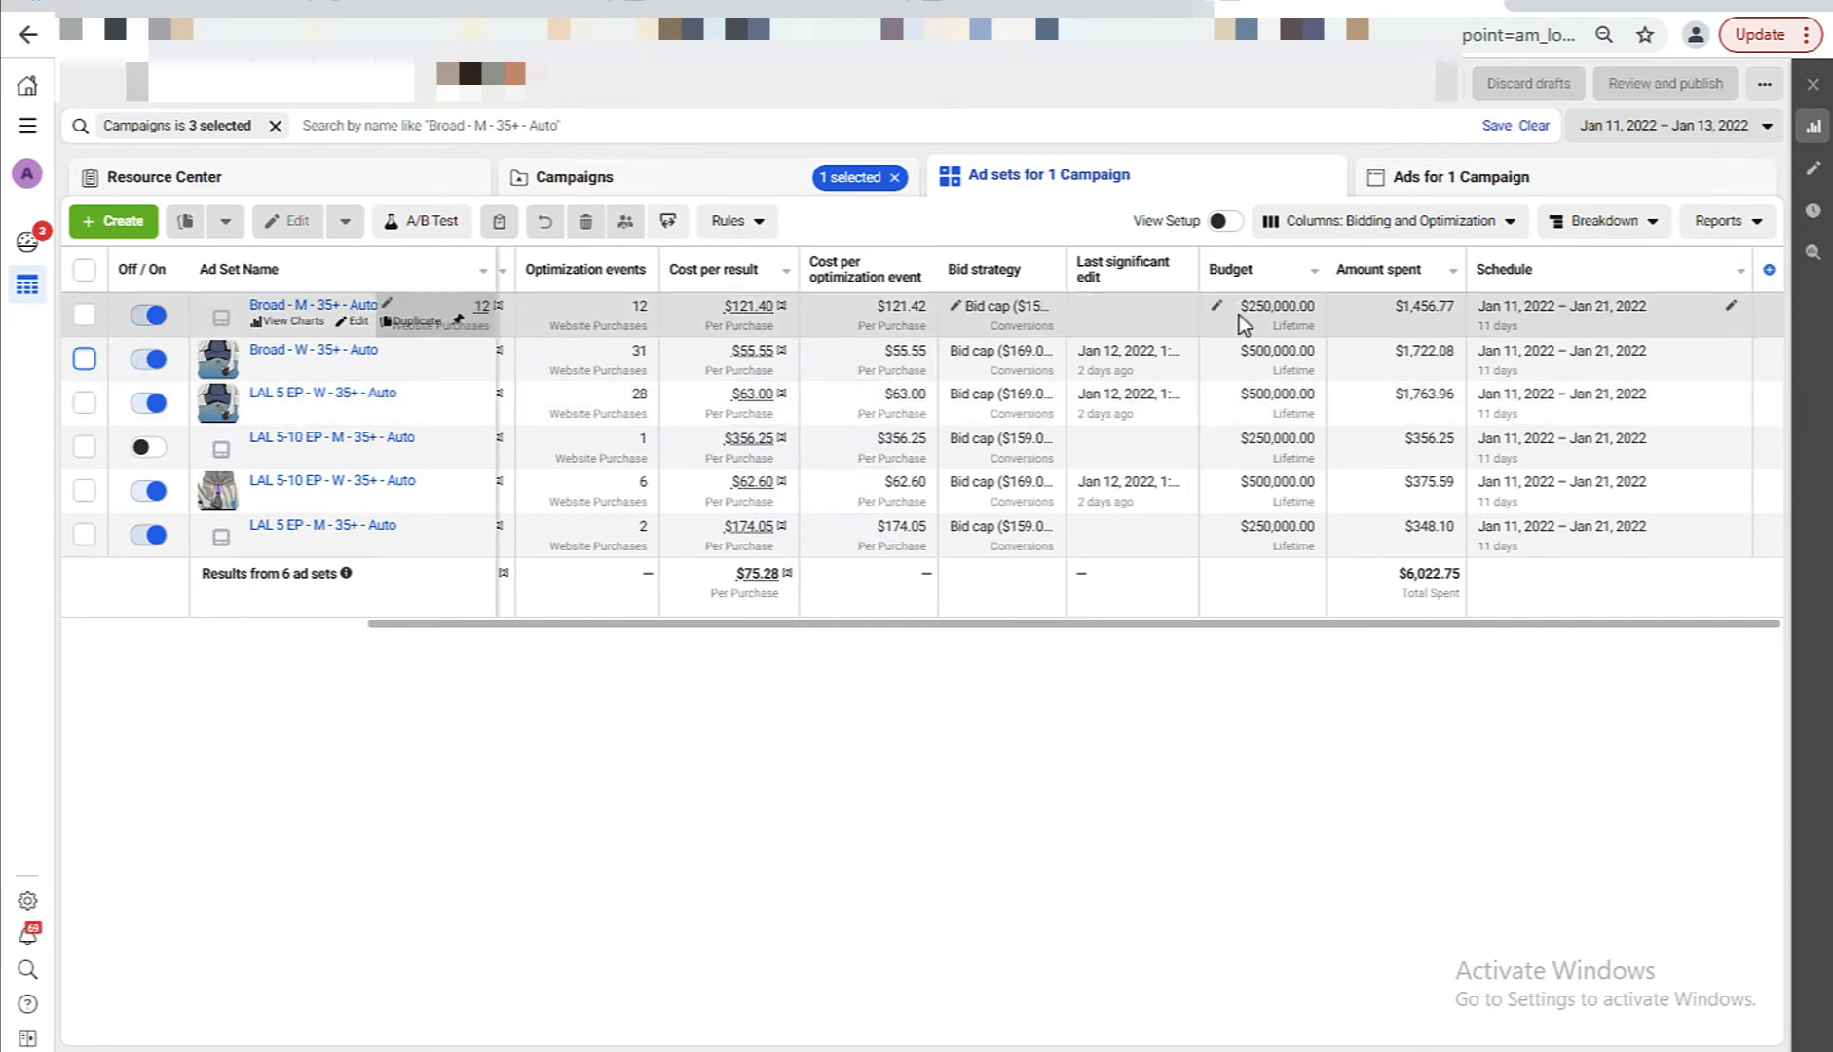
{"action": "left_click_drag", "start_coordinate": [1243, 308], "coordinate": [1313, 392]}
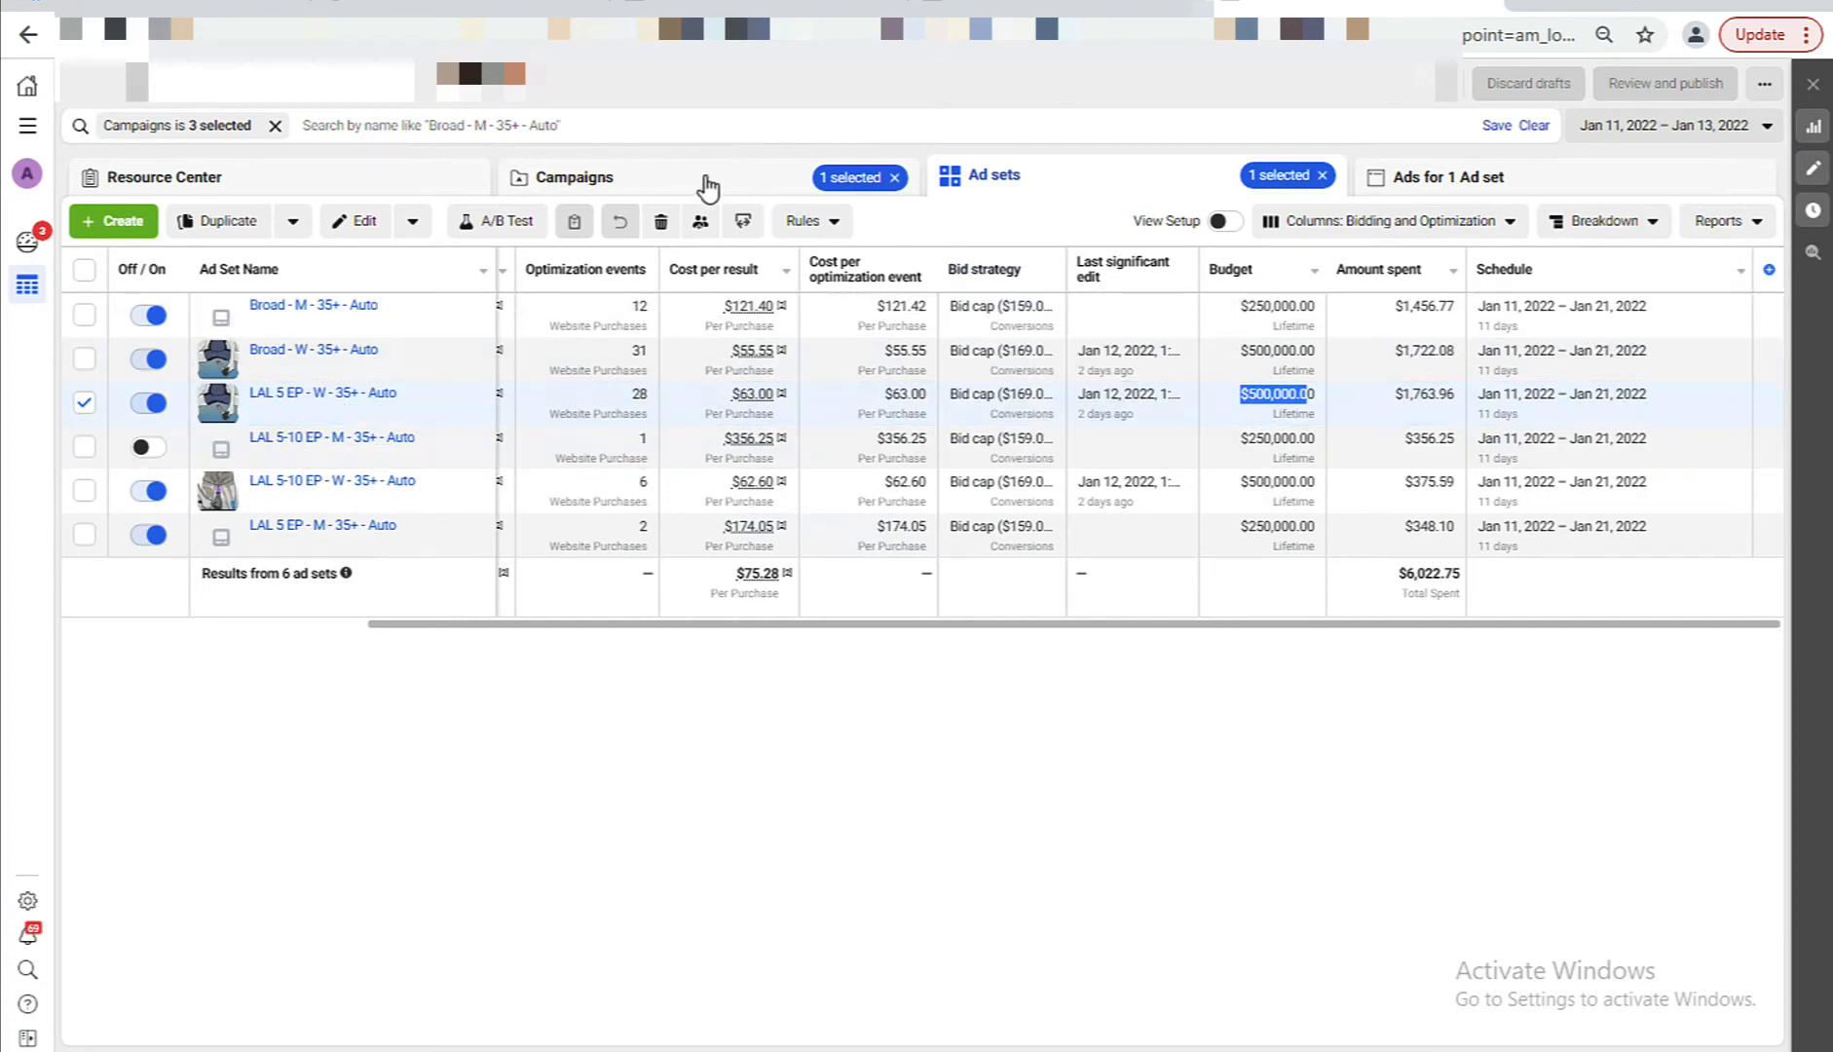
{"action": "left_click", "coordinate": [715, 195]}
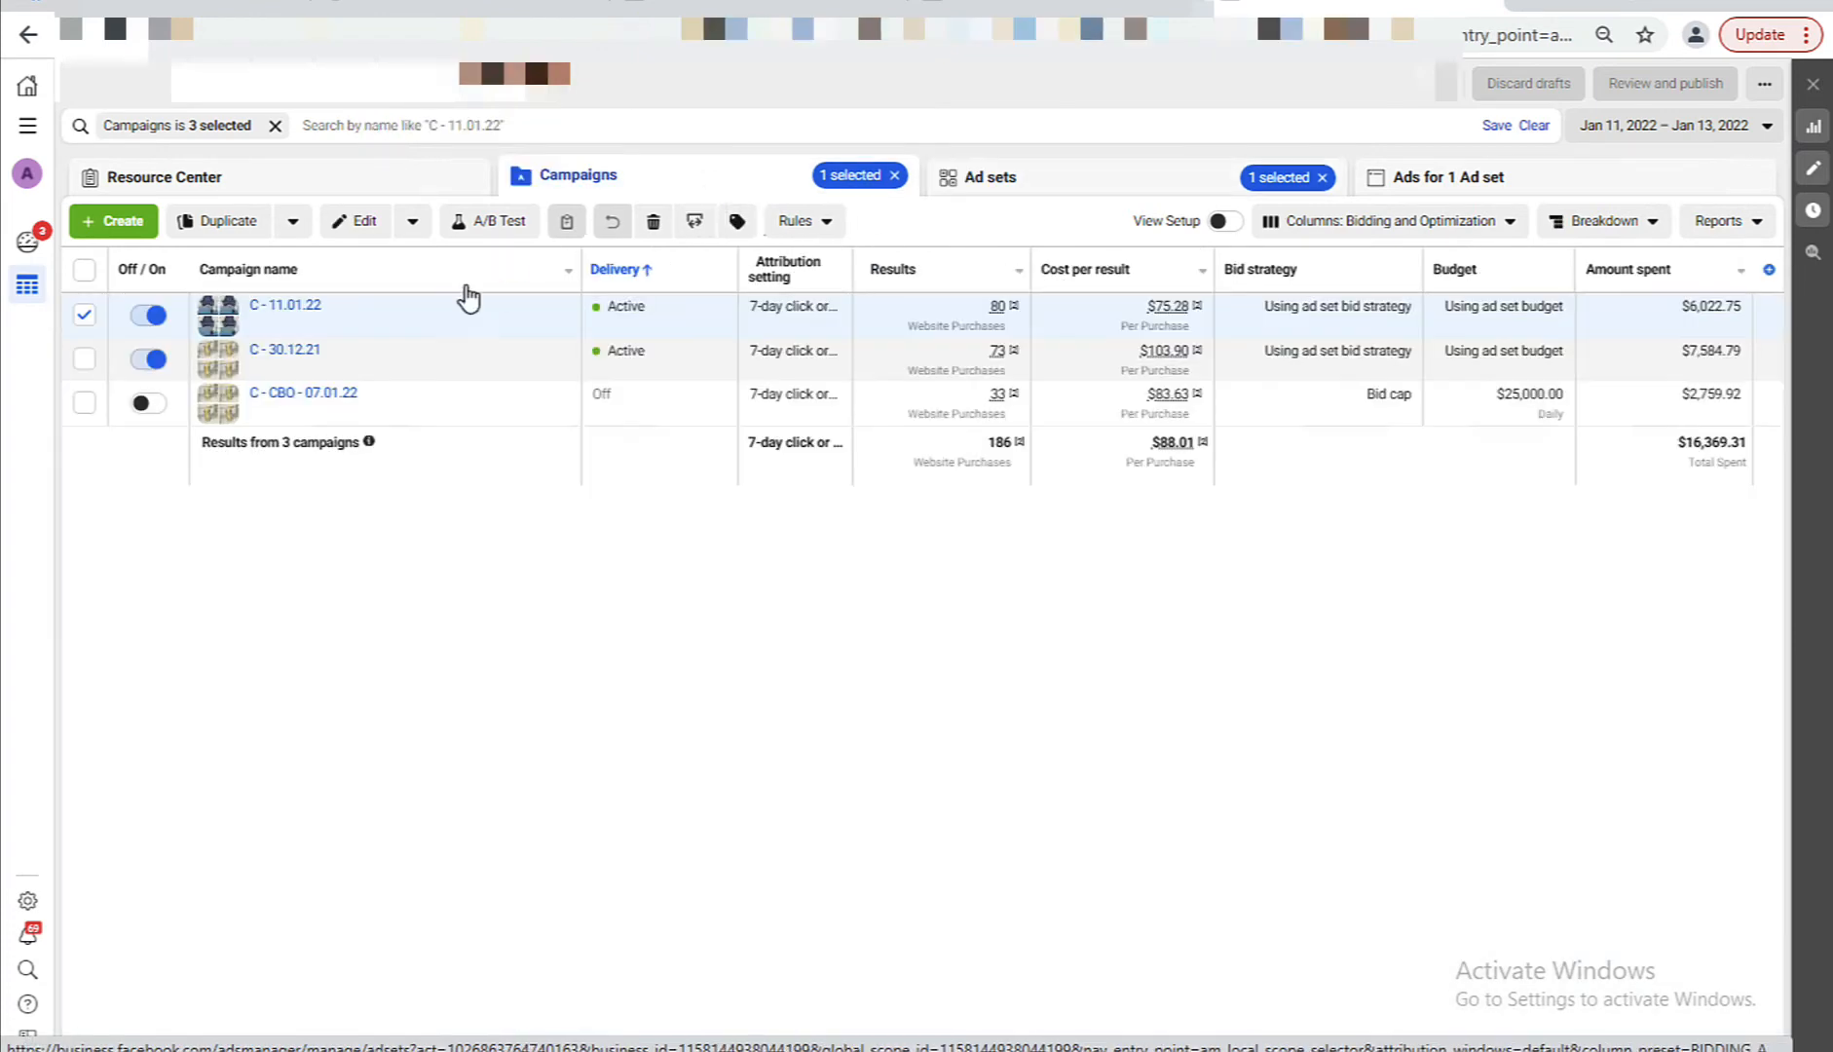
{"action": "left_click", "coordinate": [301, 352]}
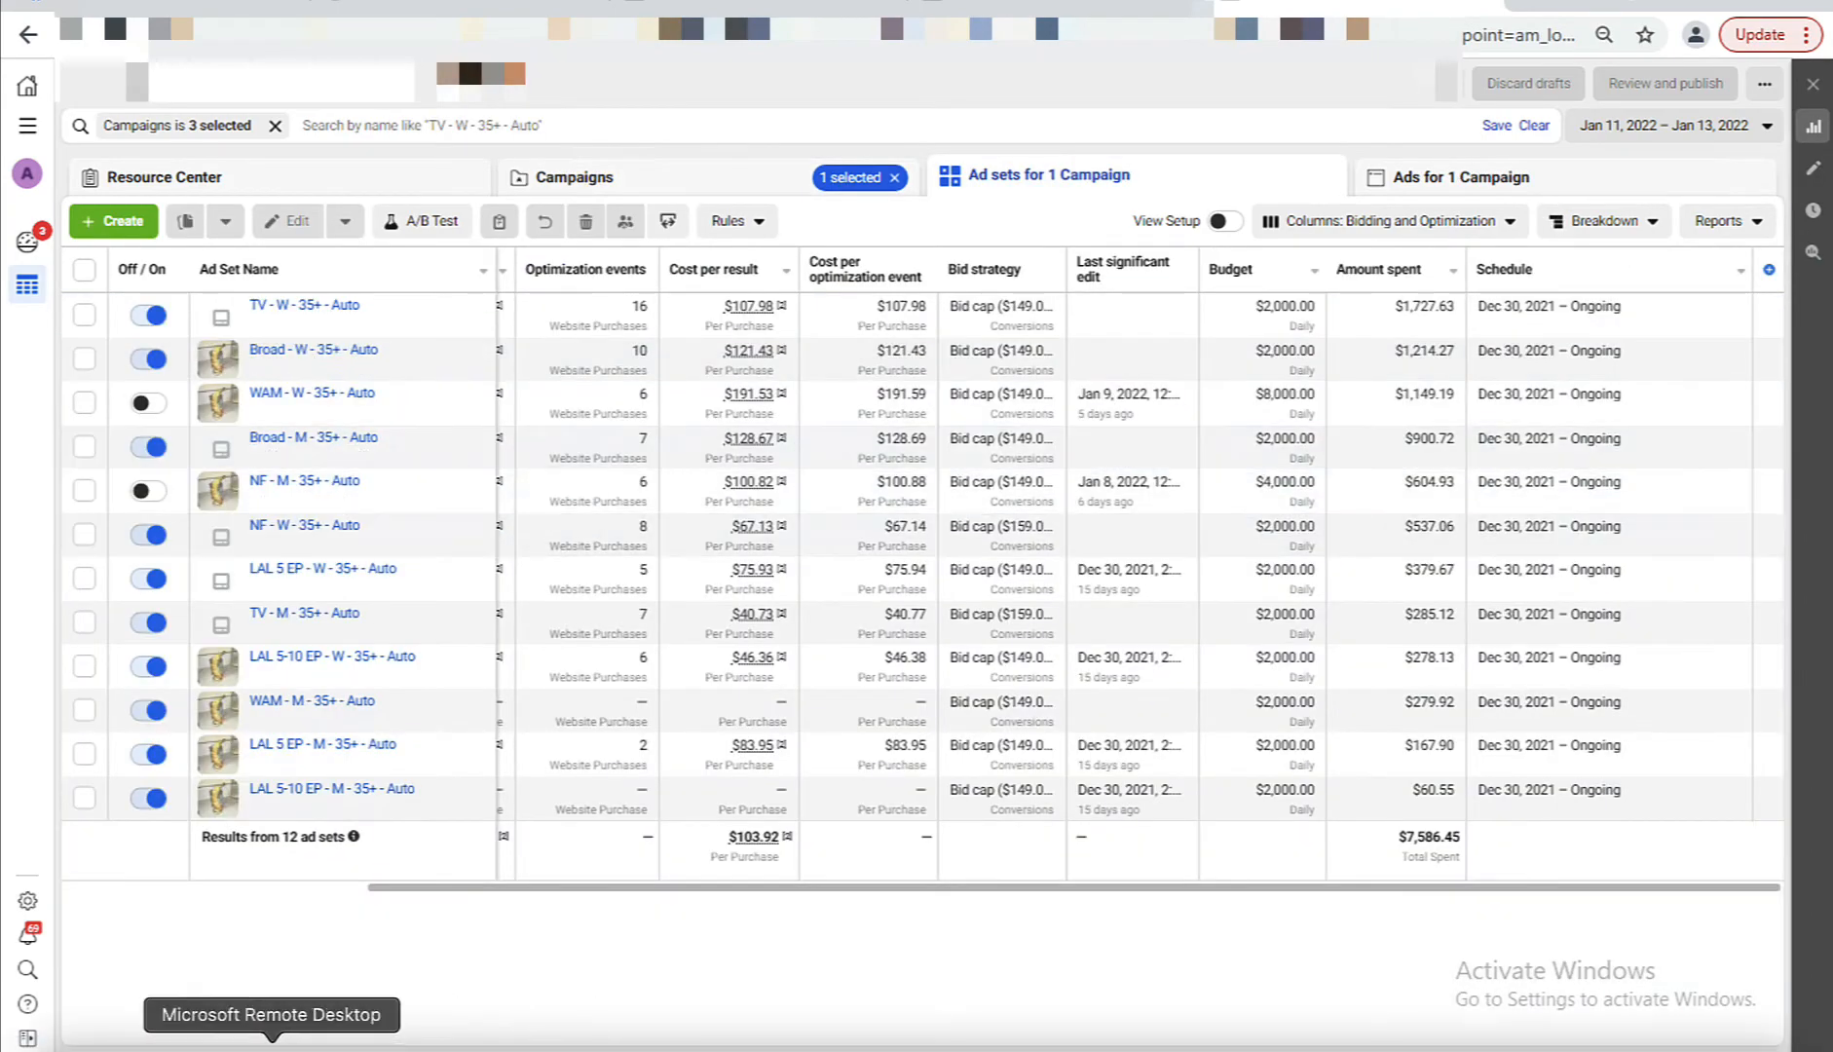
Switch to the tracker and restore the breakdown by campaign name and ad set name.
{"action": "left_click", "coordinate": [100, 1047]}
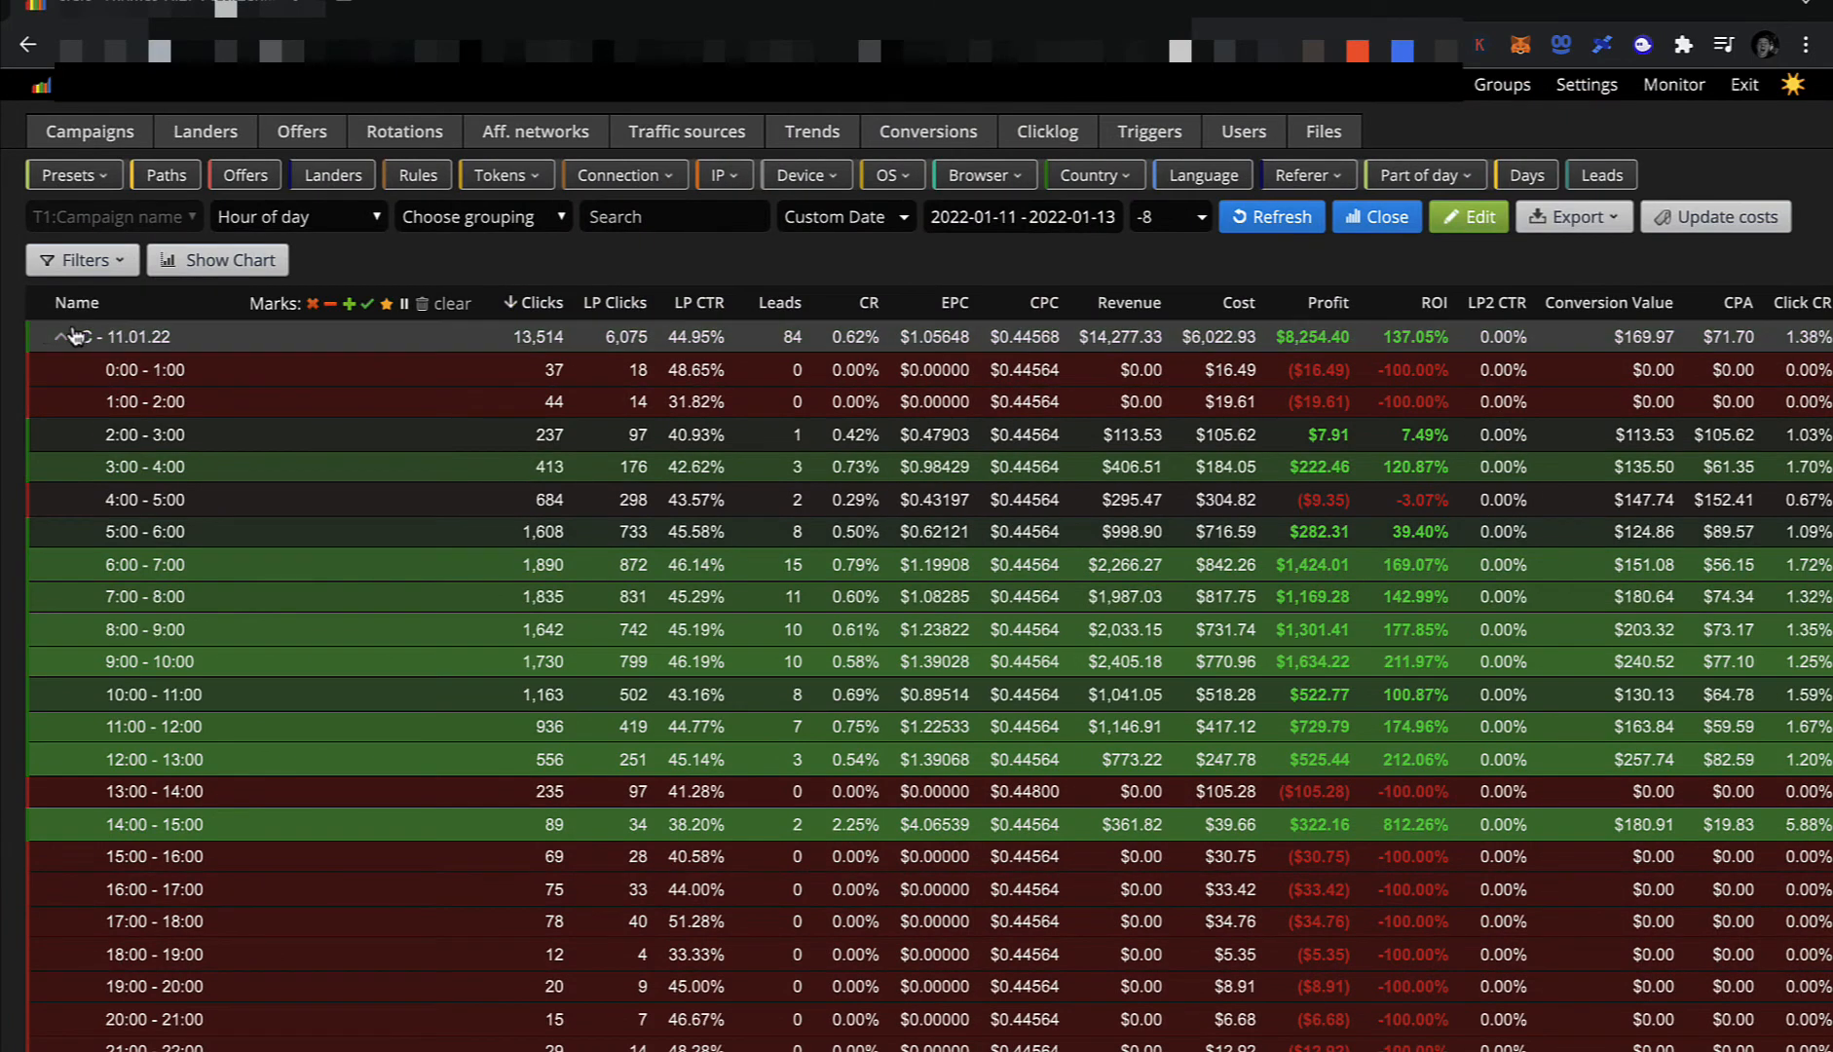
{"action": "left_click", "coordinate": [96, 175]}
{"action": "left_click", "coordinate": [97, 211]}
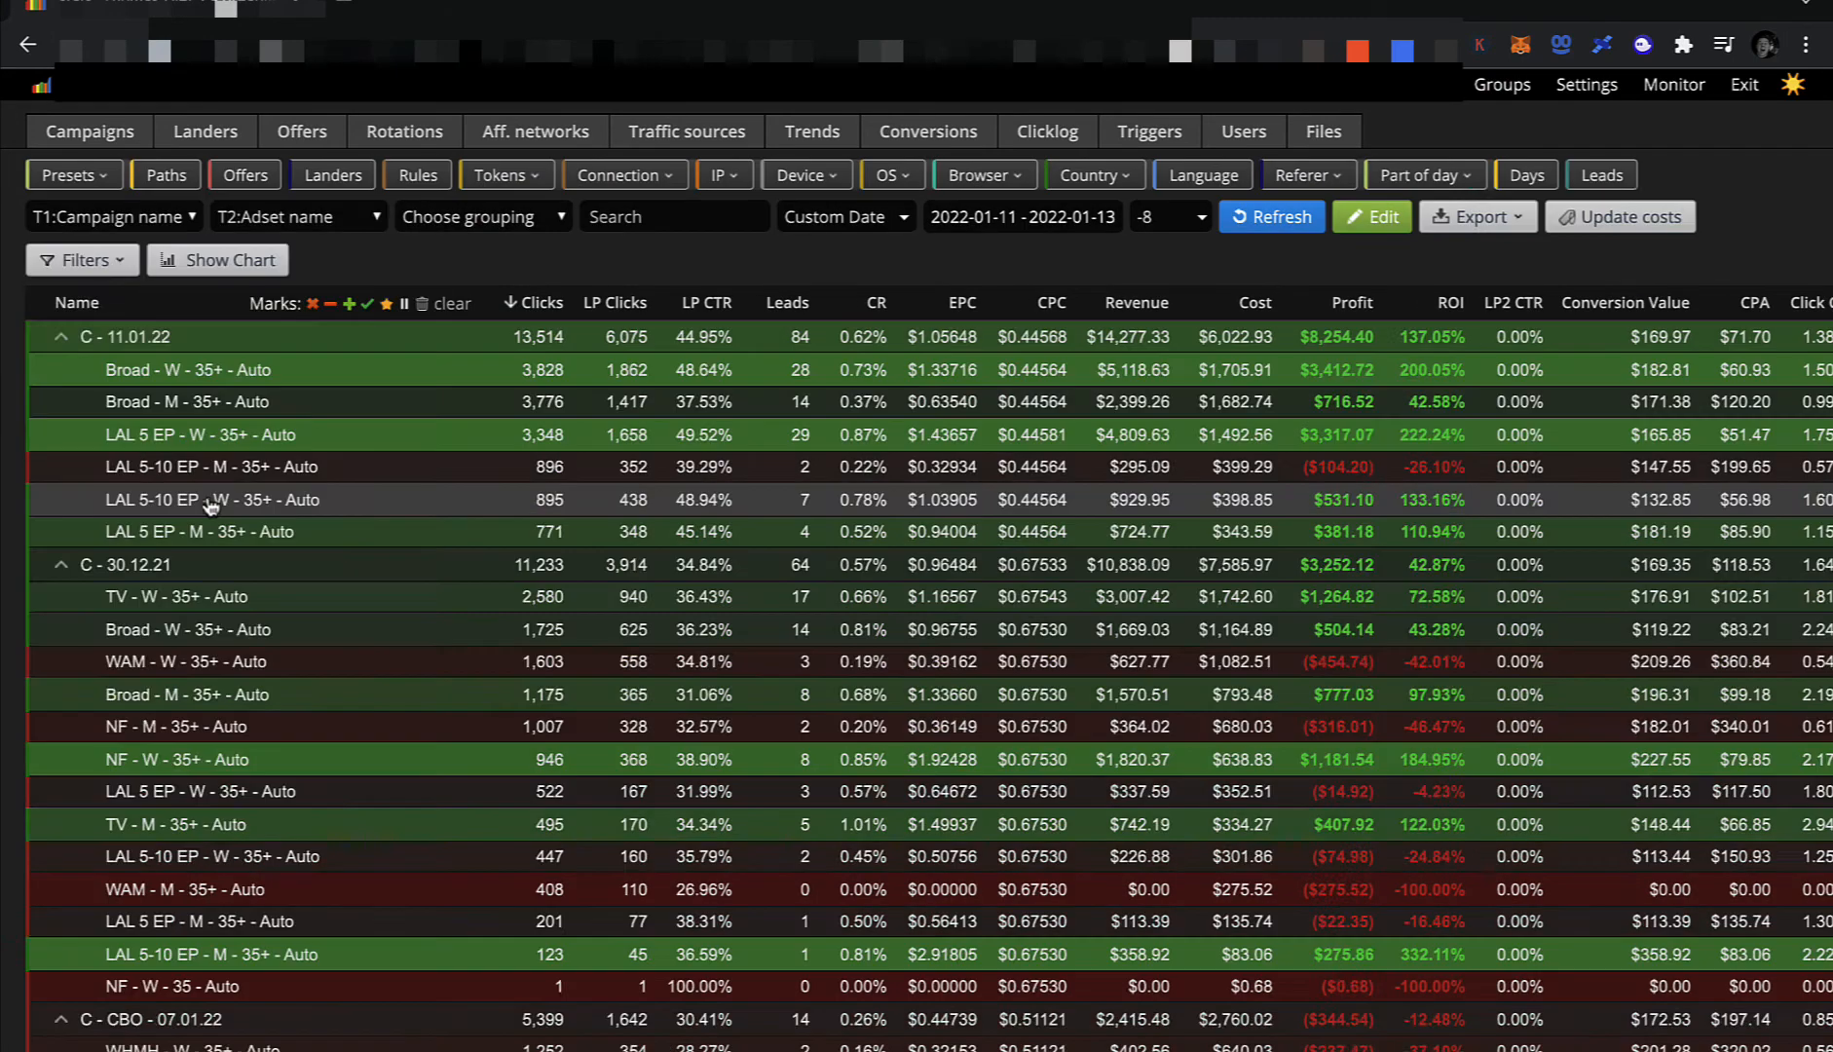
Drill down into the C - 30.12.21 campaign by country and examine the clicks from Denmark.
{"action": "left_click", "coordinate": [63, 341]}
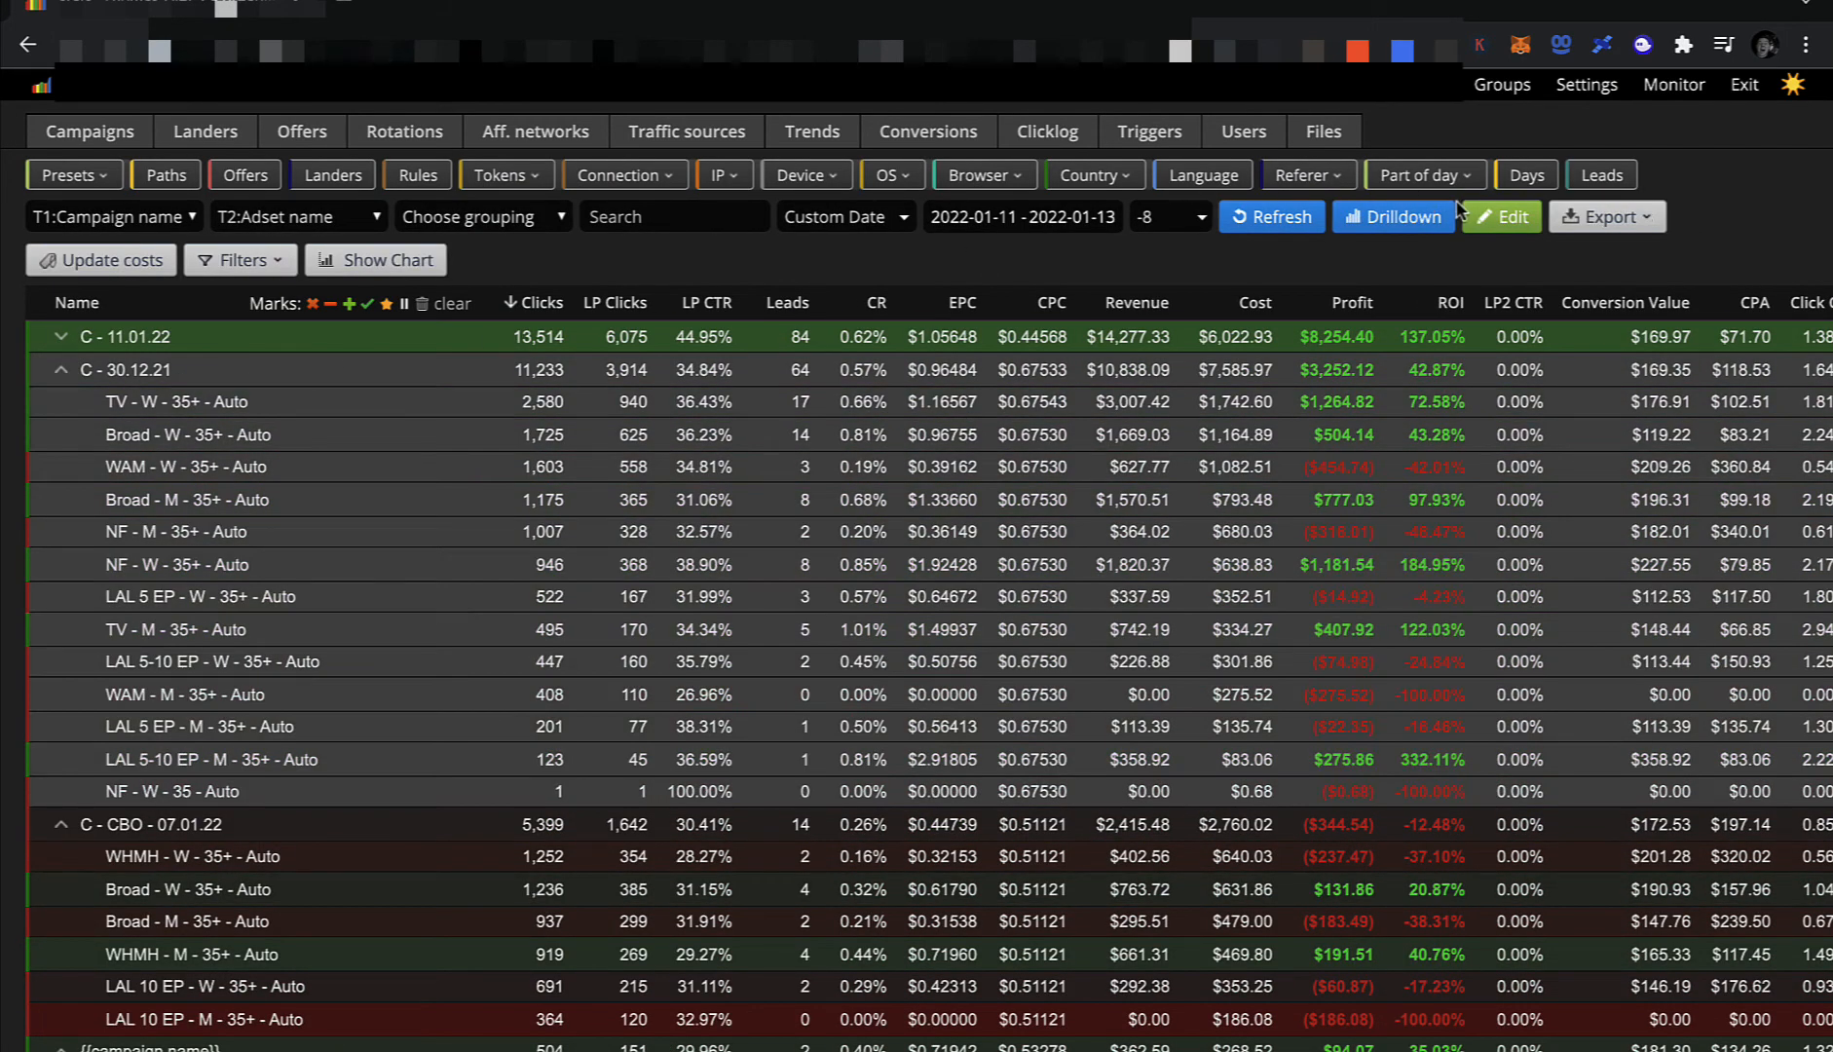
{"action": "left_click", "coordinate": [1435, 218]}
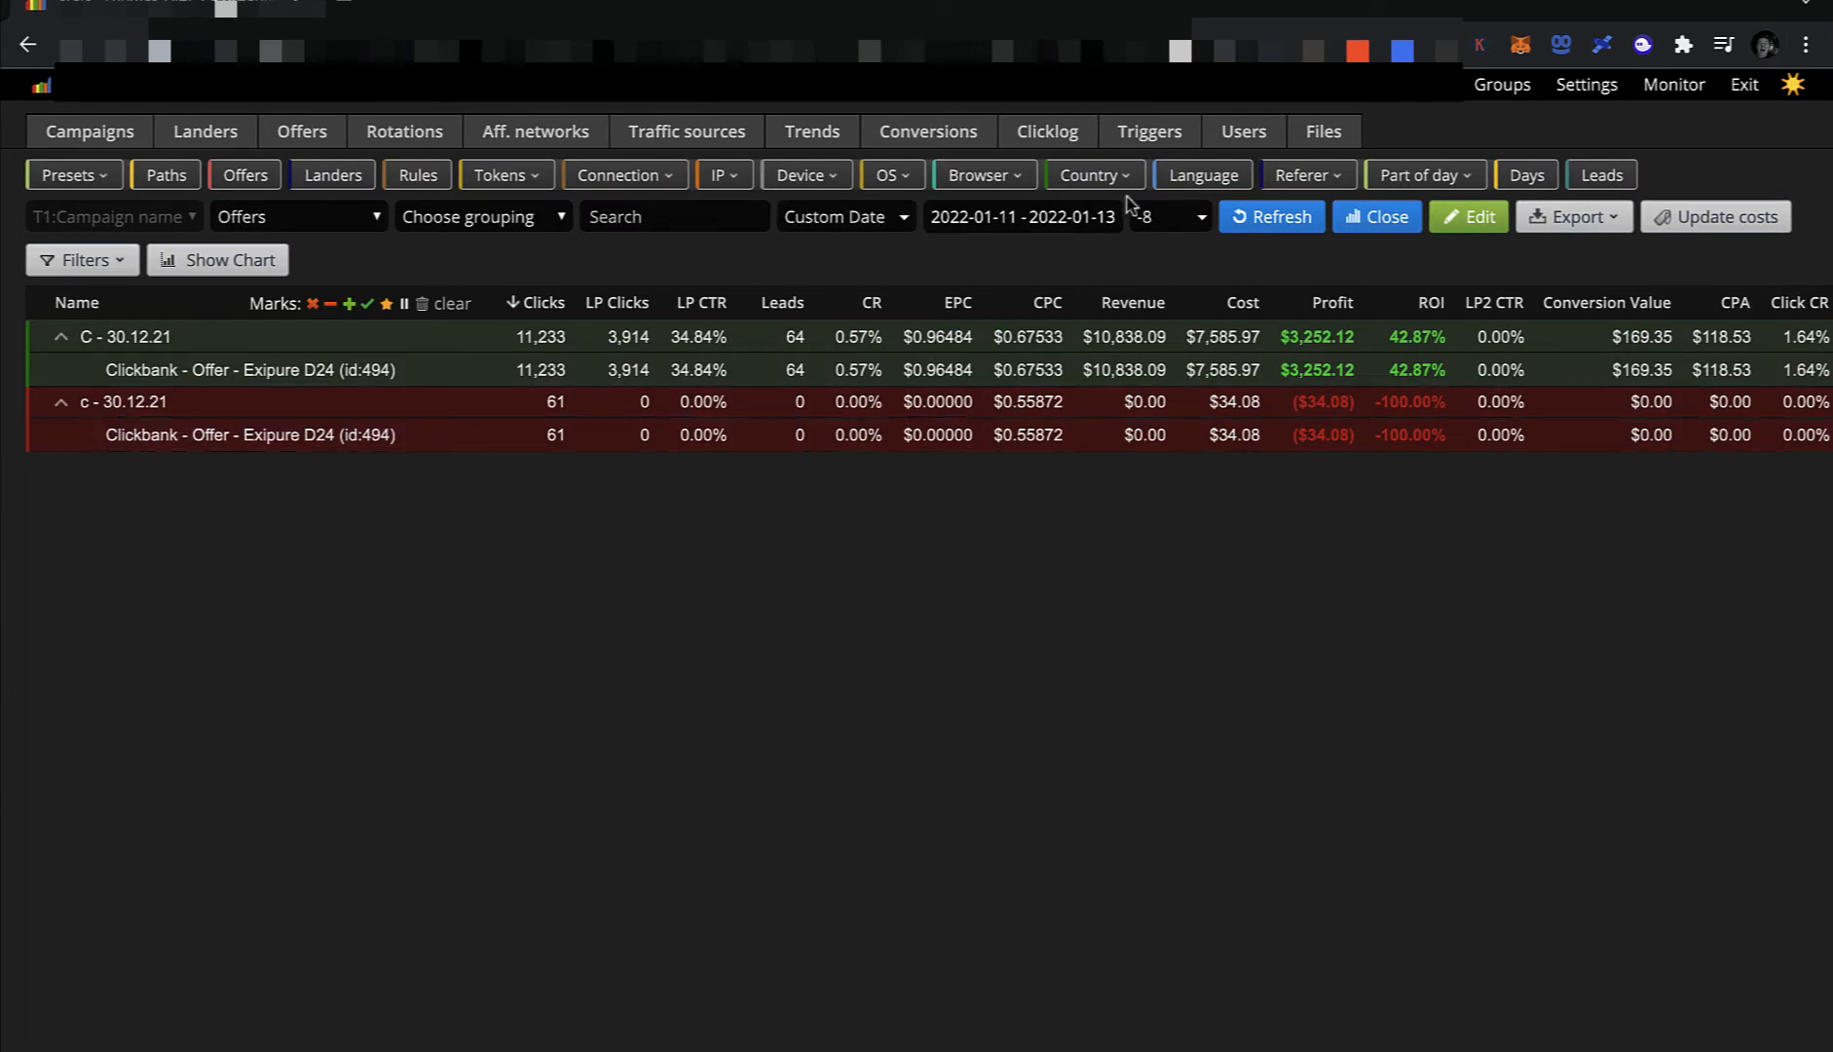
{"action": "left_click", "coordinate": [1093, 206]}
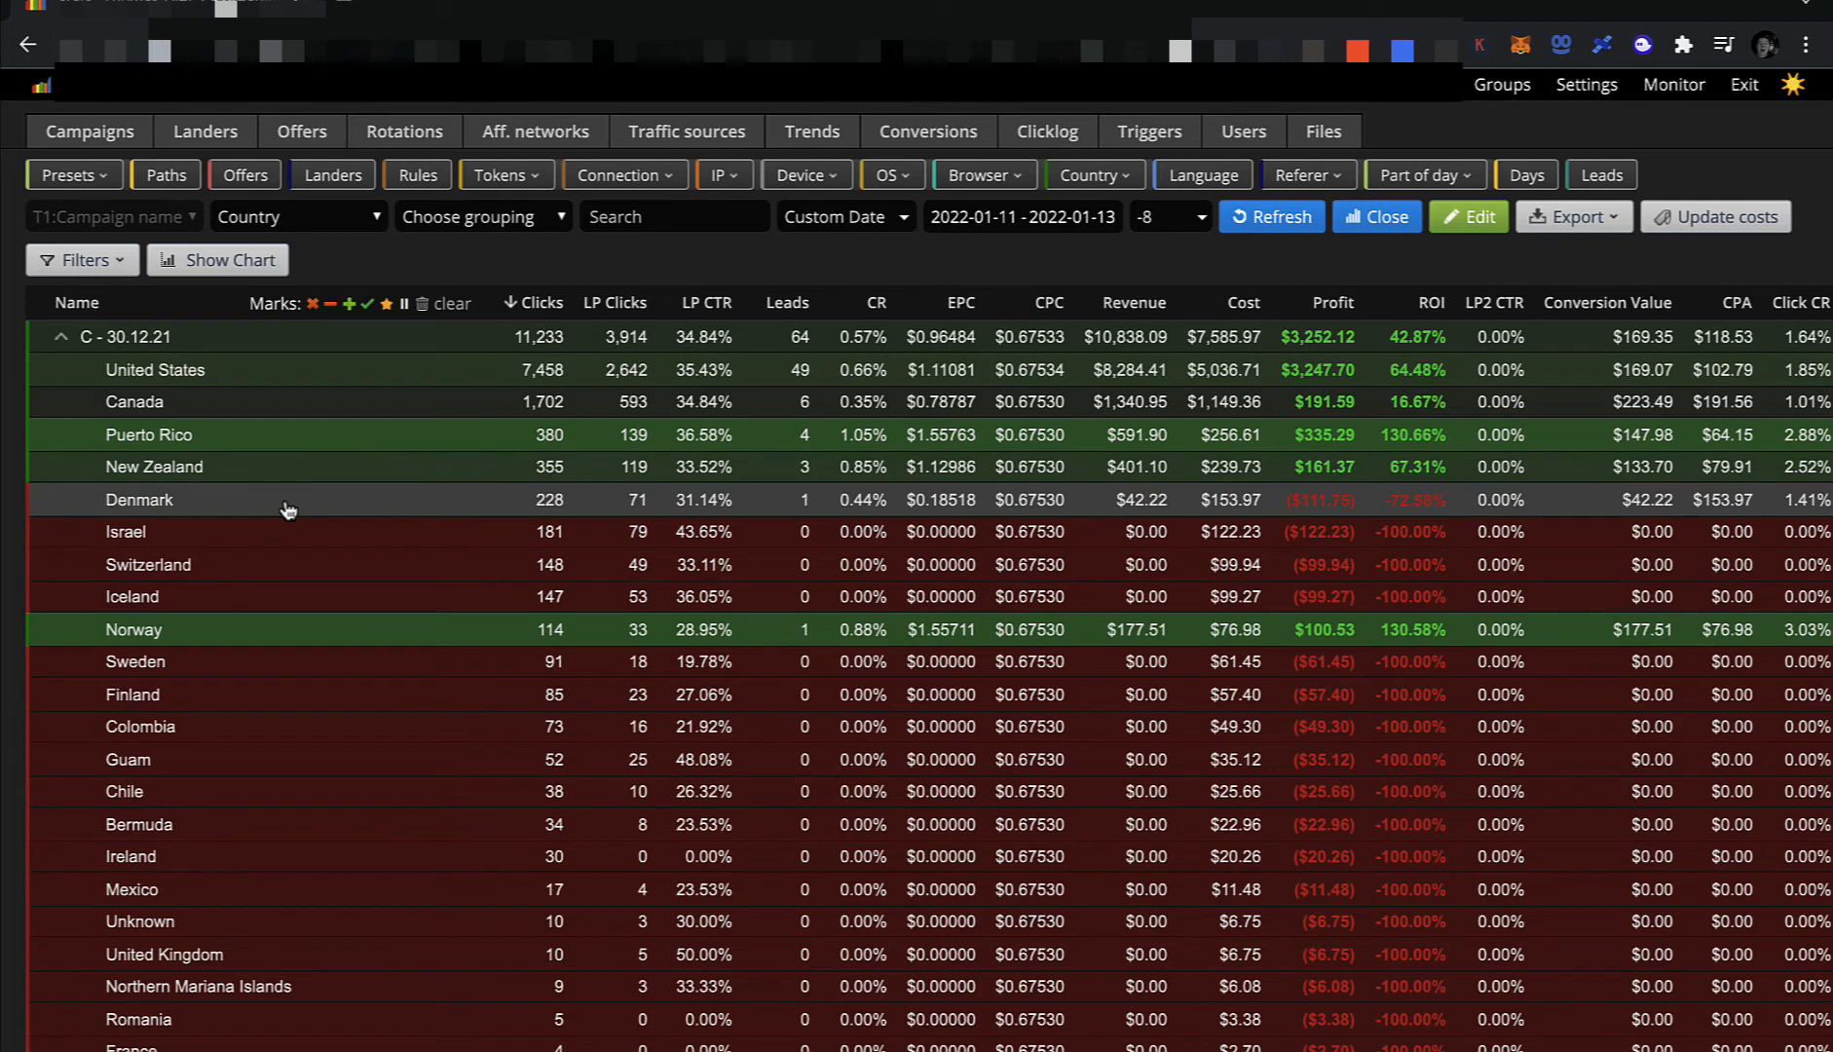
{"action": "double_click", "coordinate": [558, 501]}
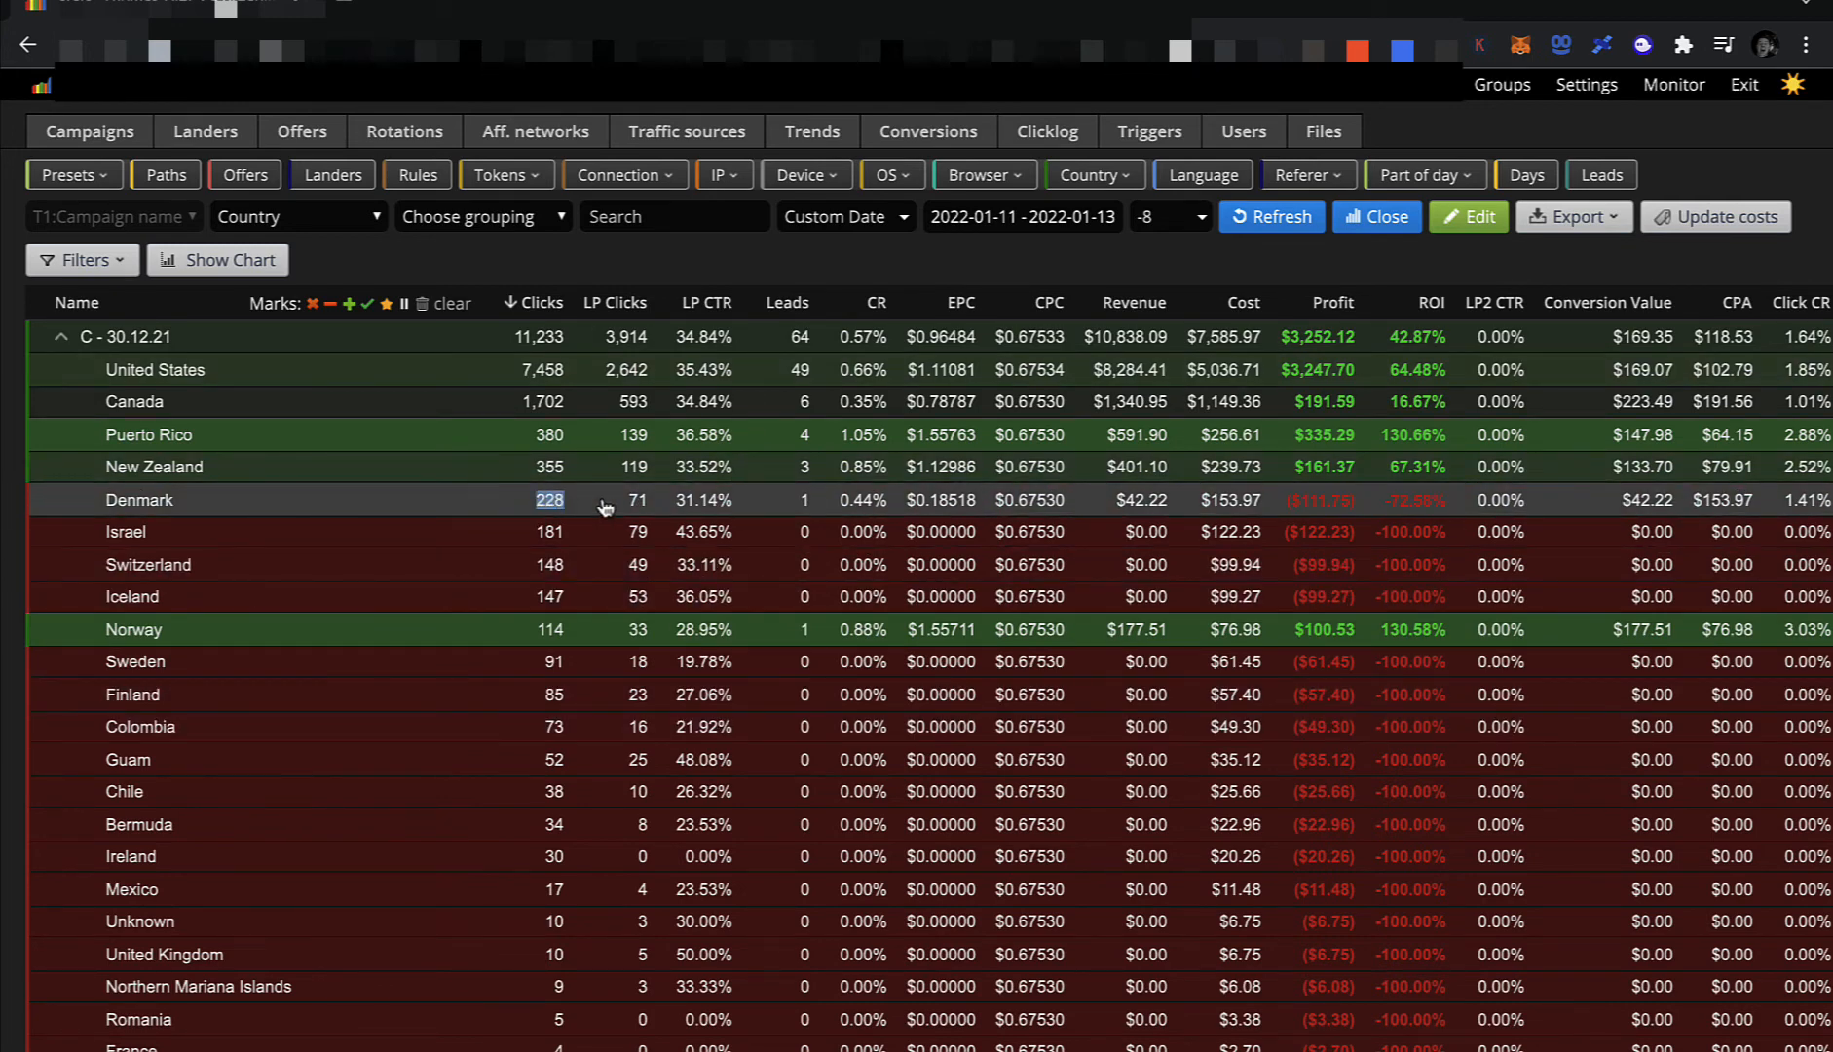
{"action": "left_click", "coordinate": [718, 273]}
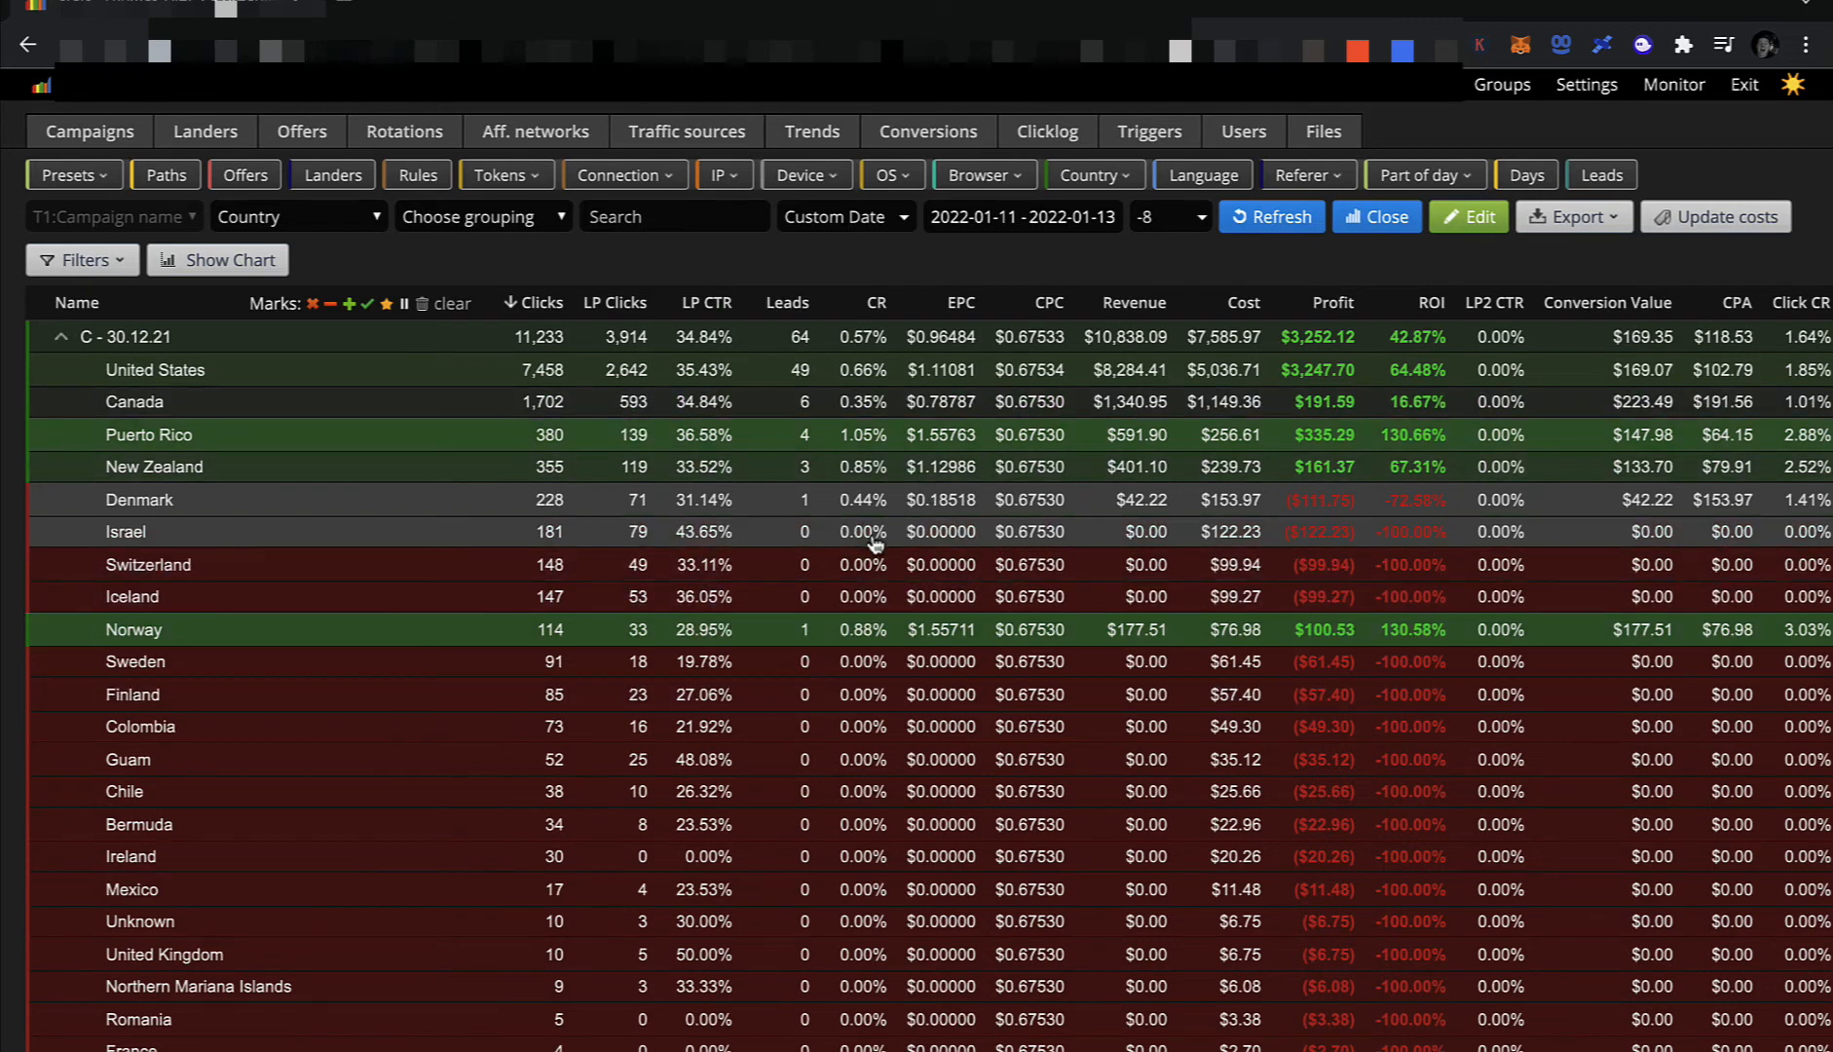
Break down the C - 30.12.21 results by hour of day and examine all hours.
{"action": "left_click", "coordinate": [1448, 176]}
{"action": "left_click", "coordinate": [1424, 236]}
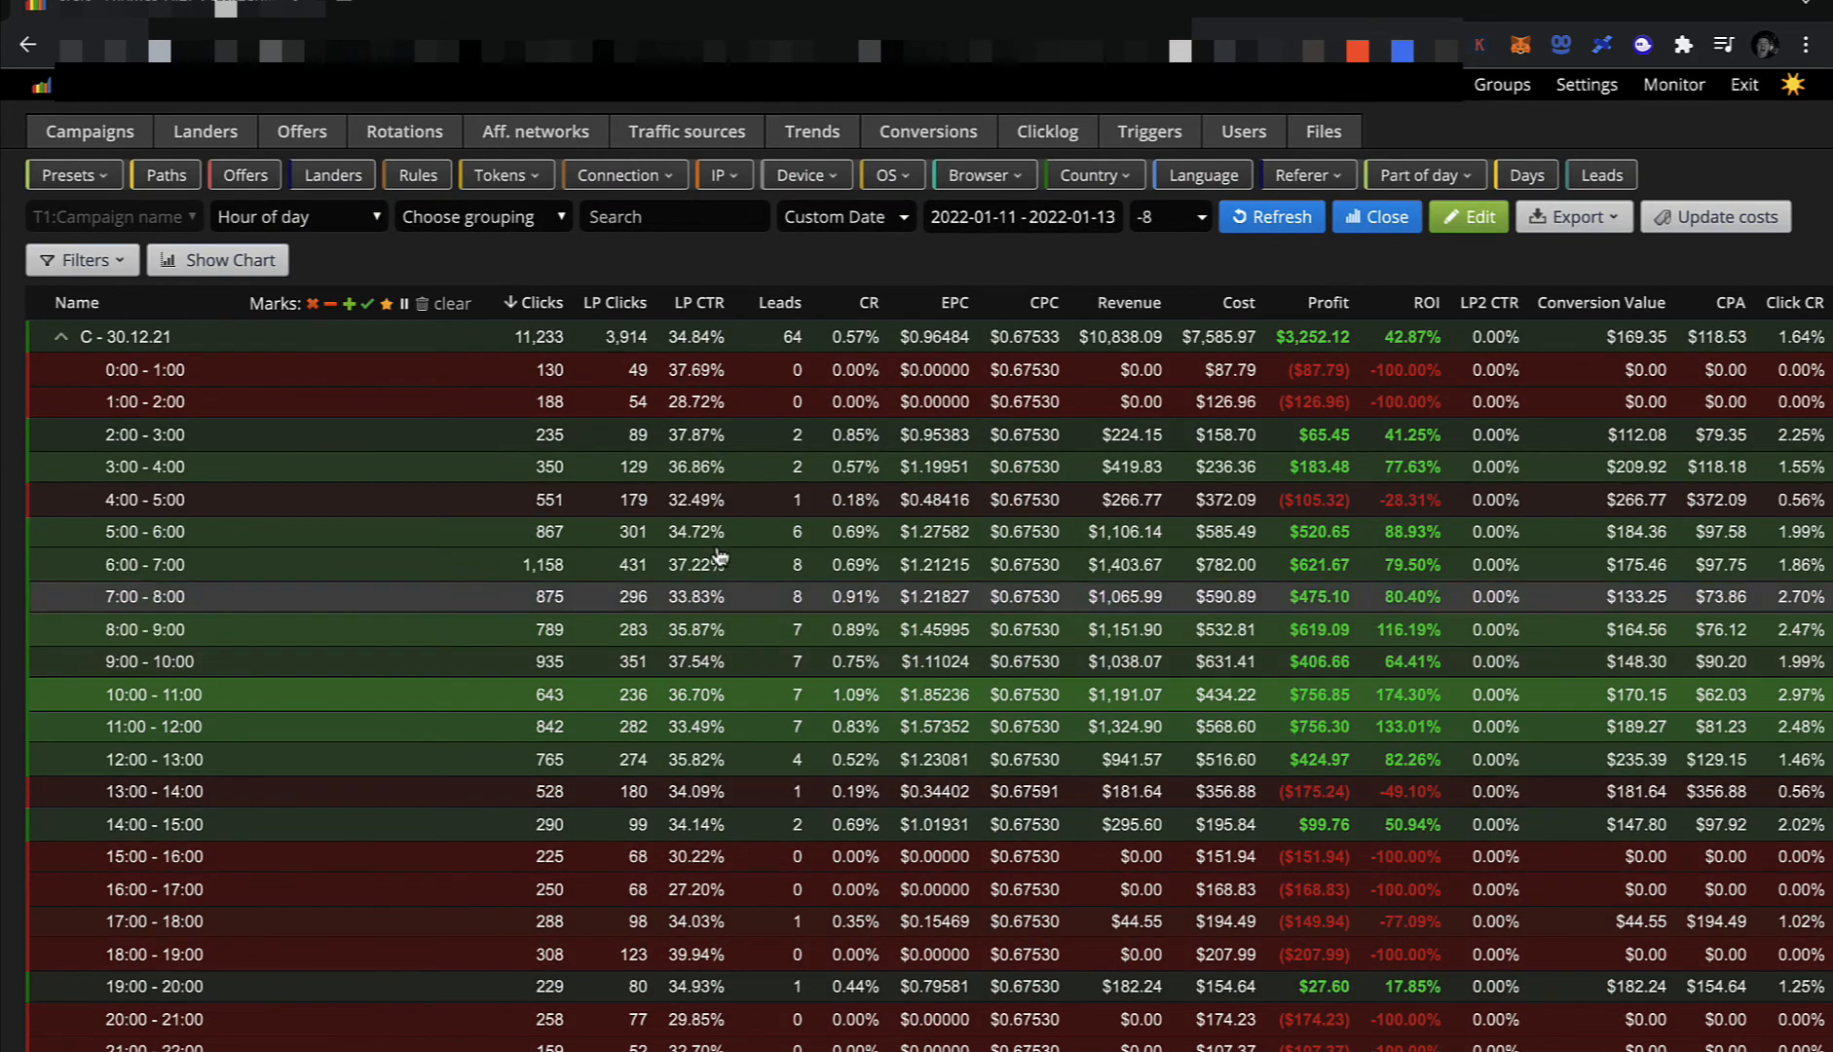
{"action": "scroll", "coordinate": [479, 502], "scroll_direction": "down", "scroll_amount": 1}
{"action": "scroll", "coordinate": [479, 503], "scroll_direction": "up", "scroll_amount": 1}
{"action": "scroll", "coordinate": [480, 503], "scroll_direction": "down", "scroll_amount": 4}
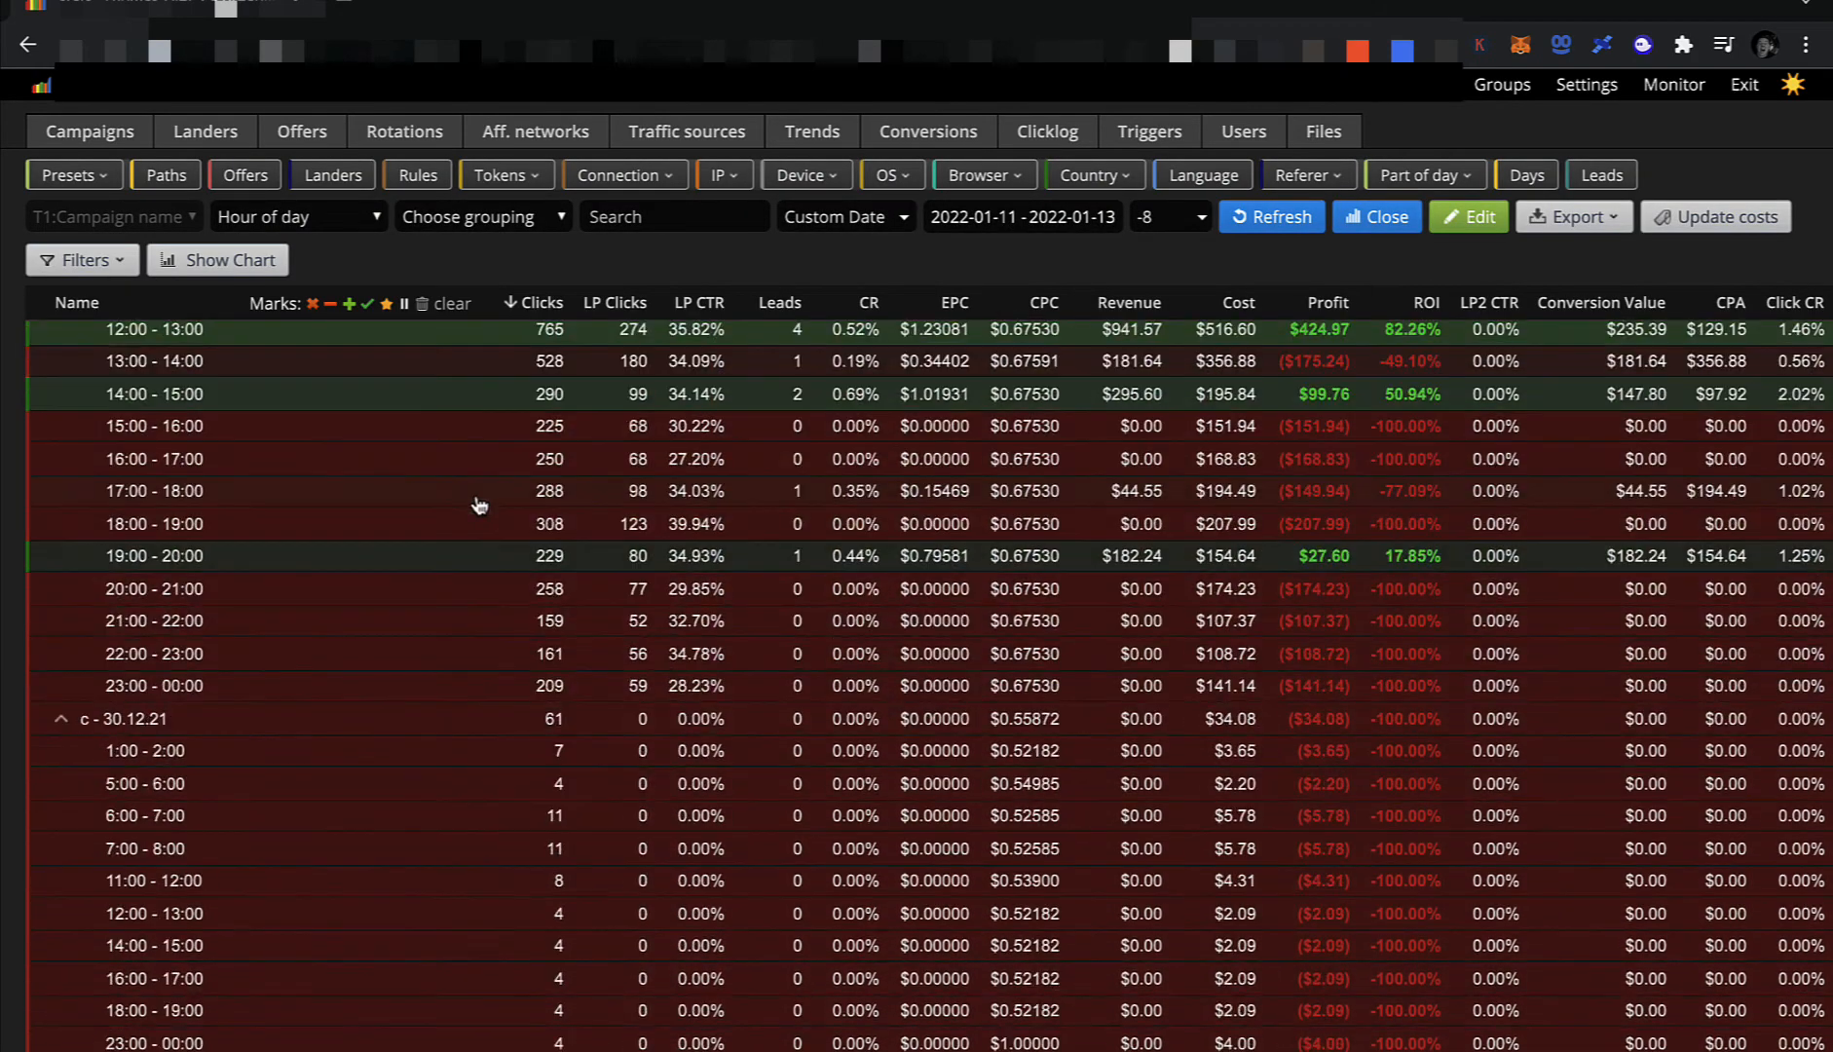
{"action": "scroll", "coordinate": [479, 503], "scroll_direction": "up", "scroll_amount": 4}
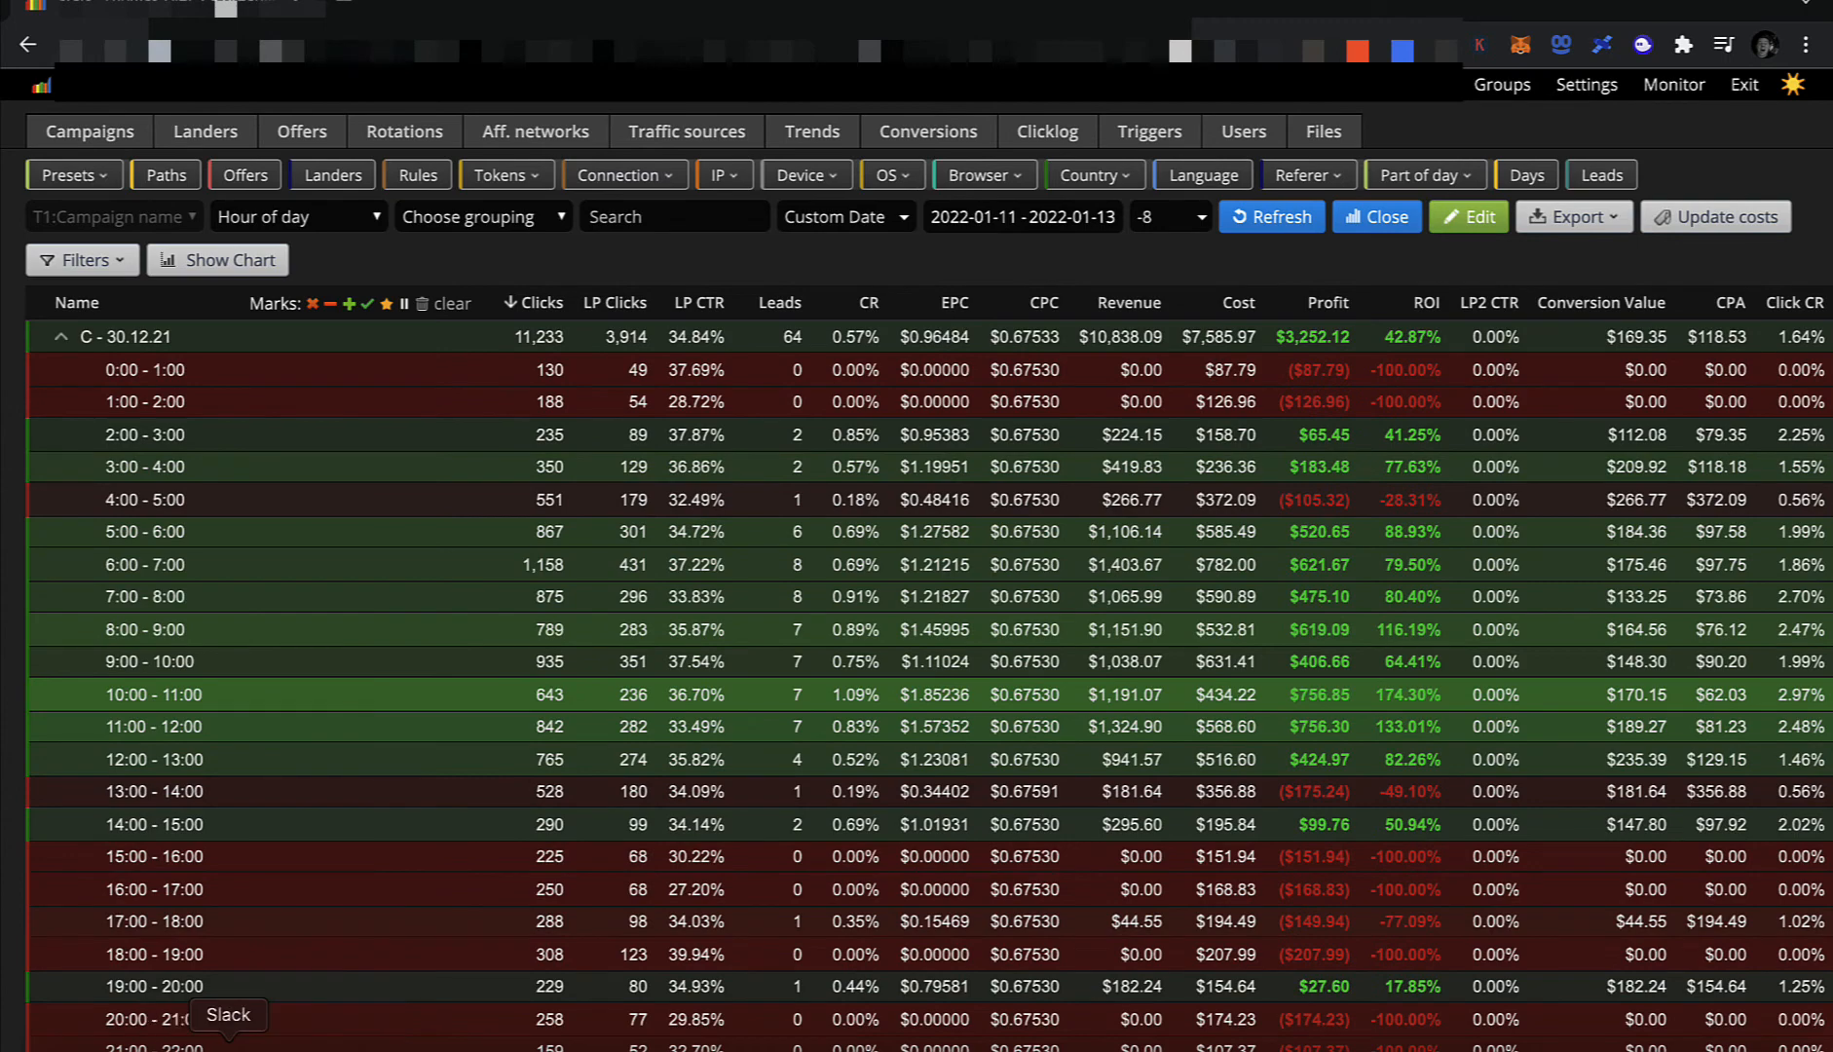
Switch to Ads Manager and open the TV - W - 35+ - Auto ad set to check its daily budget and schedule.
{"action": "left_click", "coordinate": [272, 1047]}
{"action": "mouse_move", "coordinate": [361, 331]}
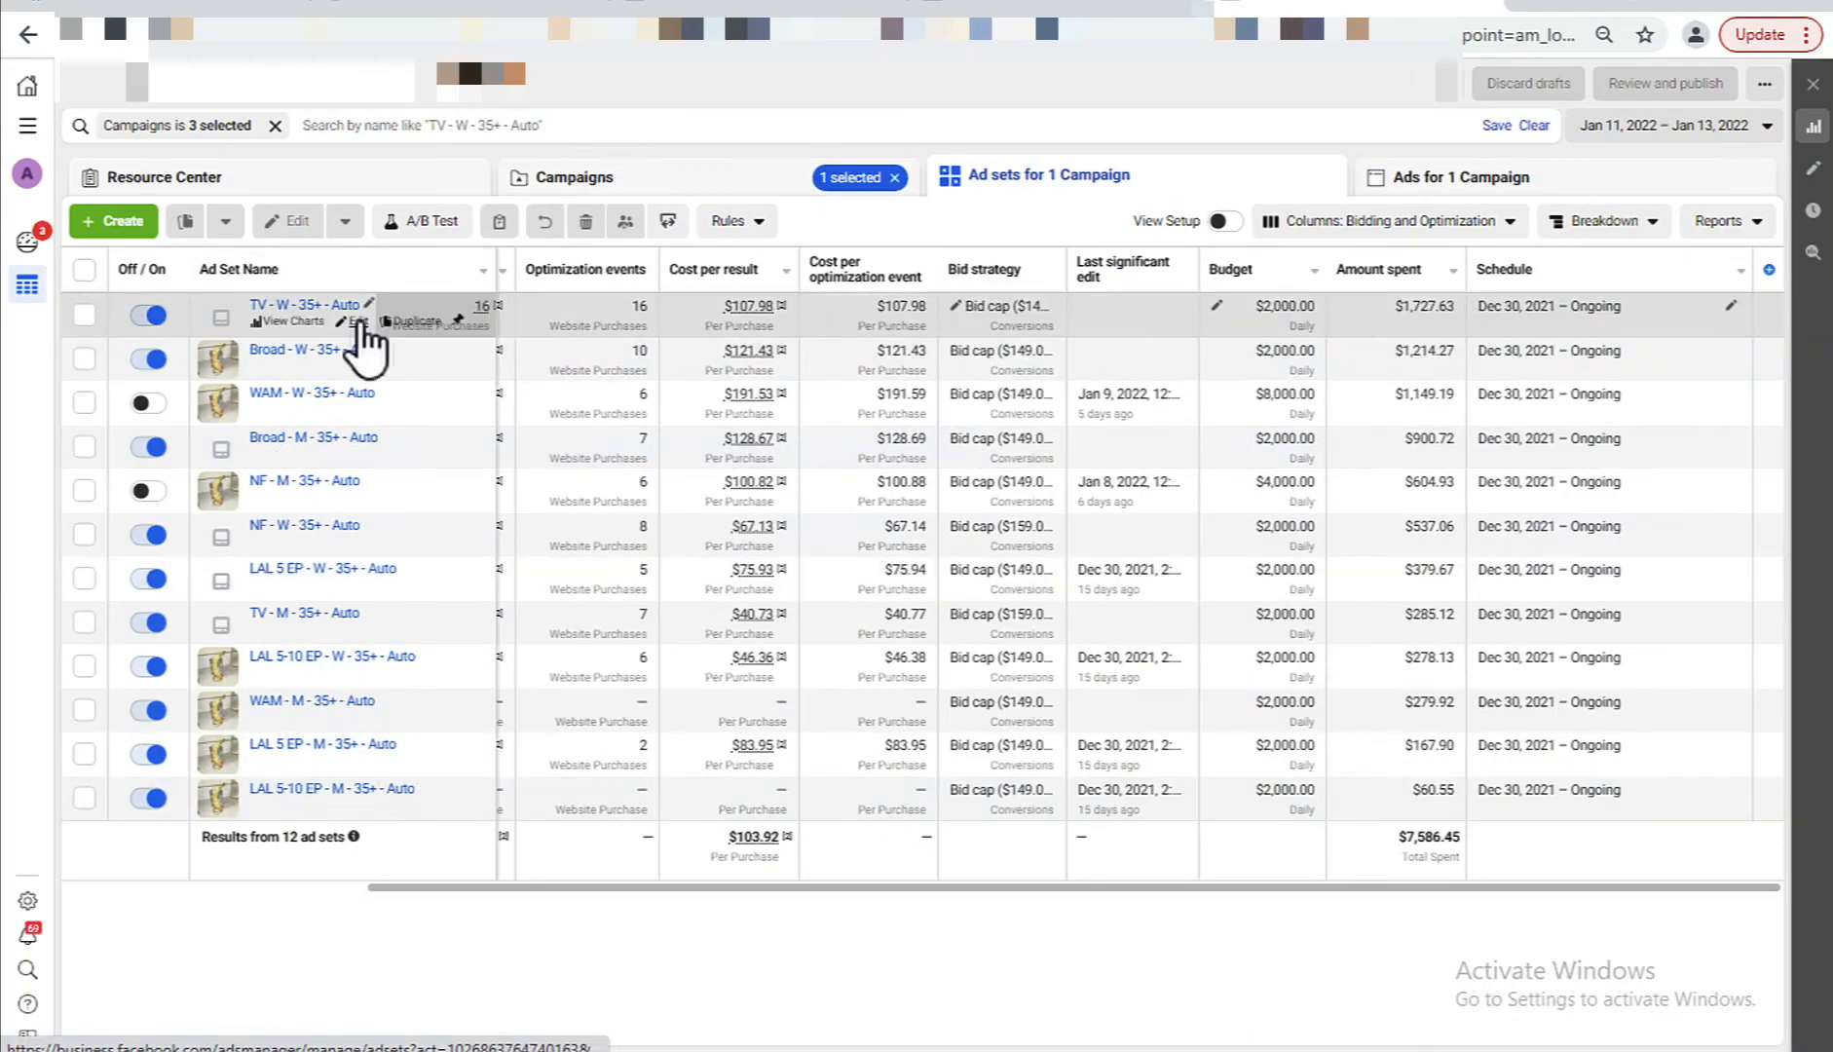
{"action": "left_click", "coordinate": [358, 321]}
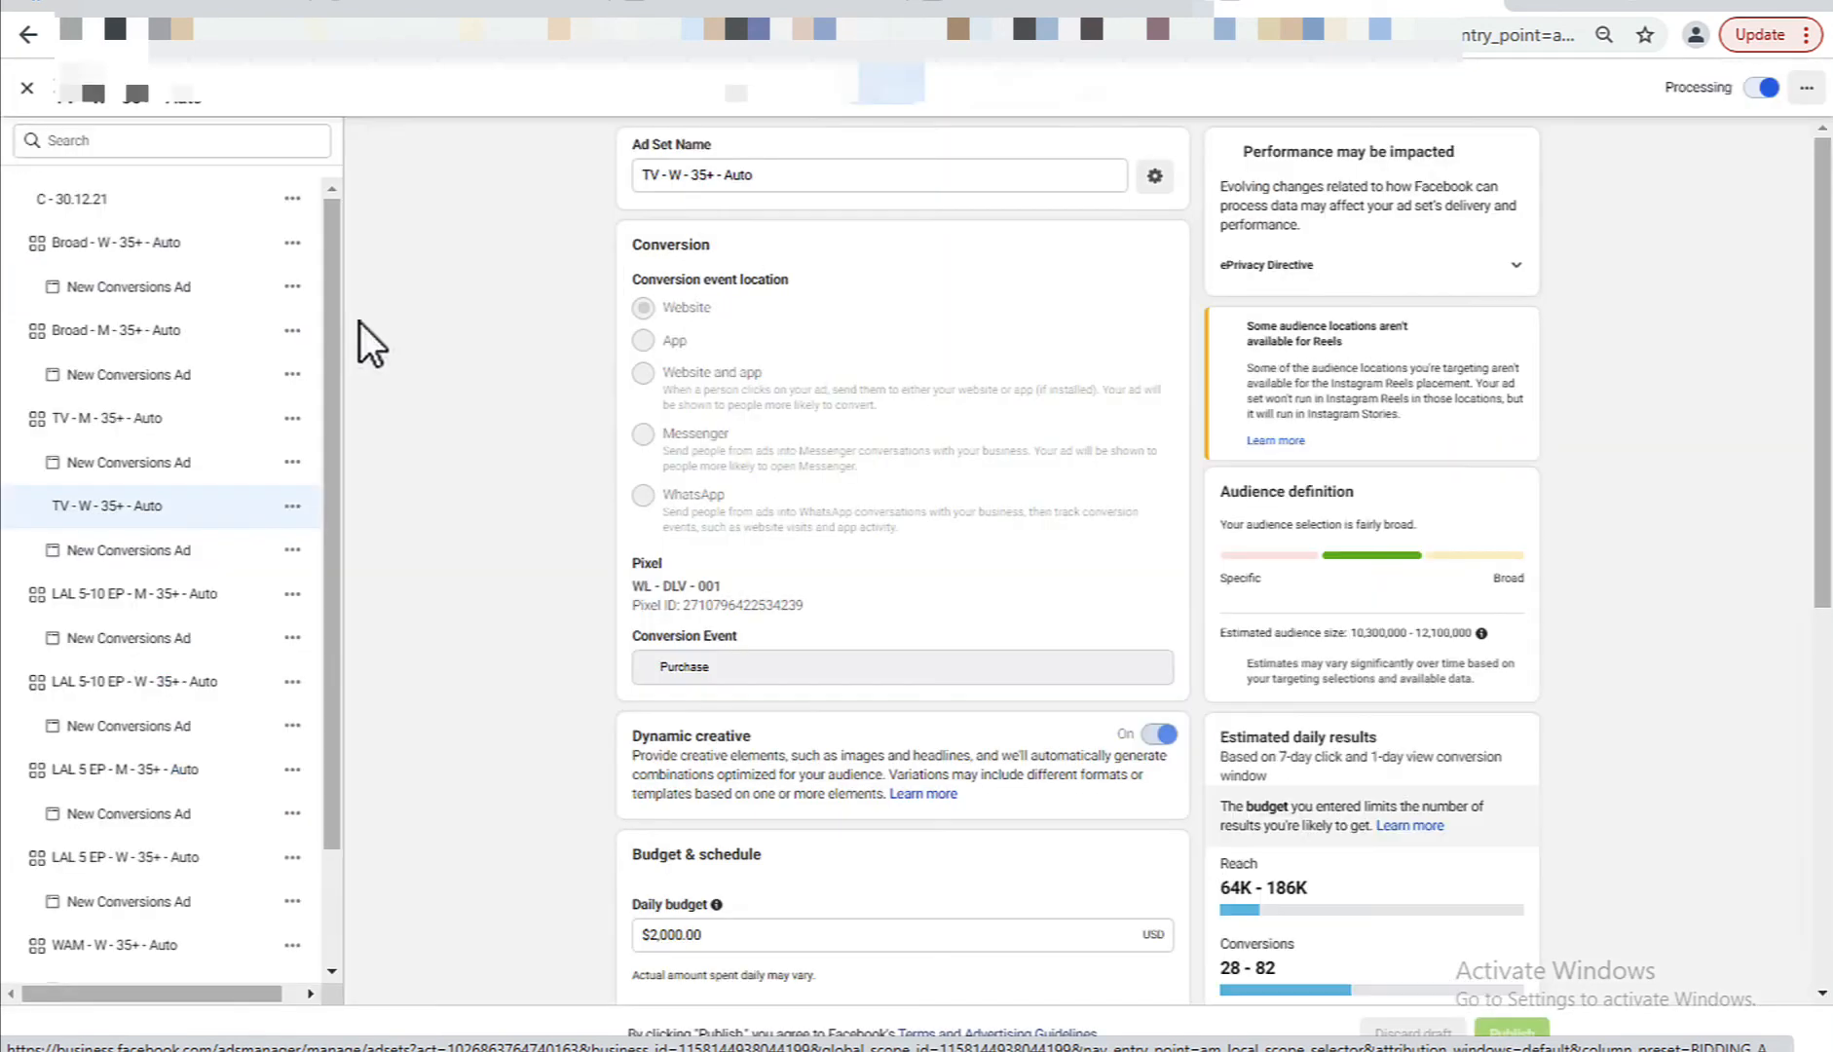
{"action": "scroll", "coordinate": [606, 468], "scroll_direction": "down", "scroll_amount": 10}
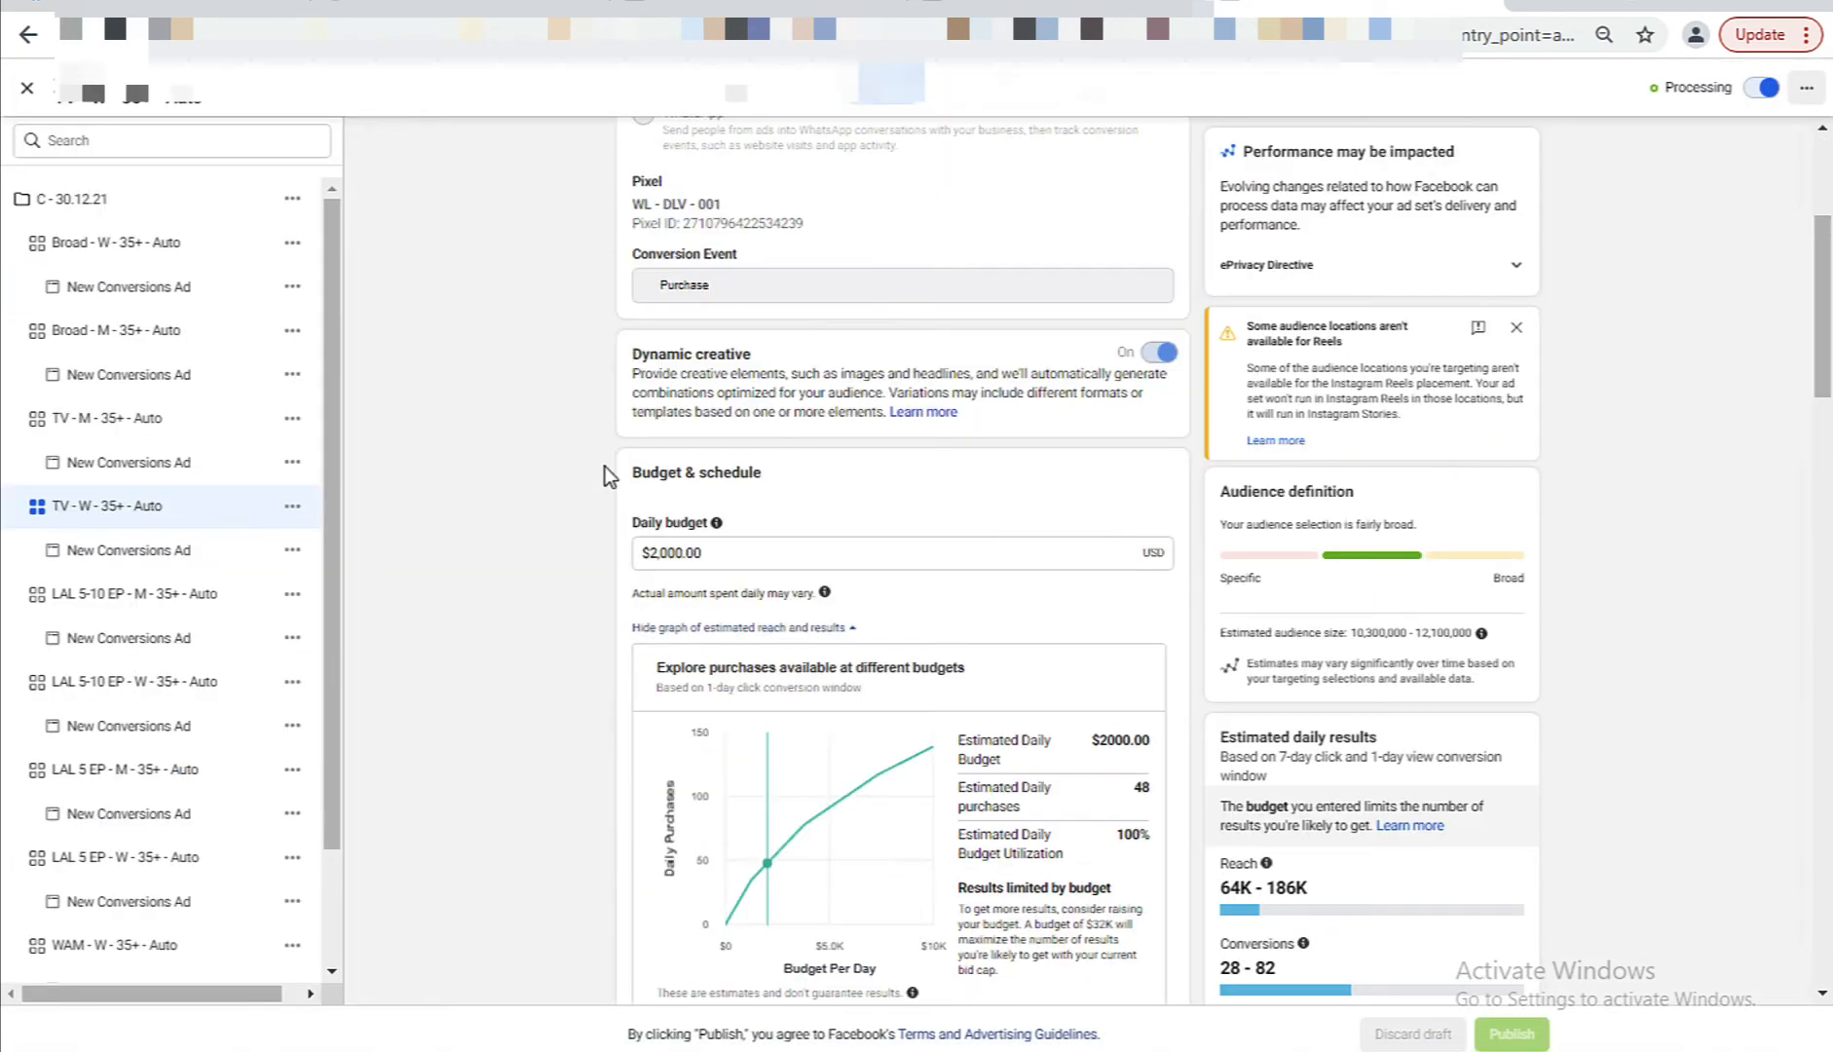
{"action": "scroll", "coordinate": [605, 466], "scroll_direction": "down", "scroll_amount": 5}
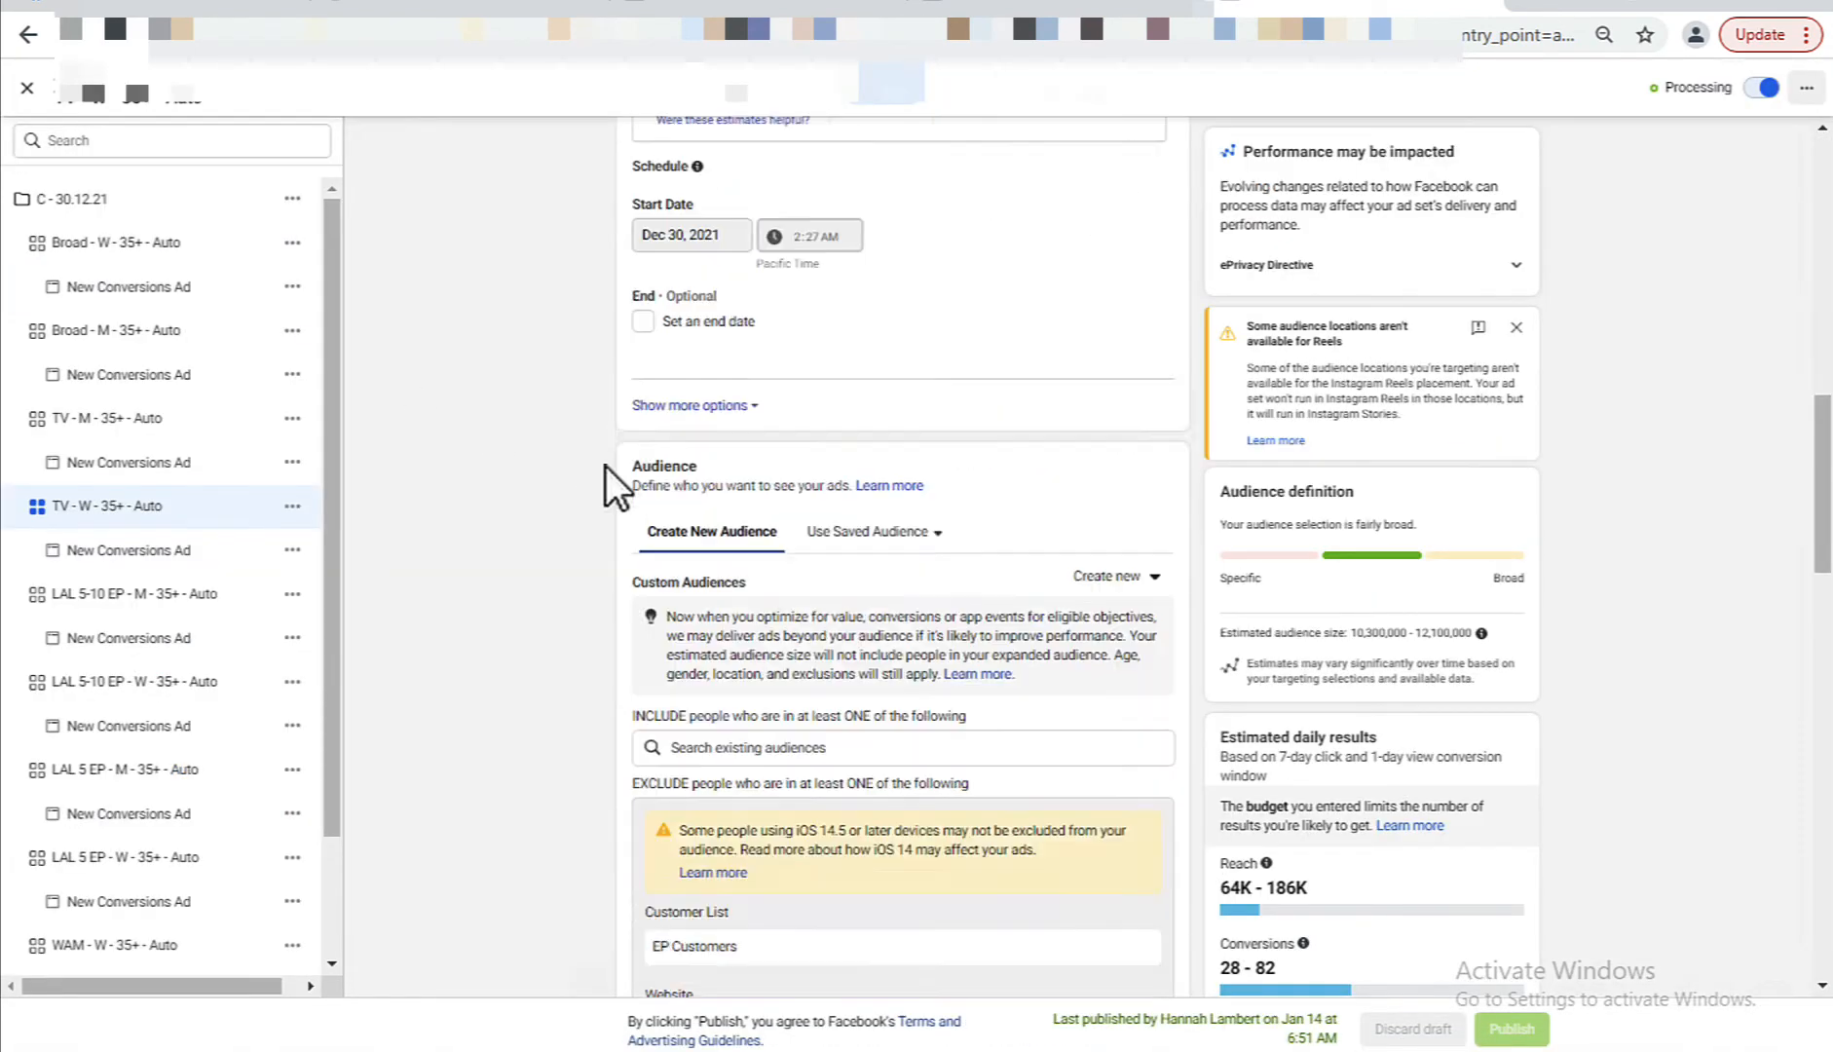
{"action": "scroll", "coordinate": [605, 467], "scroll_direction": "up", "scroll_amount": 2}
{"action": "scroll", "coordinate": [606, 466], "scroll_direction": "up", "scroll_amount": 10}
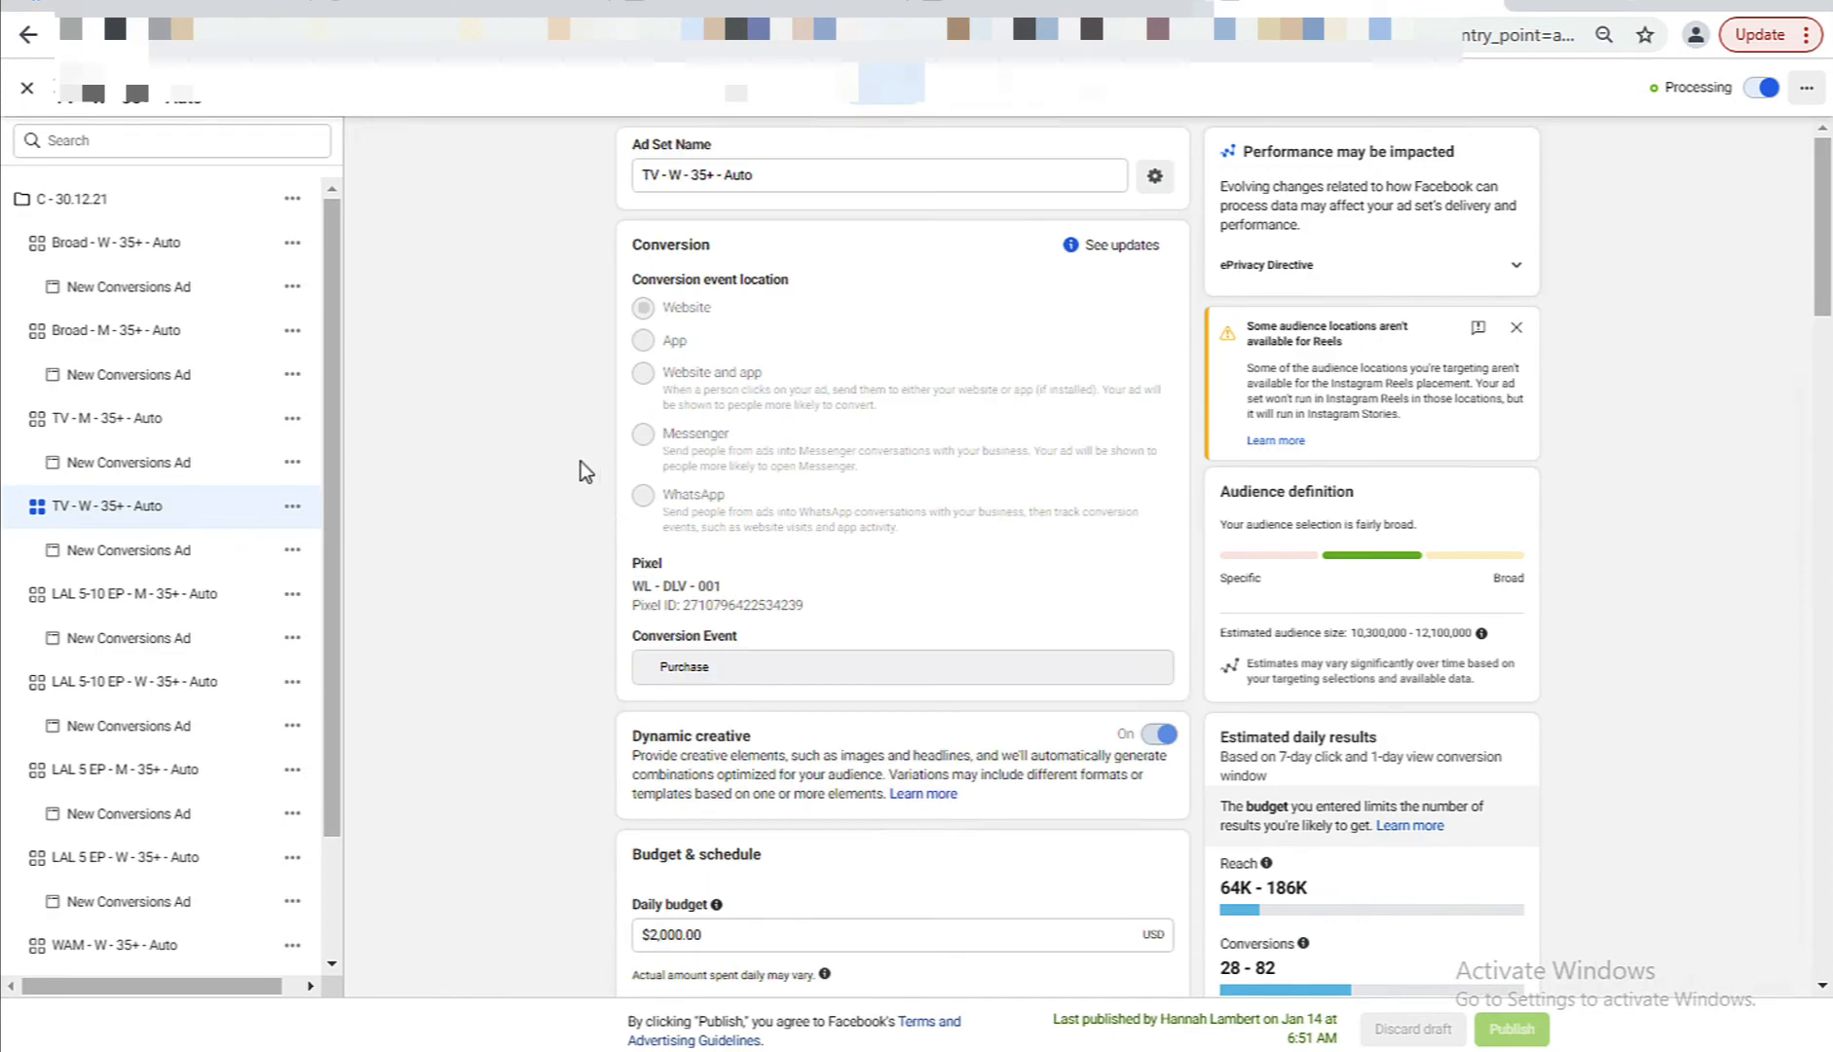
Return to the tracker and compare C - 30.12.21's daytime results with its afternoon and night hours.
{"action": "left_click", "coordinate": [107, 1033]}
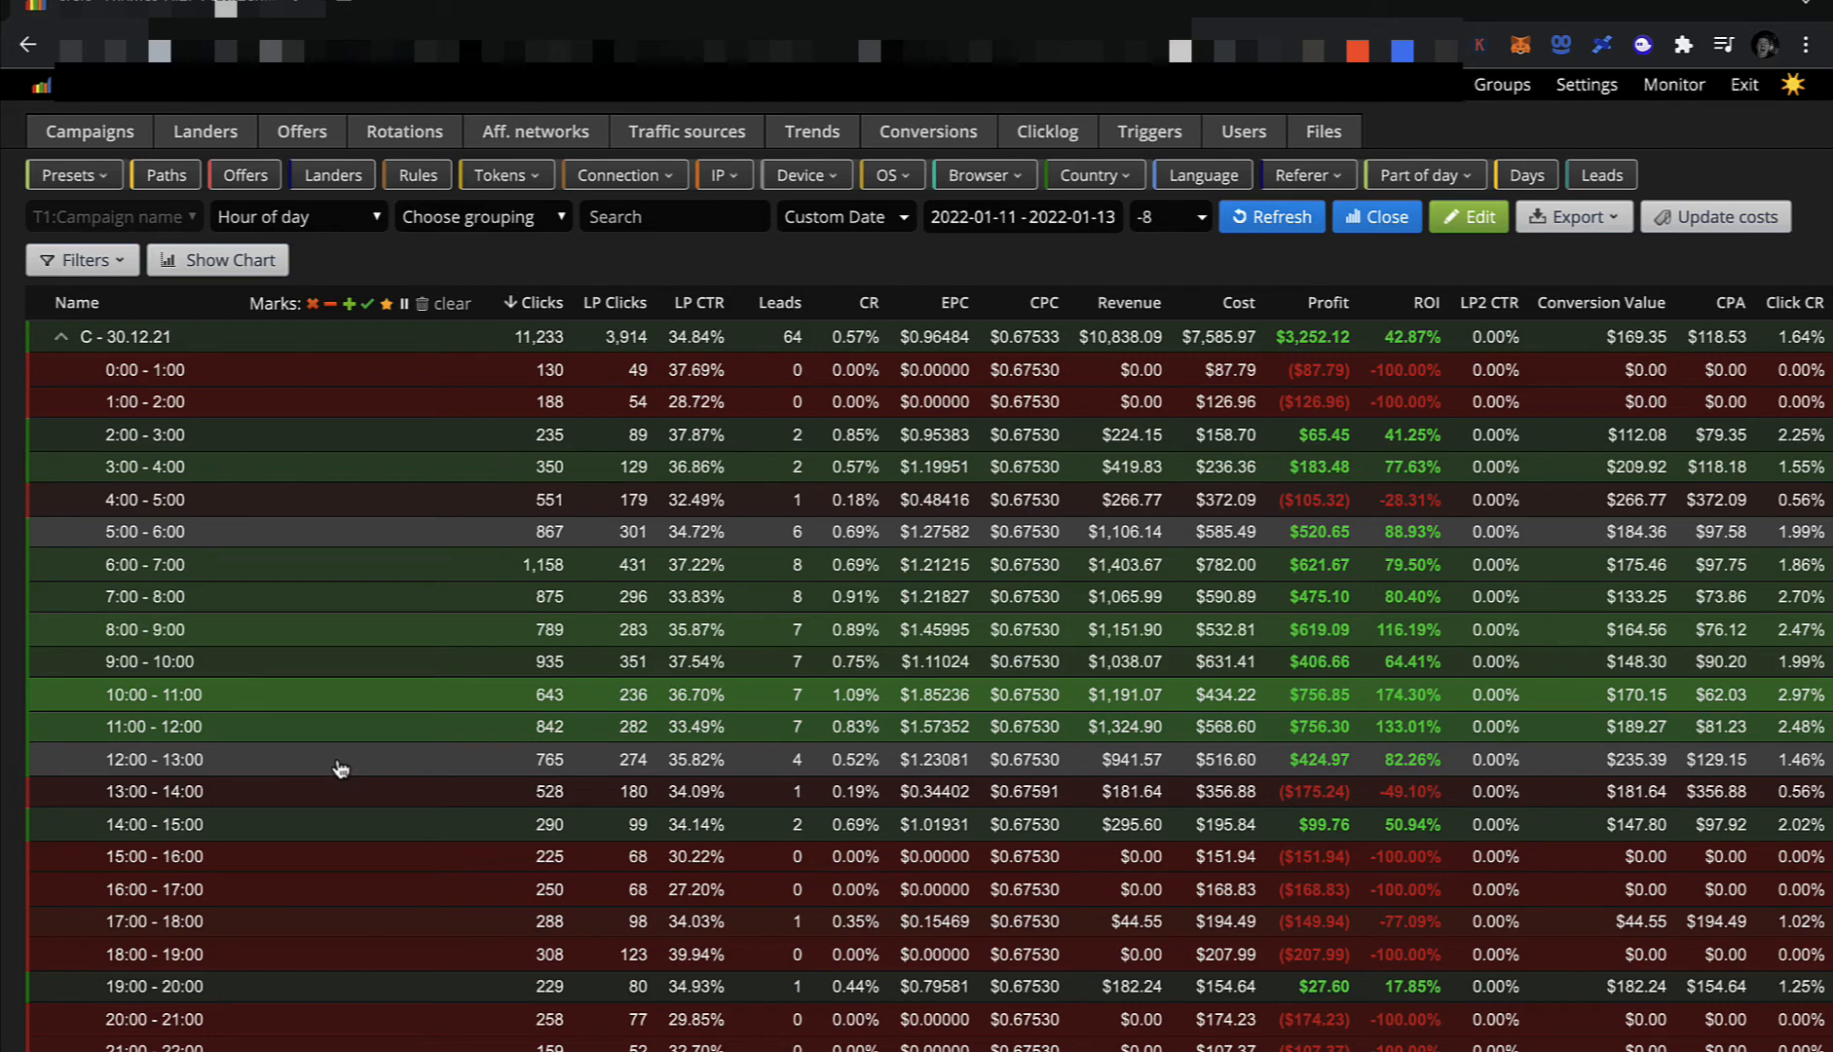
{"action": "scroll", "coordinate": [341, 652], "scroll_direction": "down", "scroll_amount": 4}
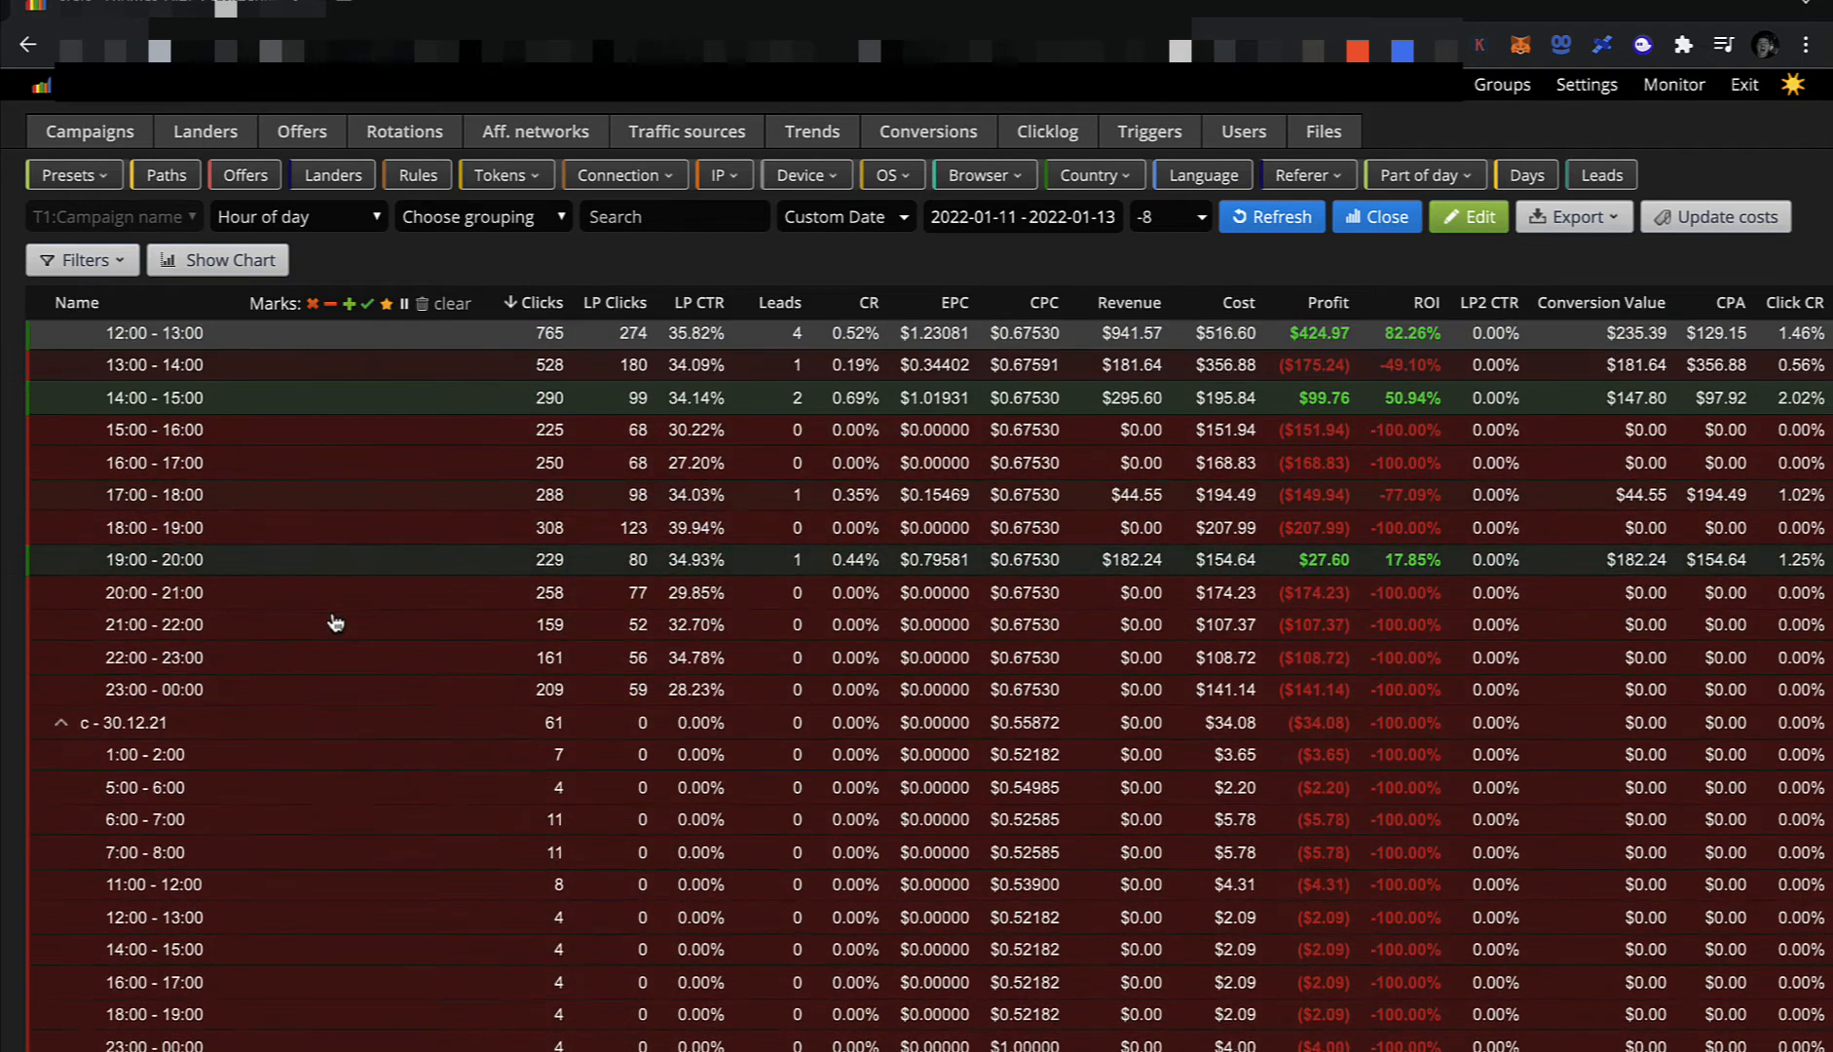
{"action": "scroll", "coordinate": [335, 621], "scroll_direction": "up", "scroll_amount": 4}
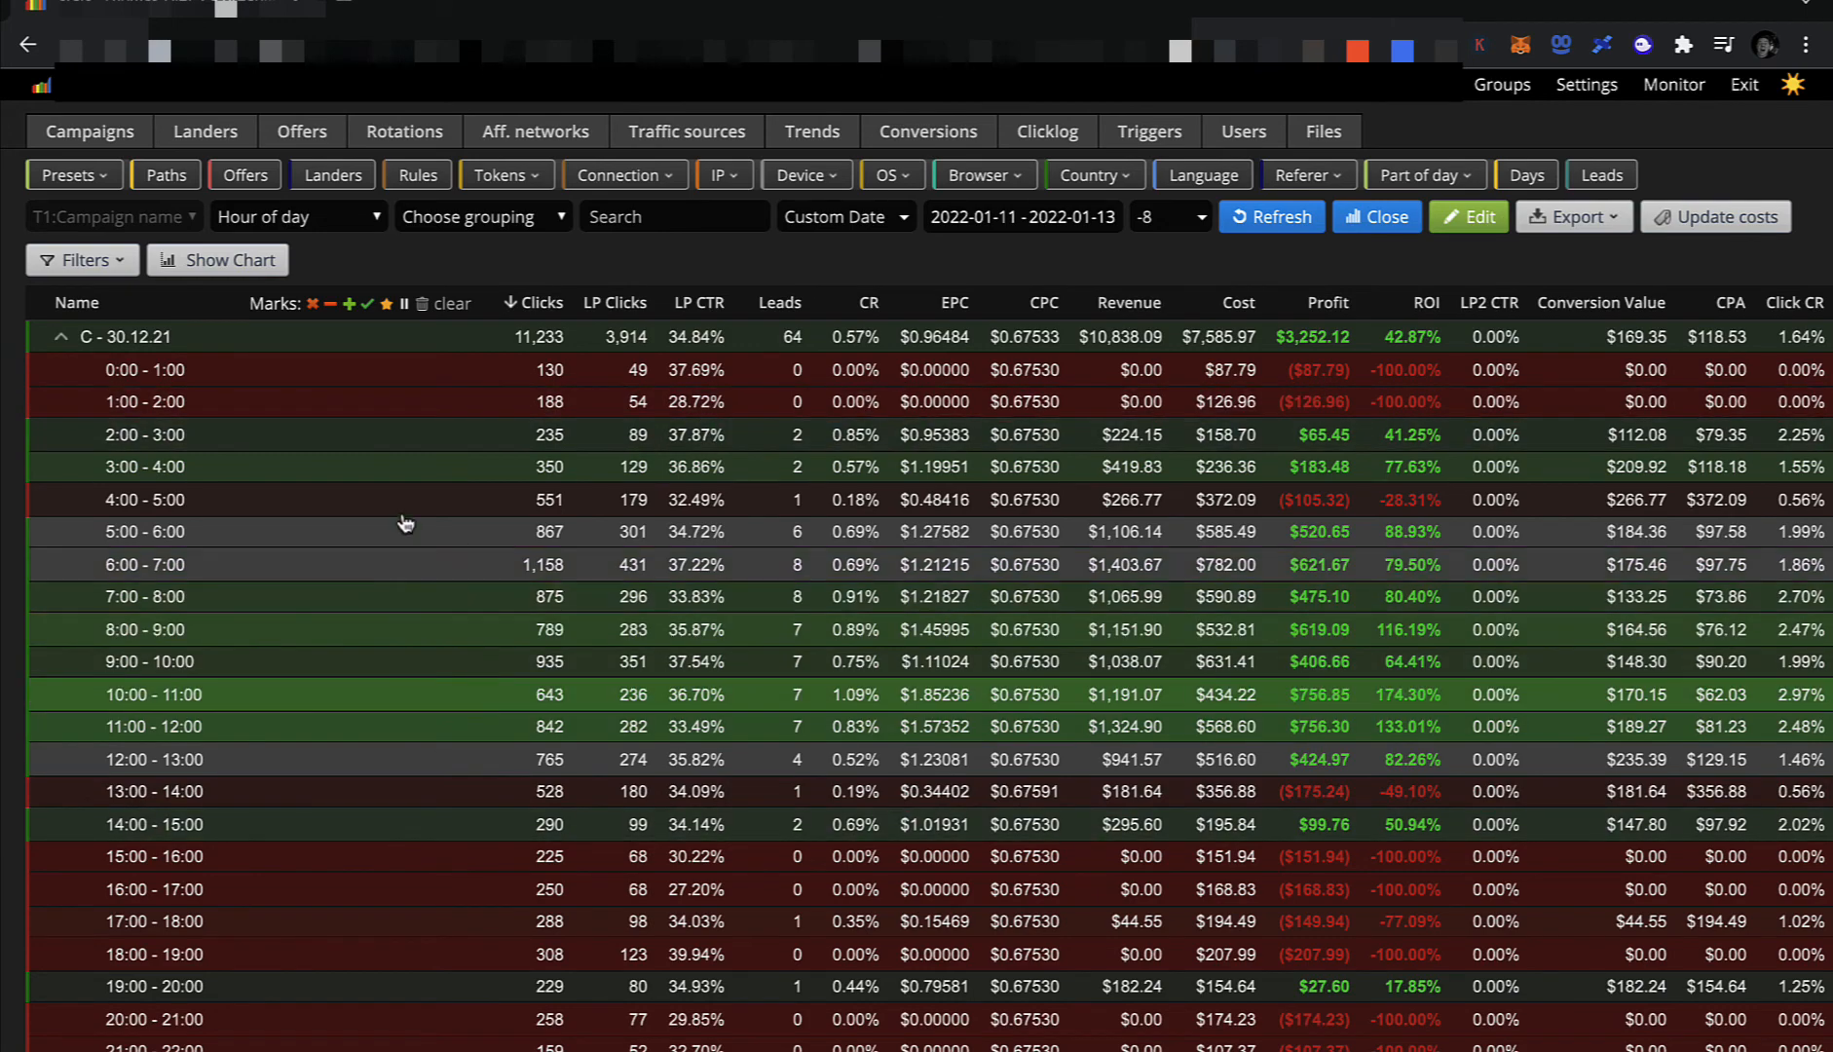
{"action": "scroll", "coordinate": [288, 721], "scroll_direction": "down", "scroll_amount": 5}
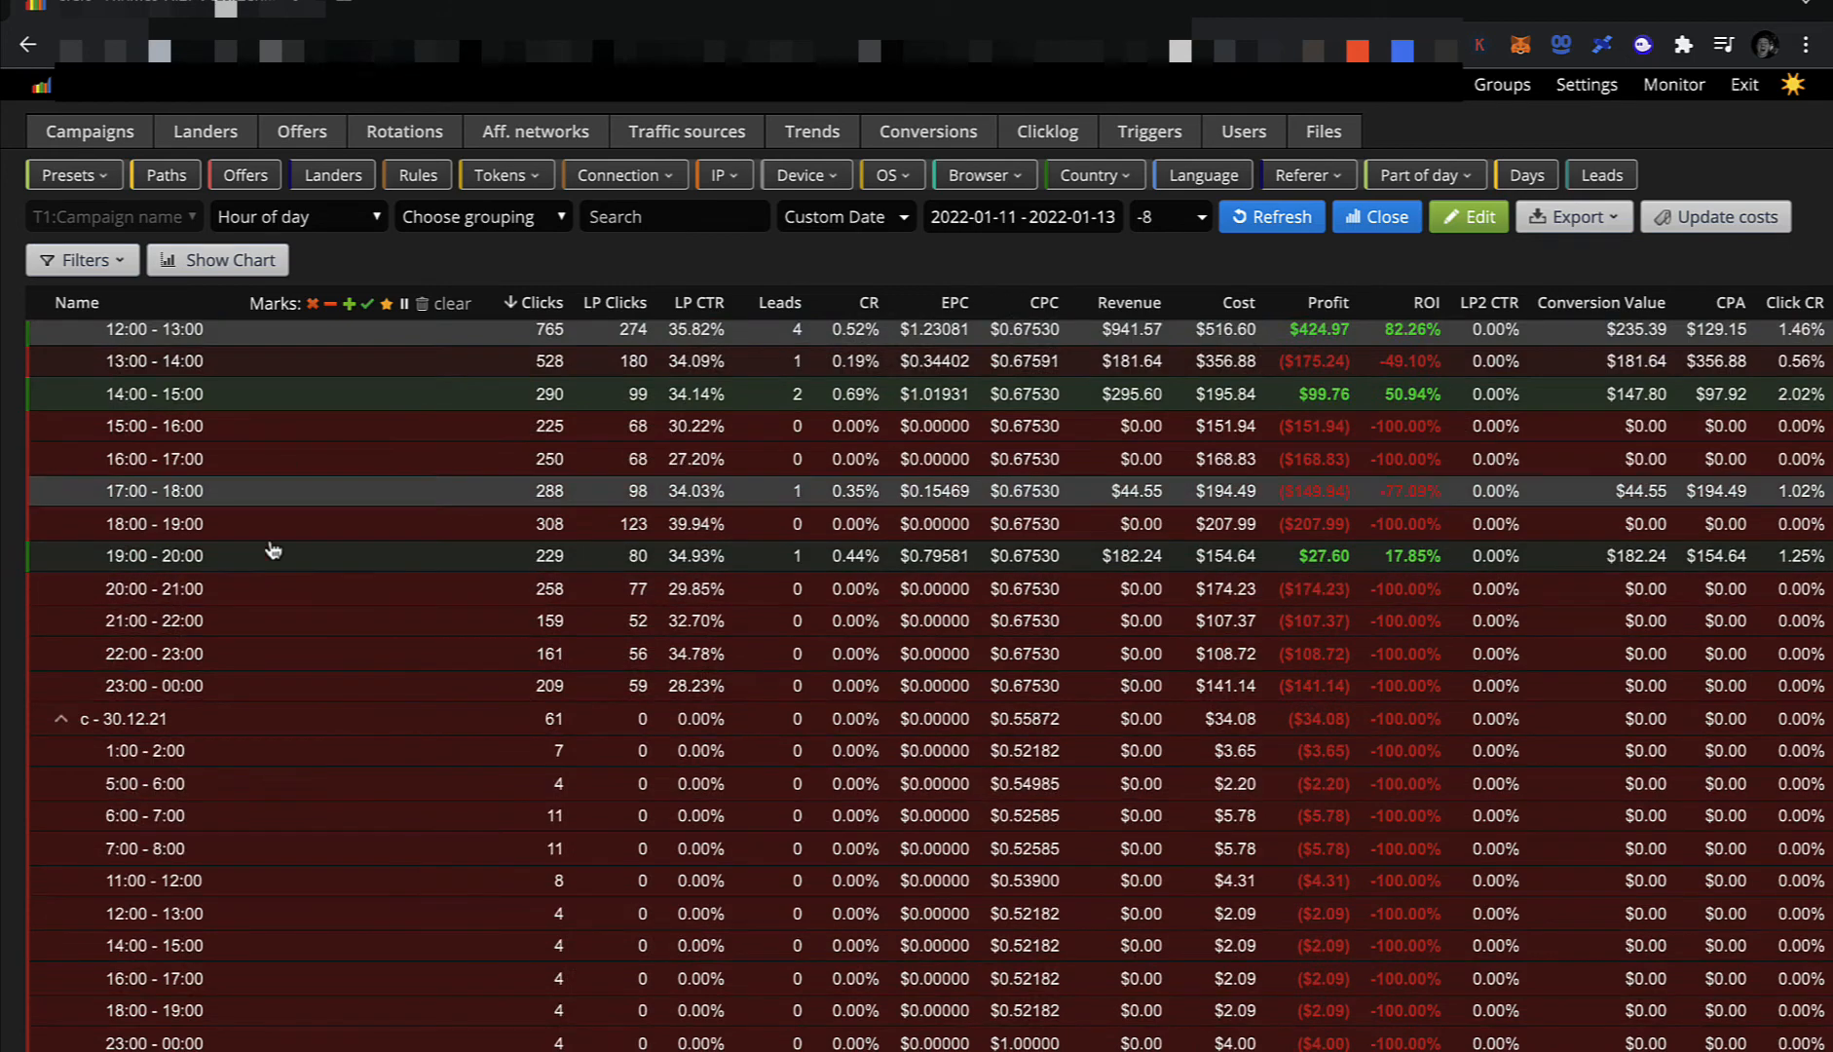
{"action": "scroll", "coordinate": [321, 643], "scroll_direction": "up", "scroll_amount": 5}
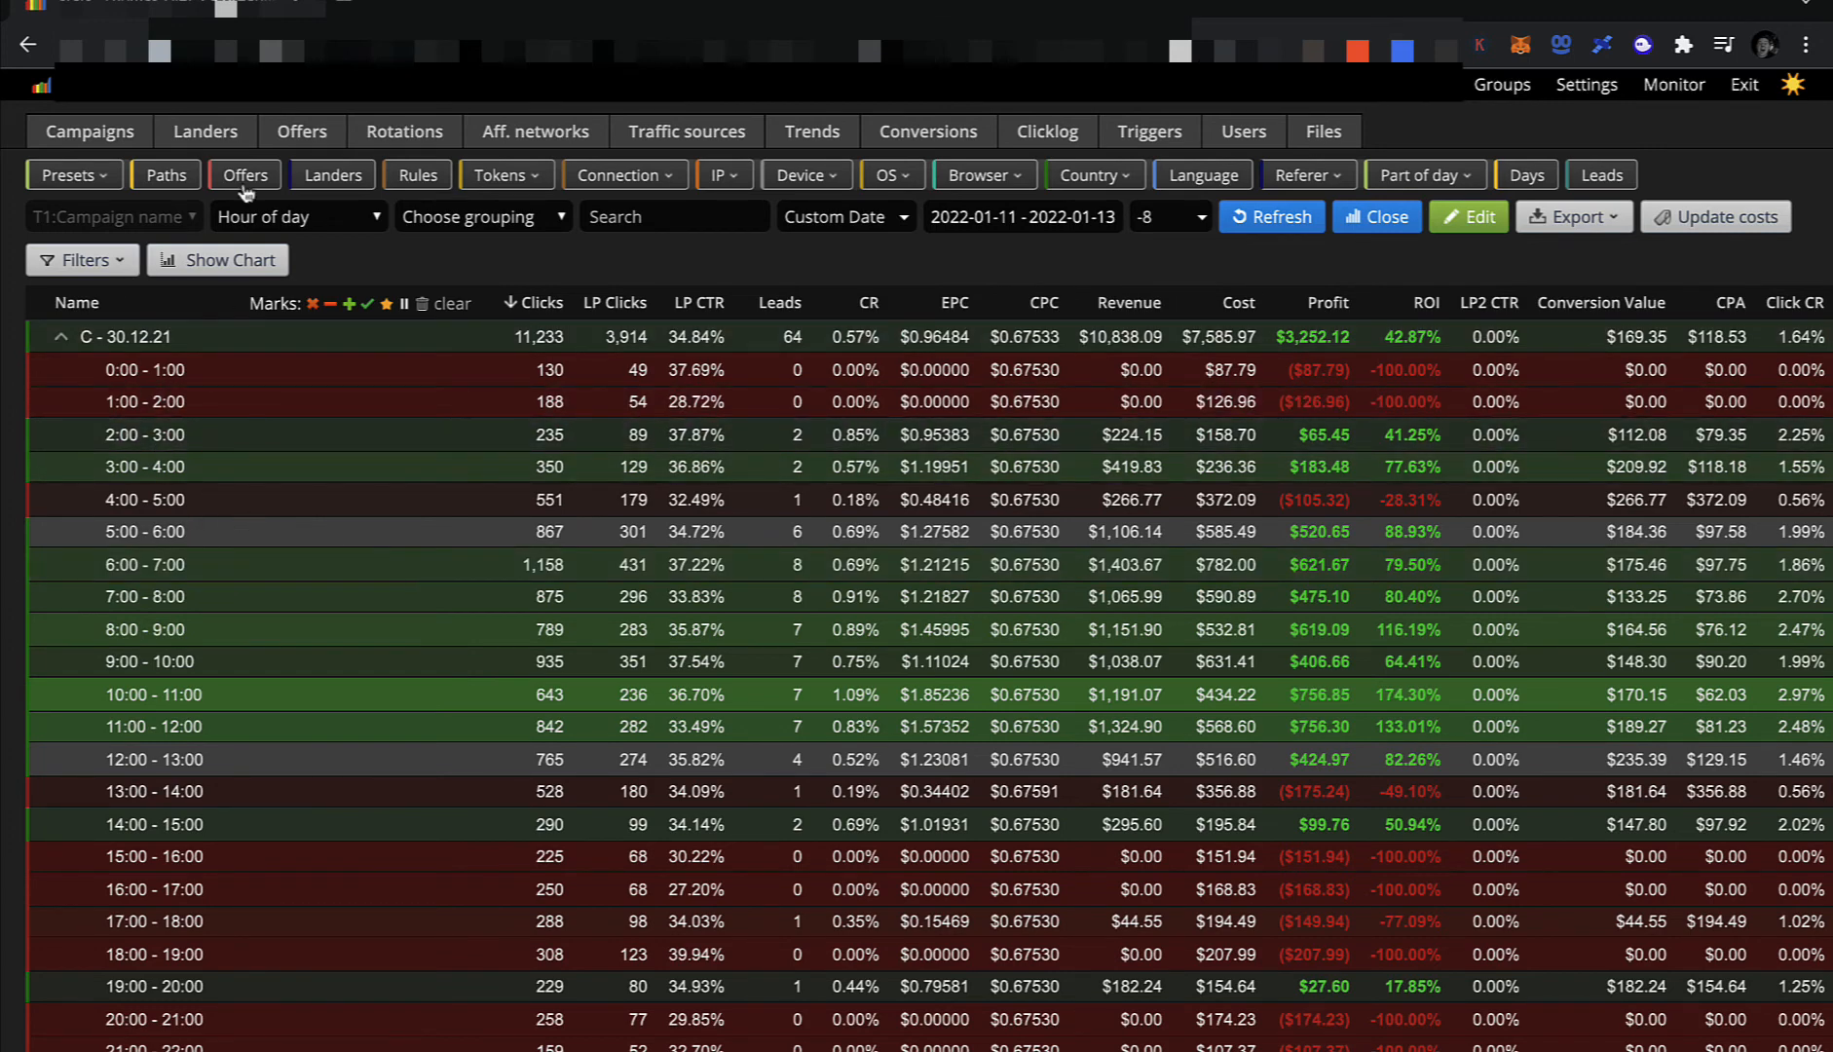
Regroup the C - 30.12.21 report by T2:Adset name and add hour of day as the breakdown below it.
{"action": "left_click", "coordinate": [302, 220]}
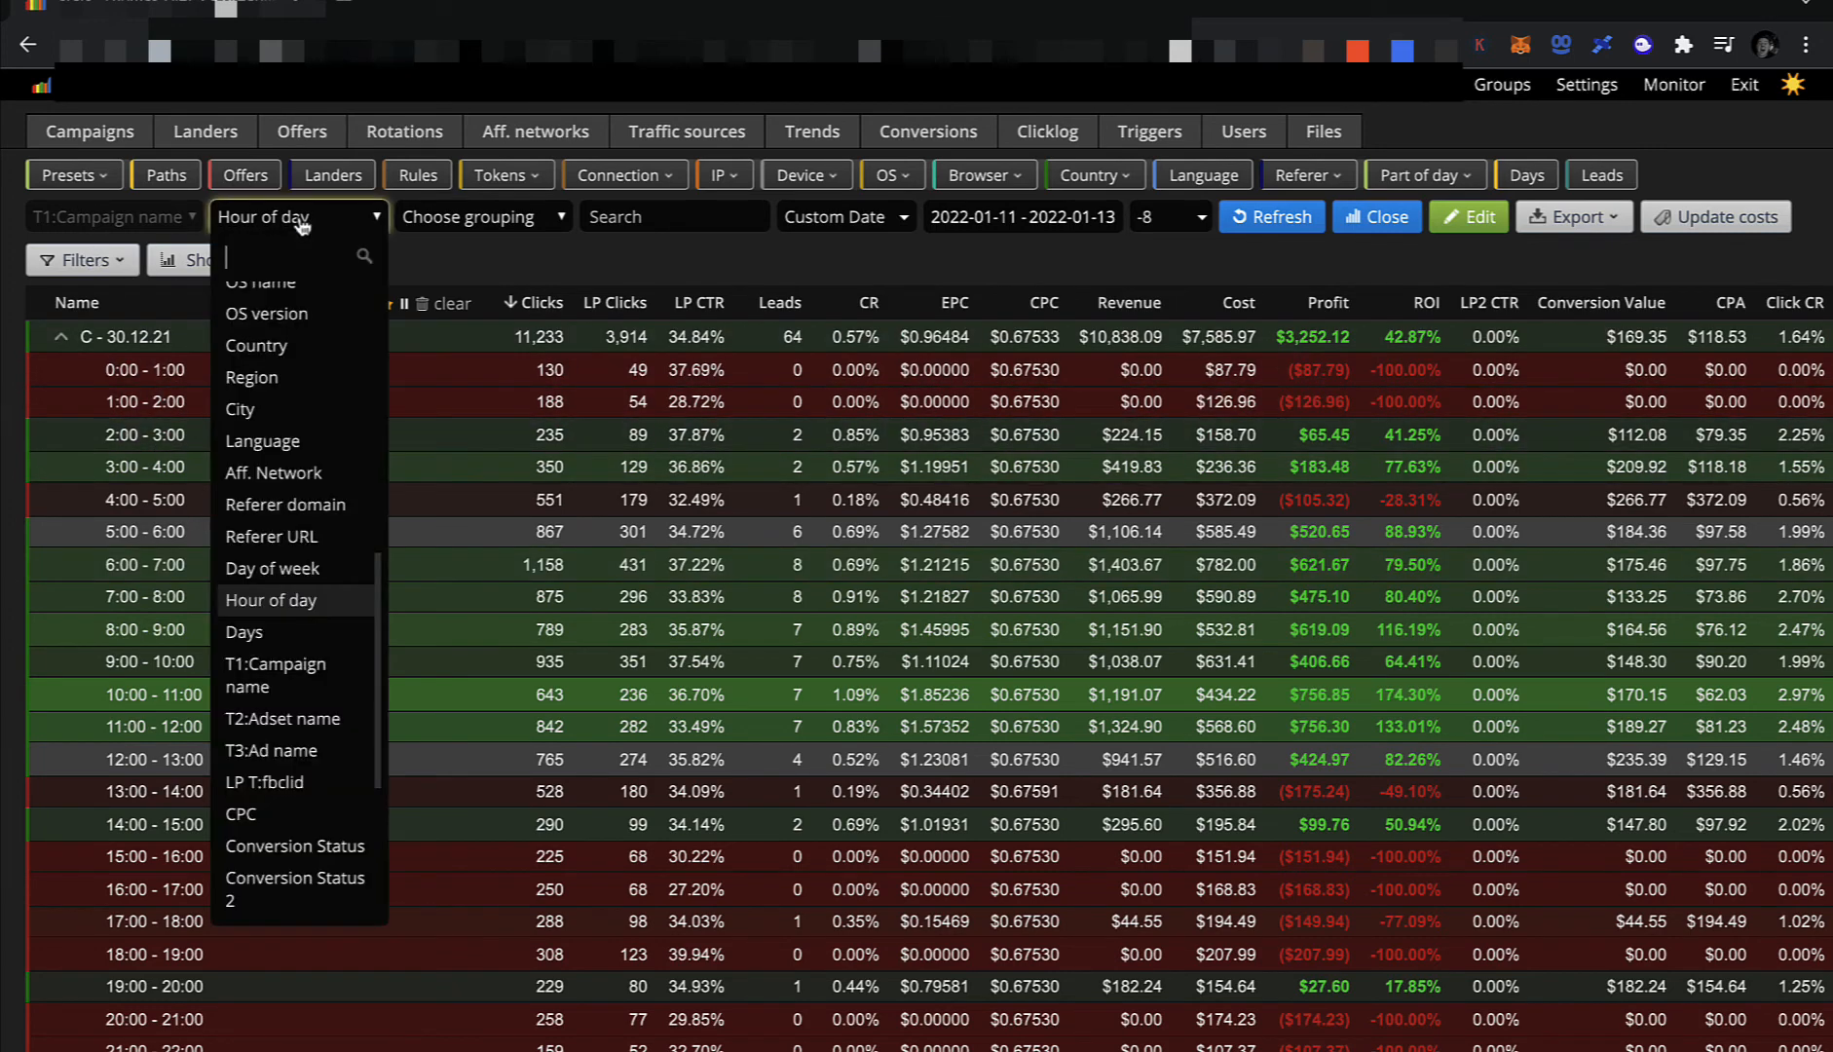
{"action": "type", "text": "adse"}
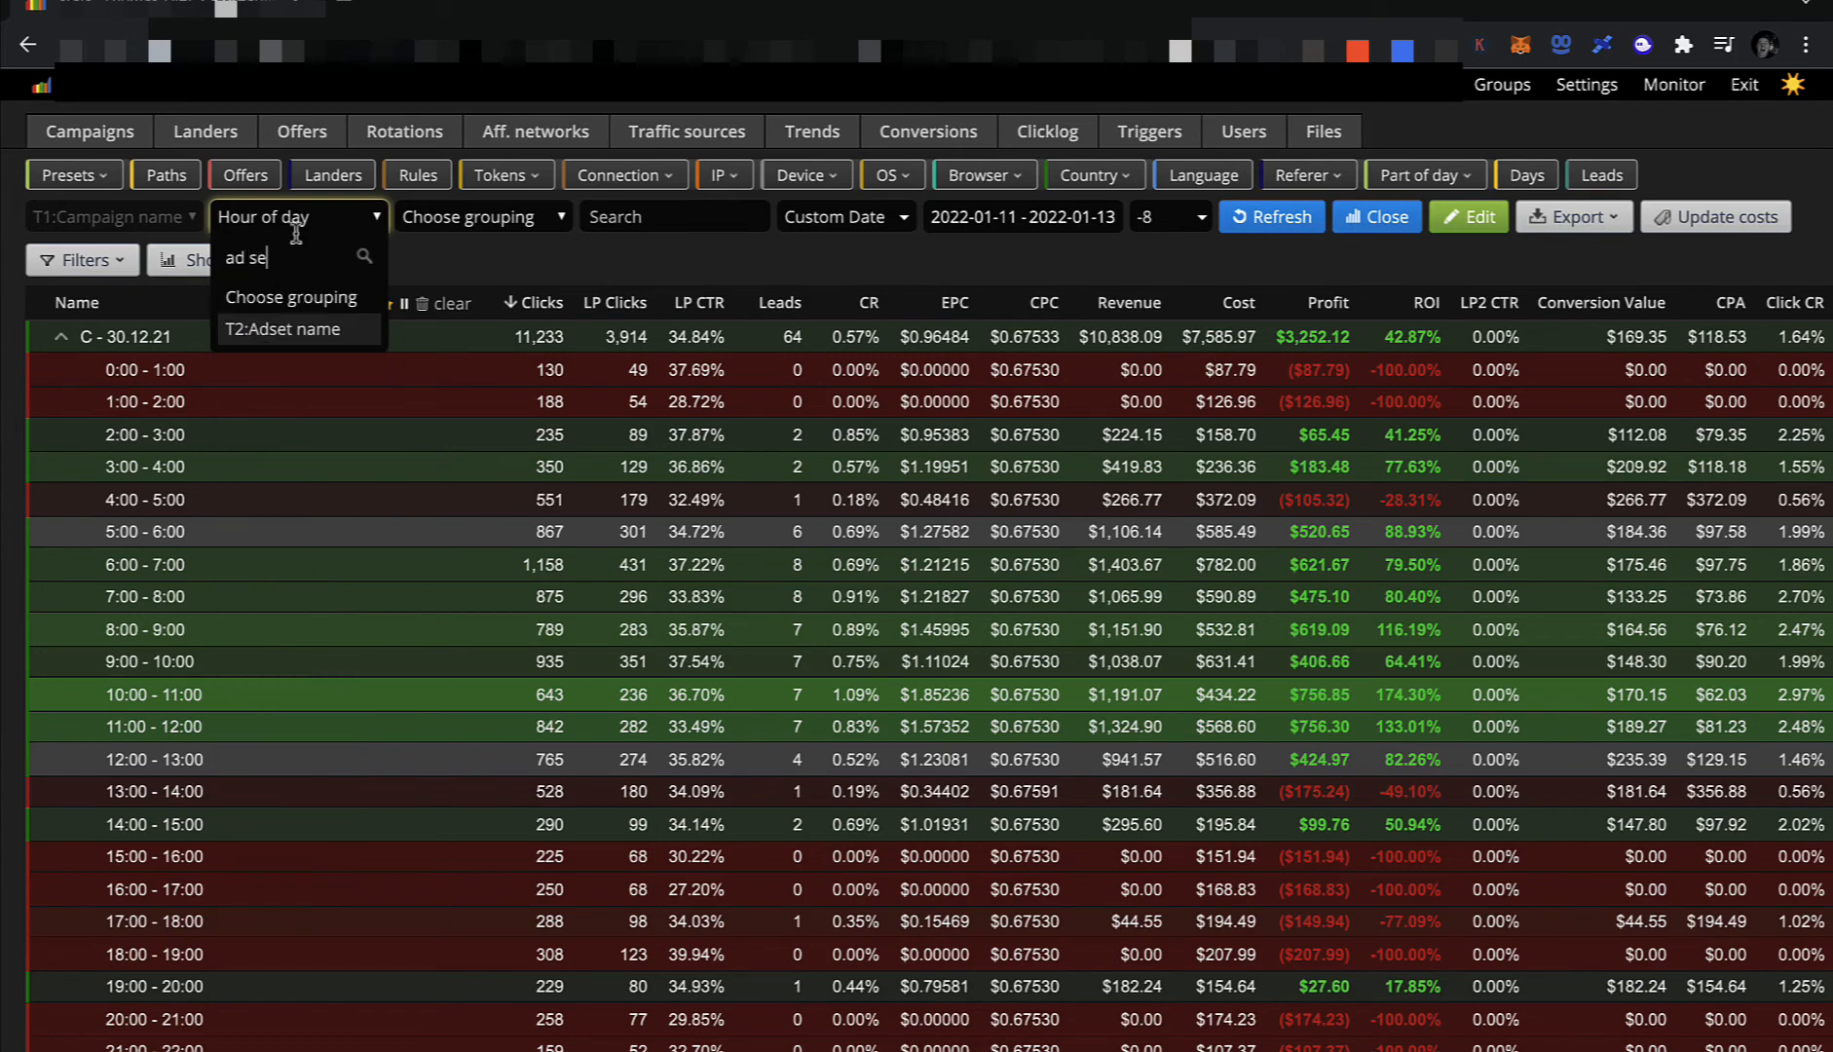
{"action": "key", "text": "Return"}
{"action": "left_click", "coordinate": [1267, 218]}
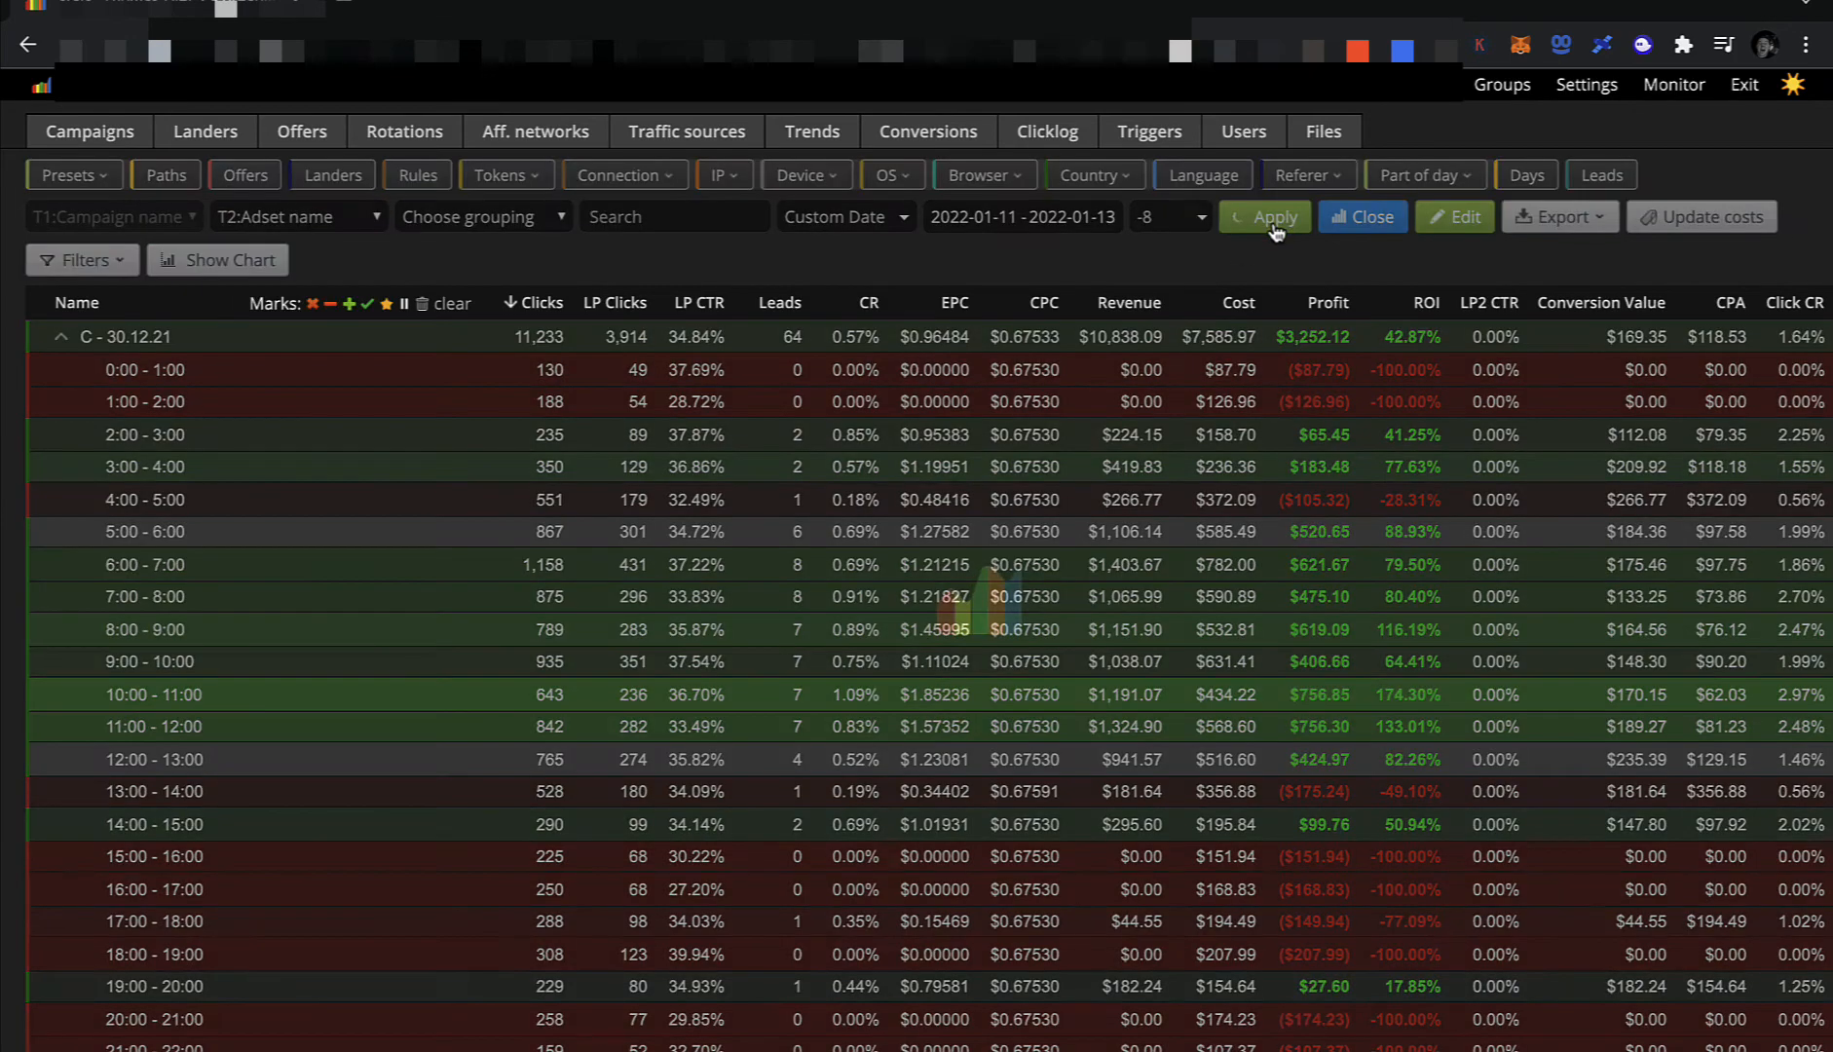
{"action": "left_click", "coordinate": [409, 227]}
{"action": "type", "text": "hour"}
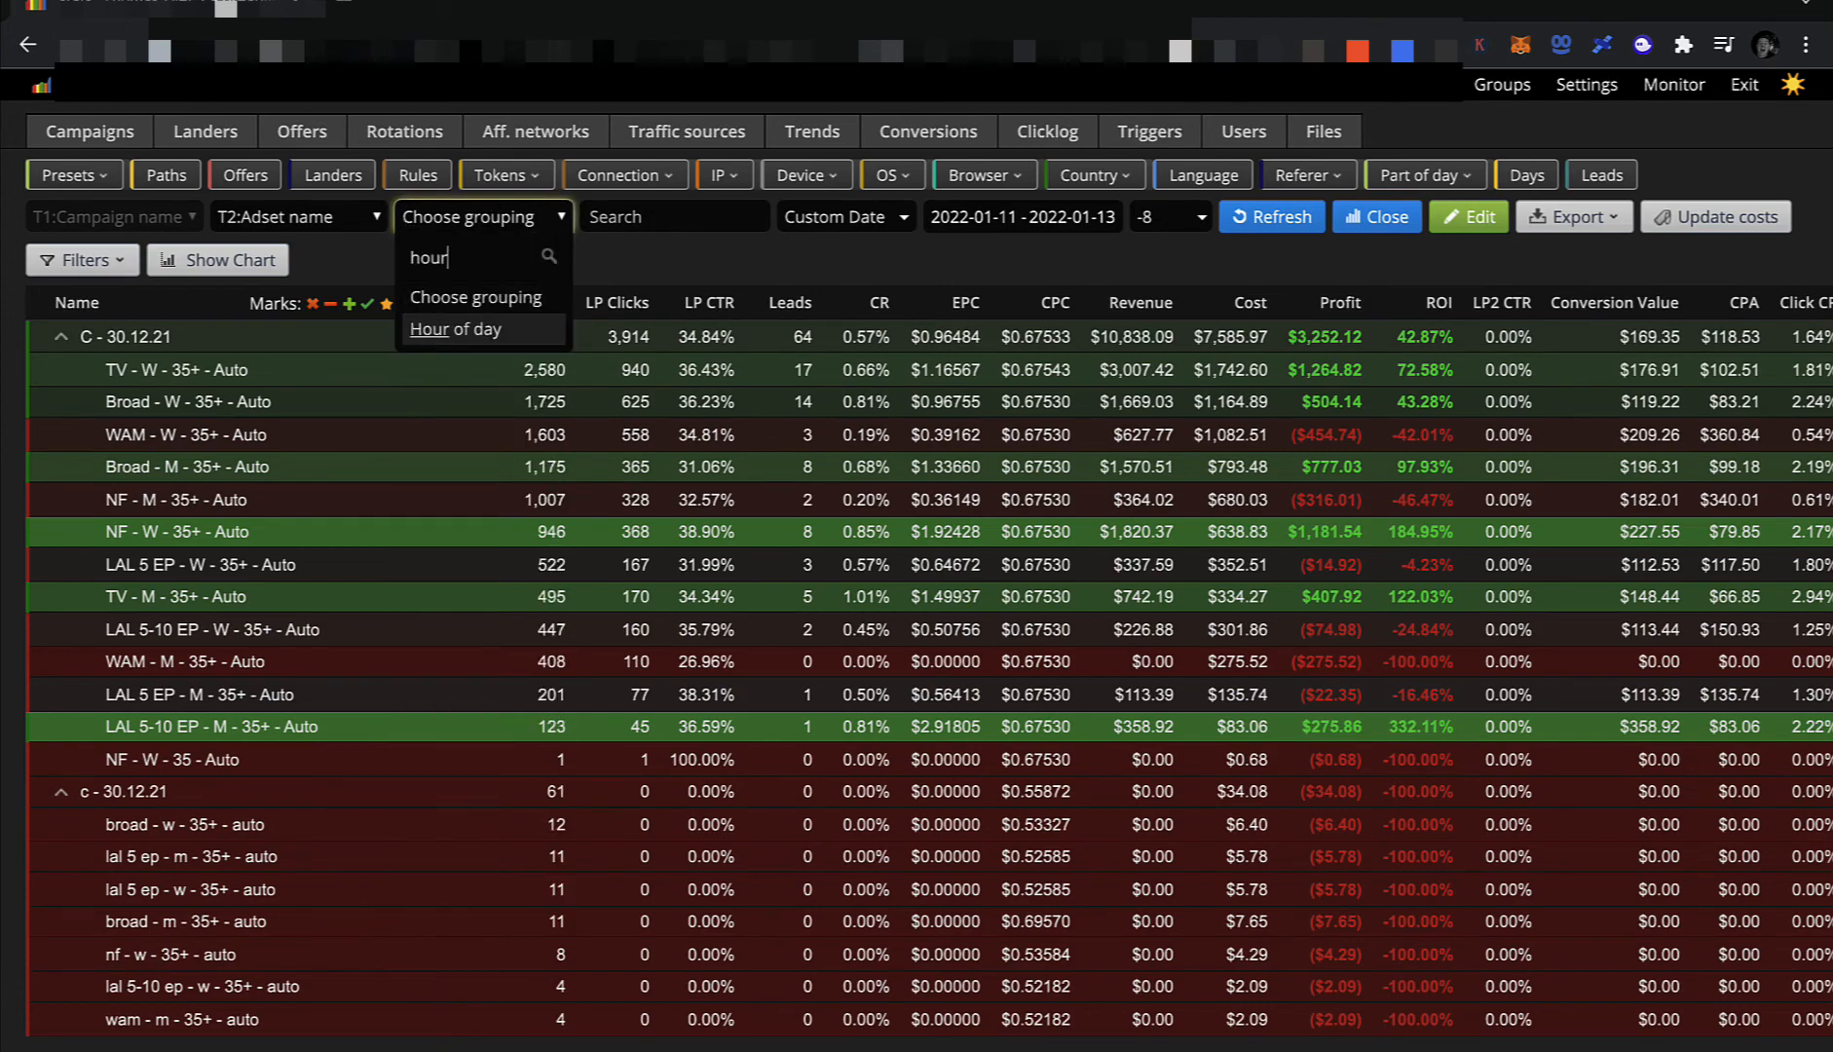
{"action": "left_click", "coordinate": [426, 331]}
{"action": "left_click", "coordinate": [1266, 218]}
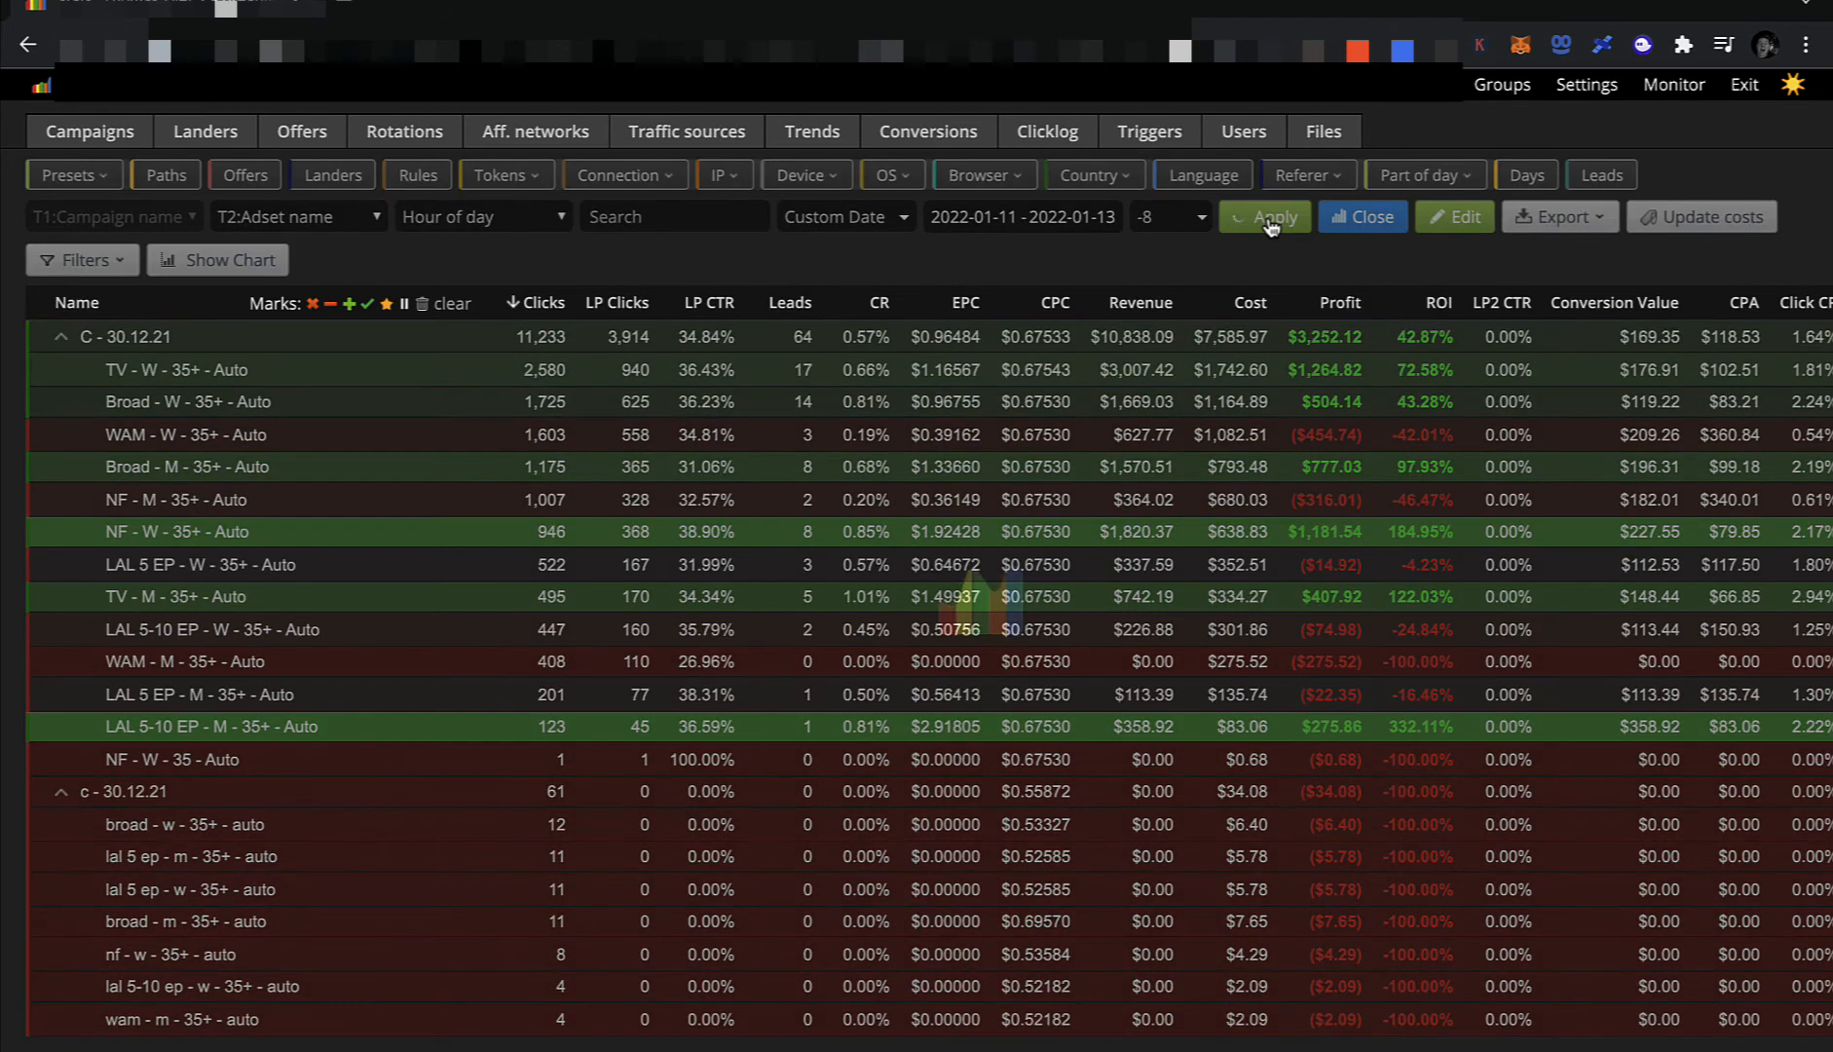
Examine the hourly results of the TV - W - 35+ - Auto and Broad - W - 35+ - Auto ad sets.
{"action": "left_click", "coordinate": [967, 362]}
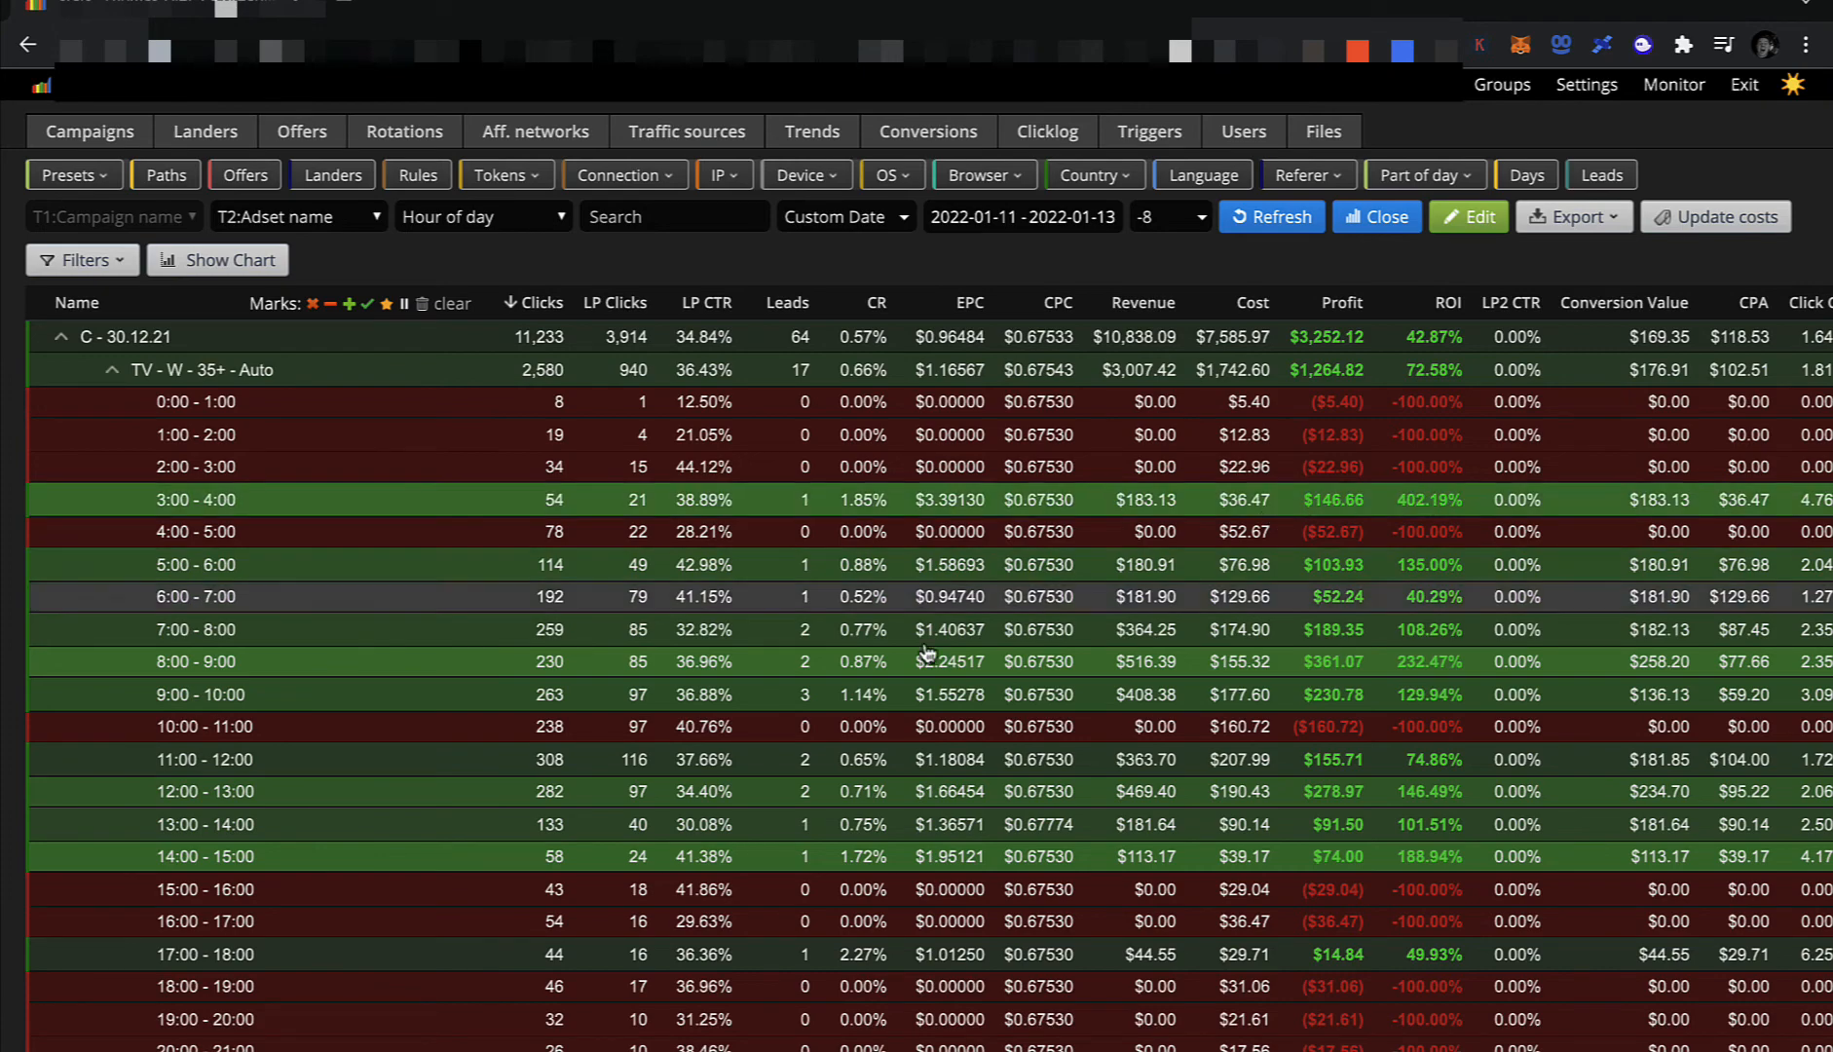
{"action": "scroll", "coordinate": [580, 584], "scroll_direction": "down", "scroll_amount": 5}
{"action": "scroll", "coordinate": [585, 584], "scroll_direction": "up", "scroll_amount": 3}
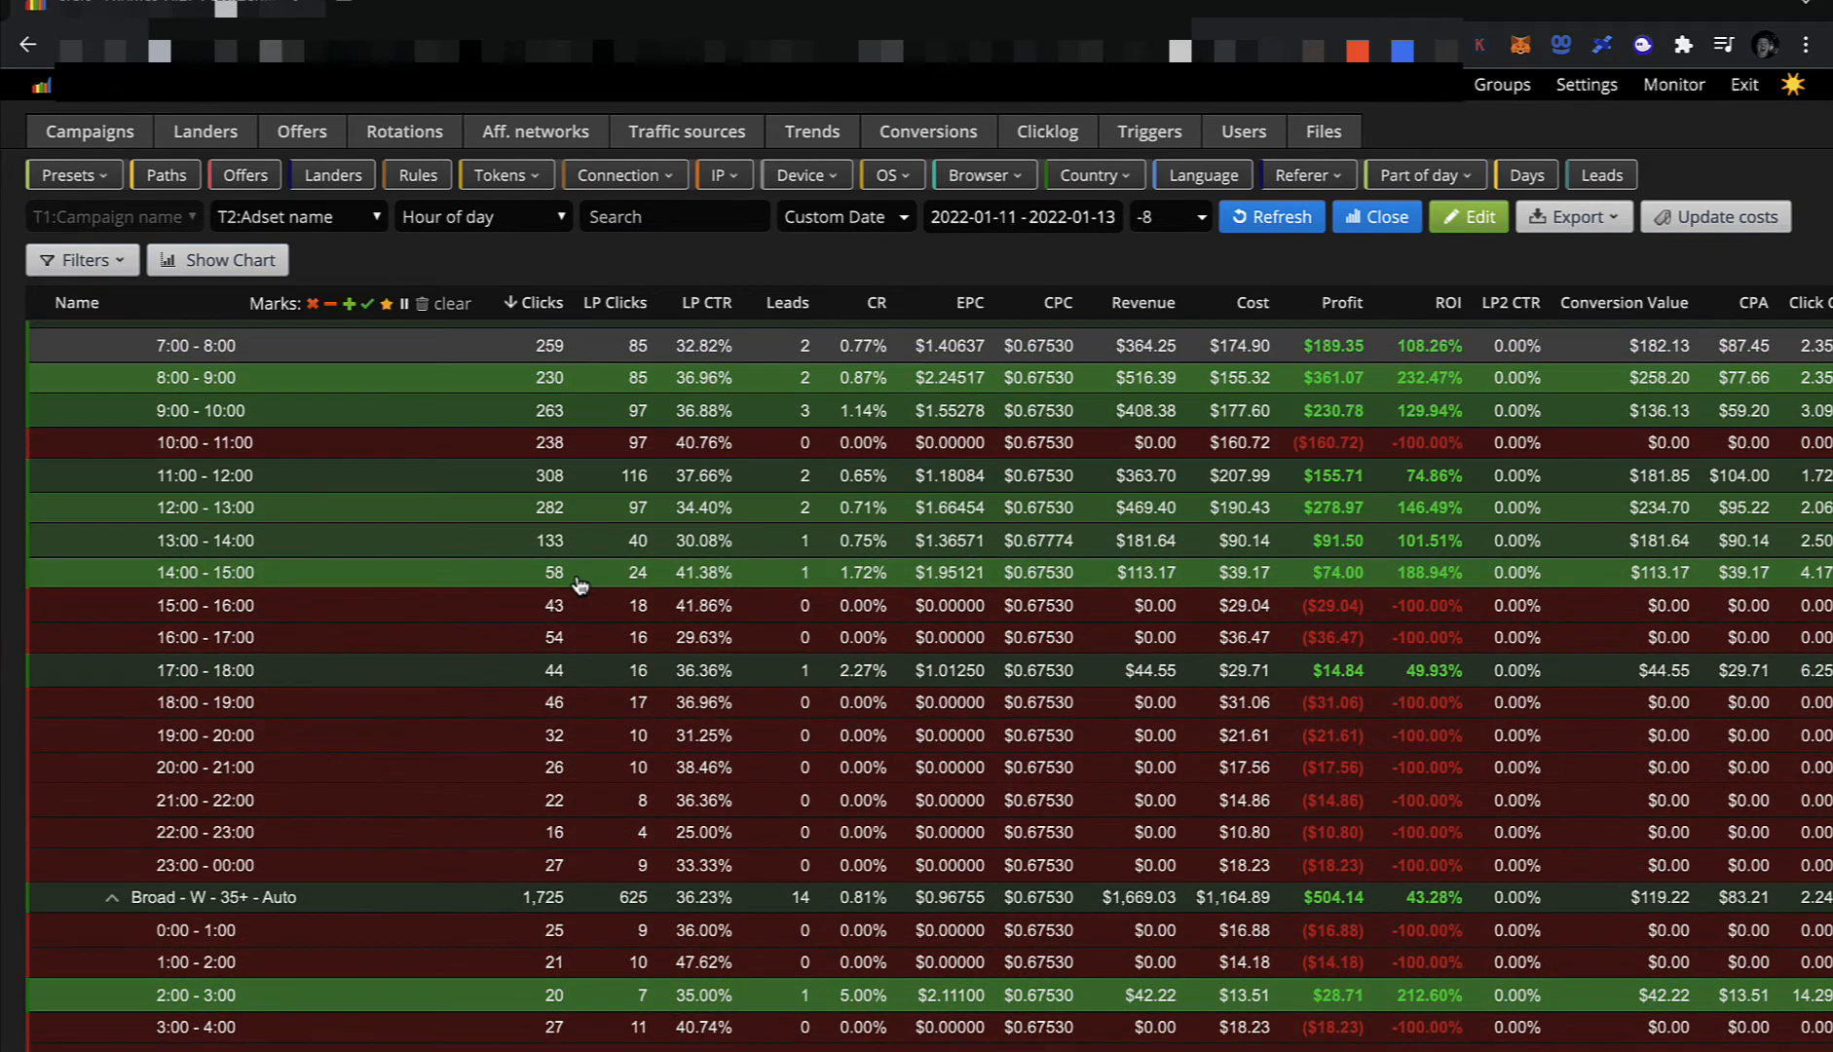
{"action": "scroll", "coordinate": [589, 584], "scroll_direction": "down", "scroll_amount": 6}
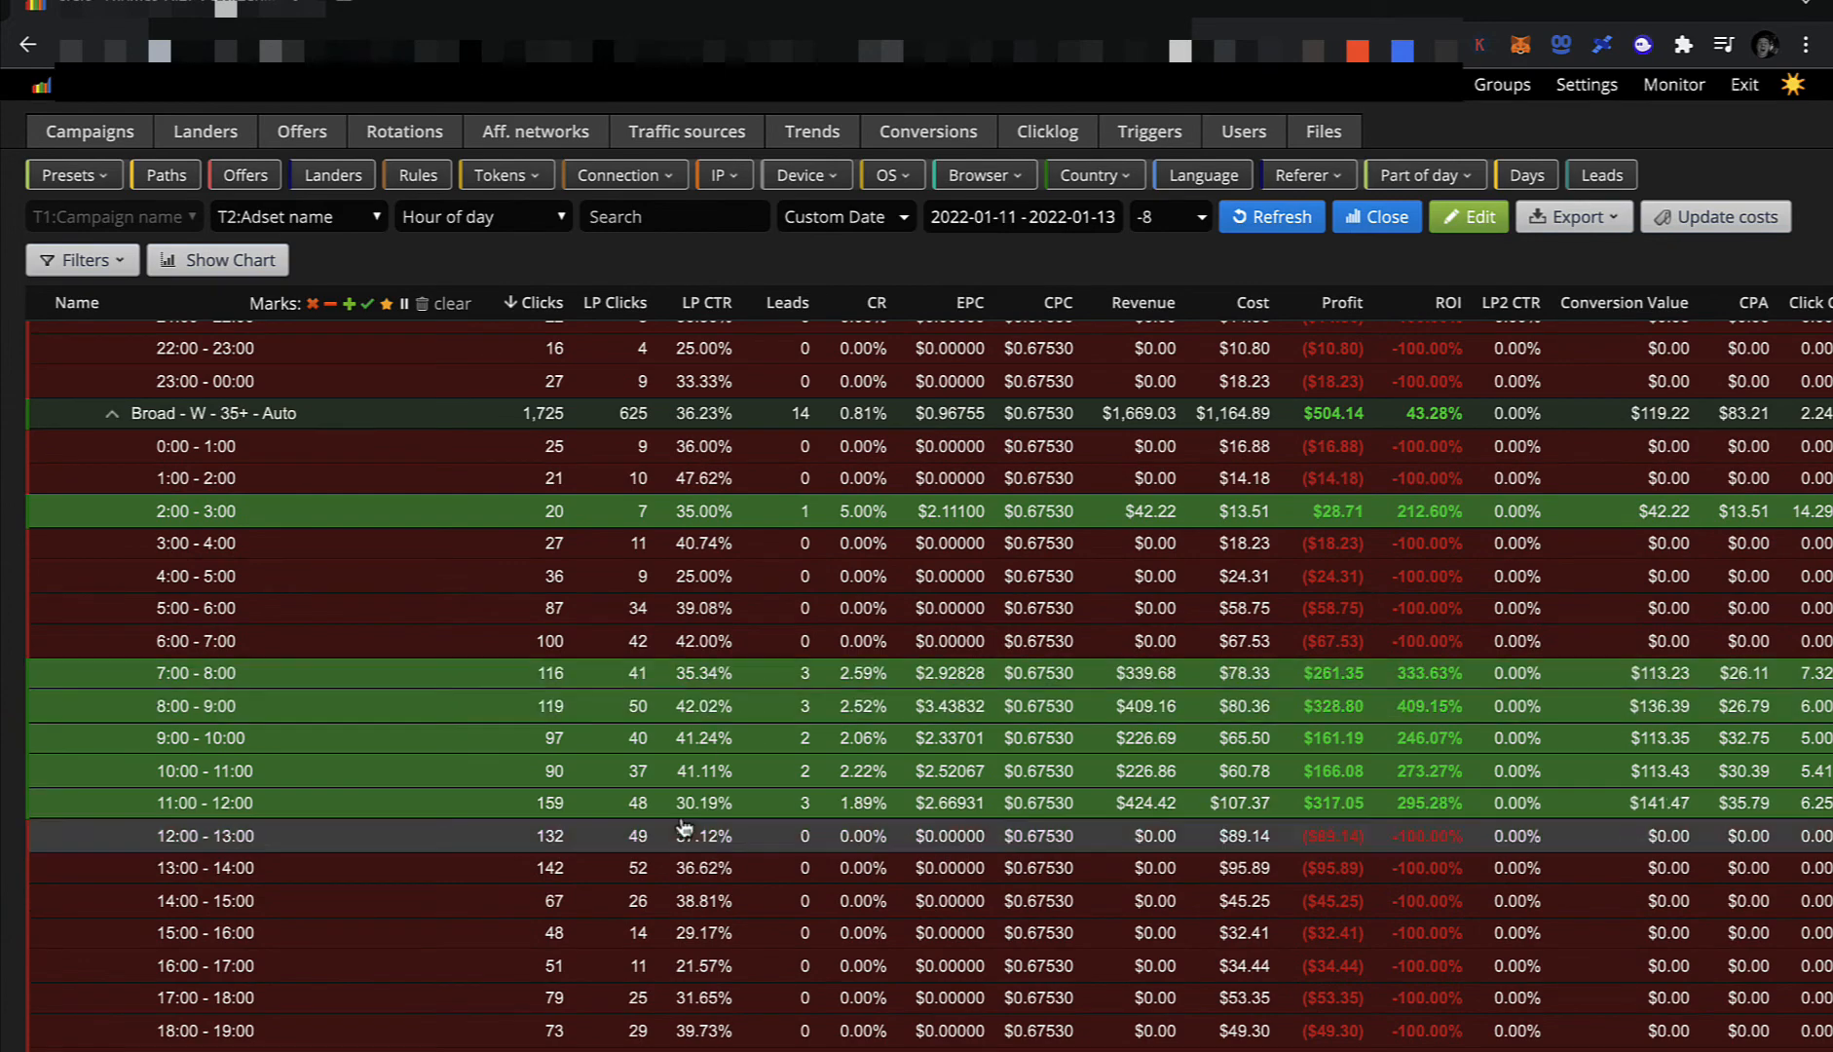
{"action": "scroll", "coordinate": [573, 645], "scroll_direction": "up", "scroll_amount": 1}
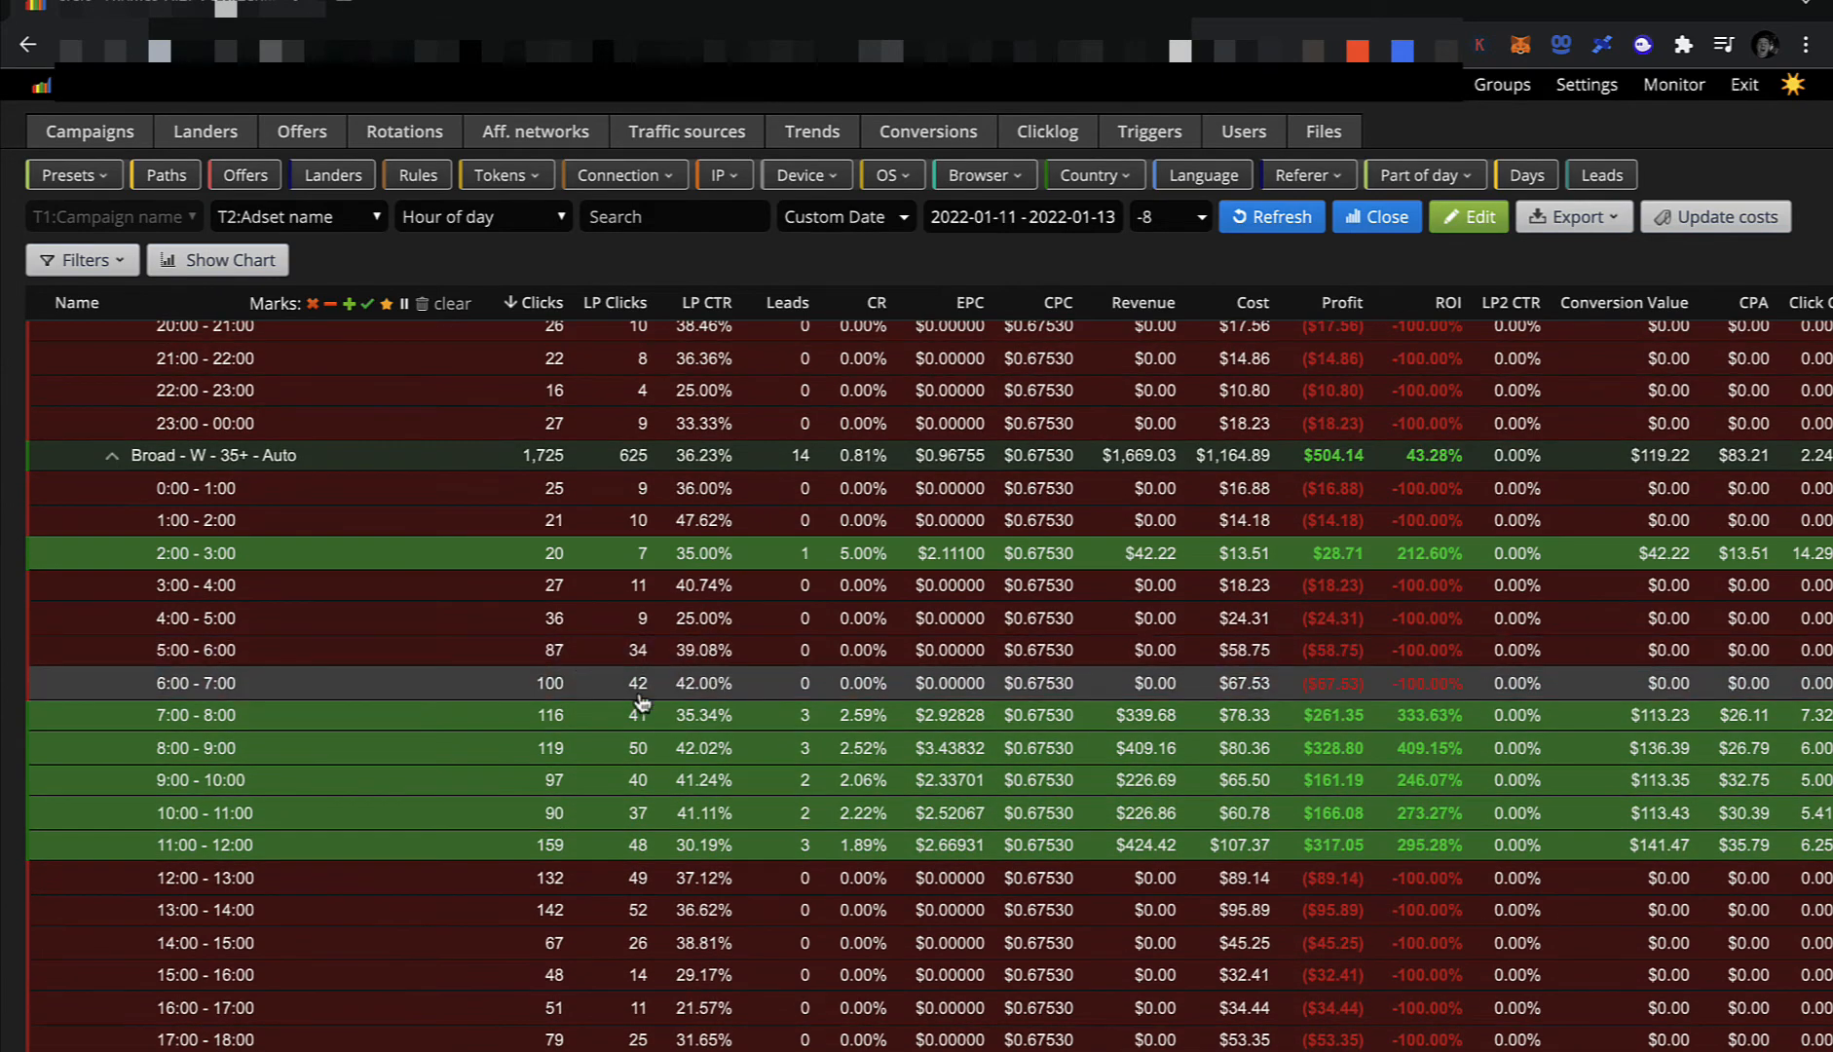
{"action": "scroll", "coordinate": [760, 780], "scroll_direction": "down", "scroll_amount": 1}
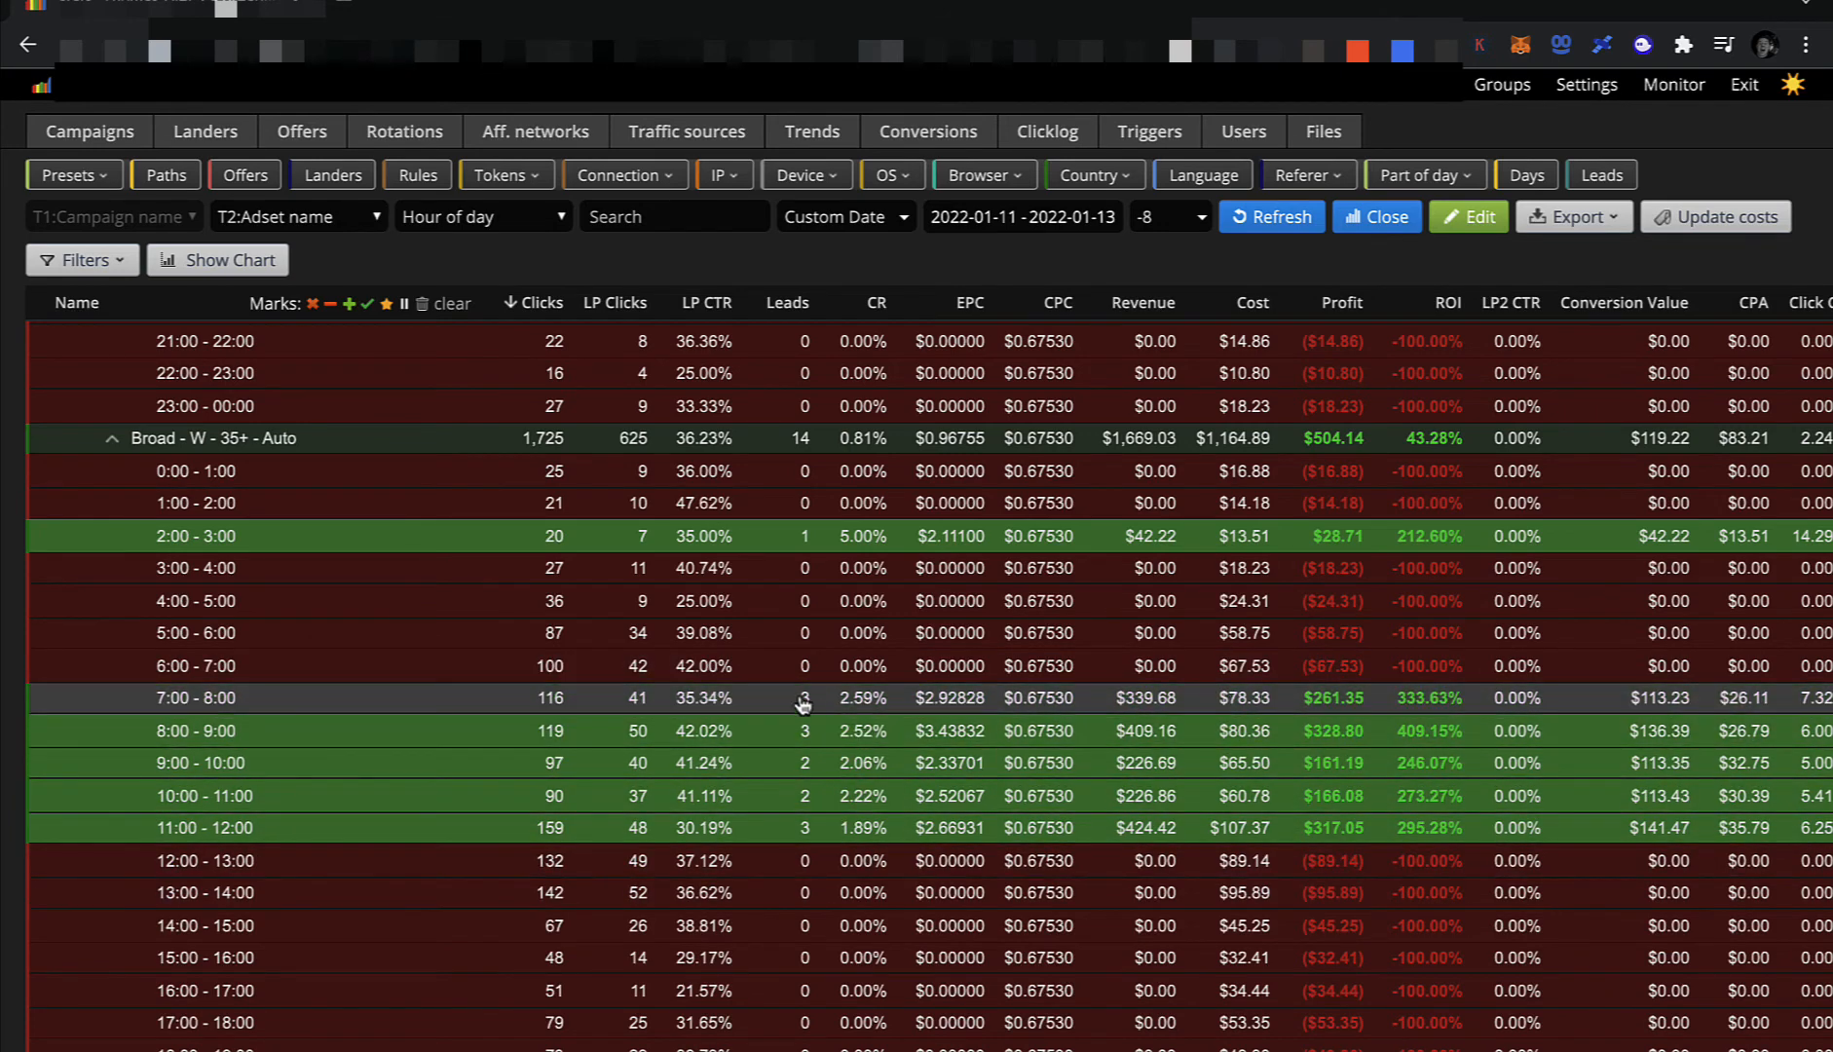
{"action": "scroll", "coordinate": [419, 608], "scroll_direction": "down", "scroll_amount": 3}
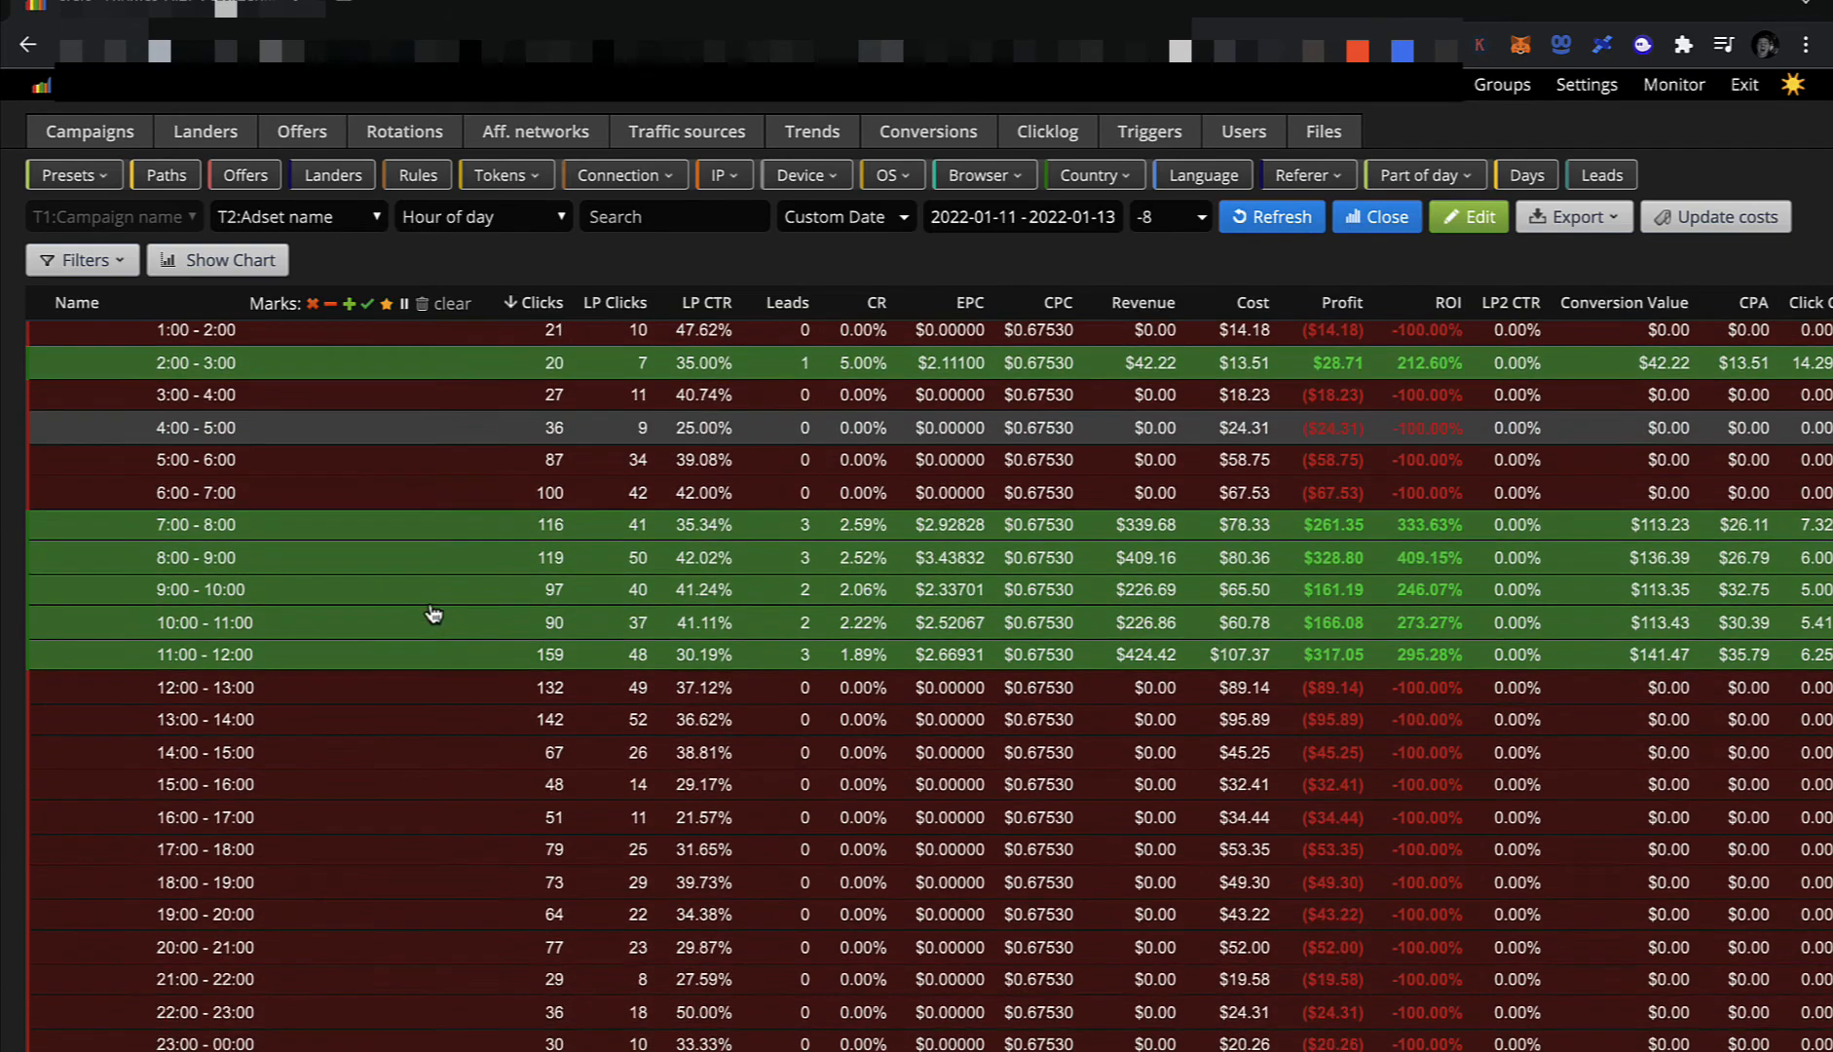
{"action": "scroll", "coordinate": [433, 612], "scroll_direction": "down", "scroll_amount": 3}
{"action": "scroll", "coordinate": [434, 611], "scroll_direction": "up", "scroll_amount": 4}
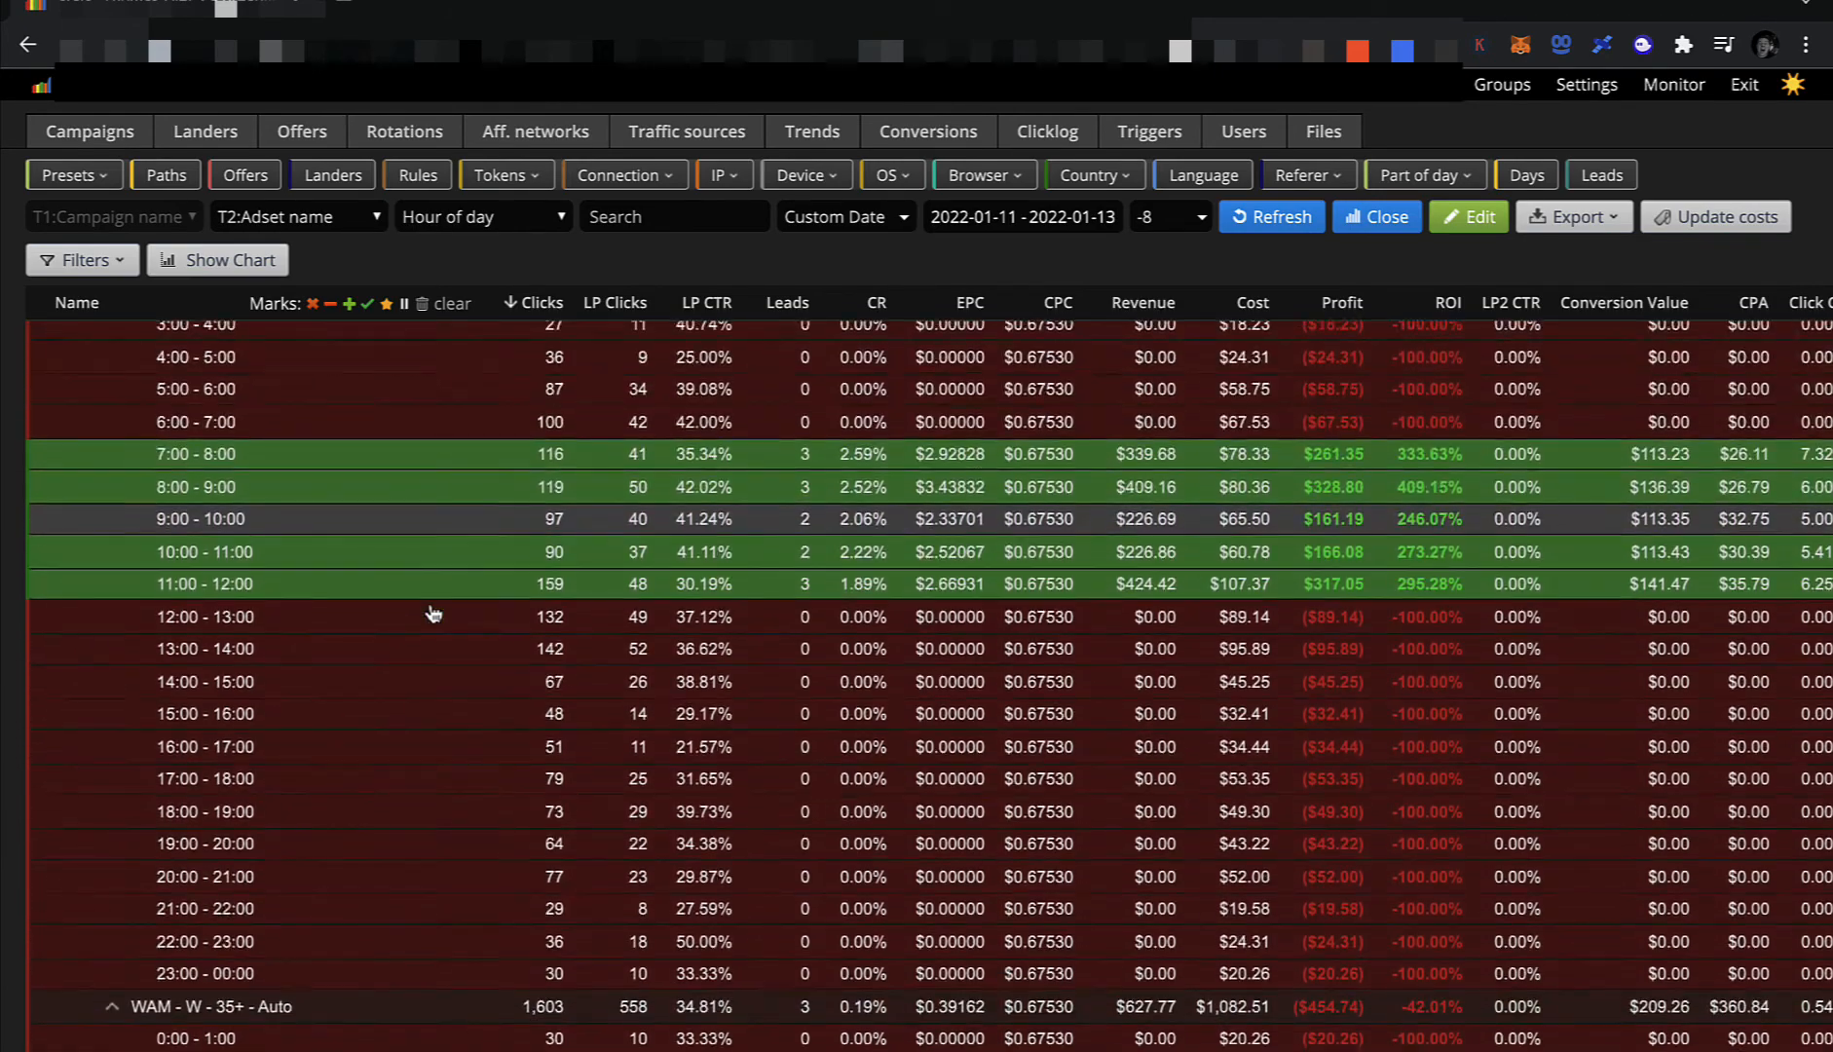
{"action": "scroll", "coordinate": [434, 612], "scroll_direction": "up", "scroll_amount": 1}
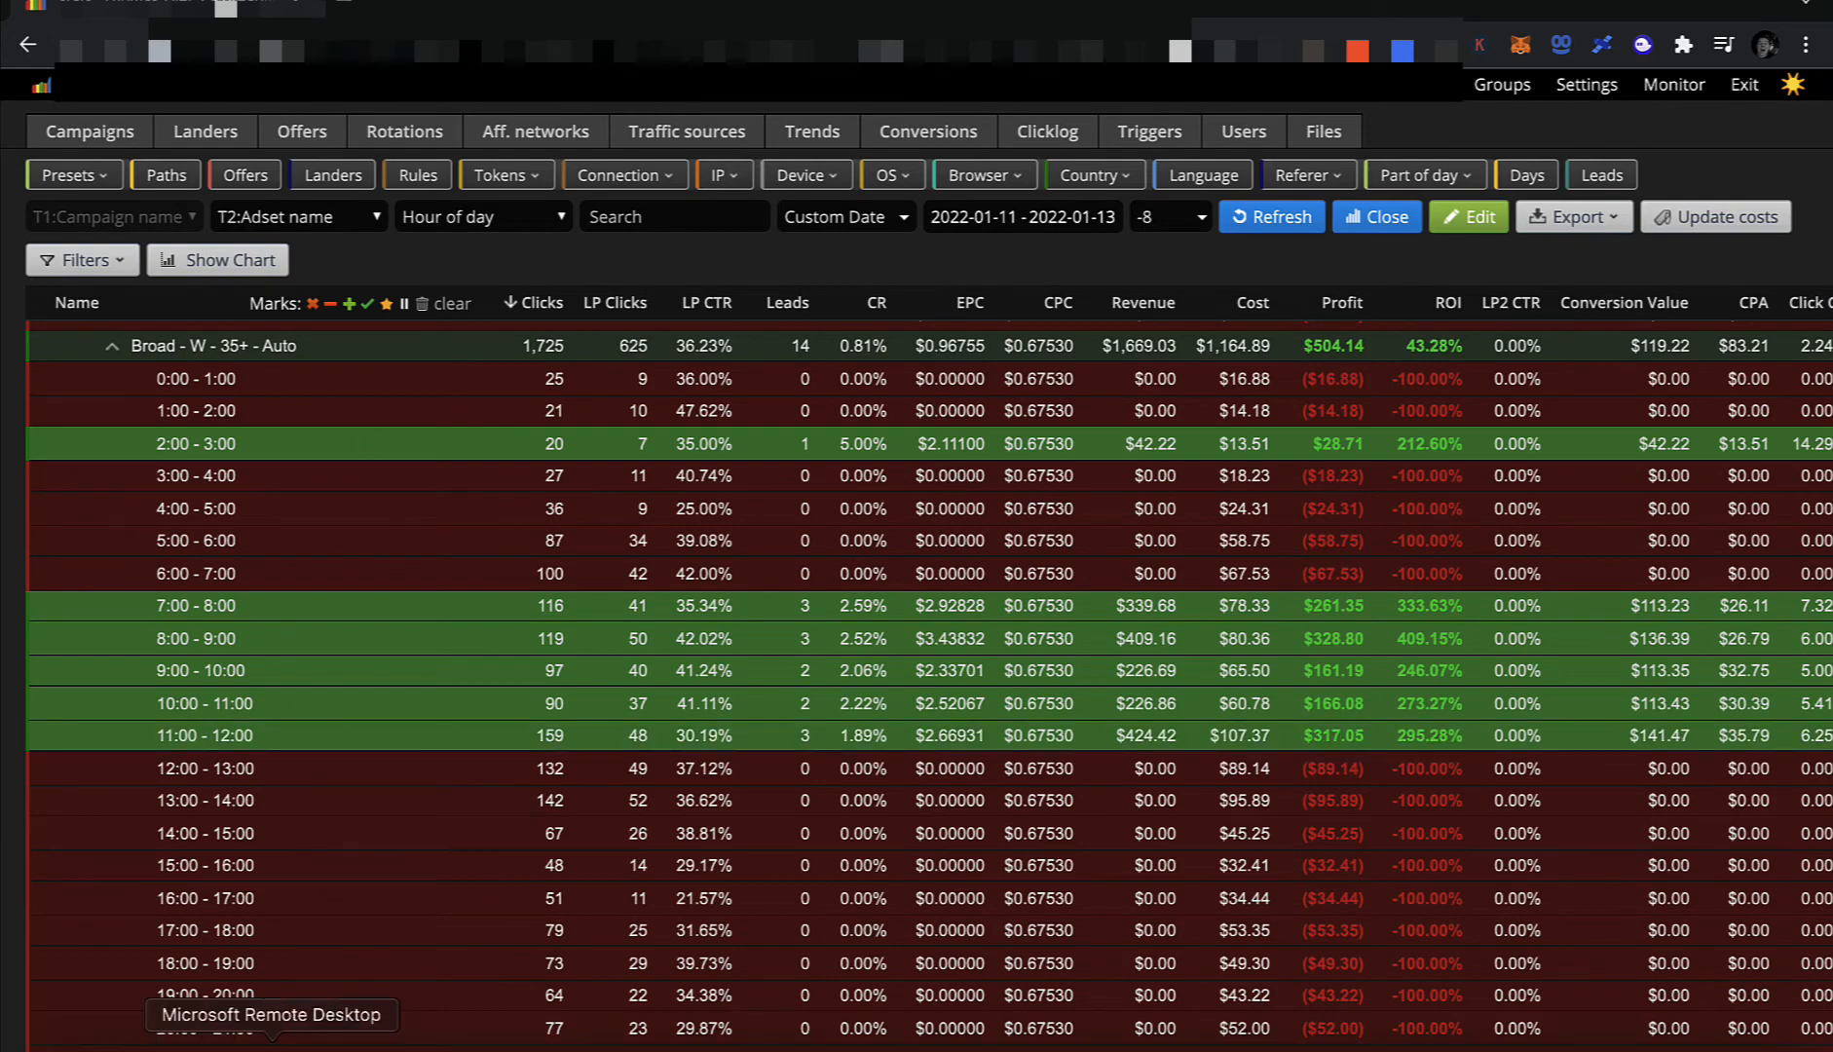
Switch to Ads Manager, duplicate the Broad - W - 35+ - Auto ad set and rename the copy Broad - W - 35+ - Auto - LT.
{"action": "left_click", "coordinate": [164, 1044]}
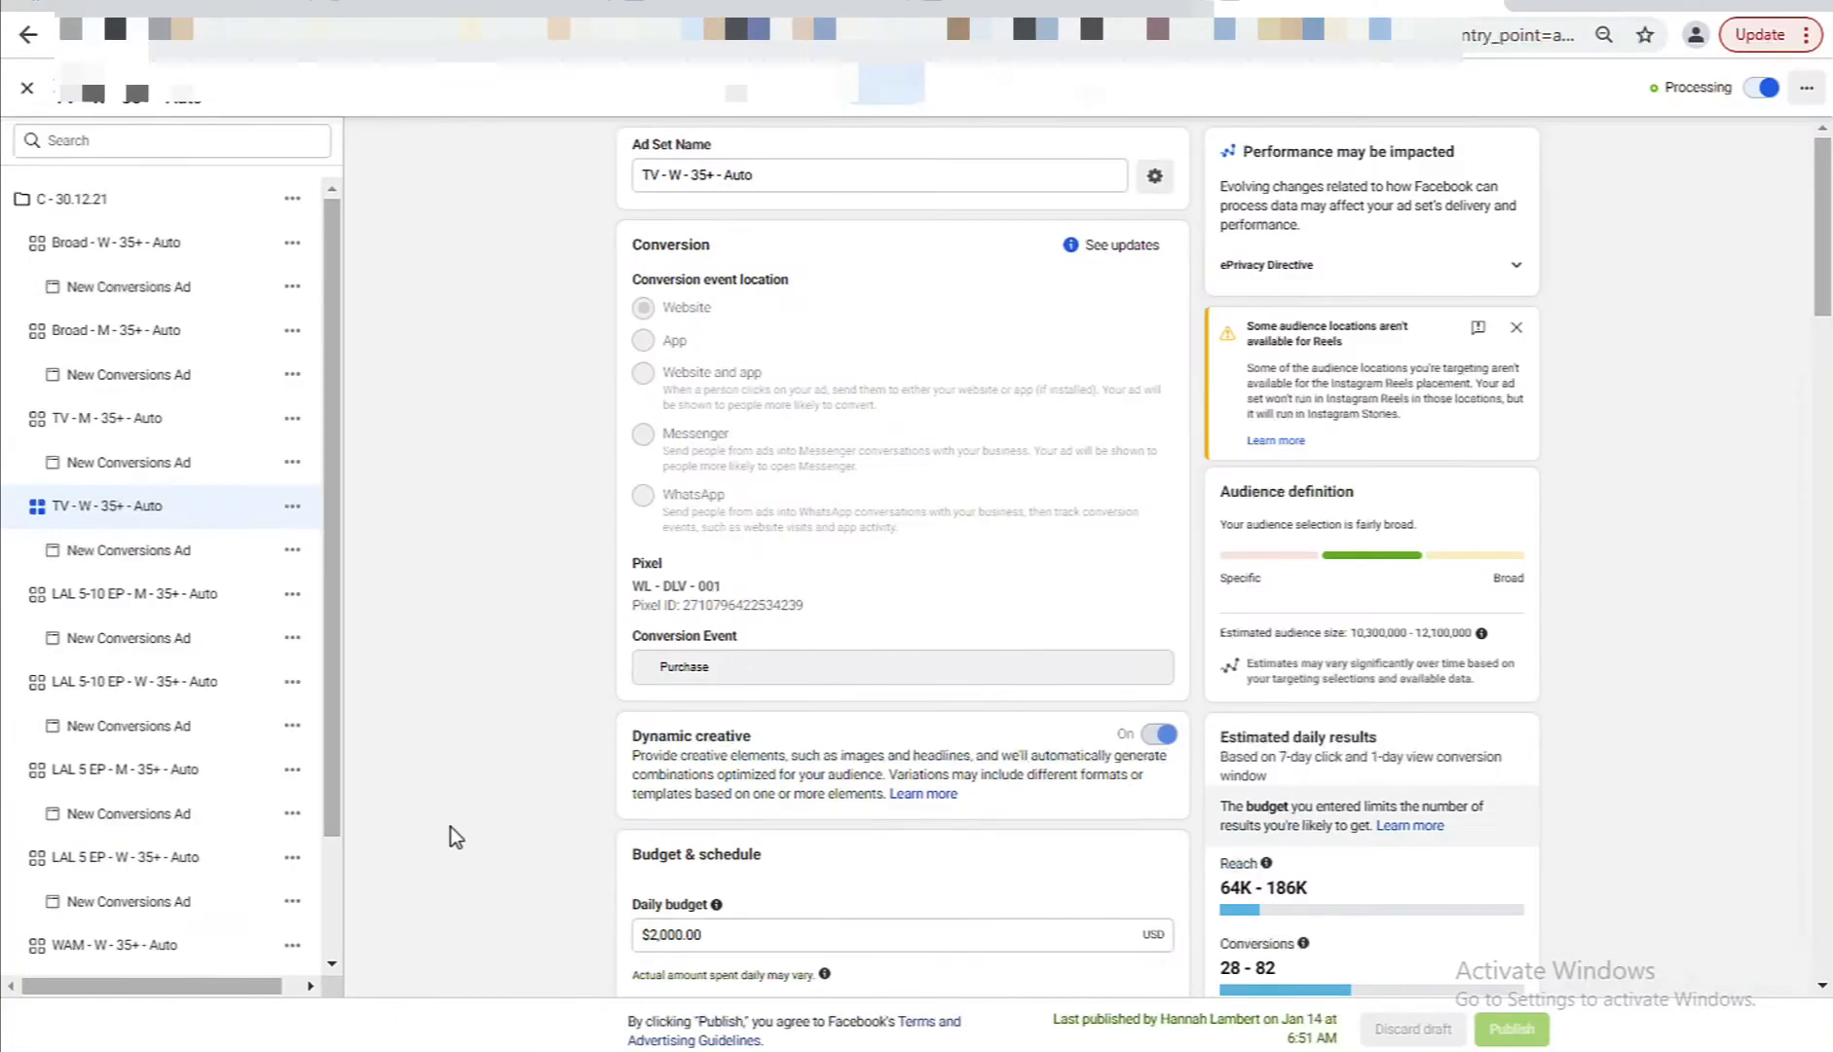
{"action": "left_click", "coordinate": [28, 88]}
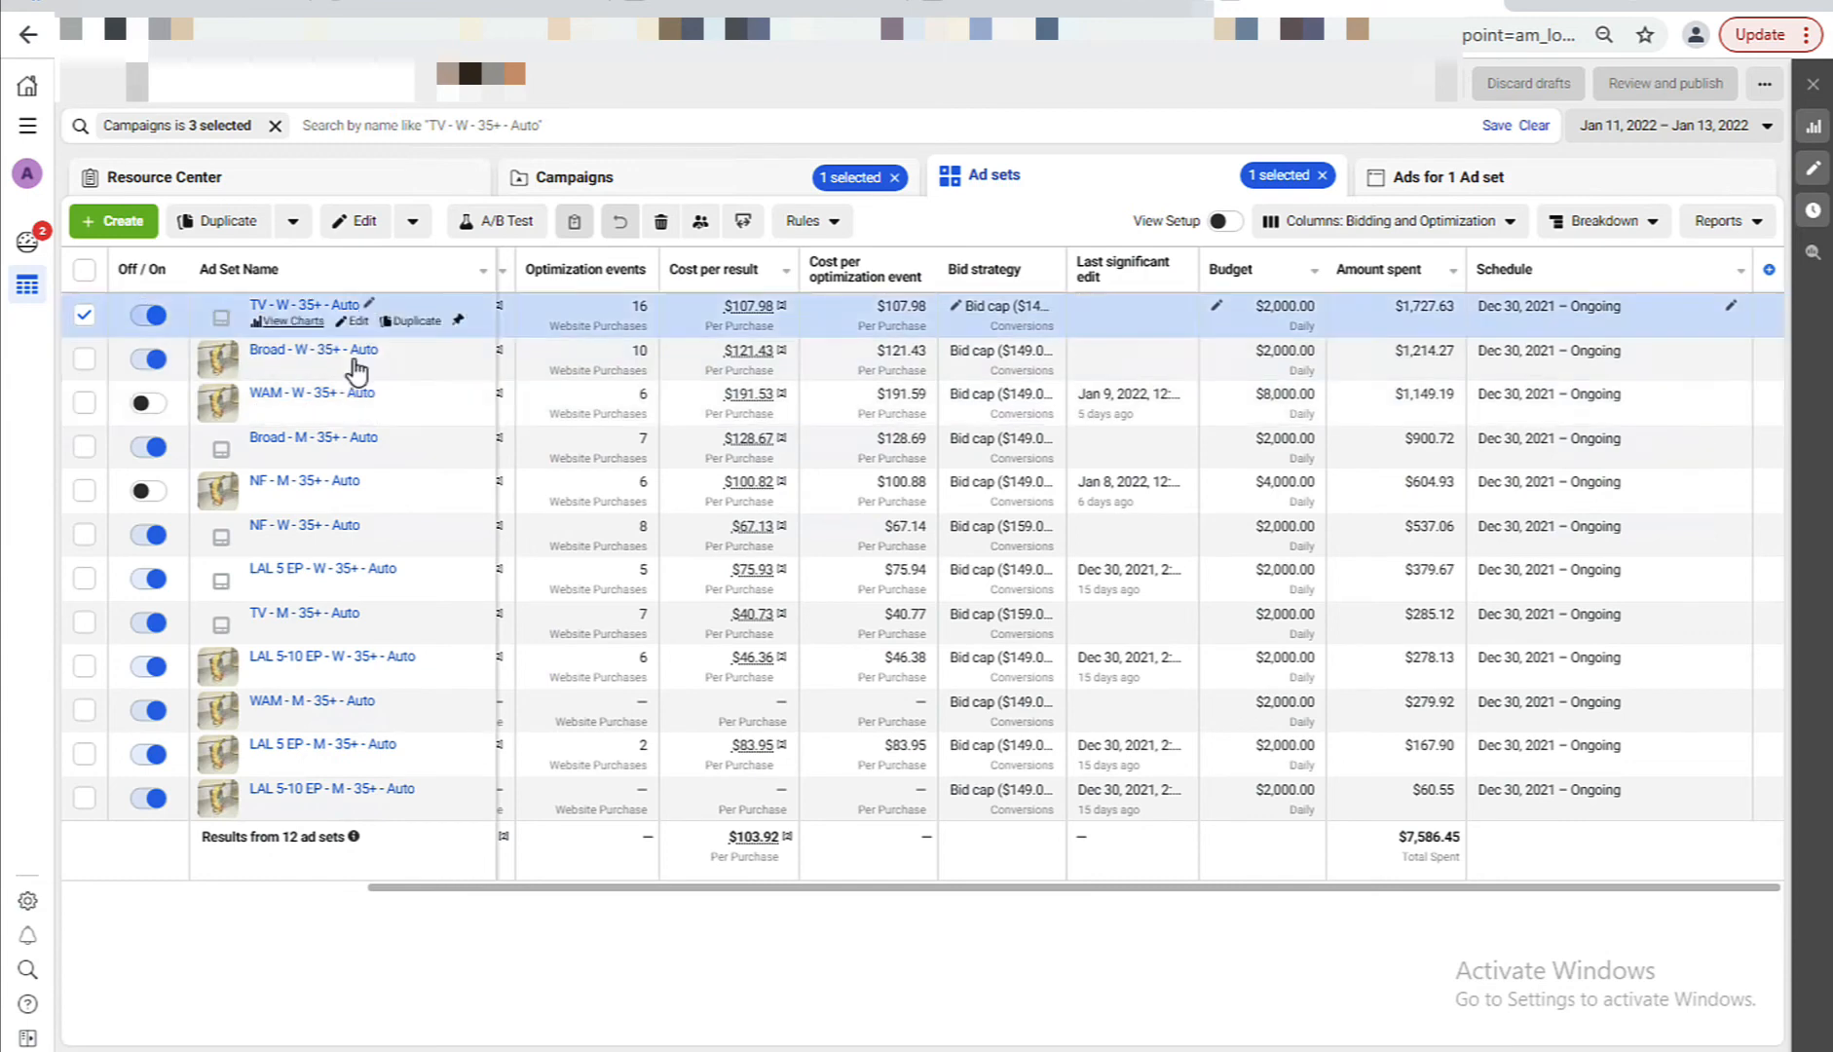
{"action": "left_click", "coordinate": [409, 367]}
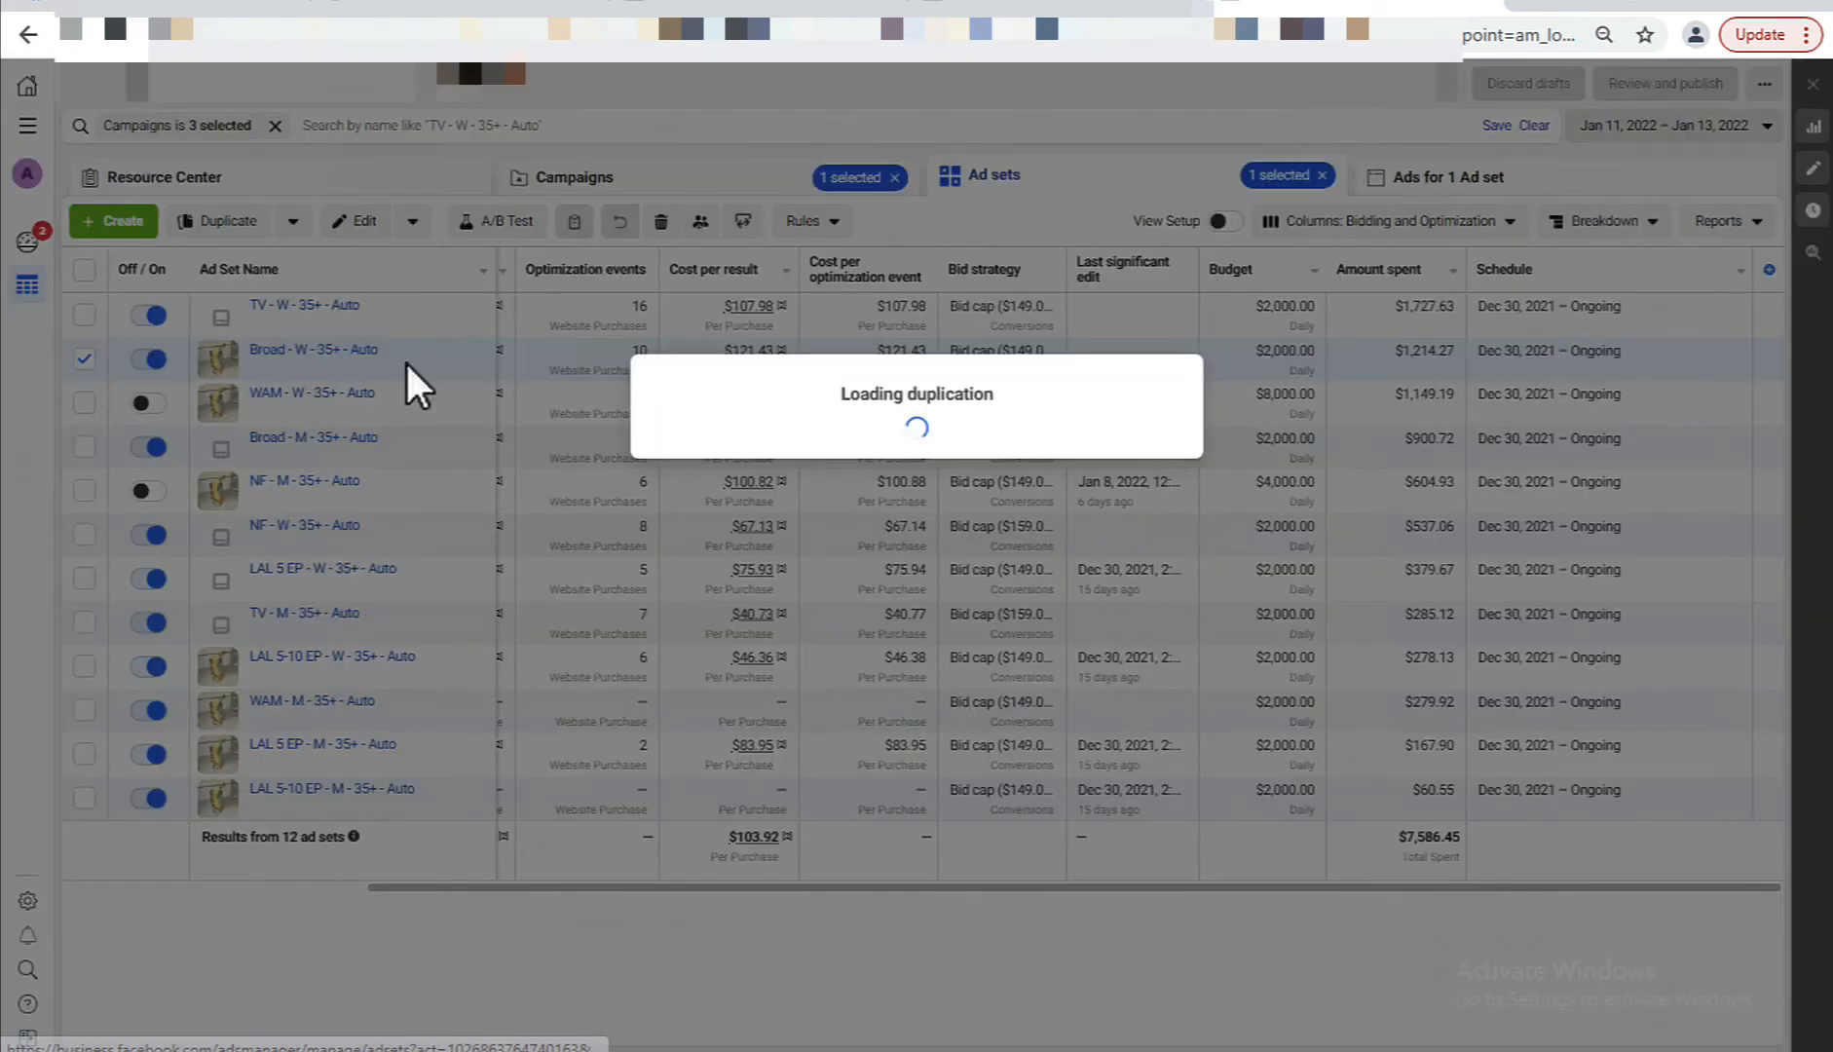
{"action": "left_click", "coordinate": [1127, 717]}
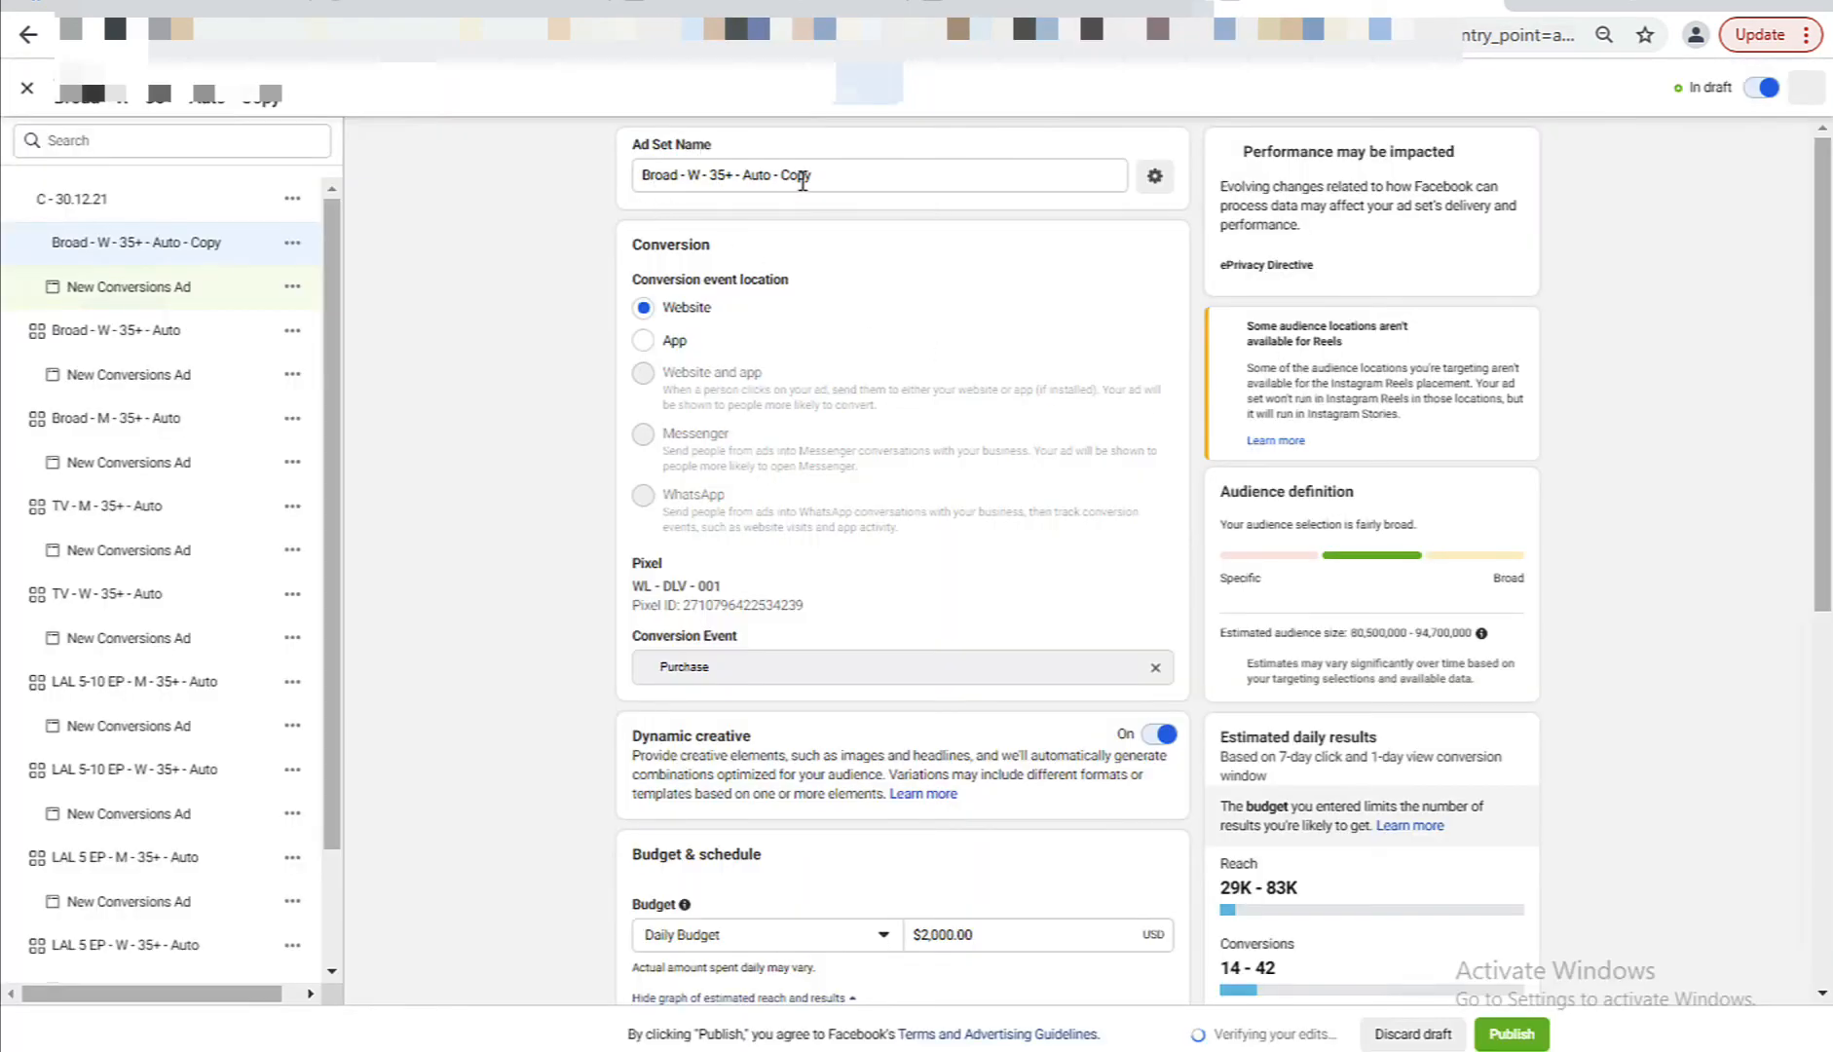
{"action": "double_click", "coordinate": [821, 174]}
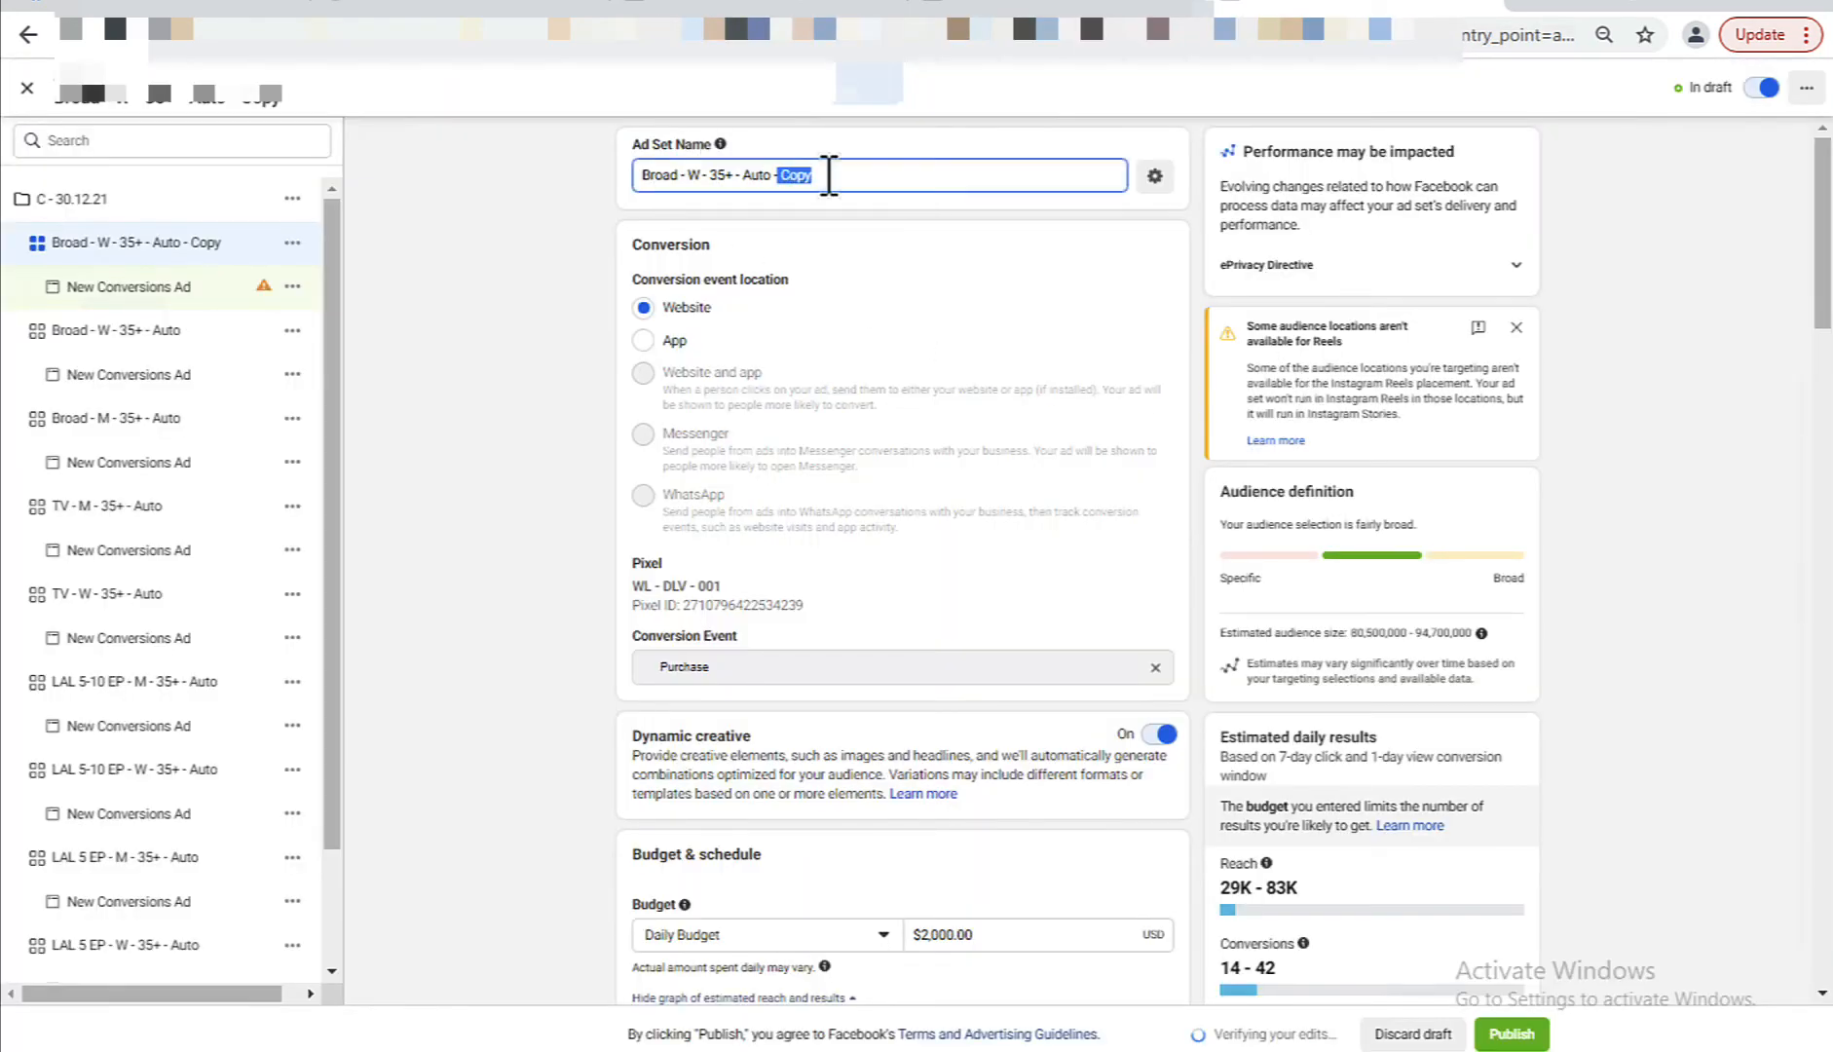
{"action": "type", "text": "LT"}
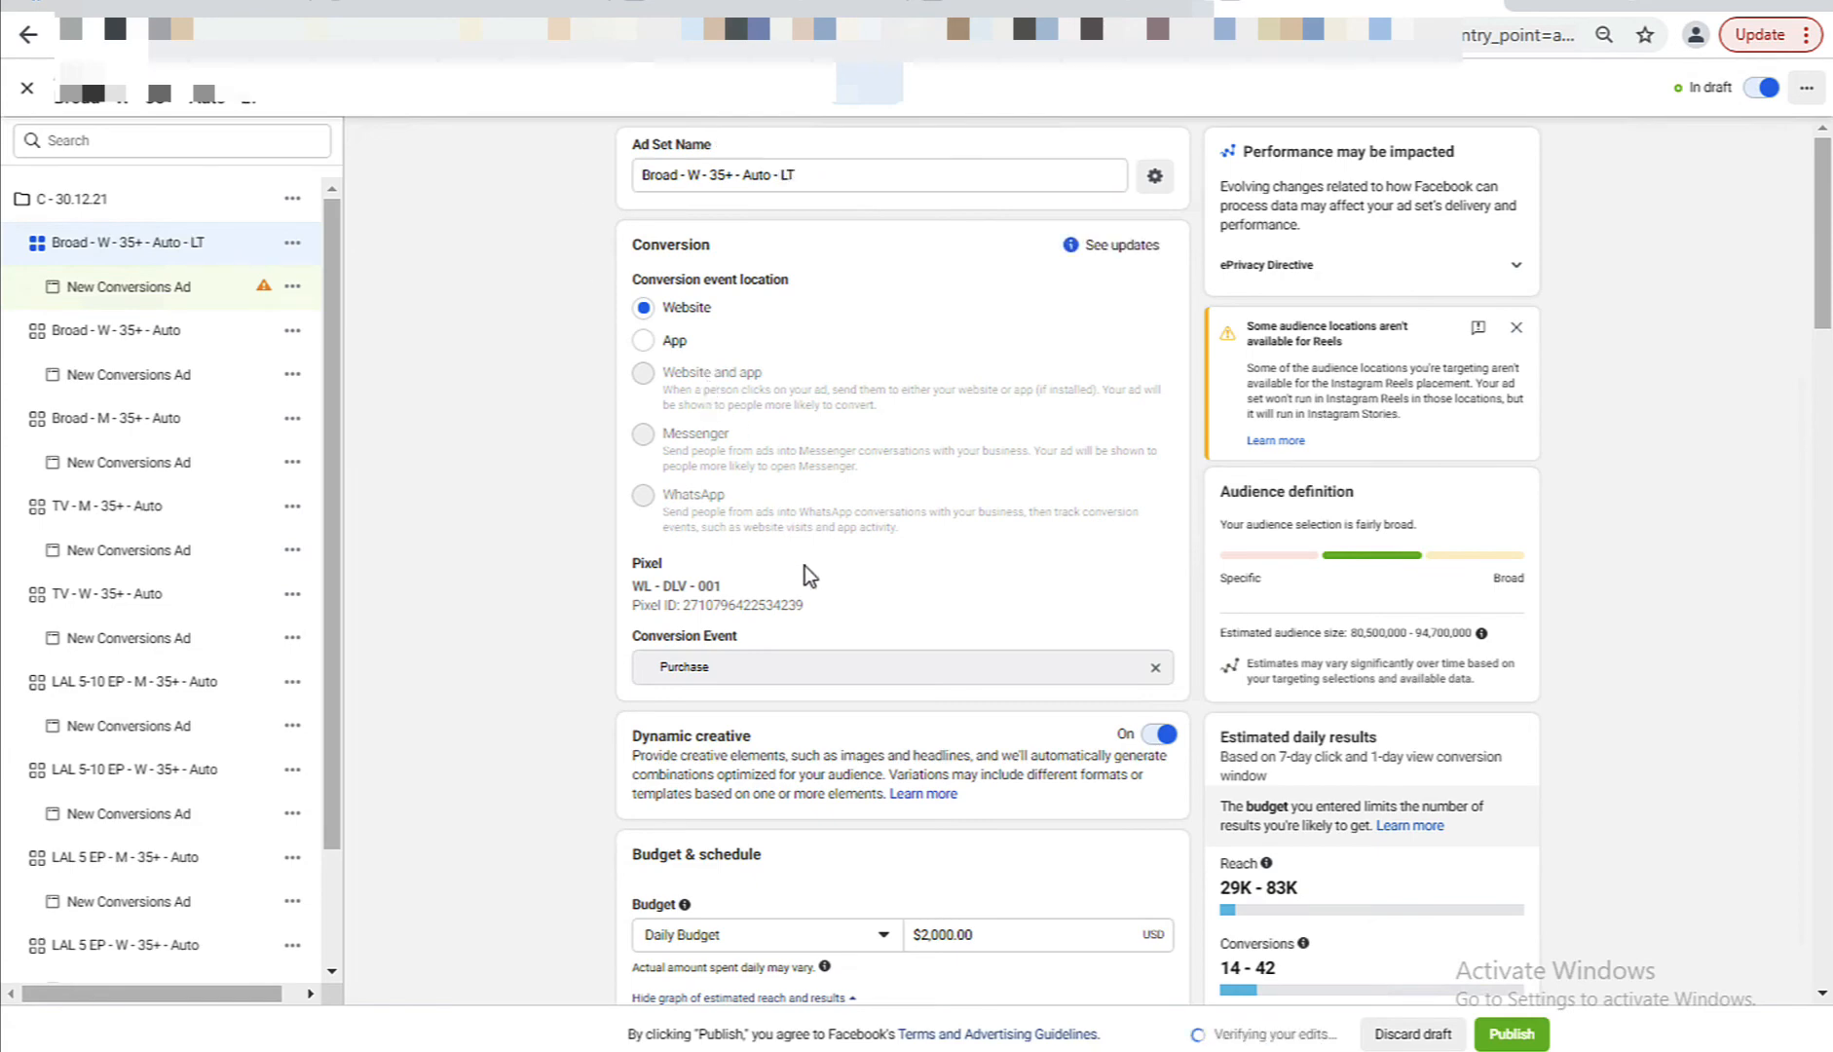
Change the duplicated ad set's budget type to Lifetime Budget and set the amount to $100,000.
{"action": "scroll", "coordinate": [808, 633], "scroll_direction": "down", "scroll_amount": 1}
{"action": "left_click", "coordinate": [787, 807]}
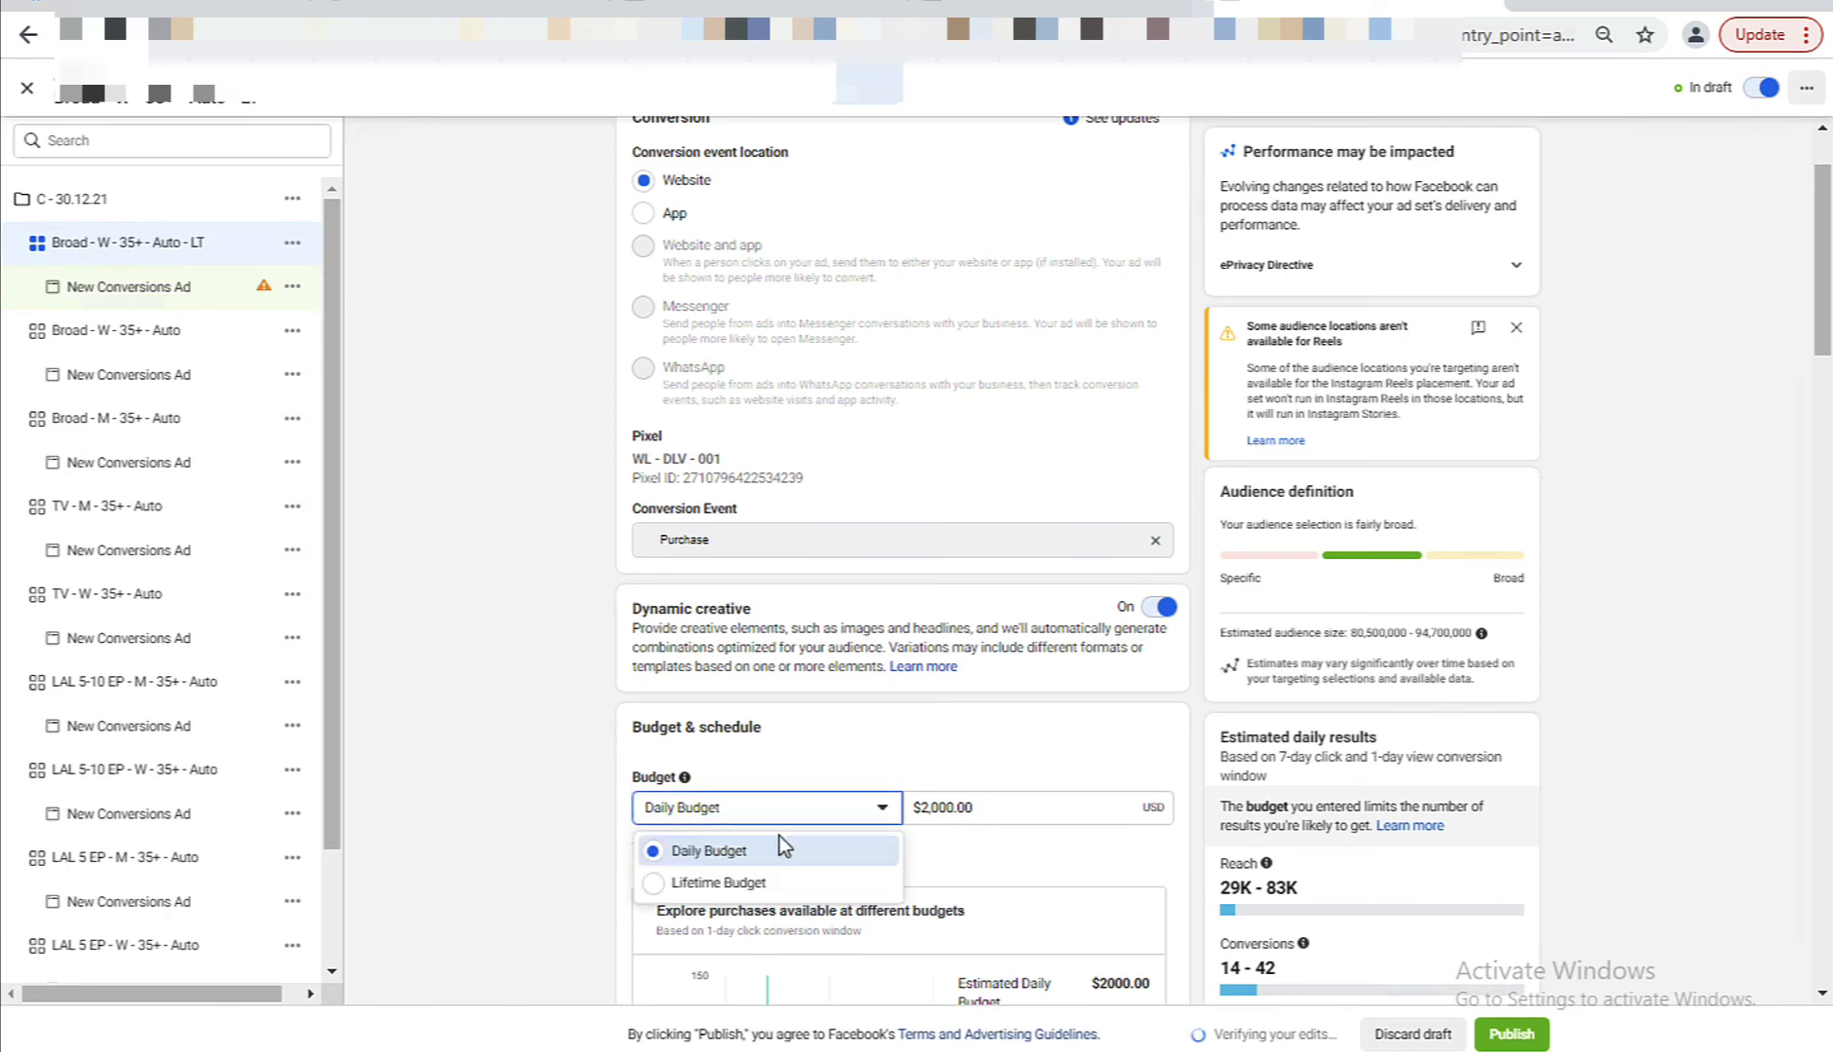
{"action": "left_click", "coordinate": [928, 807]}
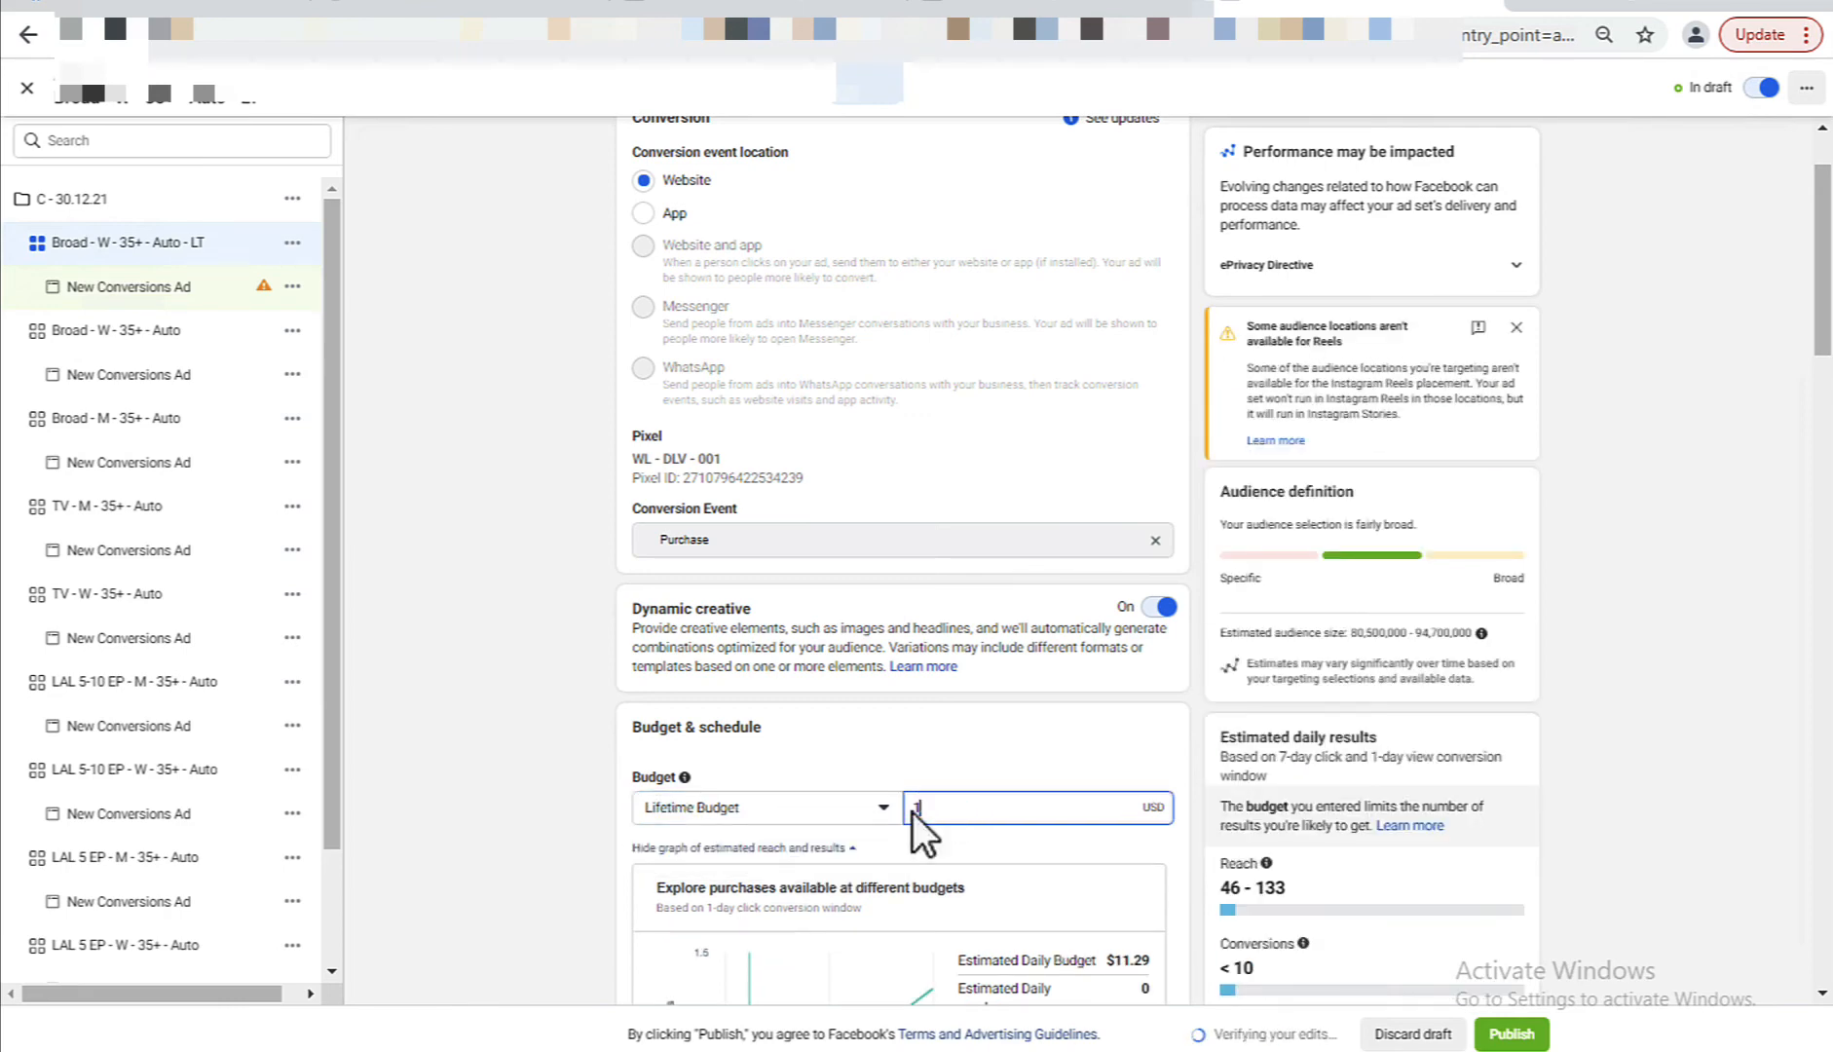
{"action": "type", "text": "100000"}
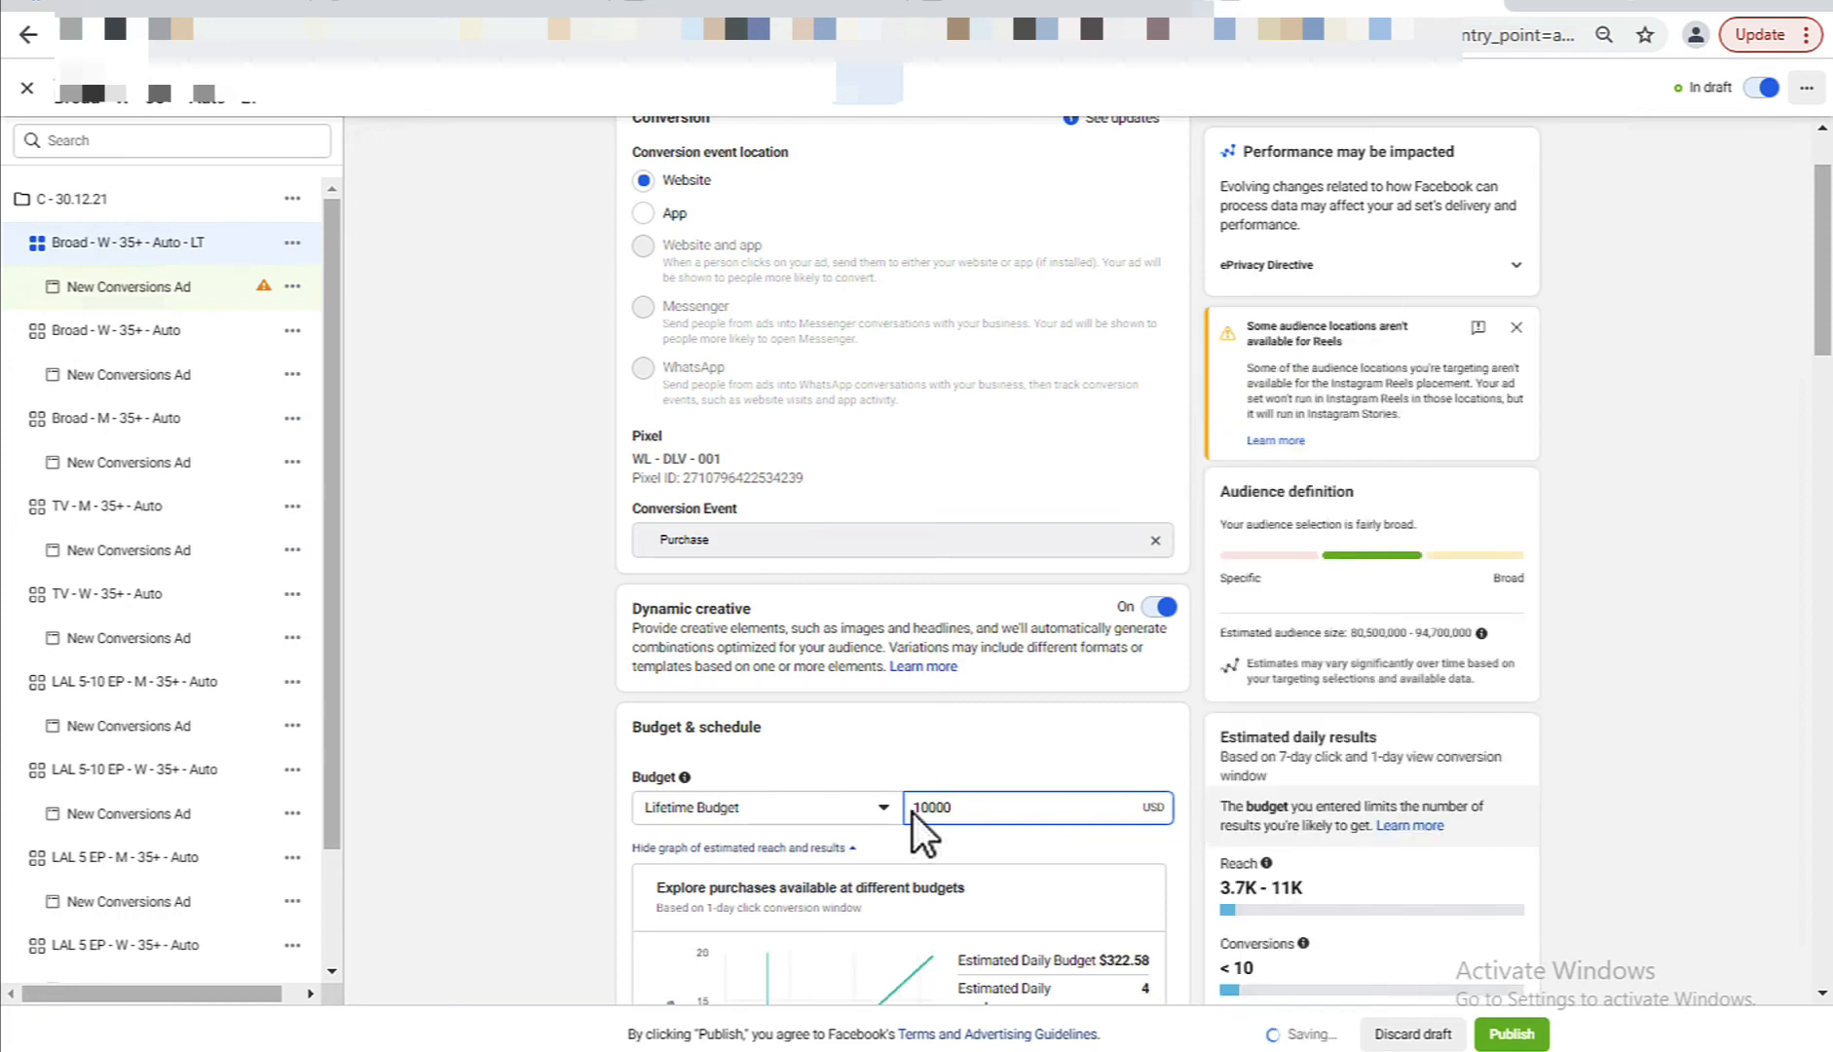
{"action": "left_click", "coordinate": [589, 807]}
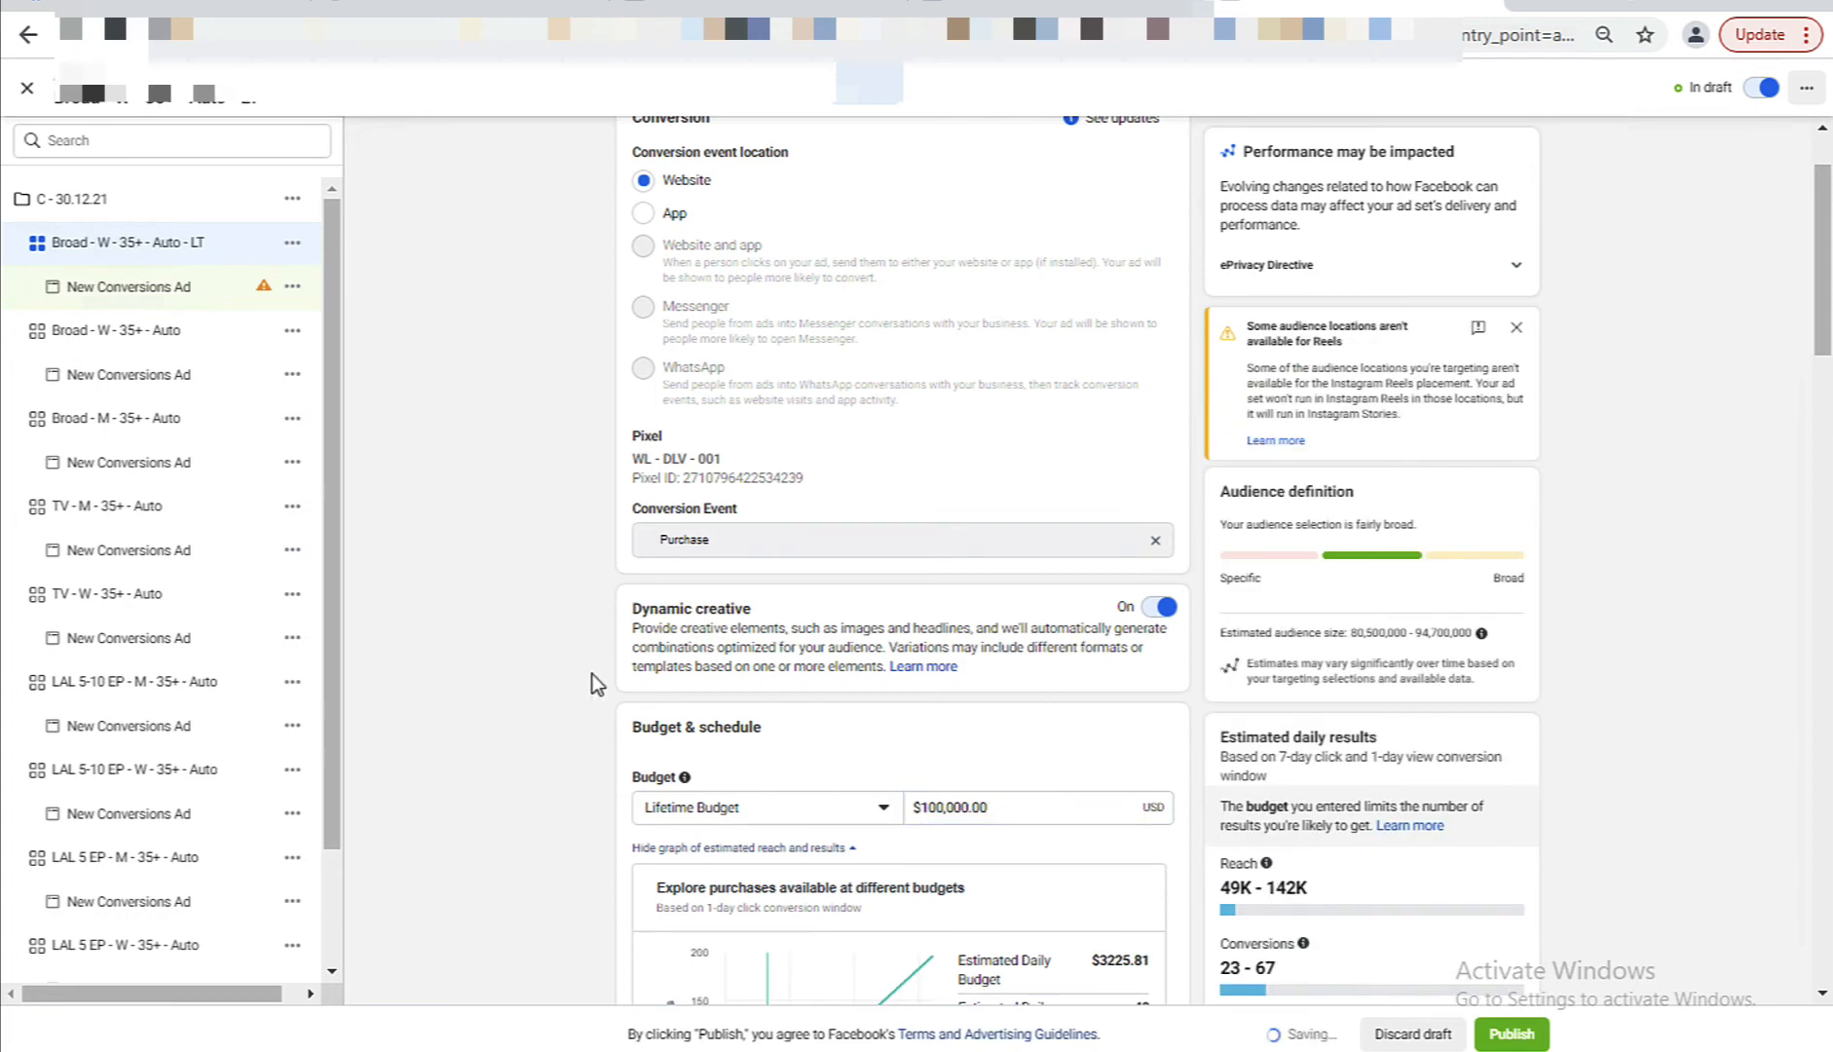
Set the duplicated ad set's end to Jan 24, 2022 at 11:02 PM.
{"action": "scroll", "coordinate": [593, 675], "scroll_direction": "down", "scroll_amount": 4}
{"action": "scroll", "coordinate": [755, 820], "scroll_direction": "down", "scroll_amount": 3}
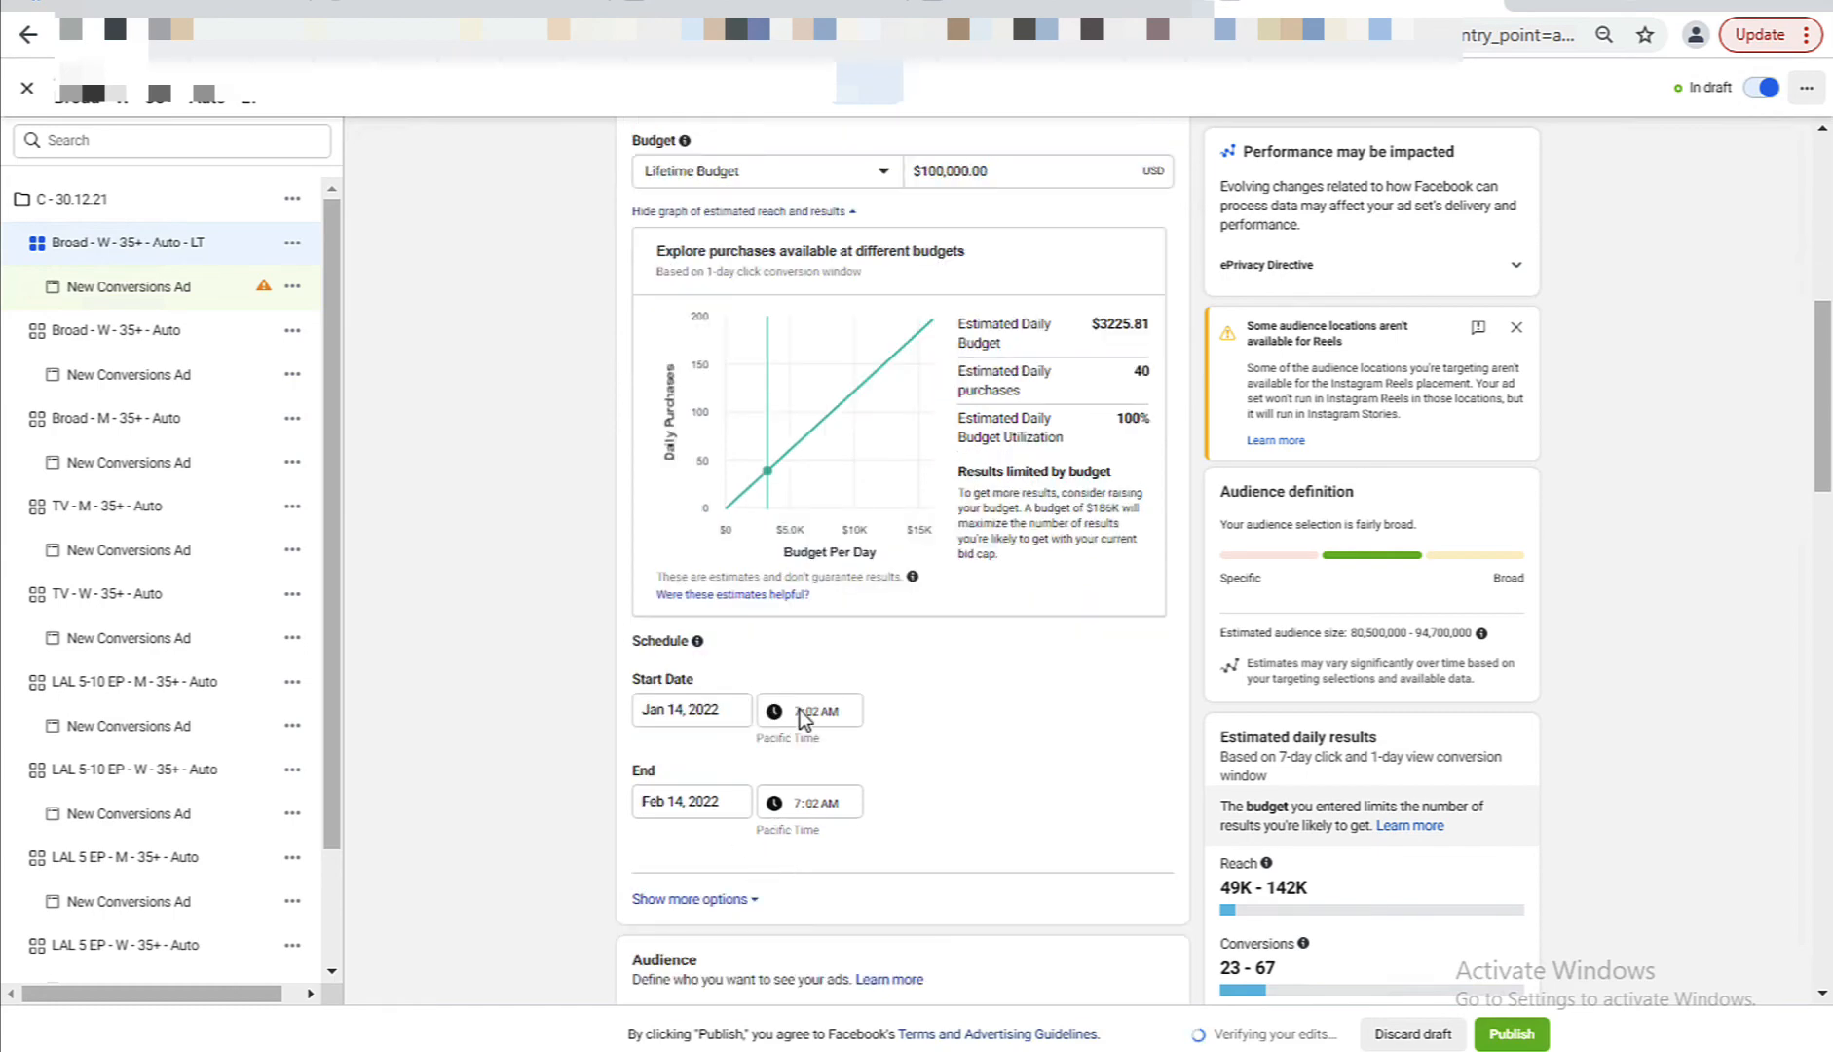
{"action": "left_click", "coordinate": [711, 802]}
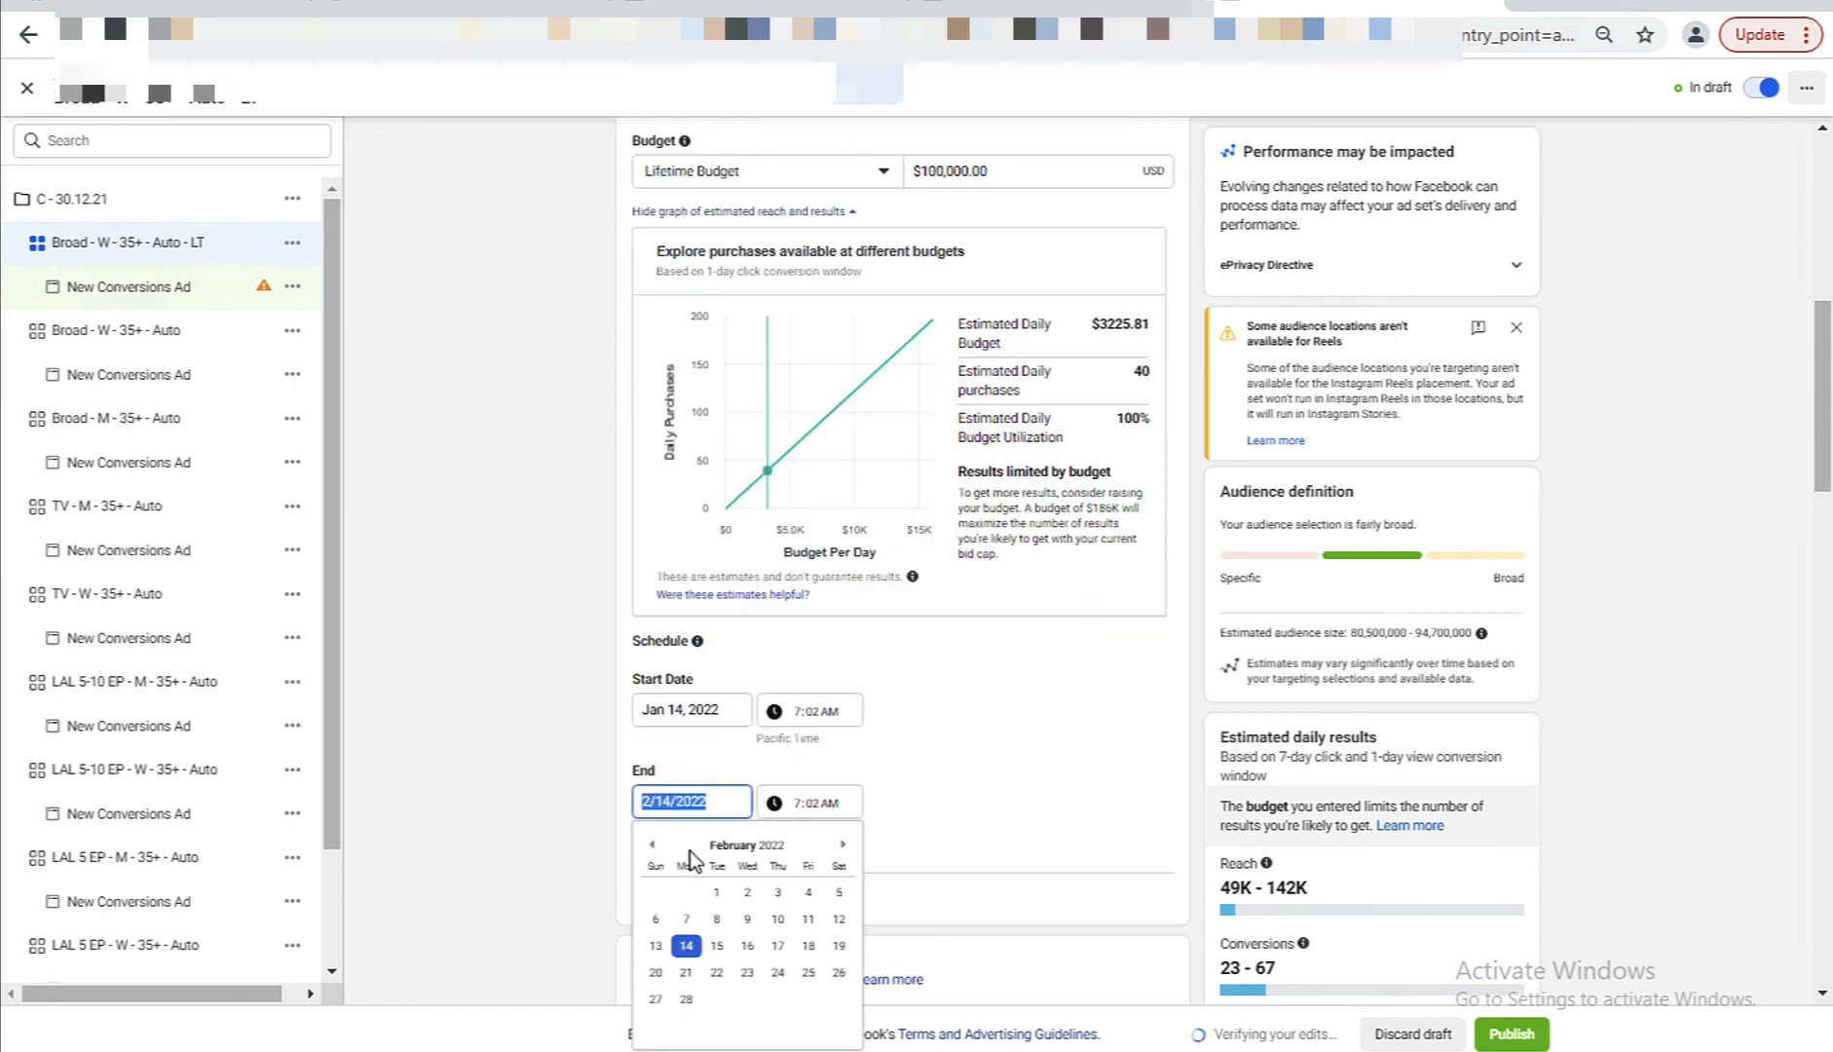
{"action": "left_click", "coordinate": [651, 844]}
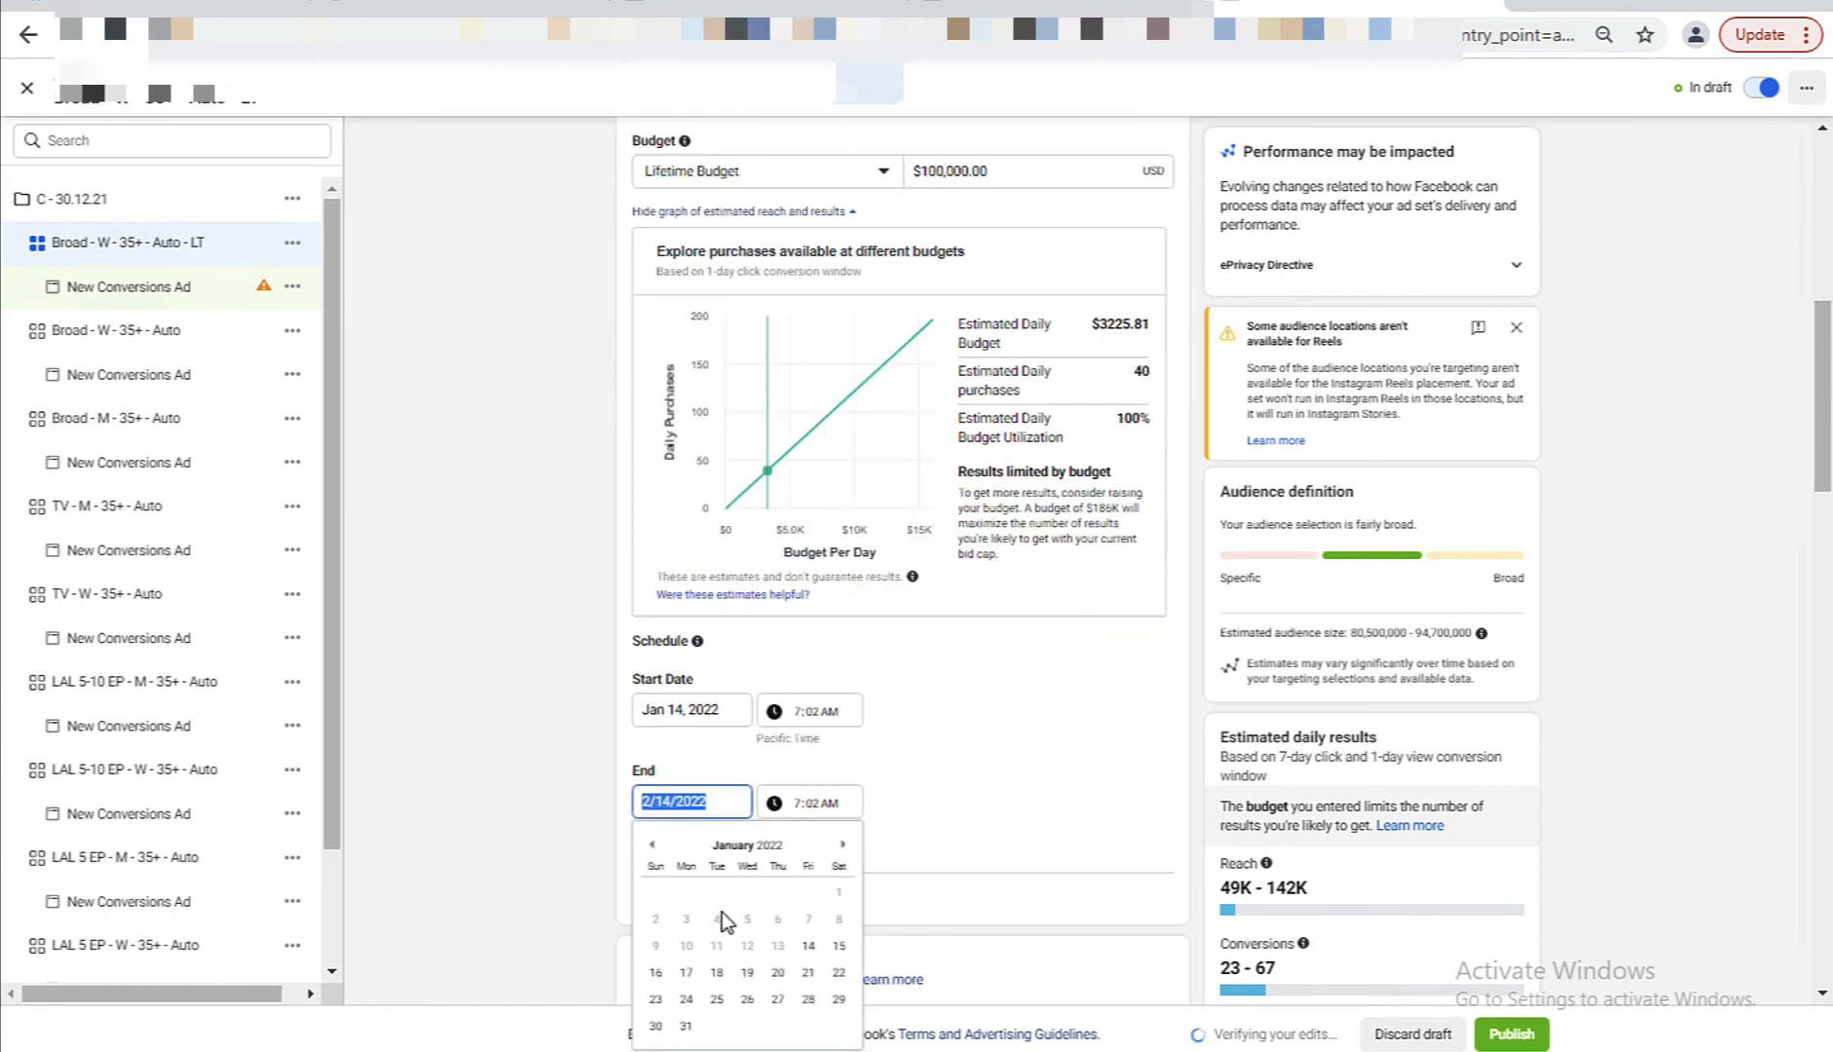
{"action": "left_click", "coordinate": [686, 1000]}
{"action": "left_click", "coordinate": [796, 806]}
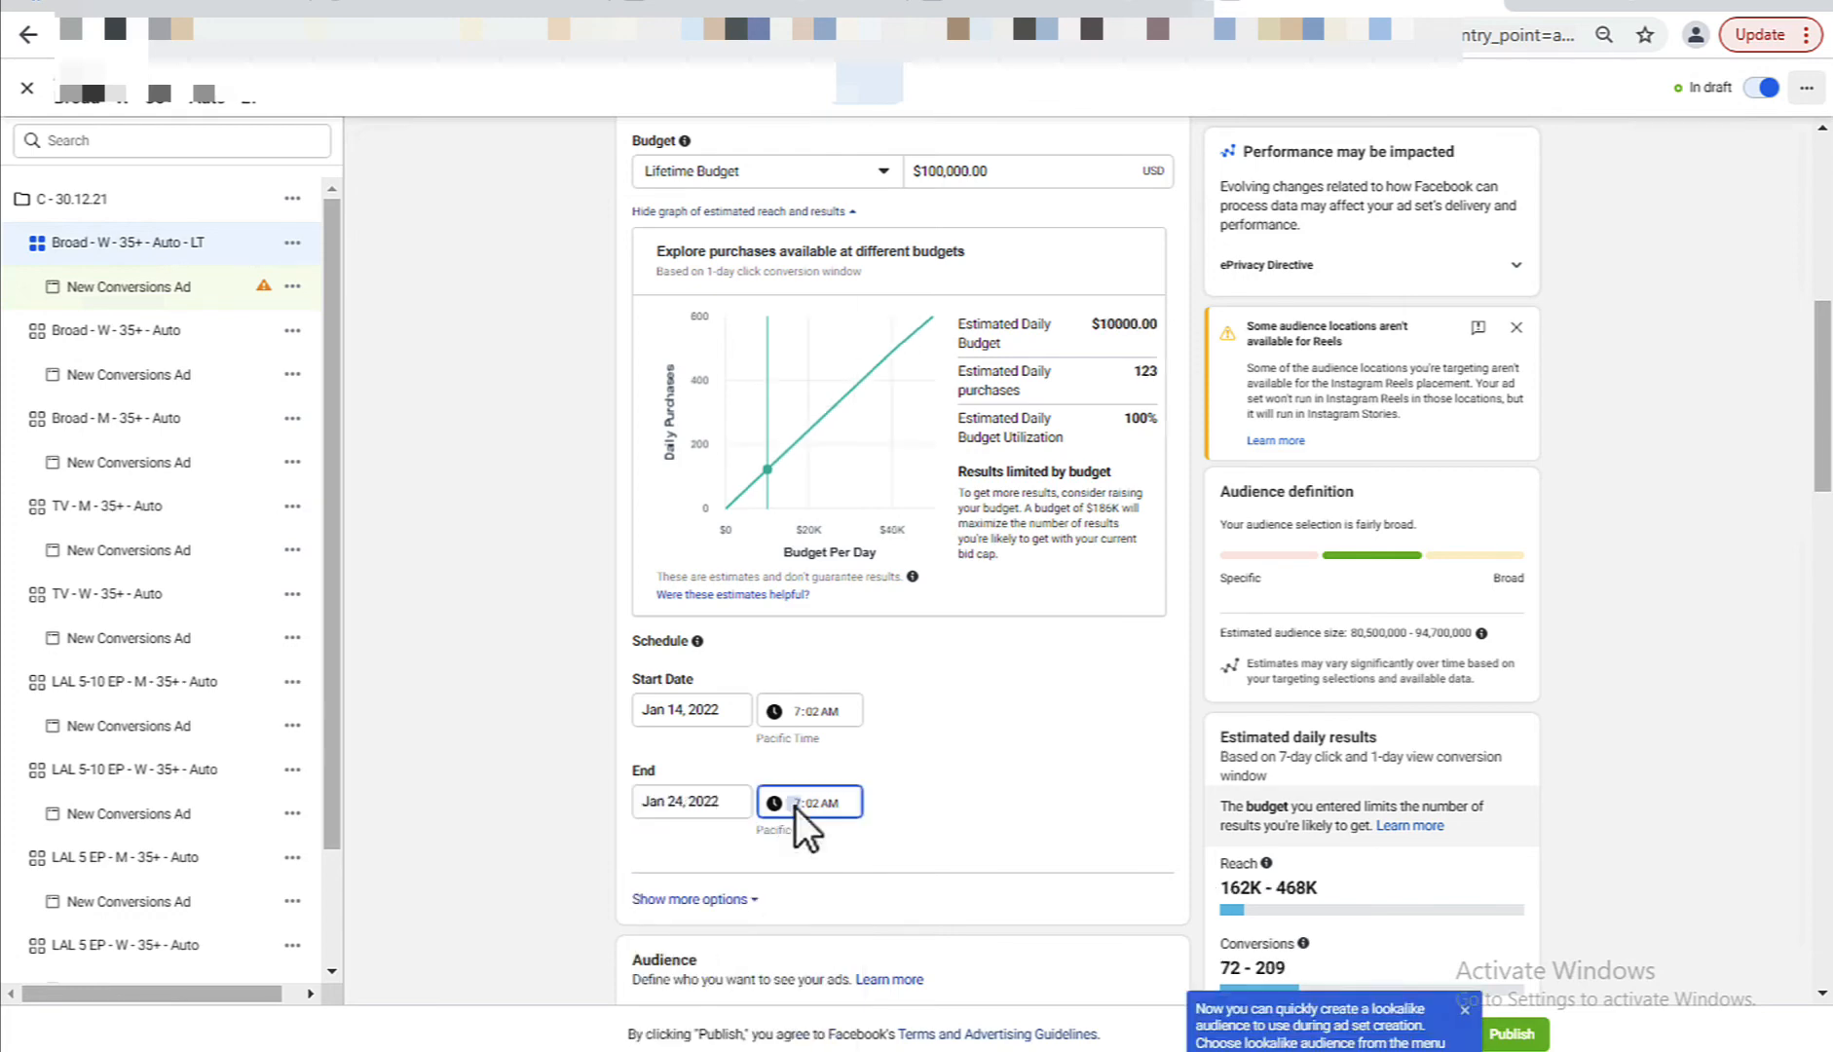
{"action": "left_click", "coordinate": [969, 790]}
Reveal the ad scheduling options and enable running the ads on a schedule.
{"action": "scroll", "coordinate": [955, 842], "scroll_direction": "down", "scroll_amount": 1}
{"action": "left_click", "coordinate": [732, 774]}
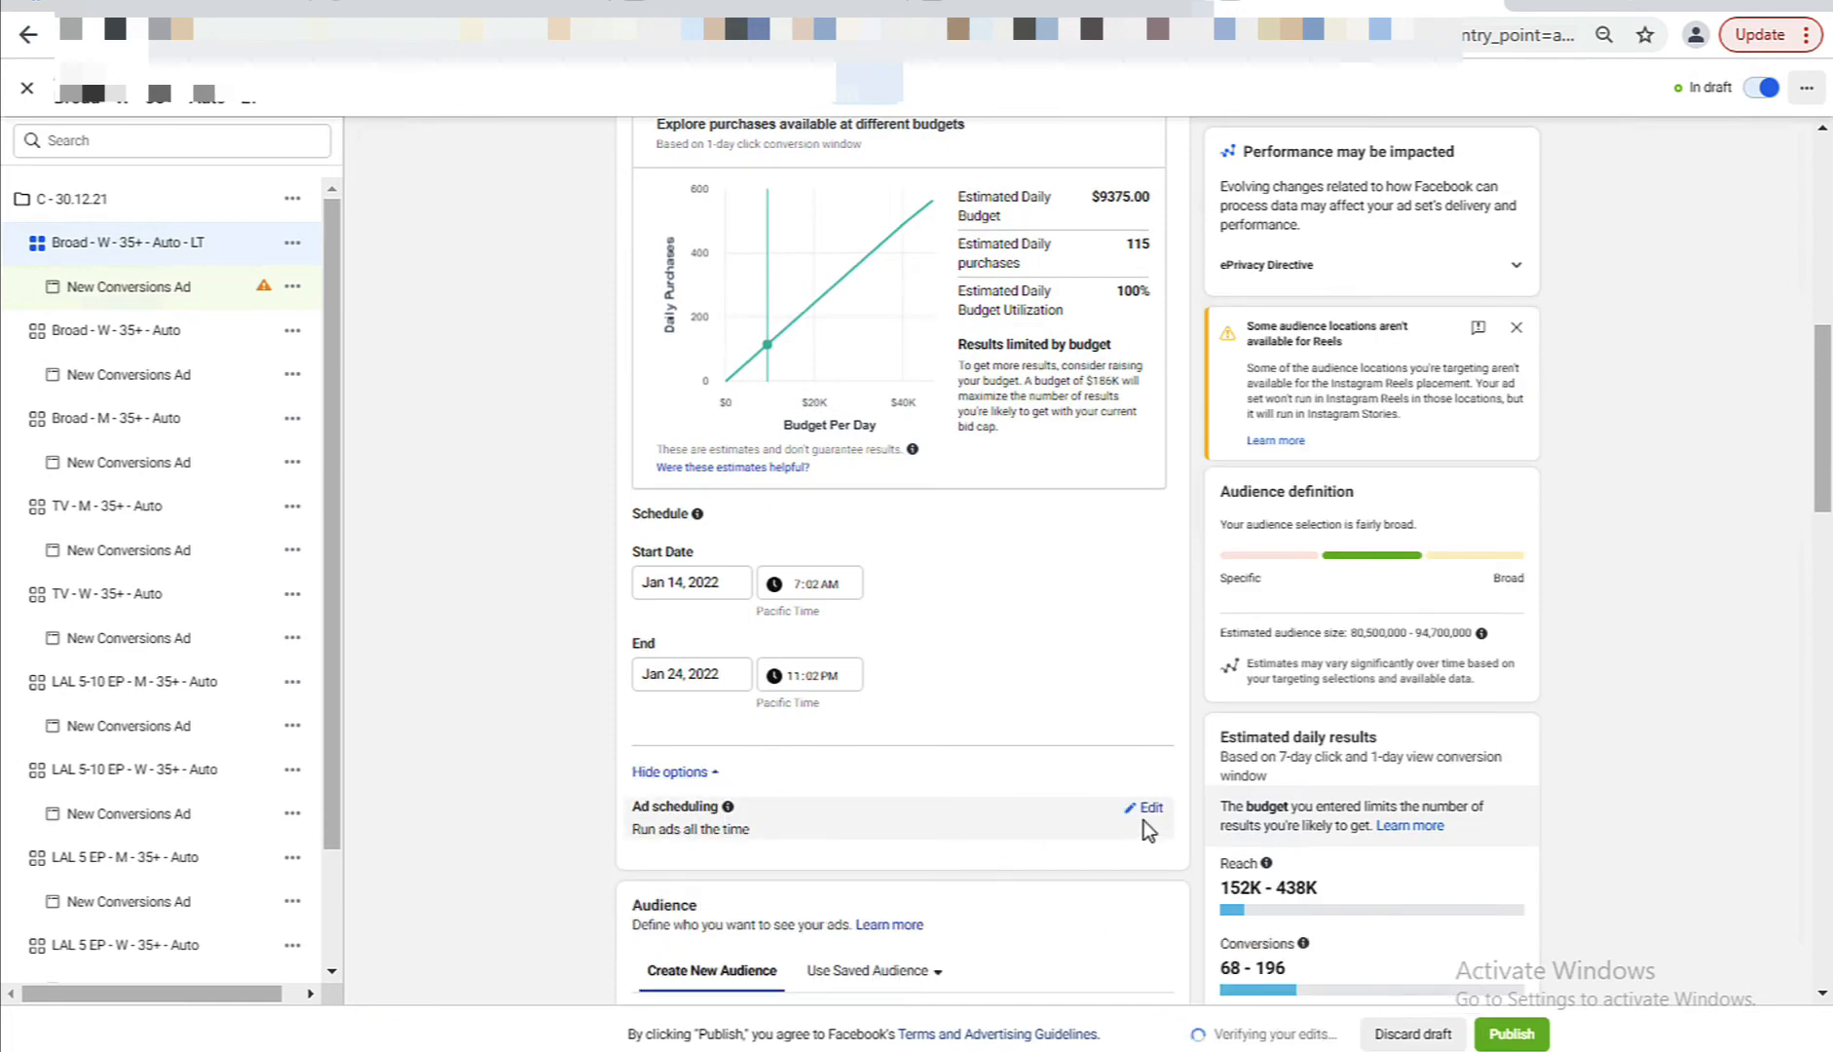
{"action": "left_click", "coordinate": [1145, 817]}
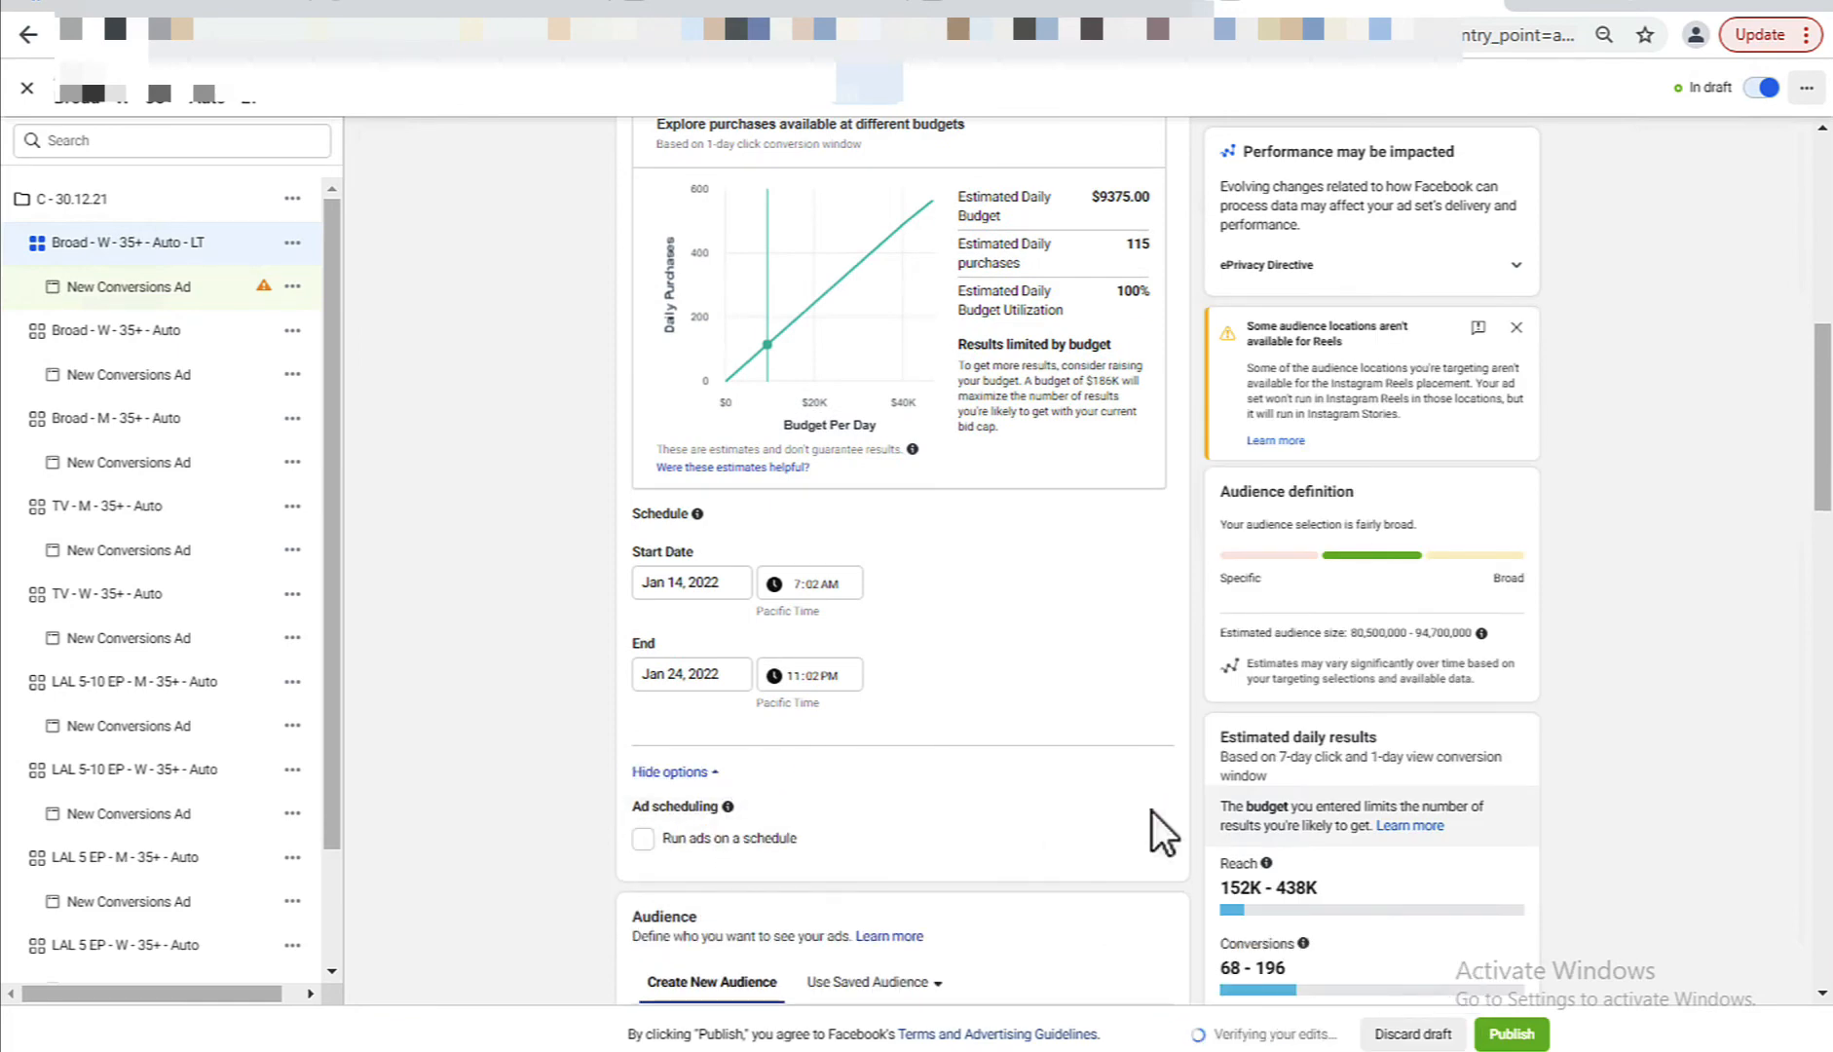
{"action": "left_click", "coordinate": [647, 844]}
{"action": "scroll", "coordinate": [861, 503], "scroll_direction": "down", "scroll_amount": 5}
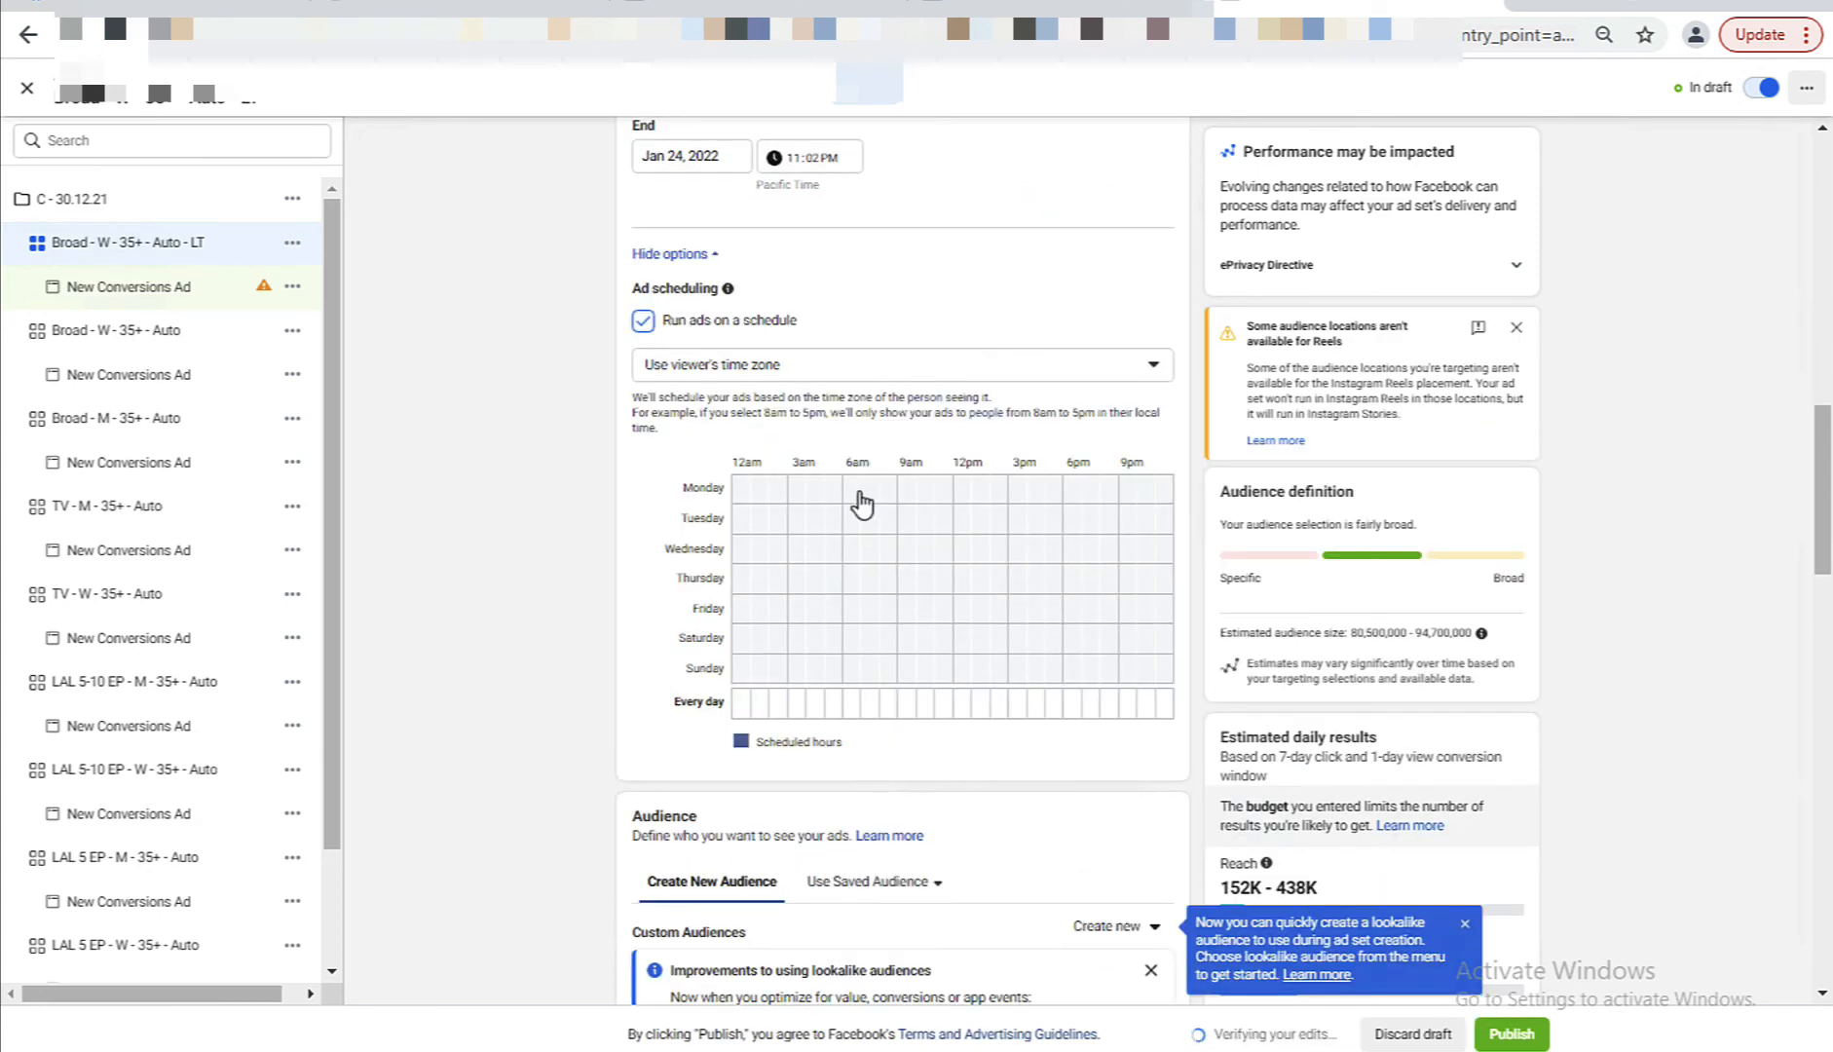
Base the ad schedule on the ad account's time zone (Pacific Time) and select 7am to 12pm for every day.
{"action": "left_click", "coordinate": [835, 363]}
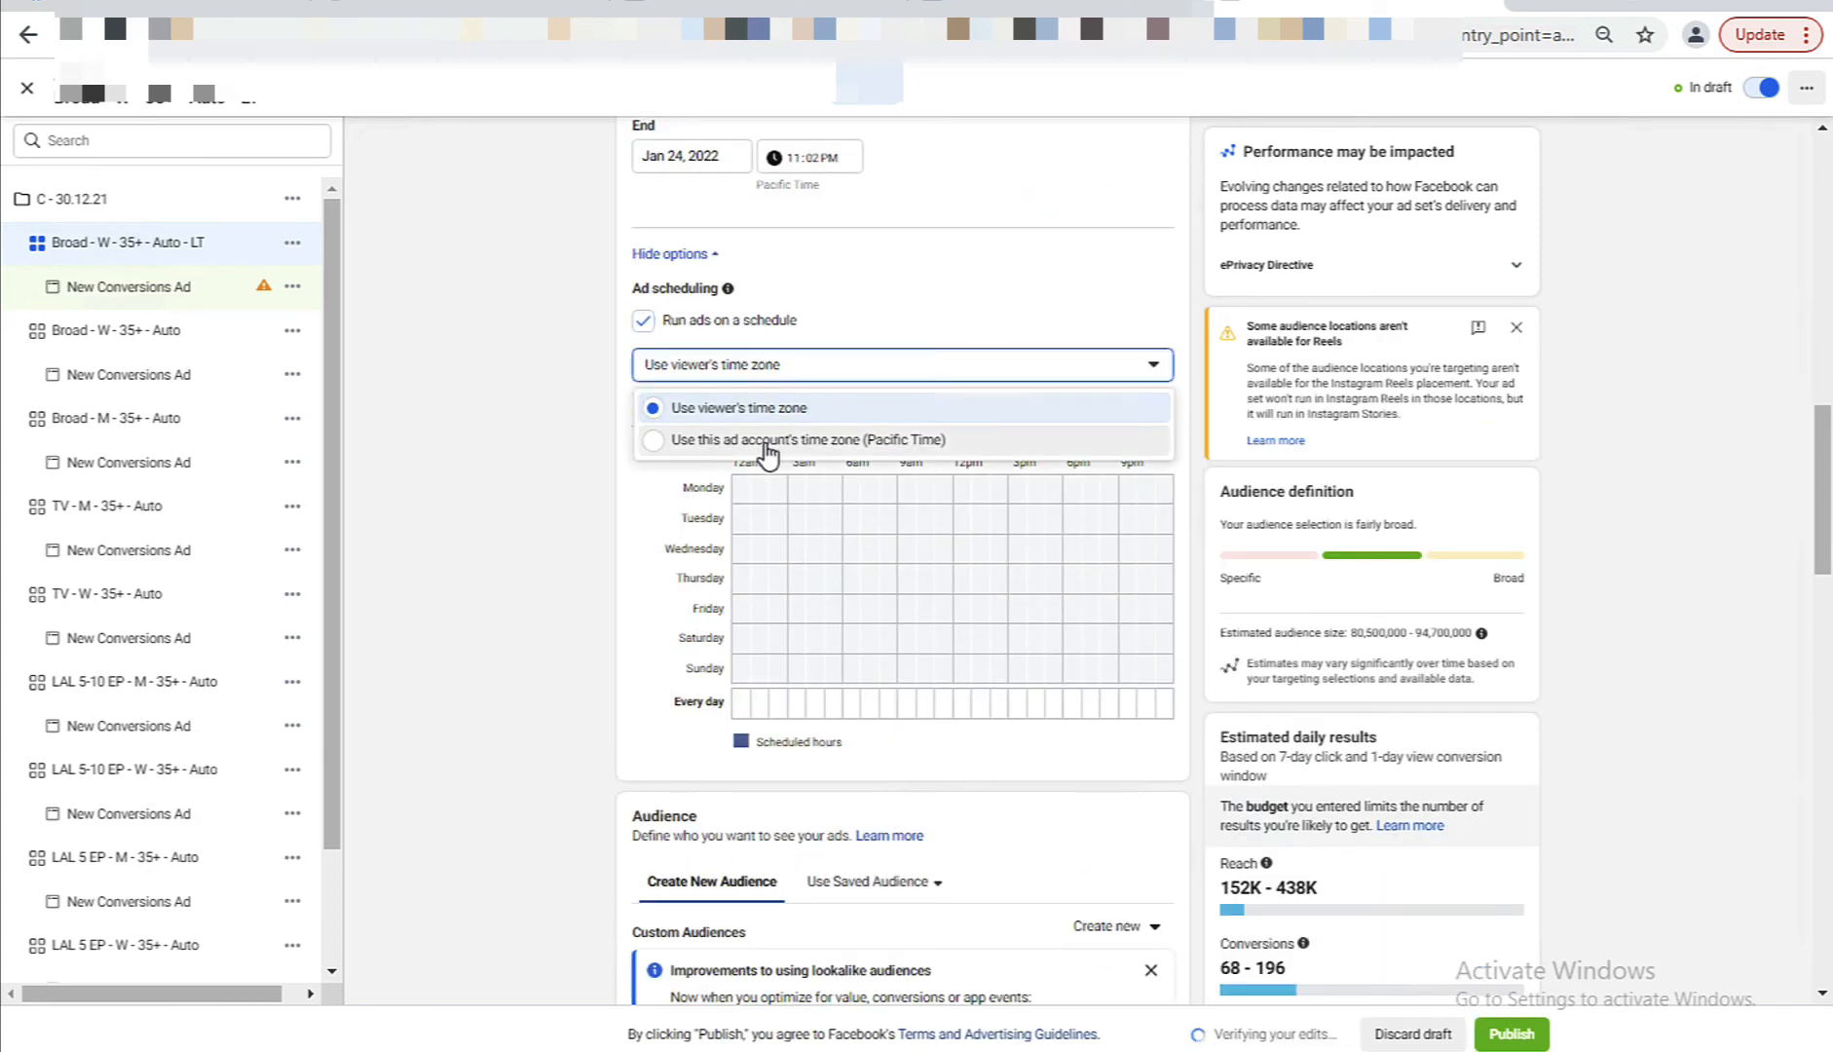
{"action": "left_click", "coordinate": [765, 433]}
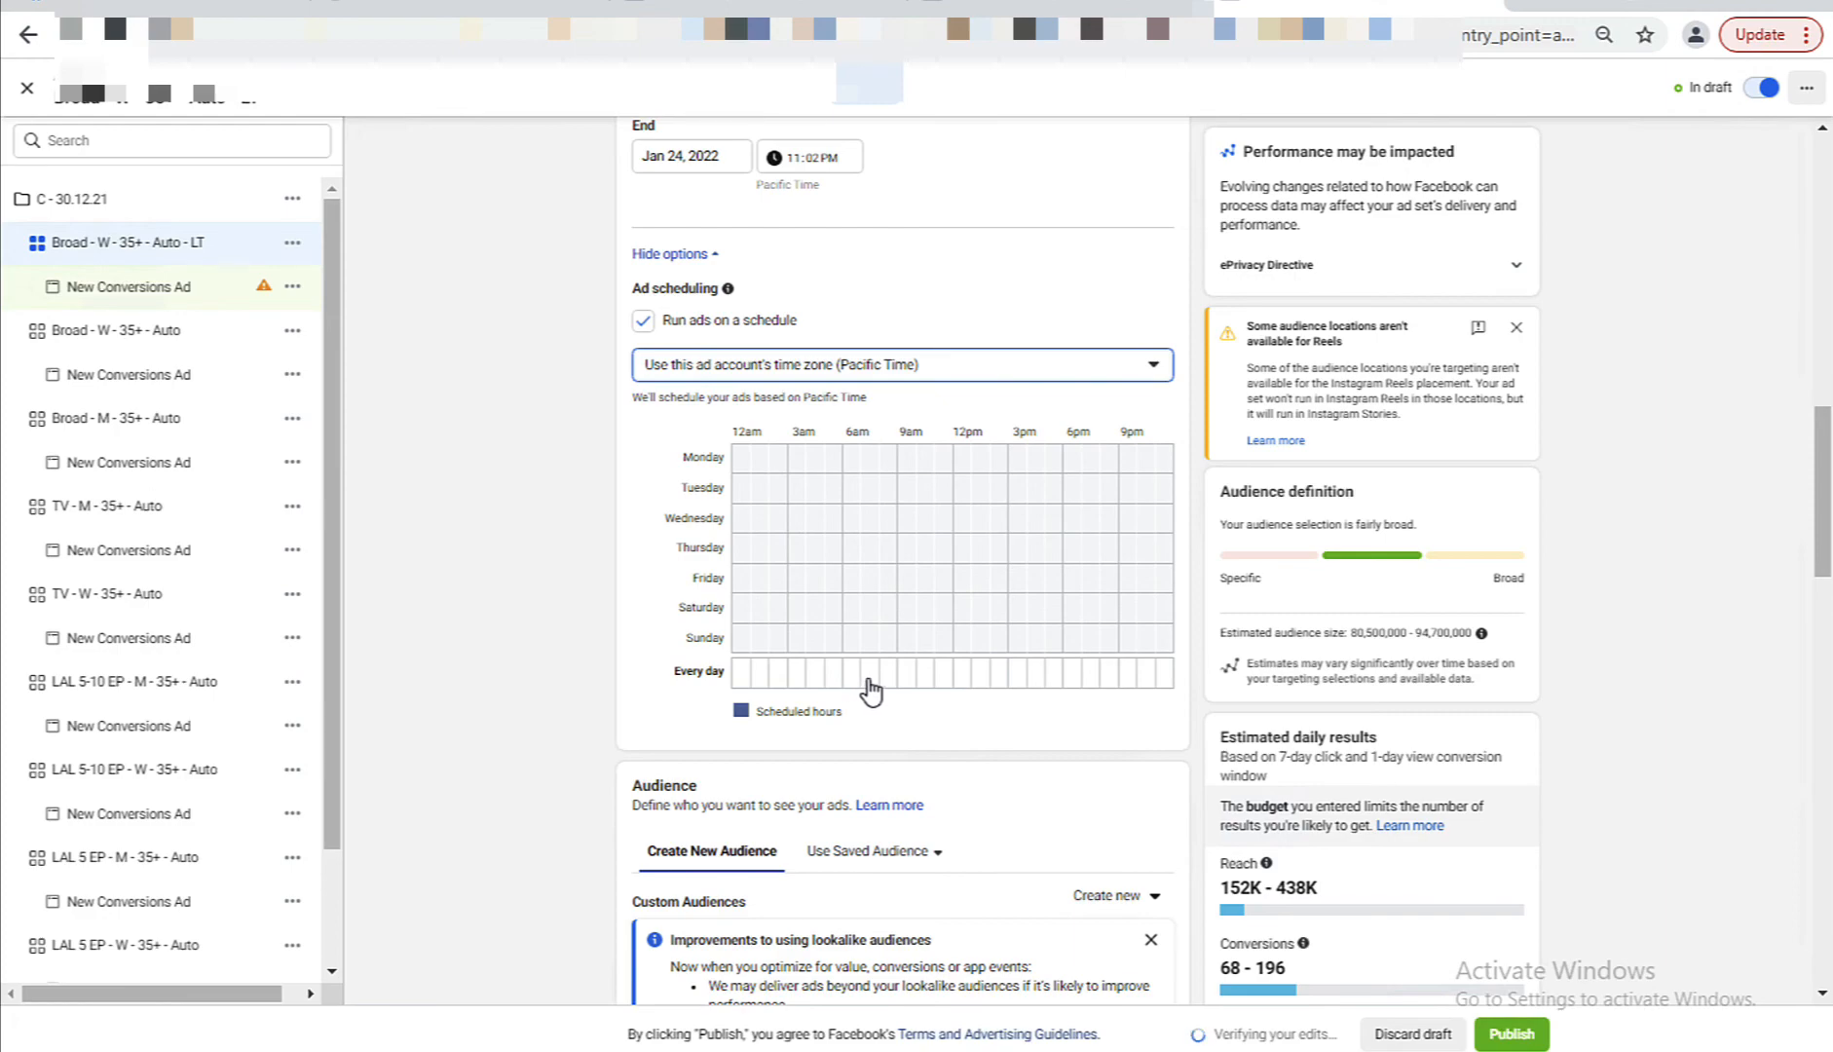
{"action": "left_click_drag", "start_coordinate": [868, 682], "coordinate": [941, 685]}
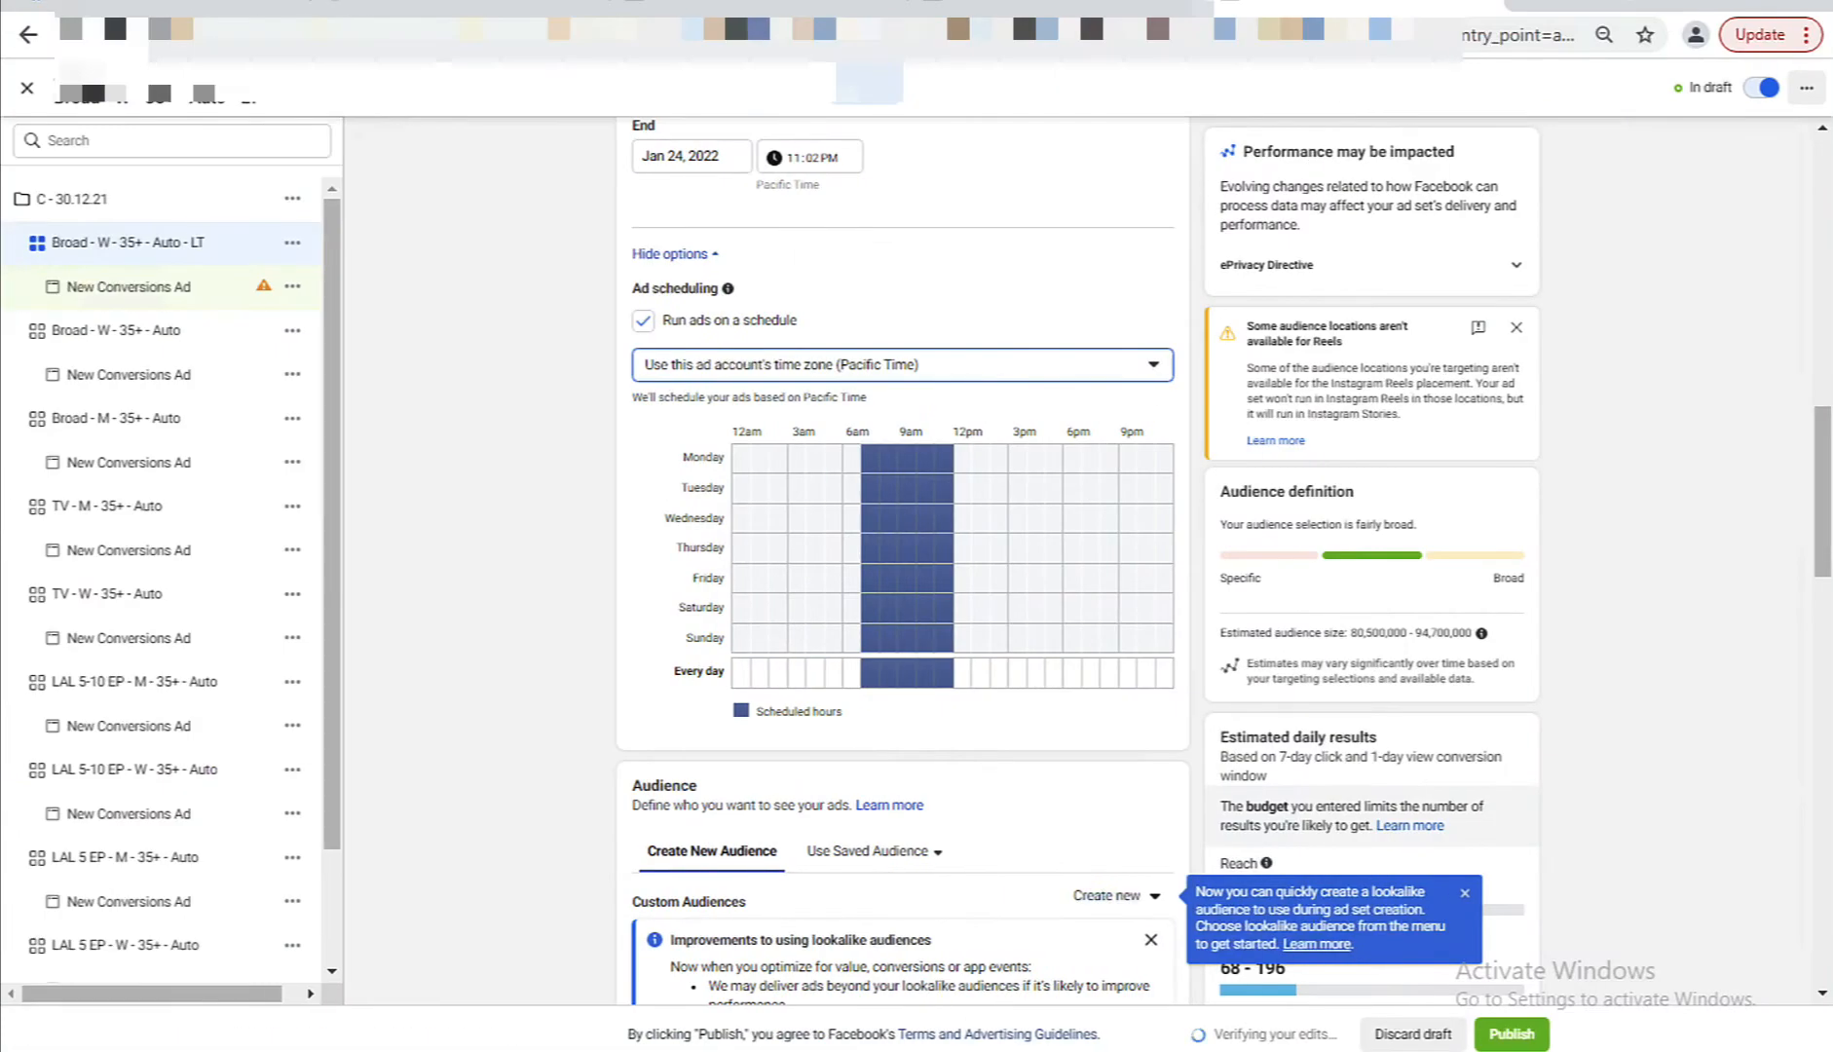
{"action": "mouse_move", "coordinate": [324, 999]}
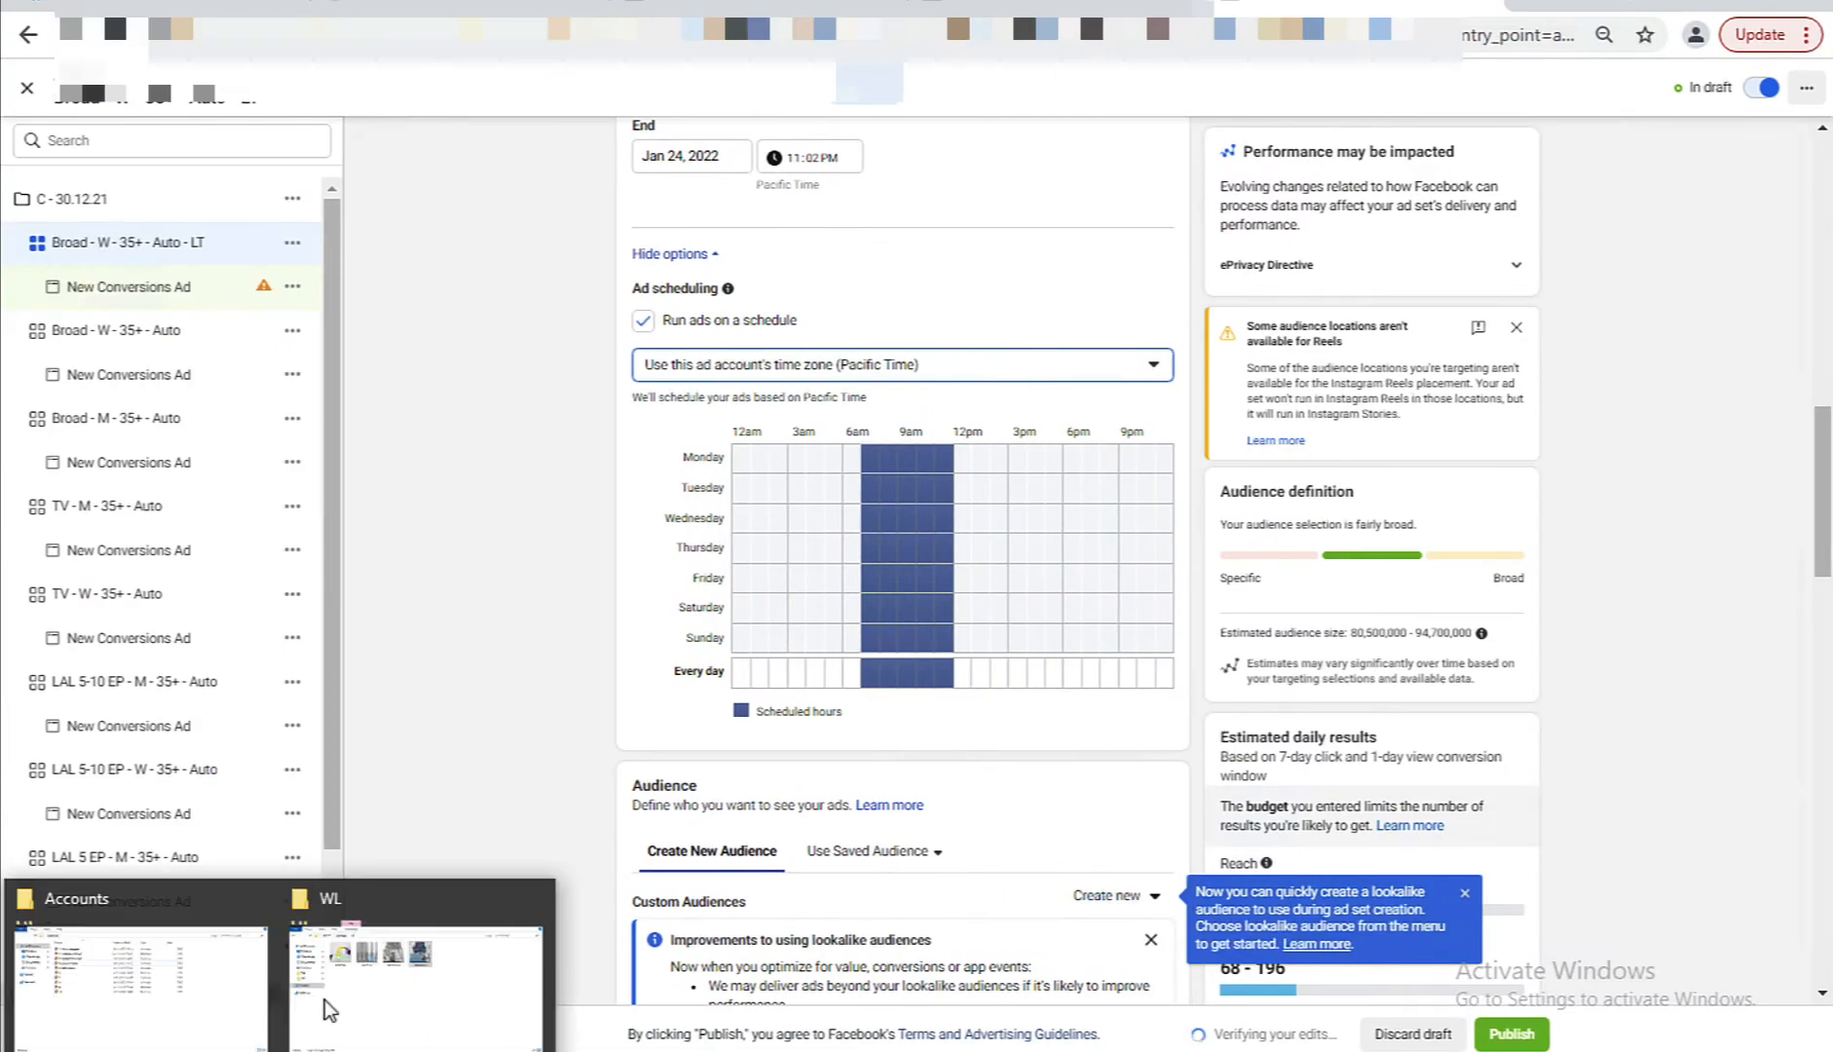
{"action": "left_click", "coordinate": [461, 447]}
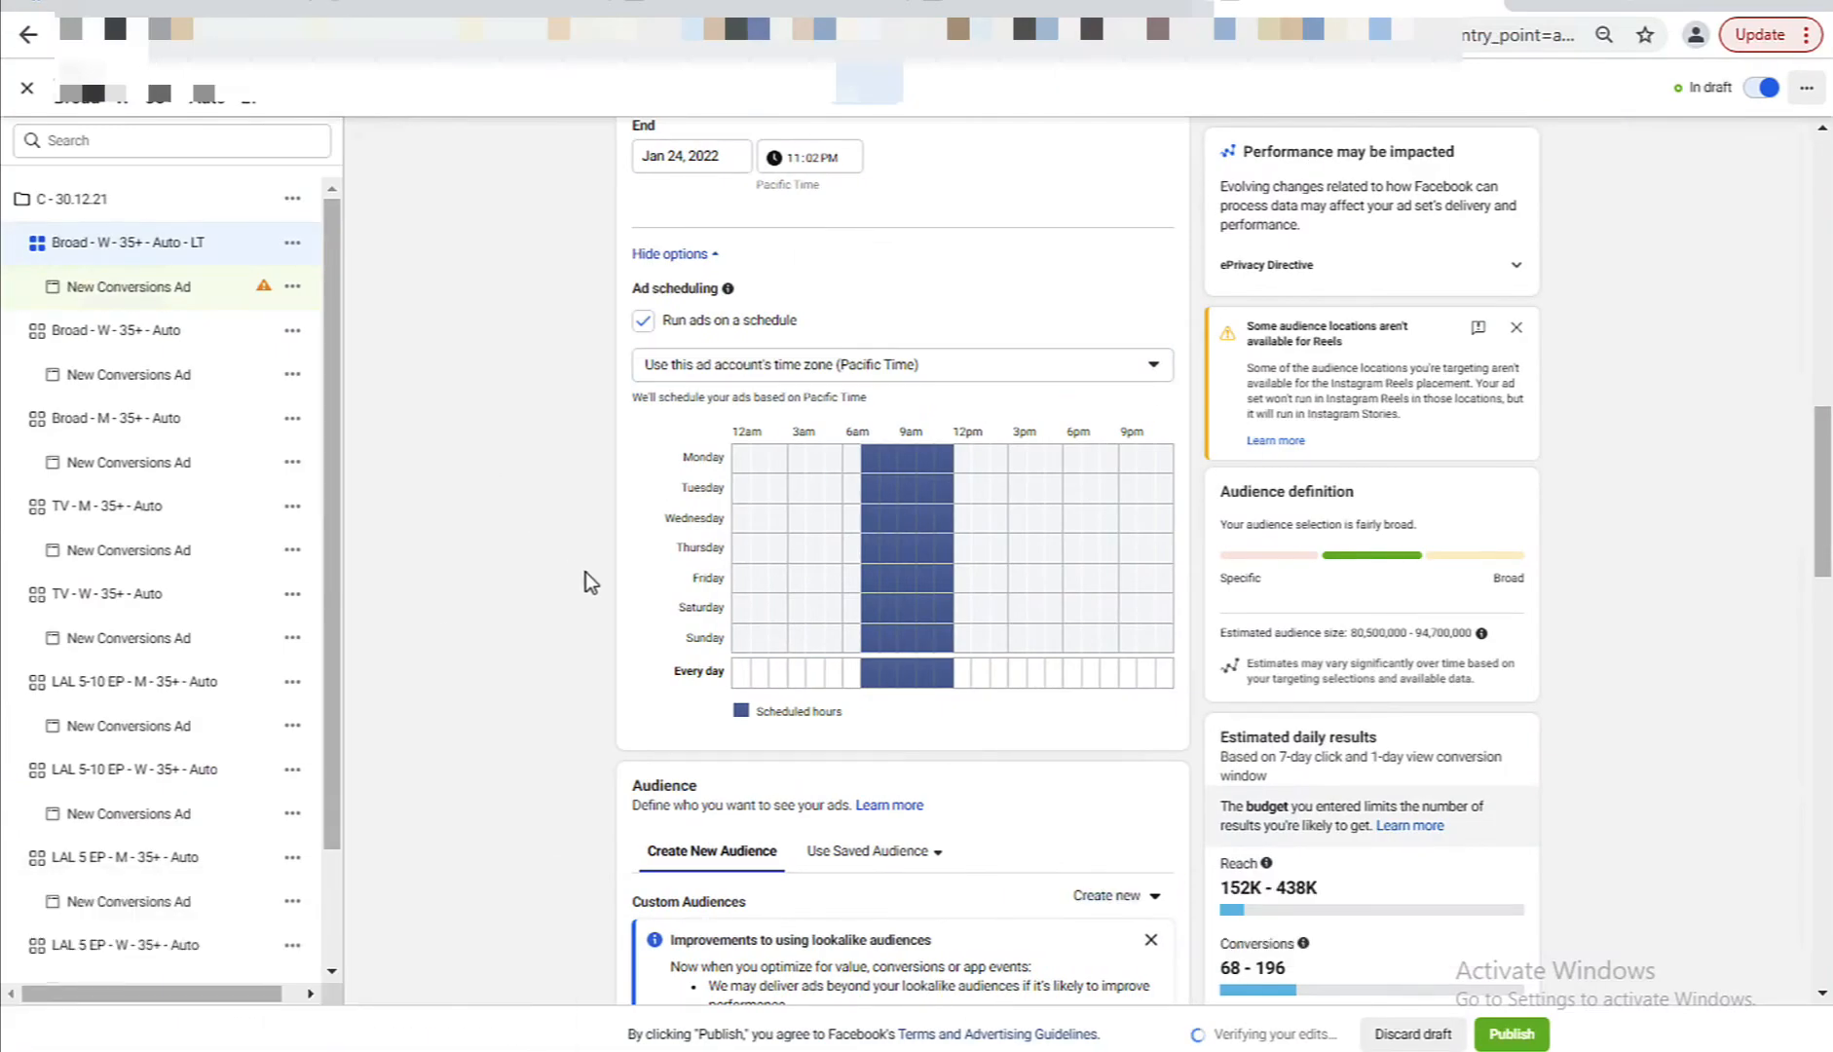
Switch to the tracker, collapse the Broad - W - 35+ - Auto and WAM - W - 35+ - Auto breakdowns, and examine Broad - M - 35+ - Auto by hour.
{"action": "scroll", "coordinate": [586, 572], "scroll_direction": "down", "scroll_amount": 15}
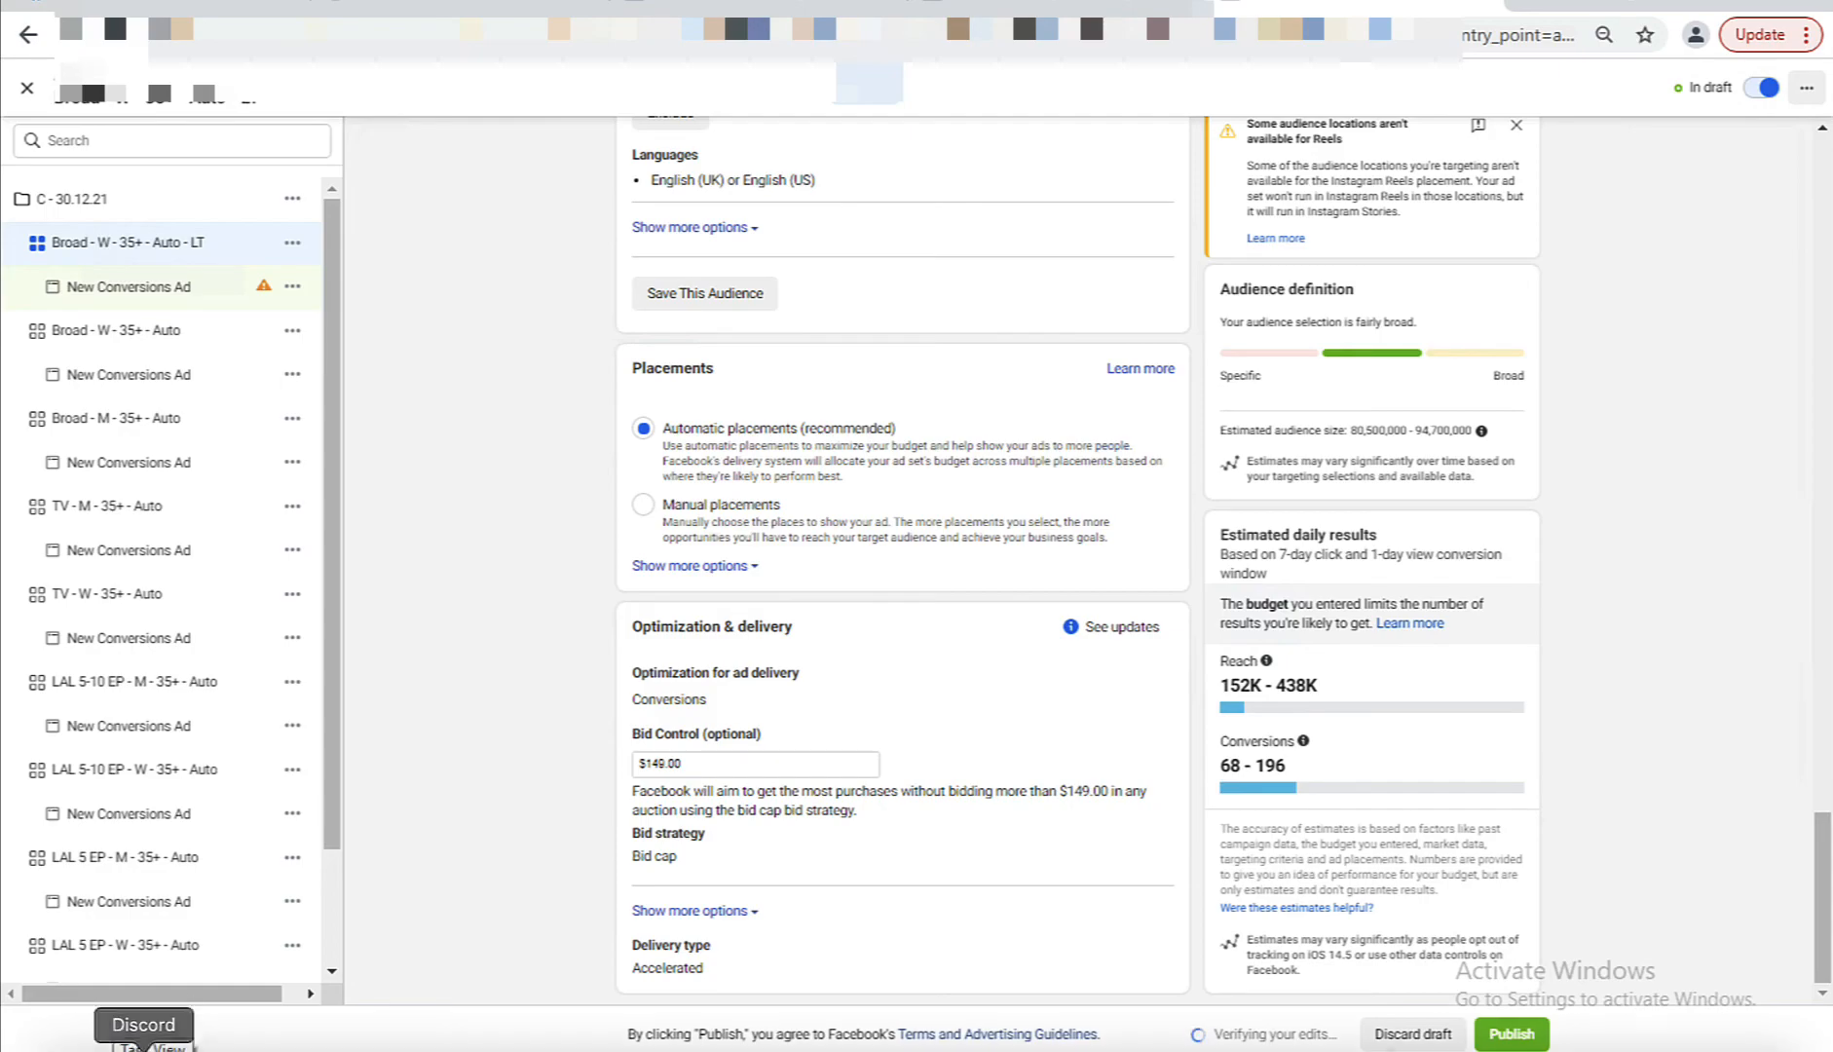
{"action": "left_click", "coordinate": [200, 1035]}
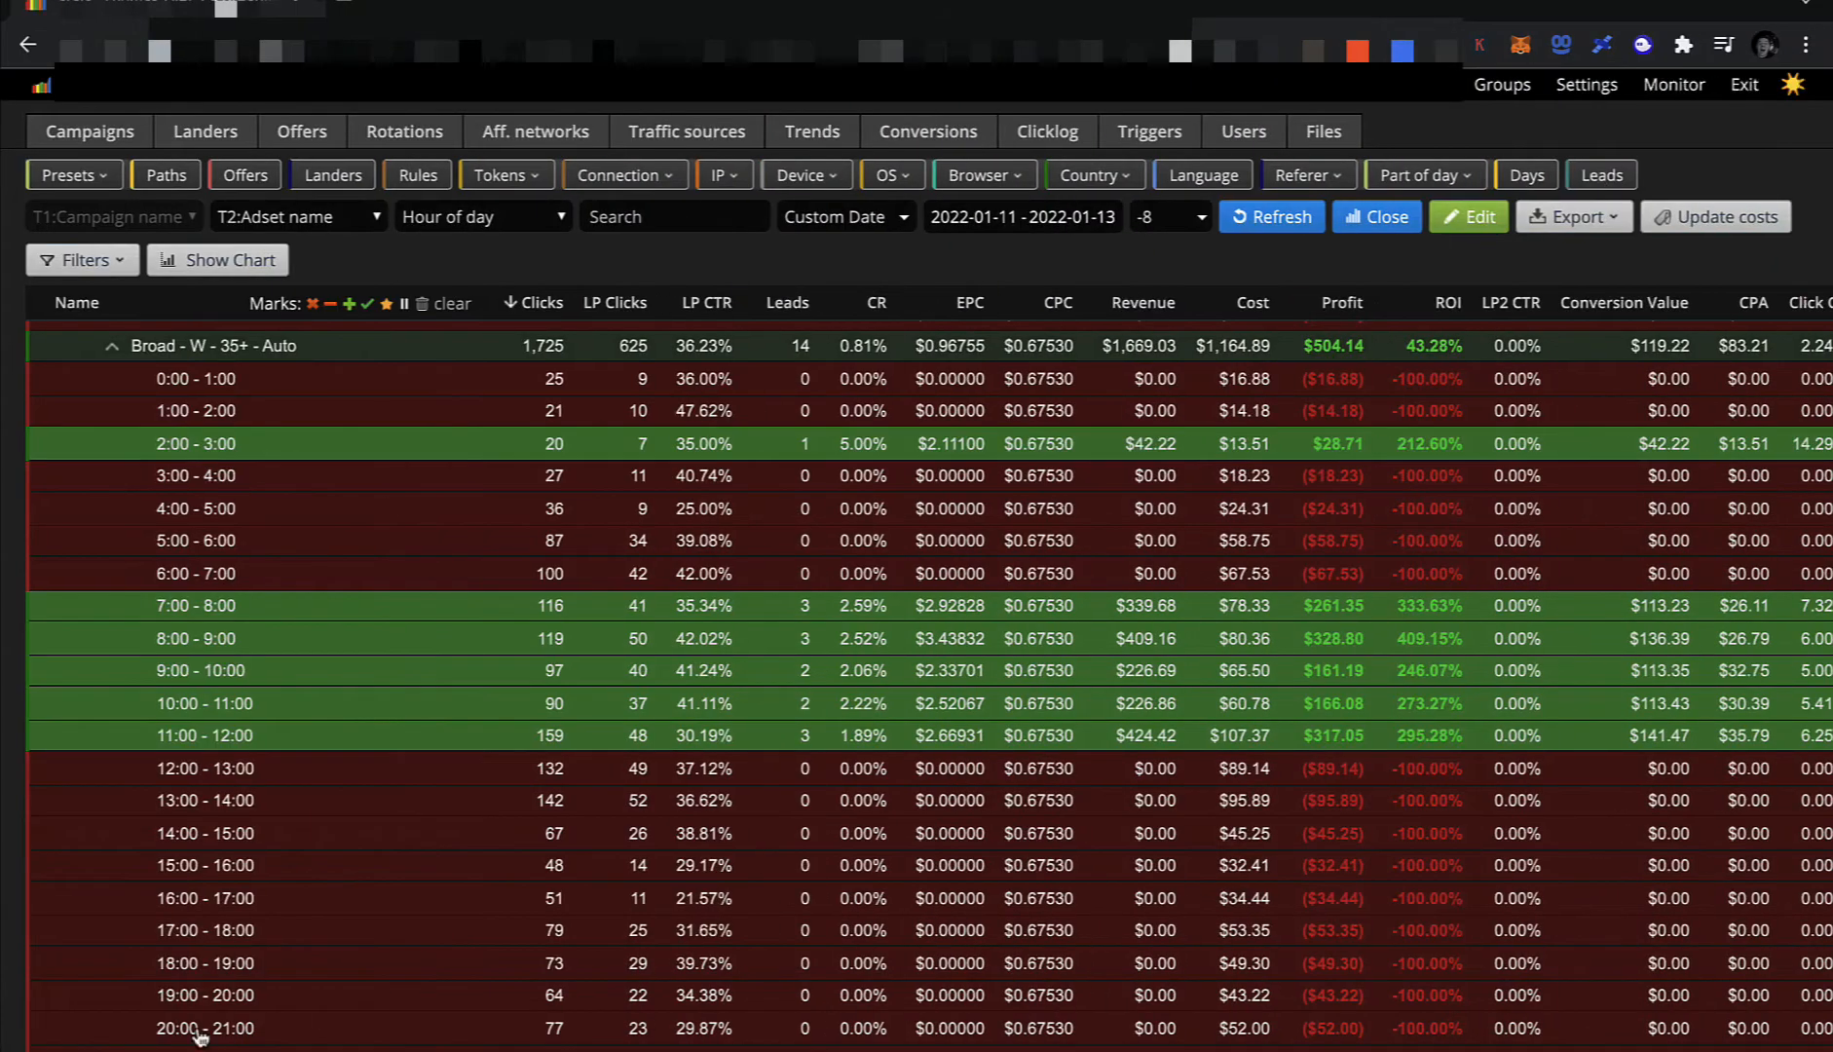
{"action": "left_click", "coordinate": [115, 349]}
{"action": "scroll", "coordinate": [142, 430], "scroll_direction": "down", "scroll_amount": 5}
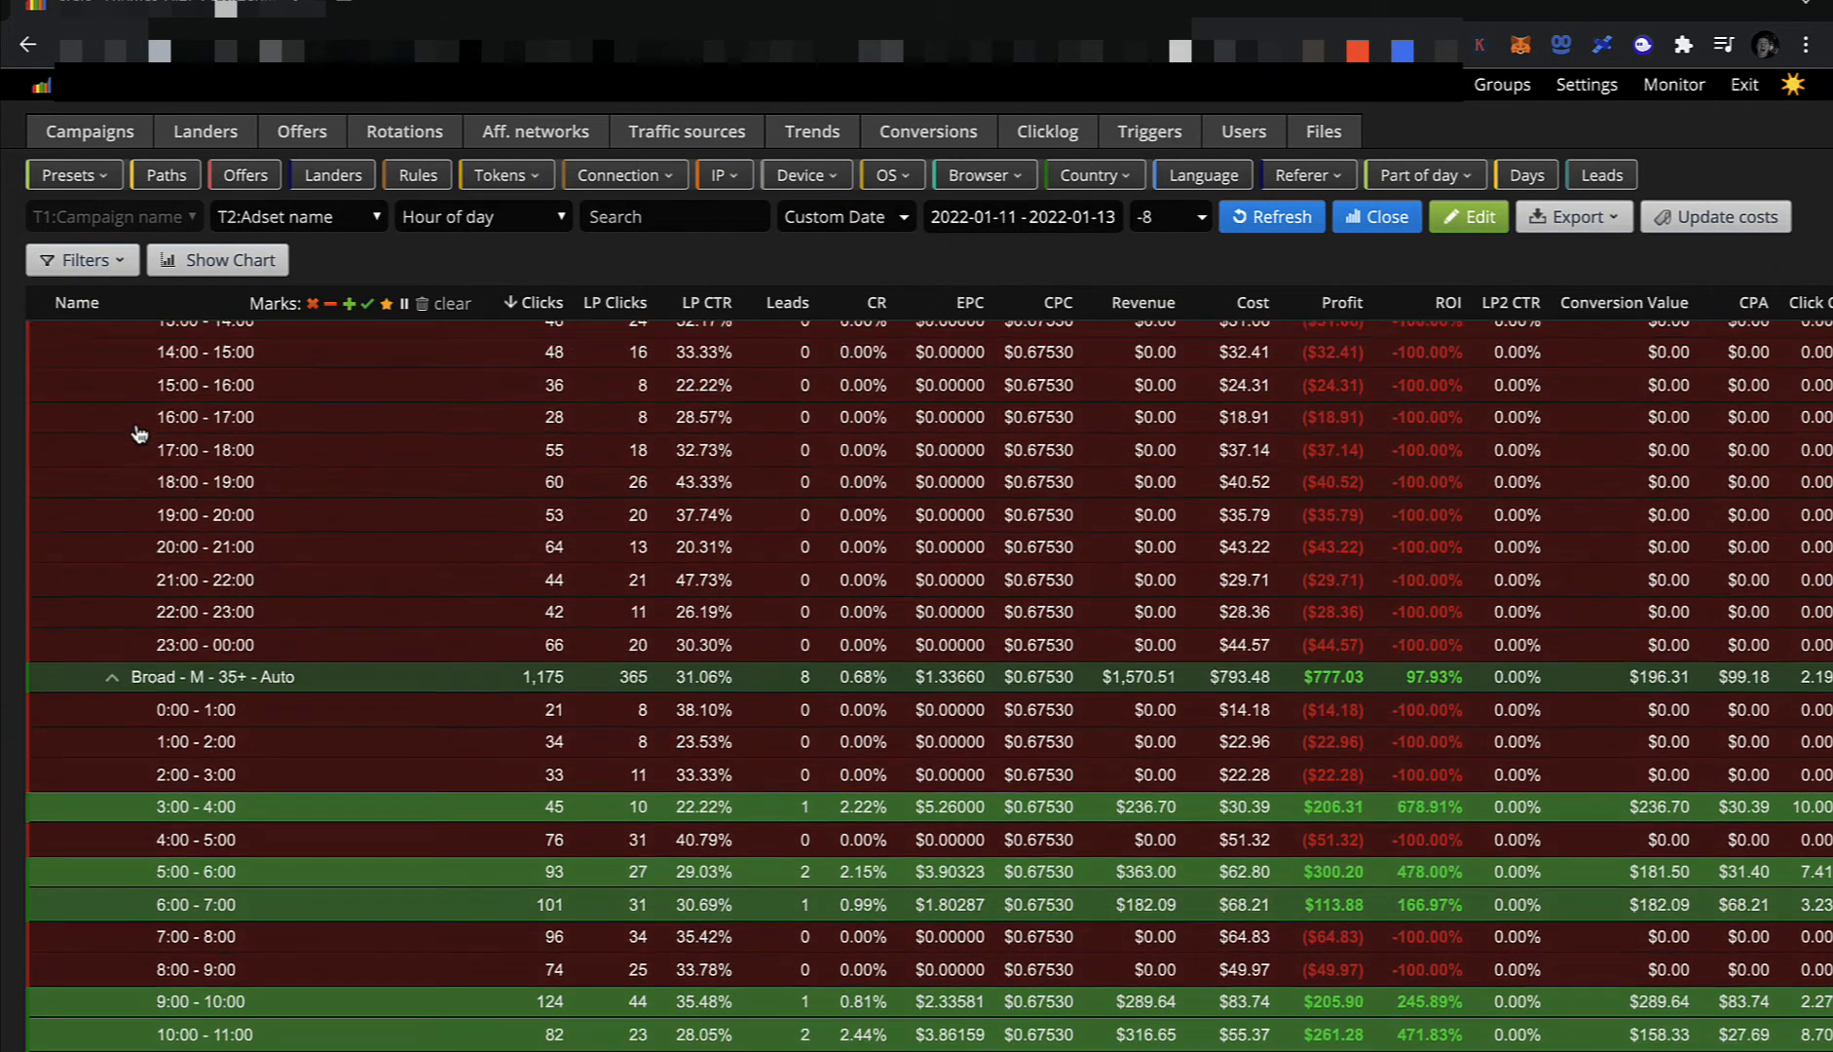
{"action": "scroll", "coordinate": [144, 428], "scroll_direction": "up", "scroll_amount": 8}
{"action": "left_click", "coordinate": [112, 723]}
{"action": "left_click", "coordinate": [112, 763]}
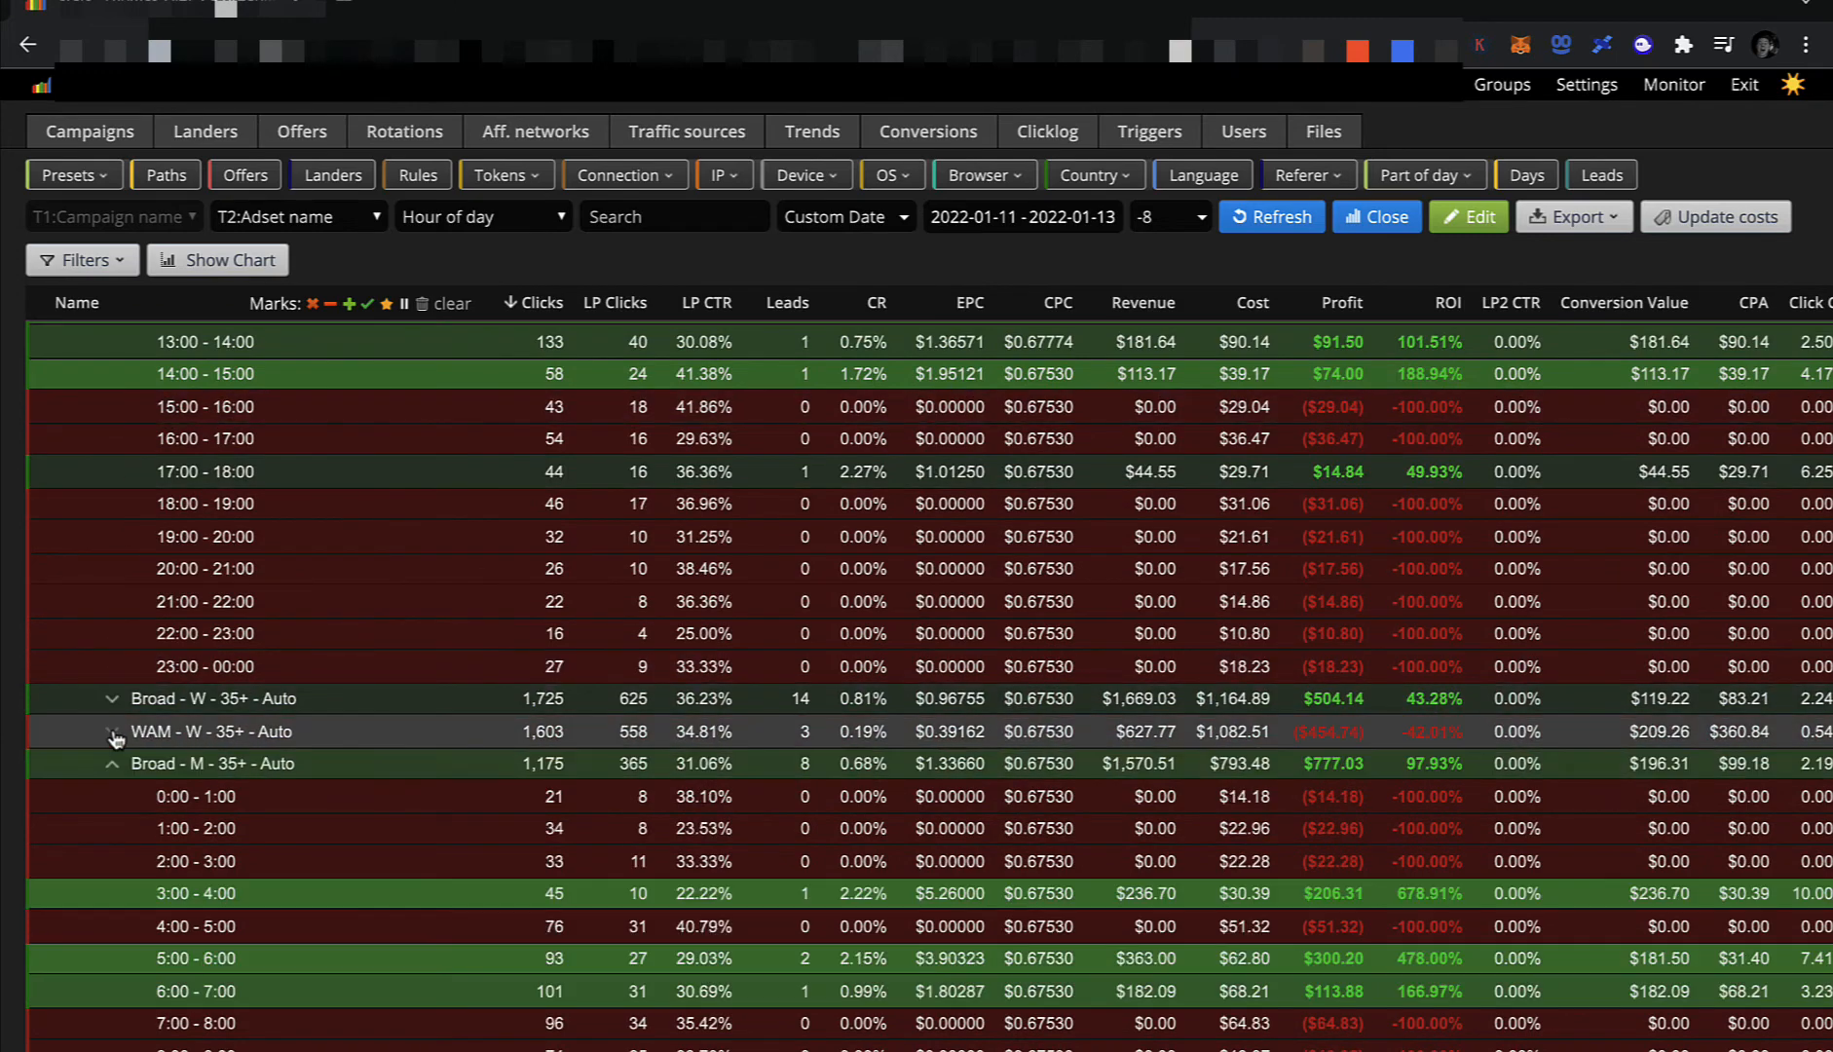
{"action": "scroll", "coordinate": [263, 603], "scroll_direction": "down", "scroll_amount": 5}
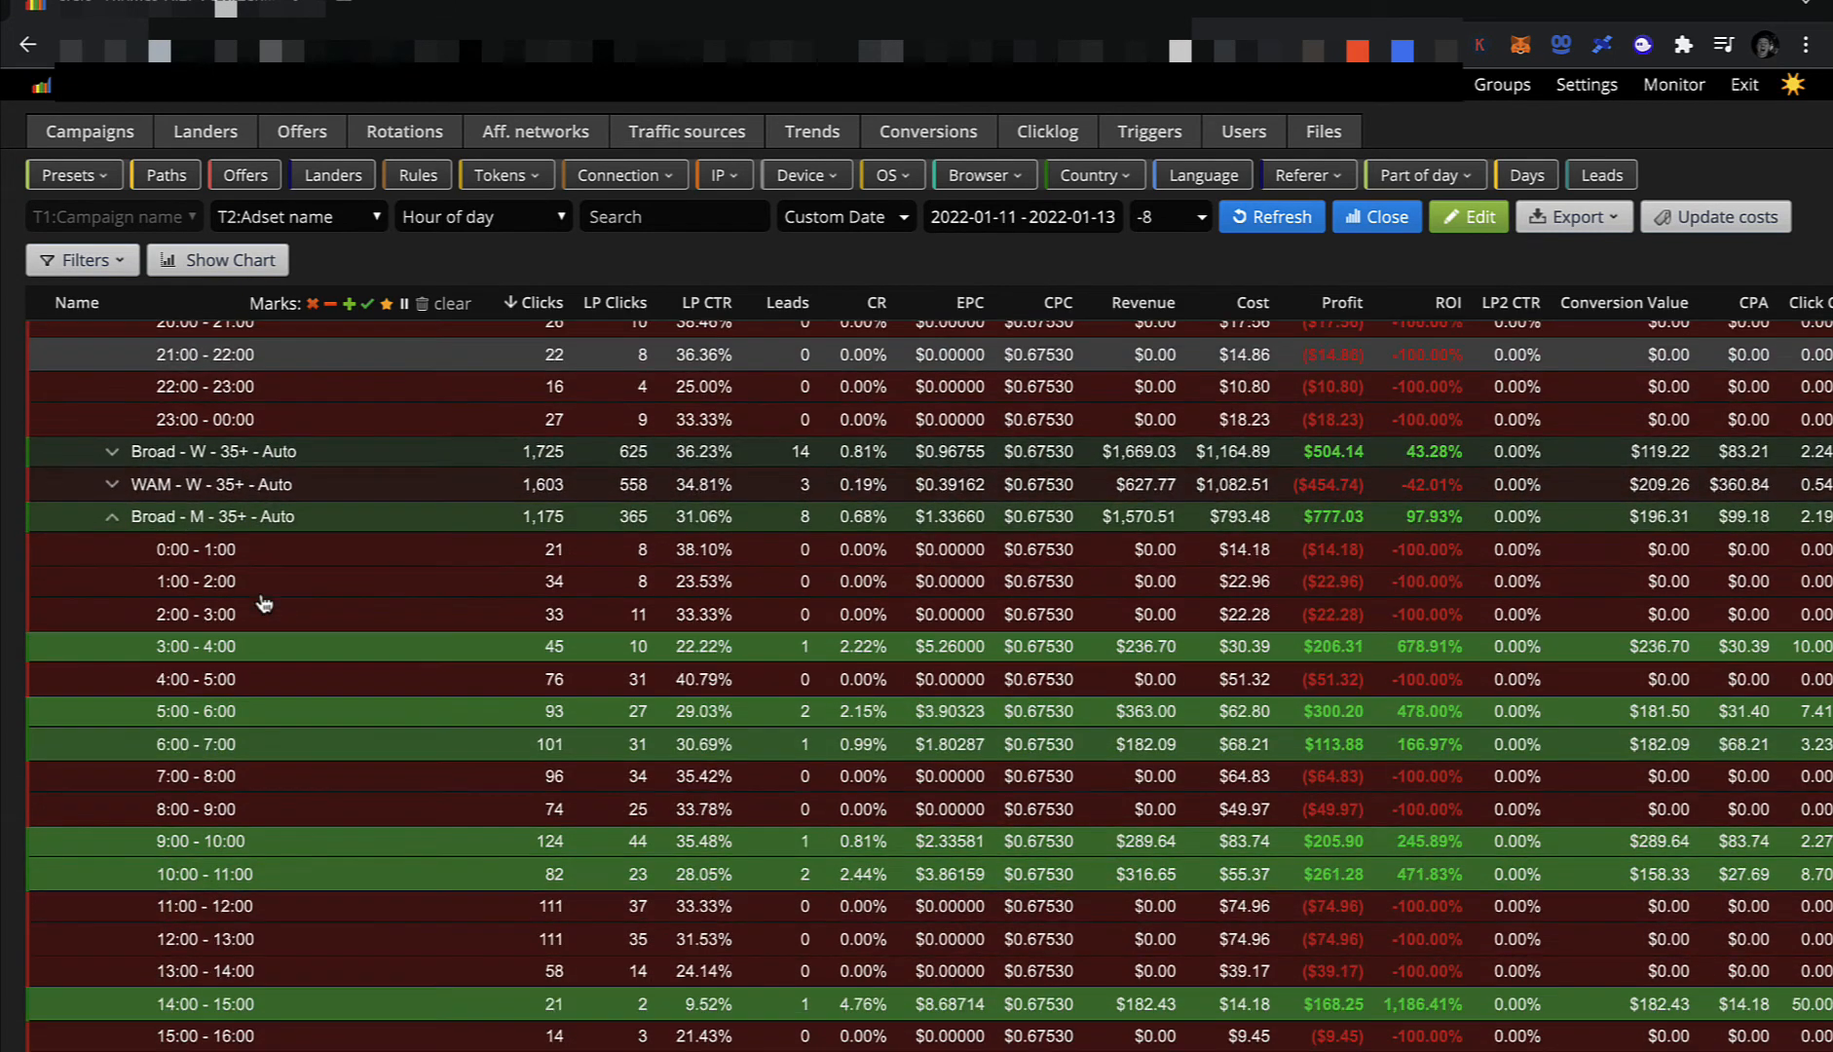
{"action": "scroll", "coordinate": [261, 602], "scroll_direction": "up", "scroll_amount": 3}
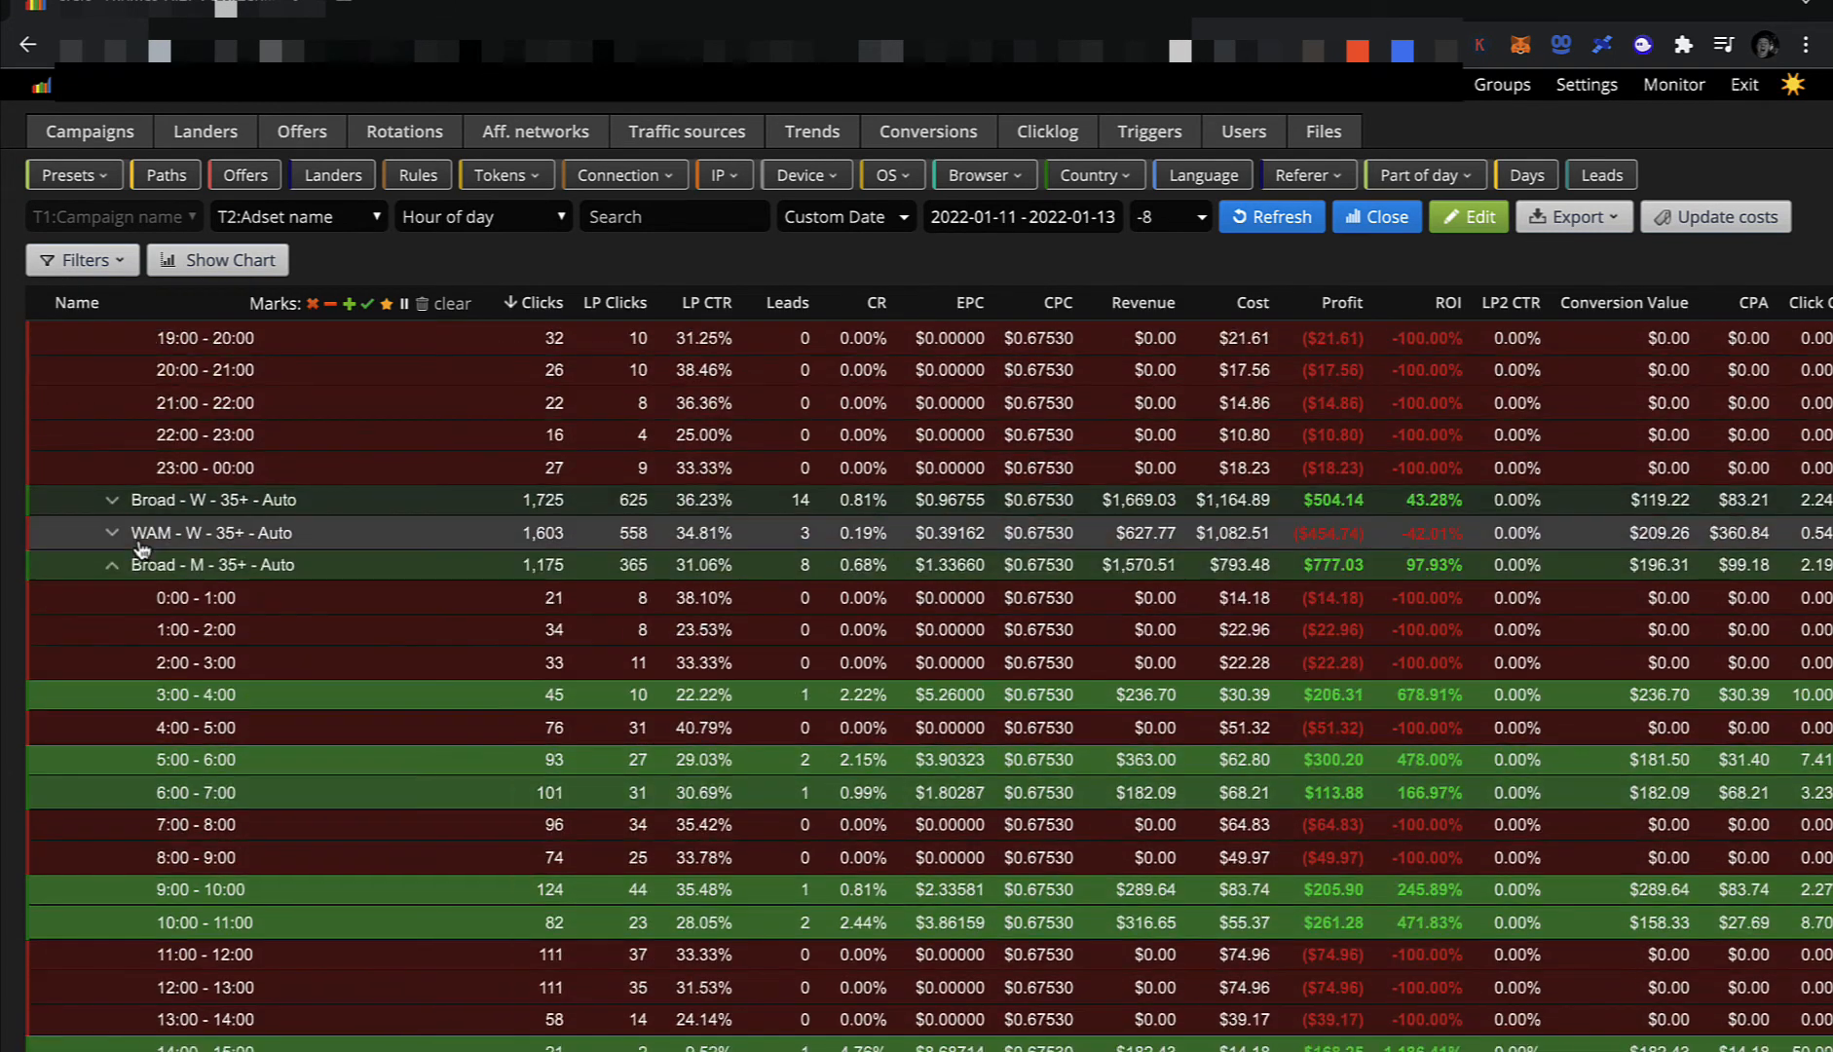
Compare the hourly profitability of the NF - M, NF - W, TV - M and TV - W ad sets, collapsing the breakdowns in between.
{"action": "left_click", "coordinate": [114, 566]}
{"action": "left_click", "coordinate": [110, 599]}
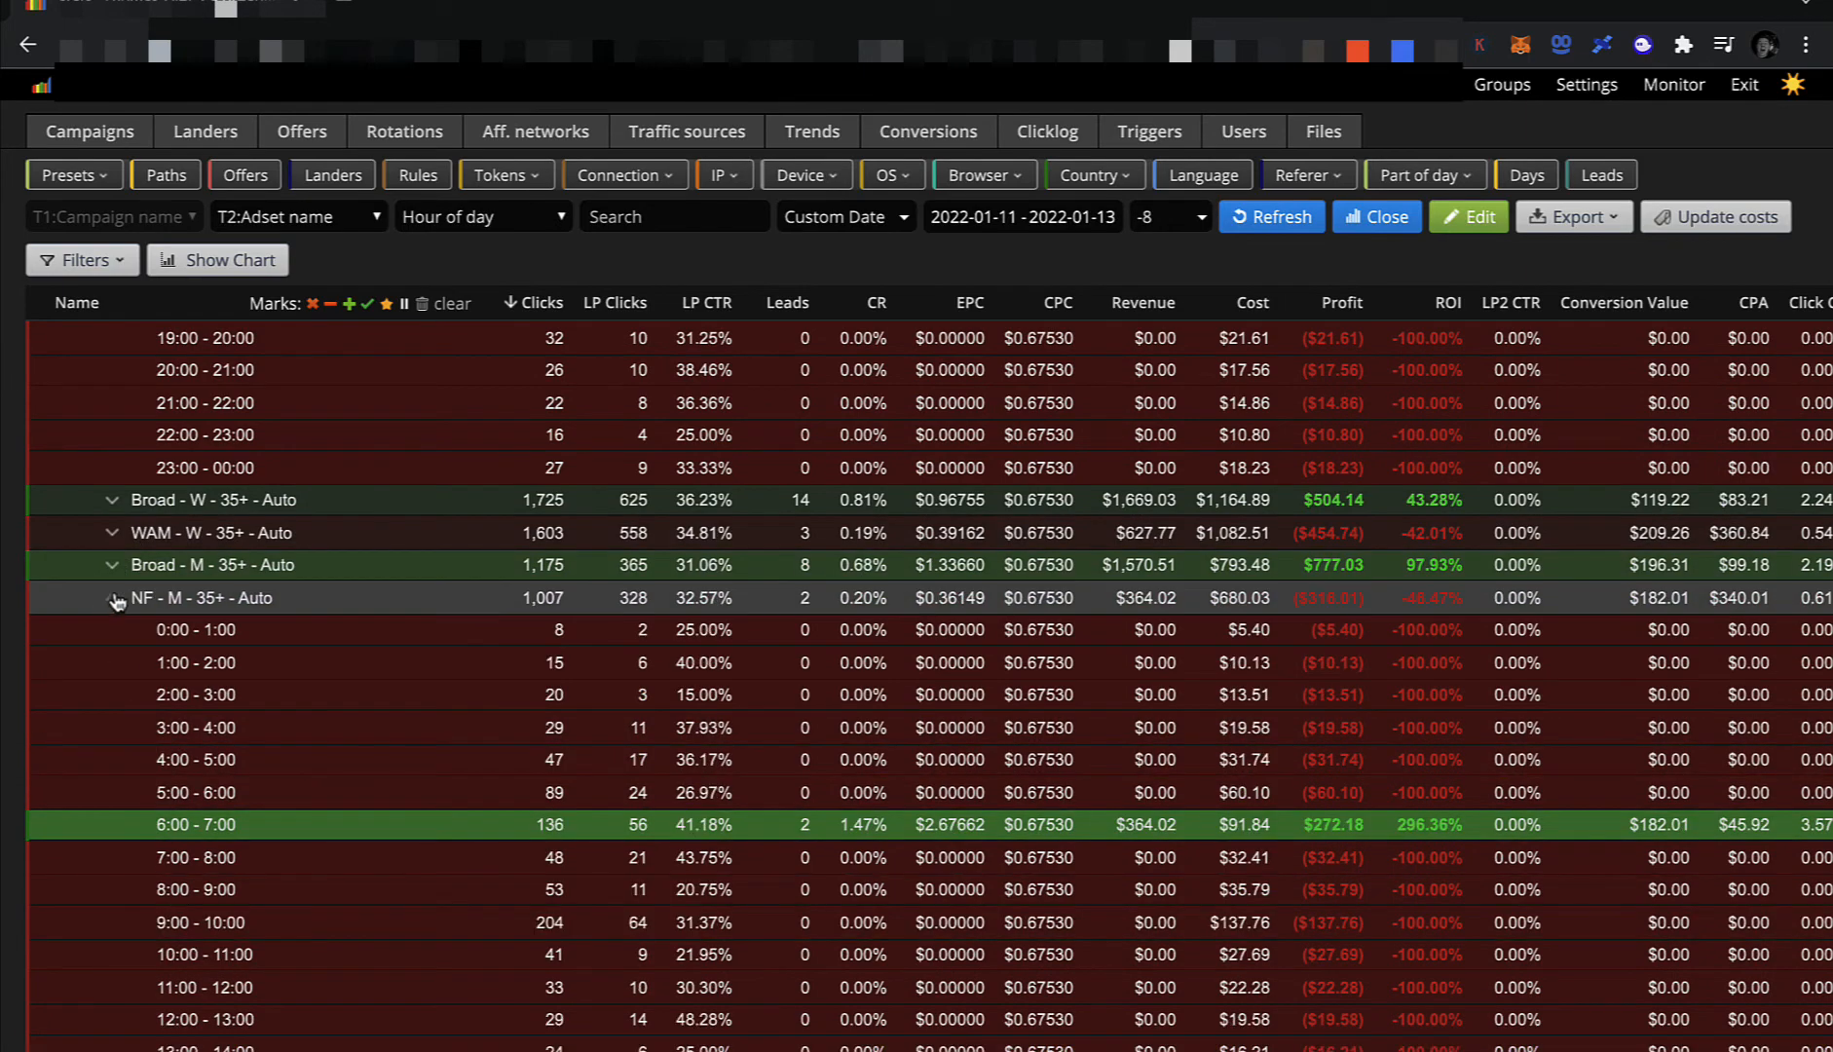
{"action": "left_click", "coordinate": [115, 600]}
{"action": "scroll", "coordinate": [294, 582], "scroll_direction": "down", "scroll_amount": 1}
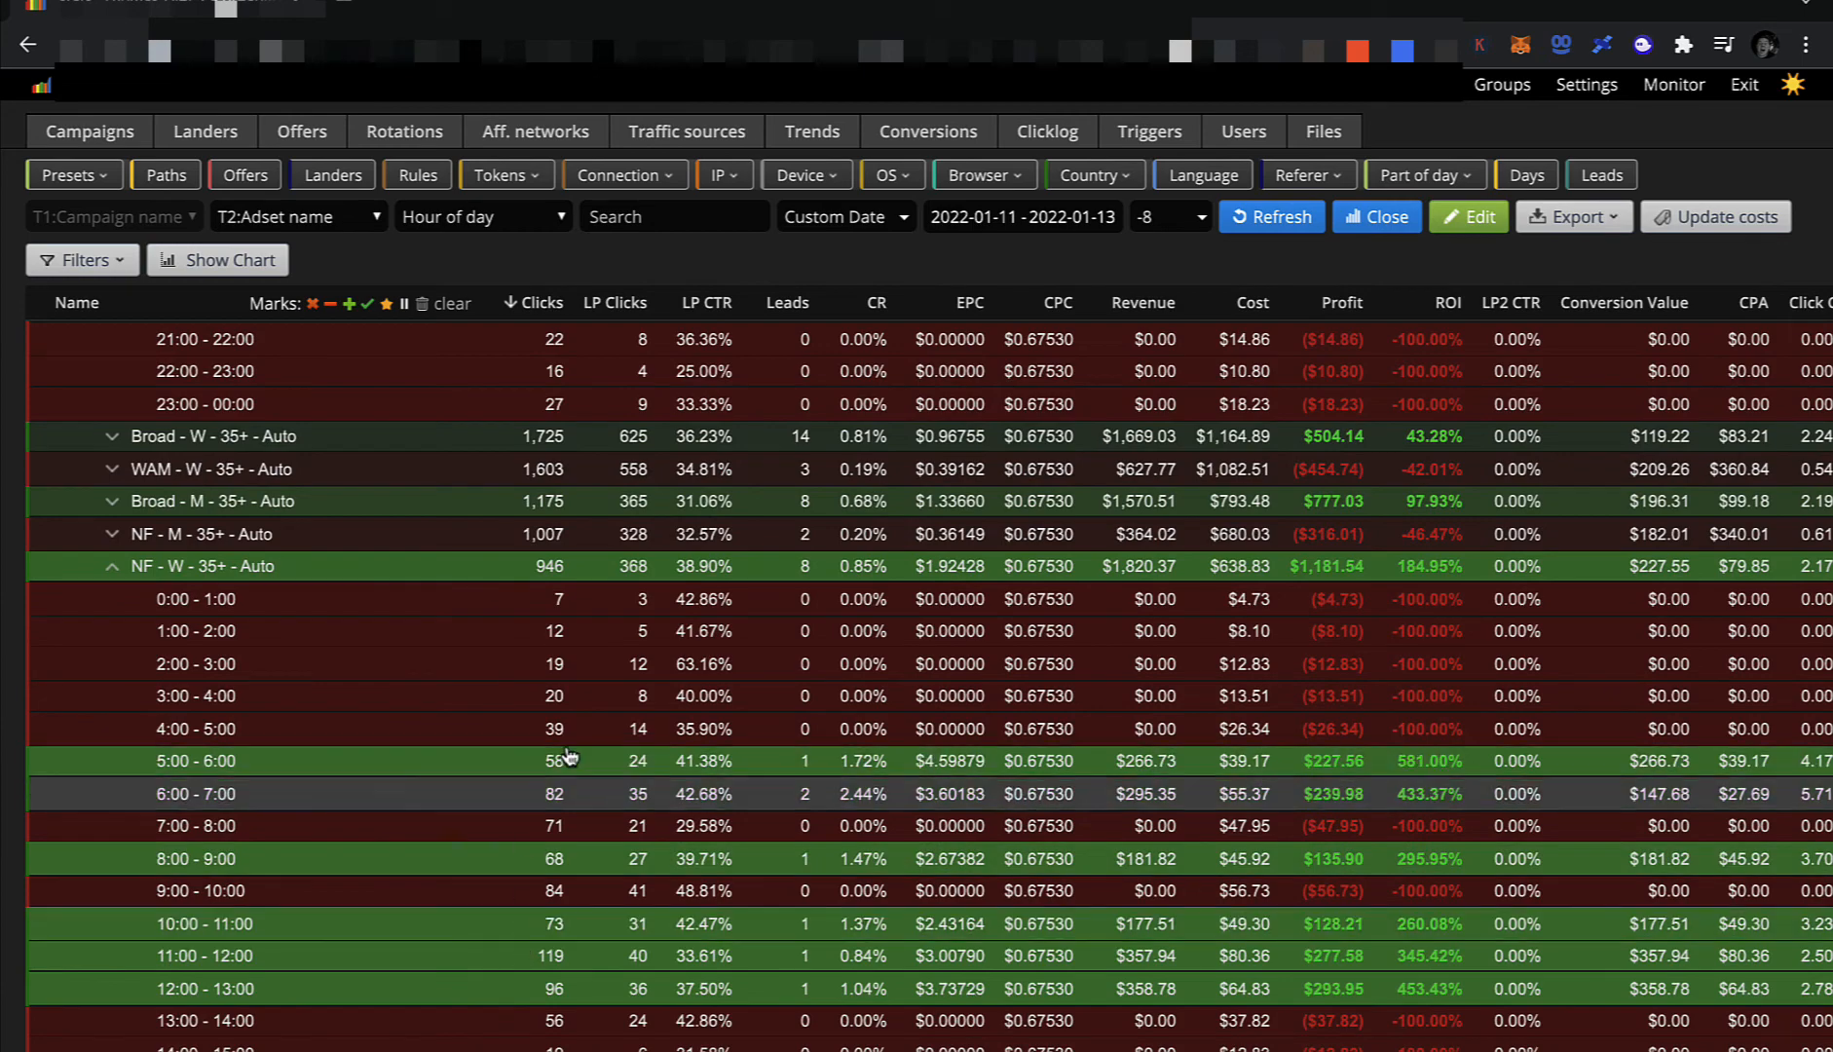
{"action": "left_click", "coordinate": [115, 568]}
{"action": "left_click", "coordinate": [114, 600]}
{"action": "left_click", "coordinate": [114, 600]}
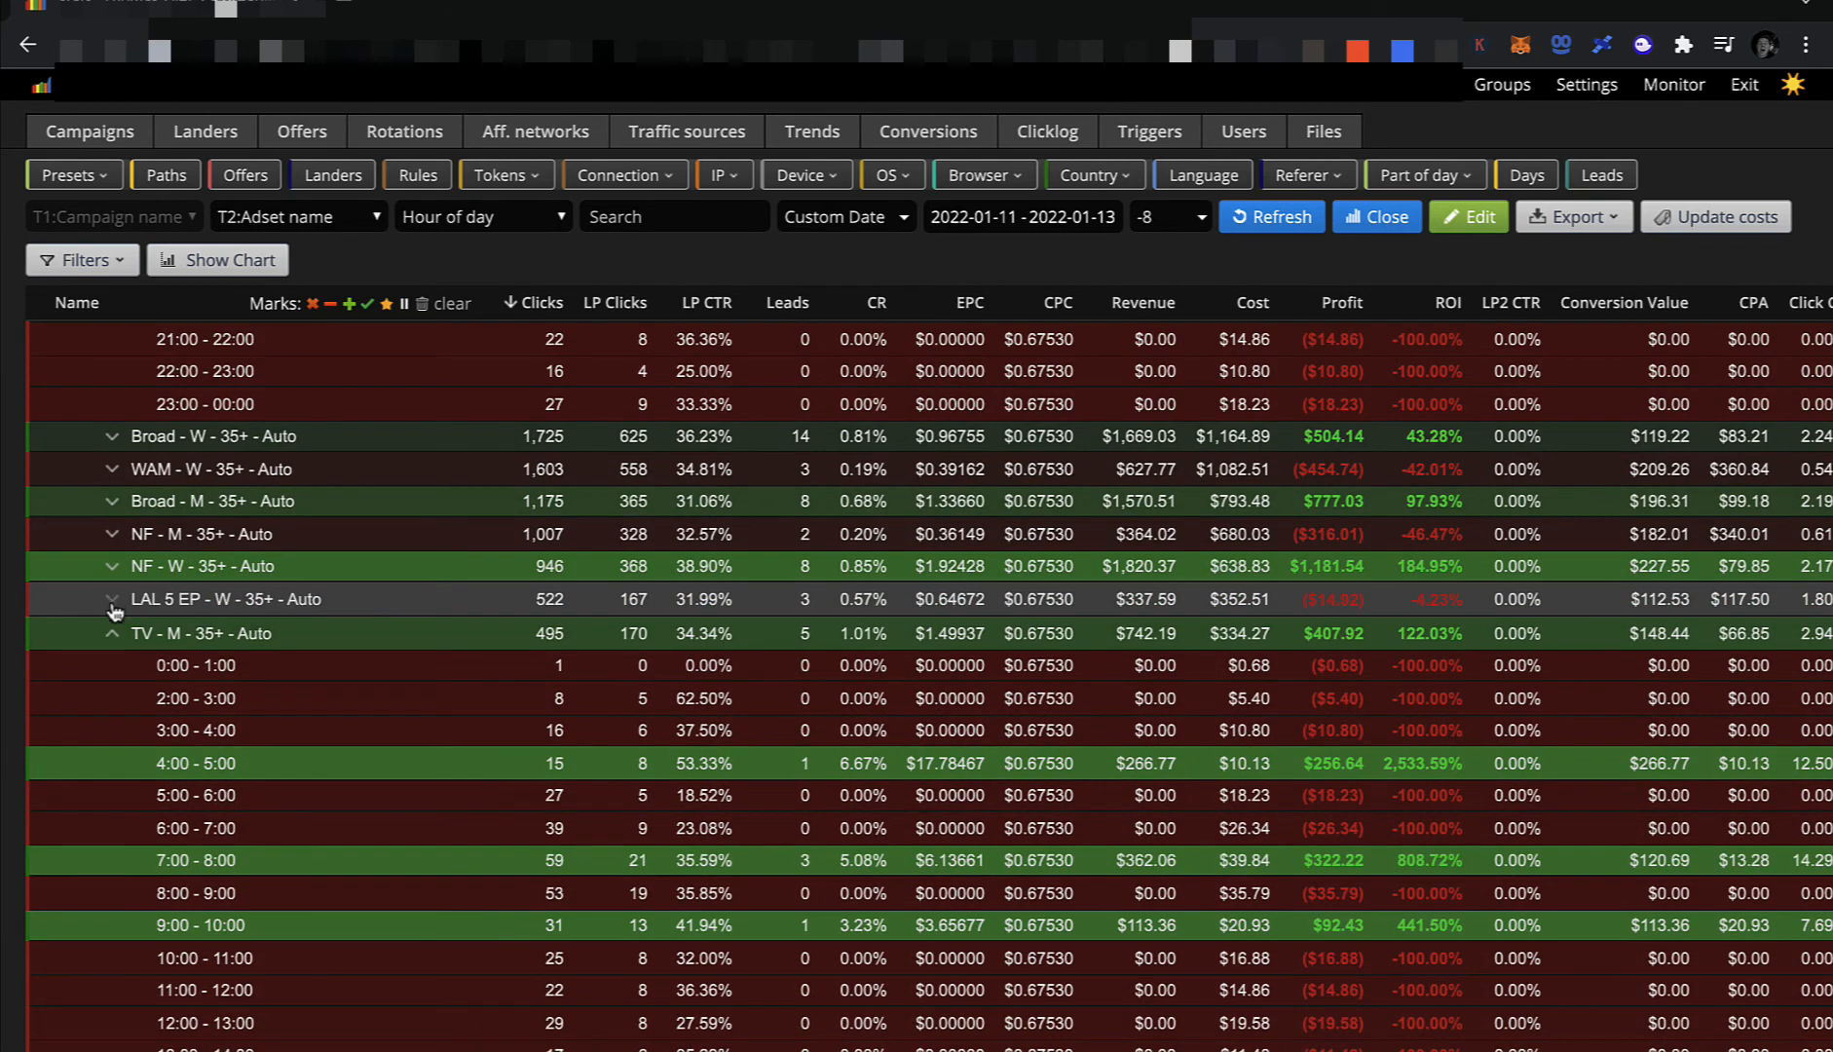
{"action": "scroll", "coordinate": [237, 477], "scroll_direction": "up", "scroll_amount": 5}
{"action": "scroll", "coordinate": [294, 490], "scroll_direction": "up", "scroll_amount": 3}
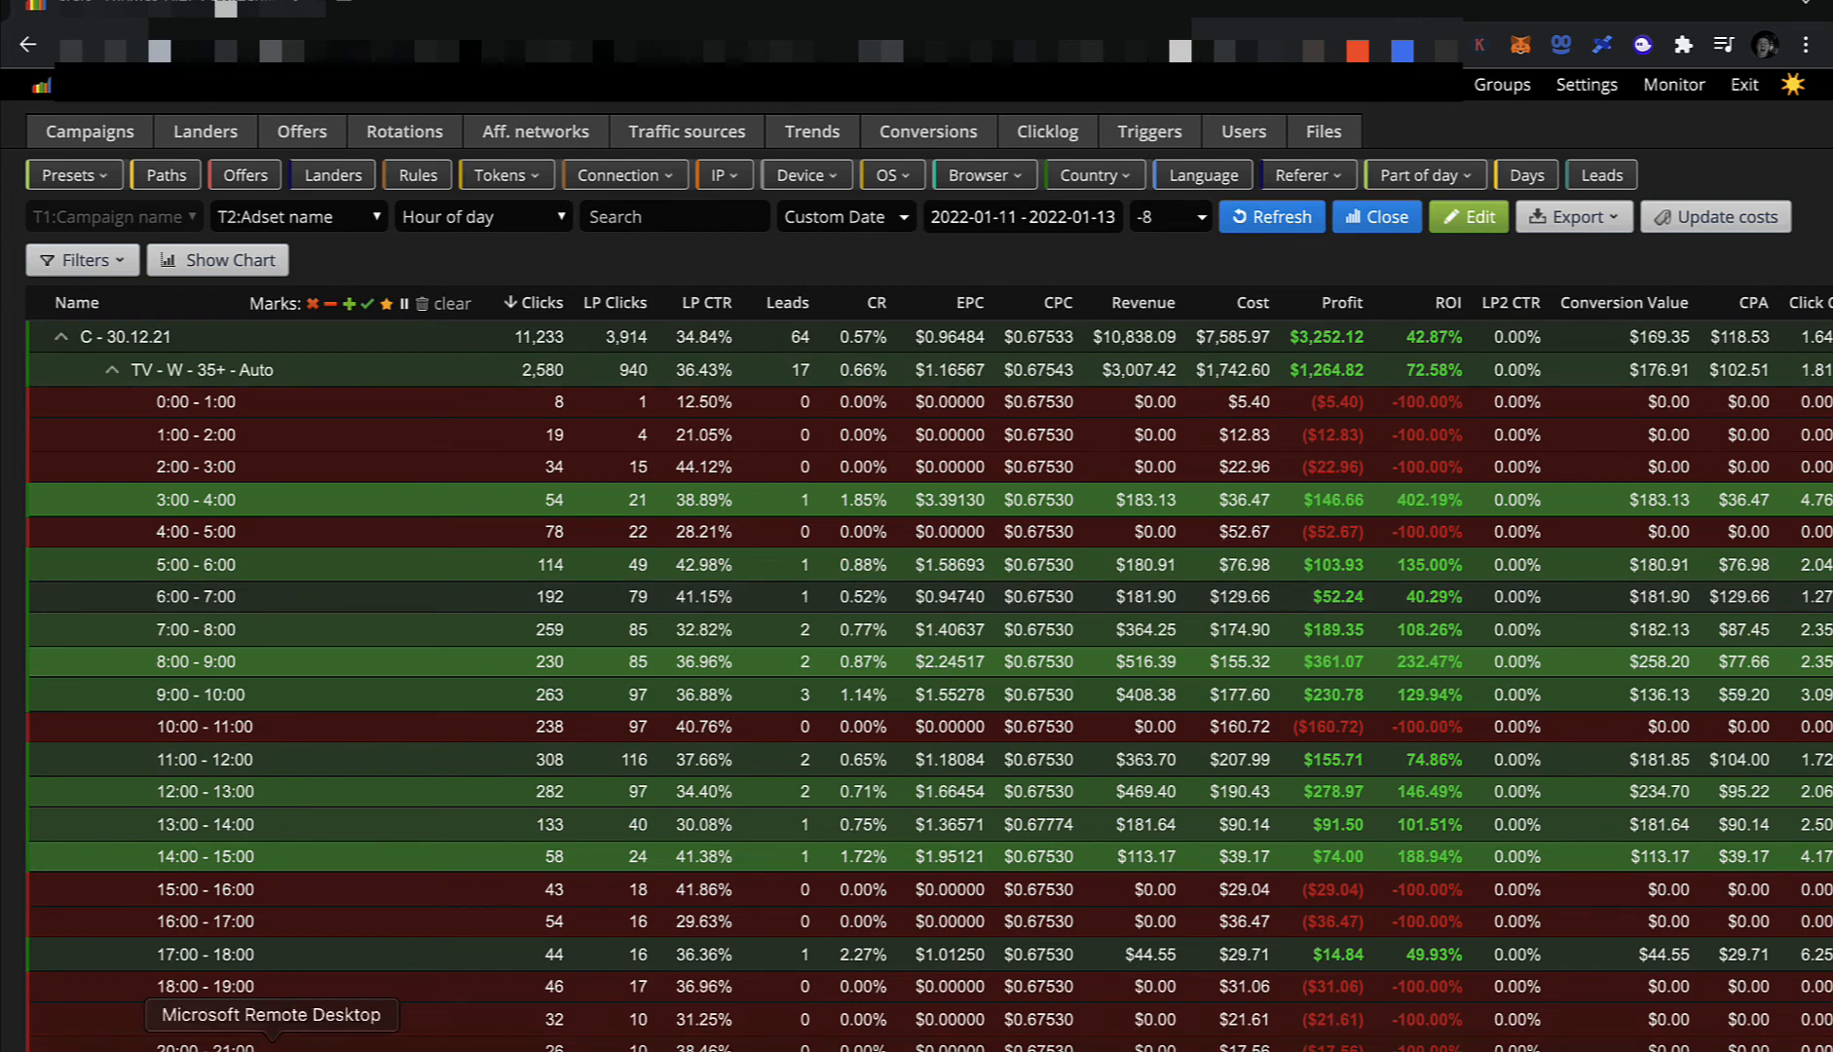
Switch back to Facebook Ads Manager and close the ad set editor, leaving the draft items unpublished.
{"action": "left_click", "coordinate": [271, 1044]}
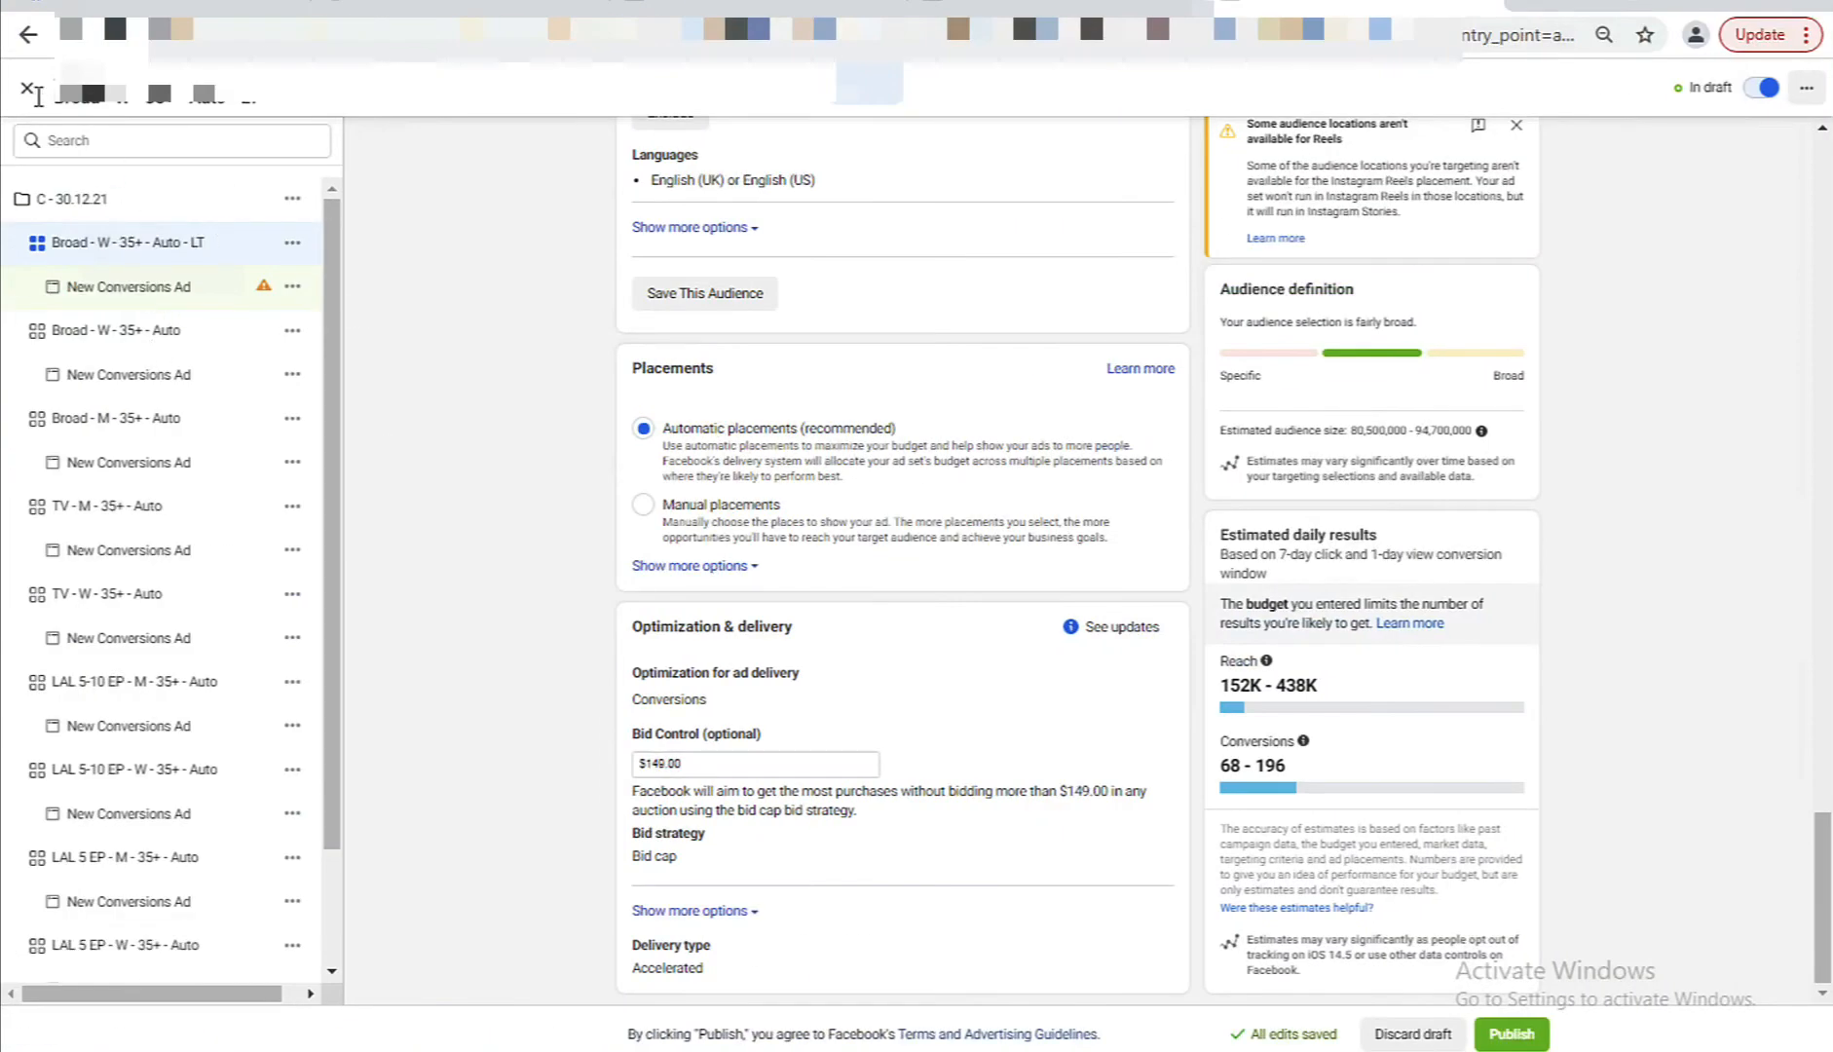
{"action": "left_click", "coordinate": [27, 89]}
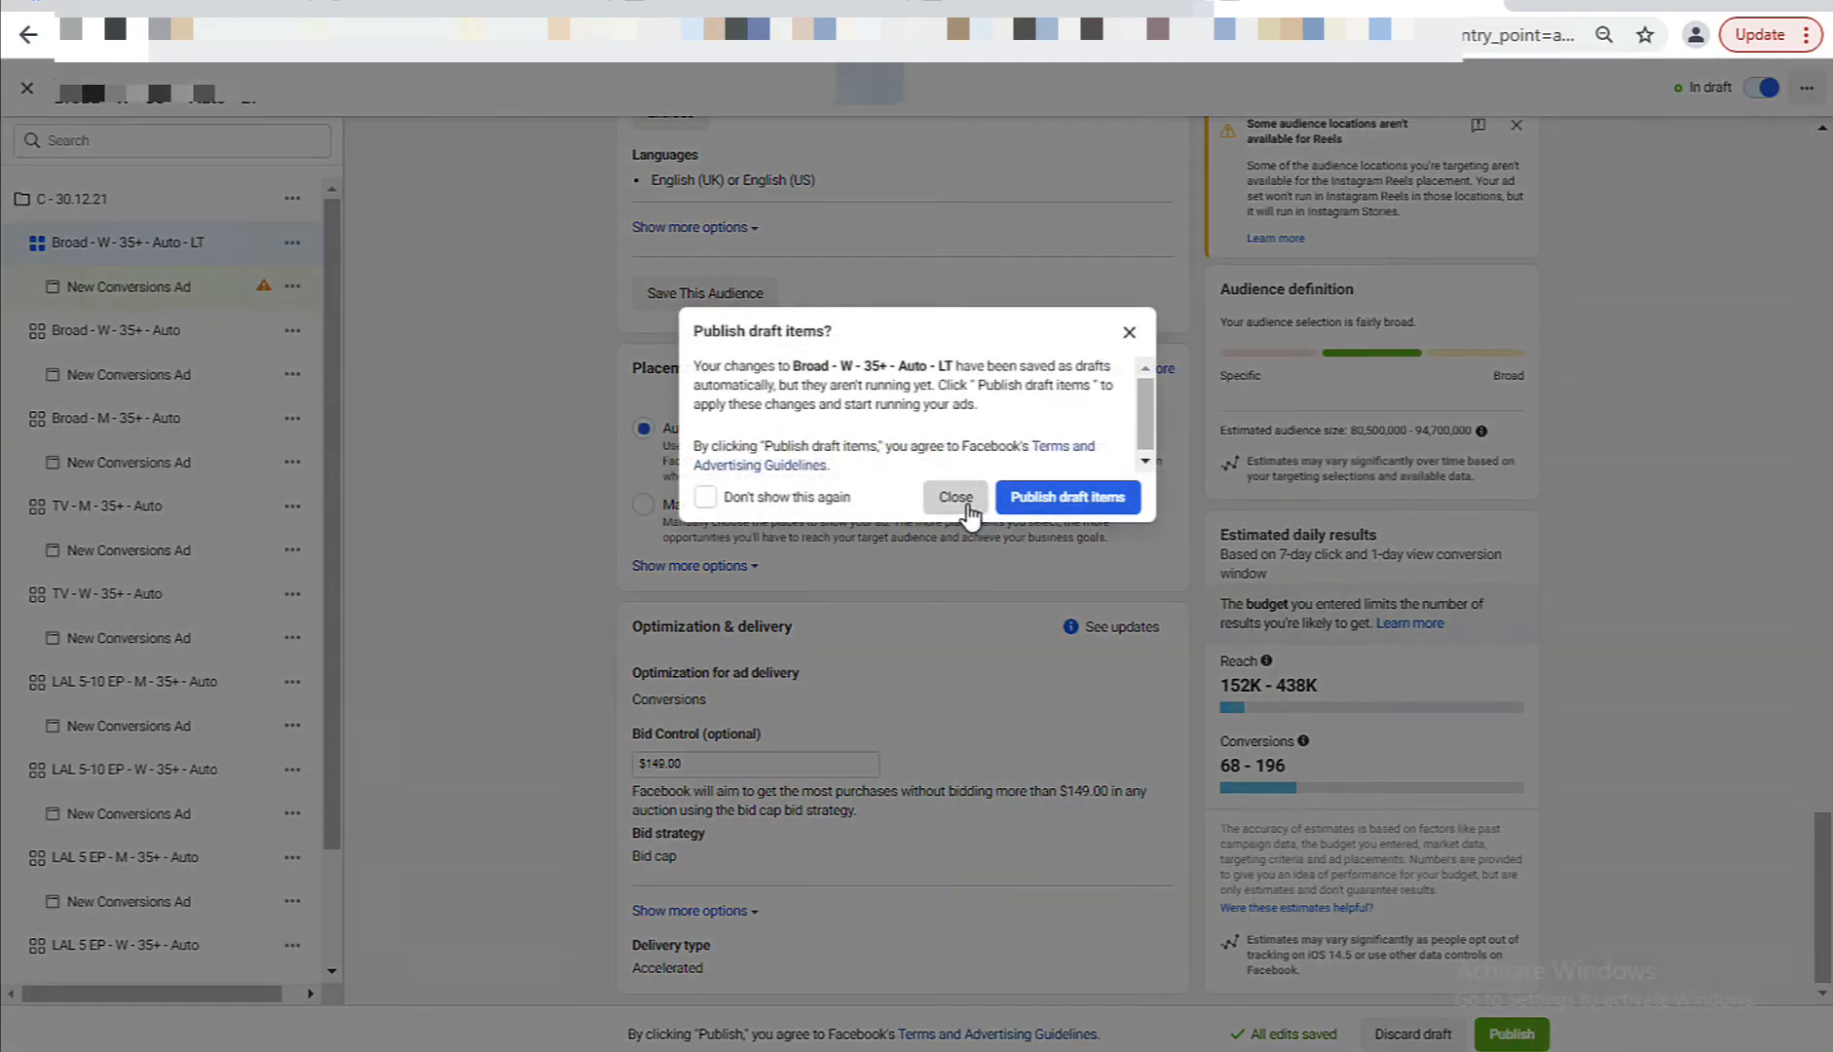
{"action": "left_click", "coordinate": [955, 498]}
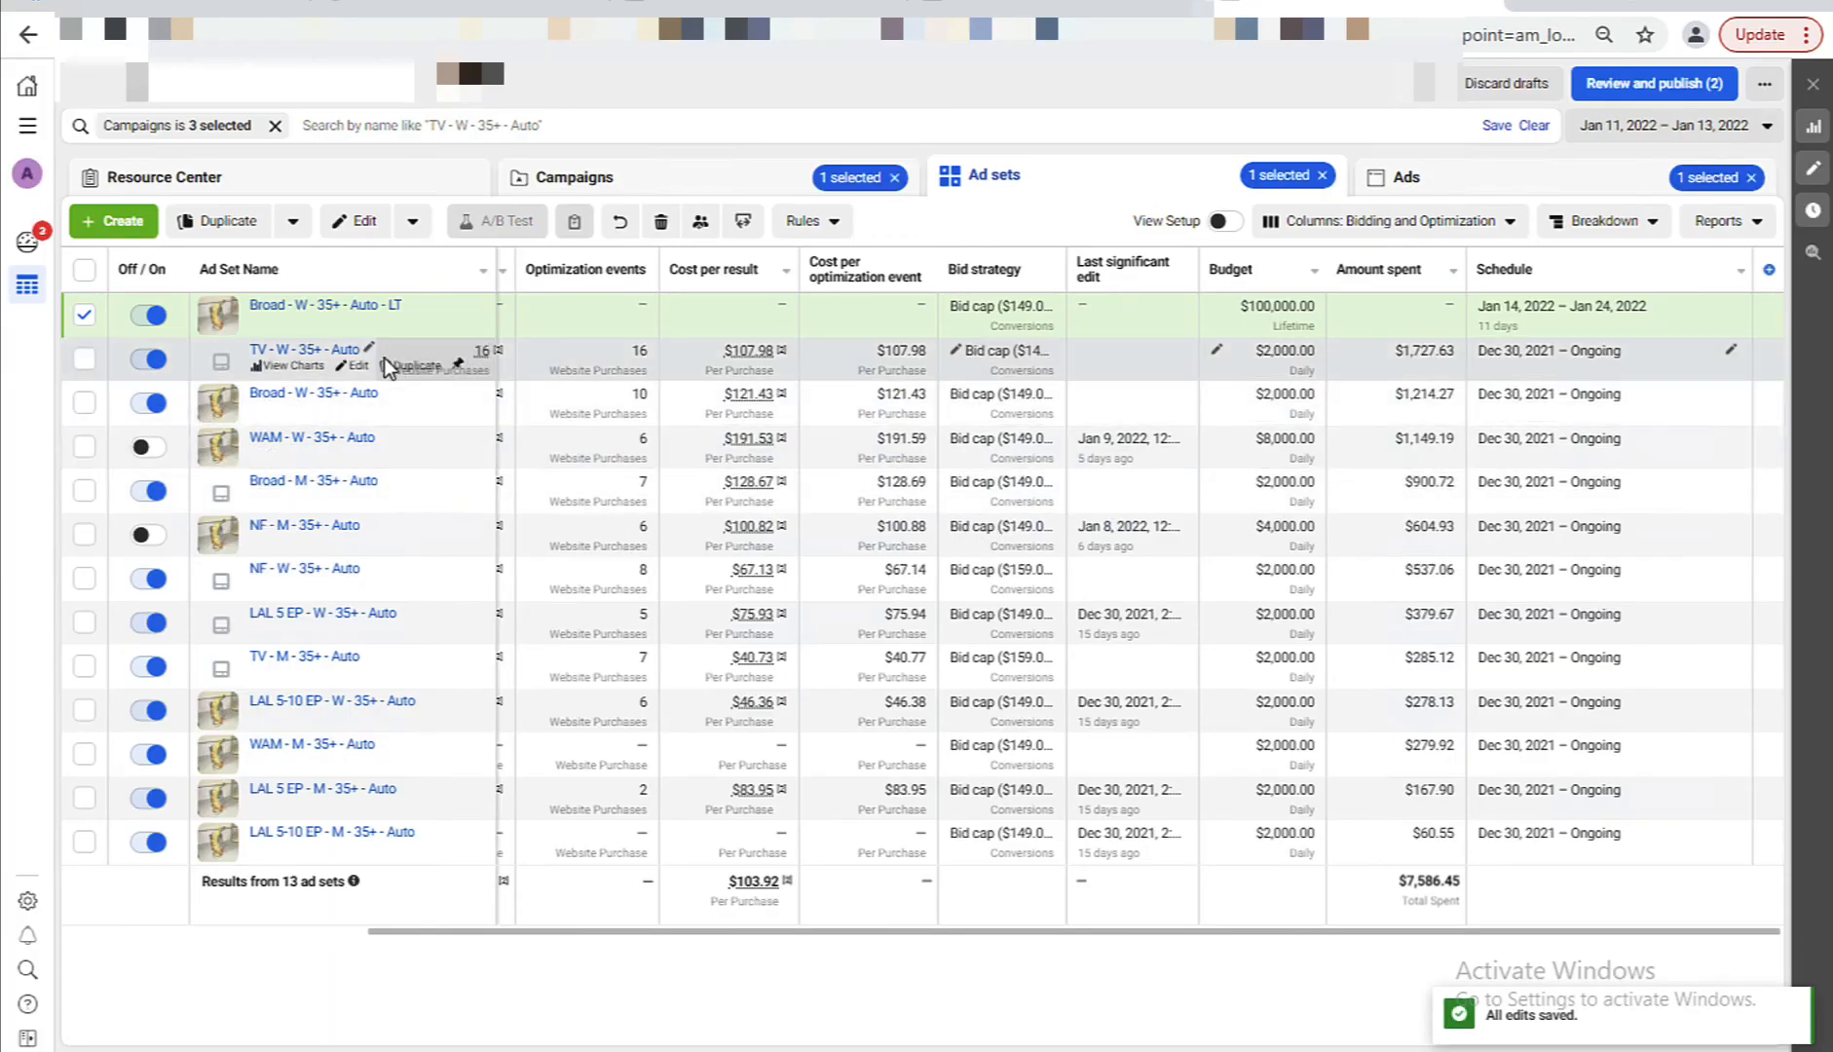
Duplicate the TV - W - 35+ - Auto ad set once in its original campaign and rename the copy TV - W - 35+ - Auto - LT.
{"action": "left_click", "coordinate": [409, 366]}
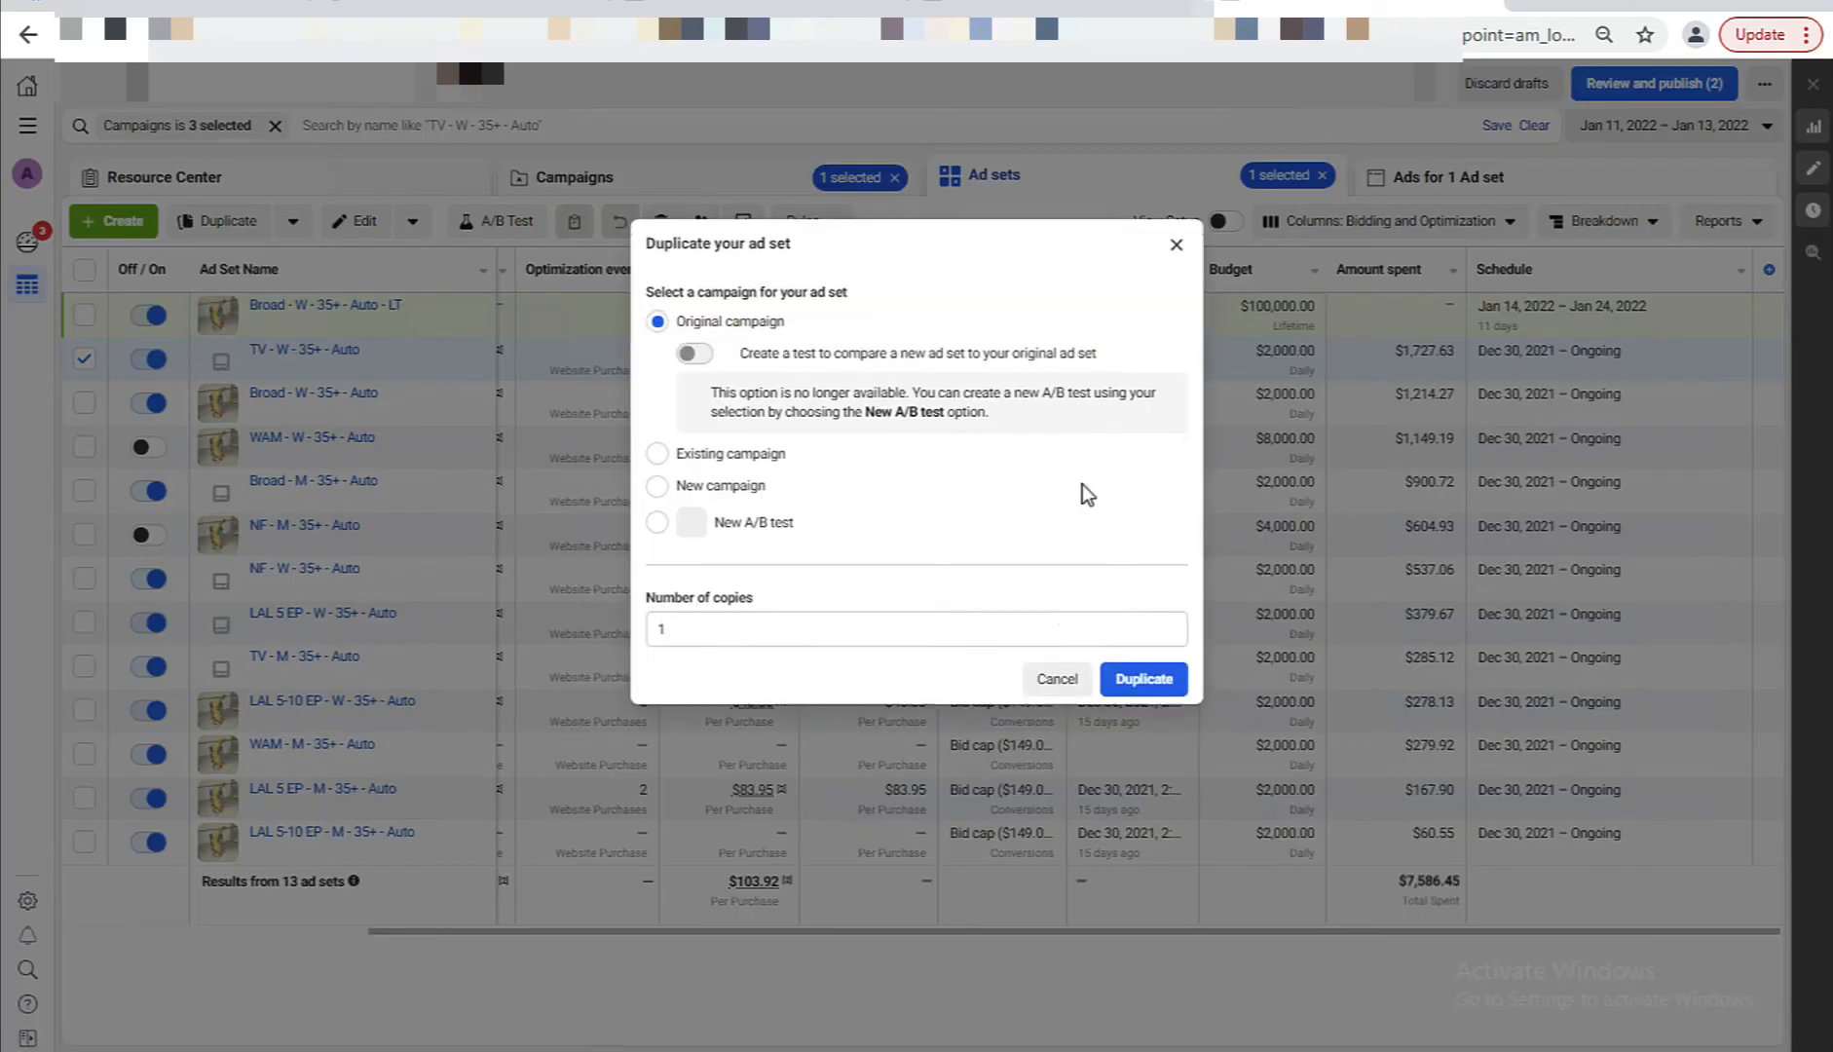
{"action": "left_click", "coordinate": [1143, 688]}
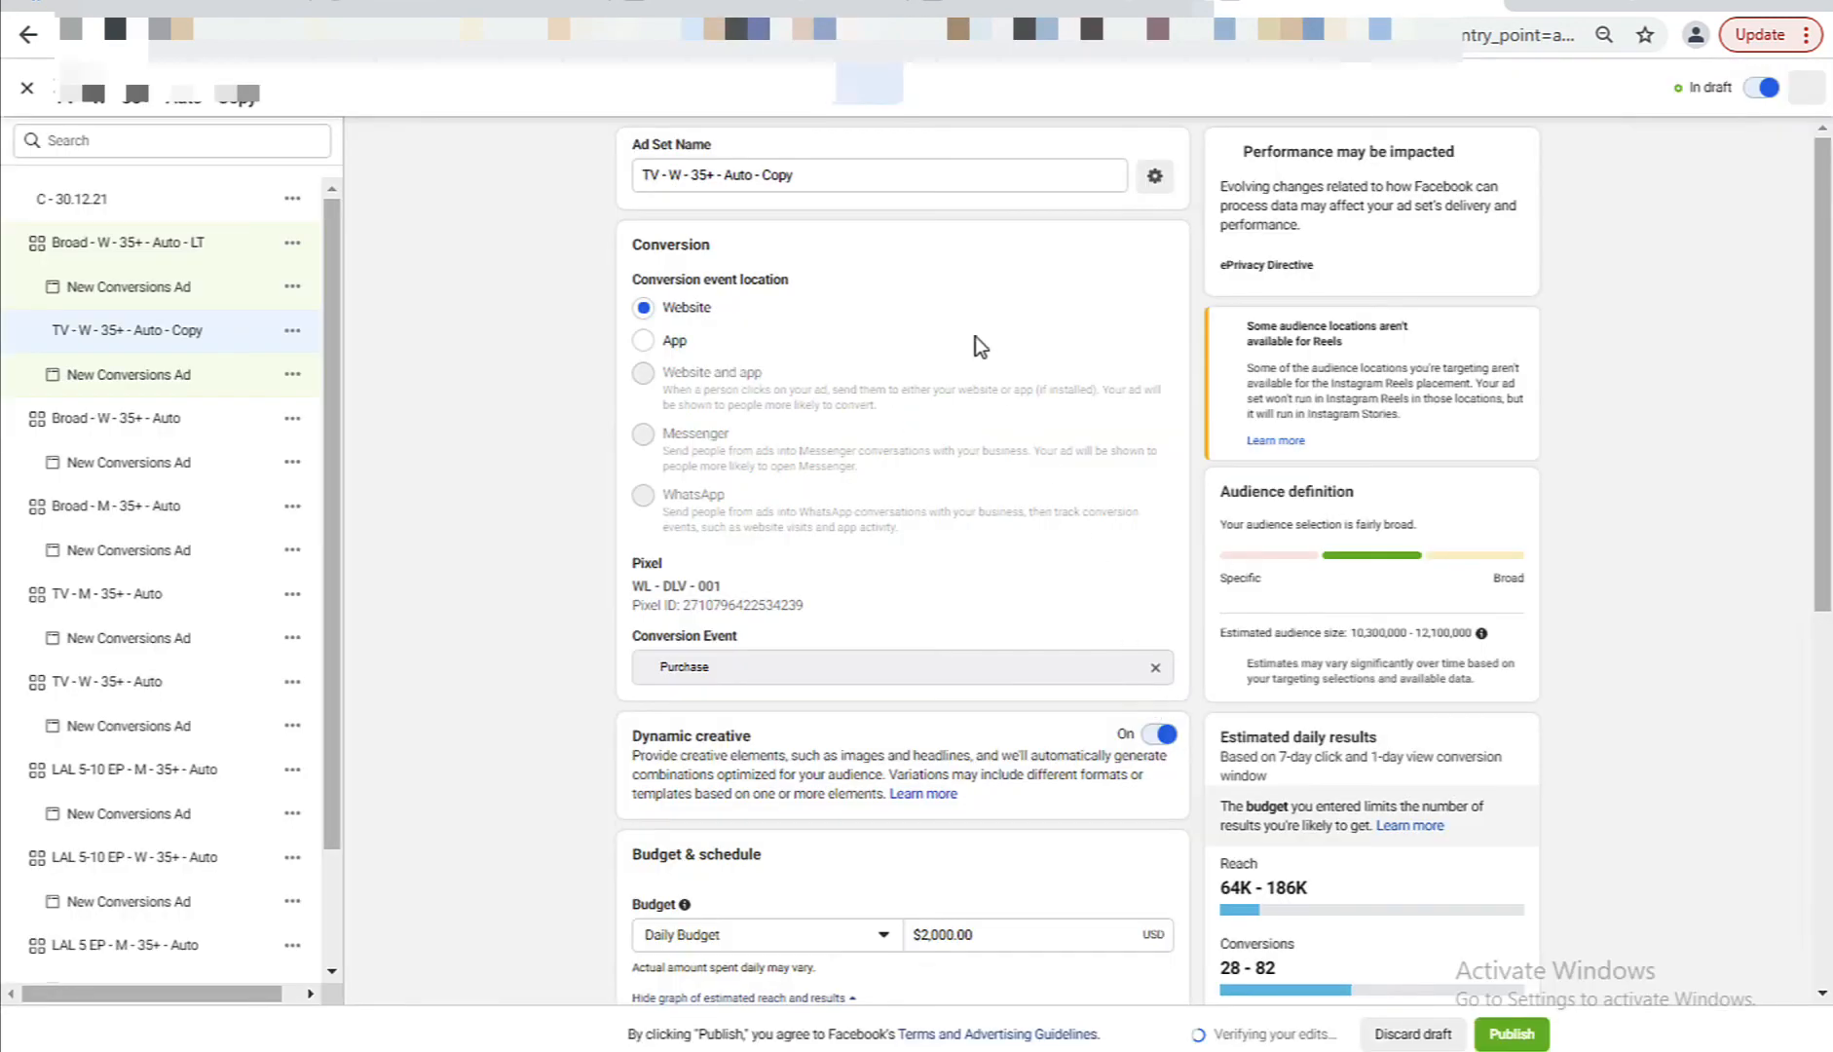
{"action": "double_click", "coordinate": [807, 180]}
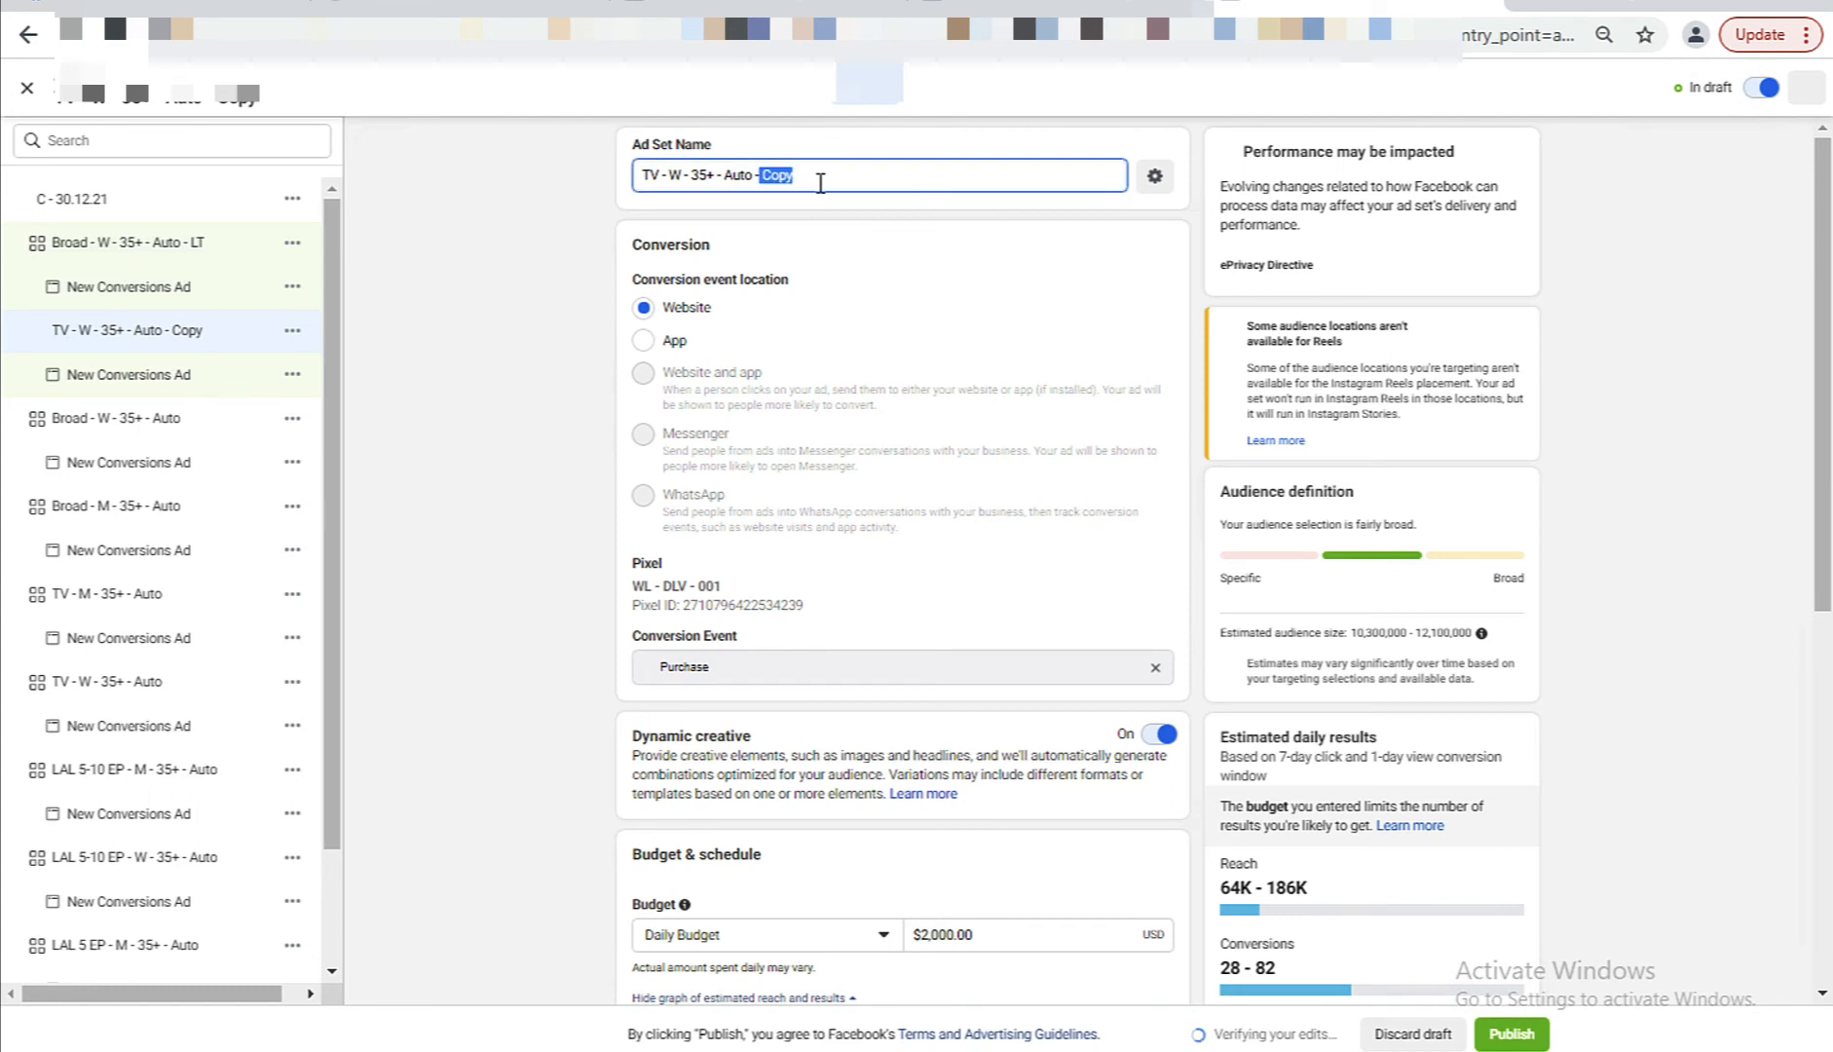
{"action": "type", "text": "LT"}
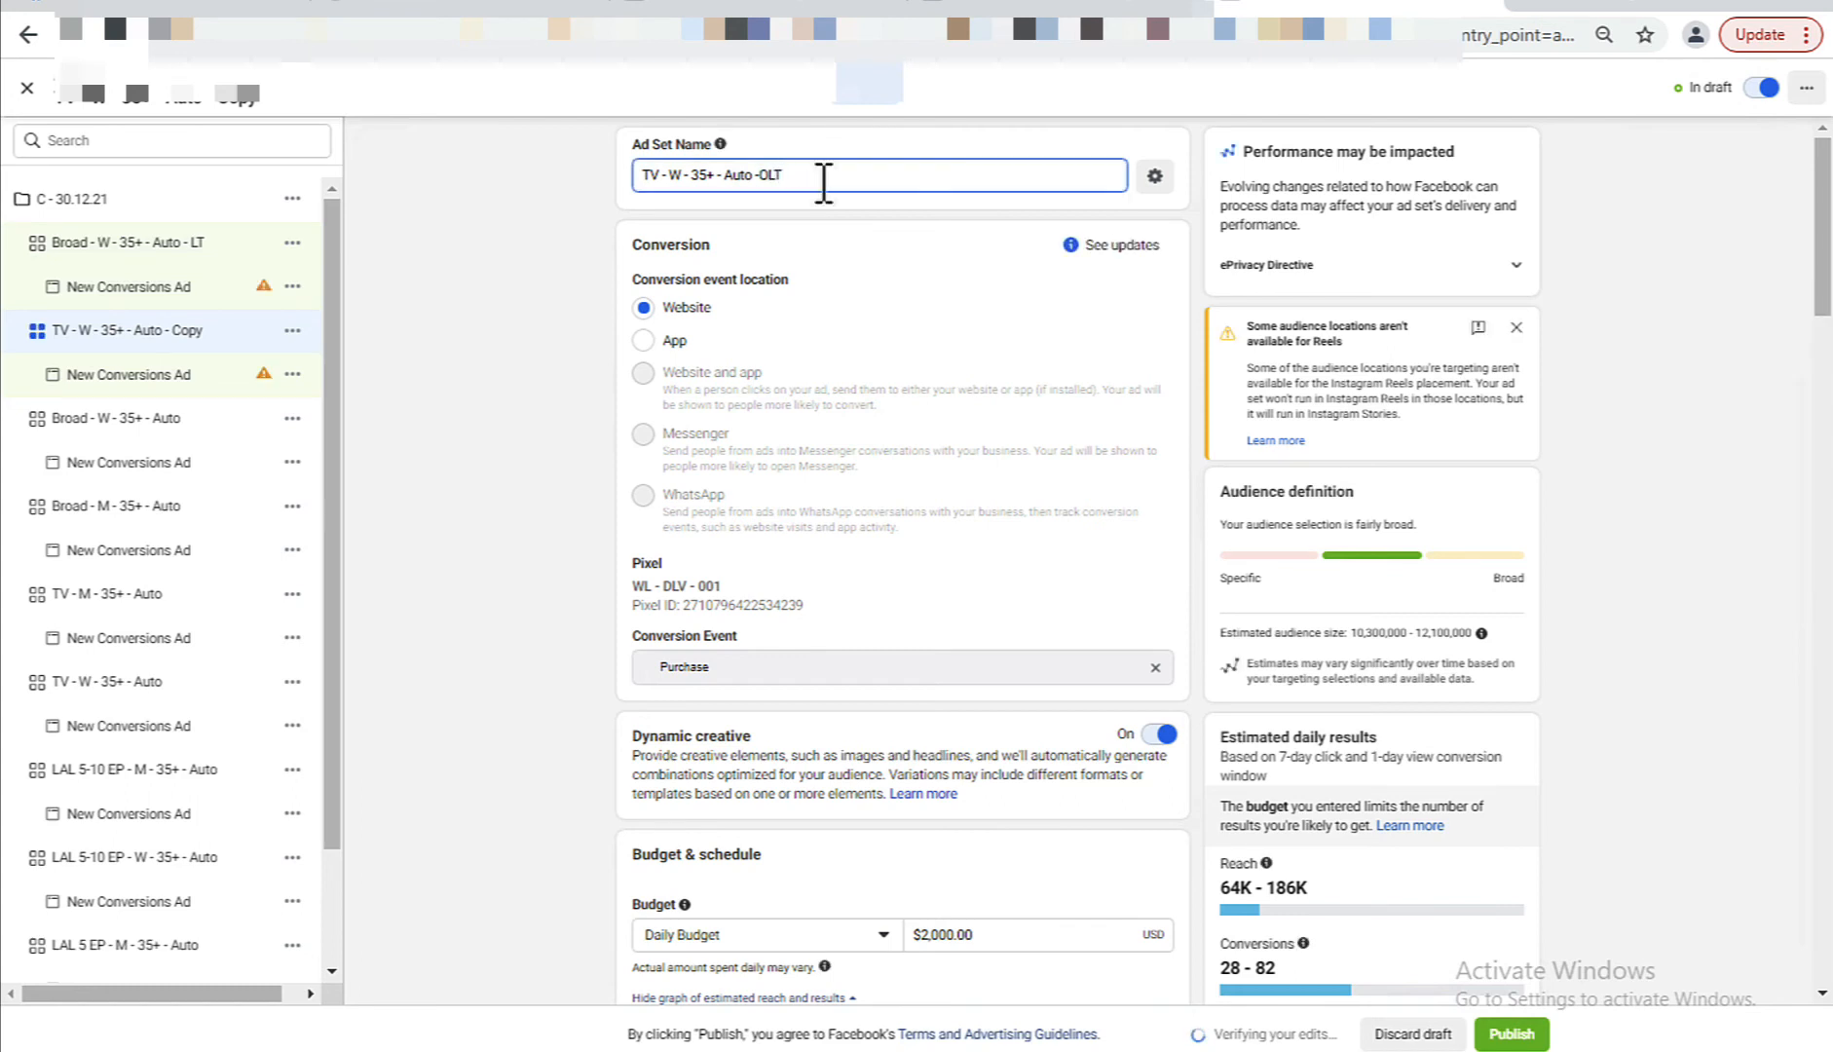
{"action": "key", "text": "BackSpace"}
Change the TV - W - 35+ - Auto - LT ad set's budget type to Lifetime Budget and set the amount to $100,000.
{"action": "scroll", "coordinate": [787, 485], "scroll_direction": "down", "scroll_amount": 2}
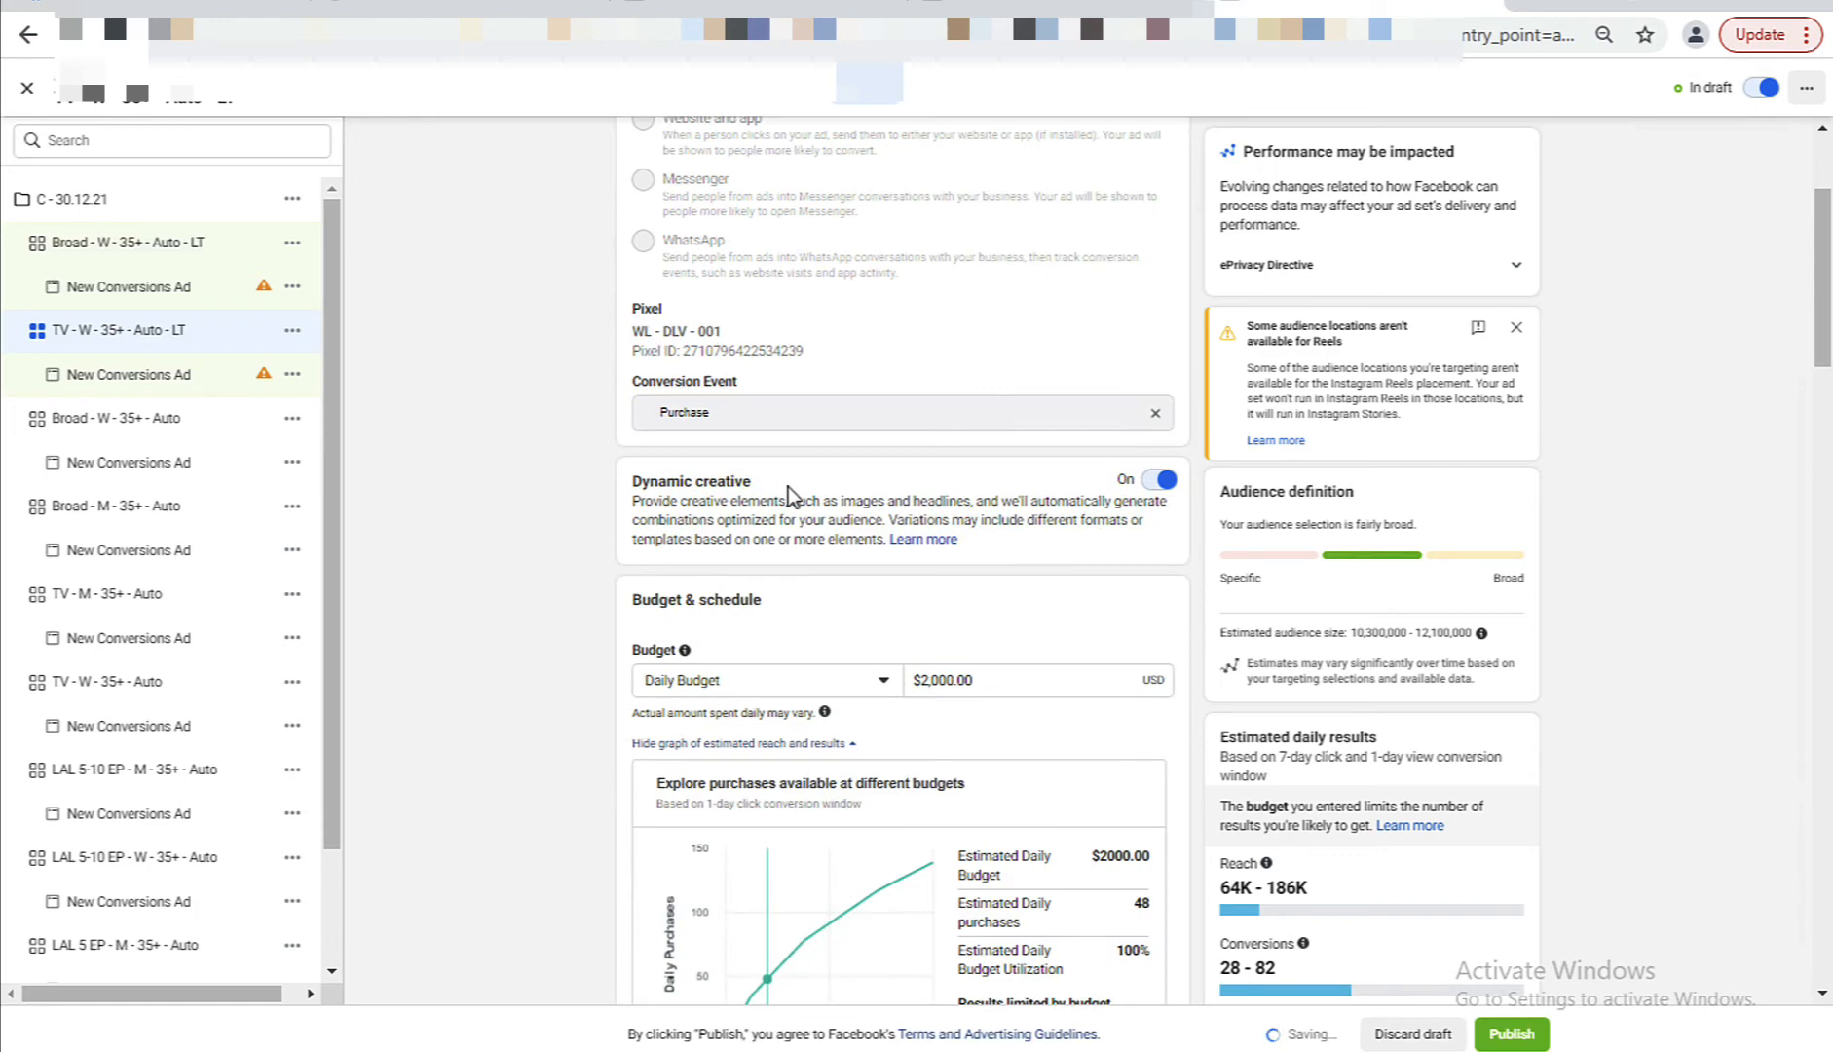
{"action": "left_click", "coordinate": [875, 679]}
{"action": "left_click", "coordinate": [788, 756]}
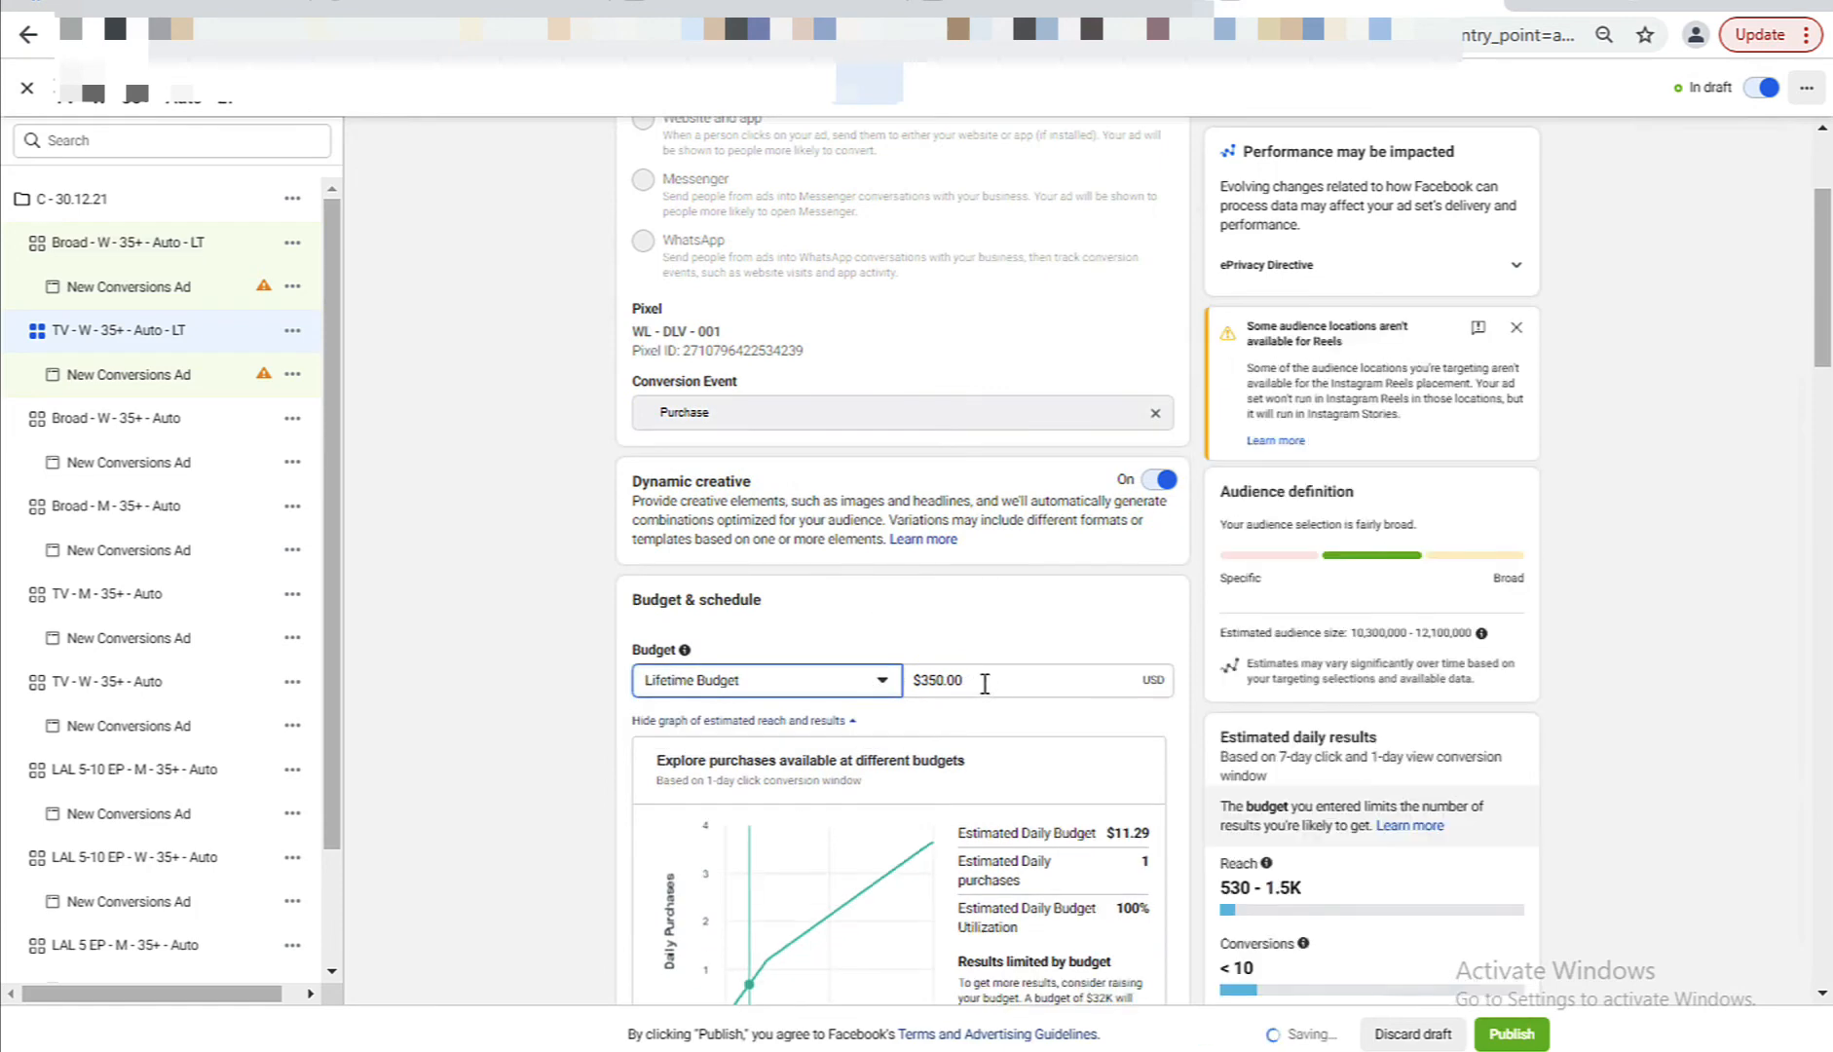
{"action": "left_click_drag", "start_coordinate": [986, 683], "coordinate": [916, 679]}
{"action": "type", "text": "1000000"}
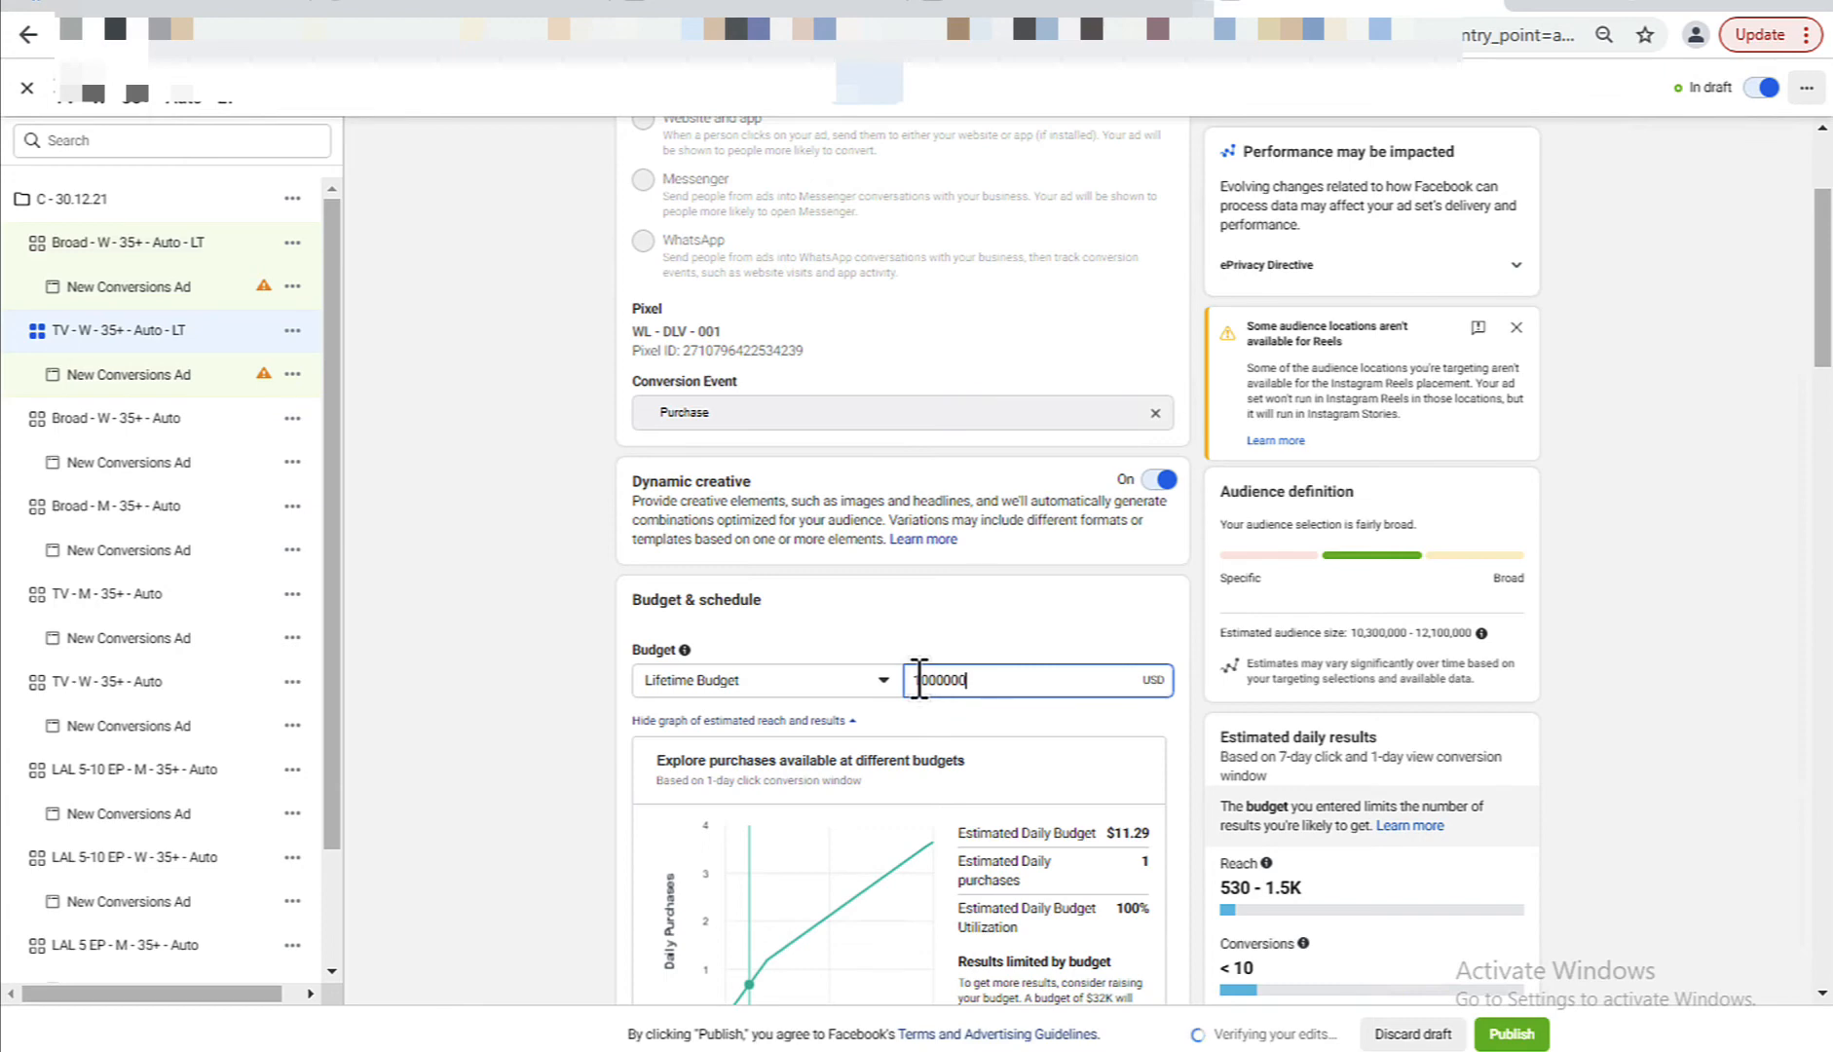
{"action": "left_click", "coordinate": [478, 732]}
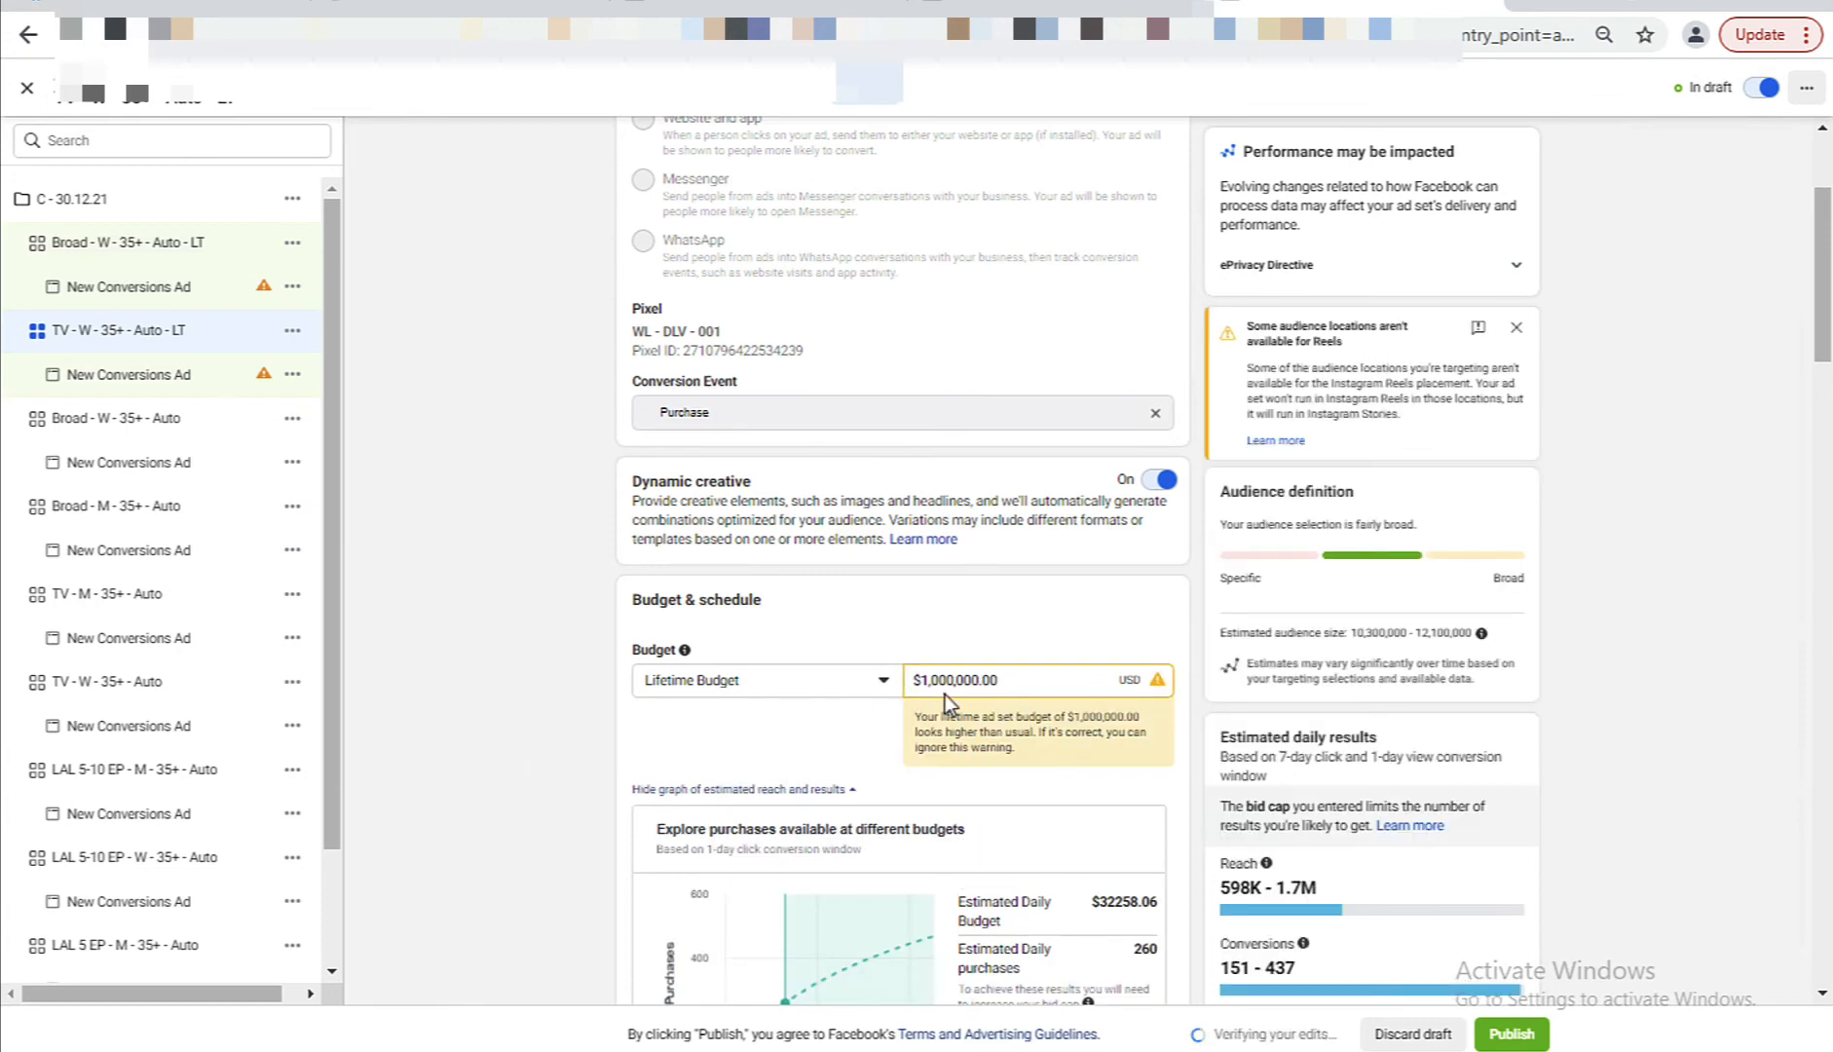
{"action": "double_click", "coordinate": [1005, 676]}
{"action": "left_click", "coordinate": [974, 679]}
{"action": "left_click_drag", "start_coordinate": [964, 680], "coordinate": [1014, 681]}
{"action": "left_click", "coordinate": [973, 681]}
{"action": "left_click", "coordinate": [460, 704]}
Set the TV - W - 35+ - Auto - LT ad set's end to Jan 24, 2022 at 11:04 PM.
{"action": "scroll", "coordinate": [609, 640], "scroll_direction": "down", "scroll_amount": 4}
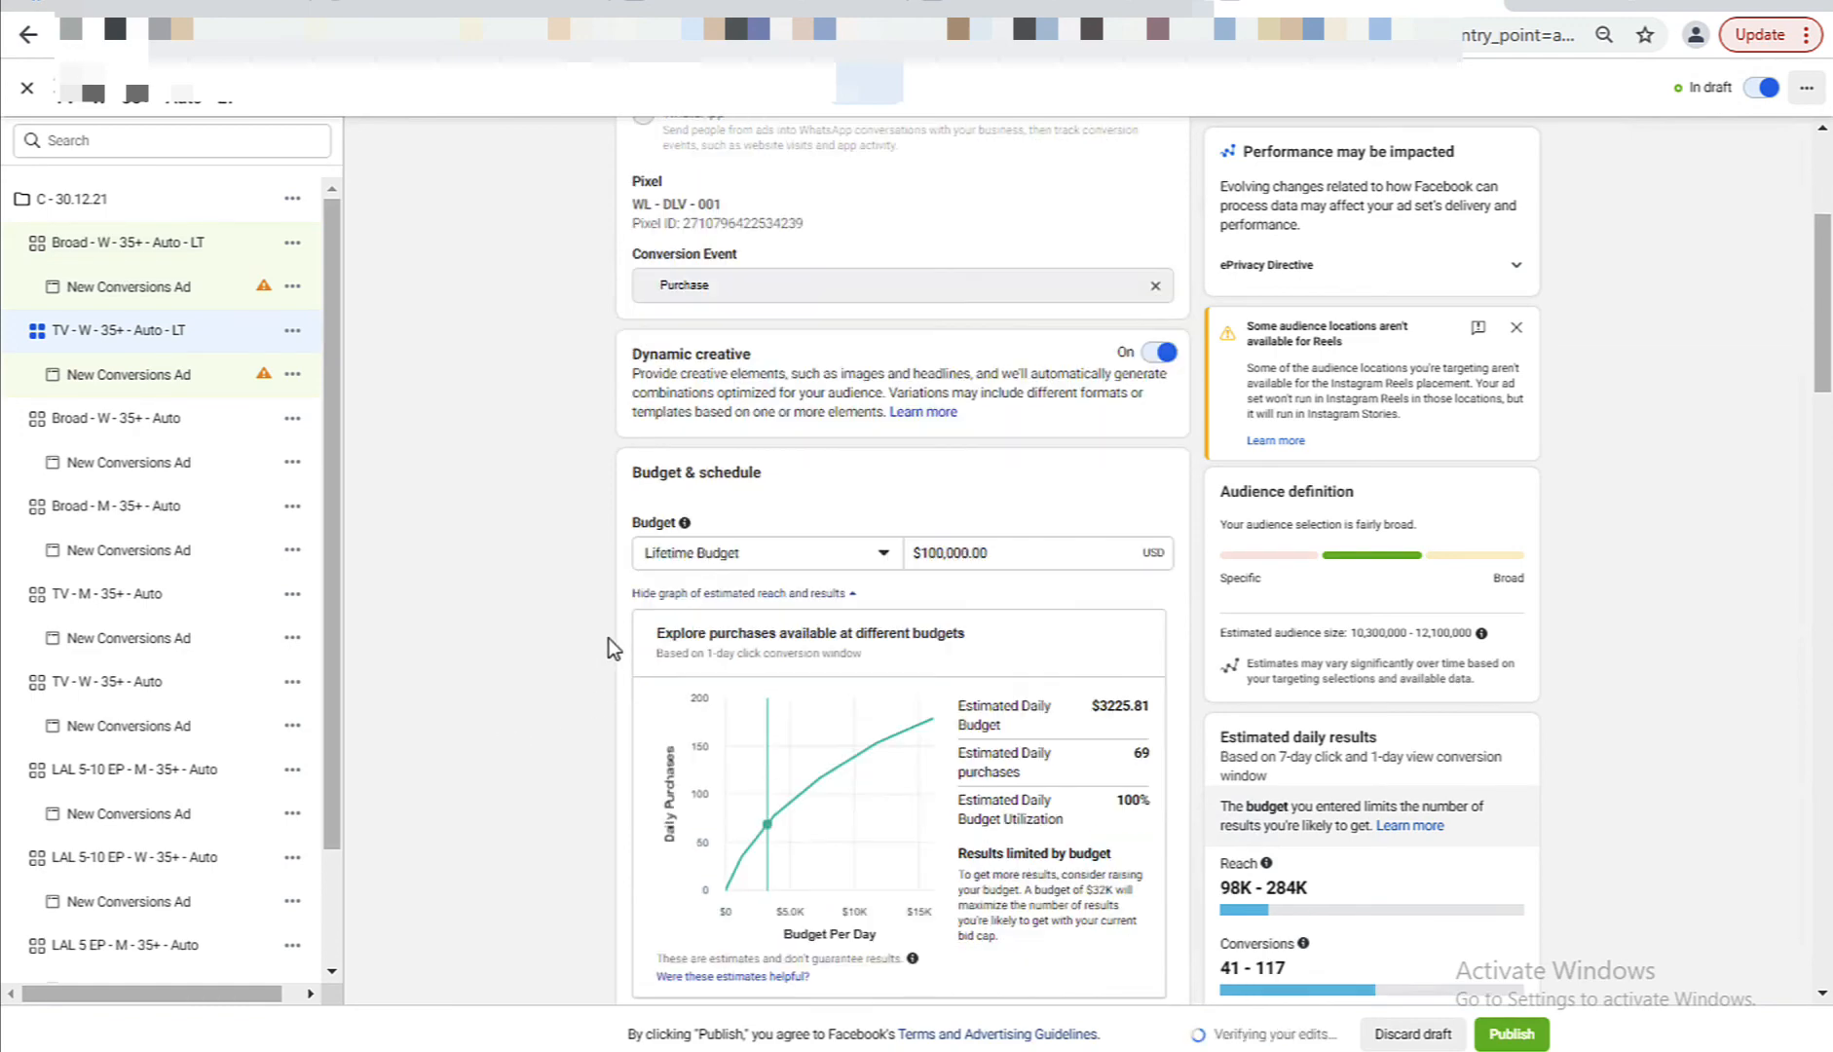
{"action": "scroll", "coordinate": [607, 642], "scroll_direction": "down", "scroll_amount": 1}
{"action": "left_click", "coordinate": [667, 797]}
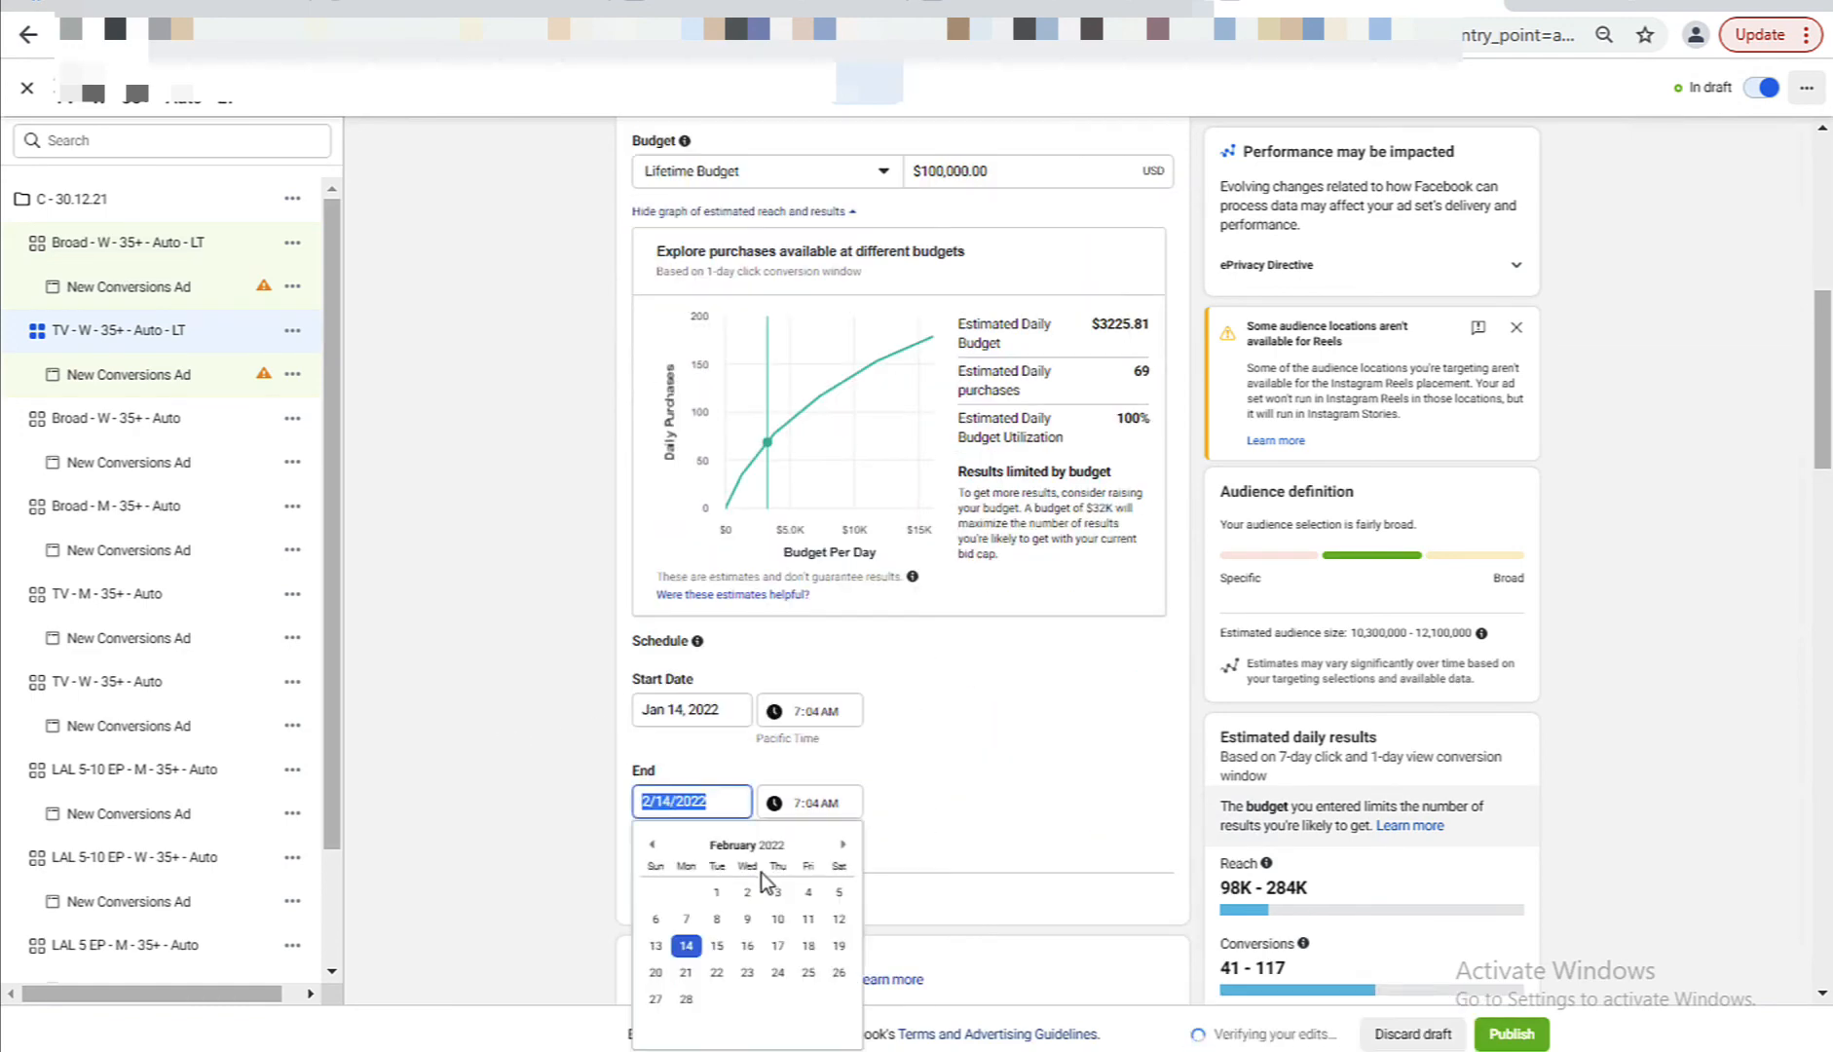
{"action": "left_click", "coordinate": [651, 844]}
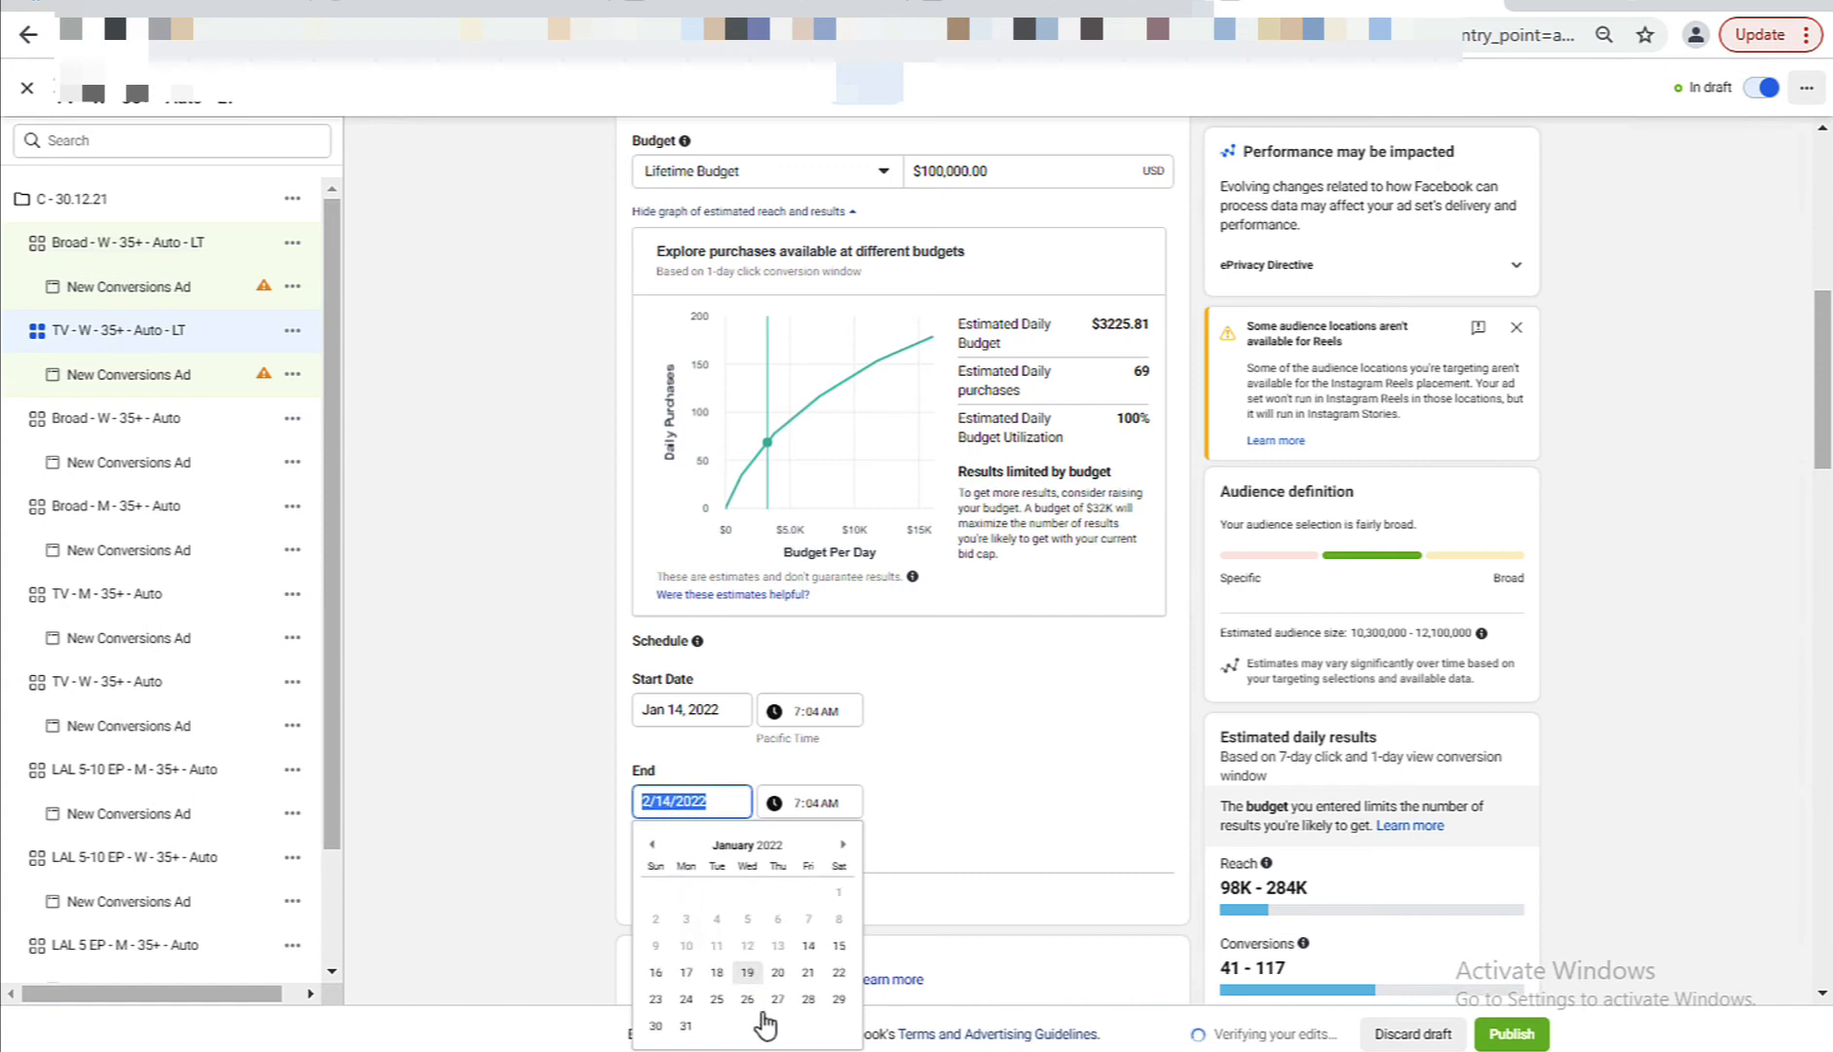
{"action": "left_click", "coordinate": [693, 999]}
{"action": "left_click", "coordinate": [794, 804]}
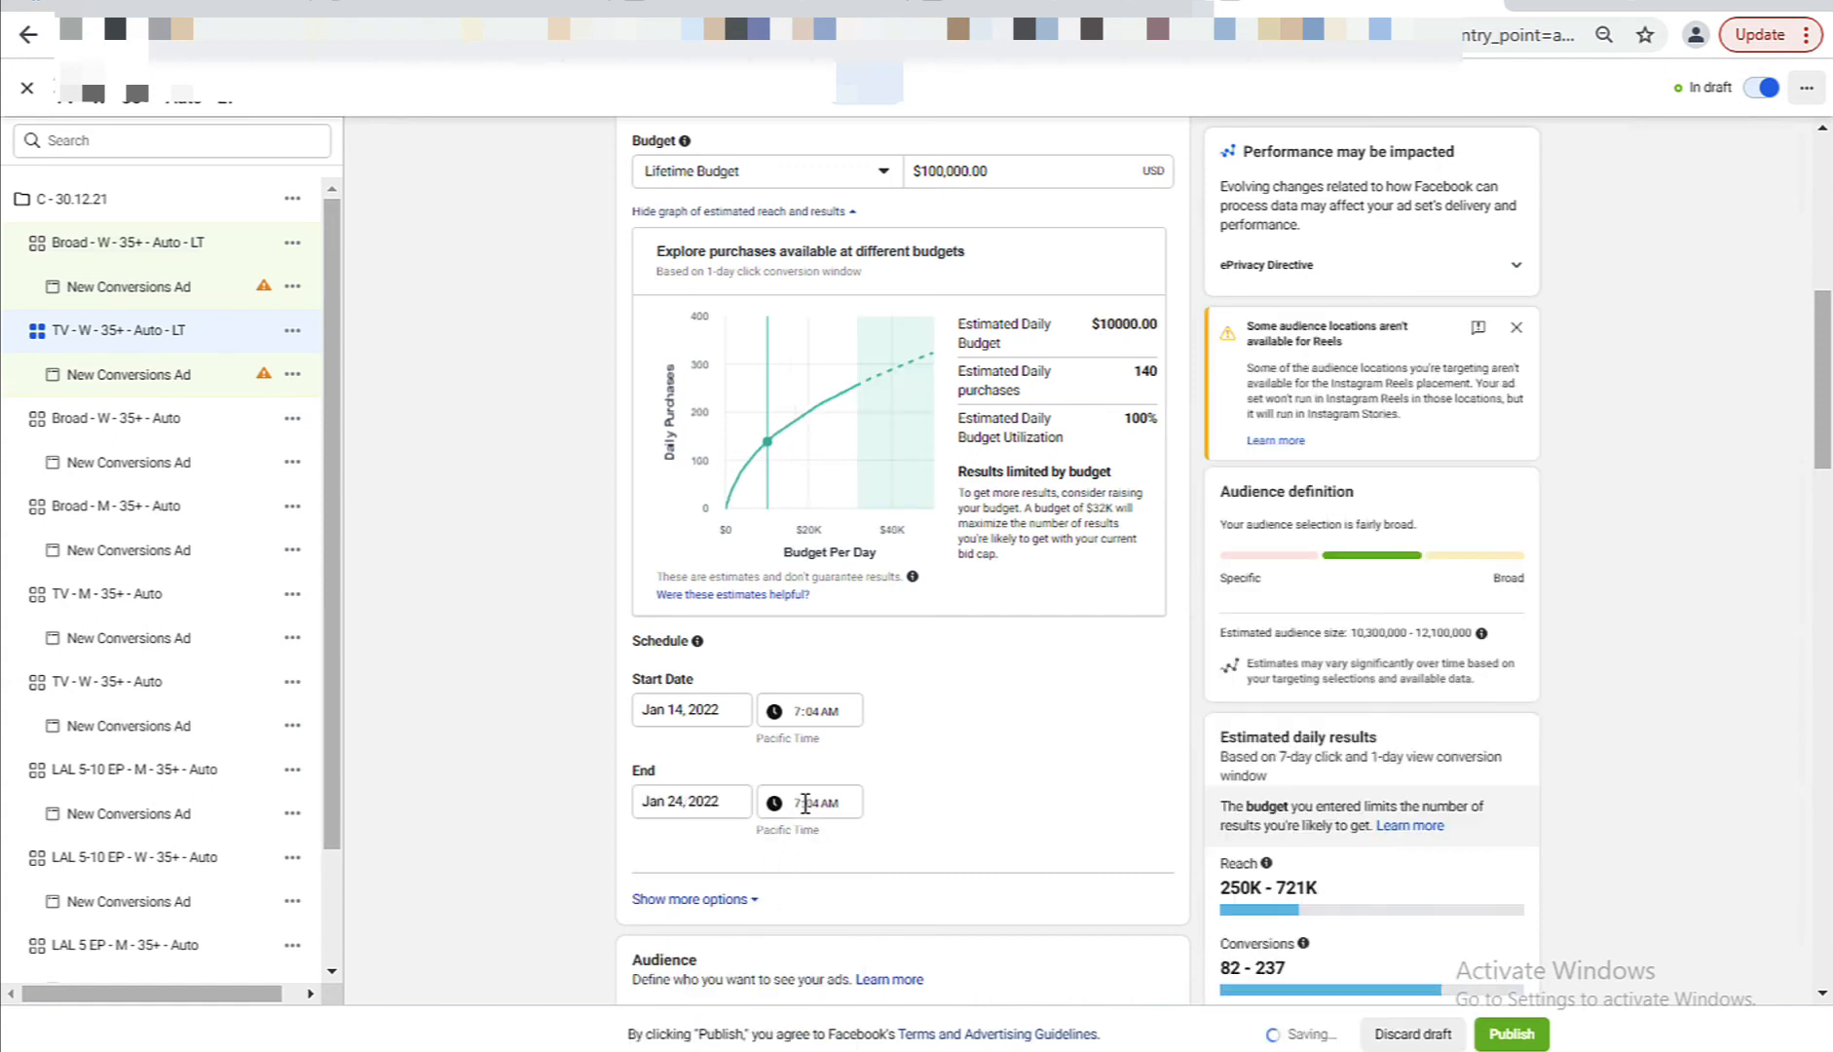
{"action": "type", "text": "11"}
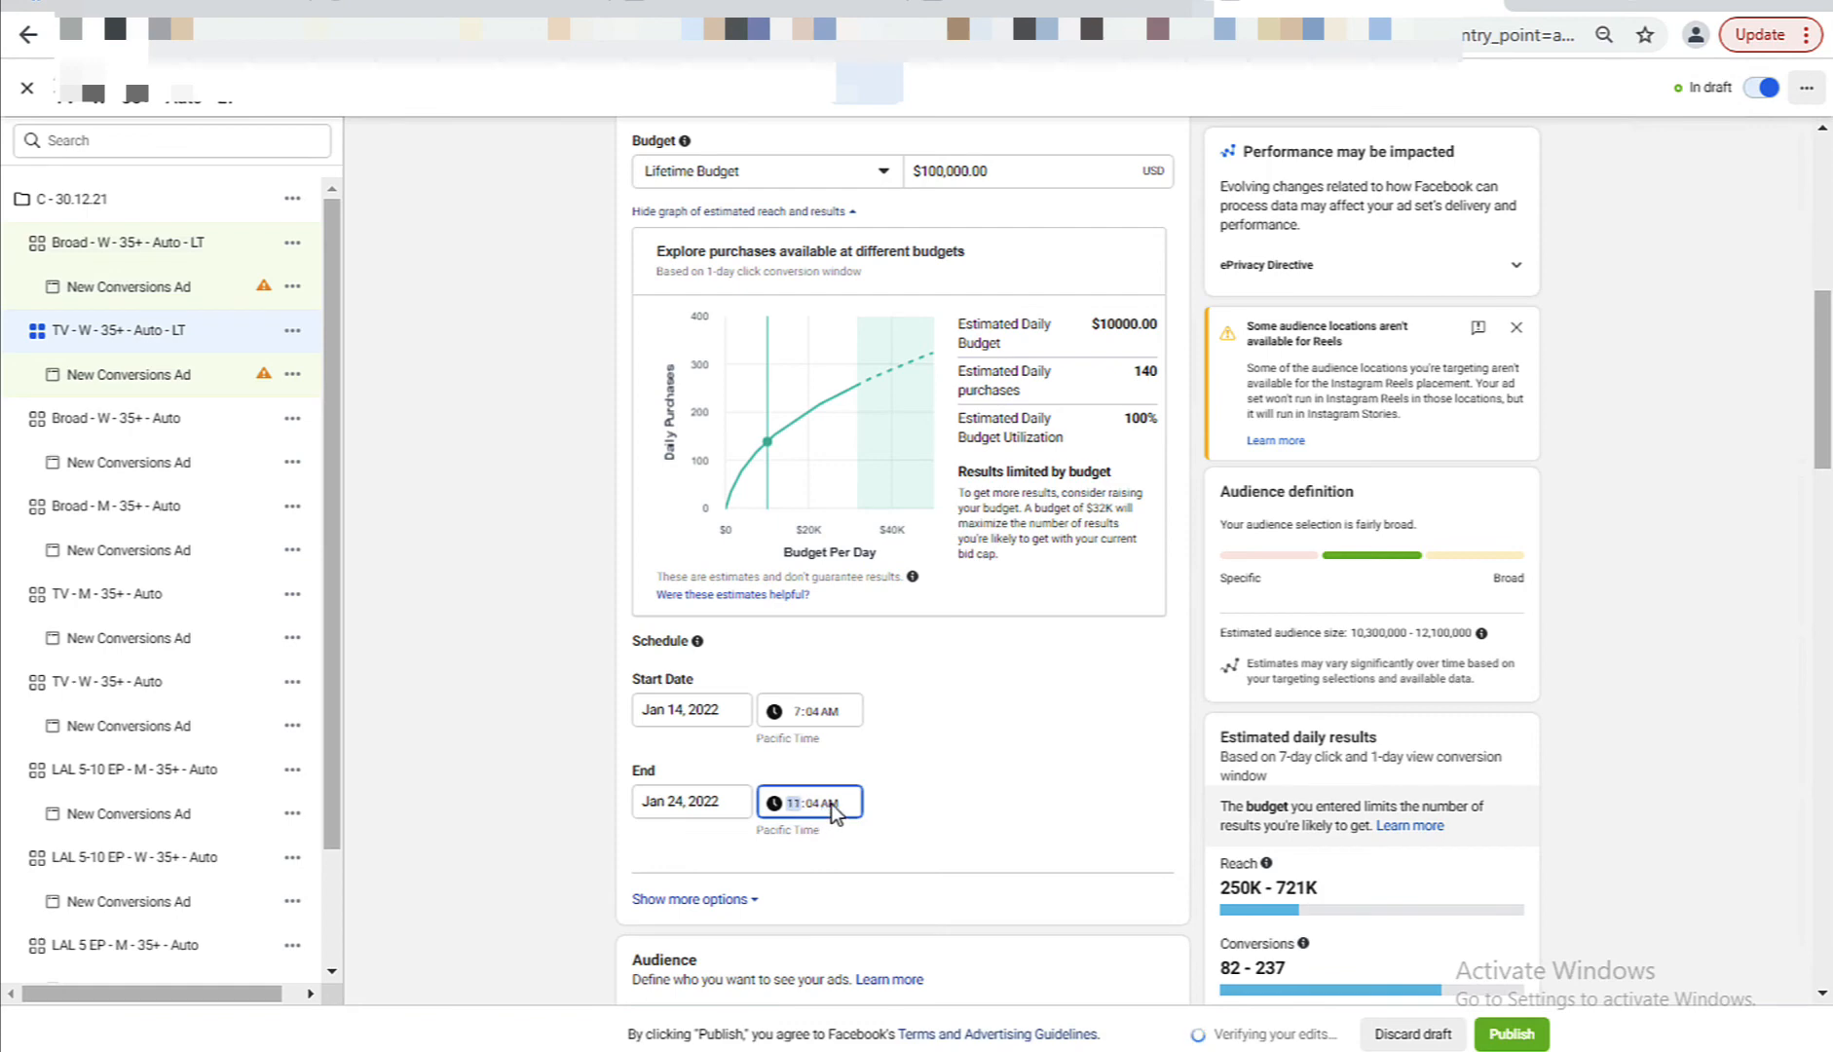
{"action": "left_click", "coordinate": [970, 804]}
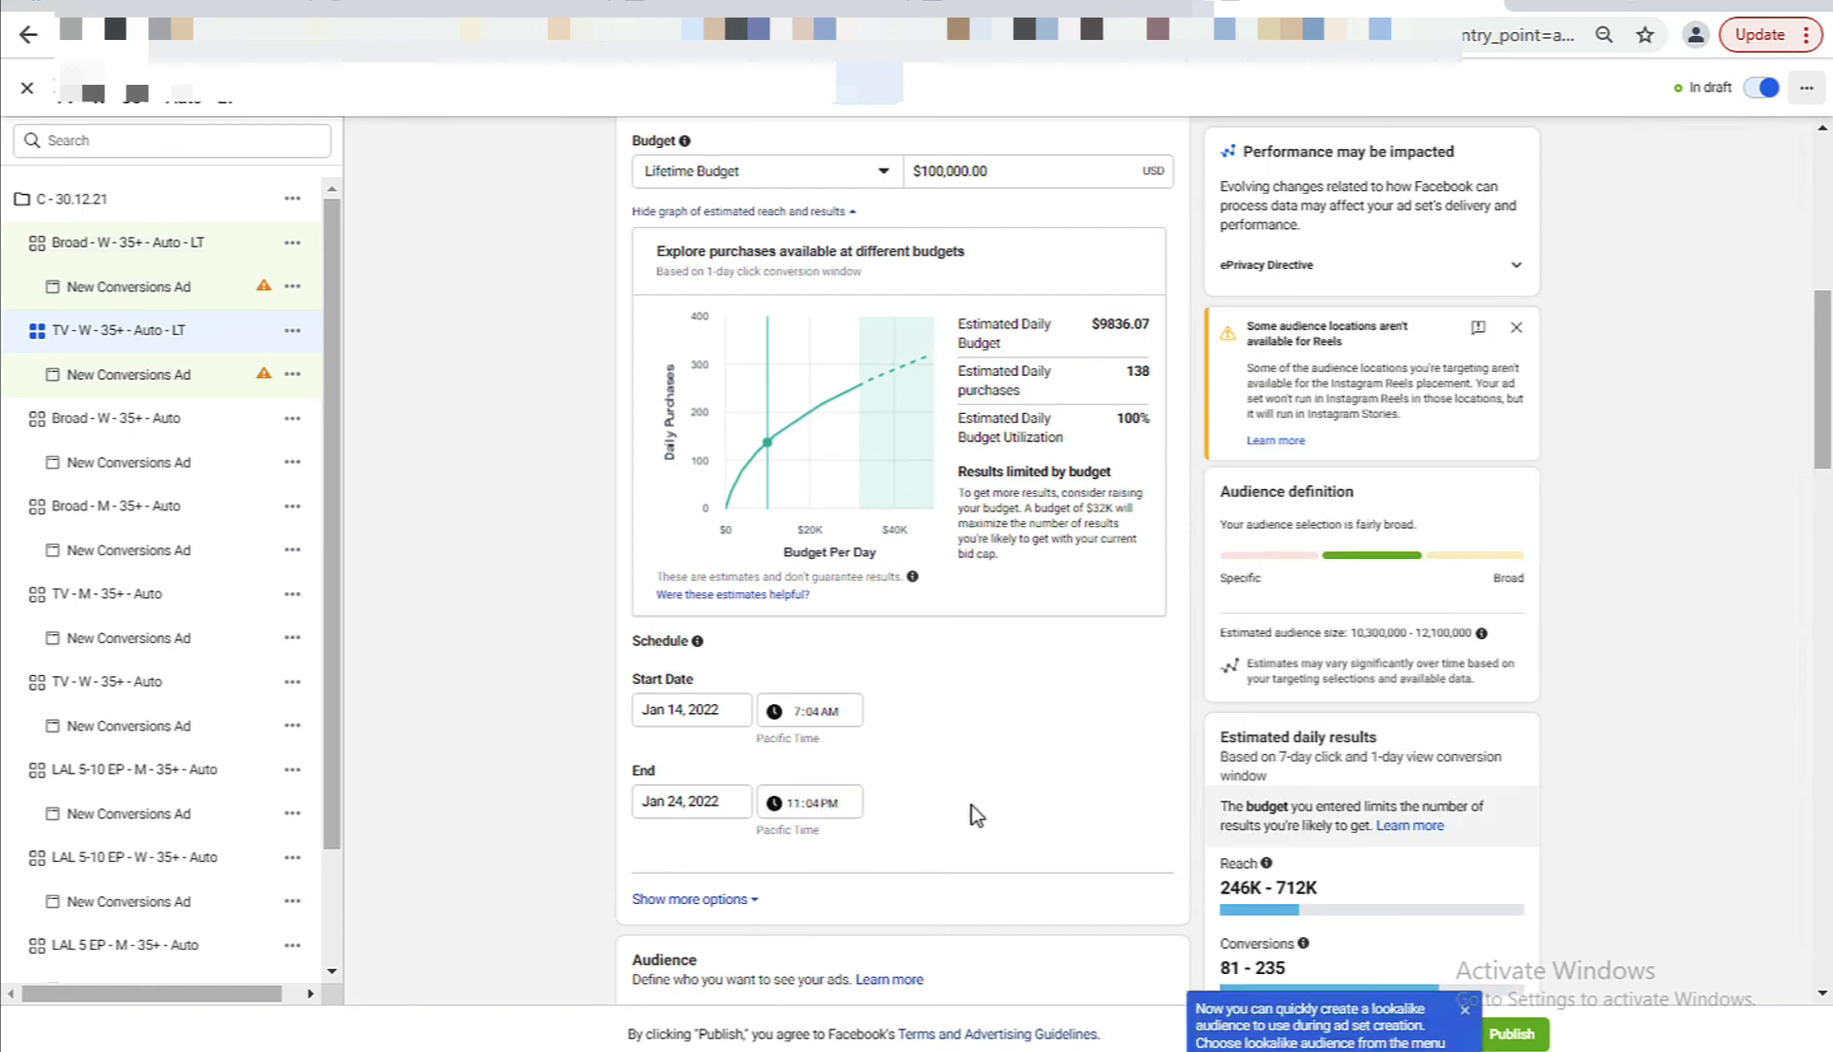
Reveal the TV - W - 35+ - Auto - LT ad set's scheduling options and enable running its ads on a schedule.
{"action": "scroll", "coordinate": [971, 805], "scroll_direction": "down", "scroll_amount": 1}
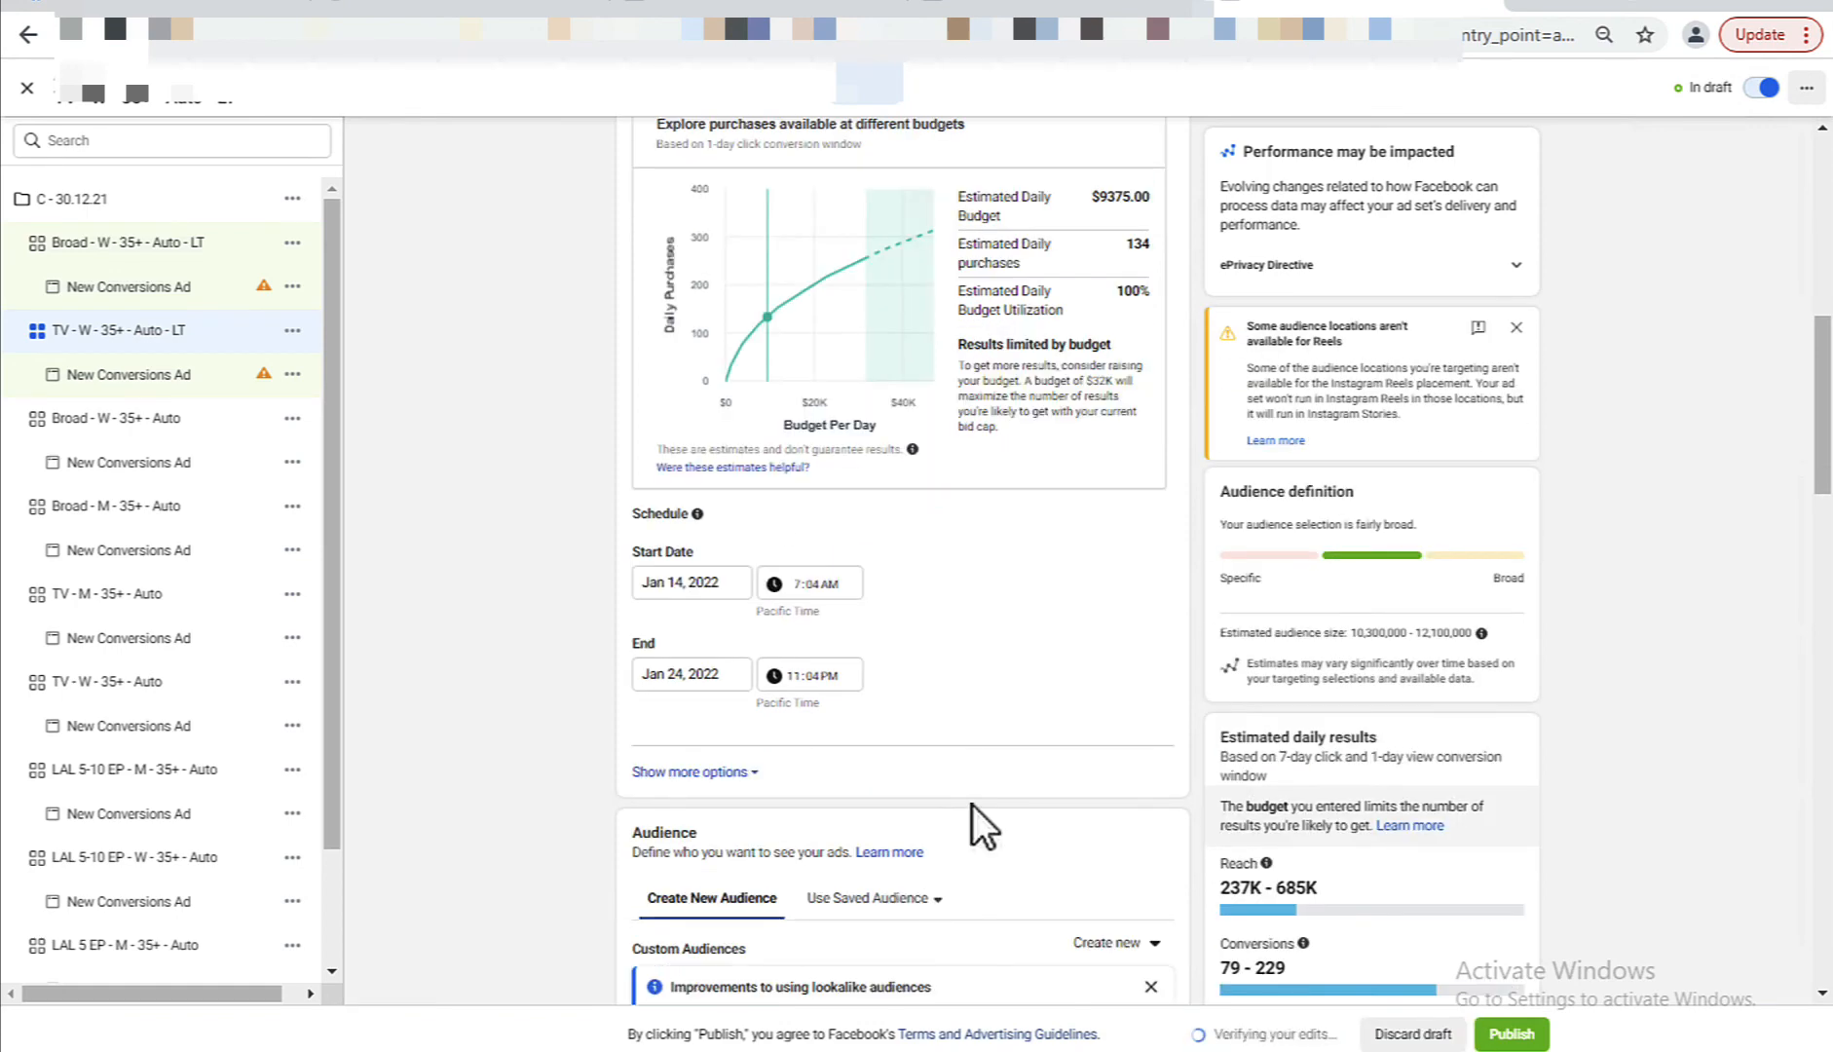
{"action": "left_click", "coordinate": [719, 773]}
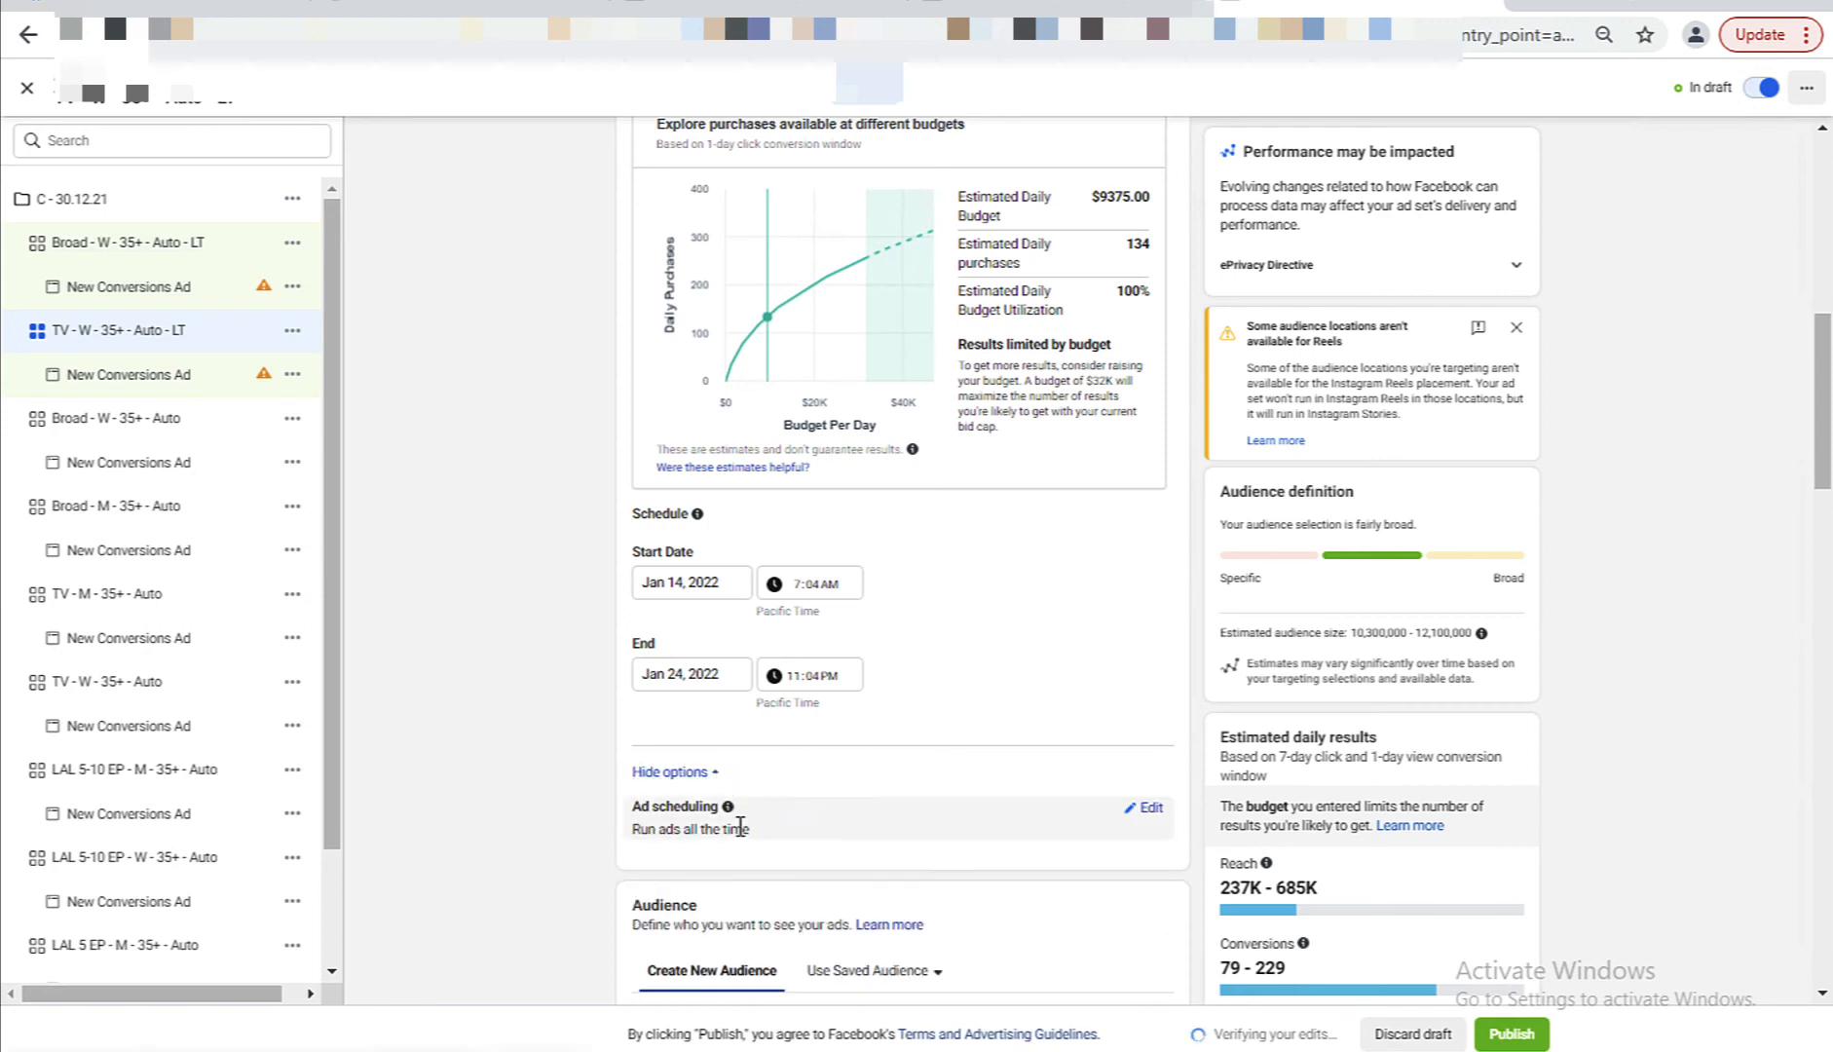
{"action": "left_click", "coordinate": [1145, 808]}
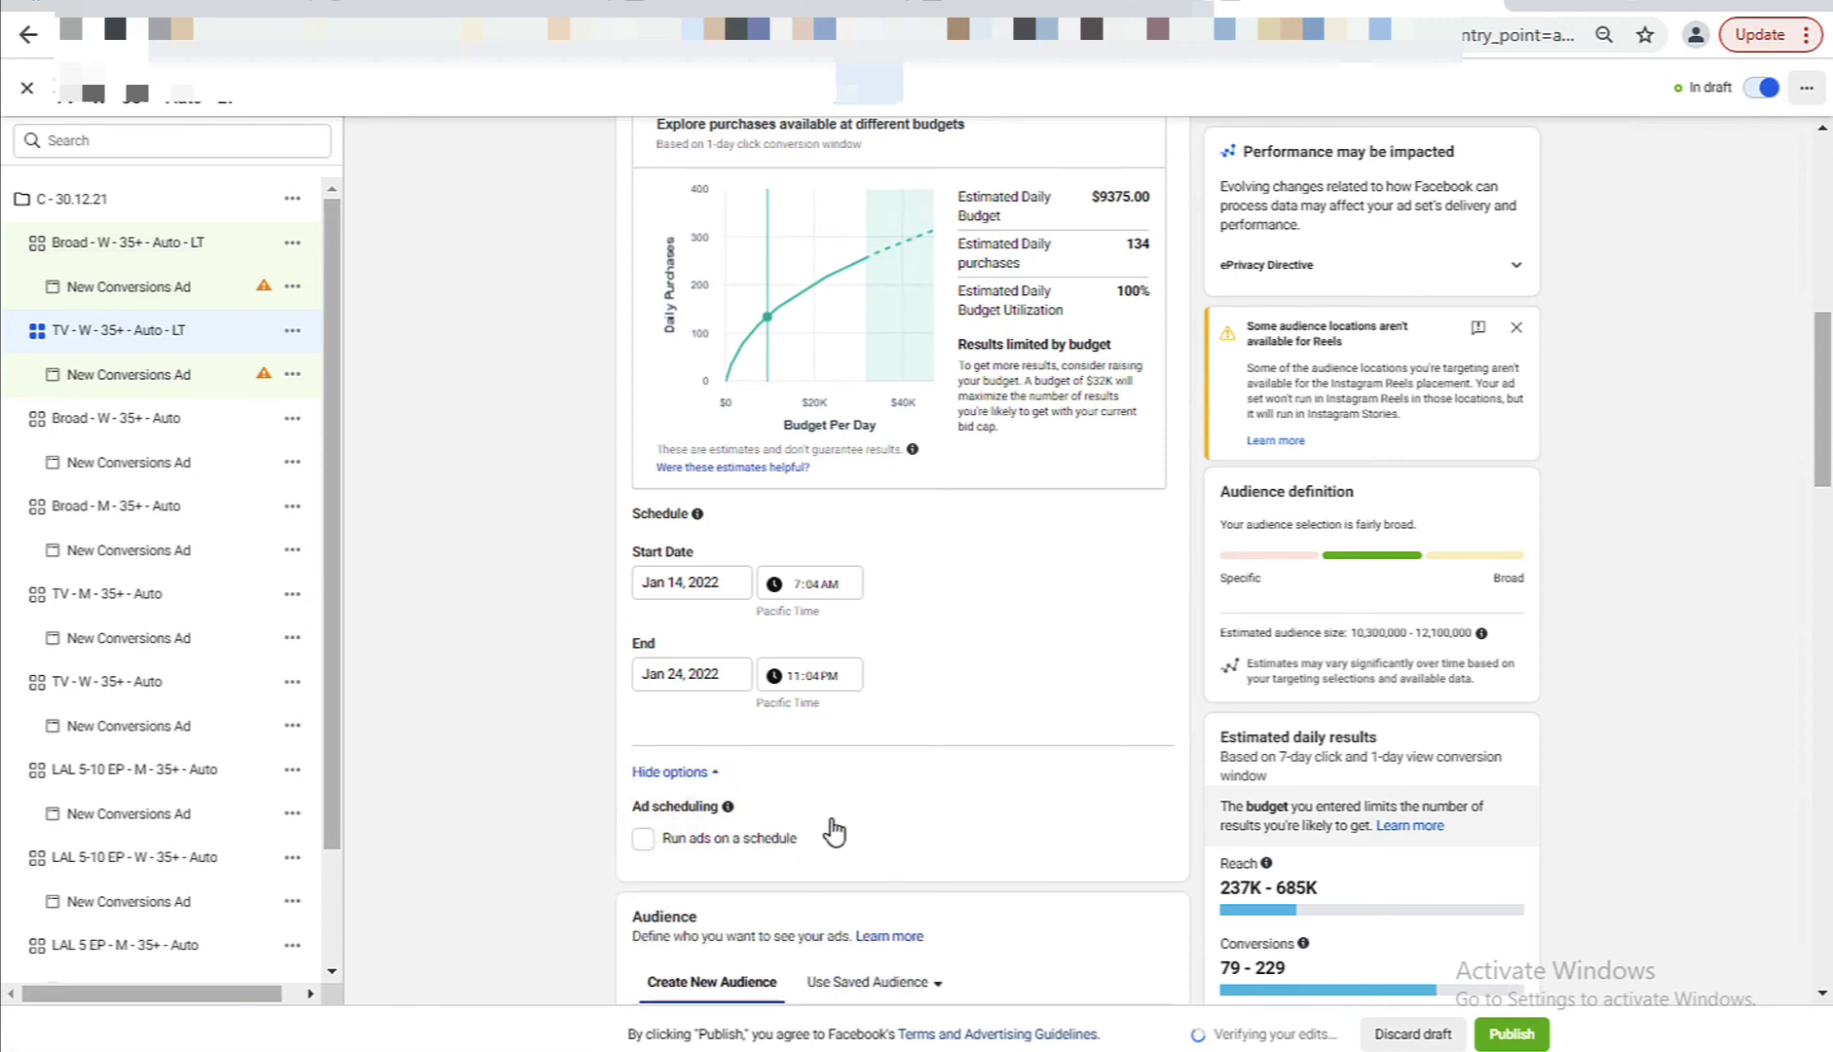
{"action": "left_click", "coordinate": [799, 835]}
Base the schedule on the ad account's time zone (Pacific Time), check the tracker's TV - W hours, and select 5am to 3pm for every day.
{"action": "scroll", "coordinate": [828, 833], "scroll_direction": "down", "scroll_amount": 2}
{"action": "left_click", "coordinate": [779, 620]}
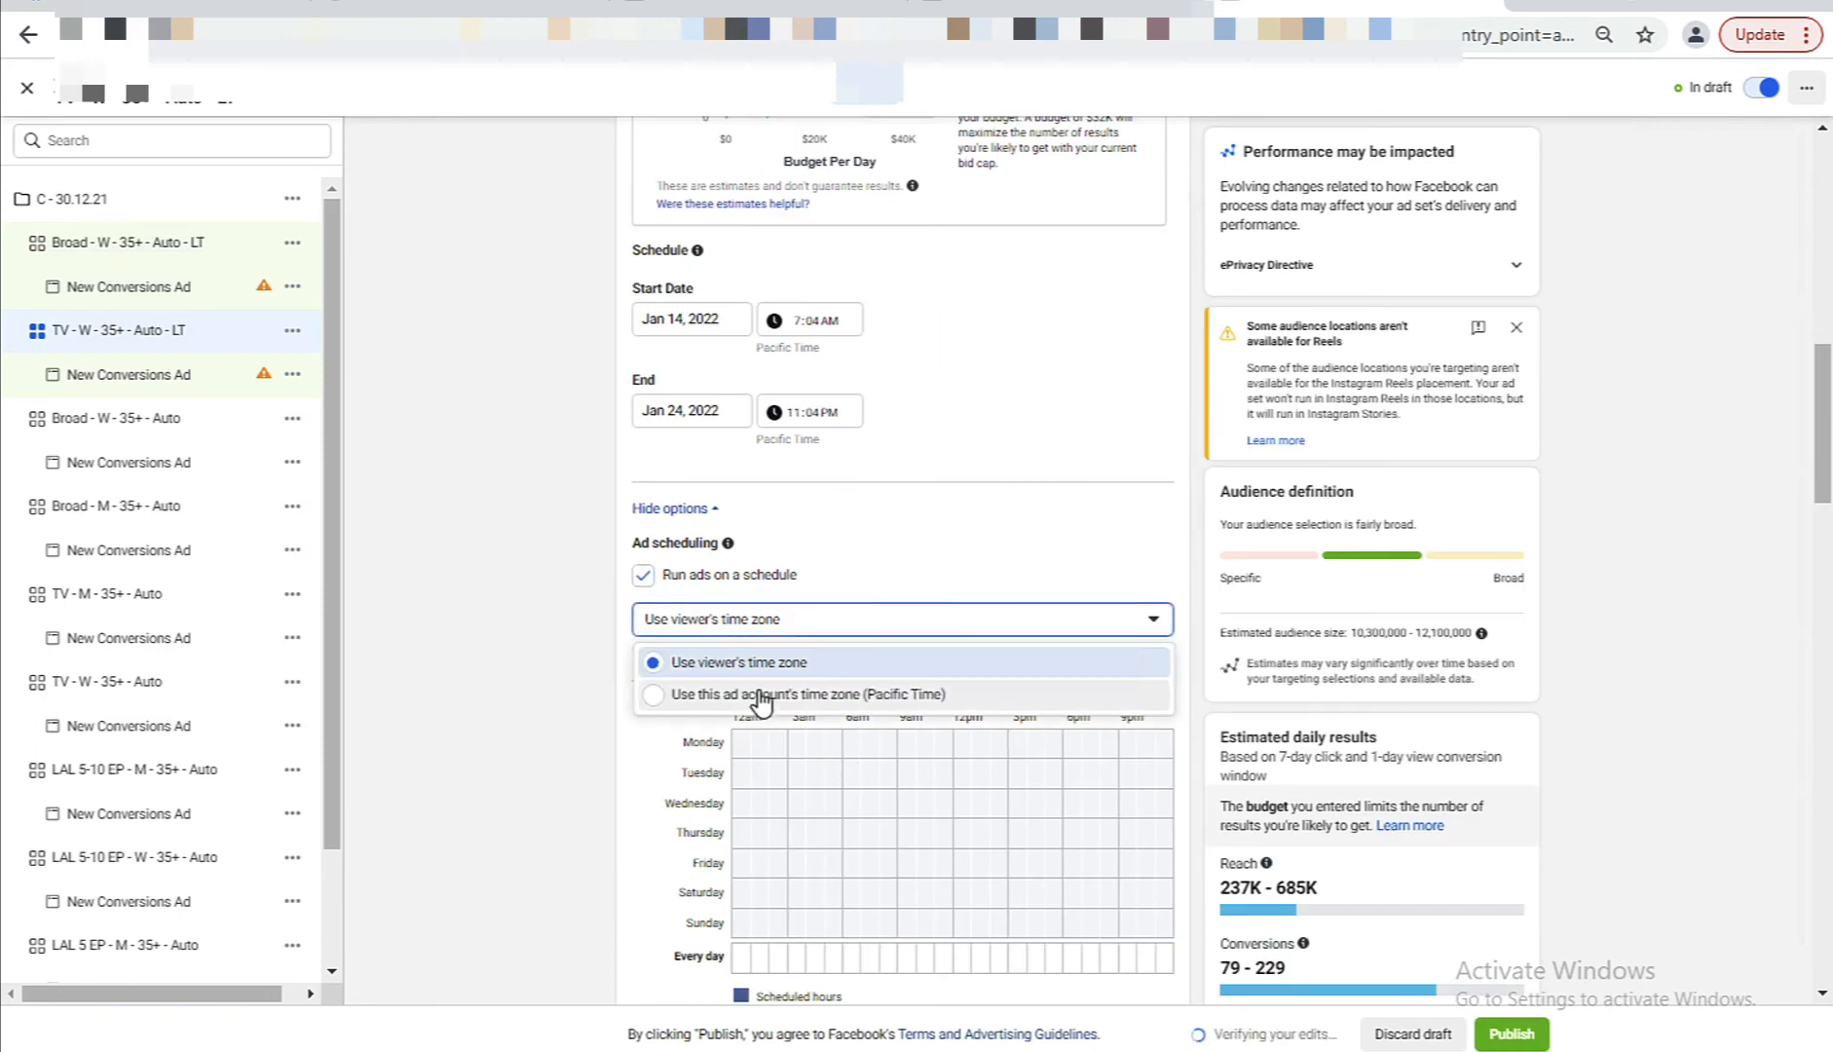
{"action": "left_click", "coordinate": [764, 696]}
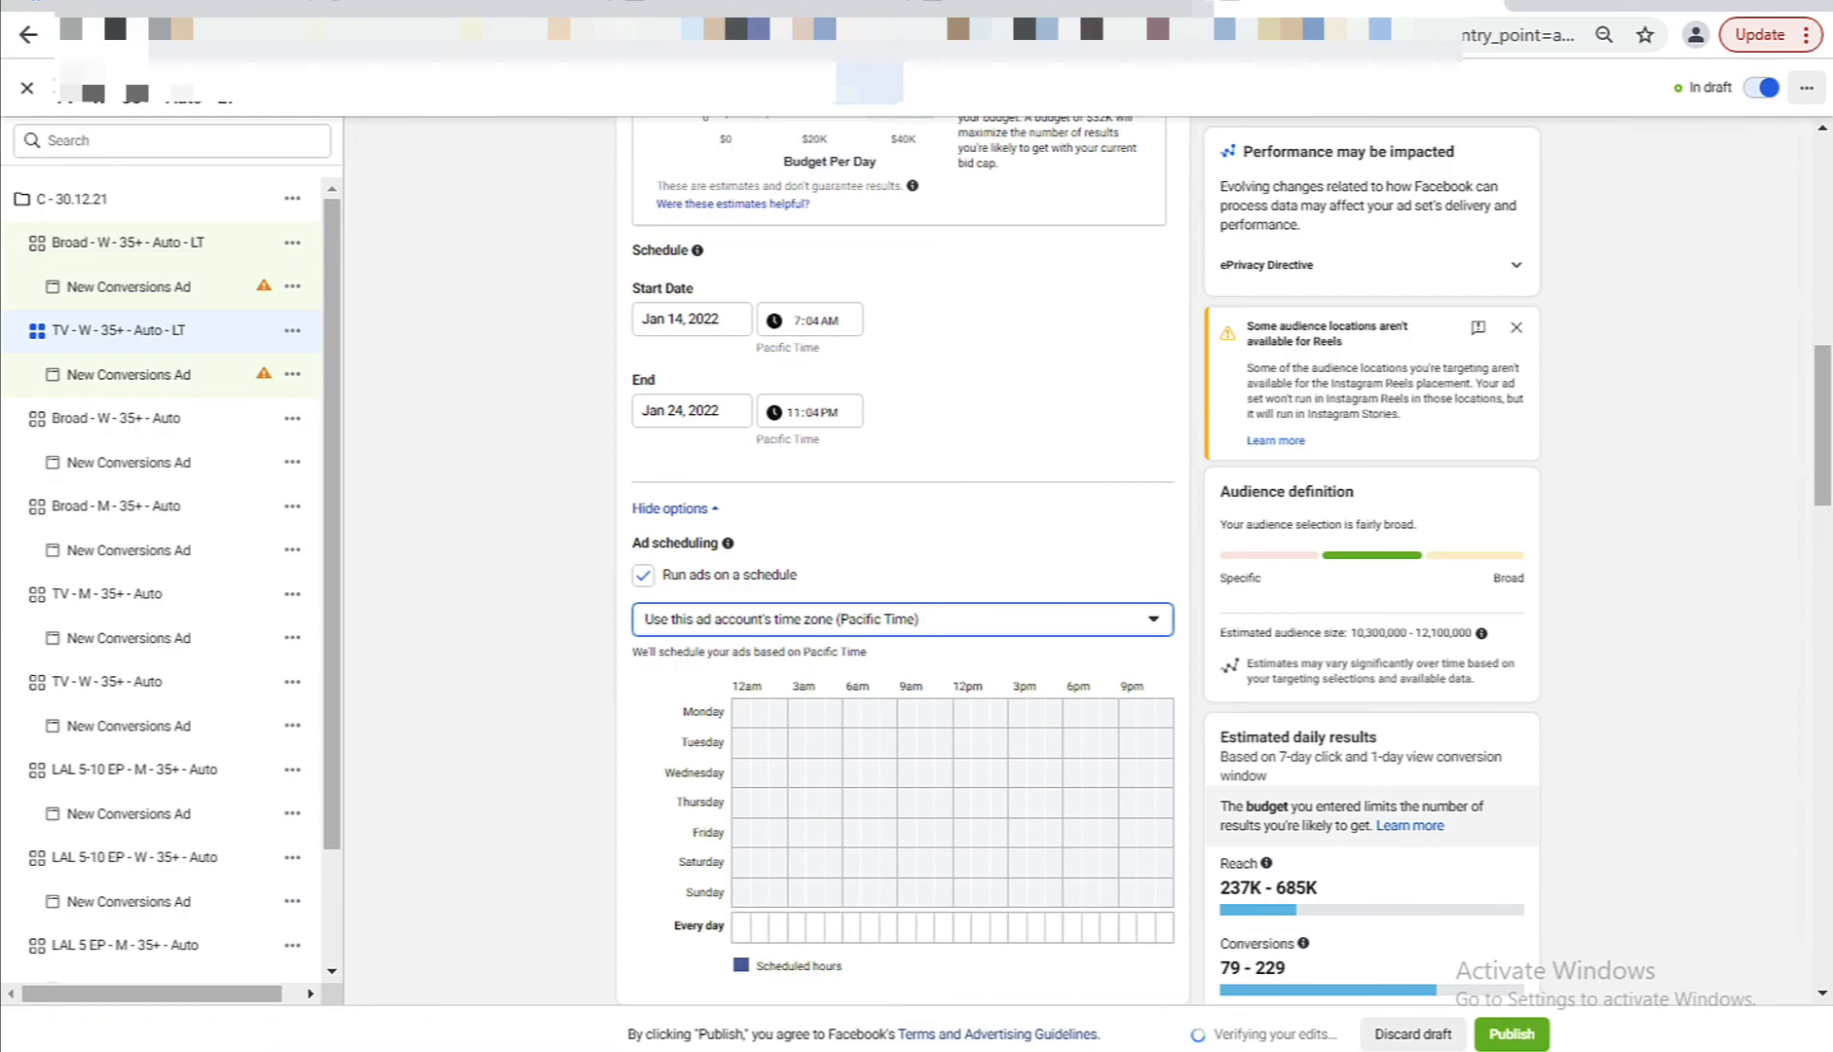
{"action": "left_click", "coordinate": [100, 1042]}
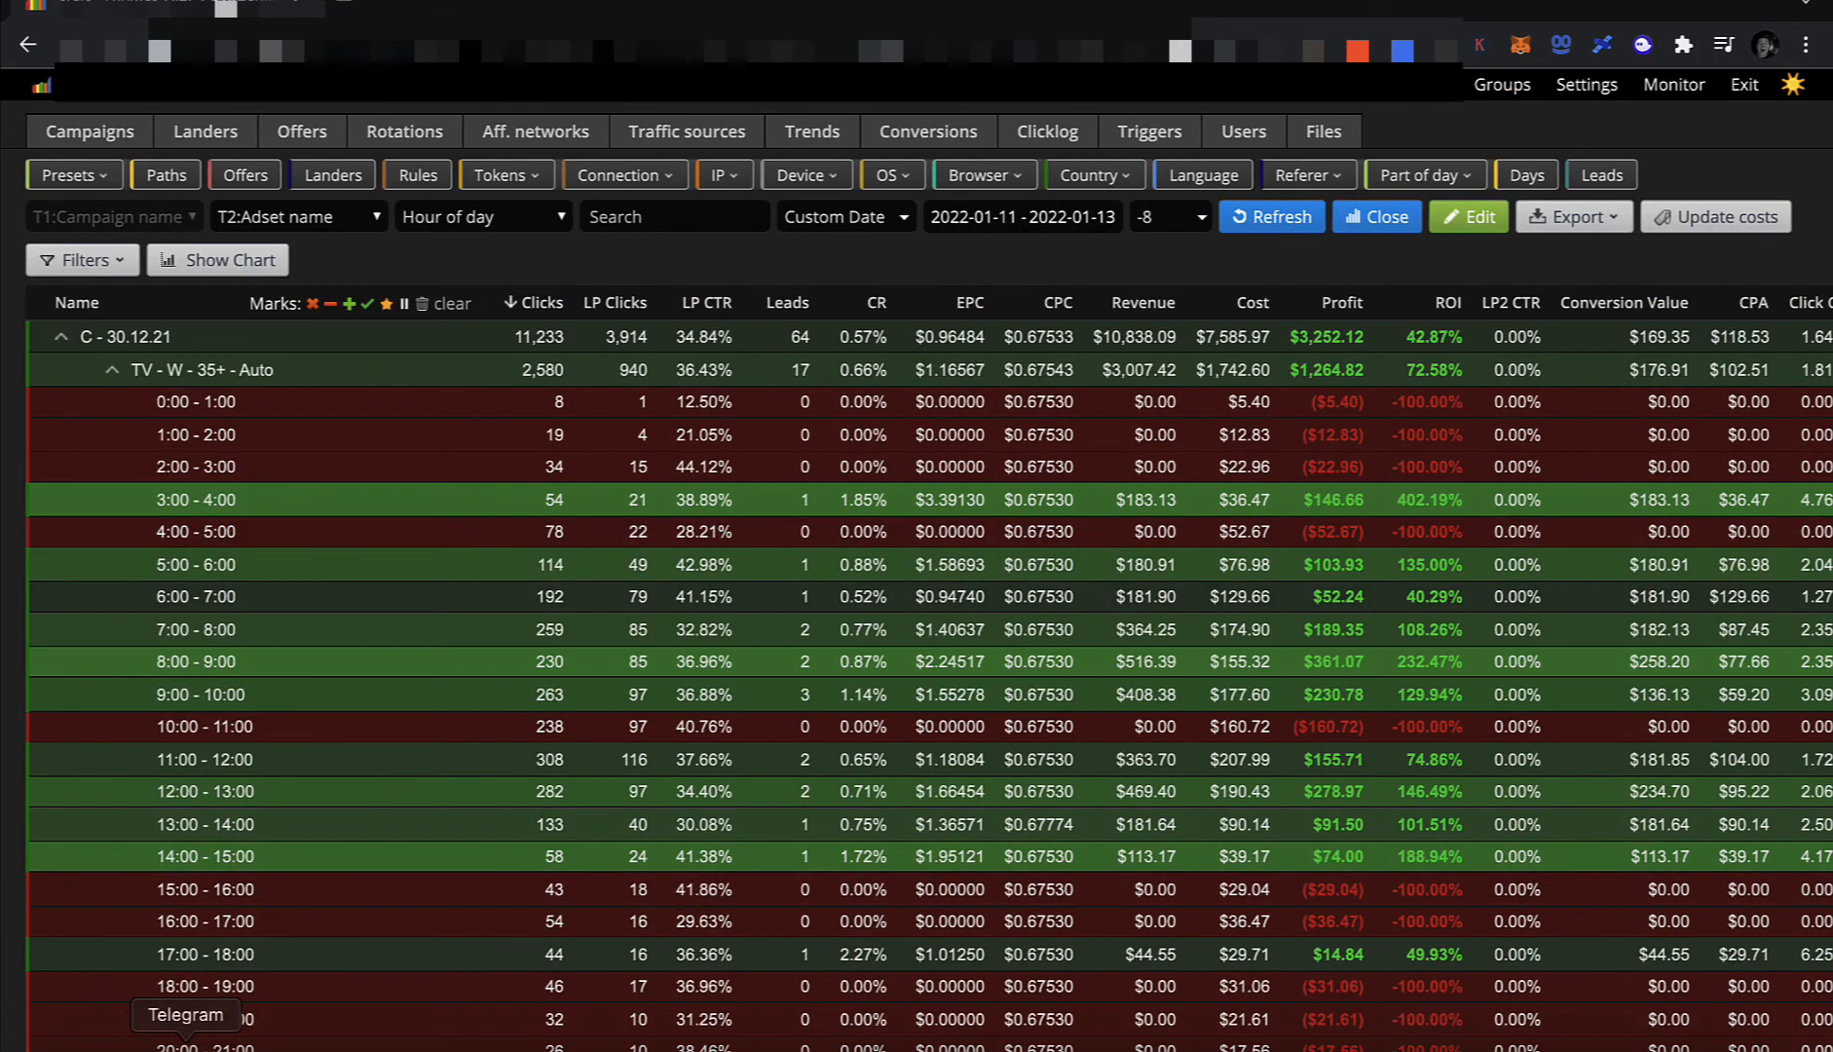
{"action": "left_click", "coordinate": [195, 1040]}
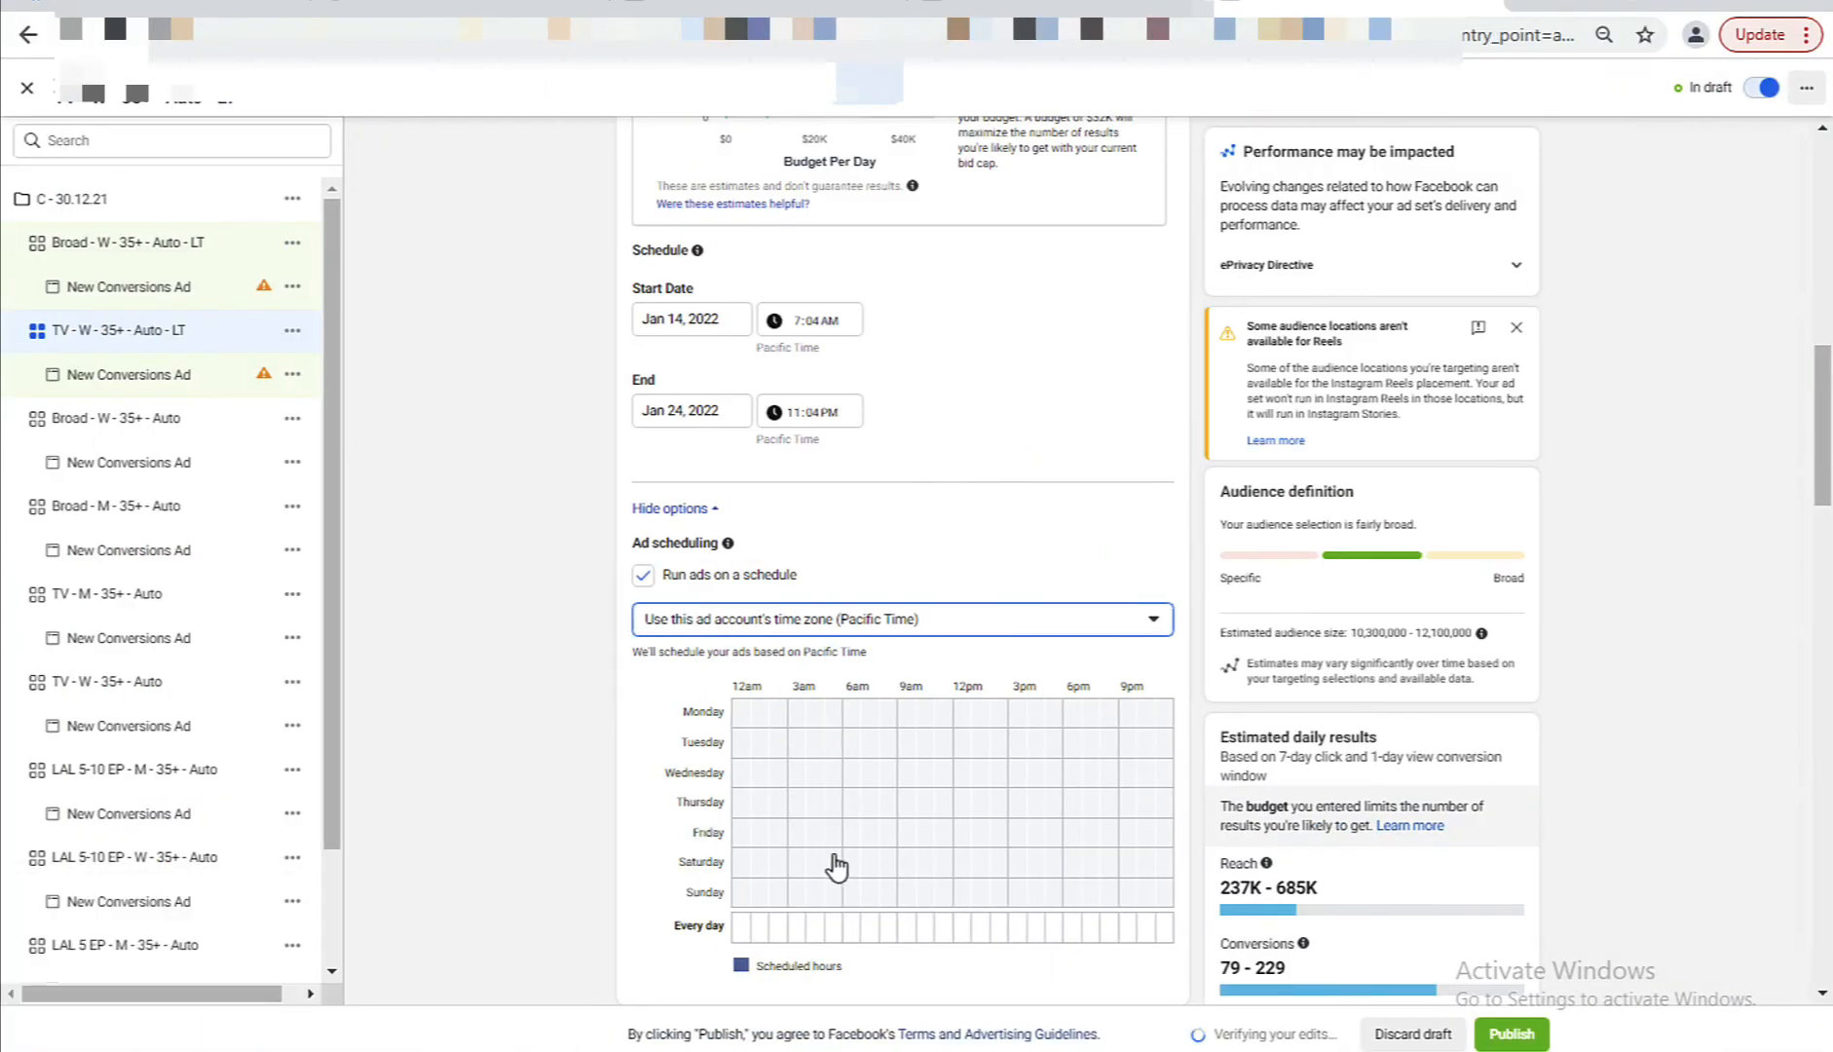
{"action": "left_click", "coordinate": [834, 925]}
{"action": "left_click_drag", "start_coordinate": [837, 933], "coordinate": [1003, 930]}
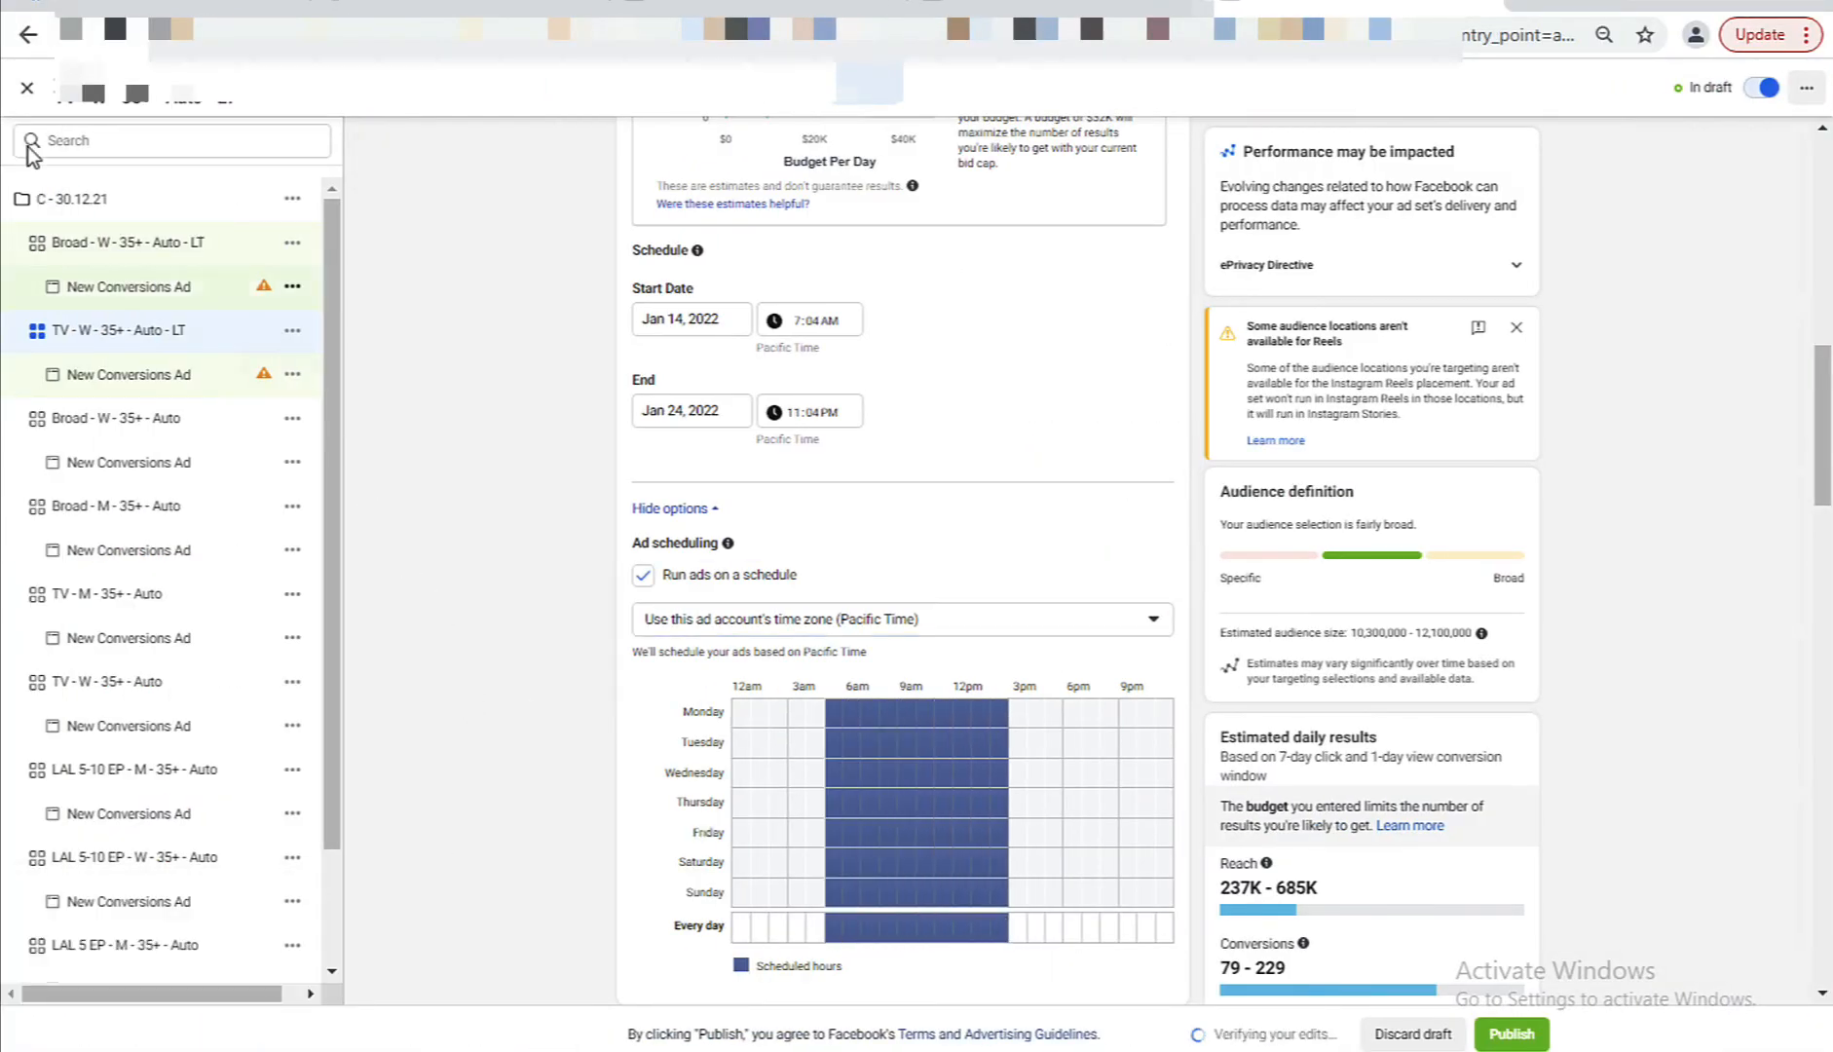
Check the TV - W - 35+ - Auto - LT ad set's placements and bid control, and close the editor keeping the changes as drafts.
{"action": "scroll", "coordinate": [523, 650], "scroll_direction": "up", "scroll_amount": 10}
{"action": "scroll", "coordinate": [523, 651], "scroll_direction": "down", "scroll_amount": 5}
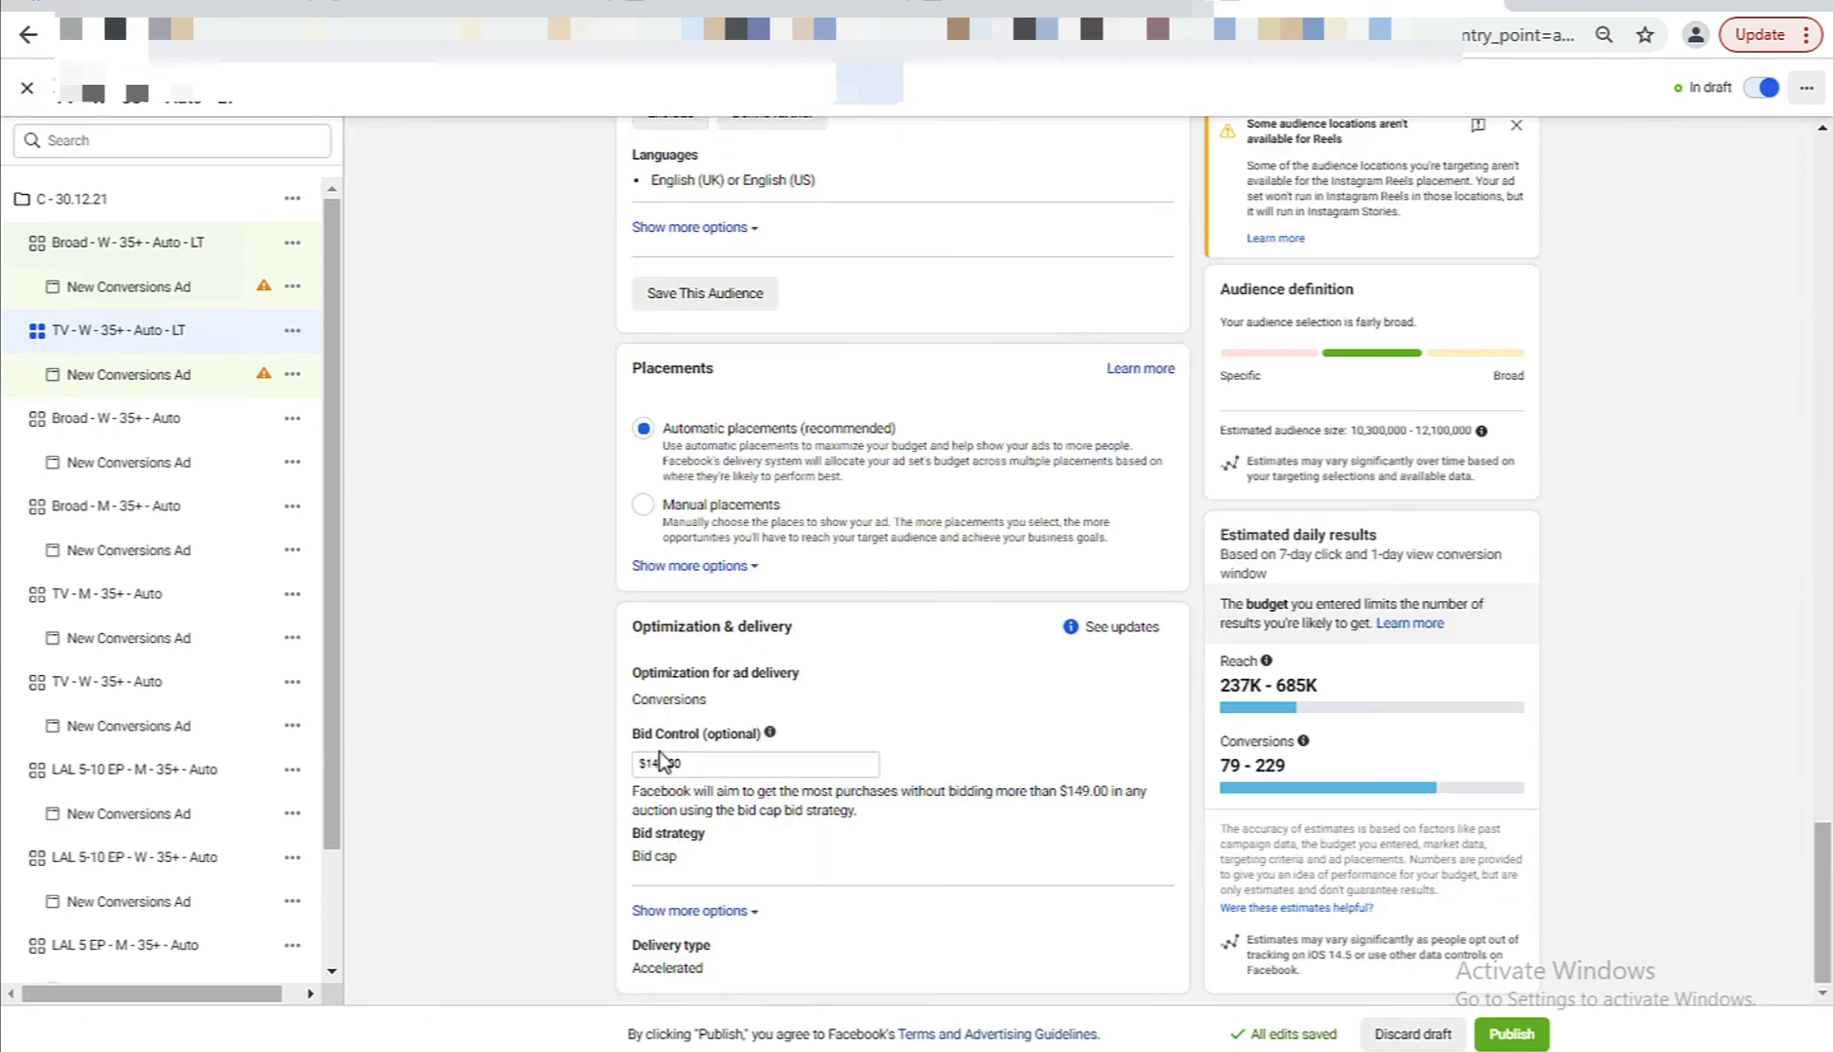
{"action": "left_click", "coordinate": [30, 90]}
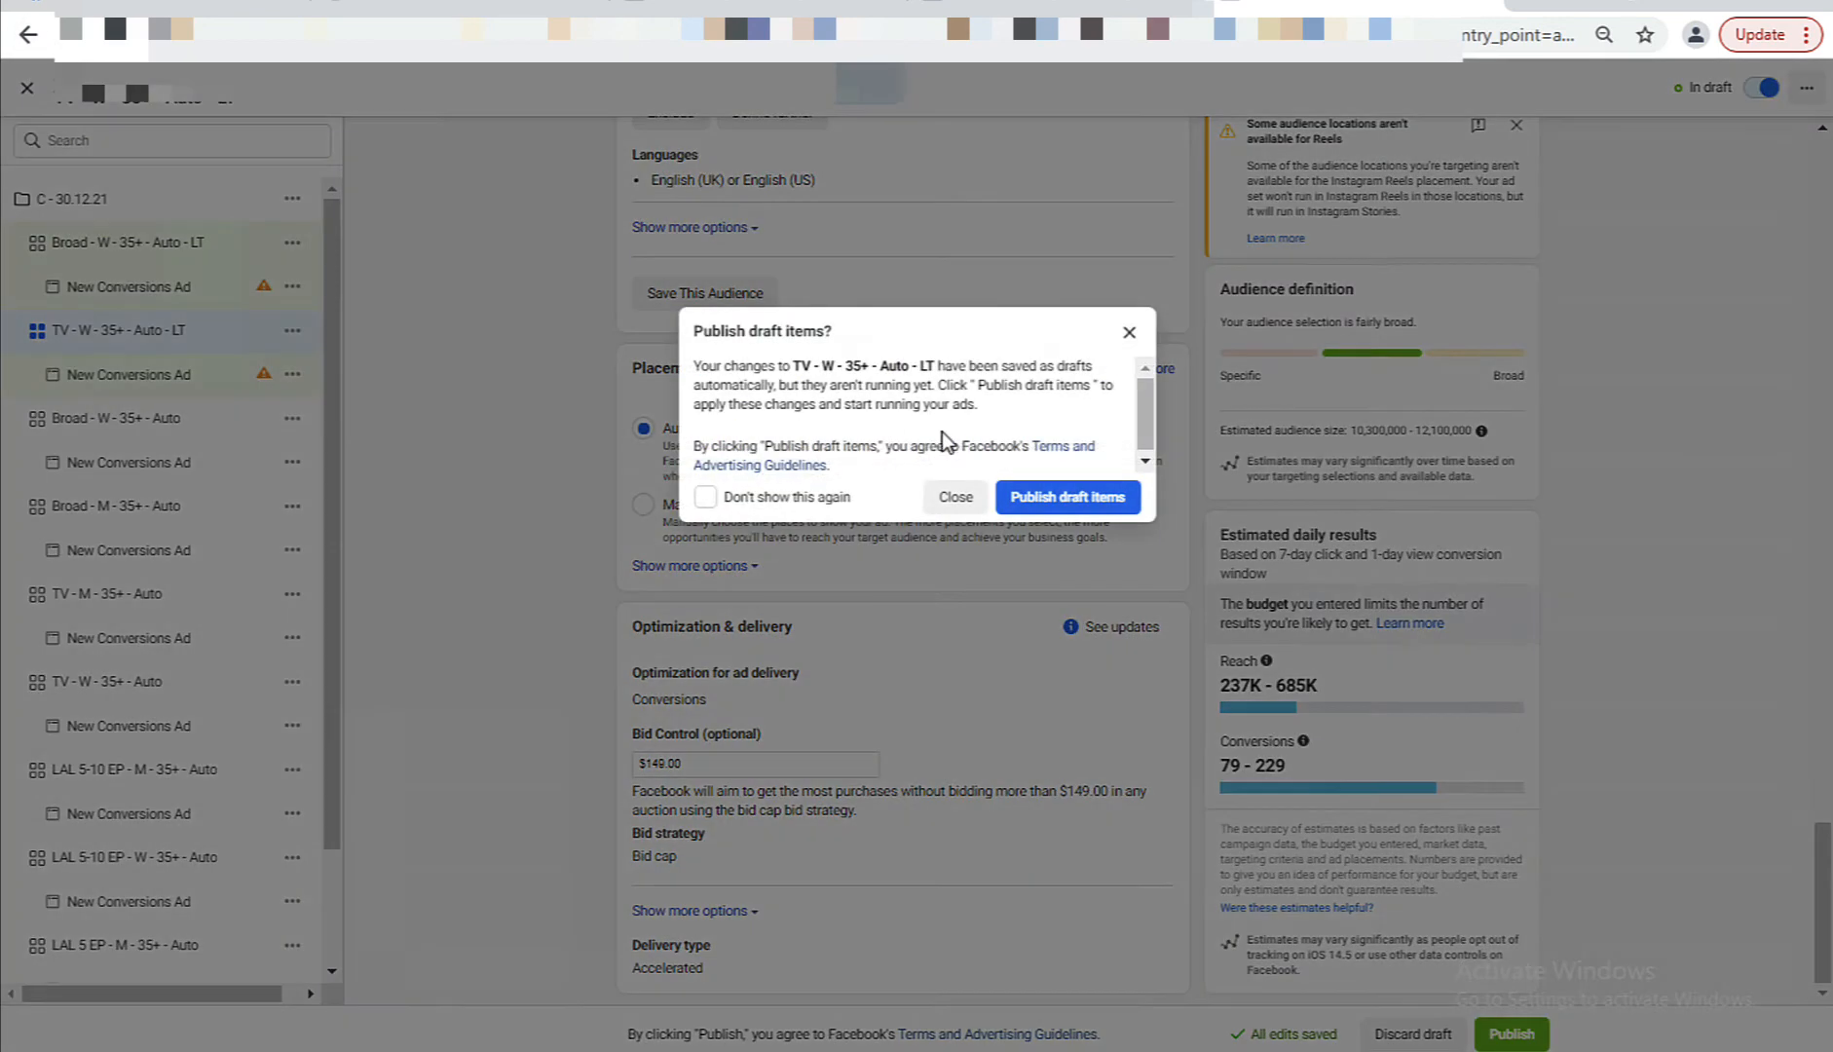
{"action": "left_click", "coordinate": [939, 496]}
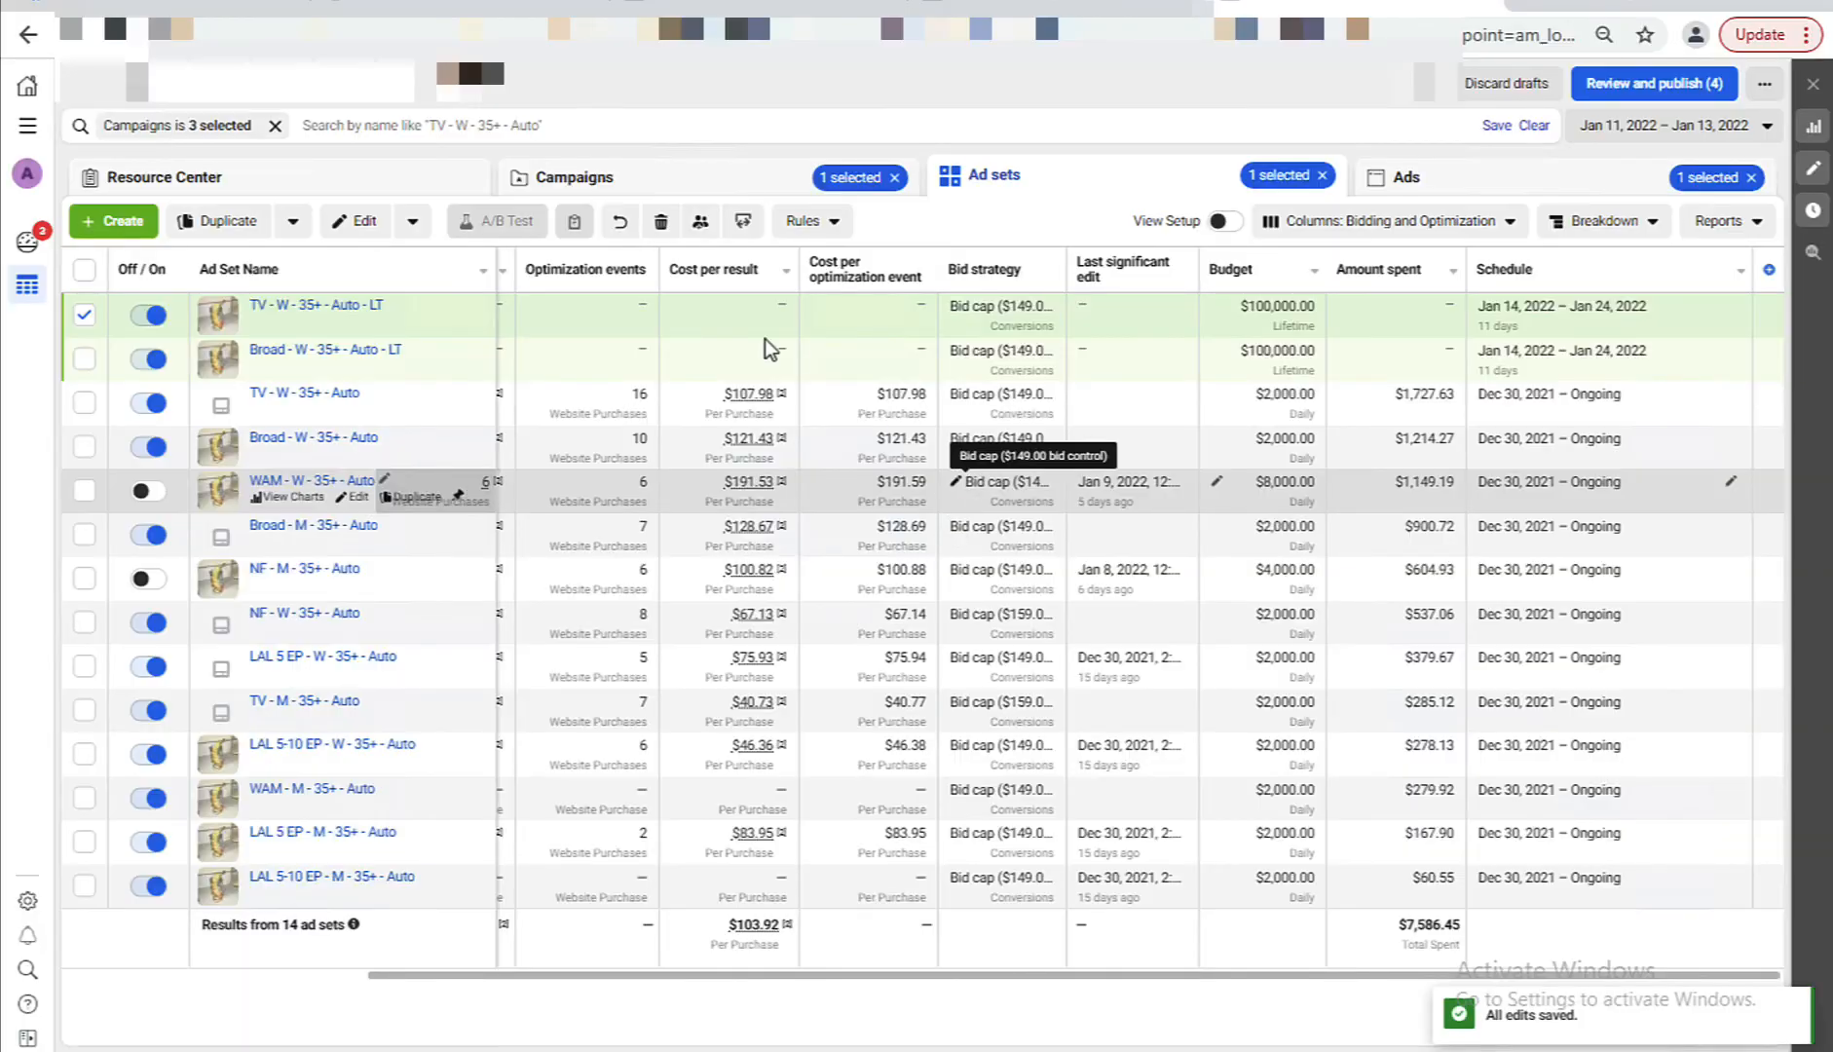
Deselect the TV - W - 35+ - Auto - LT ad set, and review and publish the two draft ad sets with their two ads.
{"action": "left_click", "coordinate": [84, 313]}
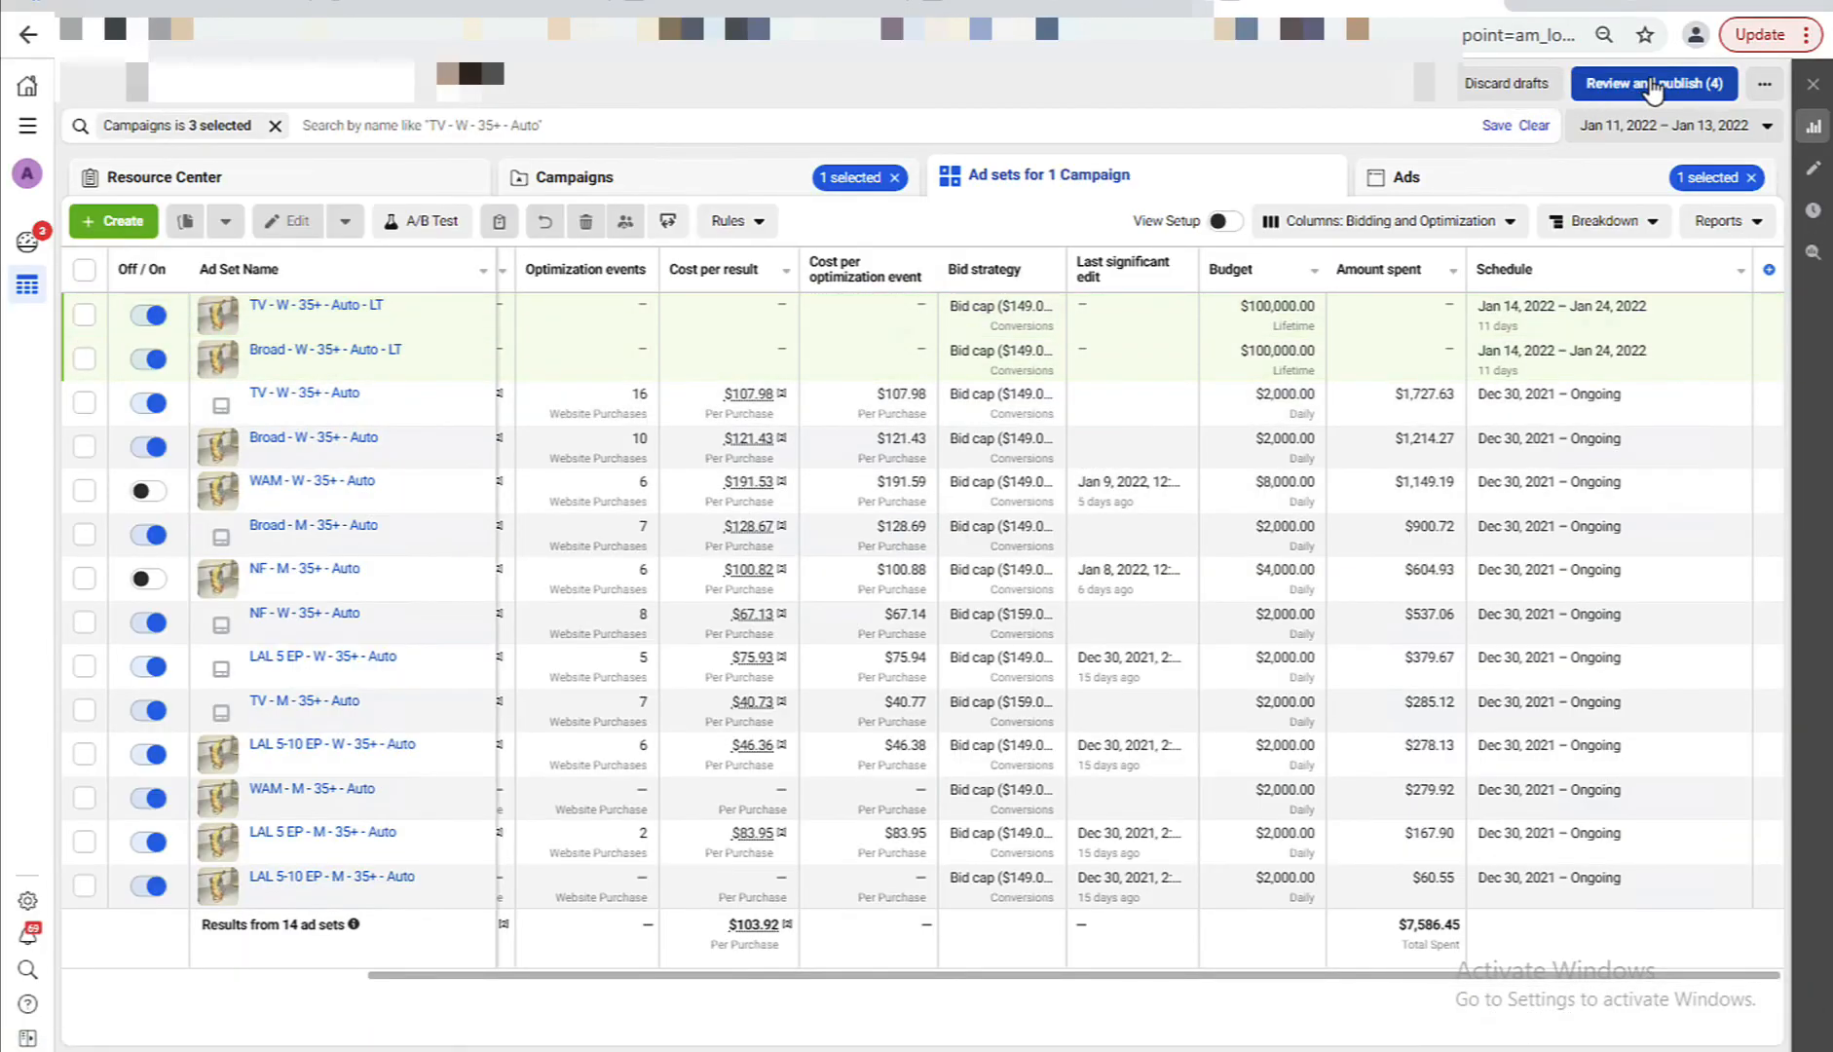
{"action": "left_click", "coordinate": [1651, 82]}
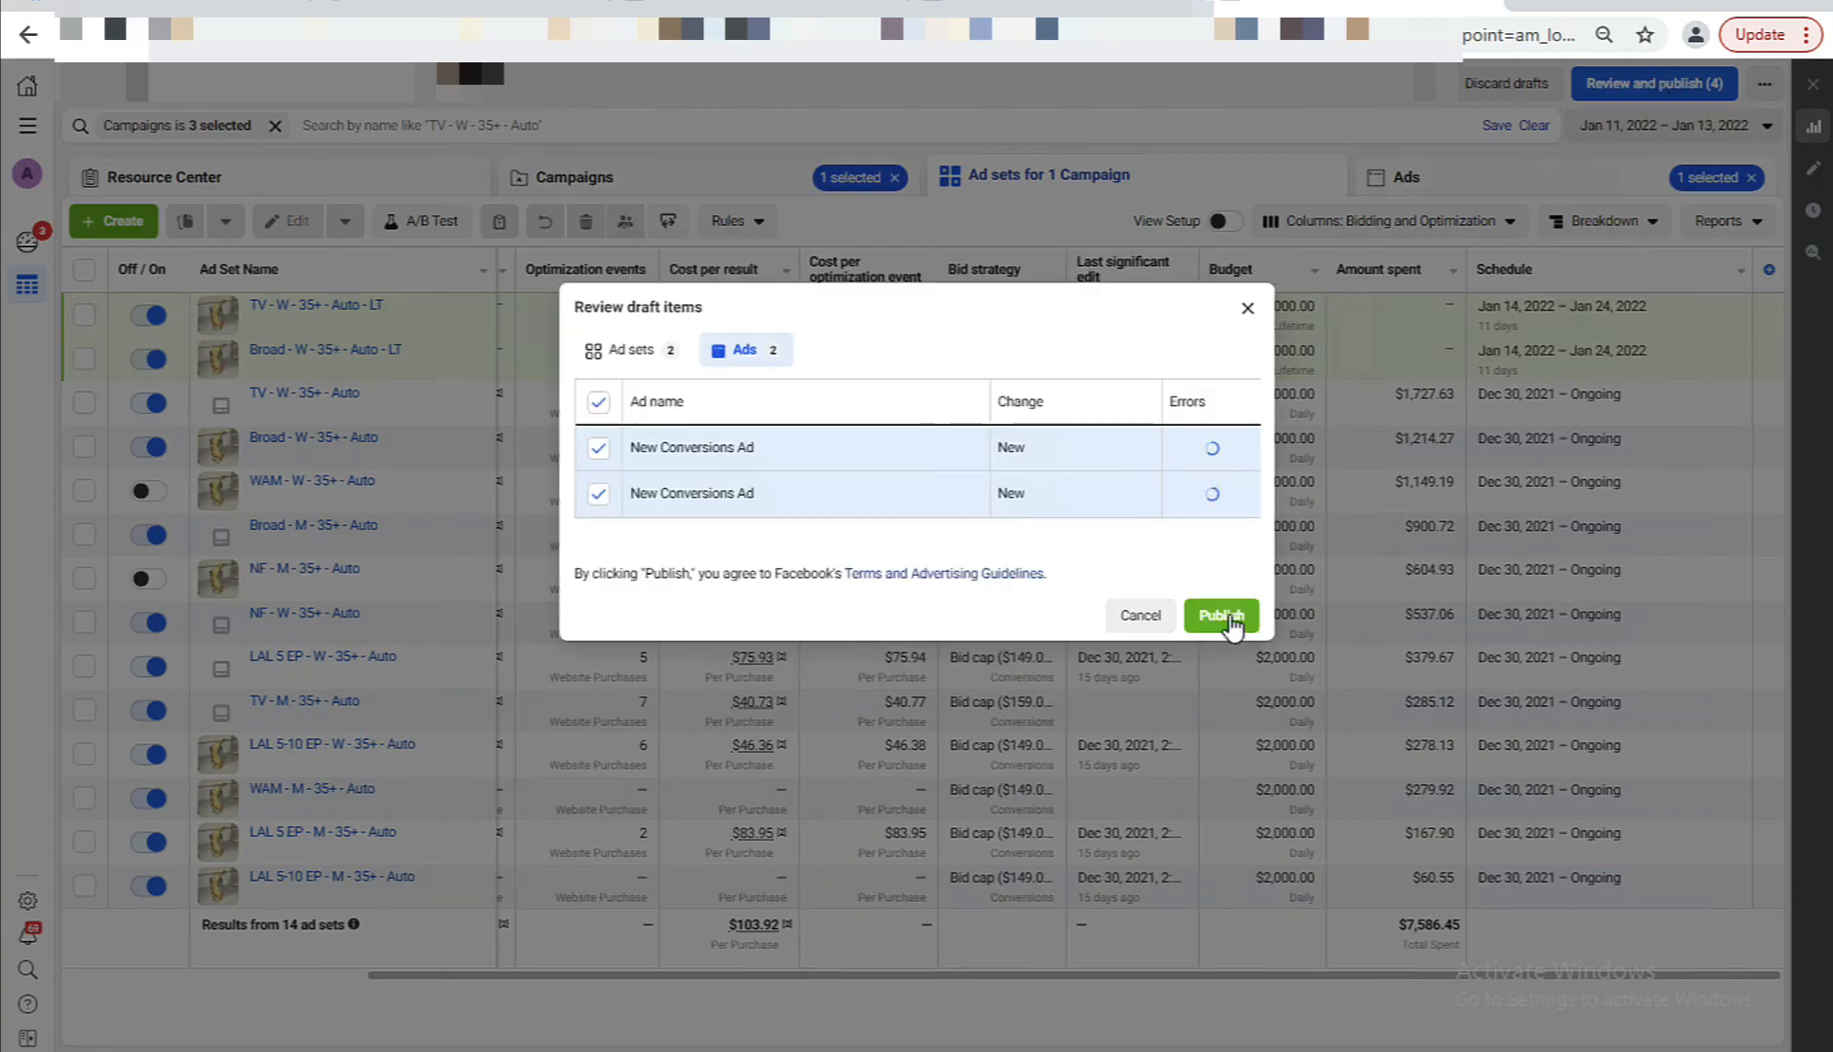
{"action": "left_click", "coordinate": [1227, 615]}
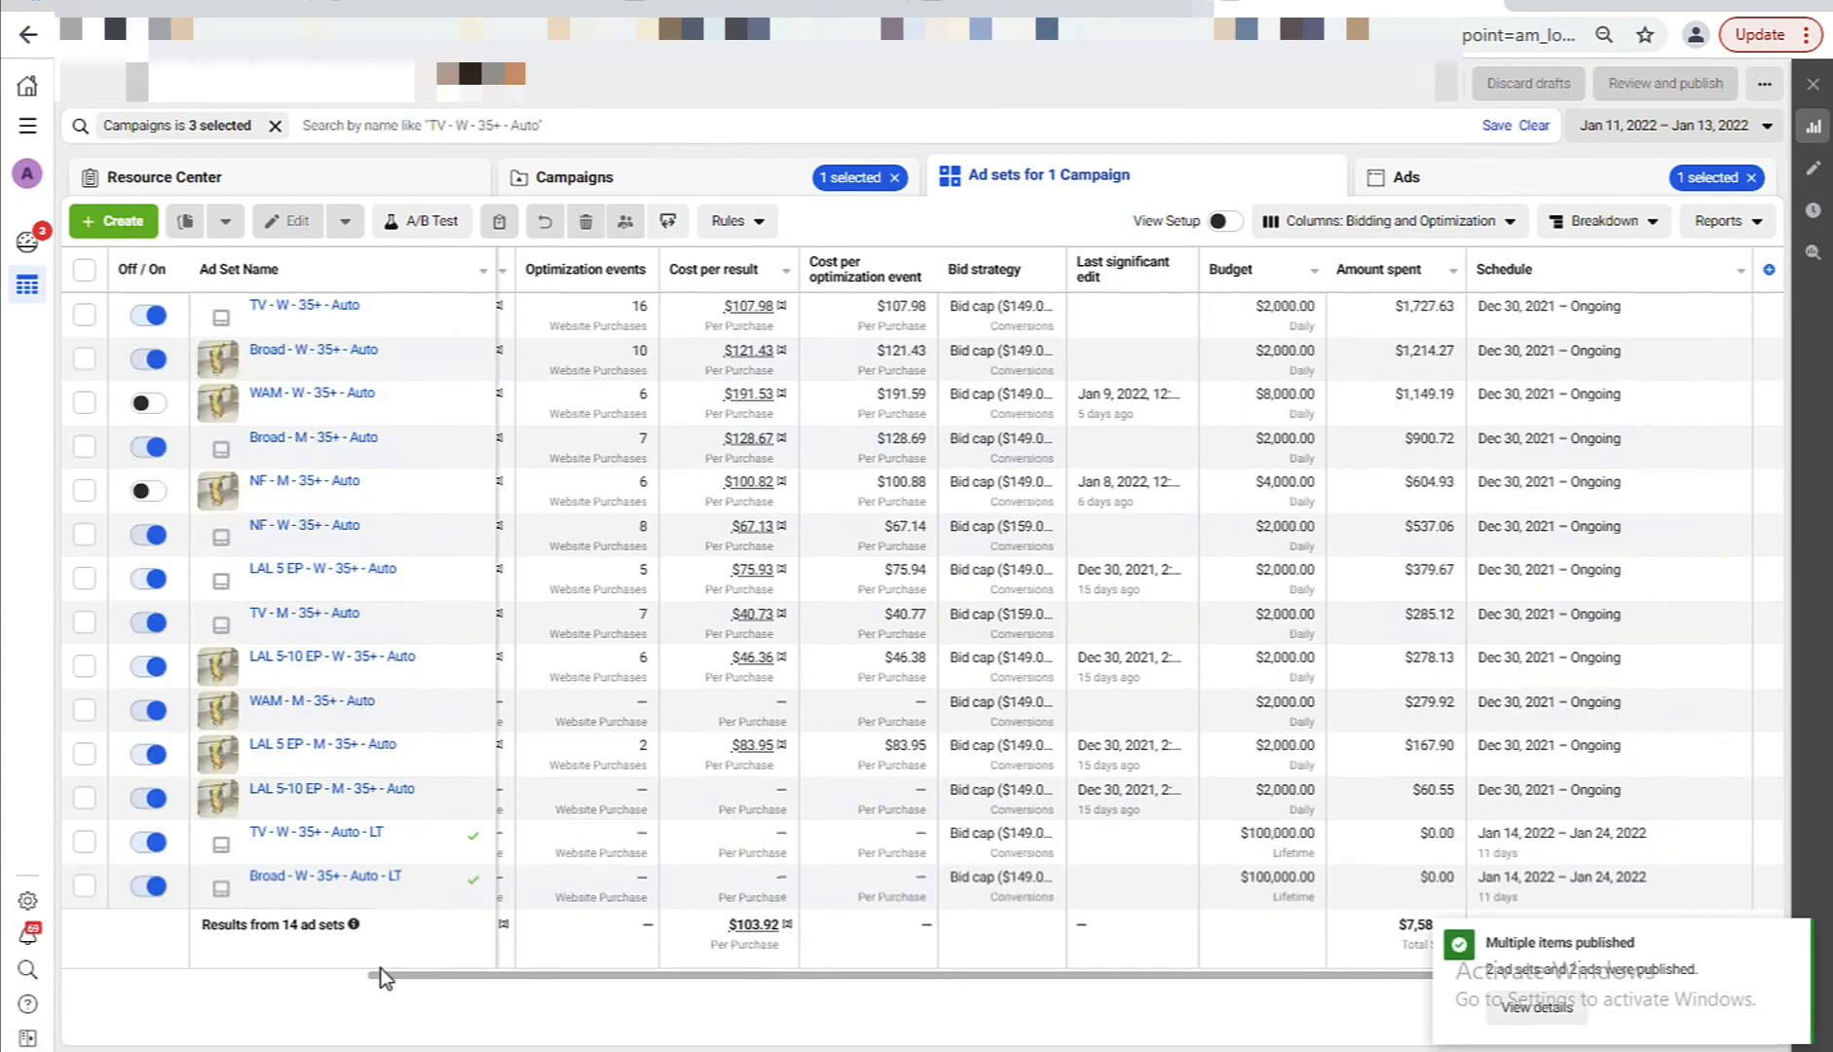
Switch to the tracker and group its report with the T1:Campaign name - T2:Adset name preset.
{"action": "left_click", "coordinate": [97, 1049]}
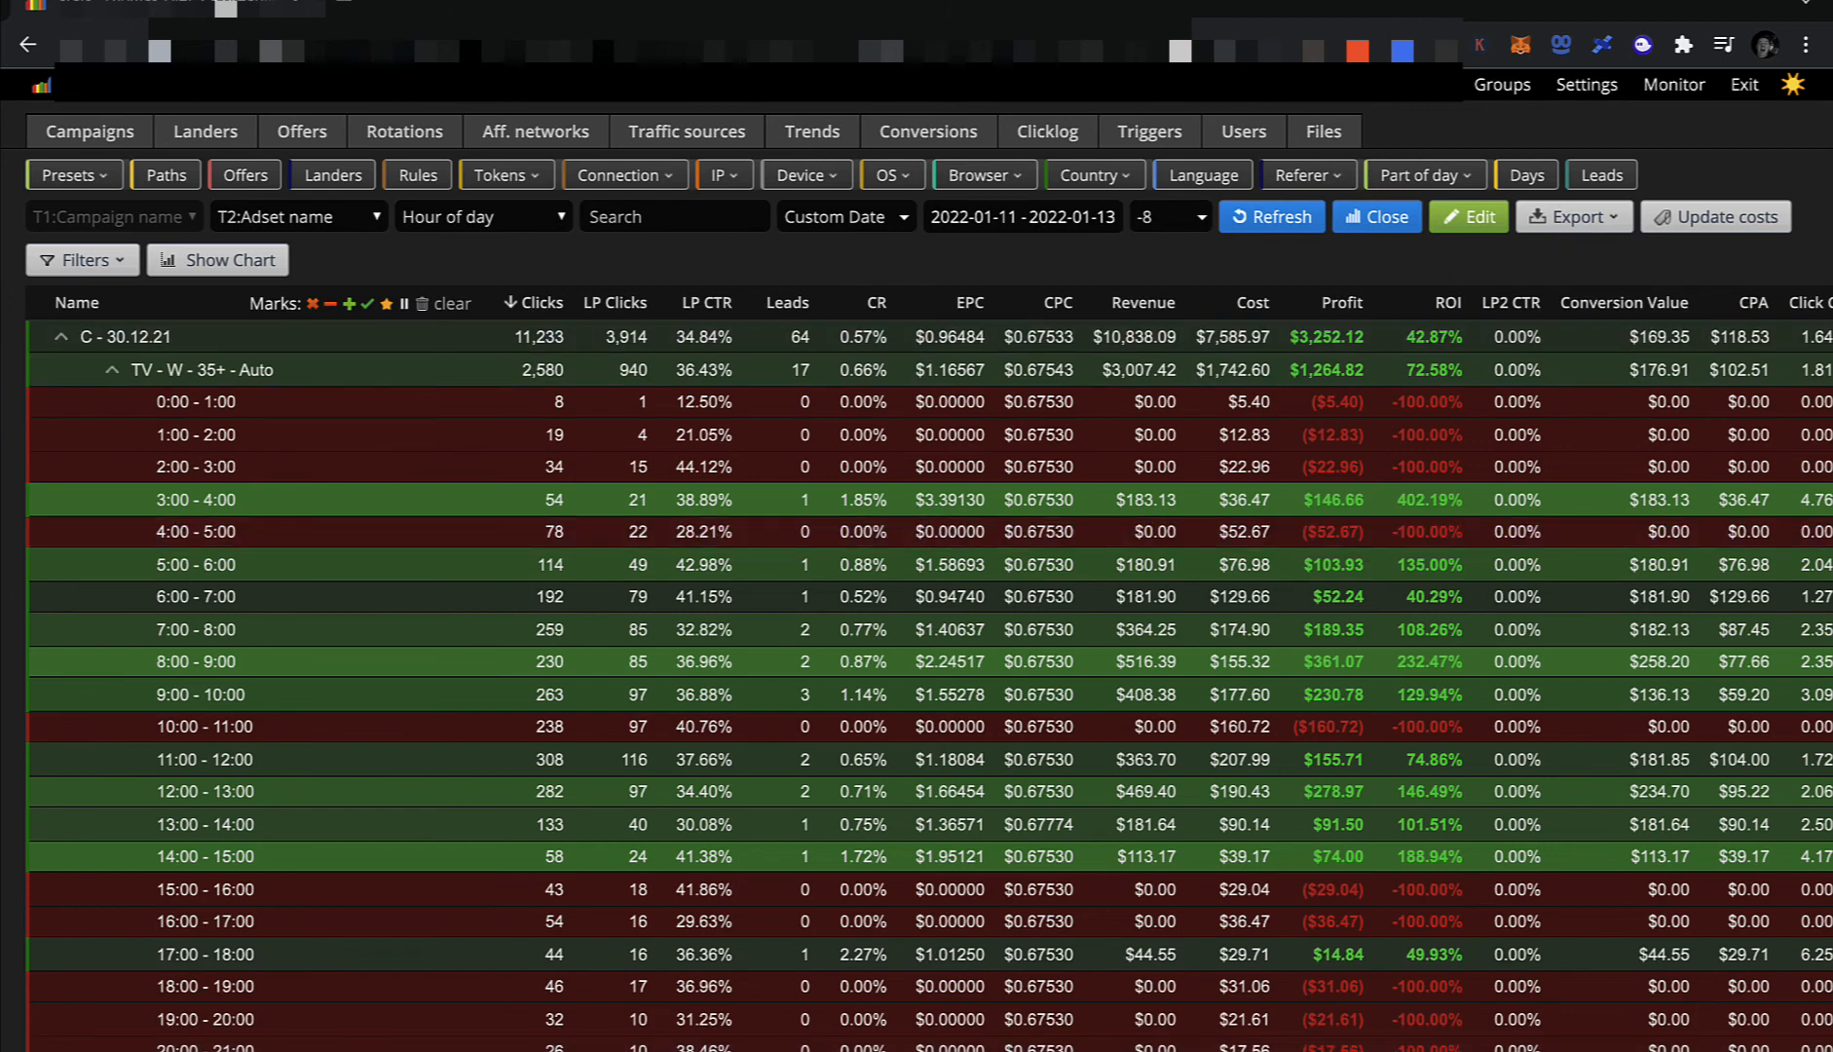
{"action": "left_click", "coordinate": [71, 177]}
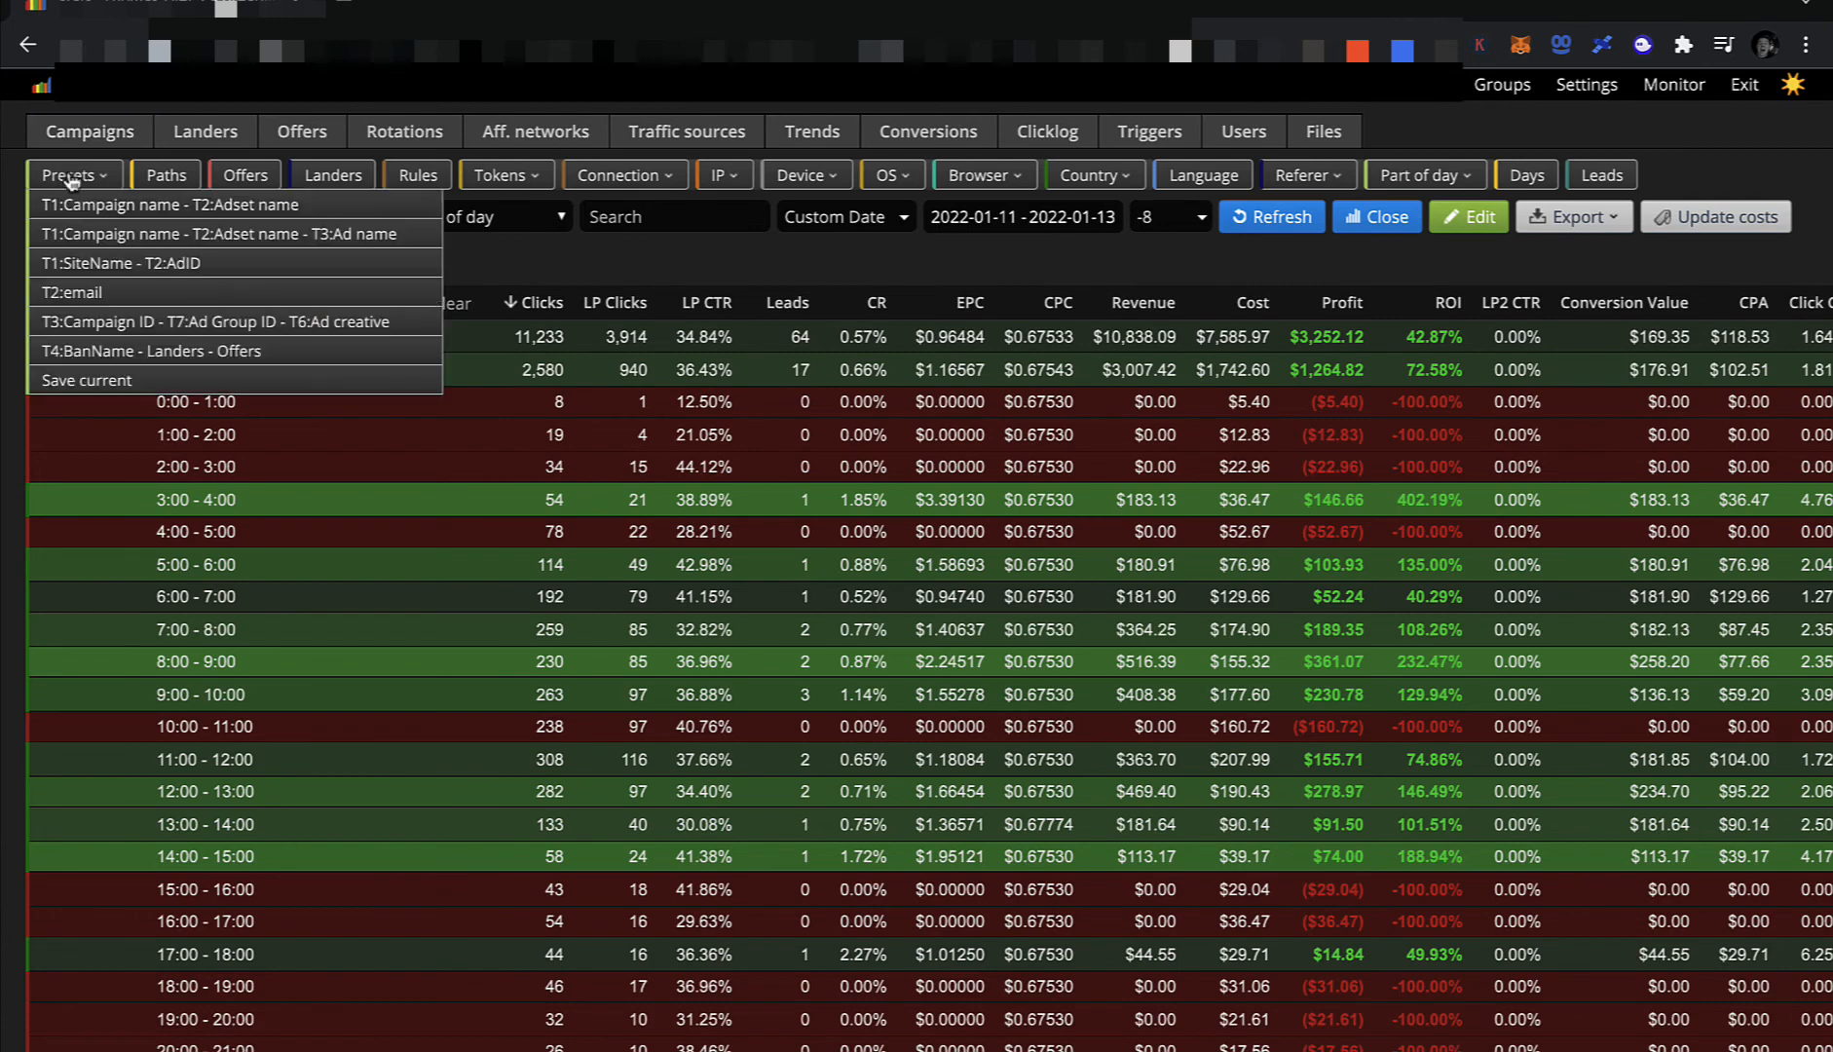
{"action": "left_click", "coordinate": [88, 204]}
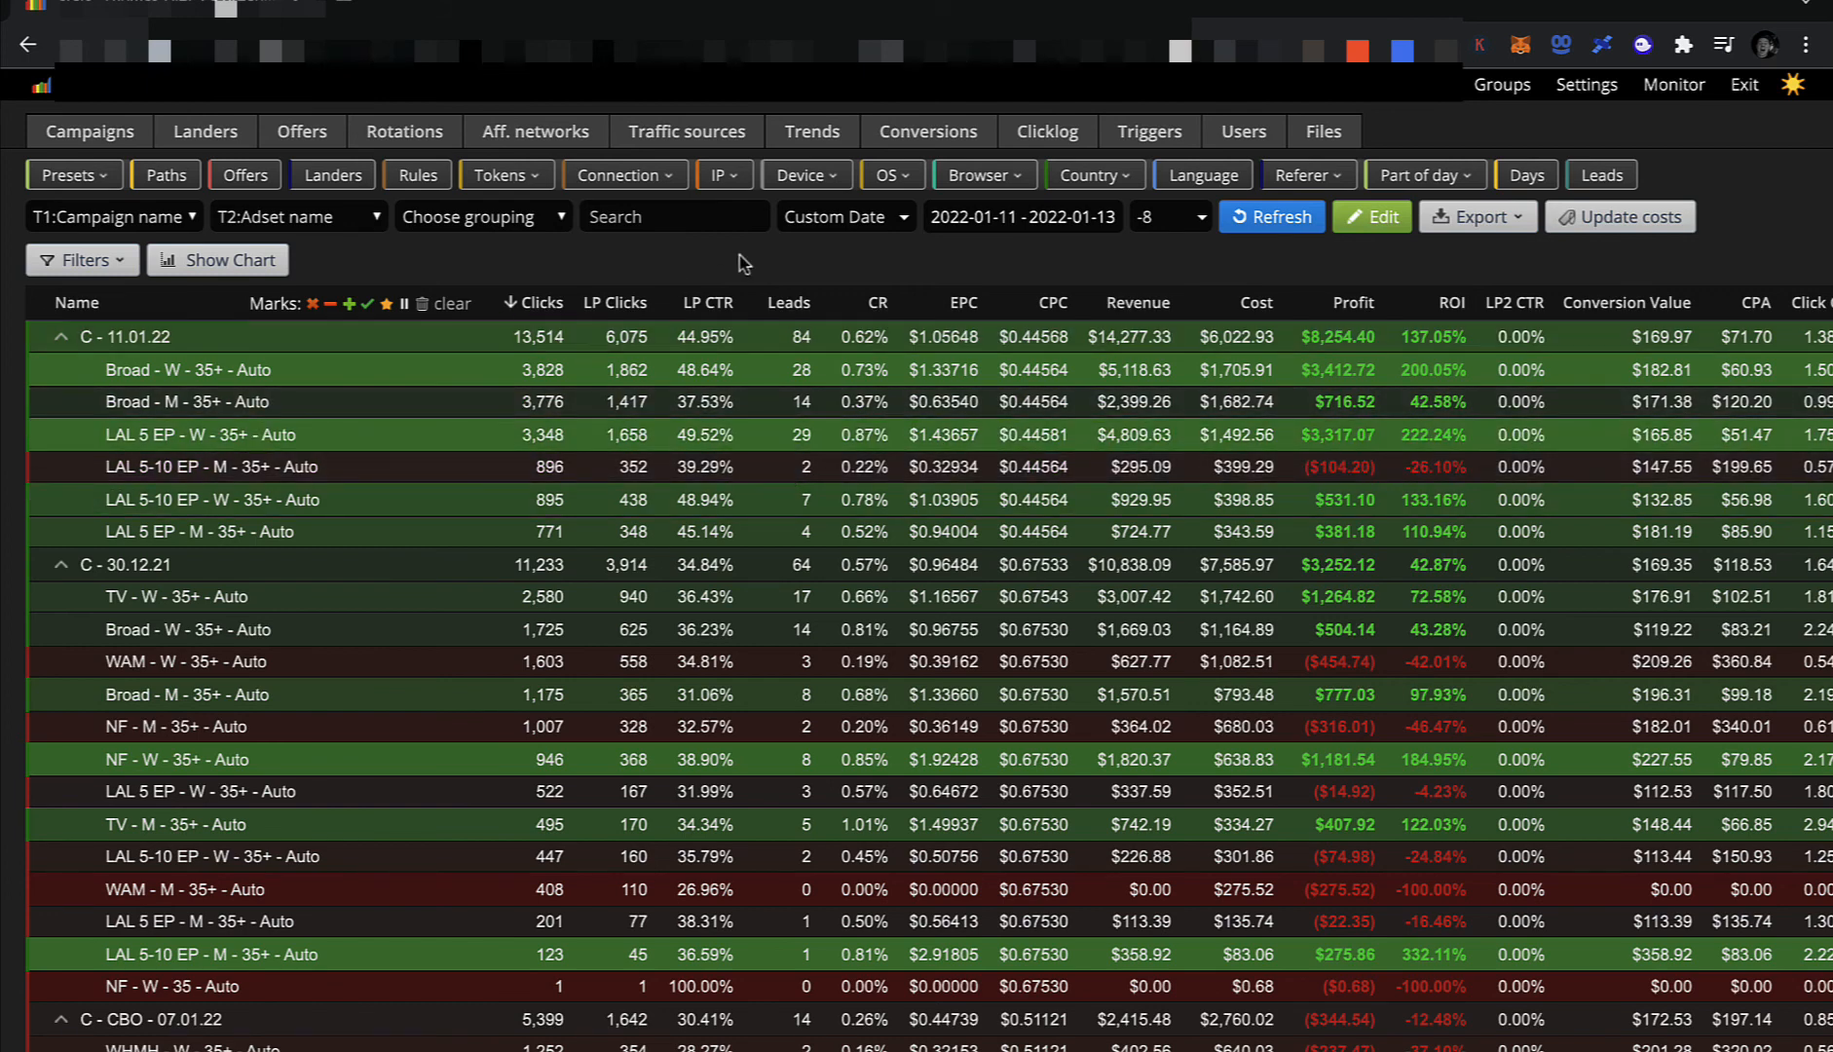
Show the campaign and ad set report for All Time.
{"action": "left_click", "coordinate": [1033, 219]}
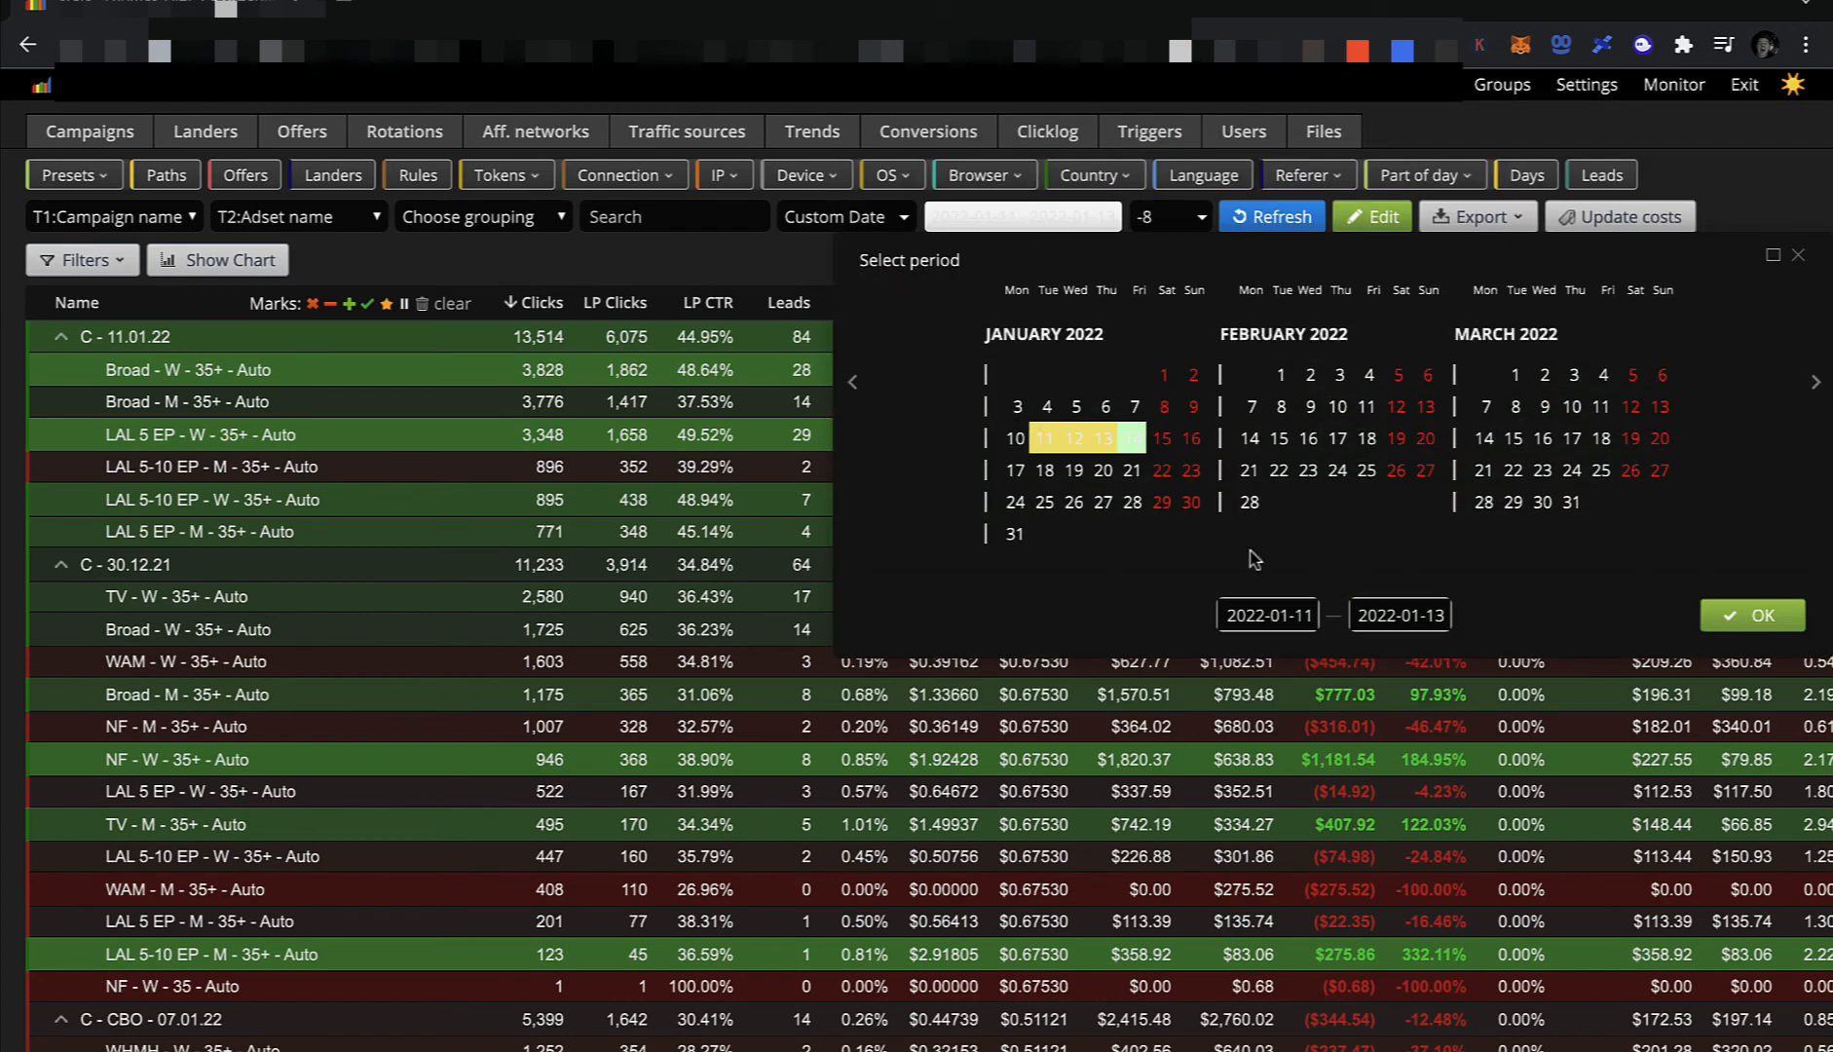
{"action": "left_click", "coordinate": [776, 255]}
{"action": "left_click", "coordinate": [843, 222]}
{"action": "left_click", "coordinate": [844, 227]}
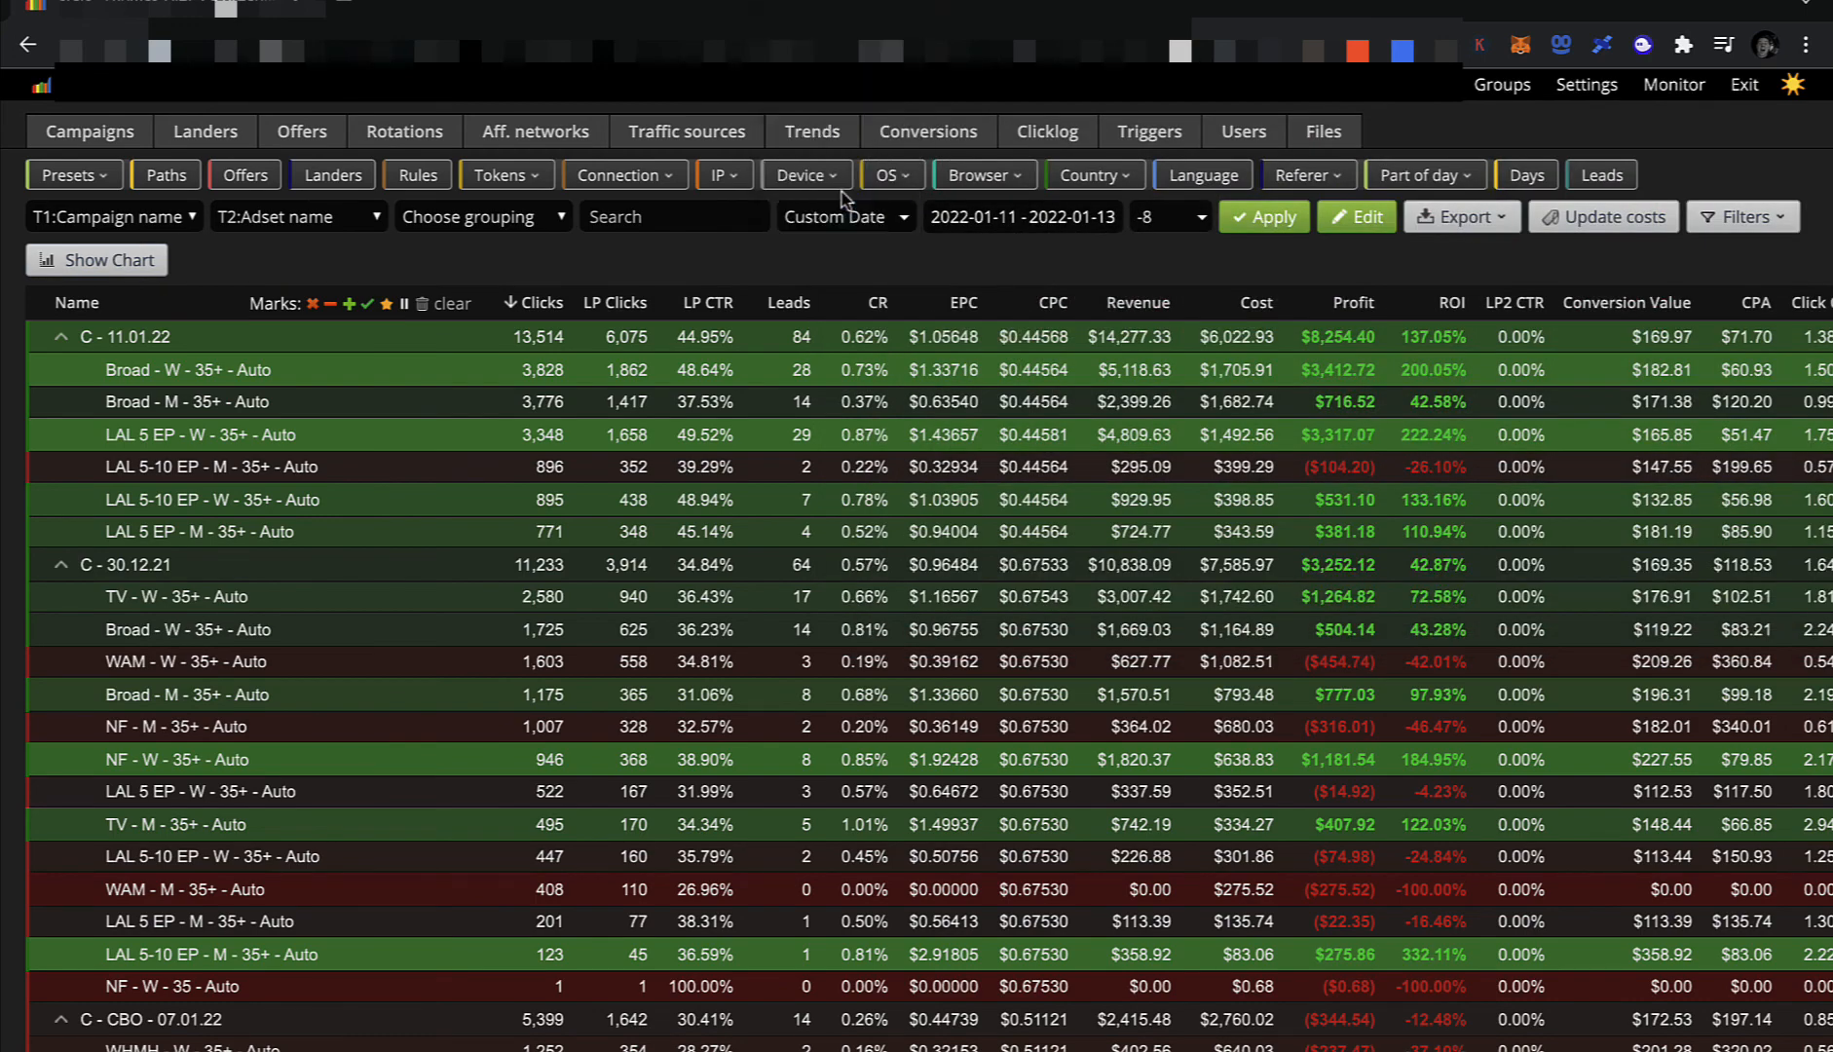
{"action": "left_click", "coordinate": [843, 217]}
{"action": "left_click", "coordinate": [840, 188]}
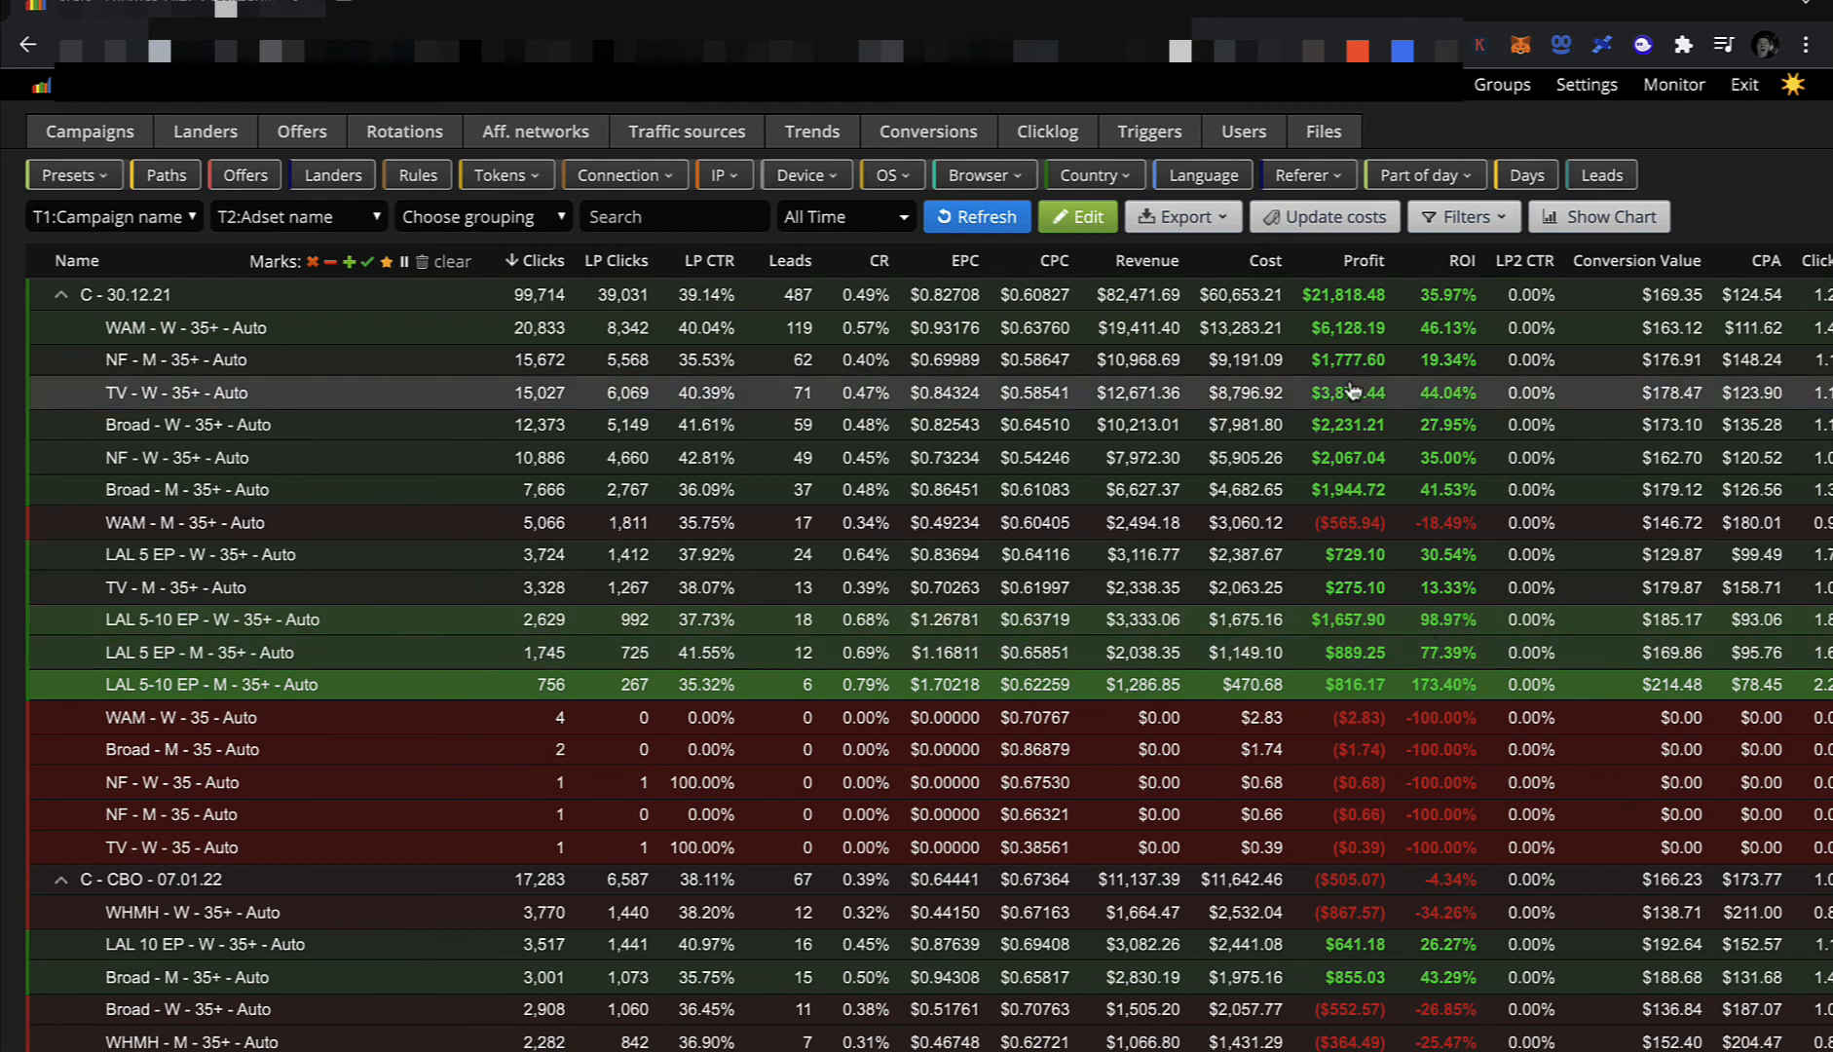
Limit the campaign and ad set report to the custom date range 2022-01-11 to 2022-01-13.
{"action": "left_click", "coordinate": [857, 221]}
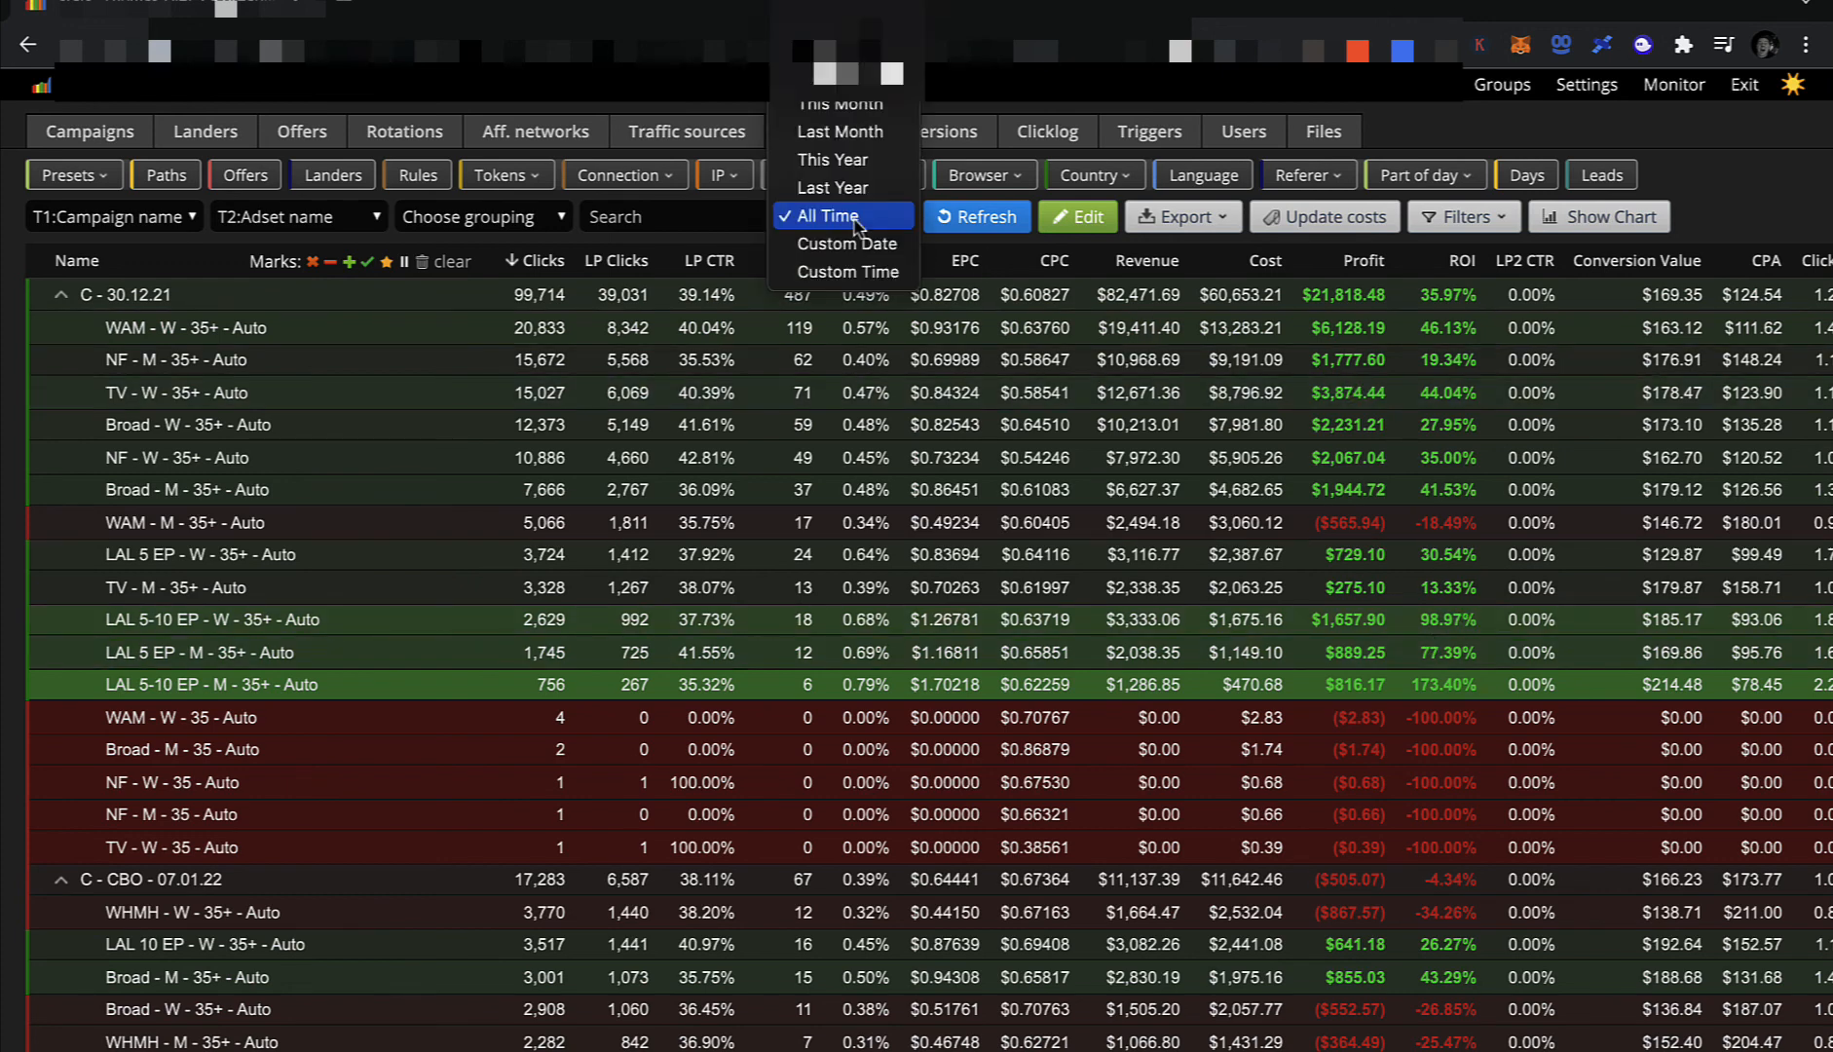
{"action": "left_click", "coordinate": [846, 245]}
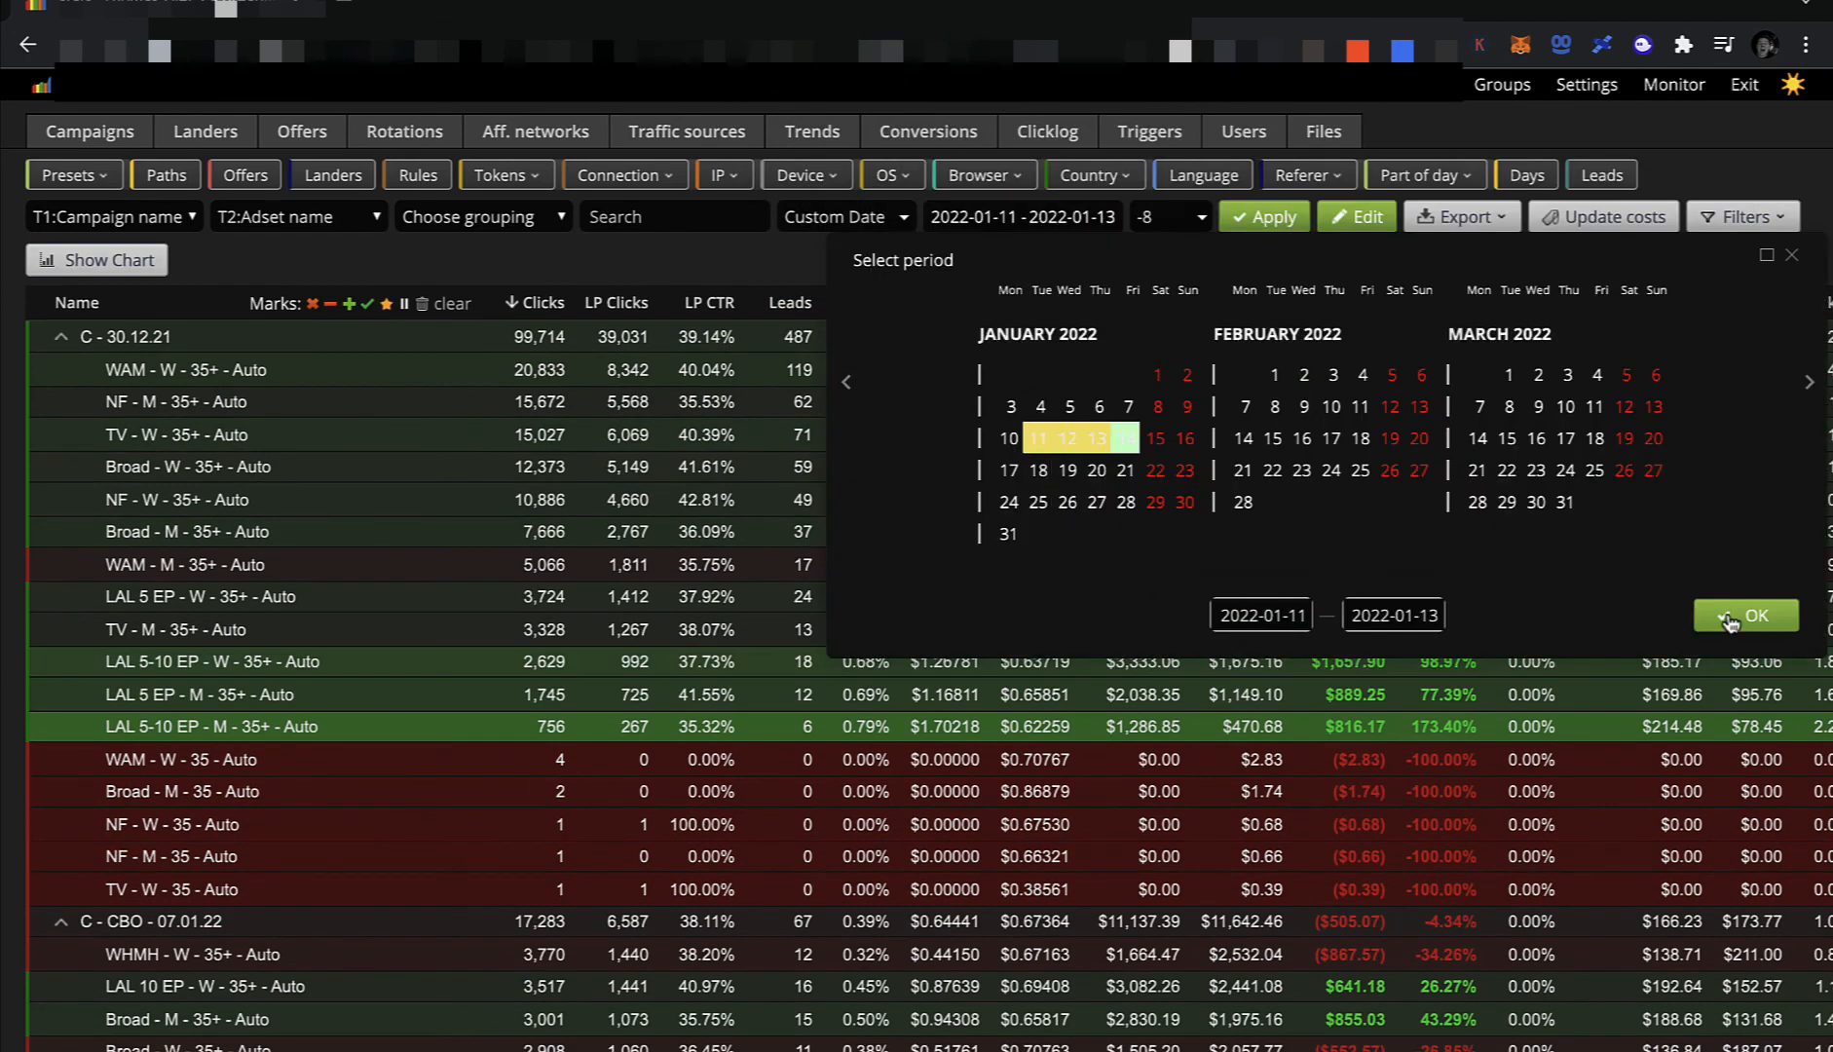
{"action": "left_click", "coordinate": [1726, 617]}
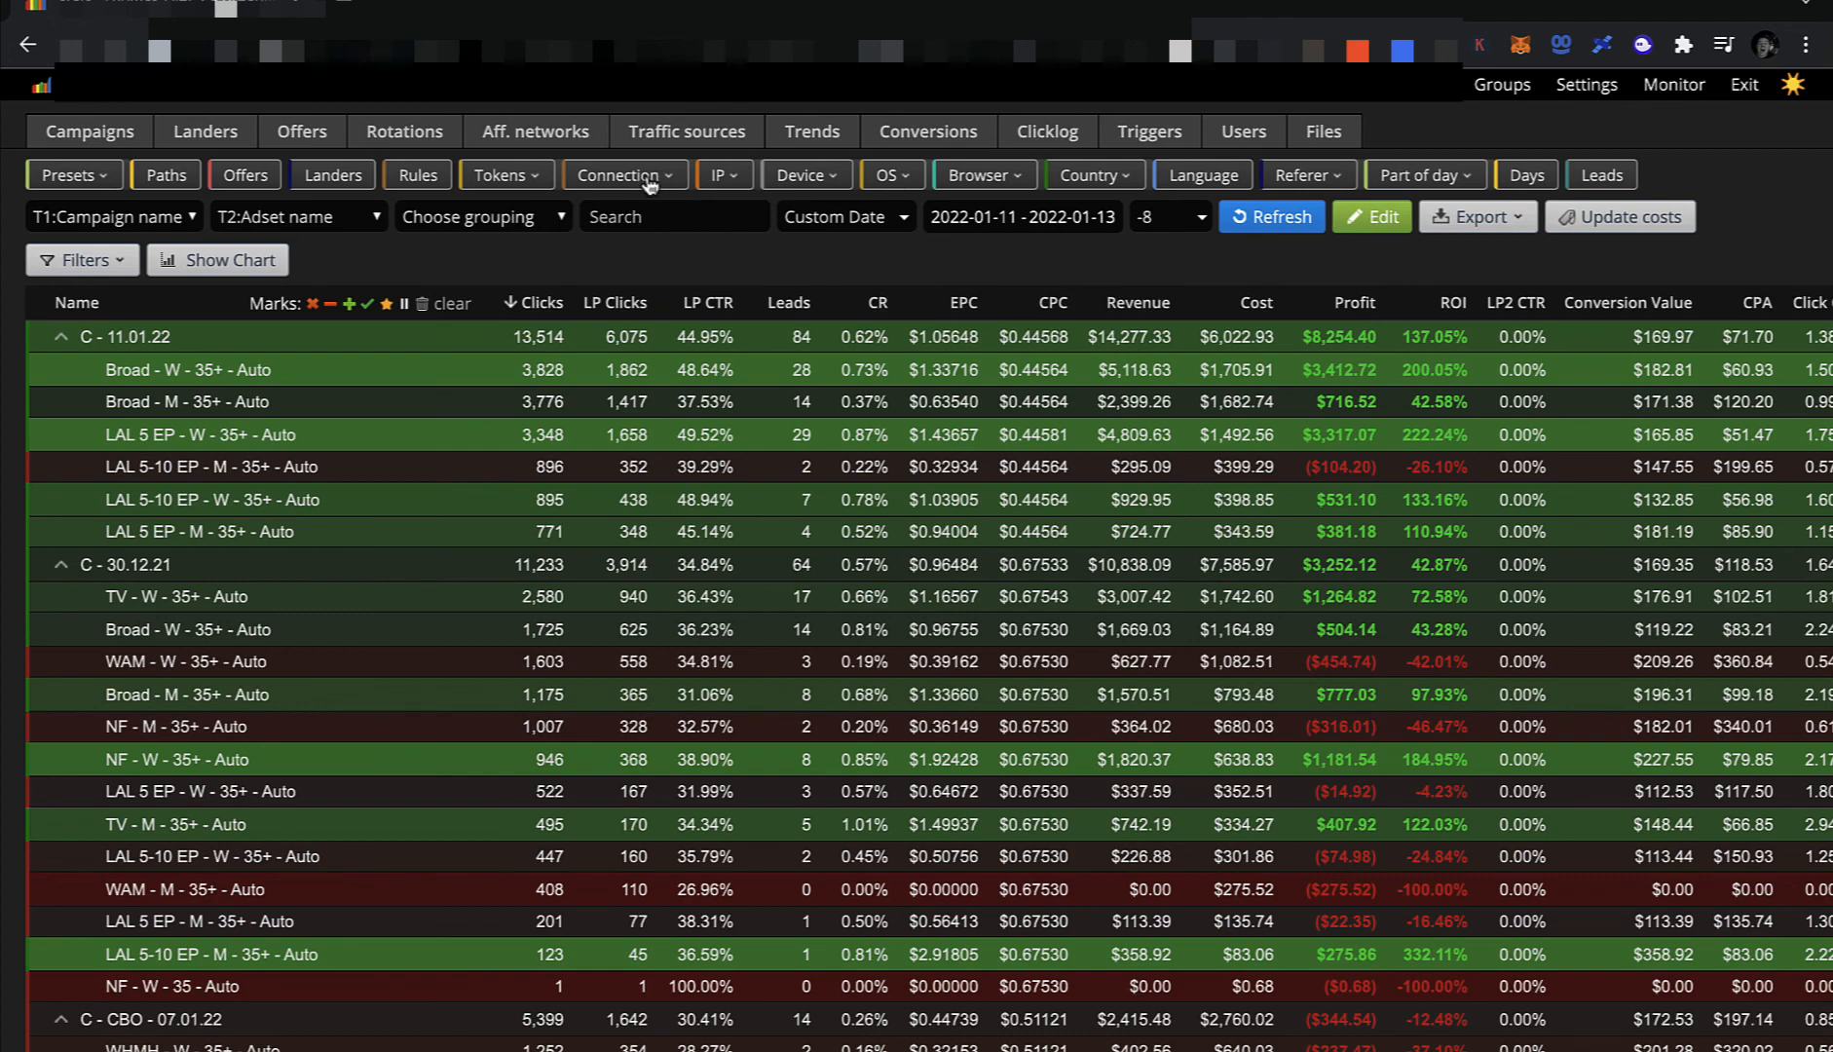
Group the report by Landers and extend its period to All Time.
{"action": "left_click", "coordinate": [305, 183]}
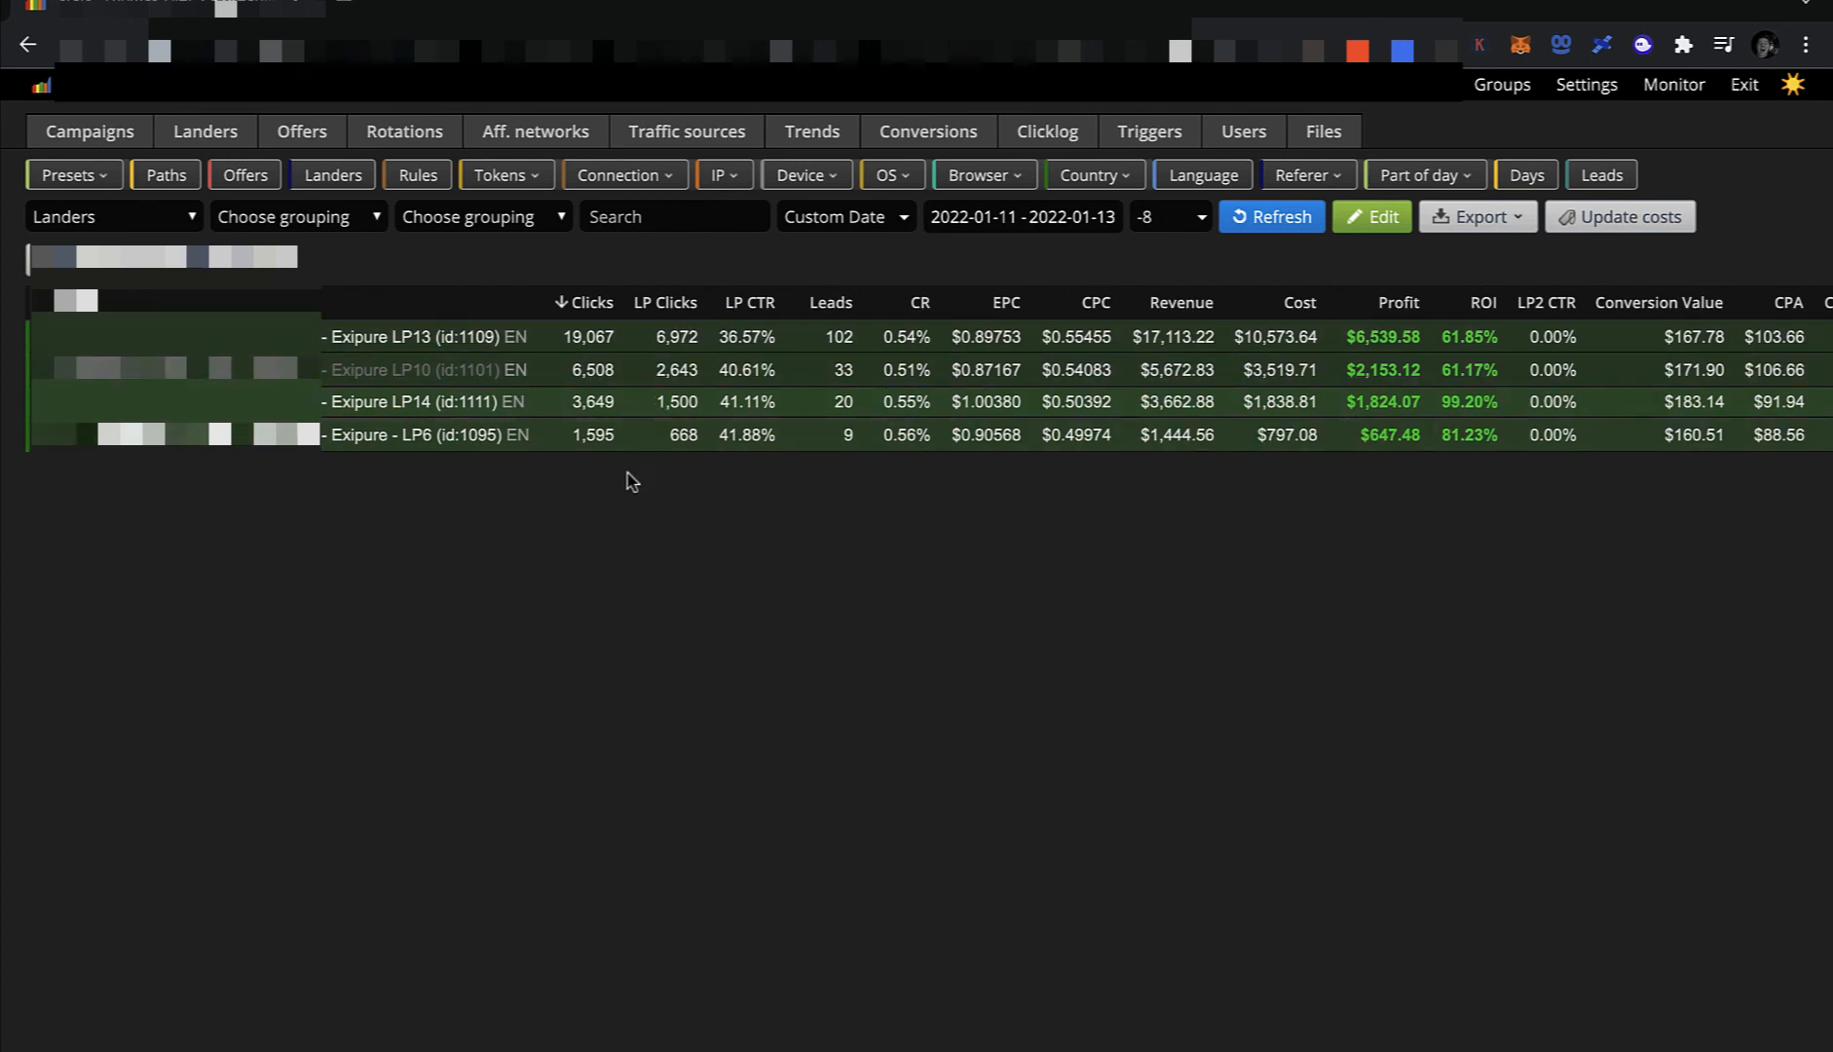
{"action": "left_click", "coordinate": [878, 226]}
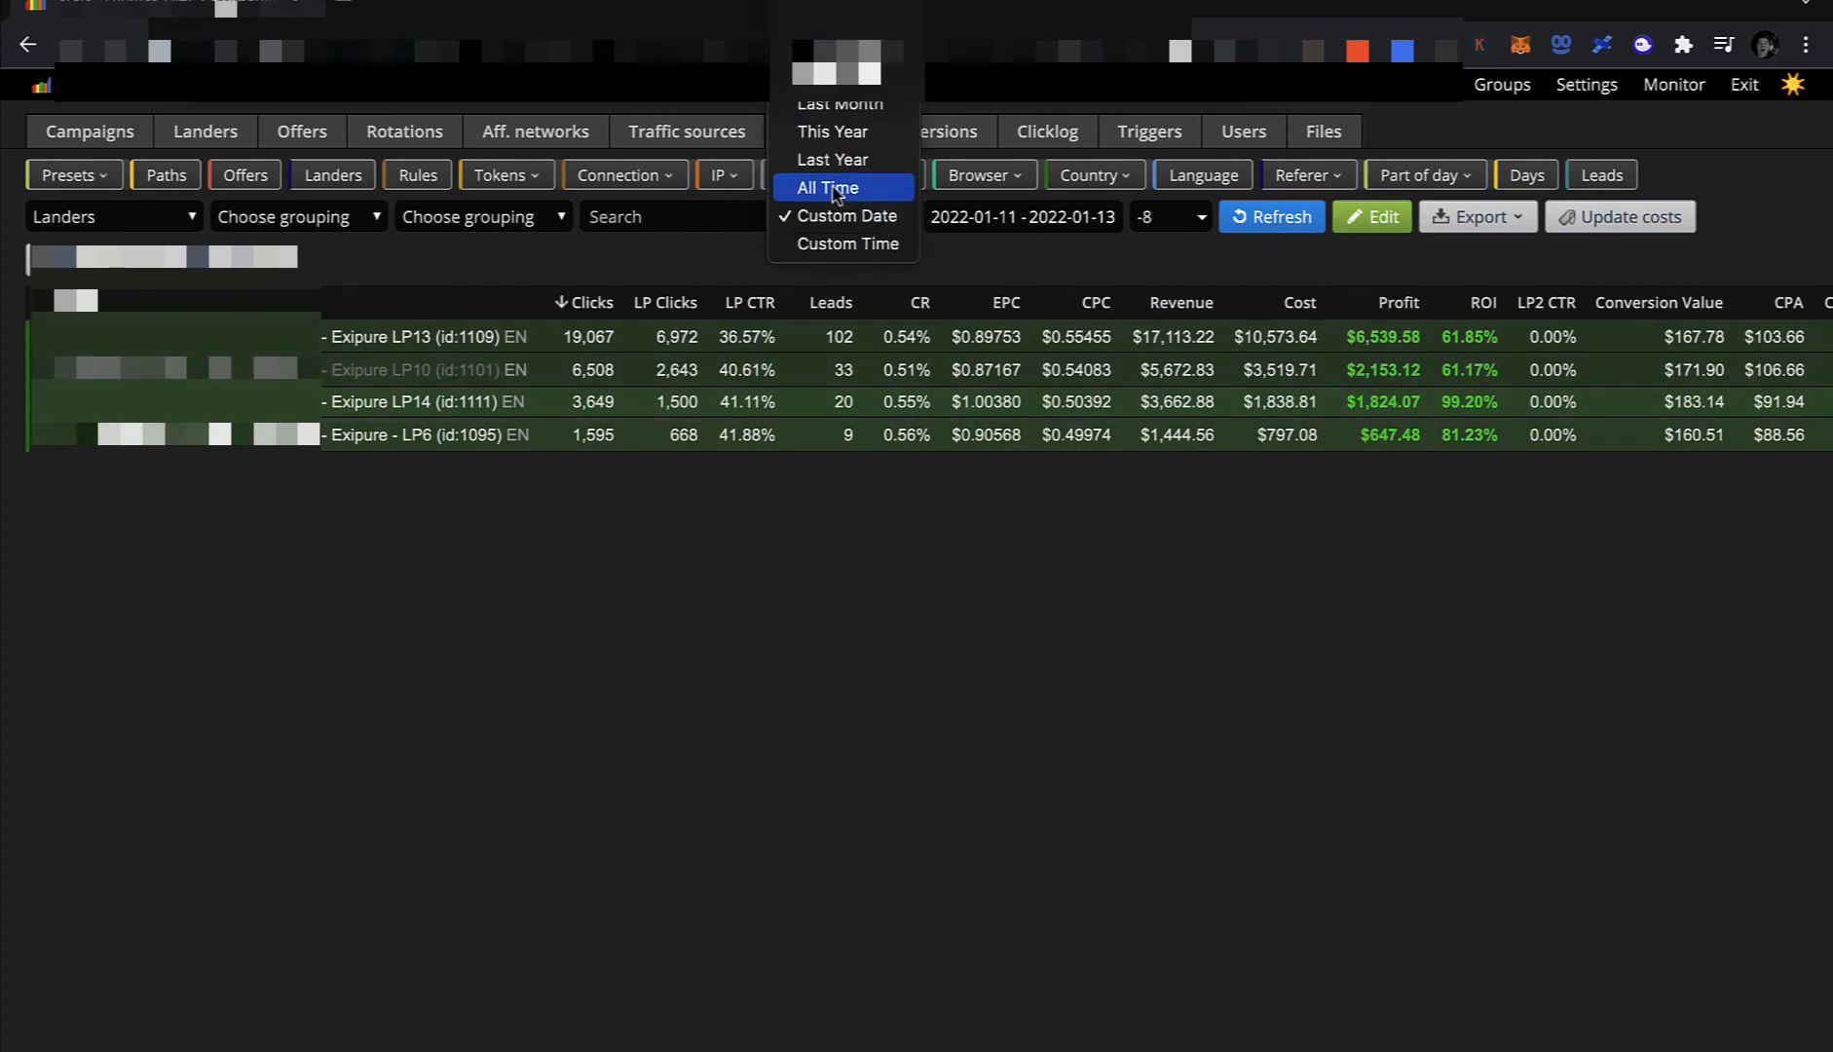
{"action": "left_click", "coordinate": [847, 188]}
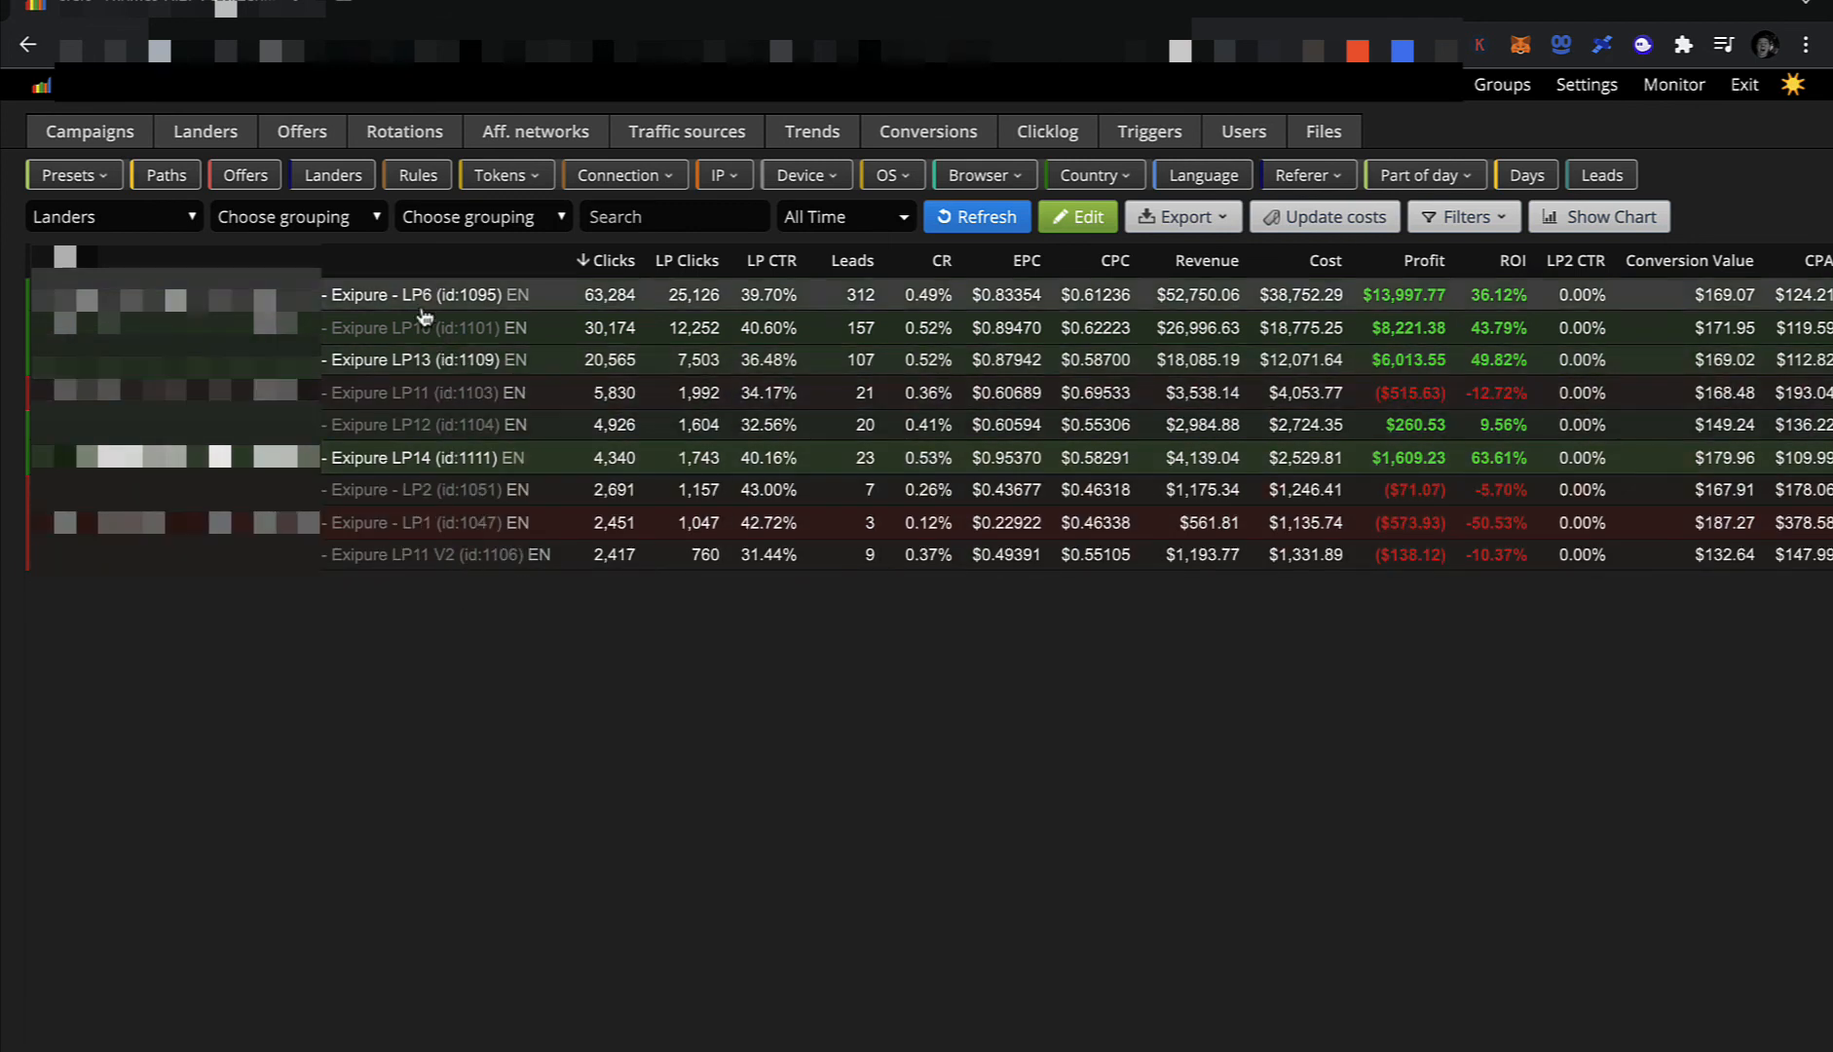
Compare the all-time performance of the Exipure landers, highlighting individual rows and clearing the selection.
{"action": "left_click", "coordinate": [409, 523]}
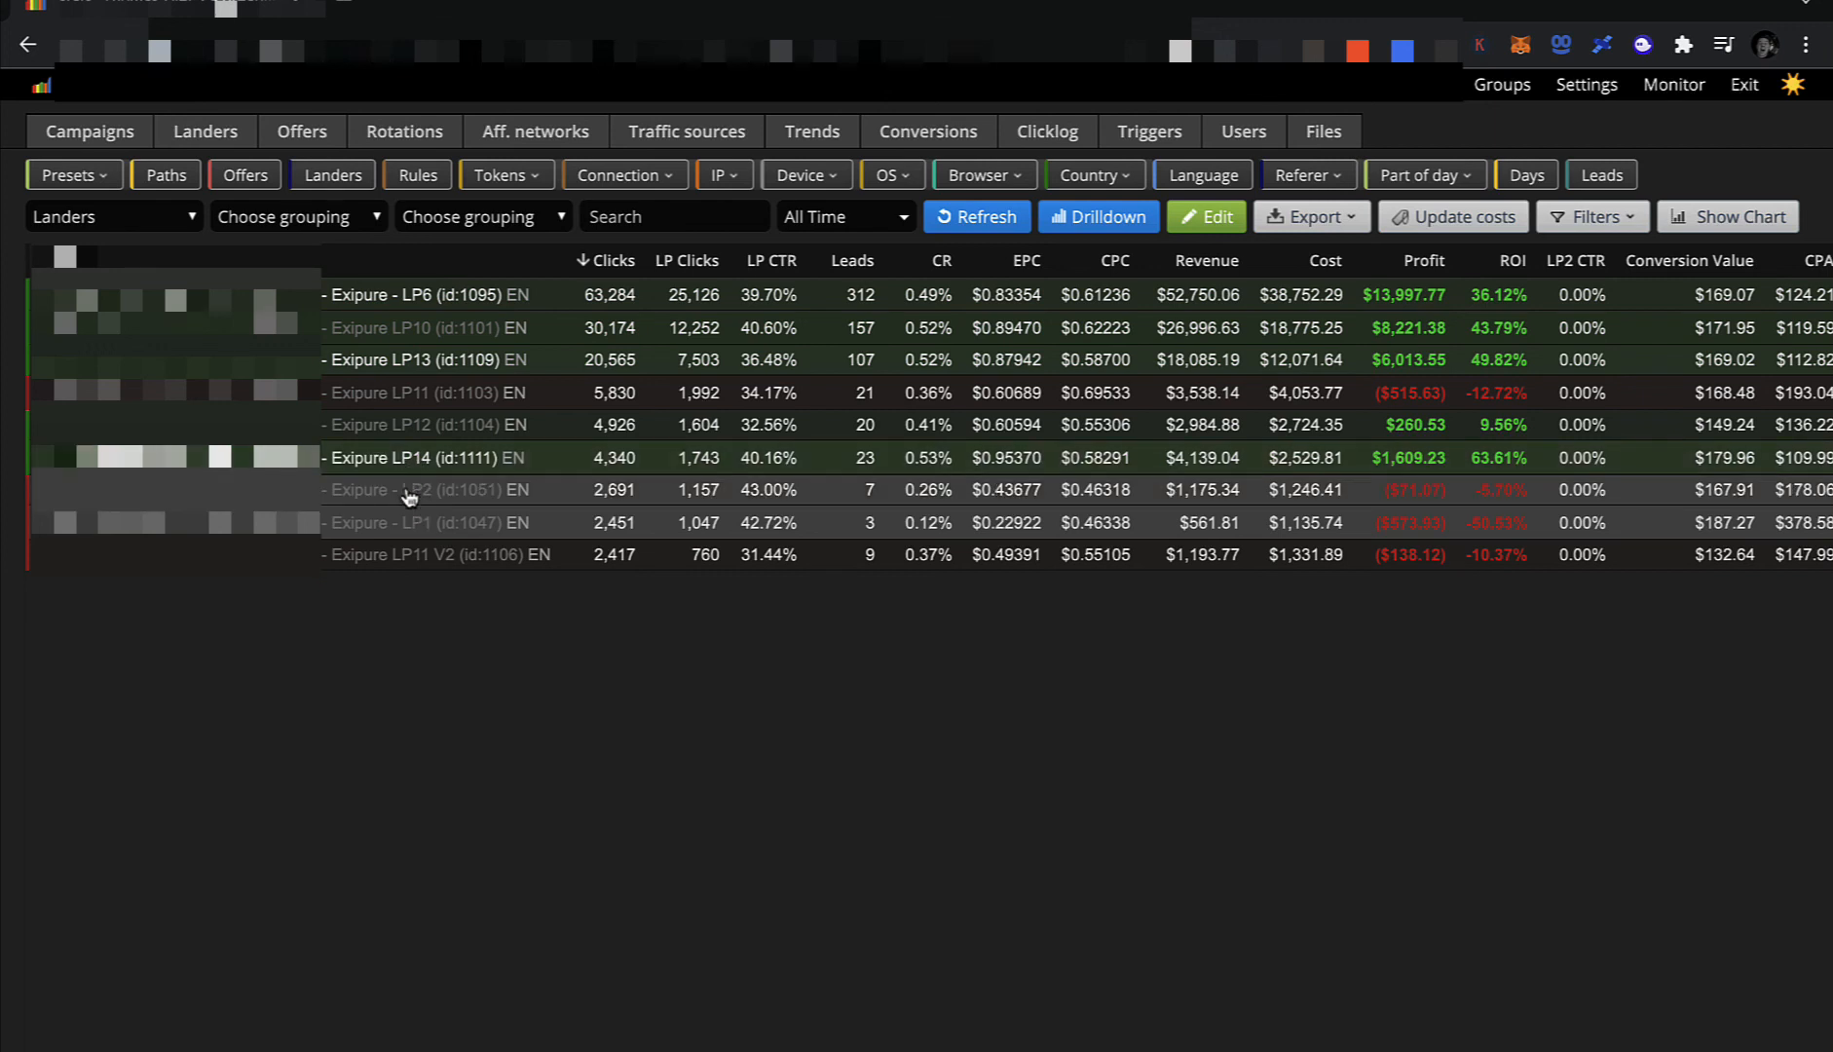
{"action": "left_click", "coordinate": [405, 528]}
{"action": "left_click", "coordinate": [409, 523]}
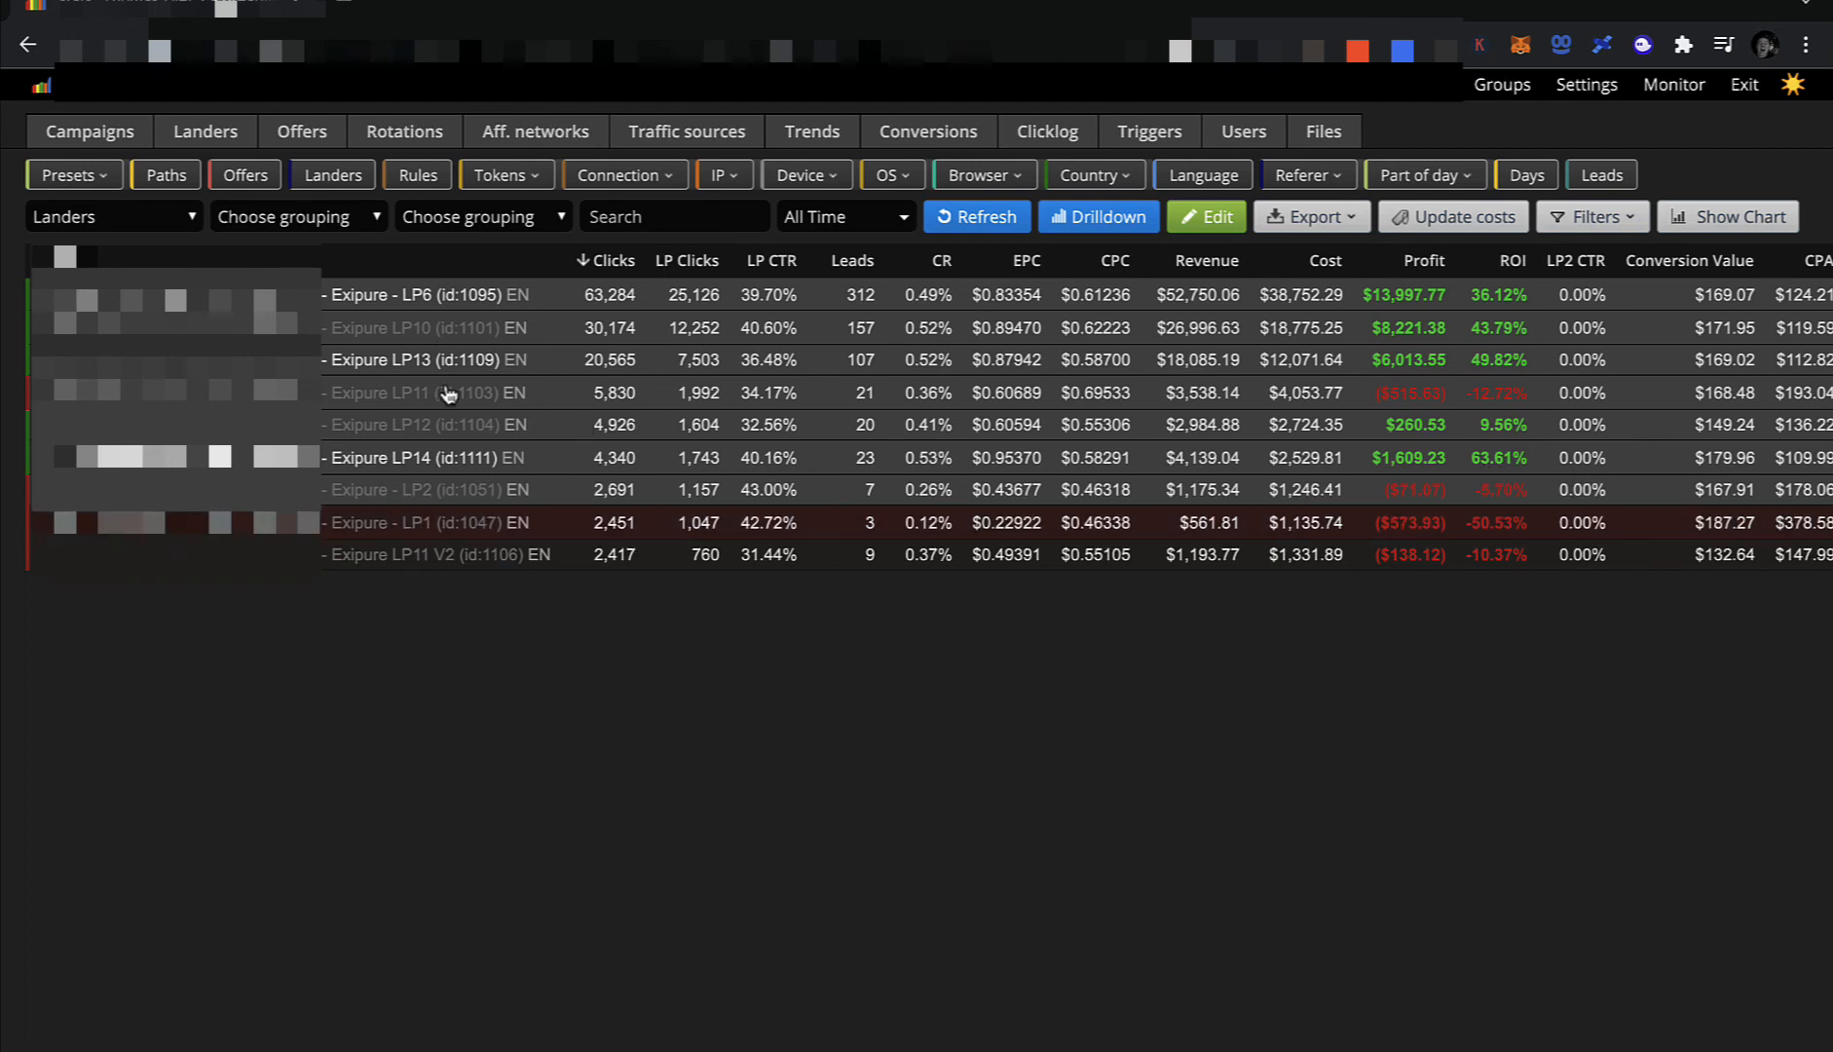
{"action": "left_click", "coordinate": [409, 297]}
{"action": "left_click", "coordinate": [370, 333]}
{"action": "left_click", "coordinate": [368, 358]}
{"action": "left_click", "coordinate": [326, 404]}
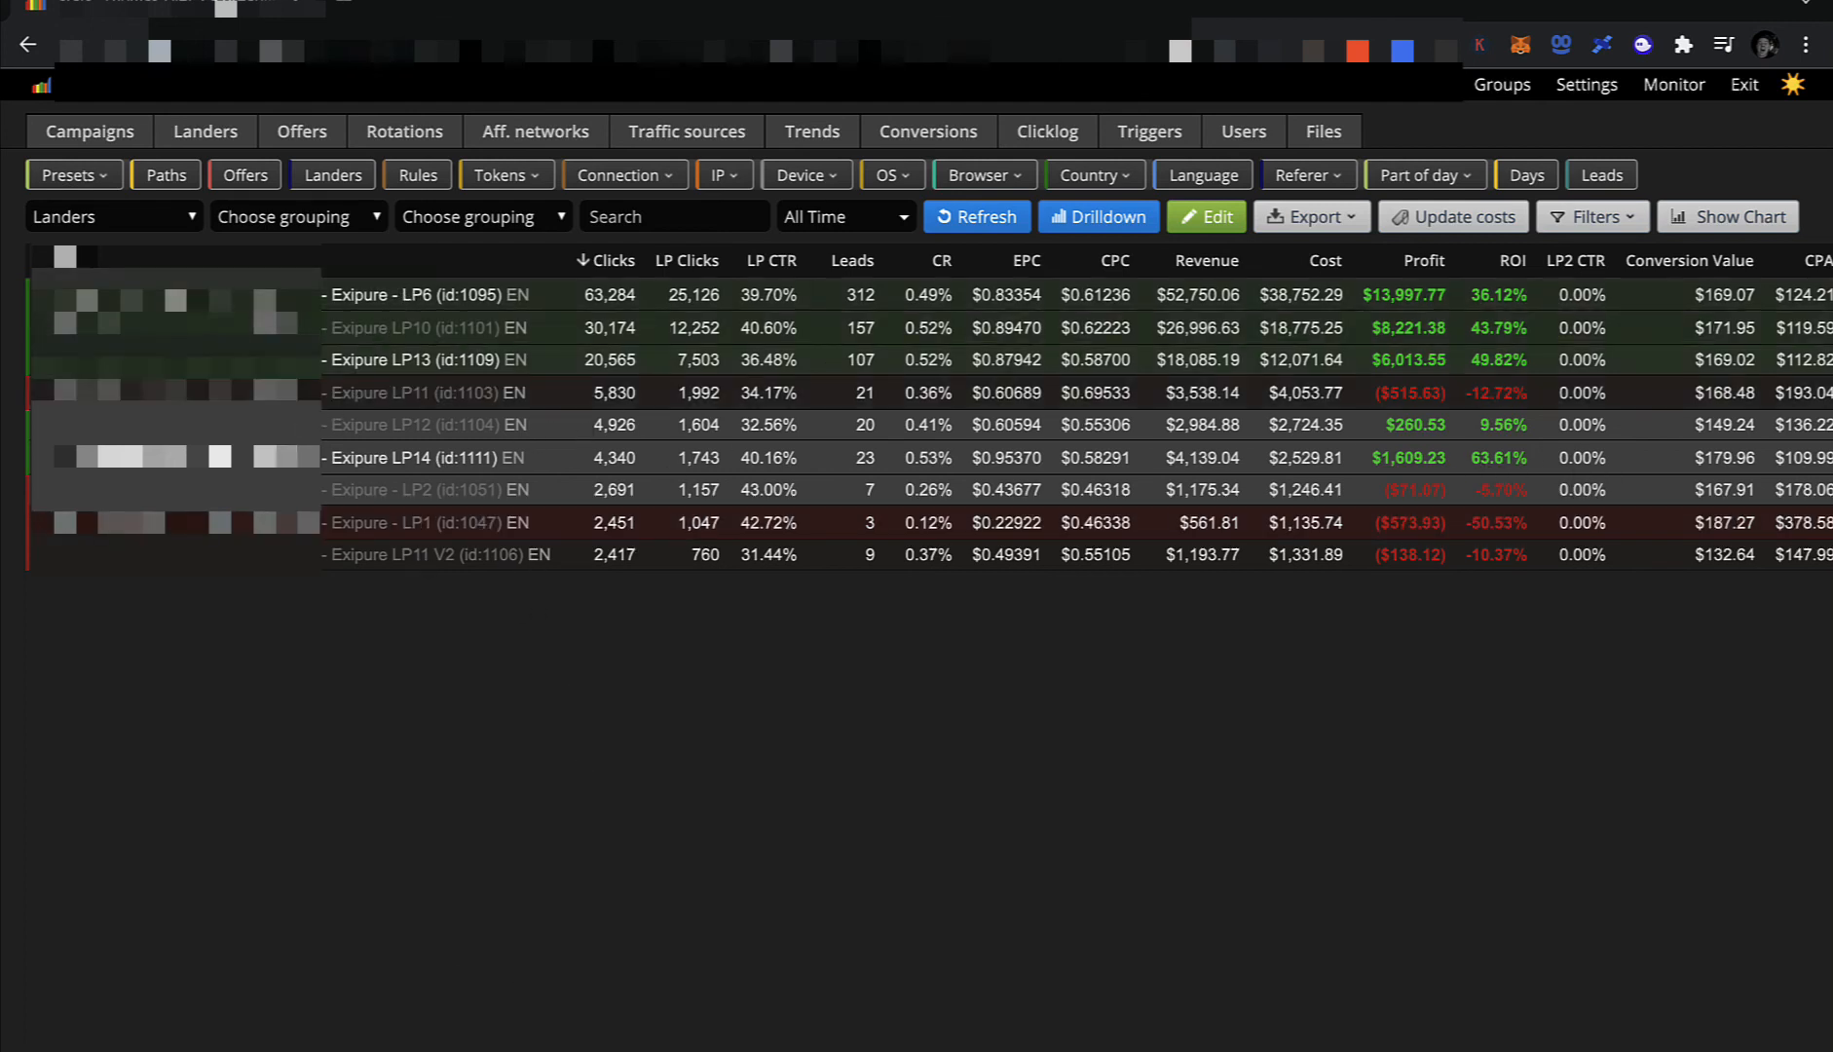
{"action": "left_click", "coordinate": [290, 455]}
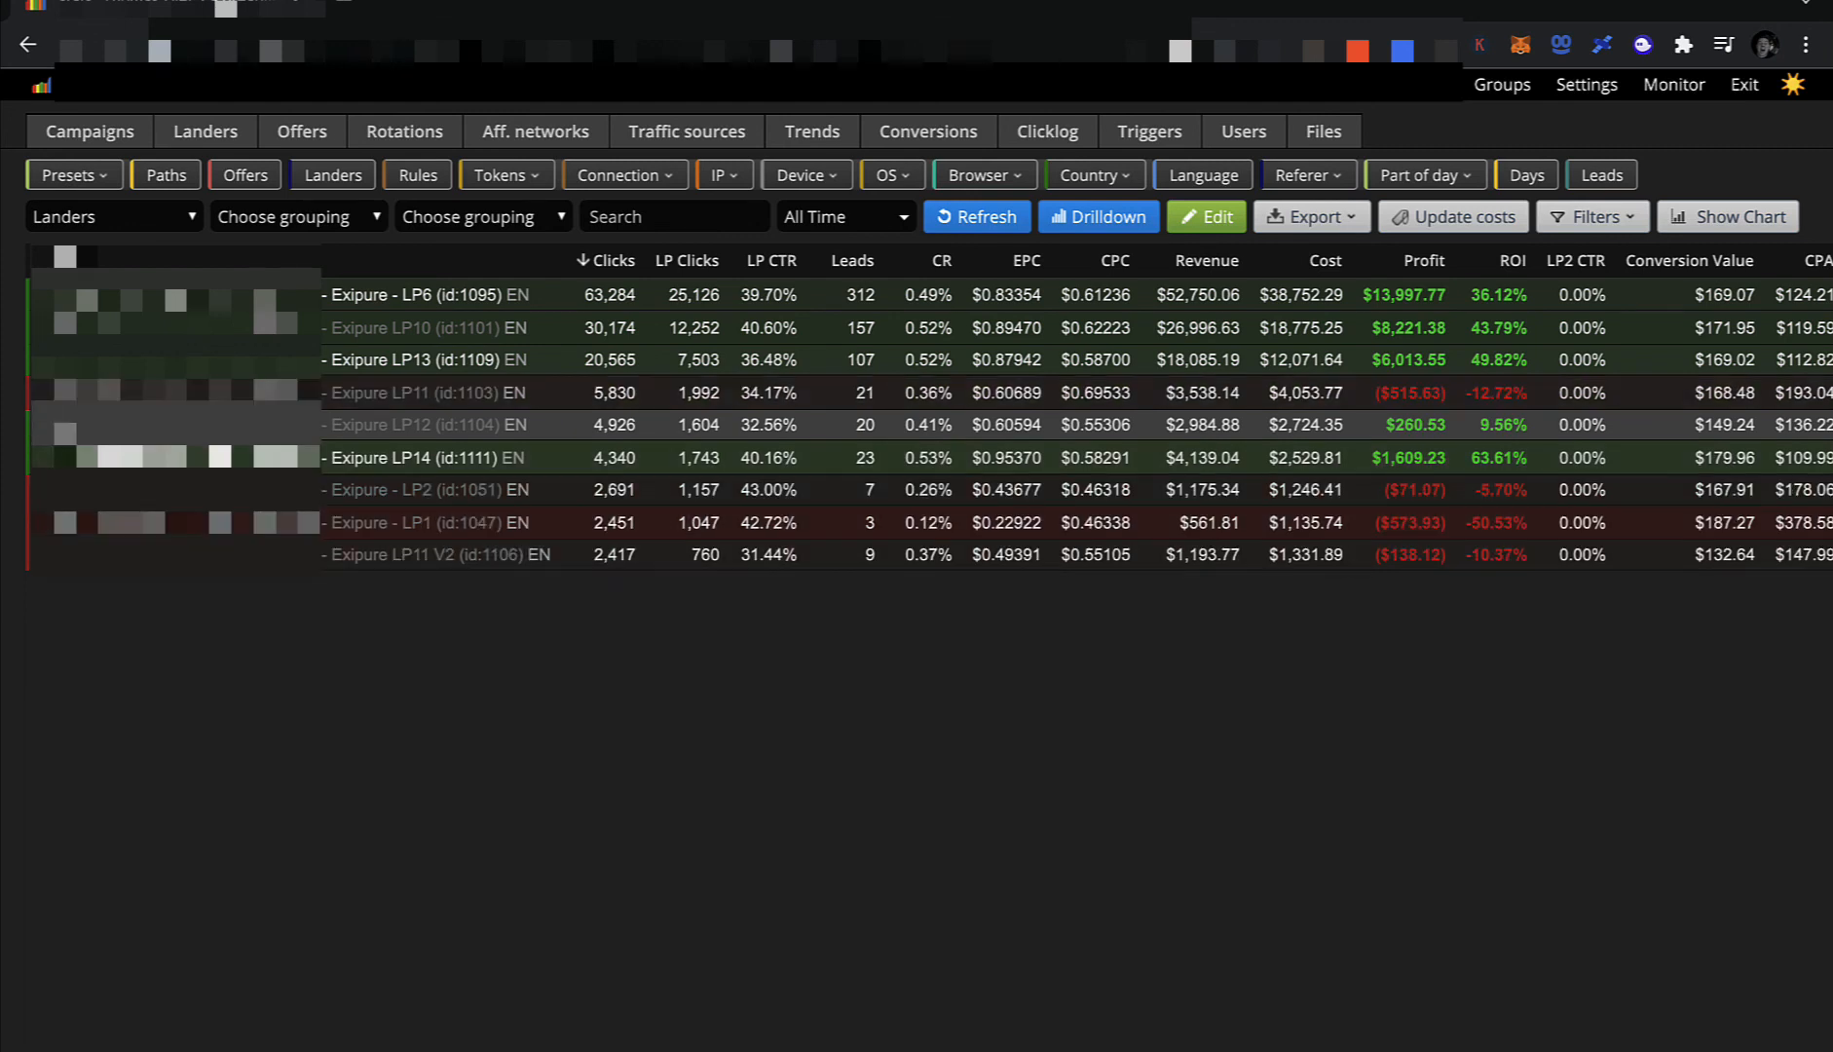
{"action": "left_click", "coordinate": [66, 426]}
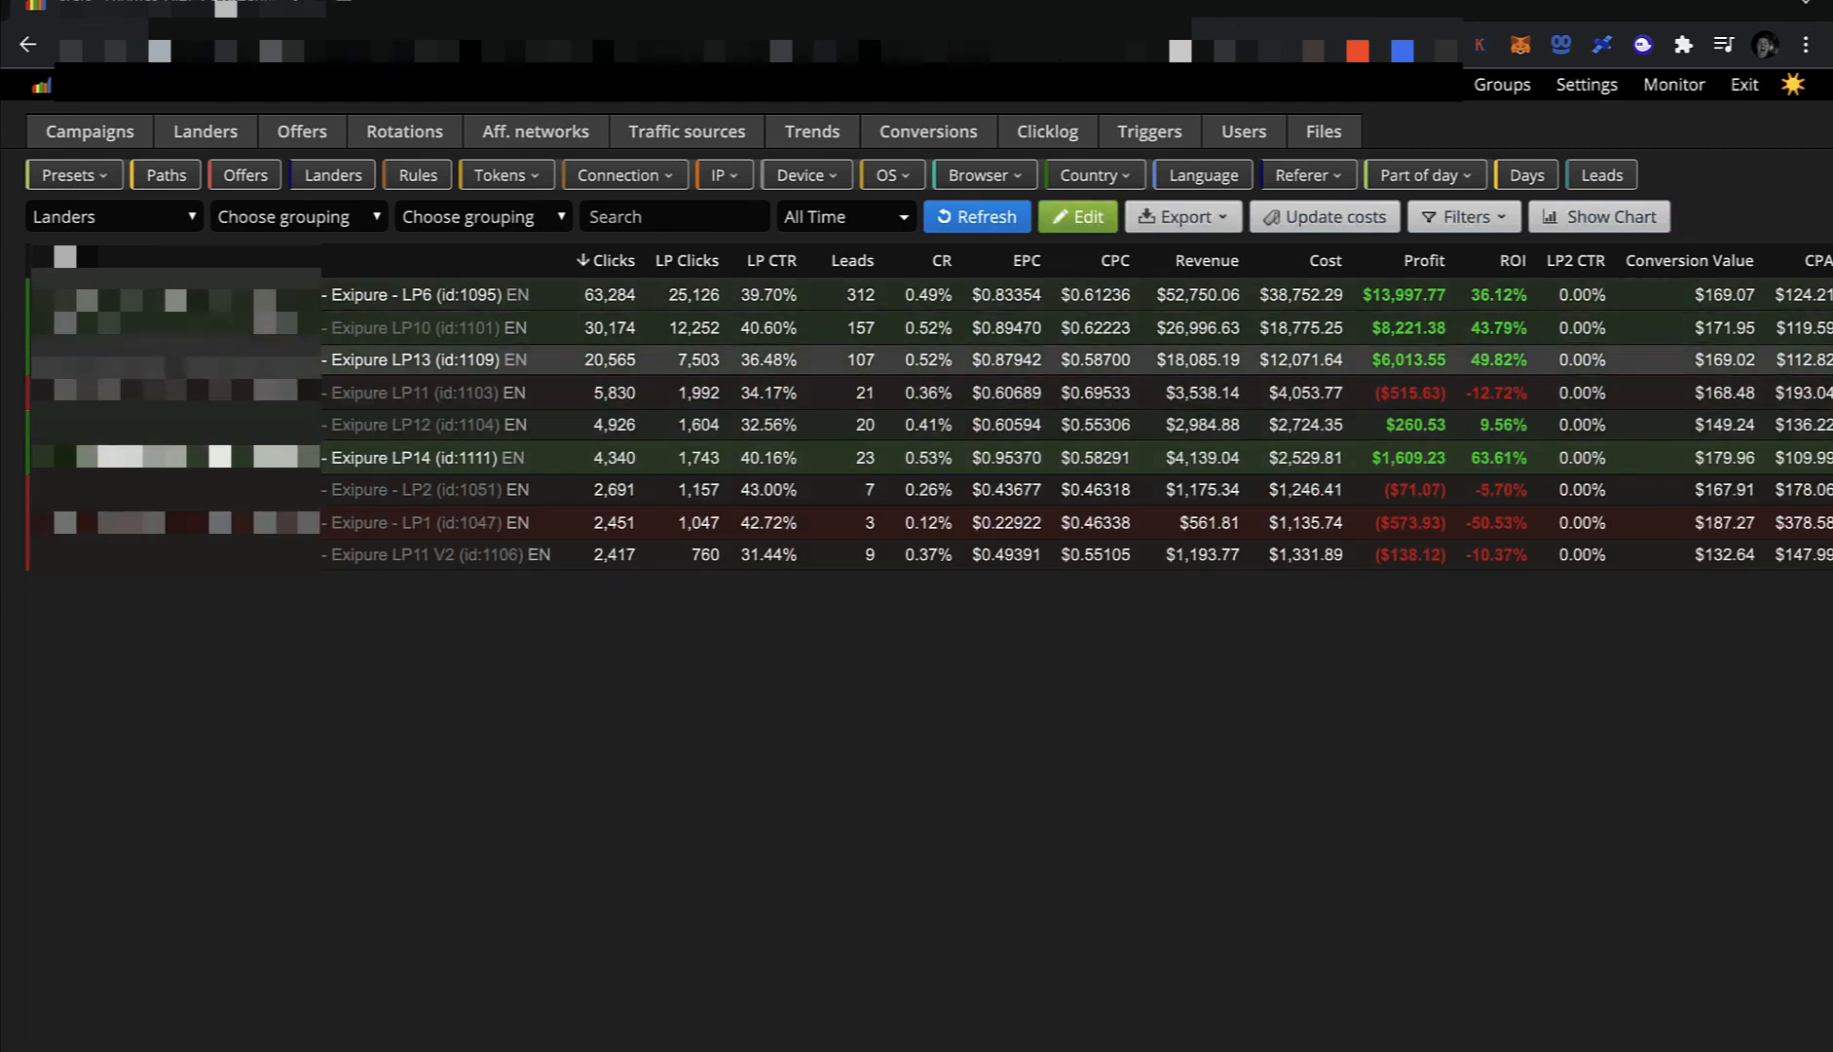